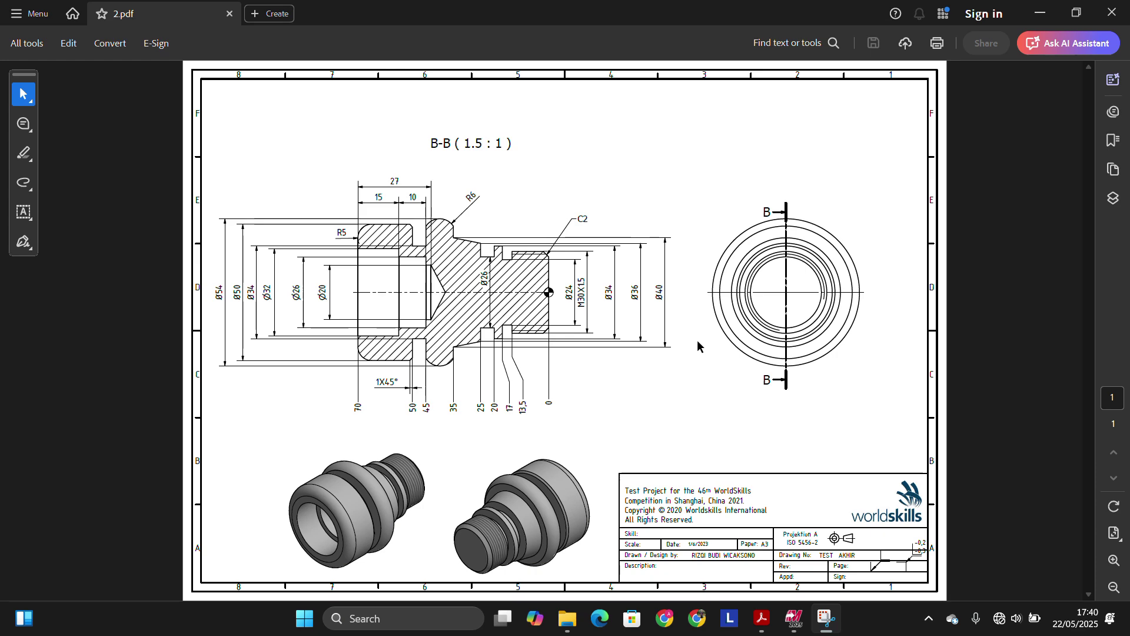
Step: Switch to Mastercam and arrange its window side by side with the 2.pdf drawing
{"action": "left_click", "coordinate": [794, 619]}
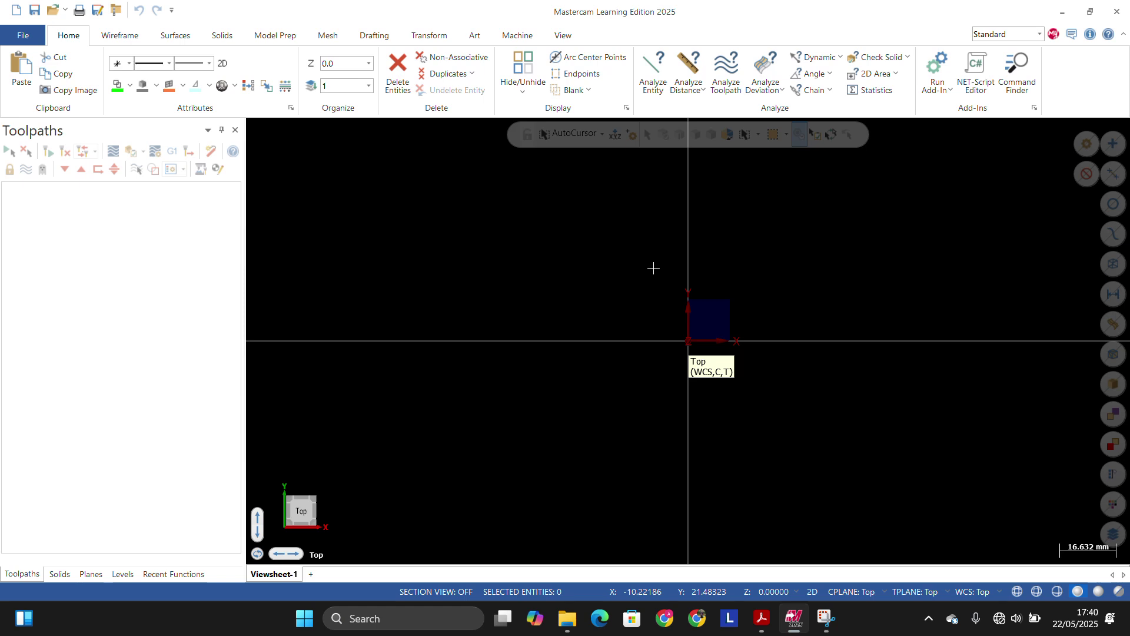
{"action": "key", "text": "super"}
{"action": "key", "text": "super"}
{"action": "key", "text": "super+Right"}
{"action": "left_click", "coordinate": [316, 230]}
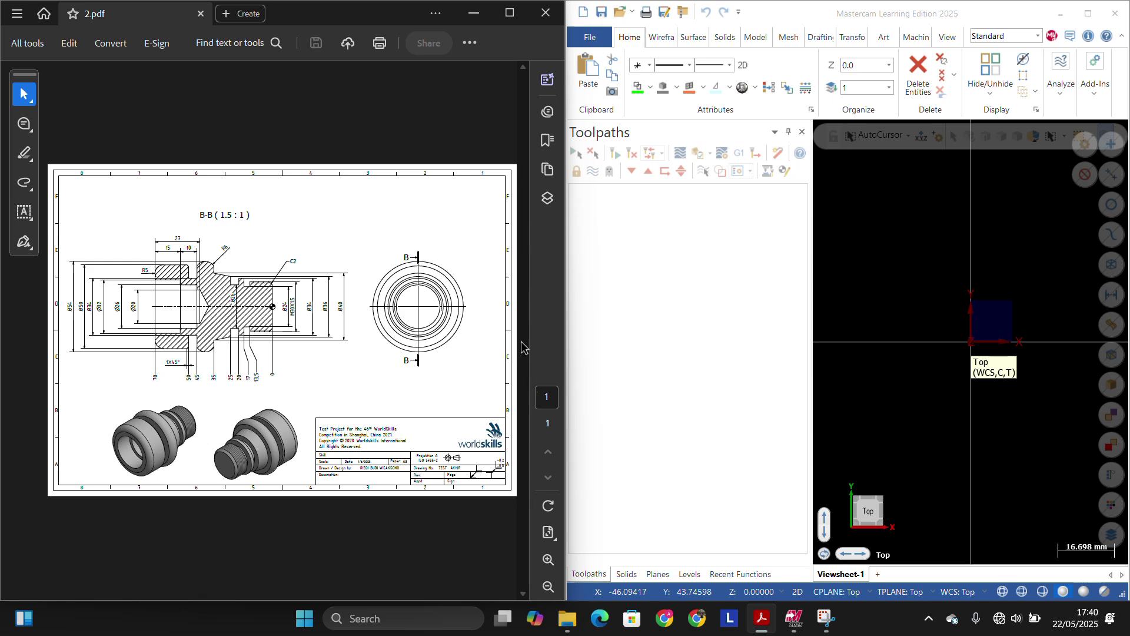
Step: Enlarge section view B-B in the PDF drawing and narrow the Toolpaths manager to widen the modelling area
{"action": "left_click", "coordinate": [548, 559]}
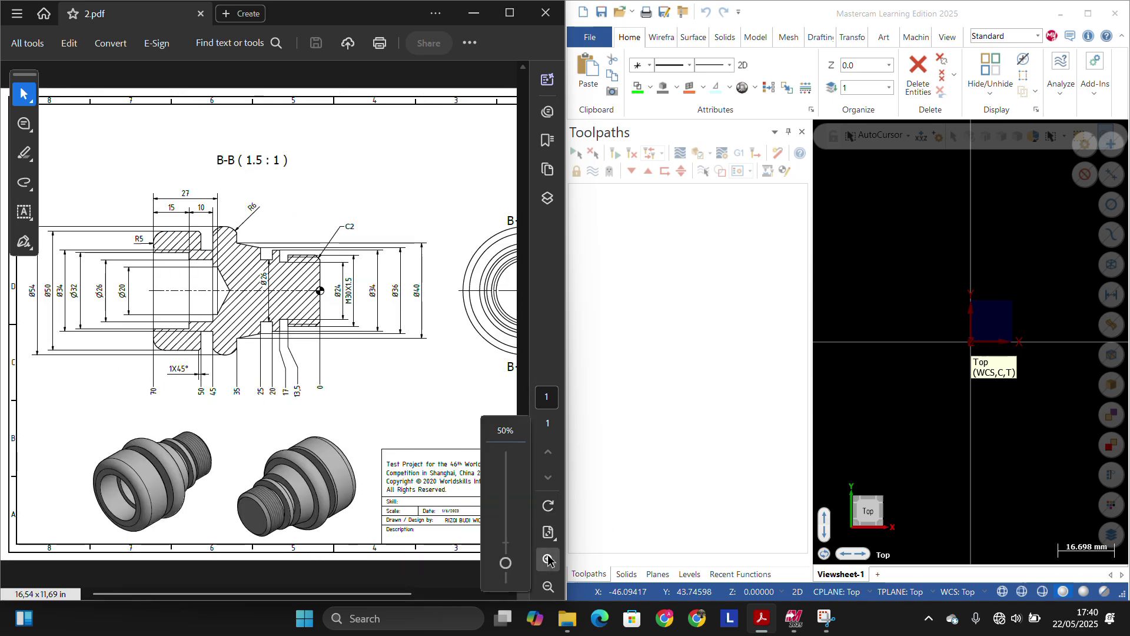
{"action": "left_click", "coordinate": [548, 559]}
{"action": "left_click_drag", "start_coordinate": [292, 595], "coordinate": [316, 592]}
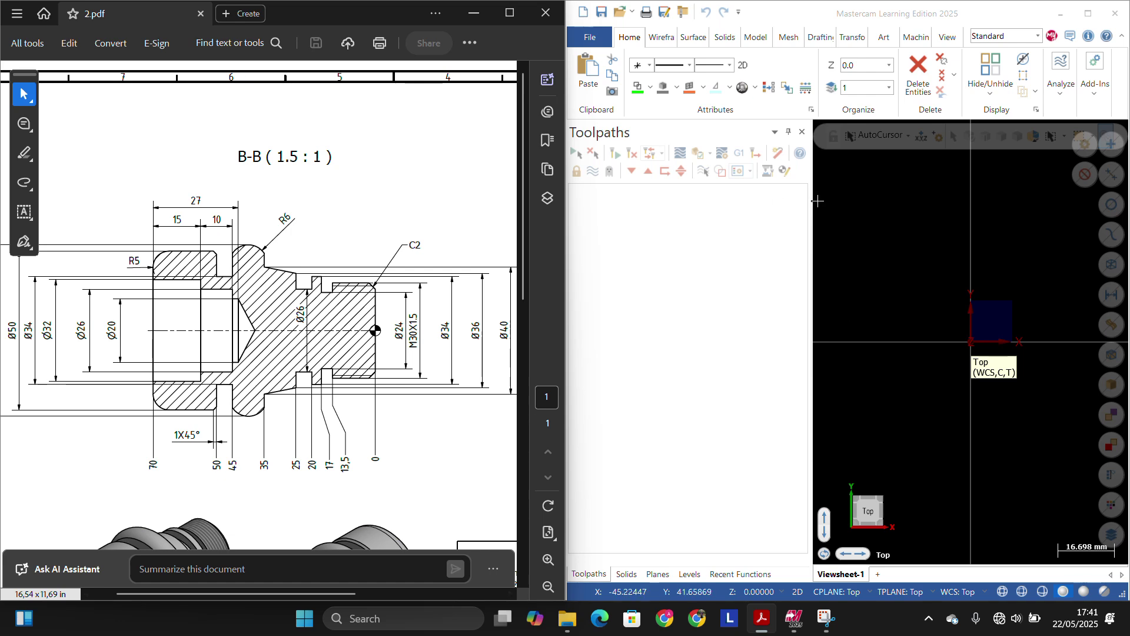
{"action": "left_click_drag", "start_coordinate": [815, 207], "coordinate": [694, 207]}
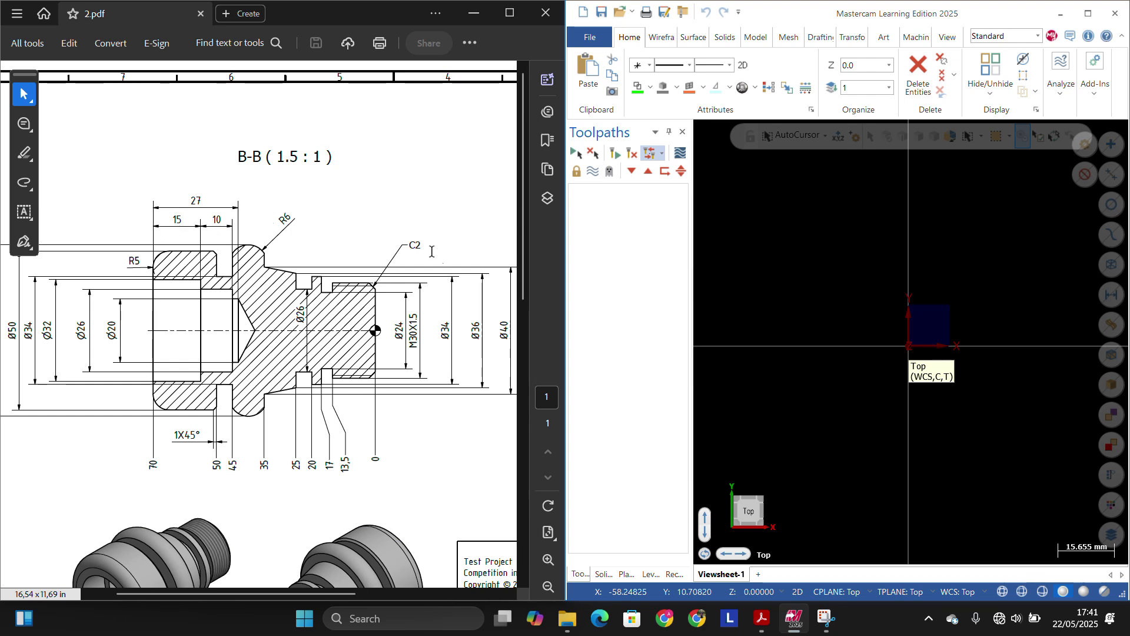
{"action": "scroll", "coordinate": [942, 353], "scroll_direction": "up", "scroll_amount": 1}
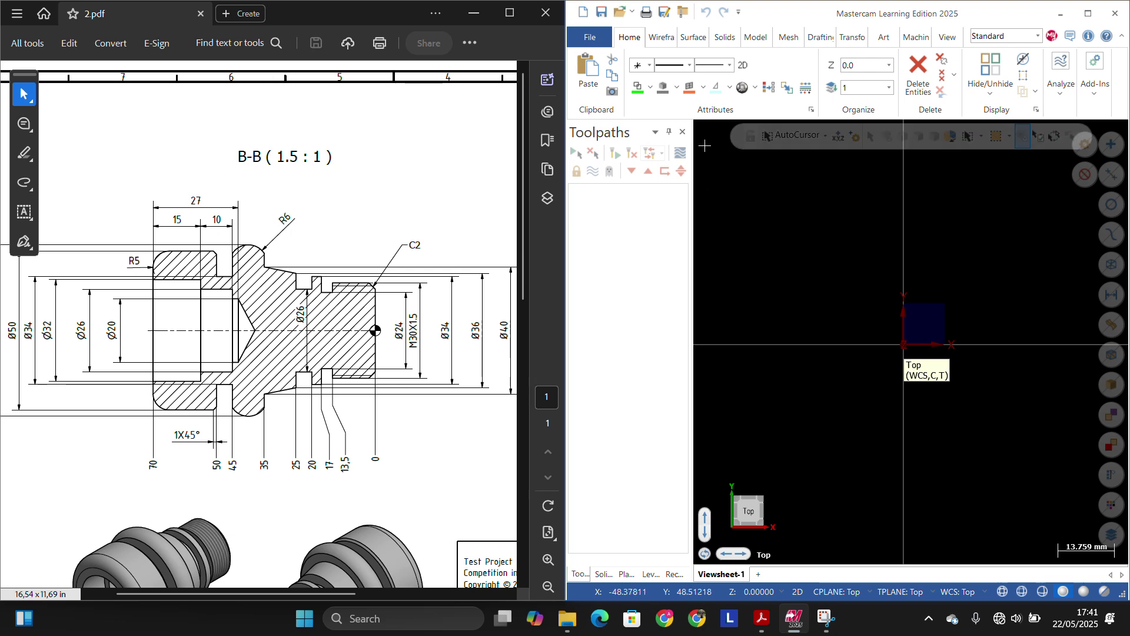
Step: Draw a rectangle from the origin toward negative X and positive Y, about 18 mm wide and 23 mm high
{"action": "left_click", "coordinate": [663, 42]}
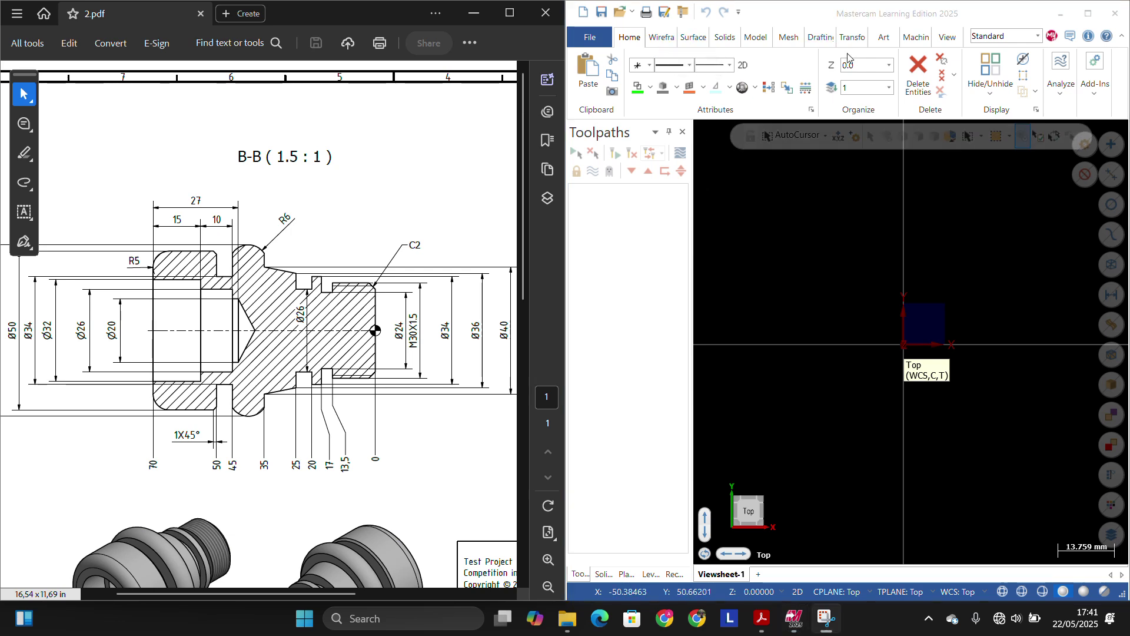
{"action": "left_click", "coordinate": [662, 38]}
{"action": "left_click", "coordinate": [858, 60]}
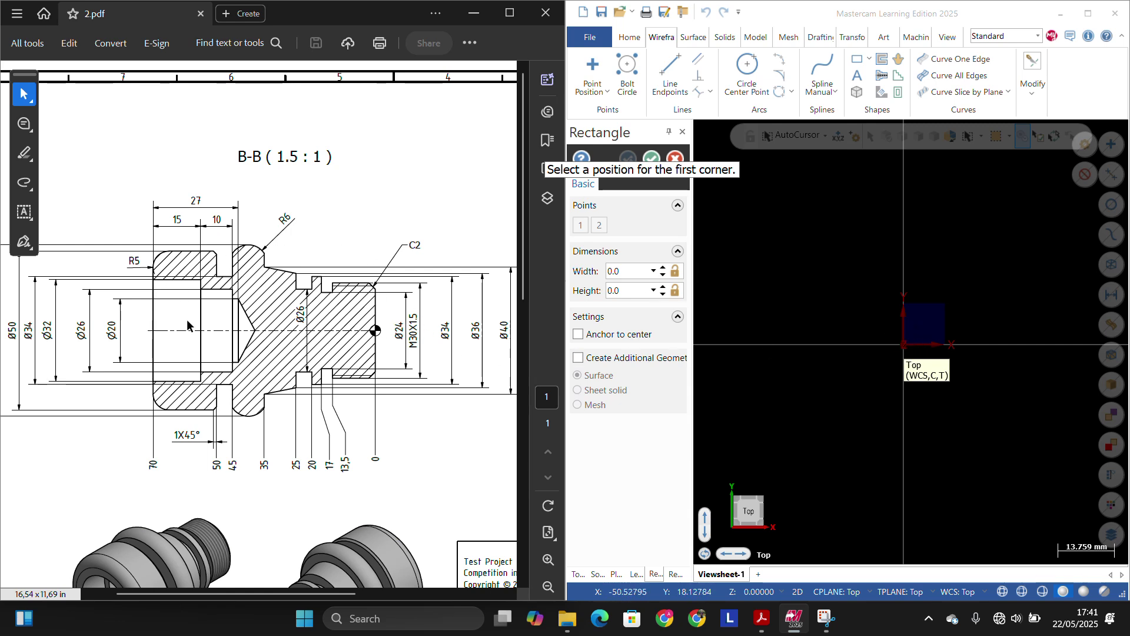
{"action": "left_click", "coordinate": [549, 560]}
{"action": "left_click_drag", "start_coordinate": [345, 596], "coordinate": [368, 595]}
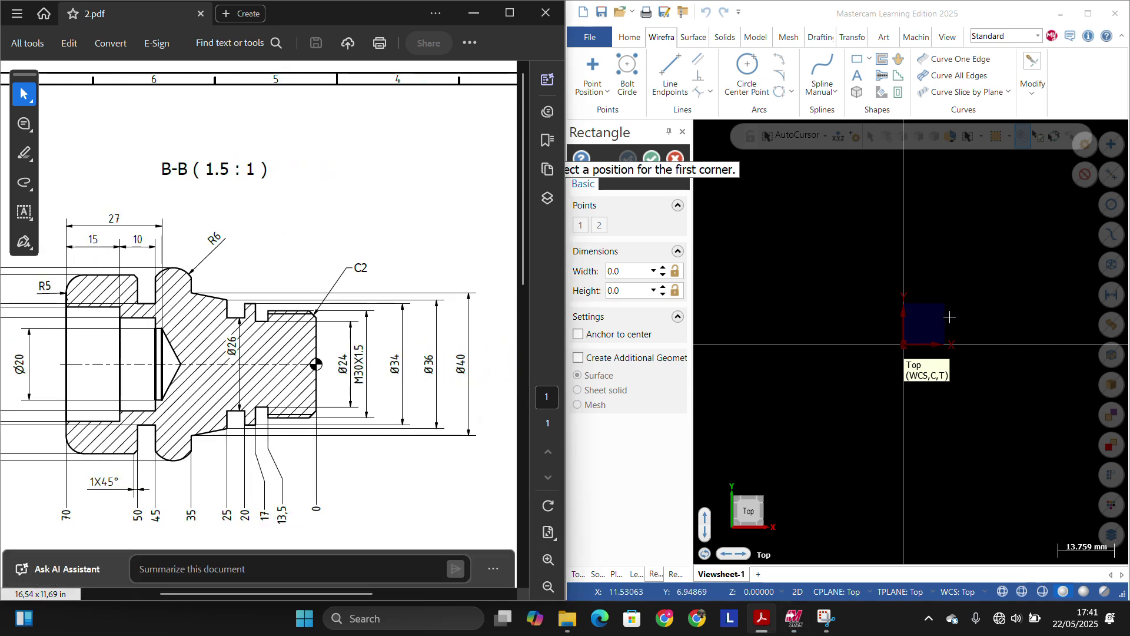
{"action": "left_click", "coordinate": [904, 345]}
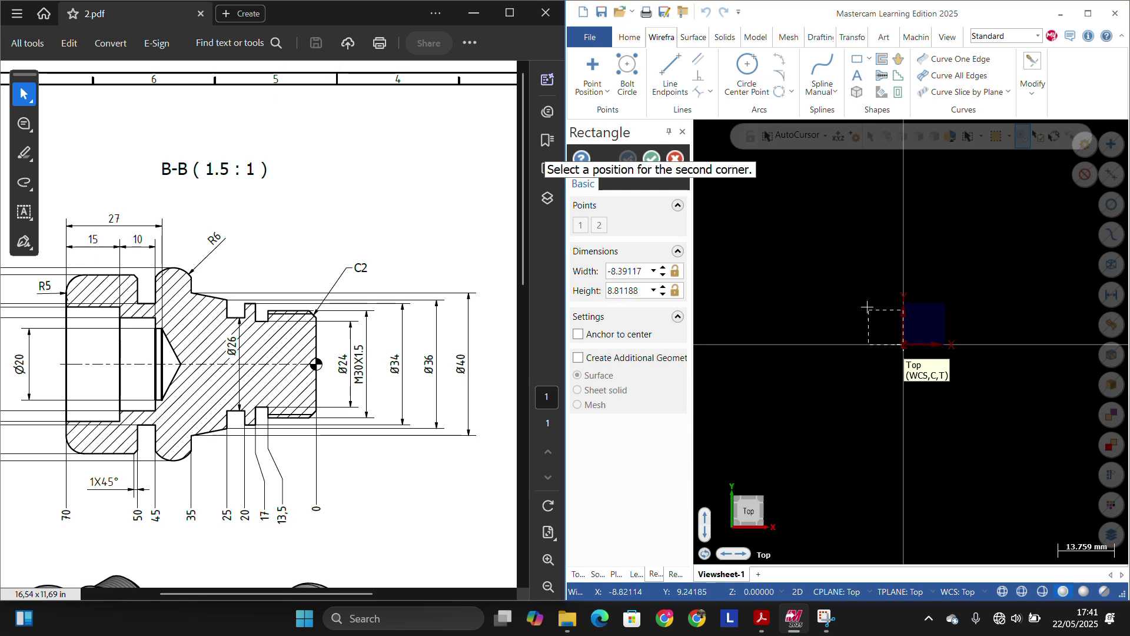
{"action": "left_click", "coordinate": [829, 248]}
{"action": "scroll", "coordinate": [933, 271], "scroll_direction": "down", "scroll_amount": 2}
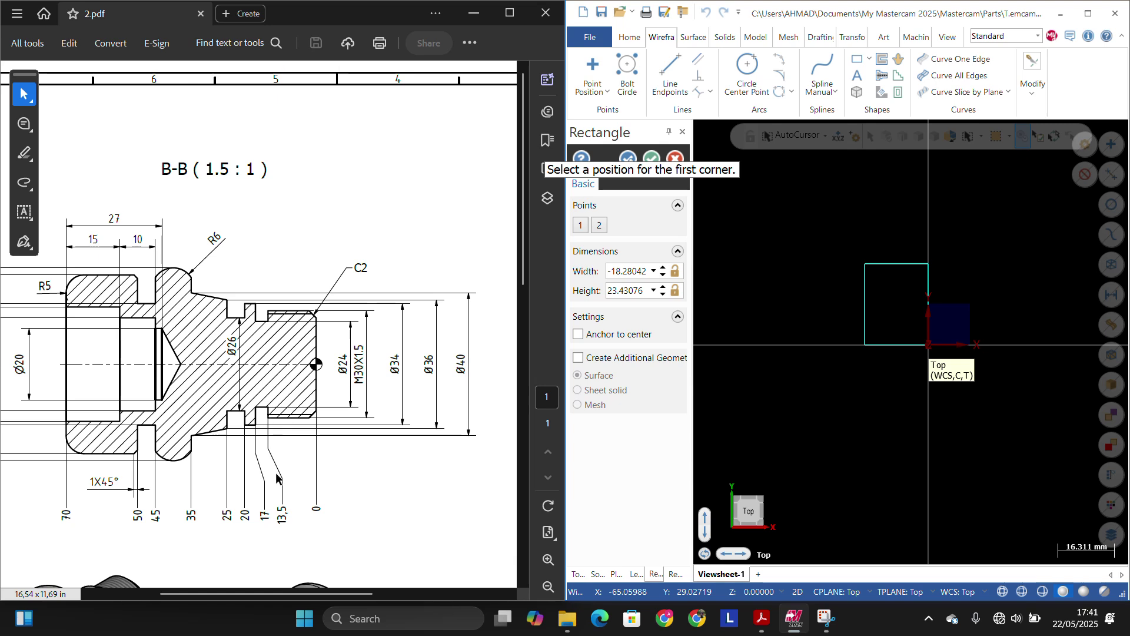
{"action": "double_click", "coordinate": [625, 291]}
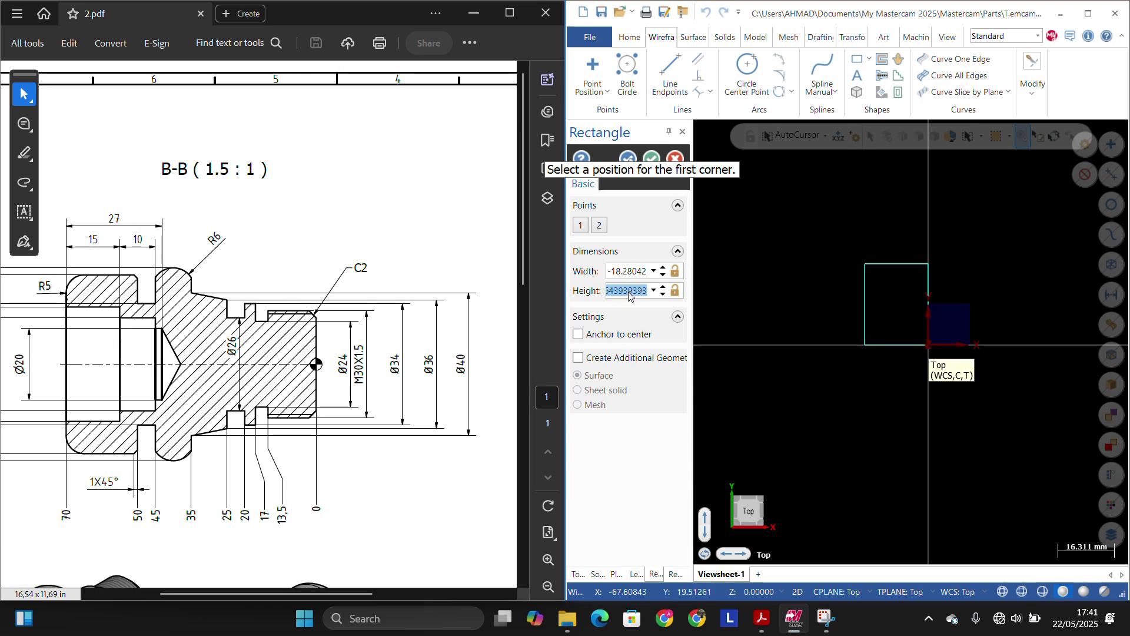
{"action": "type", "text": "13.5"}
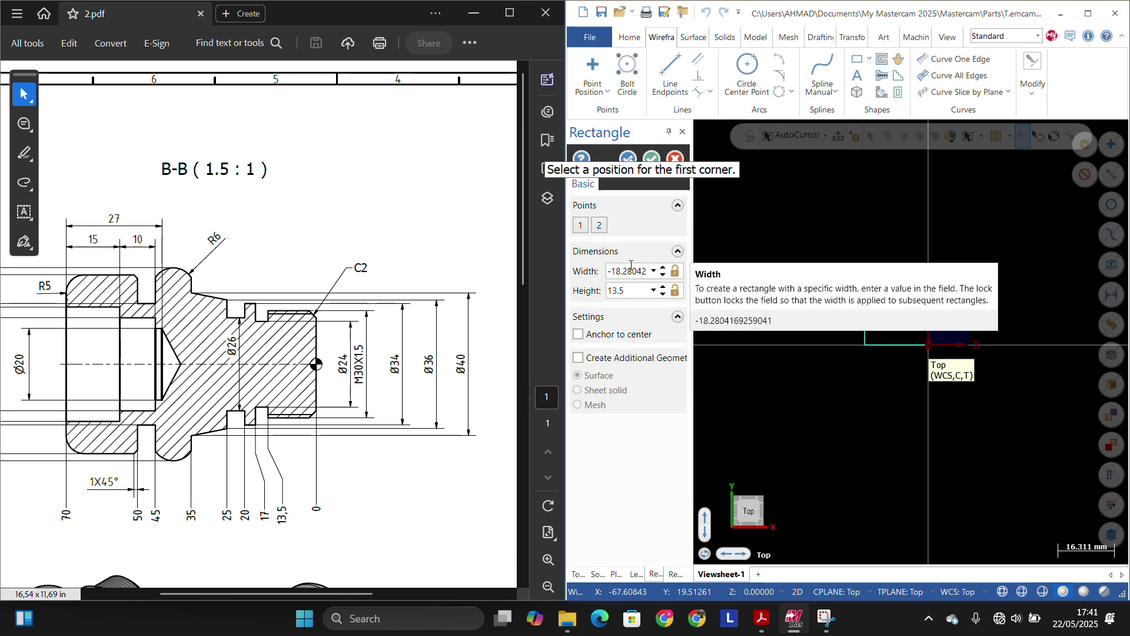
{"action": "left_click_drag", "start_coordinate": [636, 297], "coordinate": [588, 301]}
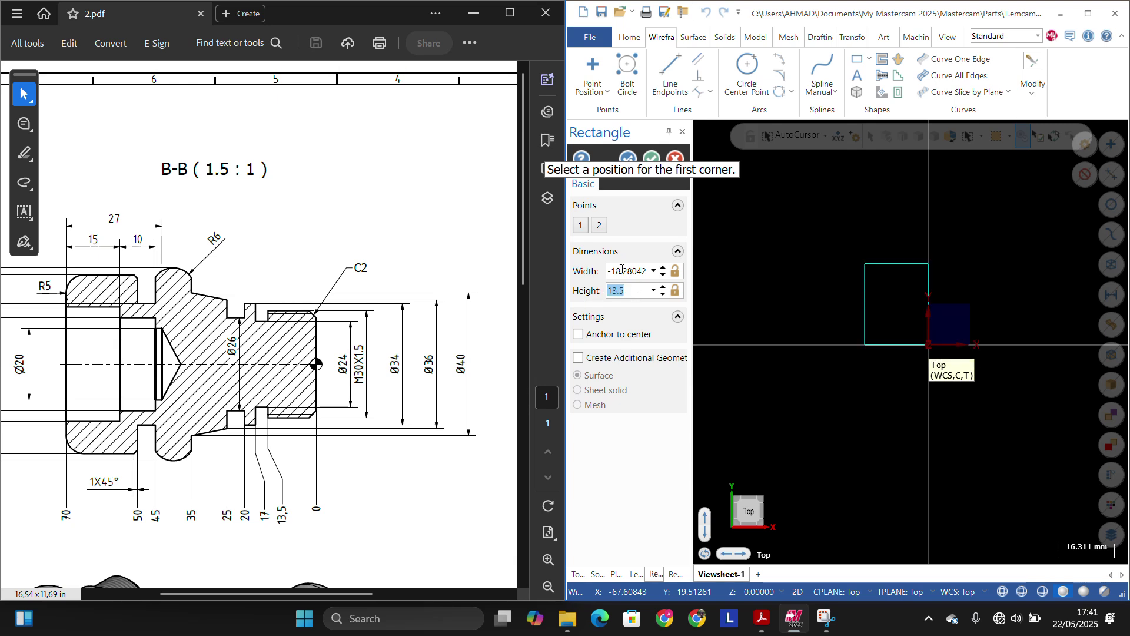
Step: Set the first rectangle's width to -13.5 mm and its height to 15 mm
{"action": "left_click", "coordinate": [623, 270]}
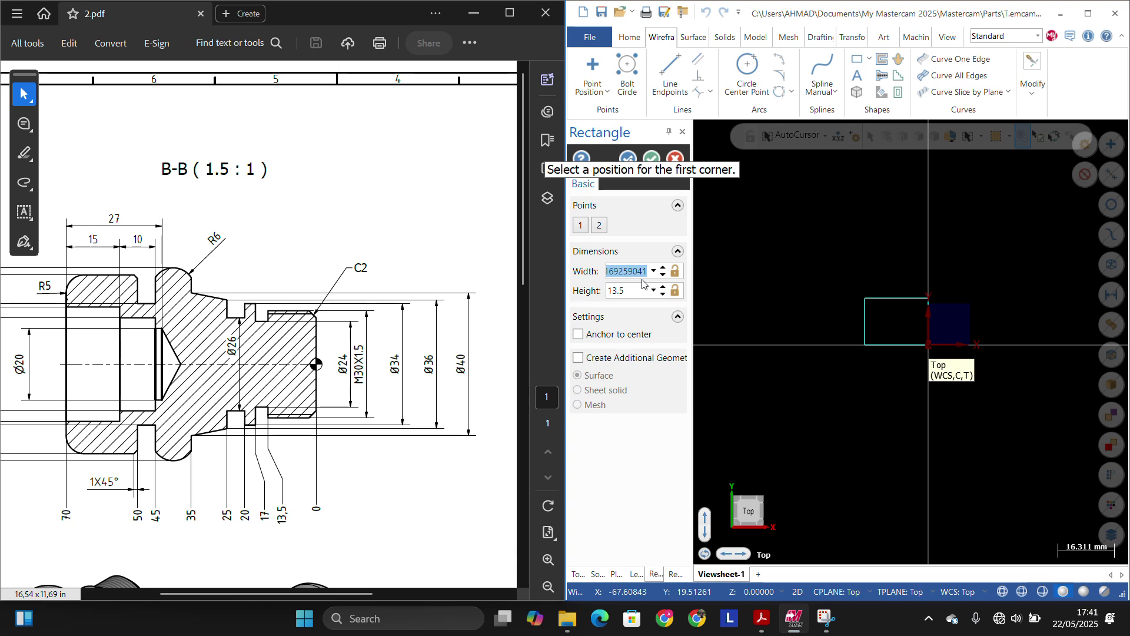
{"action": "type", "text": "13-"}
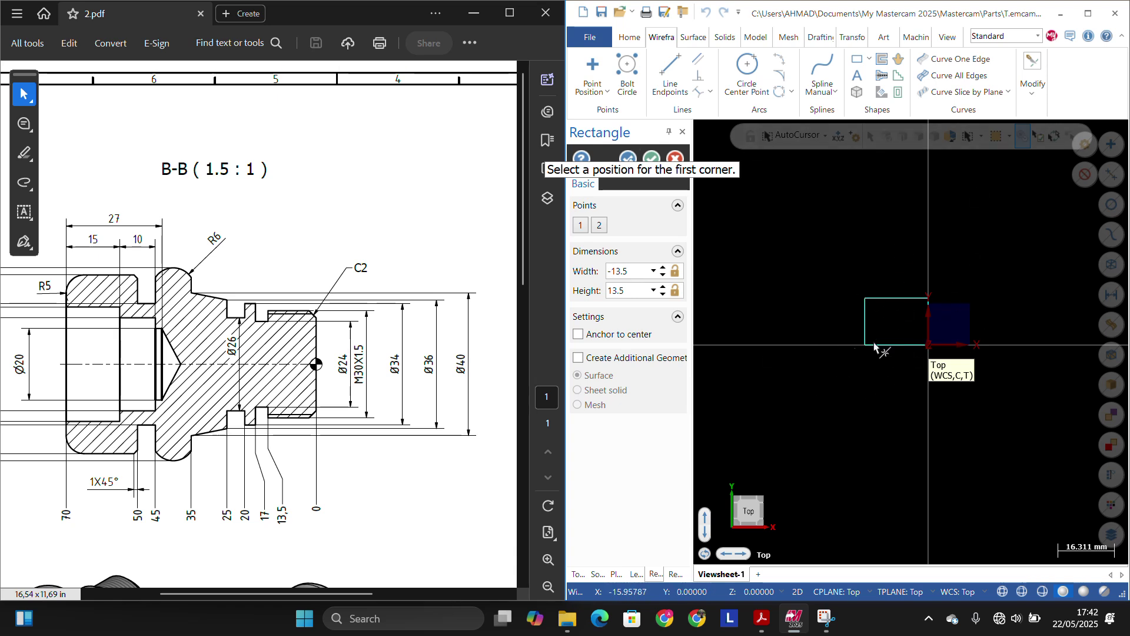
{"action": "left_click", "coordinate": [635, 290]}
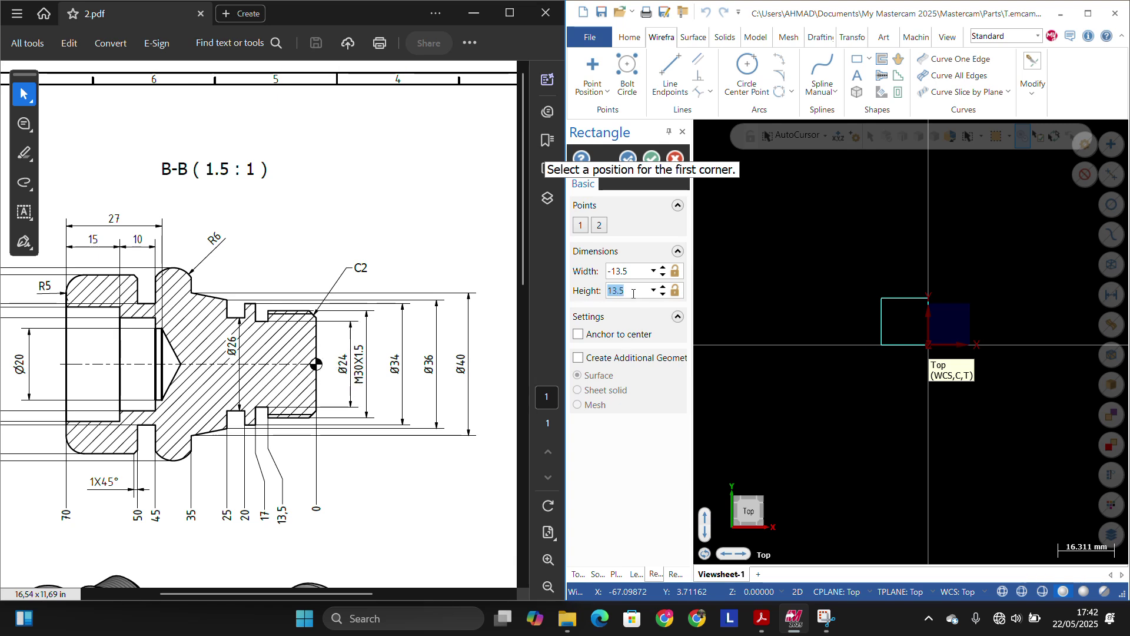
{"action": "type", "text": "15"}
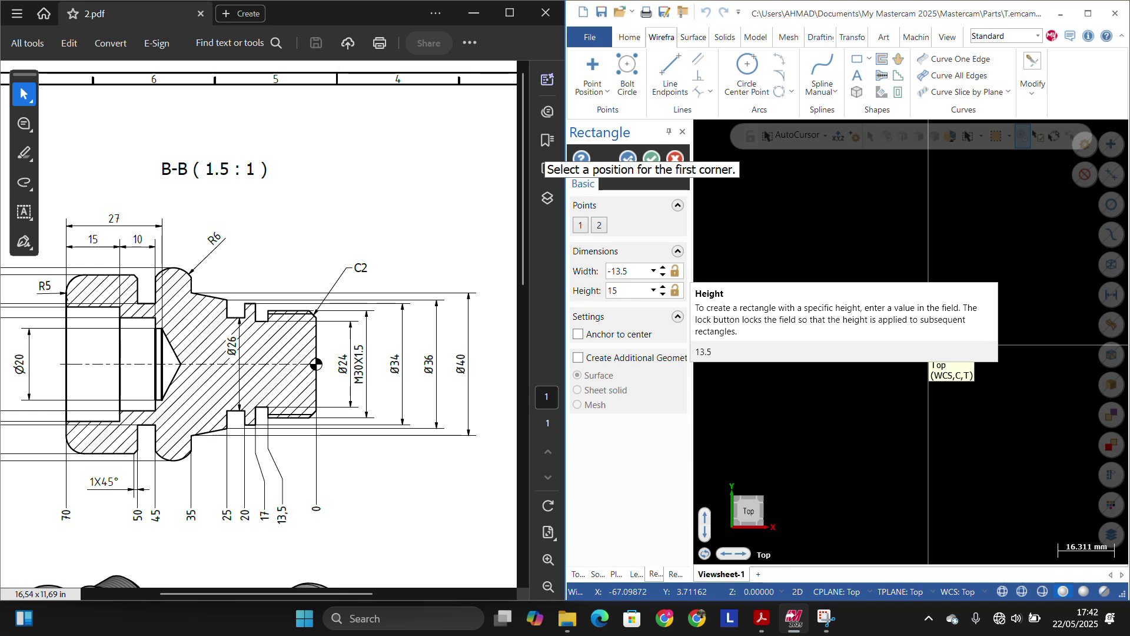
{"action": "key", "text": "Return"}
{"action": "scroll", "coordinate": [907, 354], "scroll_direction": "up", "scroll_amount": 6}
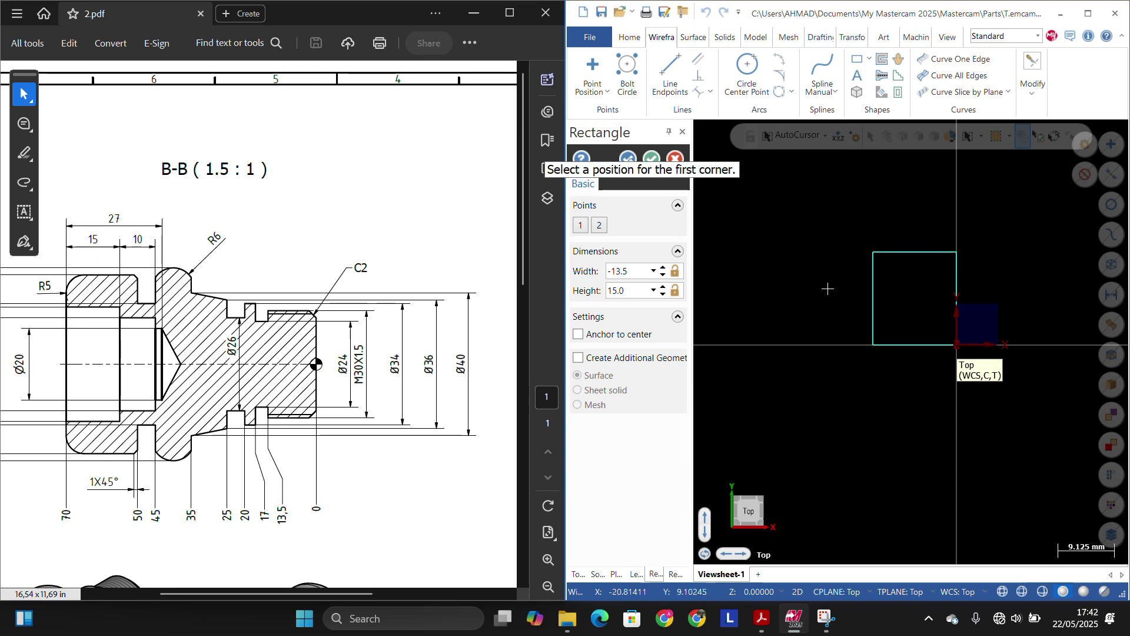
Step: Add a second rectangle from the first one's lower-left corner, with width -3.5 mm and height 12 mm
{"action": "left_click", "coordinate": [873, 346]}
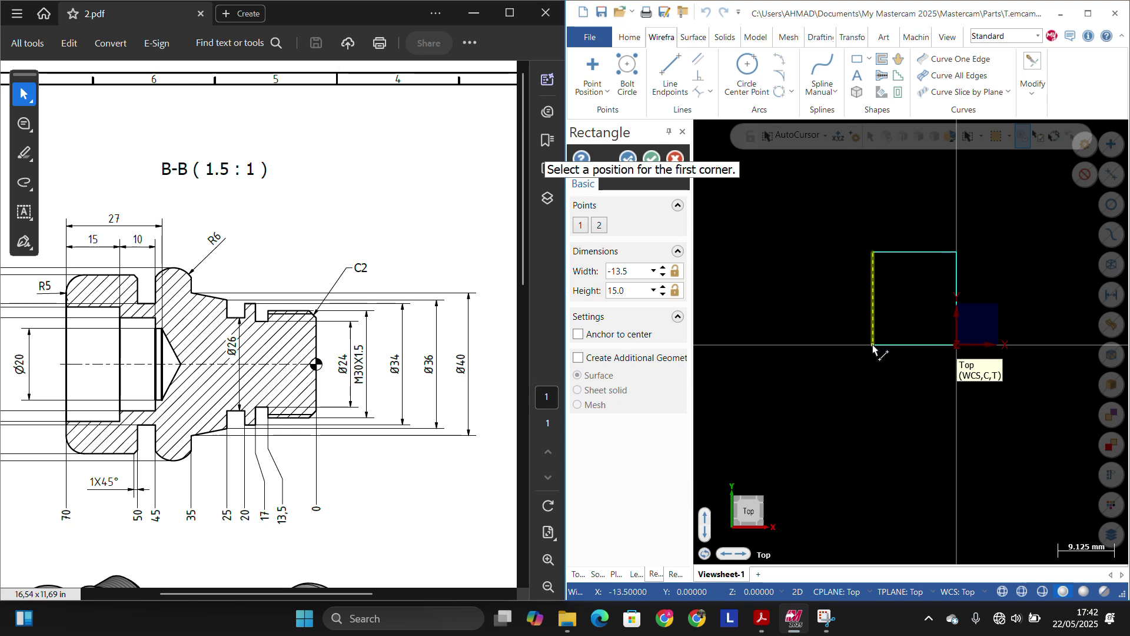
{"action": "left_click", "coordinate": [830, 266]}
{"action": "left_click", "coordinate": [629, 273]}
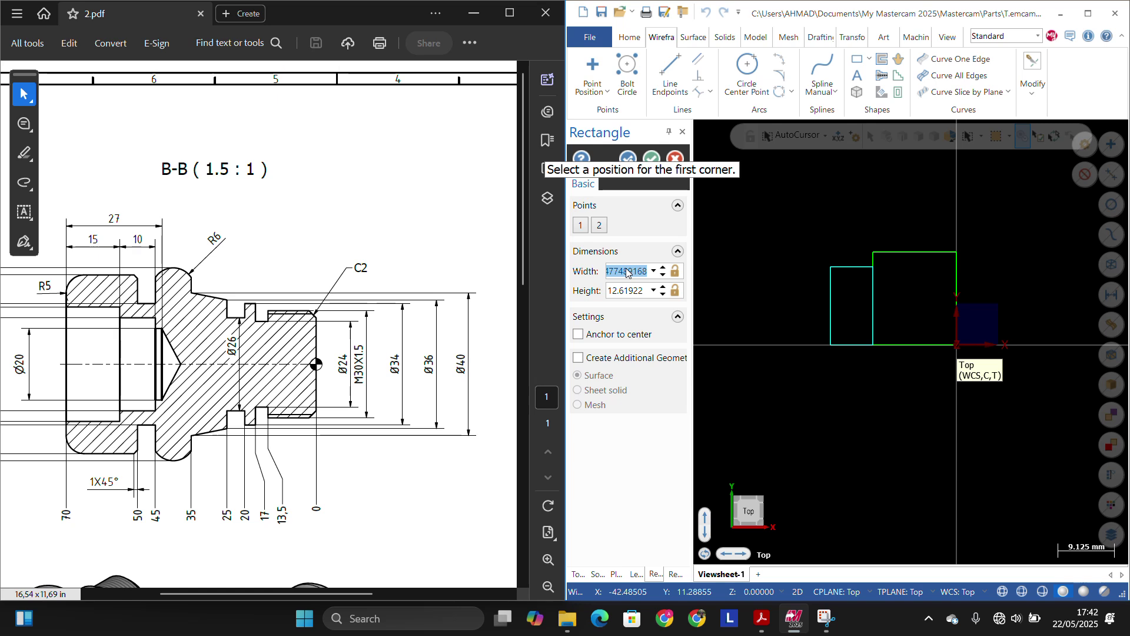
{"action": "type", "text": "-3.5"}
{"action": "key", "text": "Tab"}
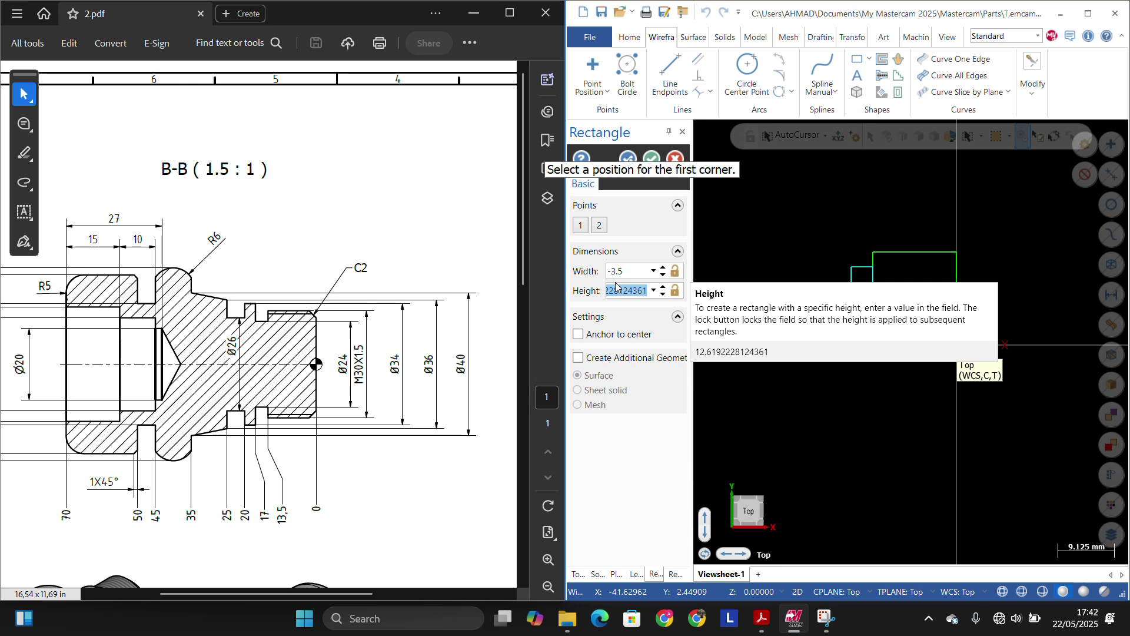
{"action": "type", "text": "12.0"}
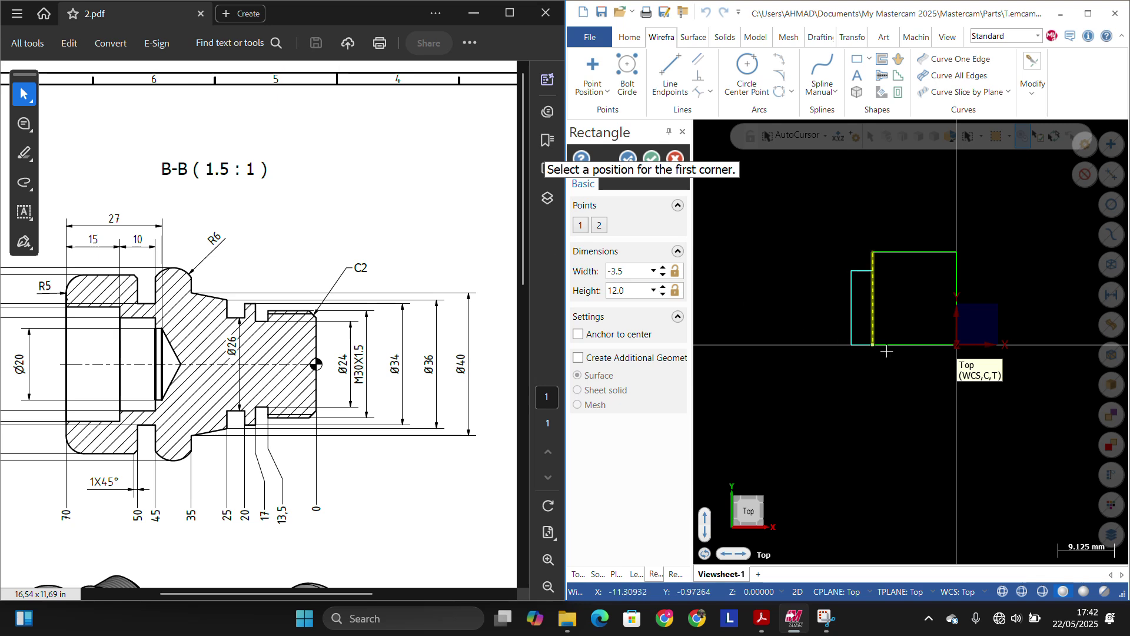
Step: Add a third rectangle from the second one's lower-left corner, with width -3 mm and height 17 mm
{"action": "left_click", "coordinate": [852, 345]}
{"action": "left_click", "coordinate": [819, 241]}
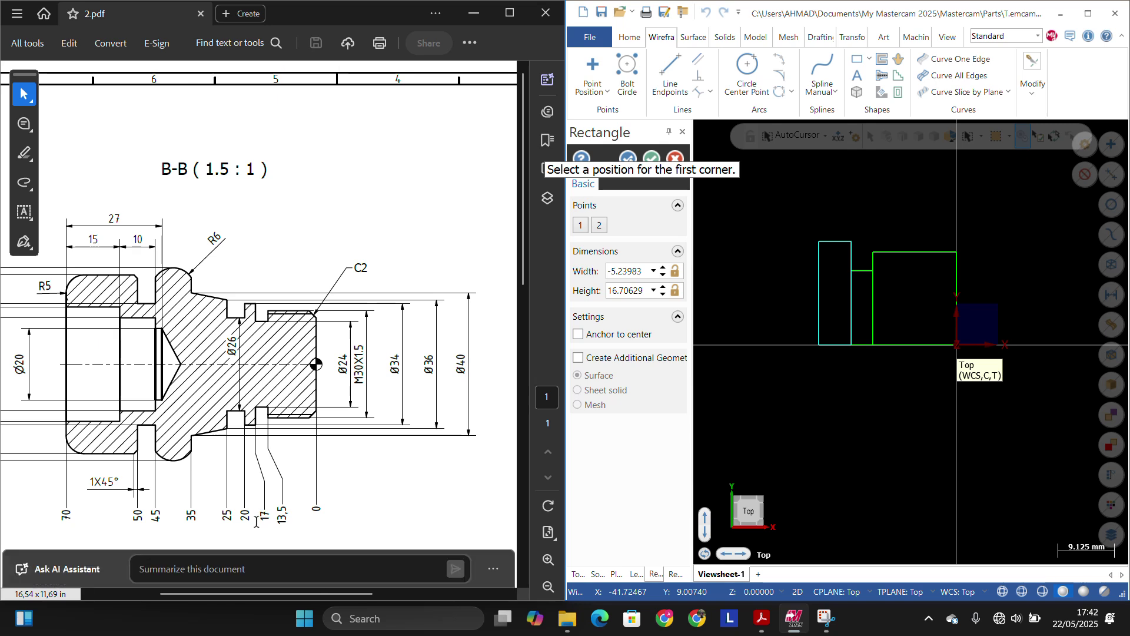
{"action": "double_click", "coordinate": [618, 274]}
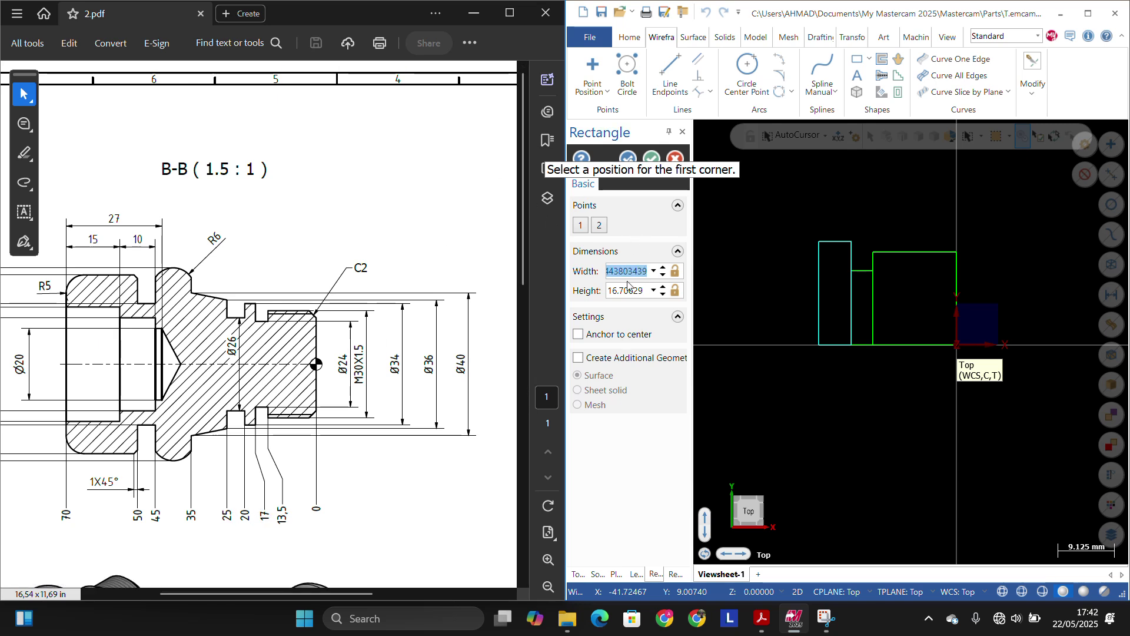
{"action": "type", "text": "-3"}
{"action": "key", "text": "Tab"}
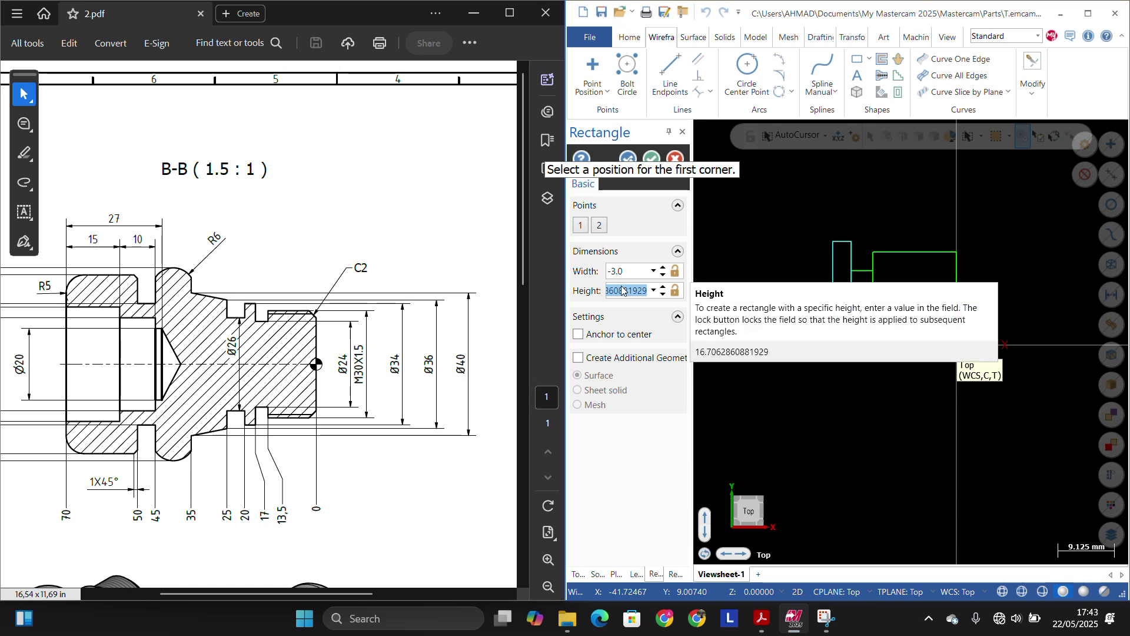
{"action": "type", "text": "17"}
{"action": "key", "text": "Return"}
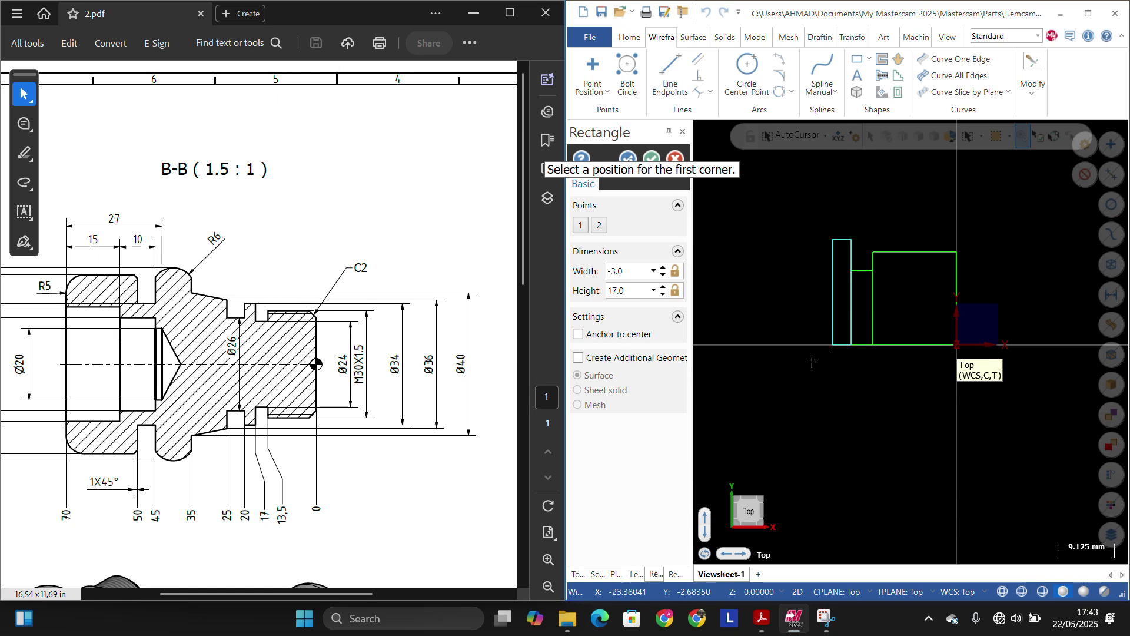
Step: Add a fourth rectangle from the third one's lower-left corner, with width -5 mm and height 13 mm
{"action": "left_click", "coordinate": [833, 346]}
{"action": "left_click", "coordinate": [793, 268]}
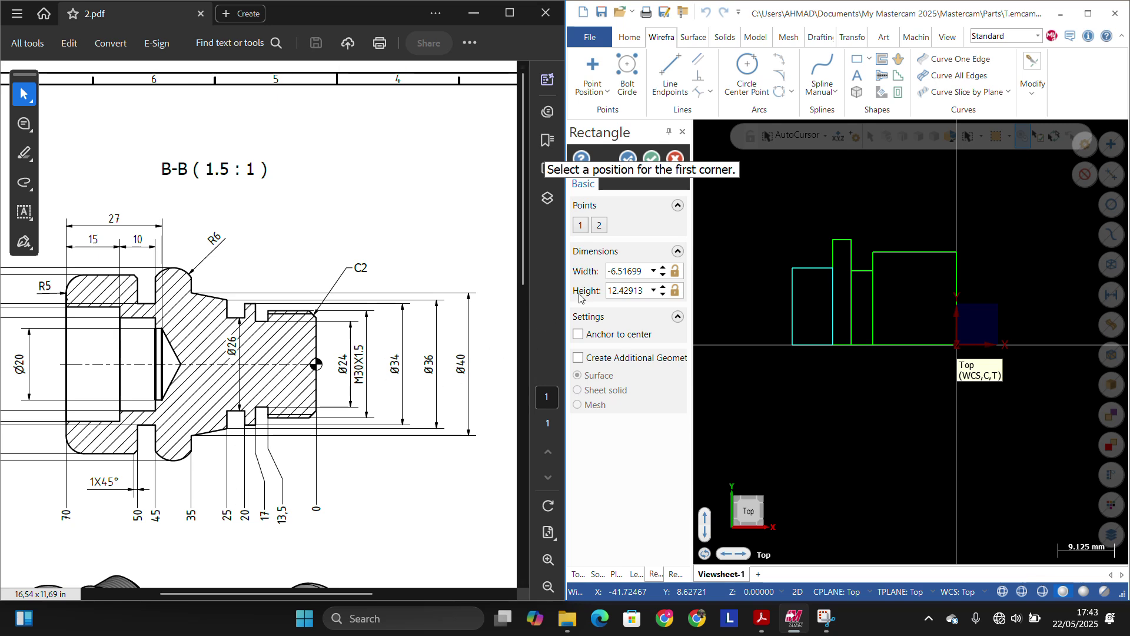
{"action": "left_click", "coordinate": [626, 272]}
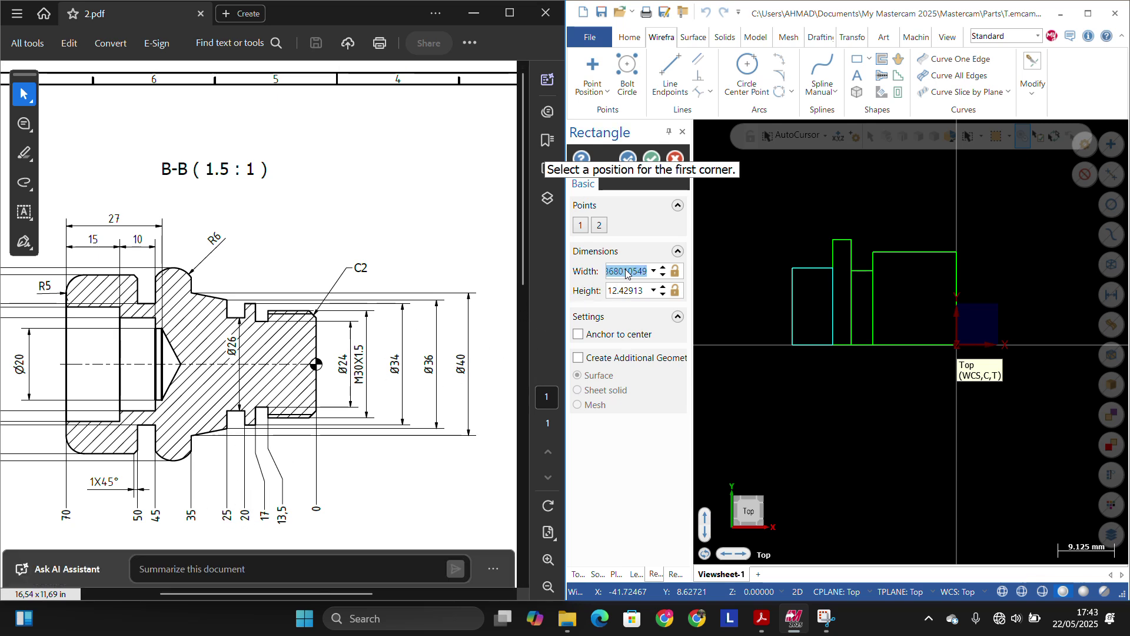
{"action": "type", "text": "-5"}
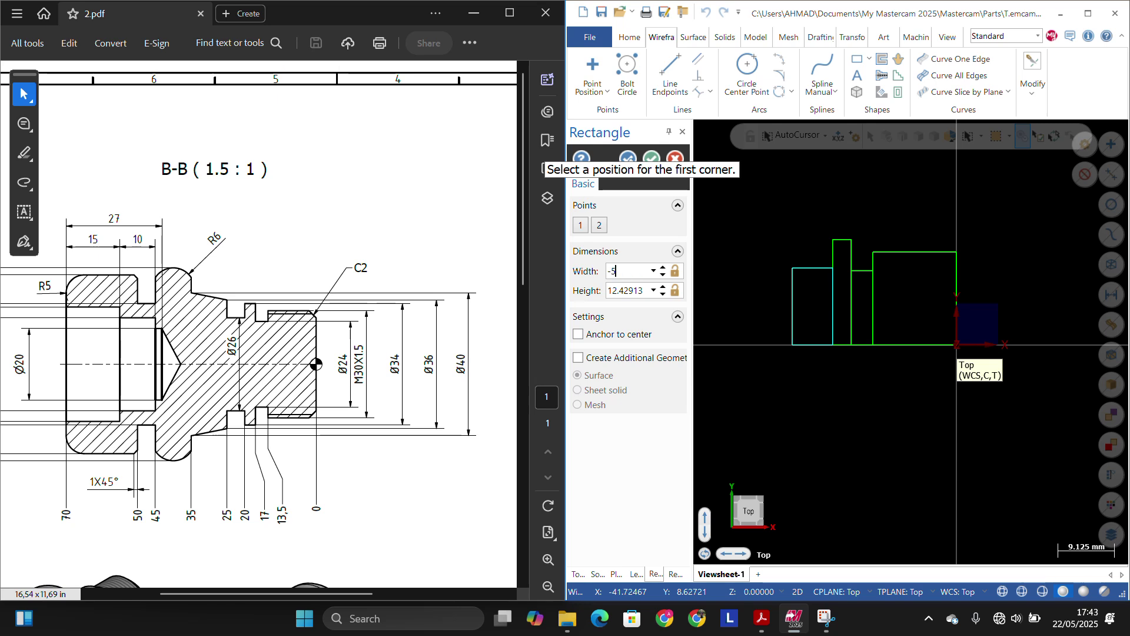
{"action": "key", "text": "Tab"}
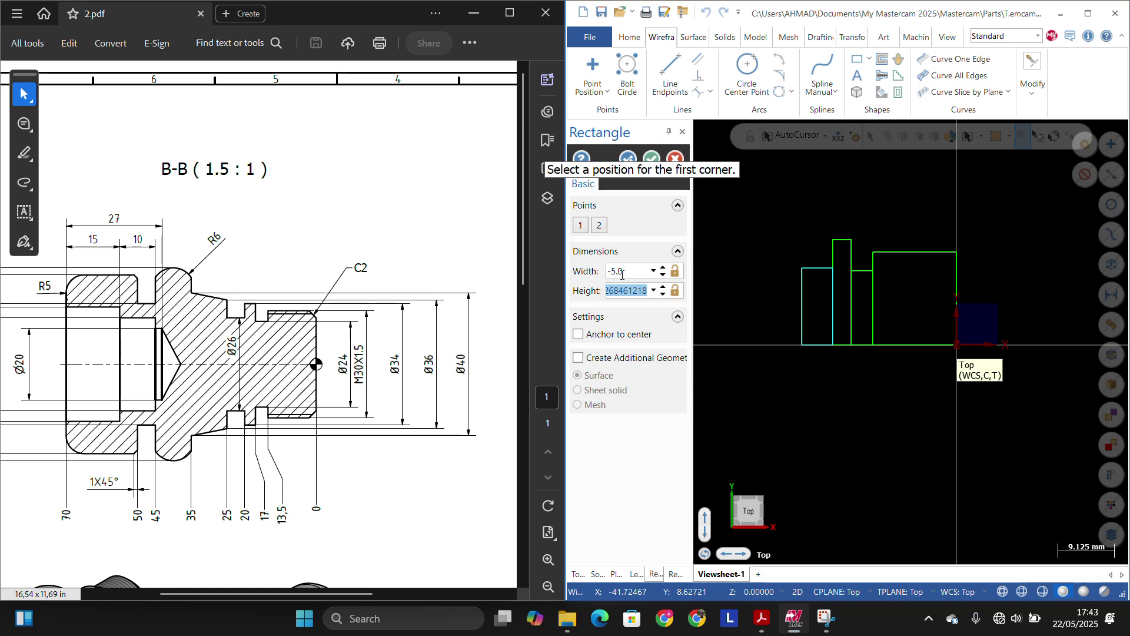
{"action": "type", "text": "13"}
{"action": "key", "text": "Return"}
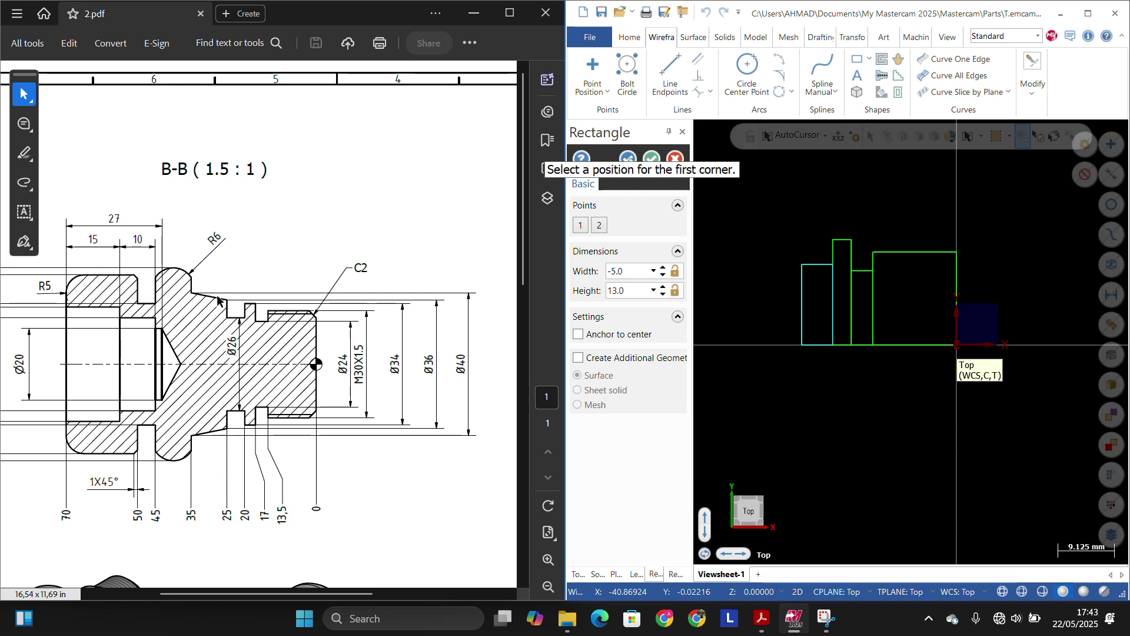
Step: Add a fifth rectangle from the fourth one's lower-left corner, with width -10 mm and height 20 mm
{"action": "left_click", "coordinate": [802, 345]}
{"action": "left_click", "coordinate": [751, 244]}
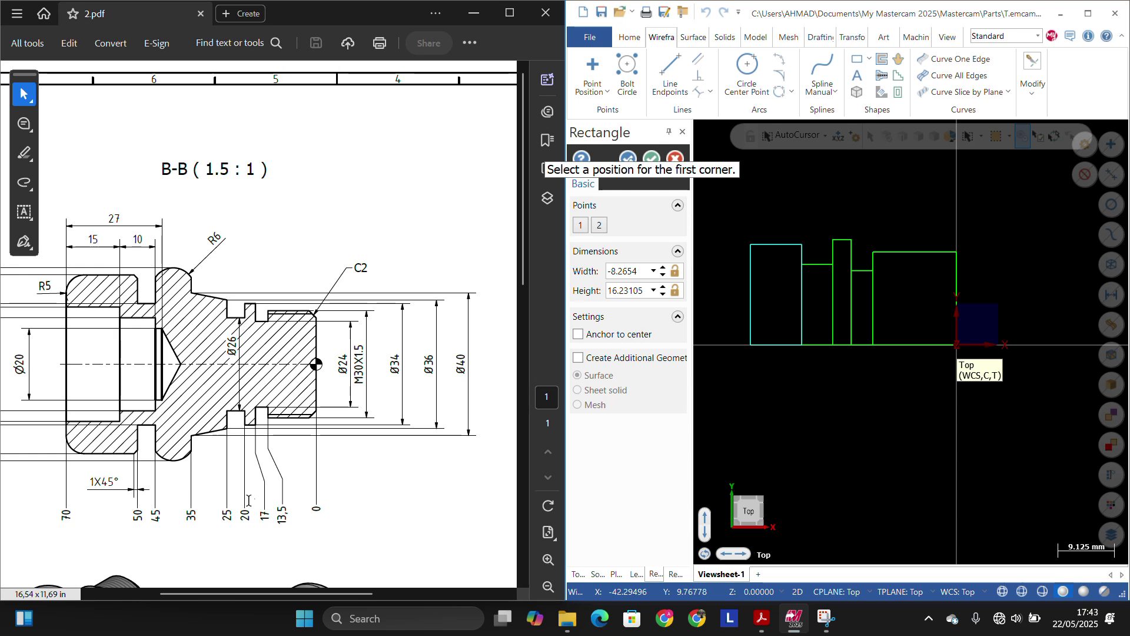
{"action": "double_click", "coordinate": [633, 271]}
{"action": "type", "text": "-10"}
{"action": "left_click", "coordinate": [630, 292]}
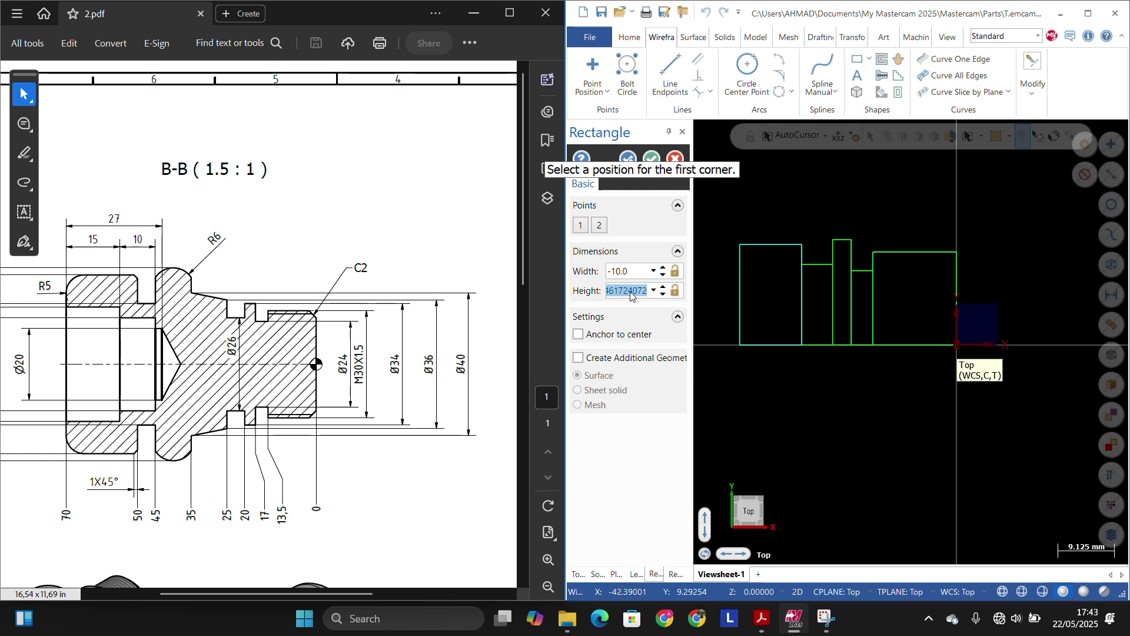
{"action": "type", "text": "20"}
{"action": "key", "text": "Return"}
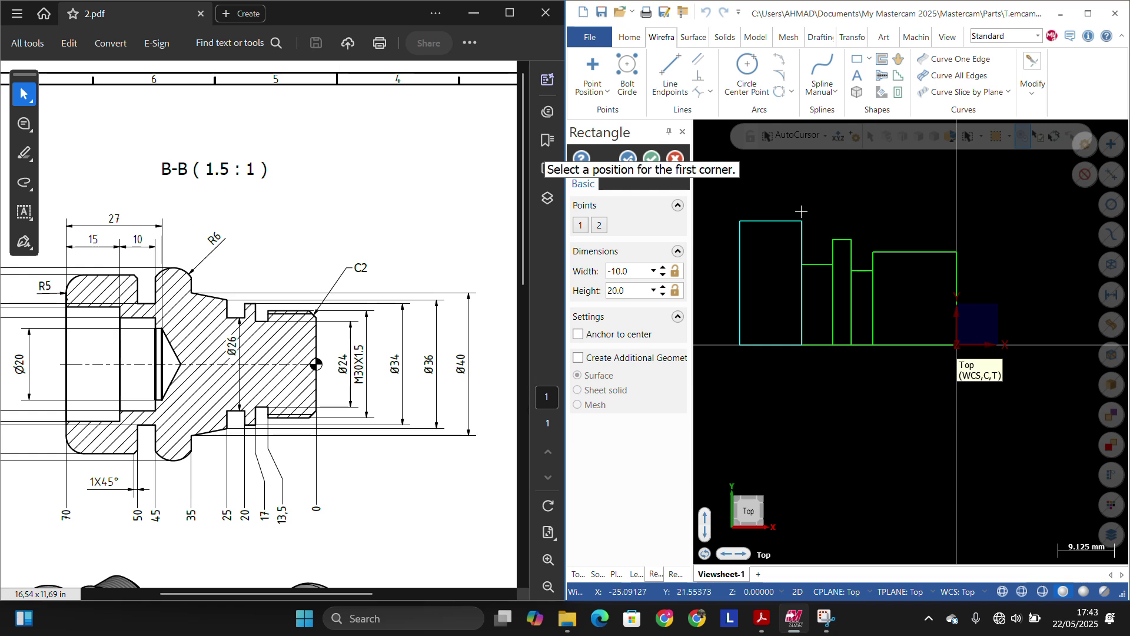
{"action": "scroll", "coordinate": [765, 208], "scroll_direction": "down", "scroll_amount": 2}
{"action": "scroll", "coordinate": [765, 208], "scroll_direction": "down", "scroll_amount": 2}
{"action": "scroll", "coordinate": [738, 199], "scroll_direction": "up", "scroll_amount": 6}
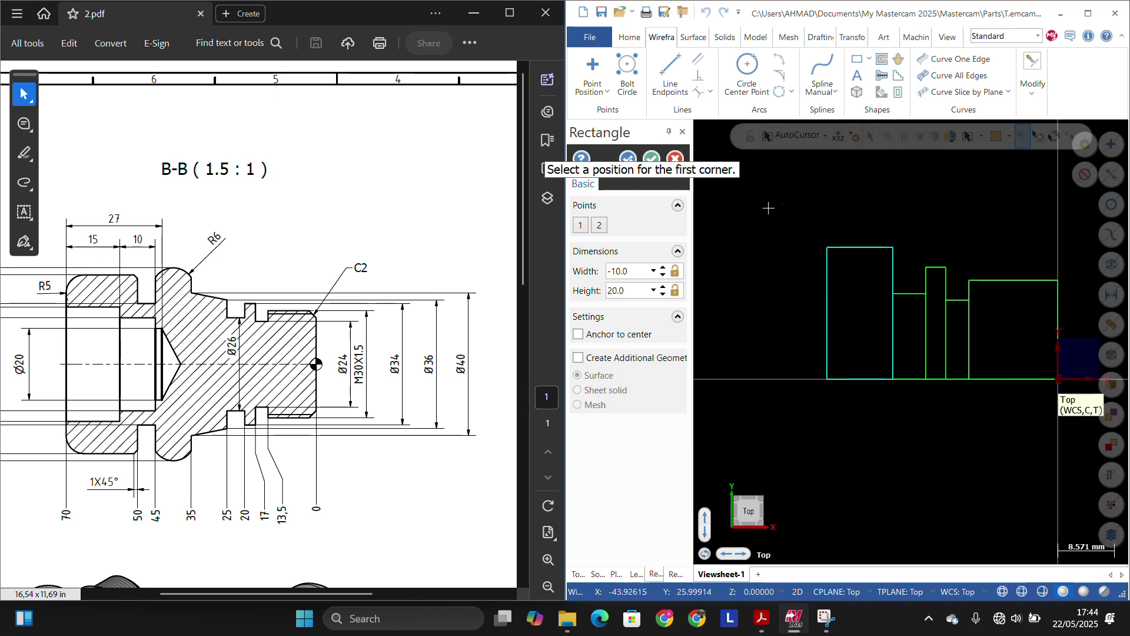
{"action": "scroll", "coordinate": [768, 208], "scroll_direction": "down", "scroll_amount": 3}
{"action": "scroll", "coordinate": [768, 211], "scroll_direction": "down", "scroll_amount": 1}
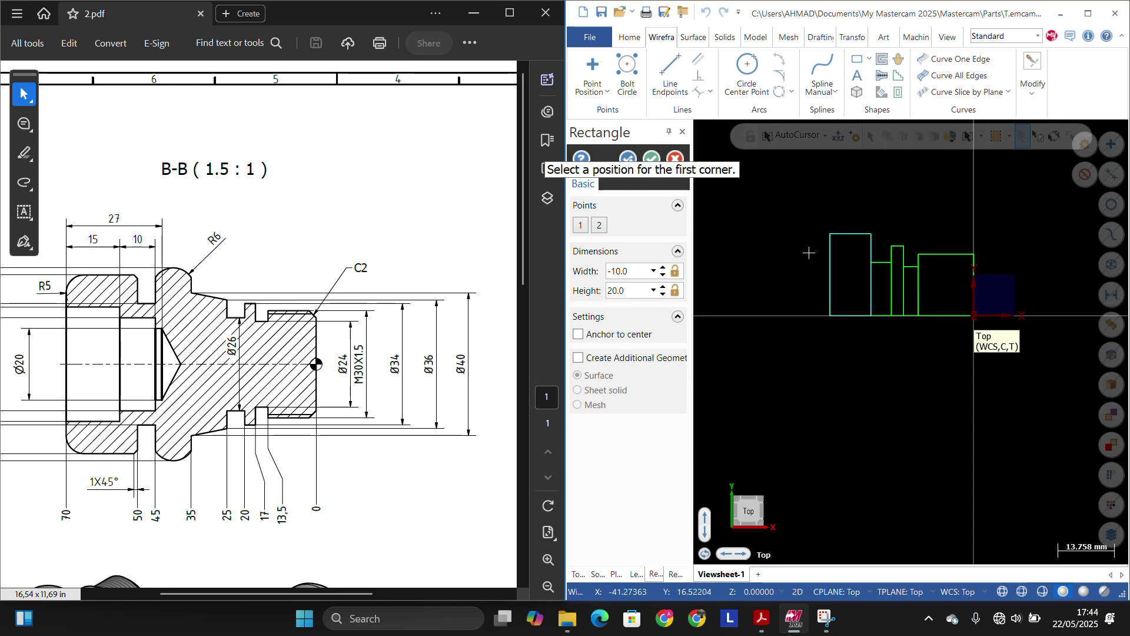
{"action": "scroll", "coordinate": [788, 209], "scroll_direction": "down", "scroll_amount": 1}
{"action": "scroll", "coordinate": [786, 208], "scroll_direction": "down", "scroll_amount": 4}
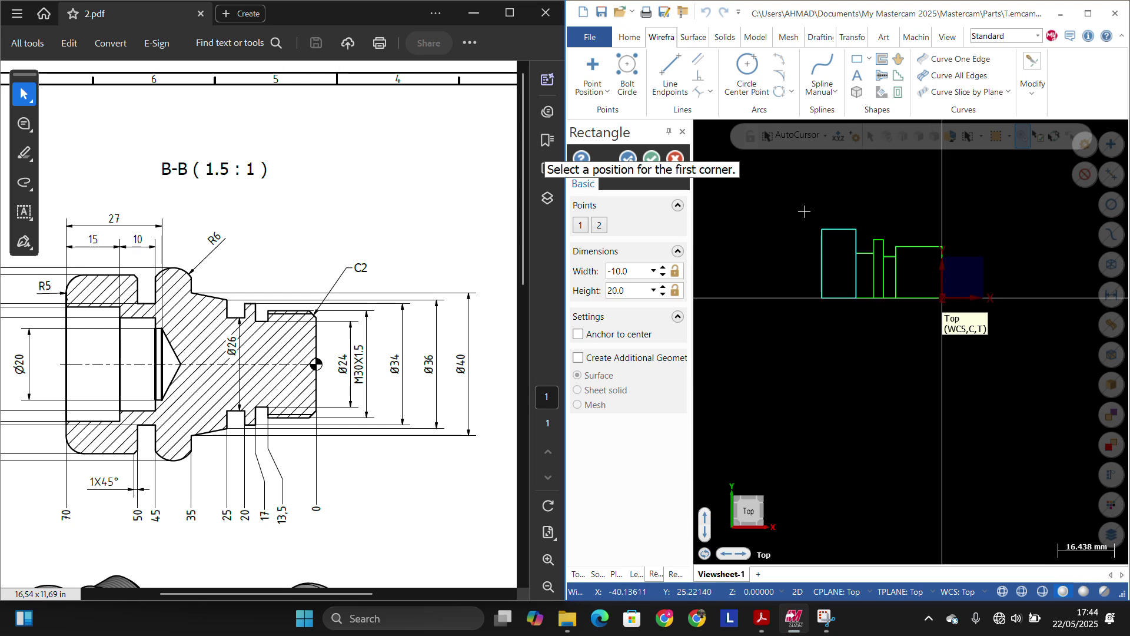
{"action": "scroll", "coordinate": [780, 204], "scroll_direction": "up", "scroll_amount": 4}
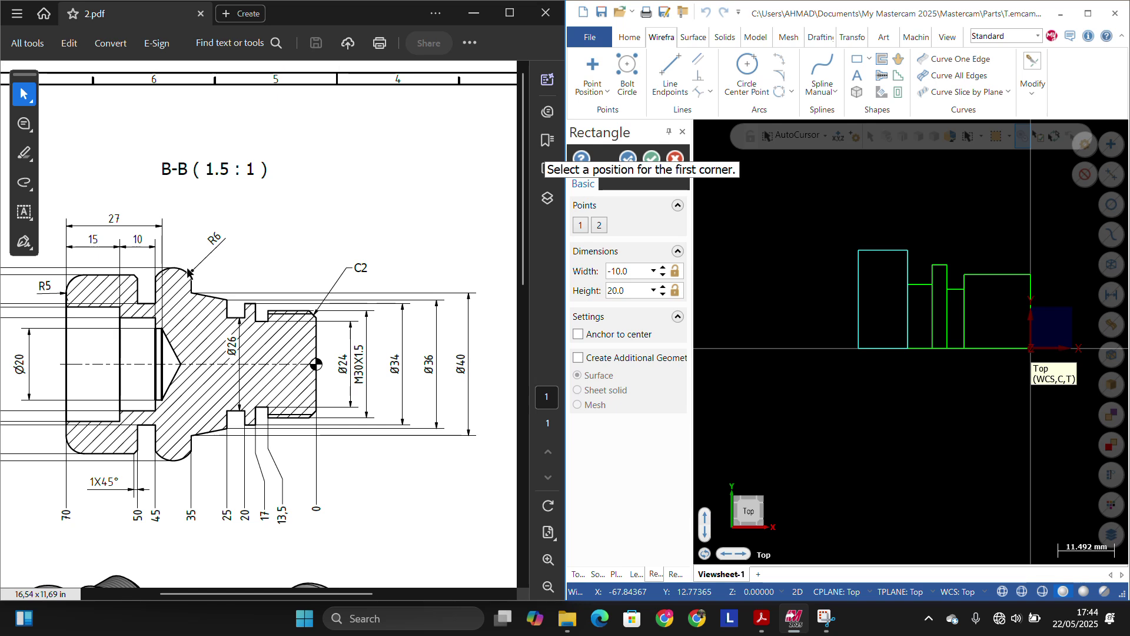
Step: Add a sixth rectangle from the fifth one's lower-left corner, with width -10 mm and height 27 mm
{"action": "left_click", "coordinate": [857, 350]}
{"action": "left_click", "coordinate": [796, 187]}
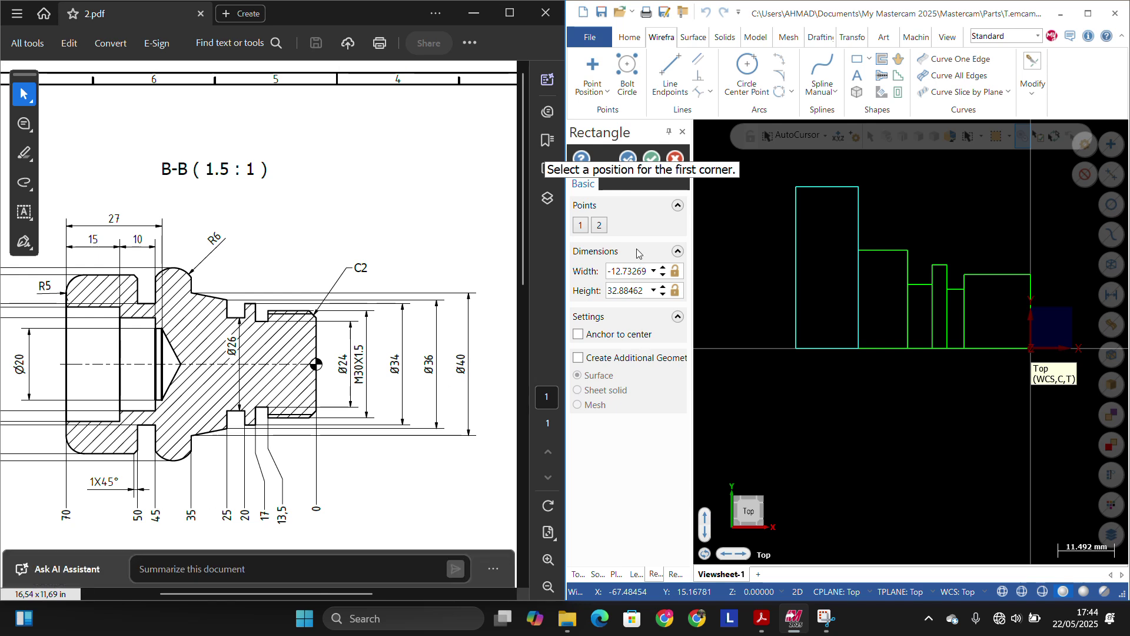
{"action": "double_click", "coordinate": [623, 272]}
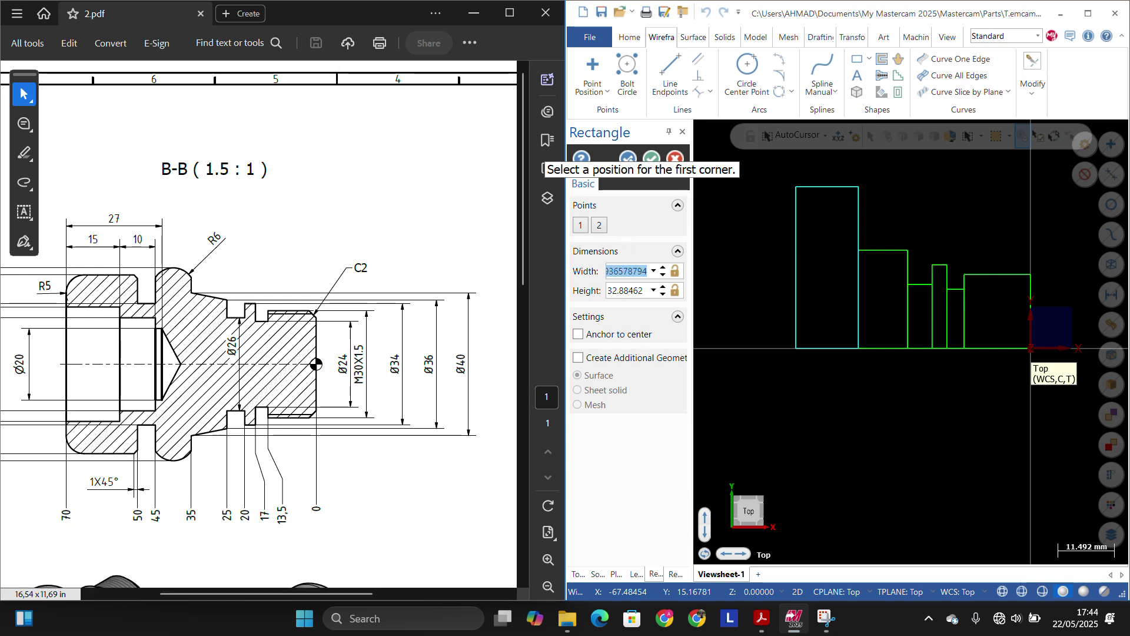
{"action": "type", "text": "-10"}
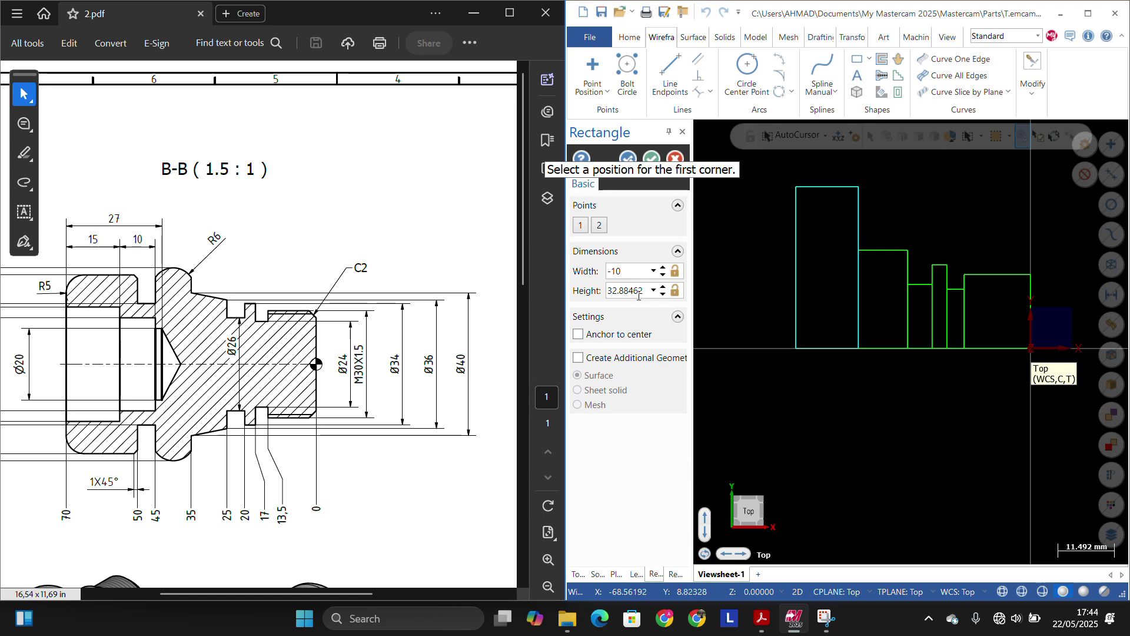
{"action": "key", "text": "Tab"}
{"action": "scroll", "coordinate": [204, 340], "scroll_direction": "down", "scroll_amount": 3}
{"action": "scroll", "coordinate": [204, 340], "scroll_direction": "up", "scroll_amount": 2}
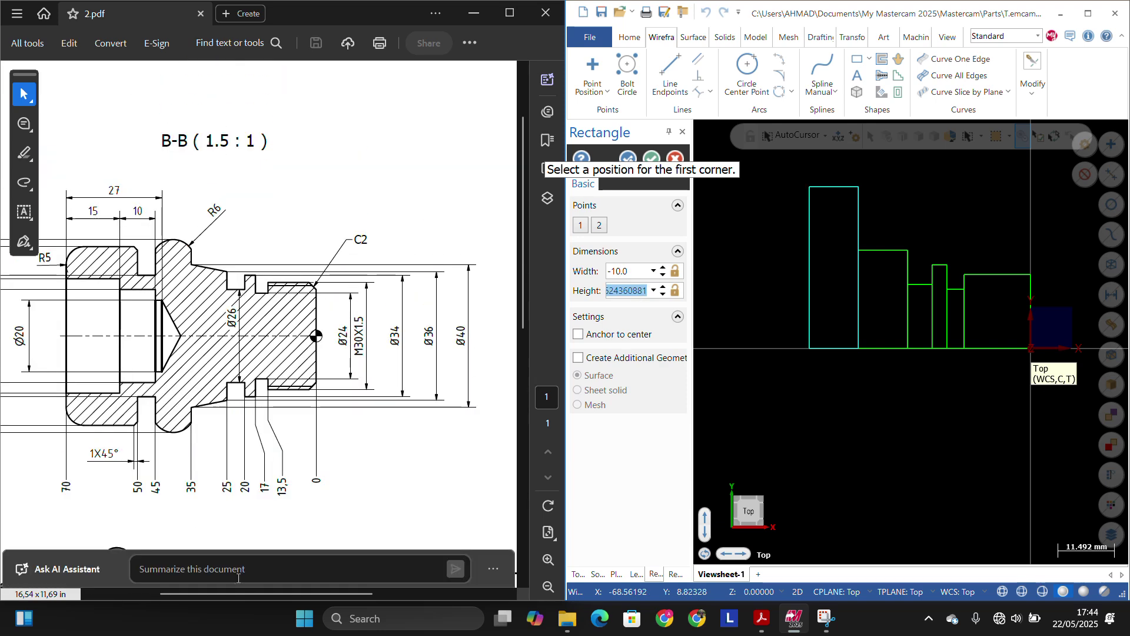
{"action": "left_click_drag", "start_coordinate": [230, 594], "coordinate": [164, 594]}
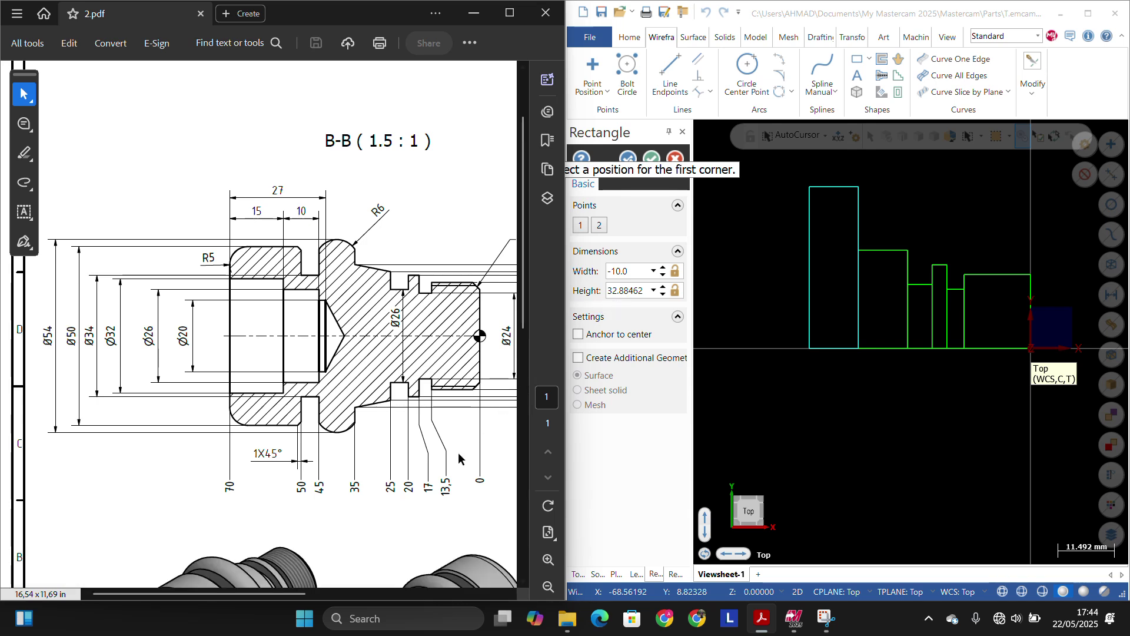
{"action": "left_click", "coordinate": [625, 291]}
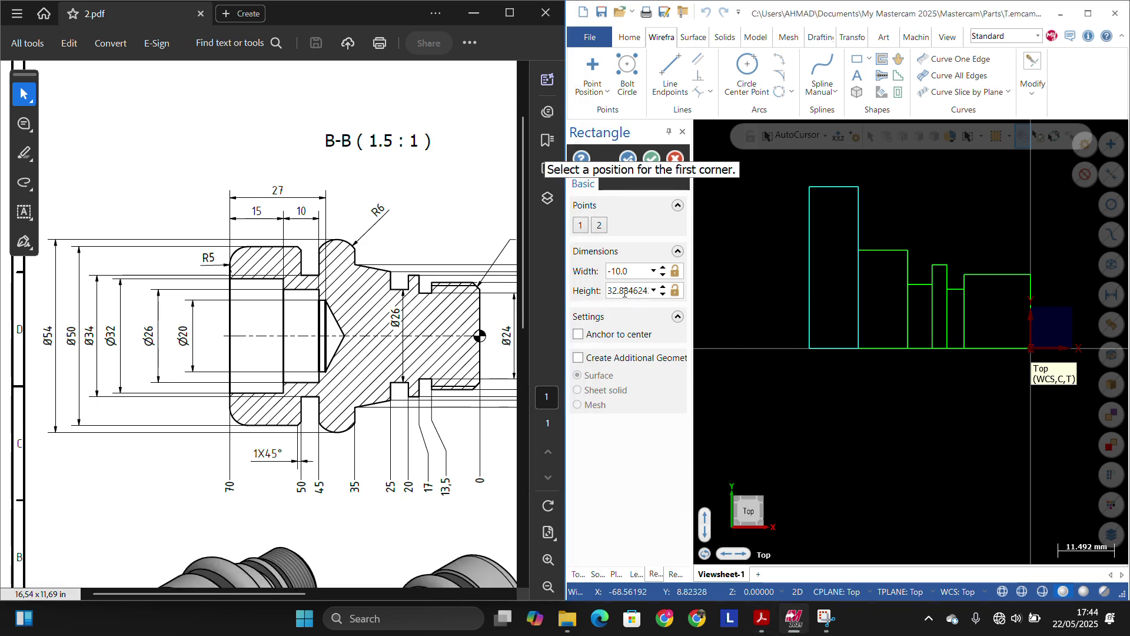
{"action": "double_click", "coordinate": [625, 291]}
{"action": "type", "text": "27"}
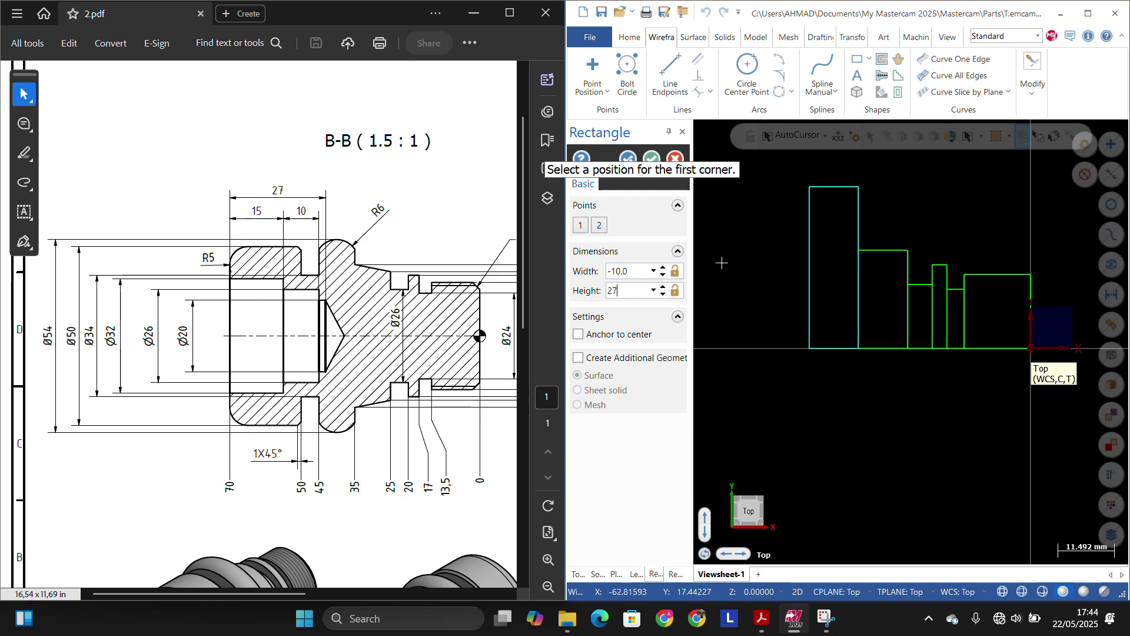
{"action": "key", "text": "Return"}
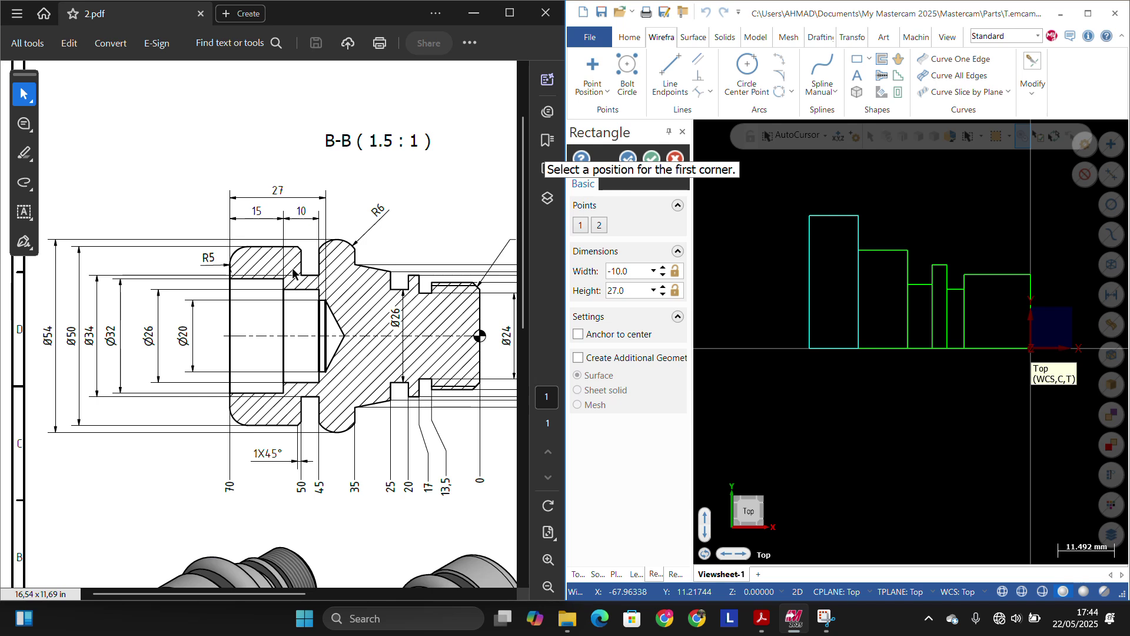
Step: Add a seventh rectangle from the sixth one's lower-left corner, with width -5 mm and height 17 mm
{"action": "left_click", "coordinate": [810, 348]}
{"action": "left_click", "coordinate": [779, 252]}
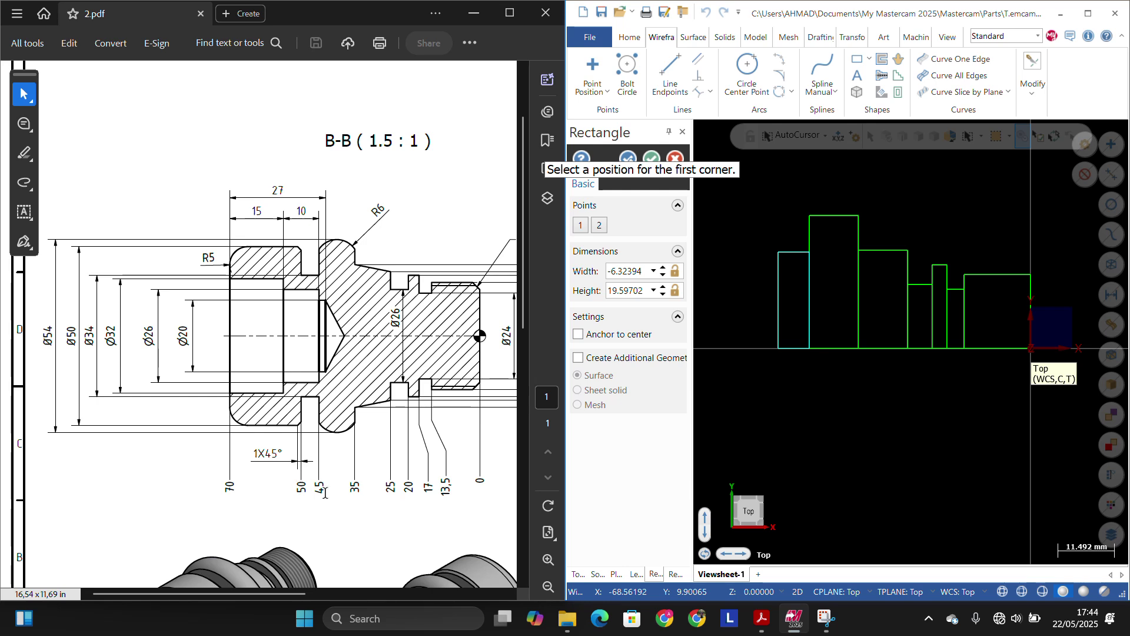
{"action": "left_click", "coordinate": [616, 271]}
{"action": "type", "text": "-5"}
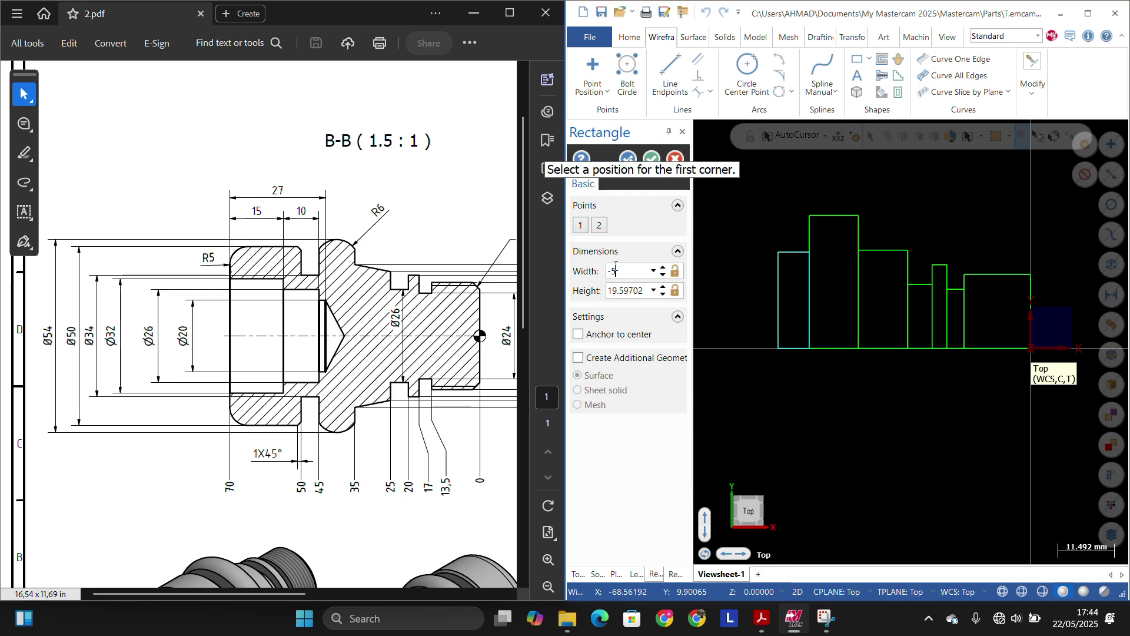
{"action": "key", "text": "Tab"}
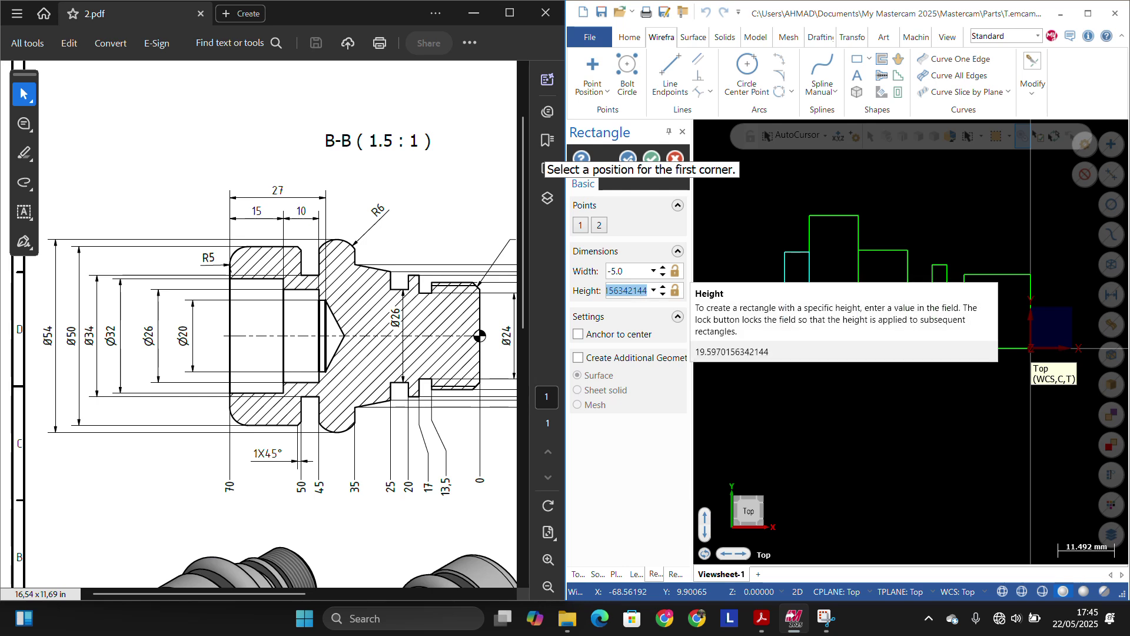
{"action": "type", "text": "17"}
{"action": "key", "text": "Return"}
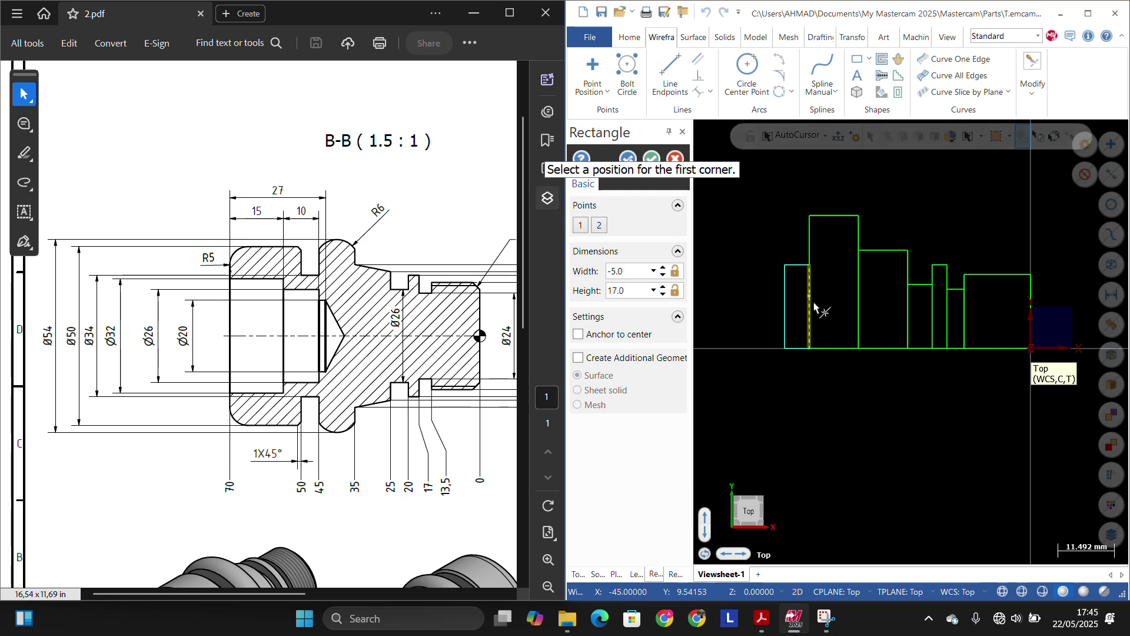
Step: Add an eighth rectangle from the seventh one's lower-left corner, with width -20 mm and height 25 mm
{"action": "left_click", "coordinate": [787, 349]}
{"action": "left_click", "coordinate": [706, 232]}
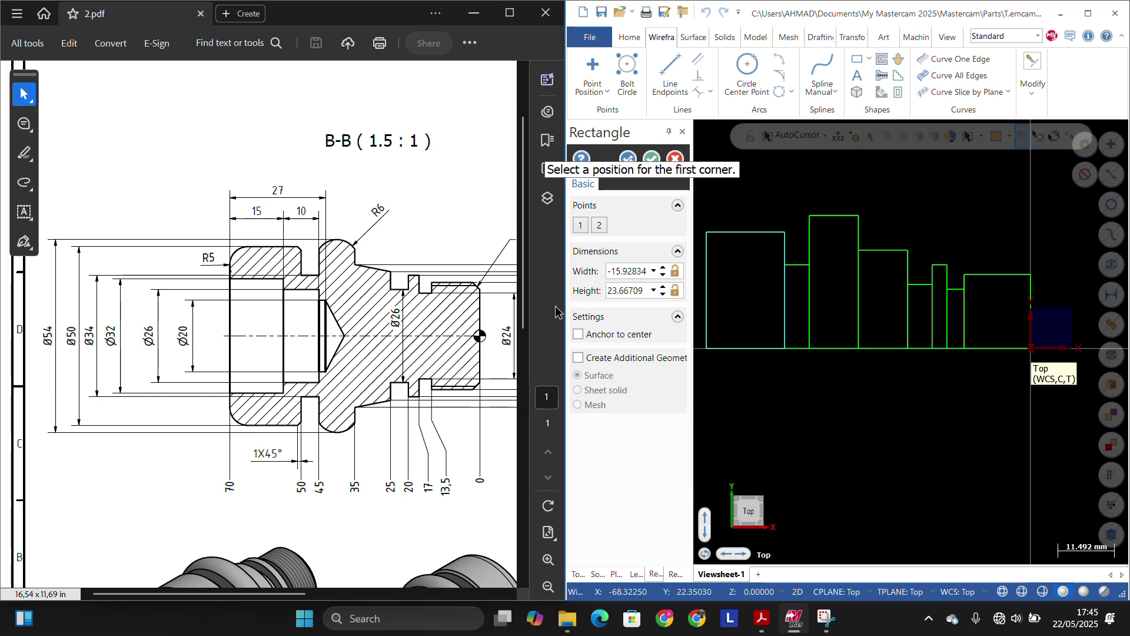
{"action": "double_click", "coordinate": [637, 271]}
{"action": "type", "text": "-20"}
{"action": "key", "text": "Tab"}
{"action": "type", "text": "25"}
{"action": "key", "text": "Tab"}
{"action": "scroll", "coordinate": [919, 263], "scroll_direction": "down", "scroll_amount": 2}
{"action": "scroll", "coordinate": [866, 241], "scroll_direction": "up", "scroll_amount": 2}
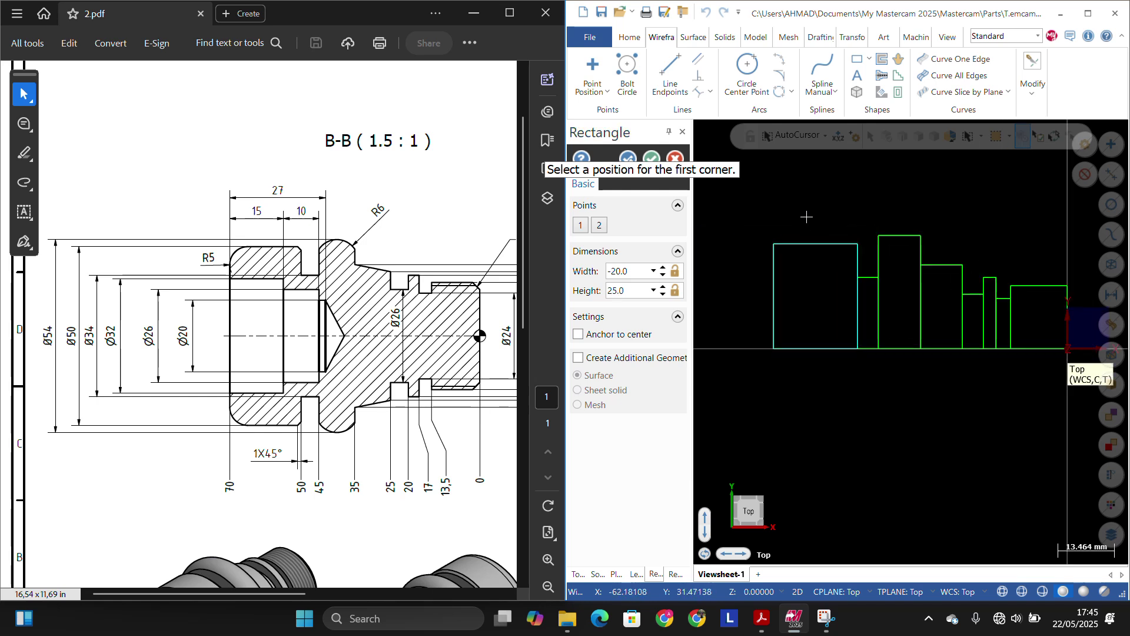
{"action": "scroll", "coordinate": [999, 219], "scroll_direction": "up", "scroll_amount": 1}
{"action": "scroll", "coordinate": [1001, 219], "scroll_direction": "down", "scroll_amount": 1}
{"action": "scroll", "coordinate": [1001, 219], "scroll_direction": "down", "scroll_amount": 1}
{"action": "scroll", "coordinate": [1040, 206], "scroll_direction": "up", "scroll_amount": 1}
{"action": "scroll", "coordinate": [1040, 207], "scroll_direction": "up", "scroll_amount": 1}
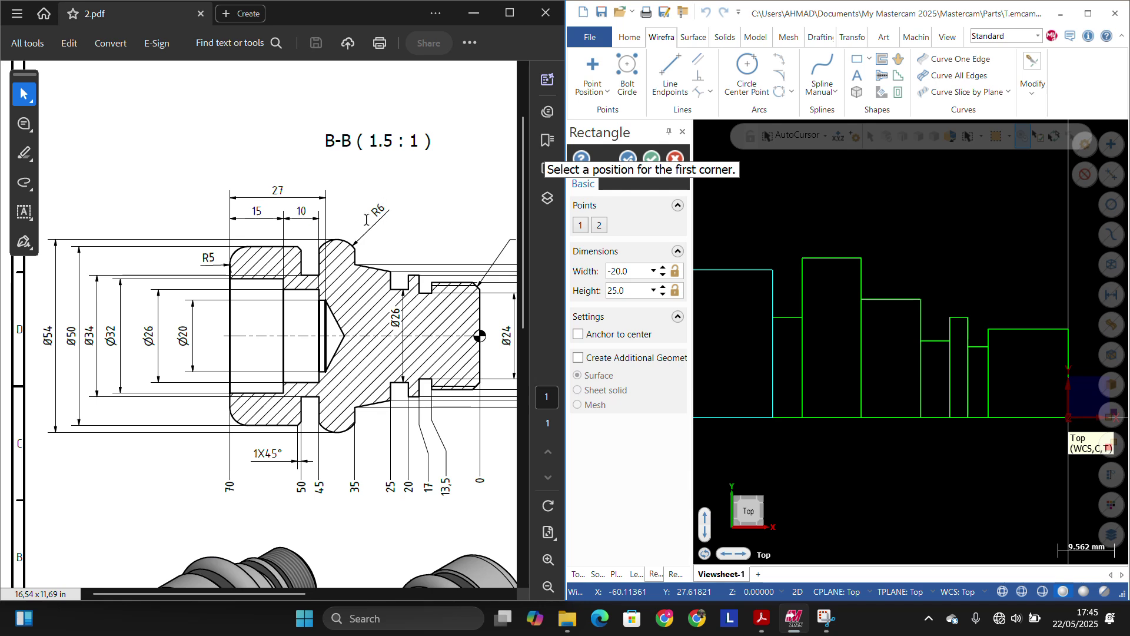
Step: Chamfer the upper-right corner of the first rectangle with the 1 Distance method and a distance of 2 mm
{"action": "left_click_drag", "start_coordinate": [238, 595], "coordinate": [305, 591]}
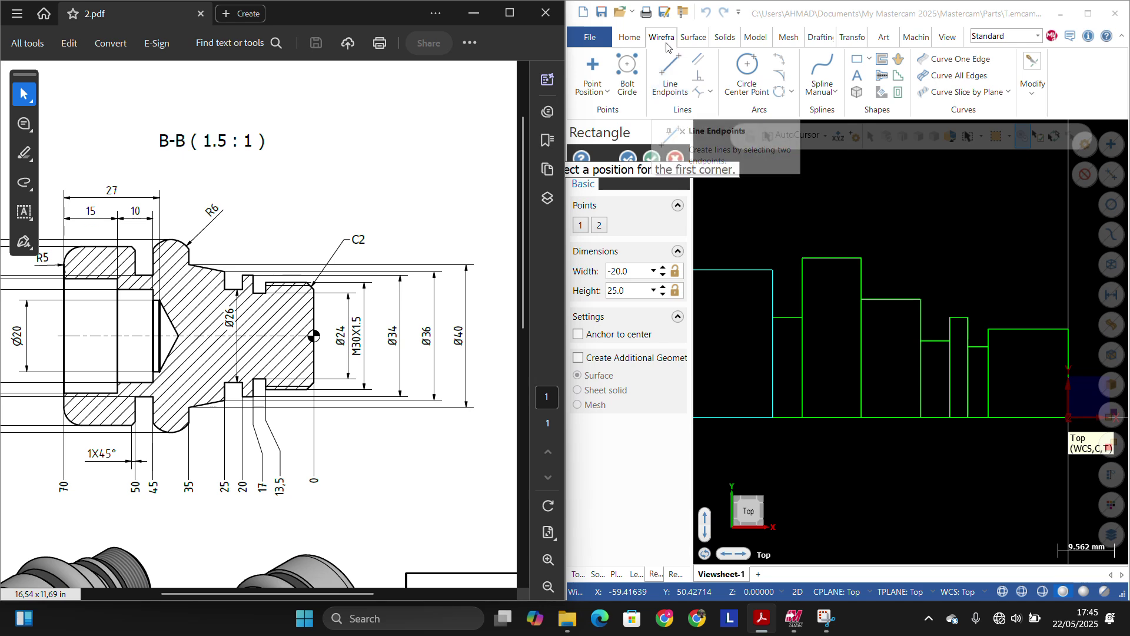
{"action": "left_click", "coordinate": [1034, 88]}
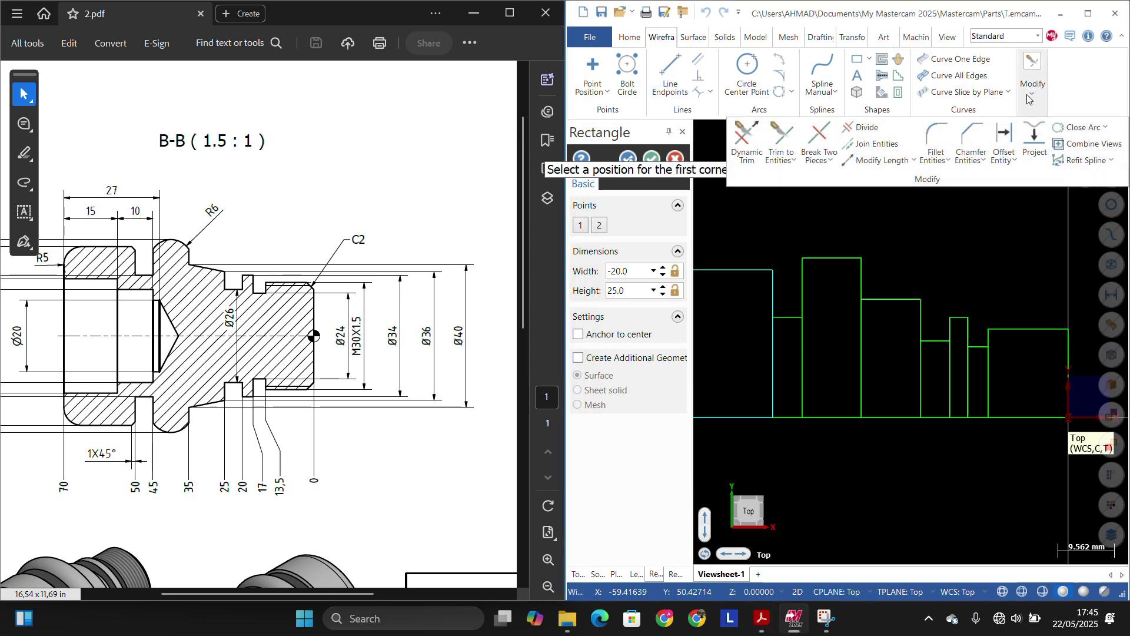
{"action": "left_click", "coordinate": [966, 138]}
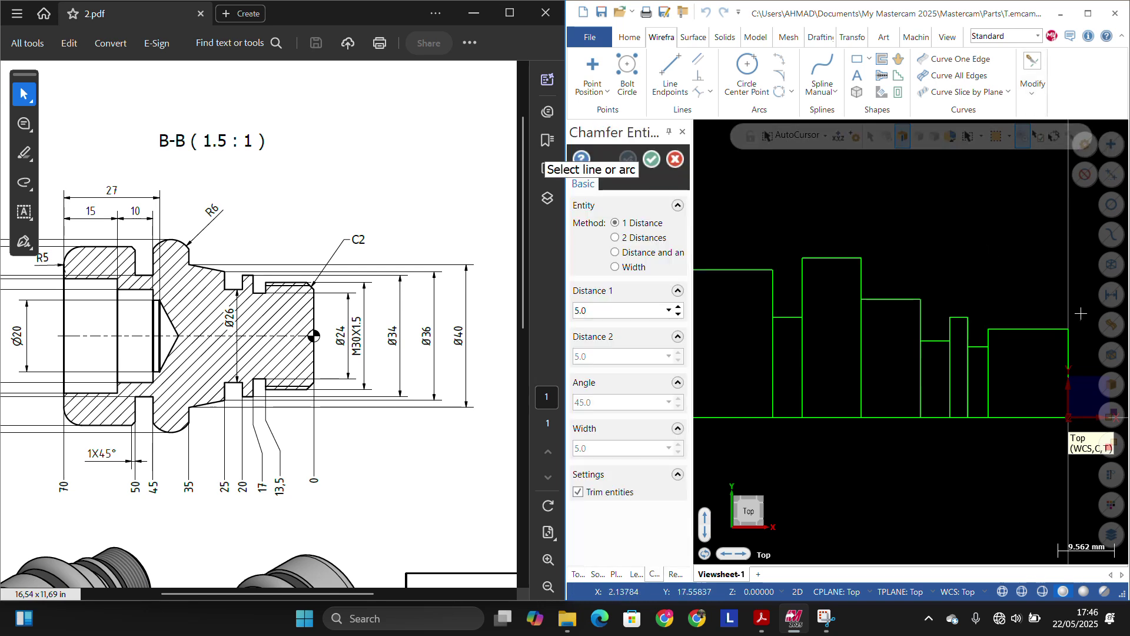
{"action": "scroll", "coordinate": [1053, 332], "scroll_direction": "up", "scroll_amount": 4}
{"action": "left_click", "coordinate": [1004, 351]}
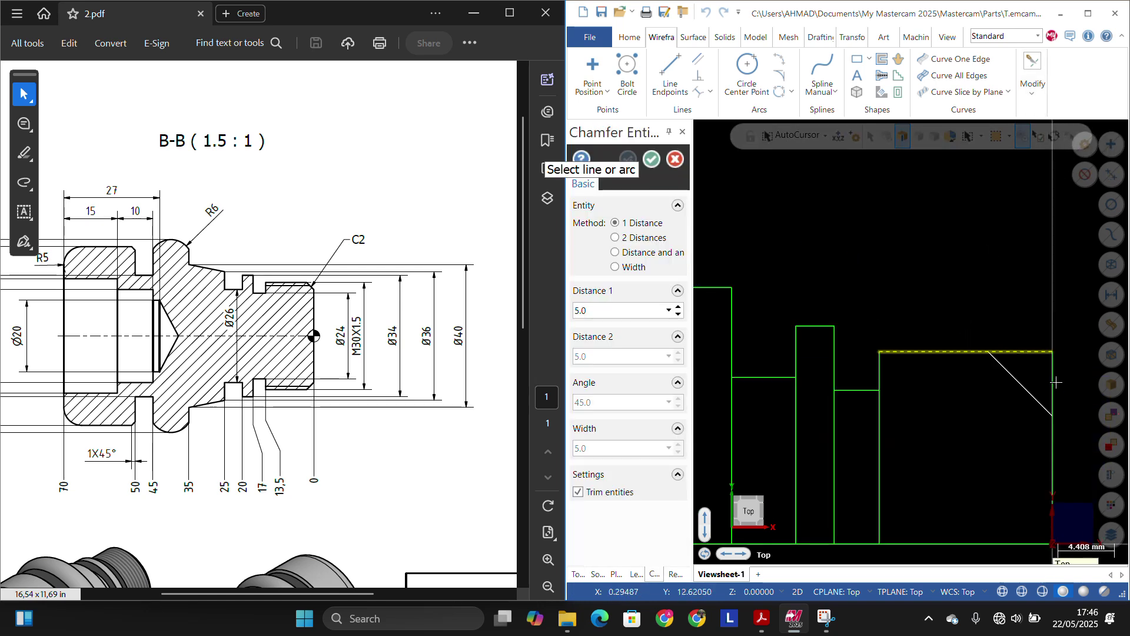
{"action": "left_click", "coordinate": [1054, 380]}
{"action": "left_click", "coordinate": [603, 308]}
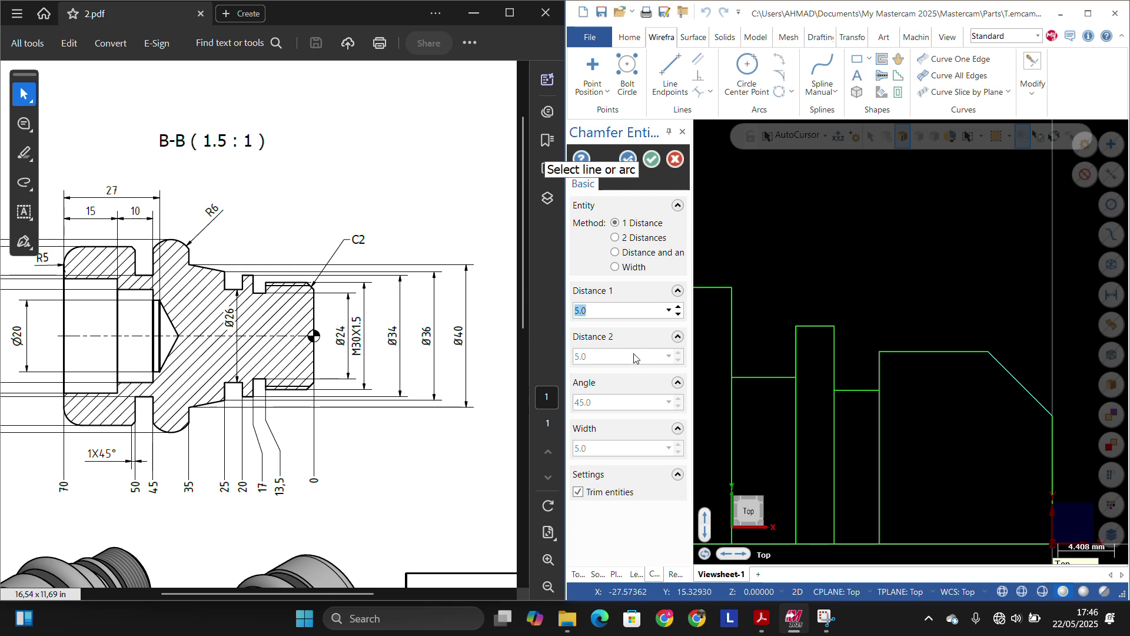
{"action": "type", "text": "2"}
{"action": "scroll", "coordinate": [962, 335], "scroll_direction": "down", "scroll_amount": 1}
{"action": "scroll", "coordinate": [962, 335], "scroll_direction": "down", "scroll_amount": 3}
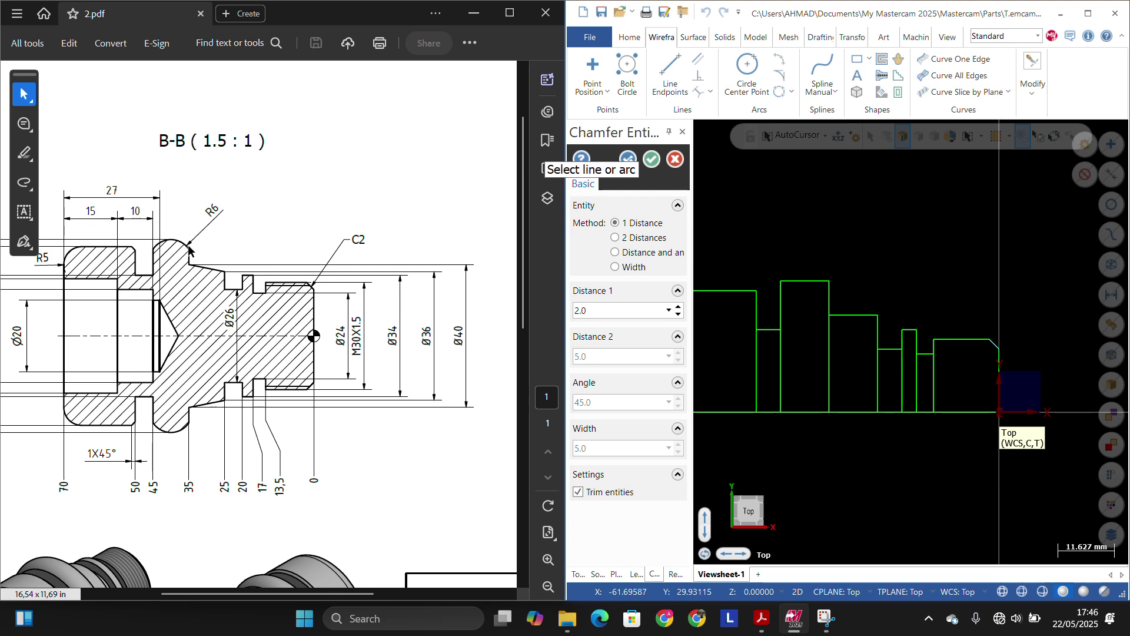
Step: Draw a 6 mm line straight down from the midpoint of the 27 mm high rectangle's top edge
{"action": "scroll", "coordinate": [772, 259], "scroll_direction": "up", "scroll_amount": 3}
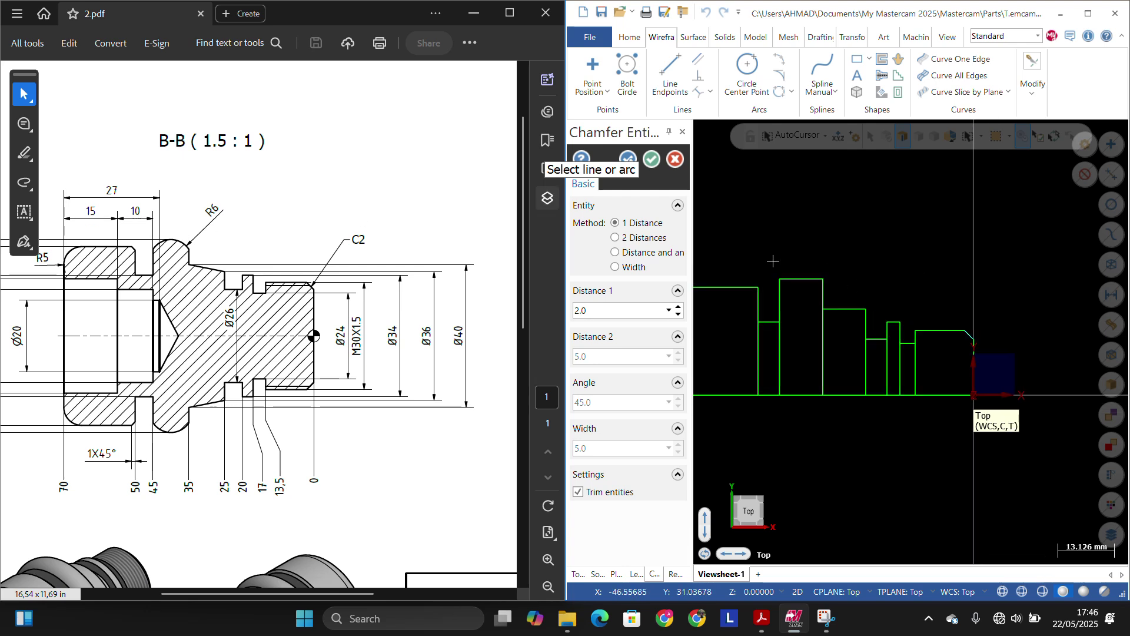
{"action": "left_click", "coordinate": [670, 70]}
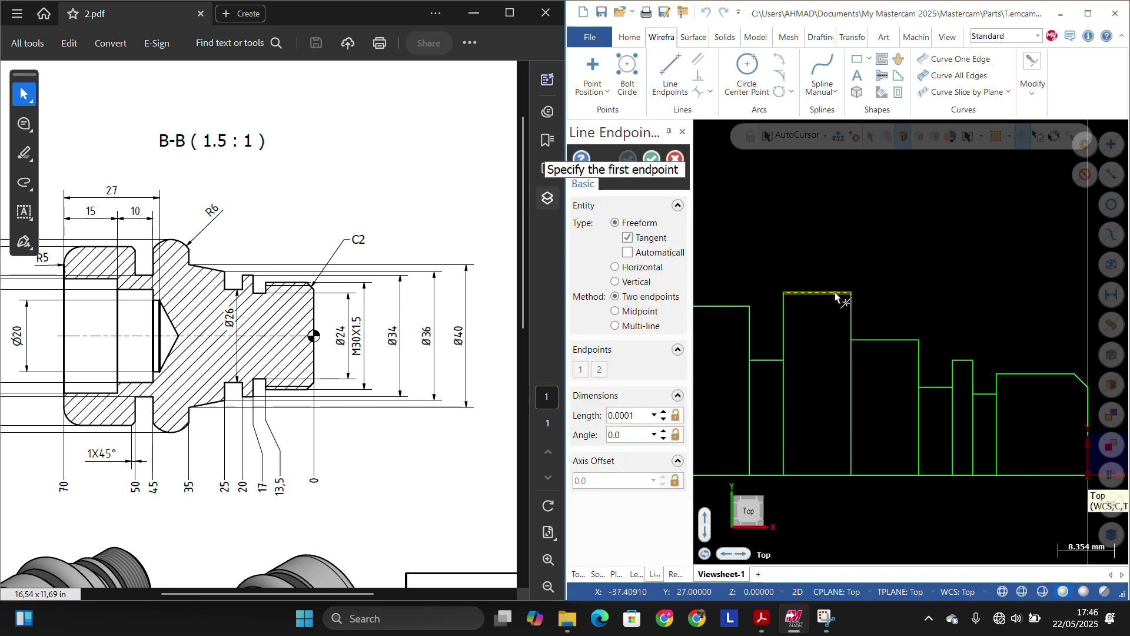
{"action": "scroll", "coordinate": [814, 285], "scroll_direction": "up", "scroll_amount": 1}
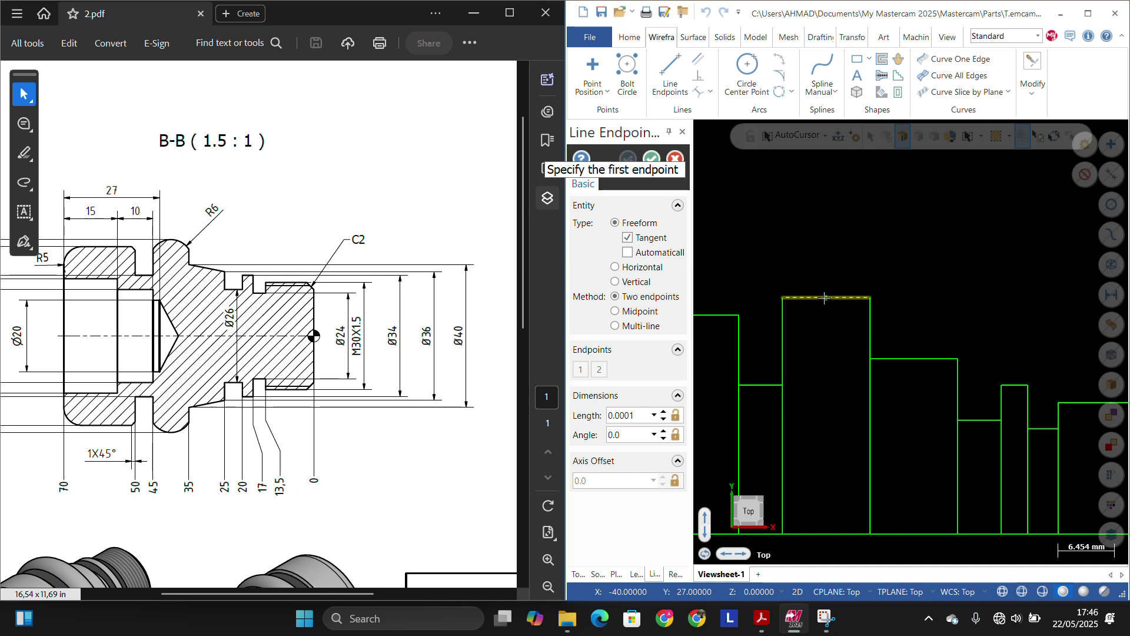
{"action": "left_click", "coordinate": [826, 298]}
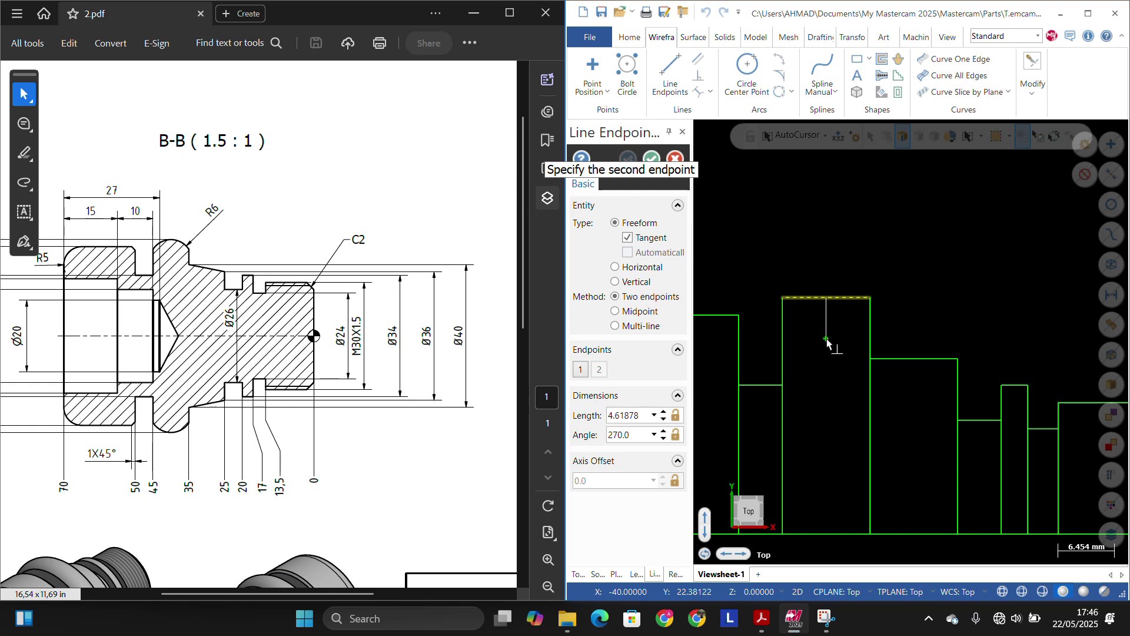
{"action": "type", "text": "6"}
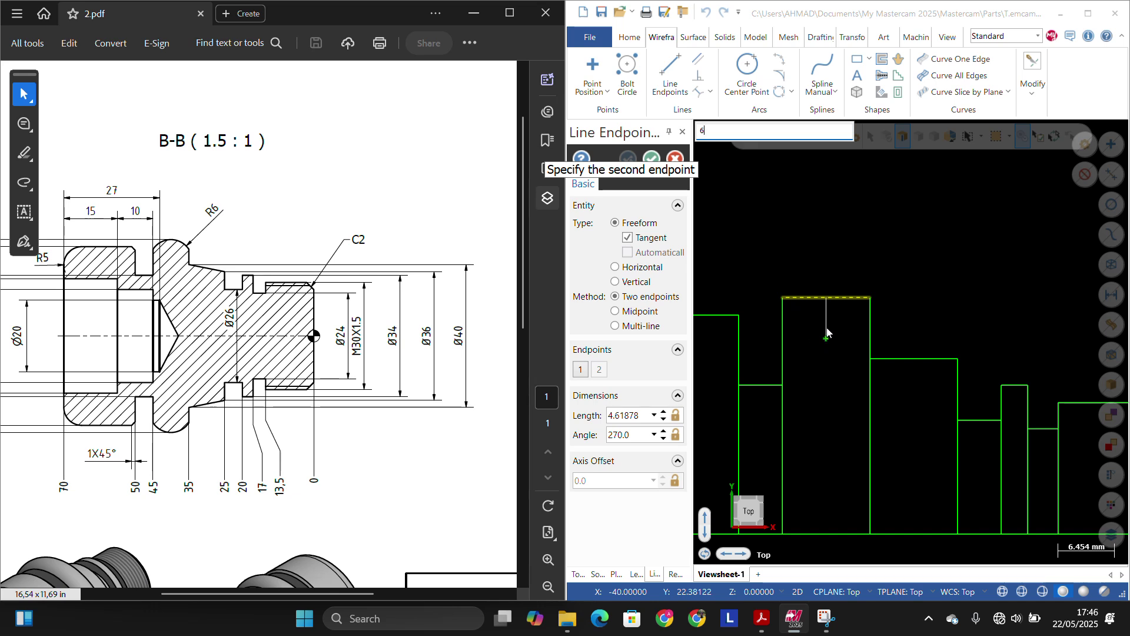
{"action": "key", "text": "Escape"}
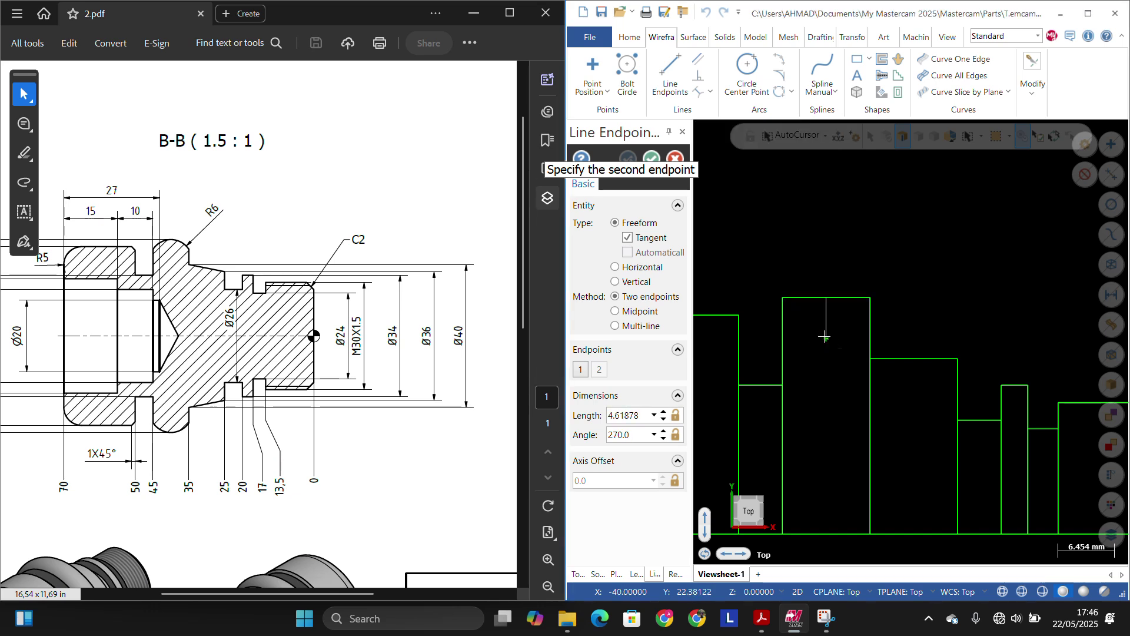
{"action": "left_click", "coordinate": [825, 337]}
{"action": "double_click", "coordinate": [630, 415]}
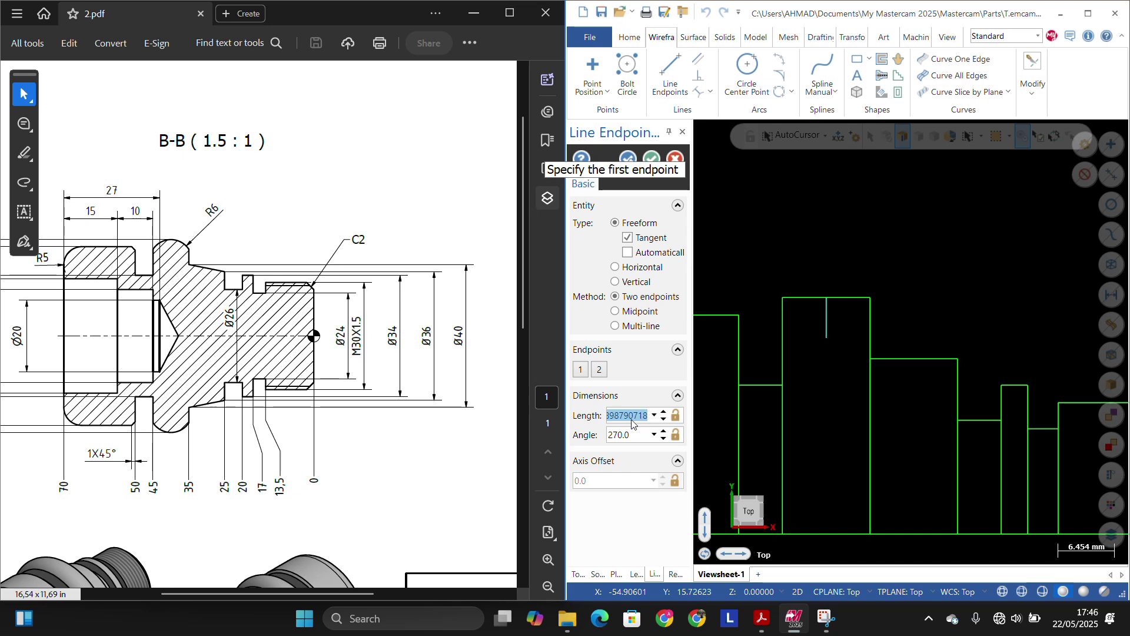
{"action": "type", "text": "6"}
{"action": "key", "text": "Return"}
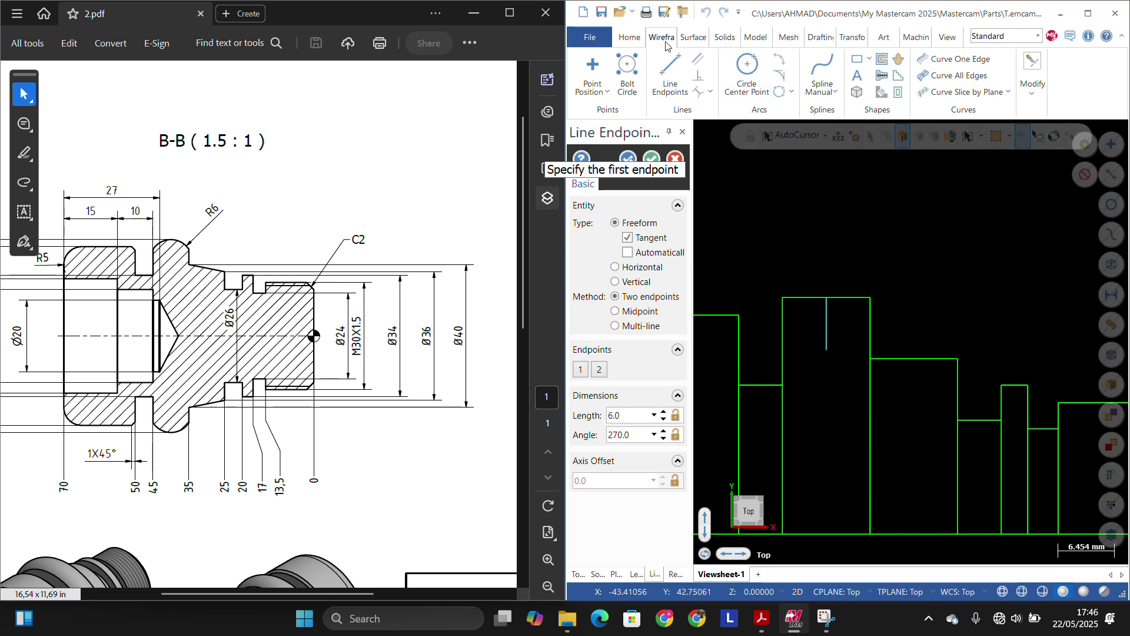
Step: Draw a 6 mm radius circle centred on the lower end of the 6 mm vertical line, passing through its upper end
{"action": "left_click", "coordinate": [761, 73]}
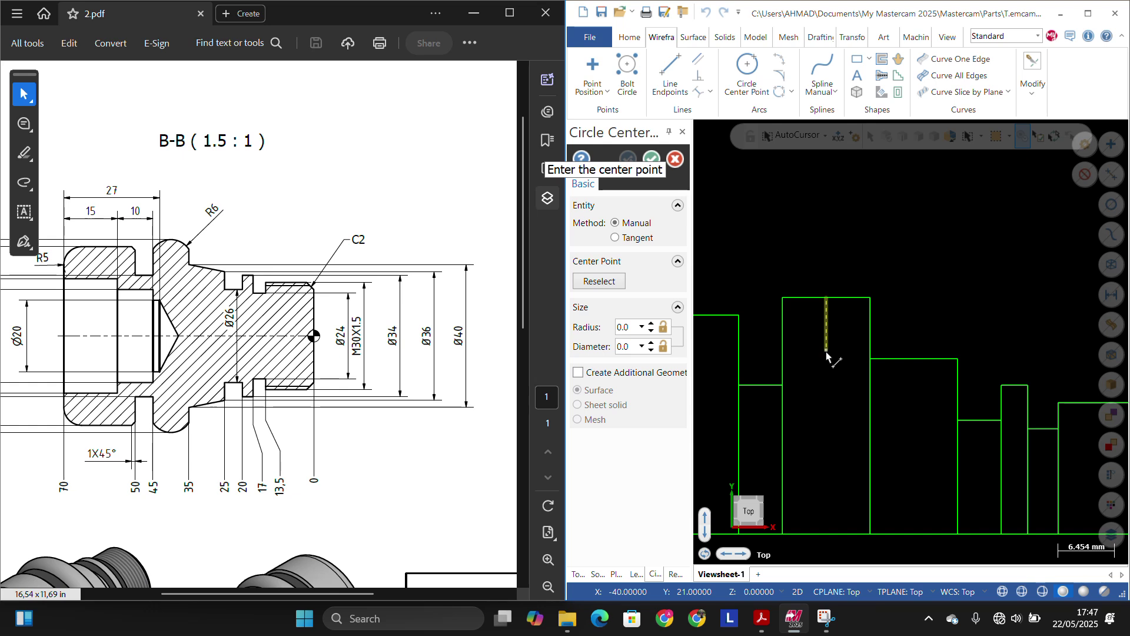
{"action": "left_click", "coordinate": [826, 351]}
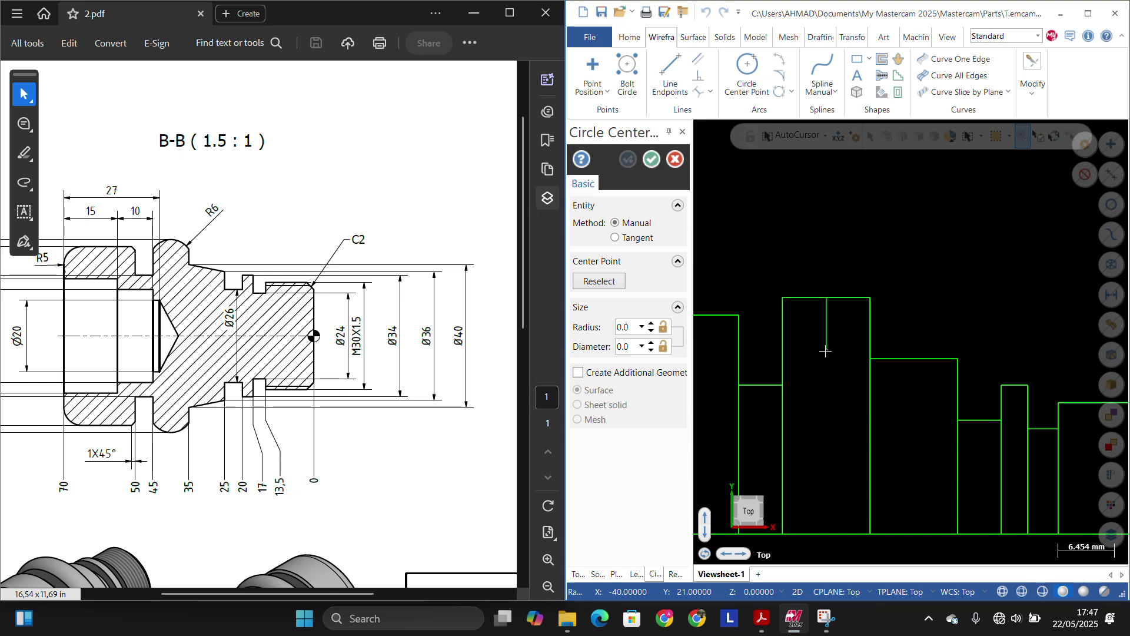
{"action": "left_click", "coordinate": [825, 296]}
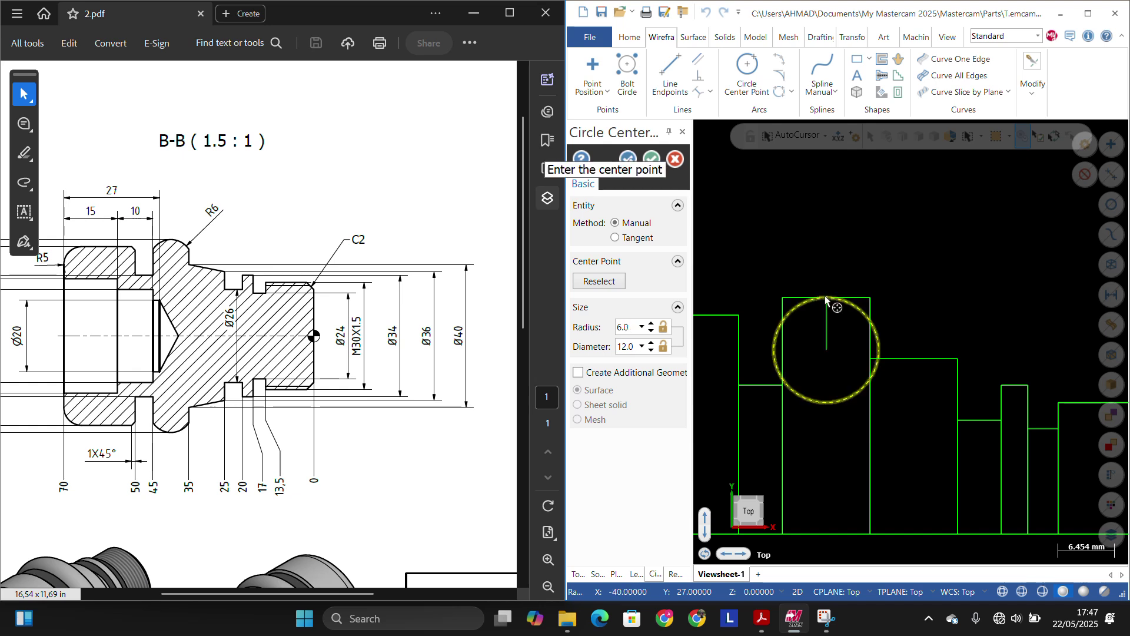
{"action": "left_click", "coordinate": [653, 160]}
Step: Trim away the top edge and upper corner pieces of the 27 mm high rectangle outside the circle with Divide
{"action": "scroll", "coordinate": [791, 285], "scroll_direction": "up", "scroll_amount": 1}
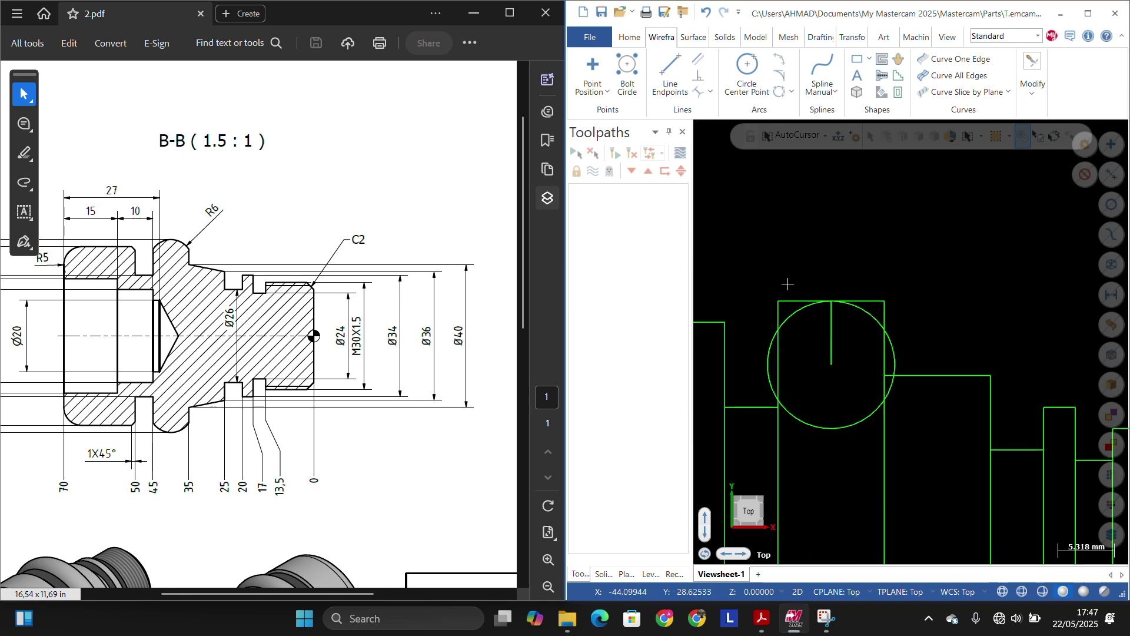
{"action": "scroll", "coordinate": [751, 318], "scroll_direction": "up", "scroll_amount": 1}
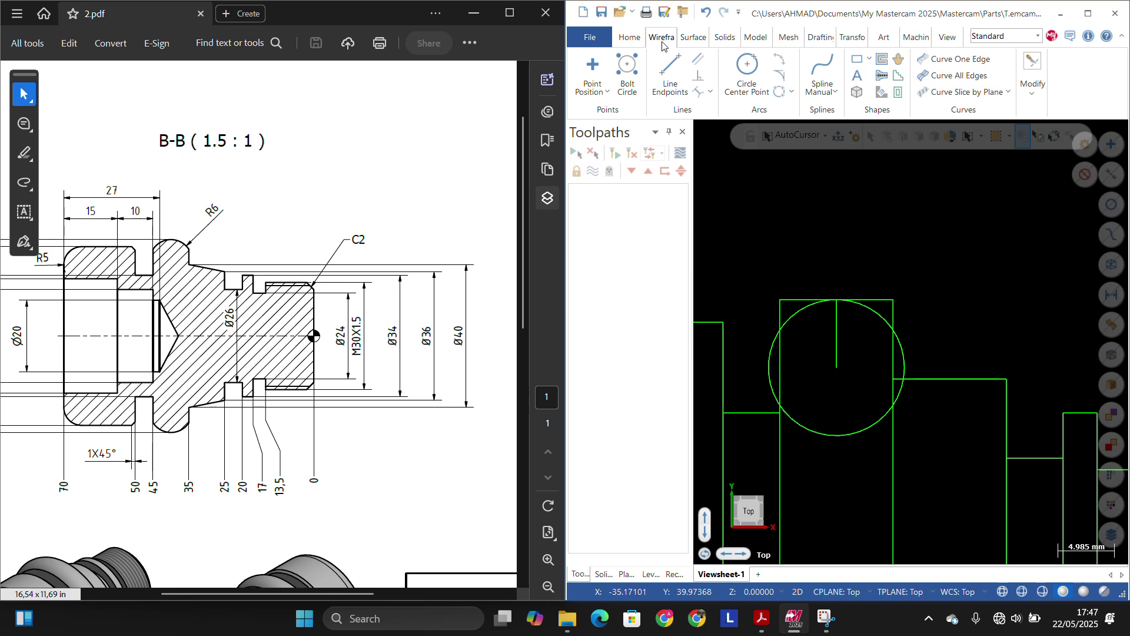
{"action": "left_click", "coordinate": [1035, 90]}
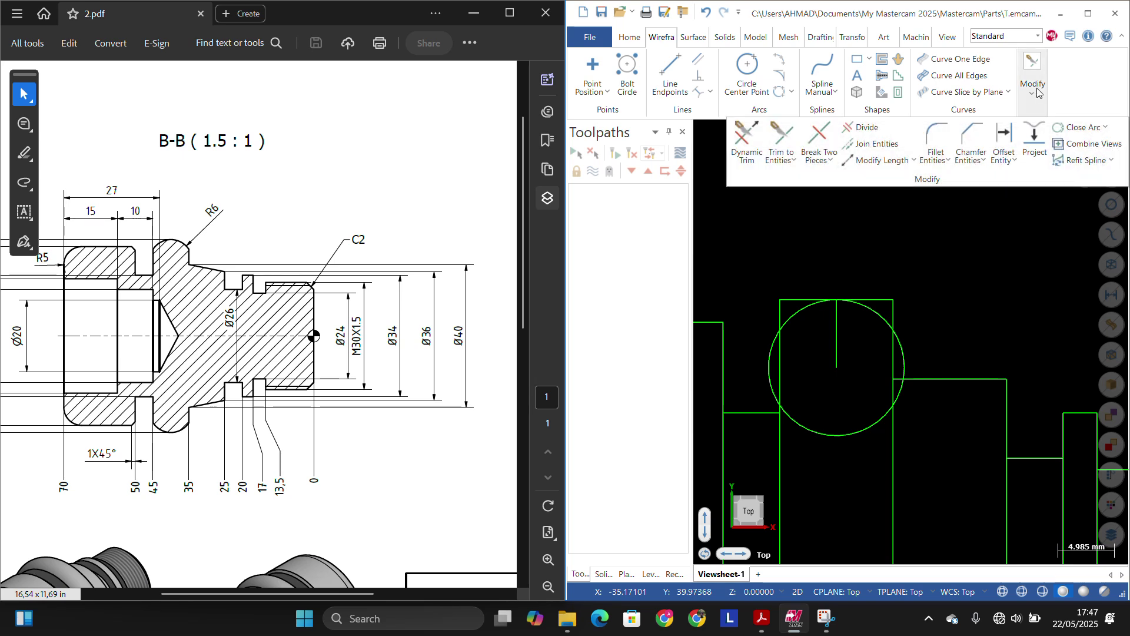
{"action": "left_click", "coordinate": [852, 134]}
{"action": "scroll", "coordinate": [777, 303], "scroll_direction": "up", "scroll_amount": 2}
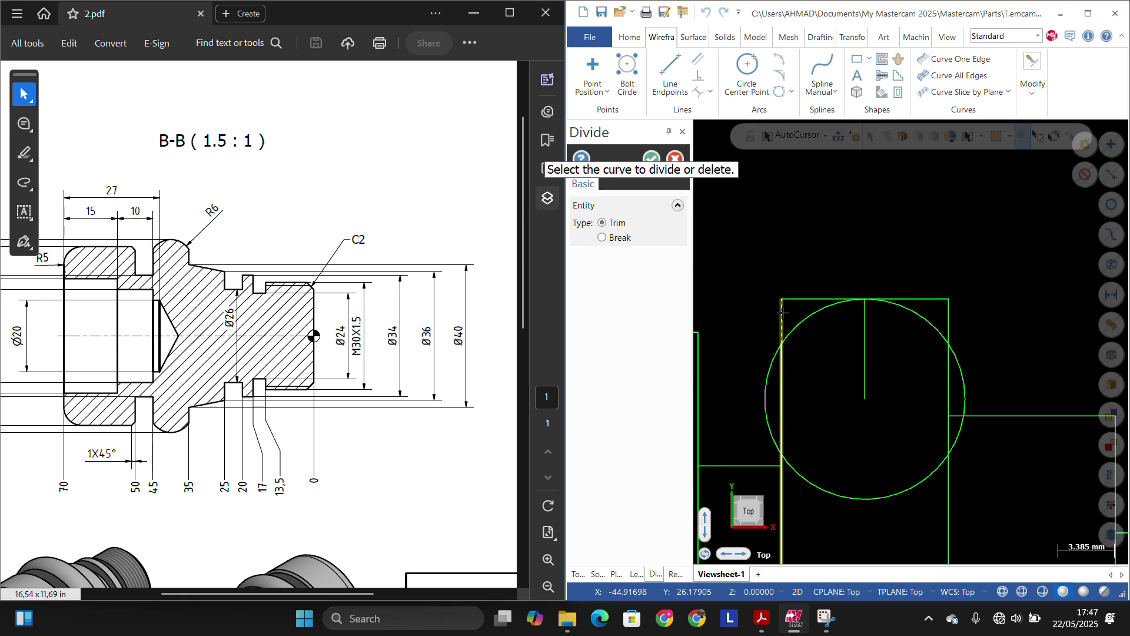
{"action": "left_click", "coordinate": [782, 313]}
{"action": "left_click", "coordinate": [924, 299]}
{"action": "left_click", "coordinate": [951, 314]}
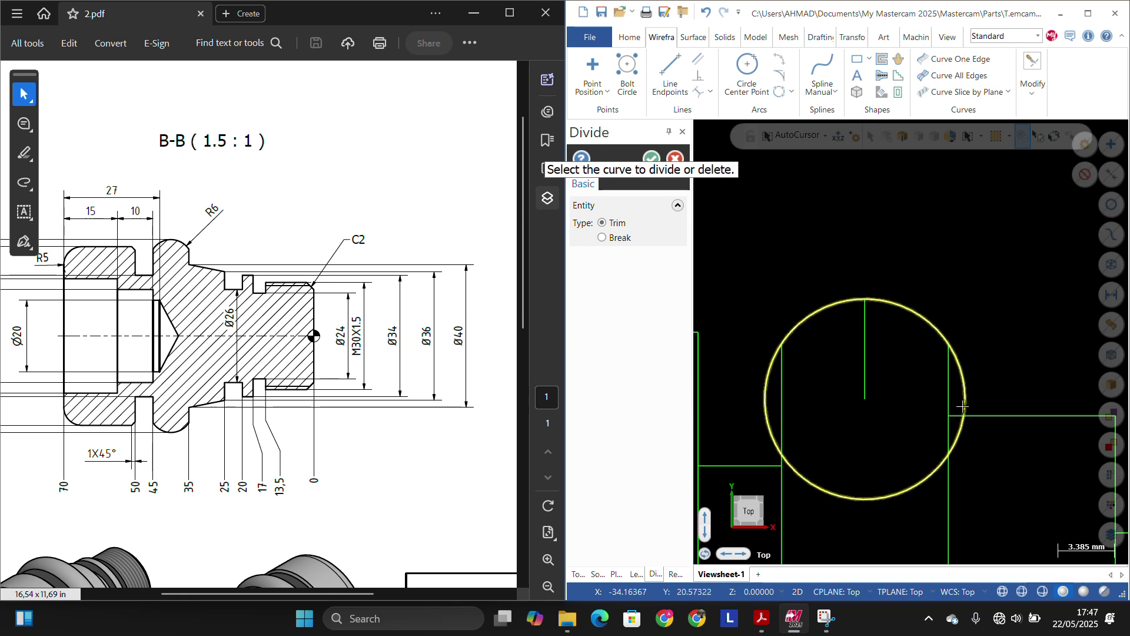
Step: Trim away the circle's side and lower arcs, leaving only the top arc, and delete the 6 mm helper line
{"action": "left_click", "coordinate": [767, 386]}
{"action": "left_click", "coordinate": [963, 378]}
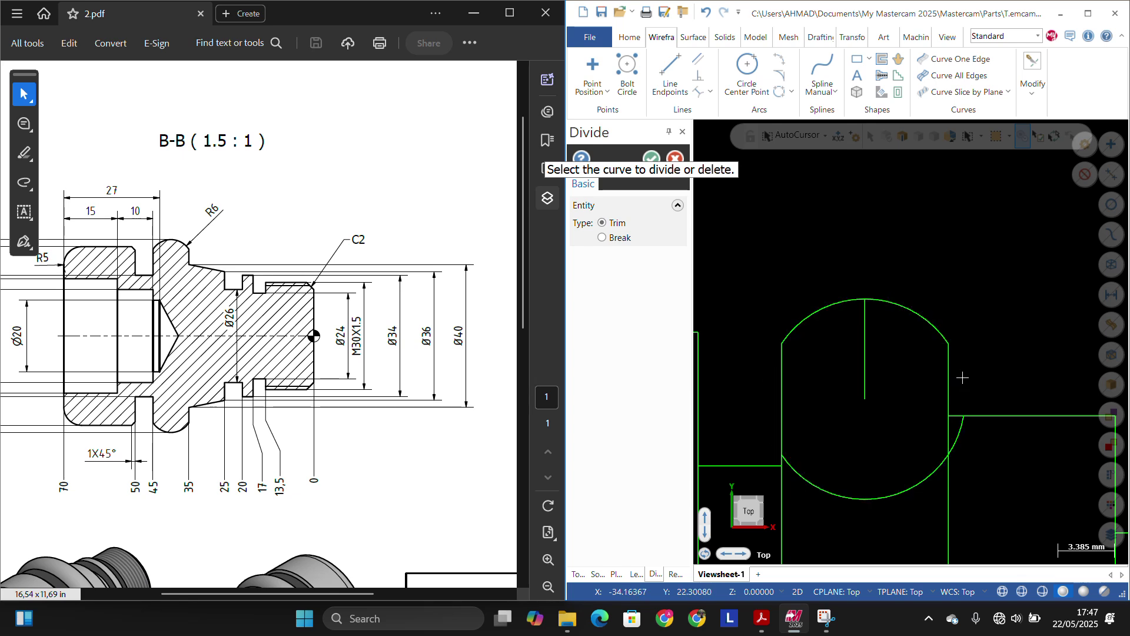
{"action": "left_click", "coordinate": [961, 429]}
{"action": "left_click", "coordinate": [936, 468]}
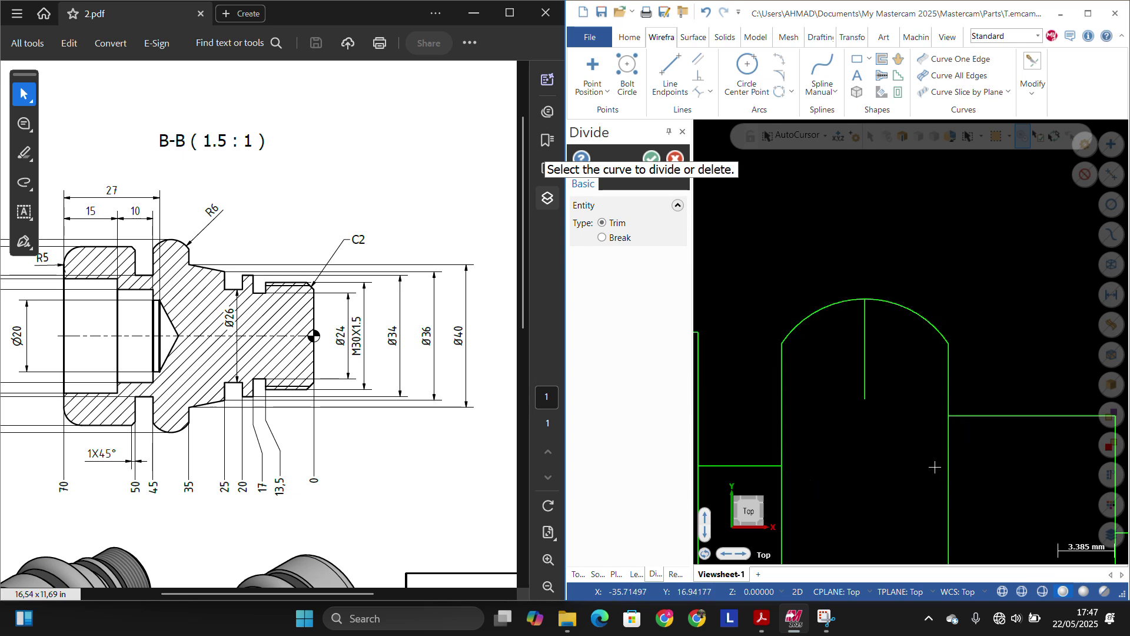
{"action": "left_click", "coordinate": [862, 393]}
Step: Draw a 17 mm vertical line up from the lower-right corner of the 20 mm high rectangle beside the rounded collar
{"action": "scroll", "coordinate": [929, 210], "scroll_direction": "down", "scroll_amount": 2}
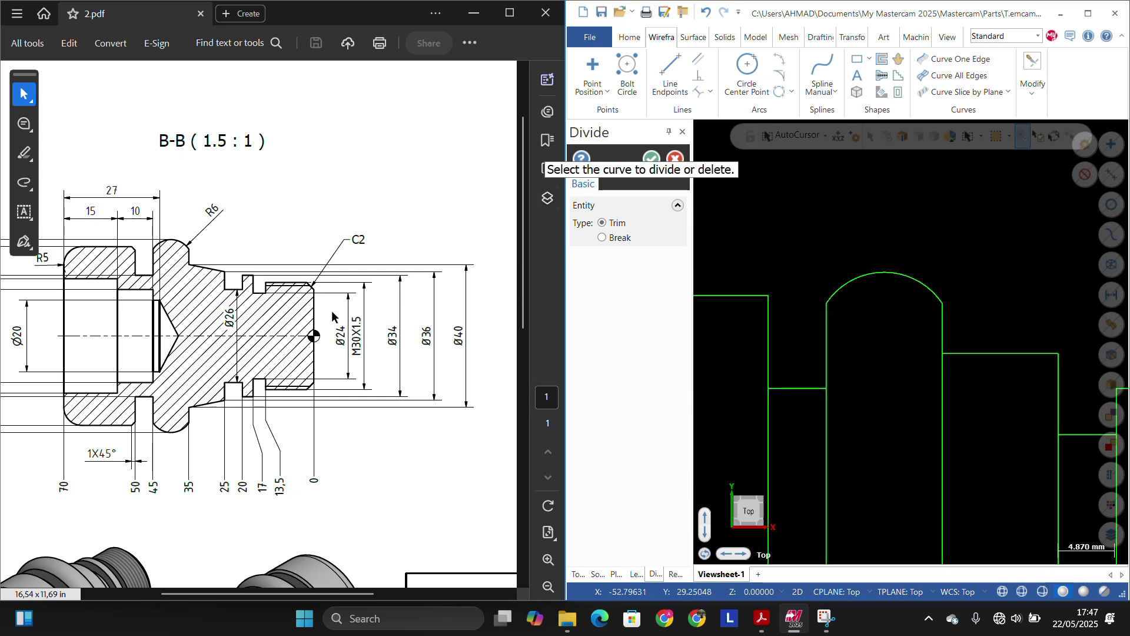
{"action": "scroll", "coordinate": [836, 230], "scroll_direction": "down", "scroll_amount": 1}
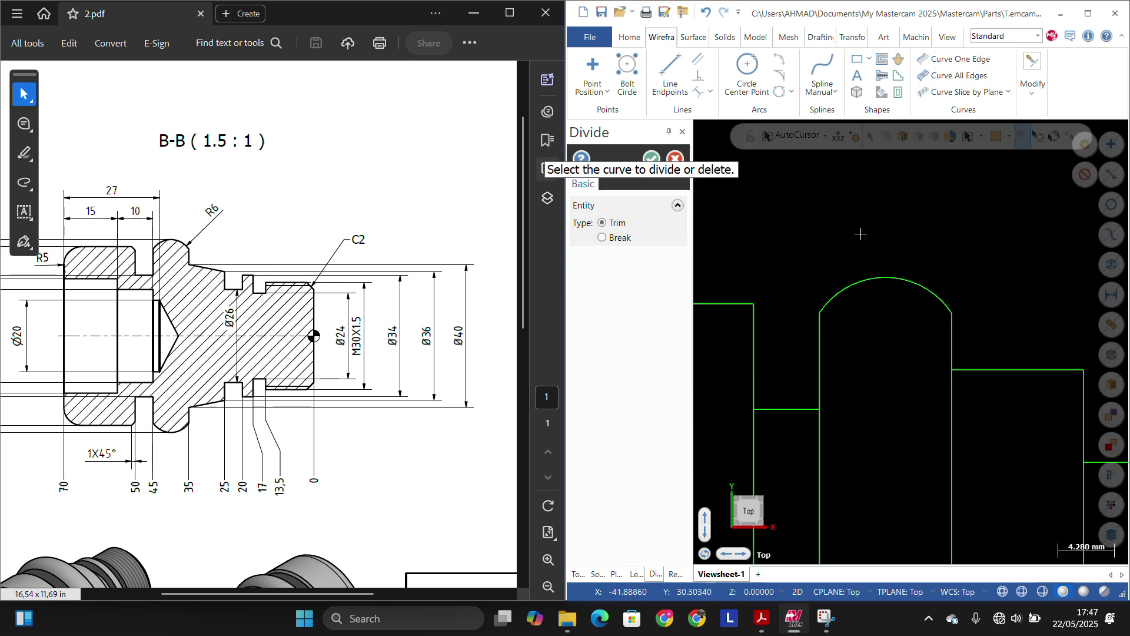
{"action": "scroll", "coordinate": [837, 228], "scroll_direction": "down", "scroll_amount": 2}
{"action": "scroll", "coordinate": [999, 221], "scroll_direction": "up", "scroll_amount": 3}
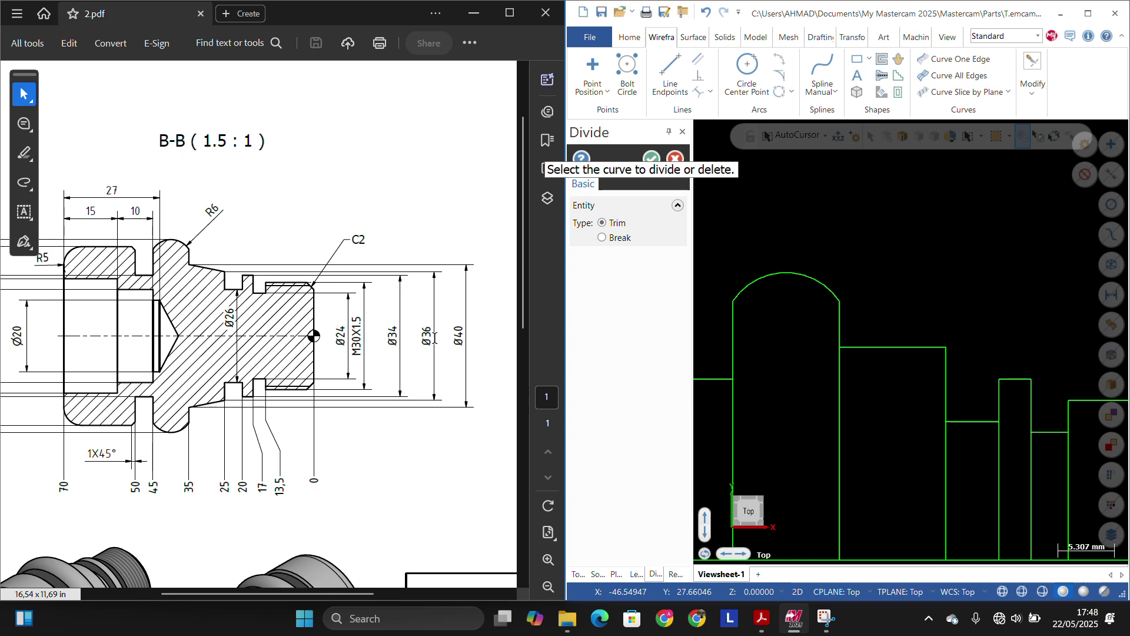
{"action": "scroll", "coordinate": [730, 263], "scroll_direction": "down", "scroll_amount": 3}
{"action": "scroll", "coordinate": [814, 377], "scroll_direction": "up", "scroll_amount": 1}
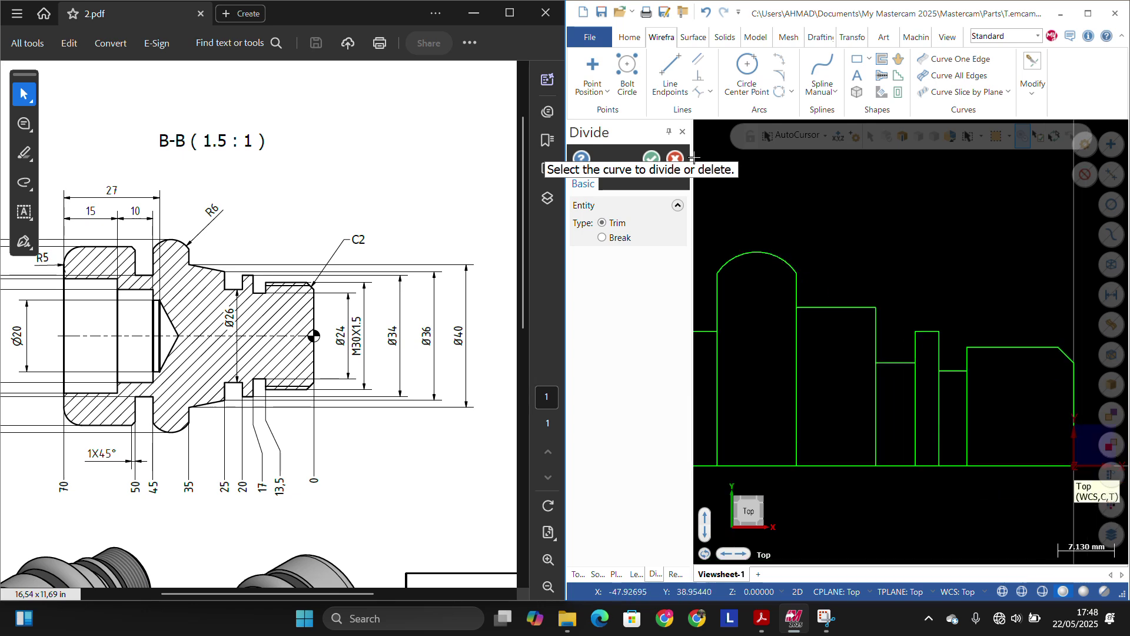
{"action": "left_click", "coordinate": [679, 56]}
{"action": "left_click", "coordinate": [877, 467]}
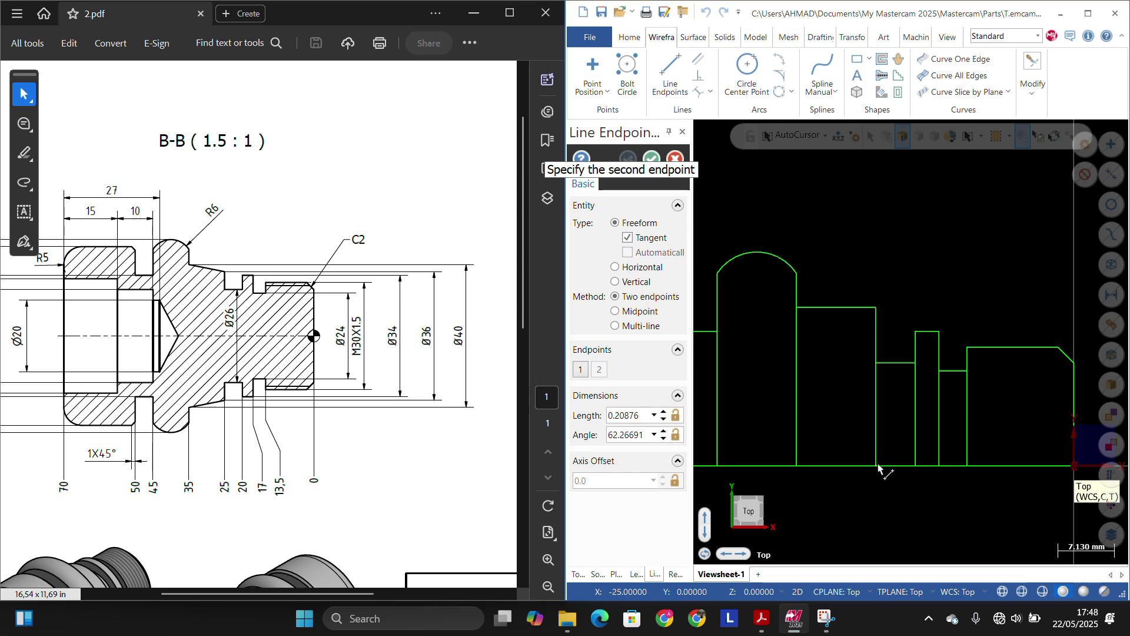
{"action": "left_click", "coordinate": [875, 351]}
{"action": "left_click", "coordinate": [627, 415]}
{"action": "type", "text": "1"}
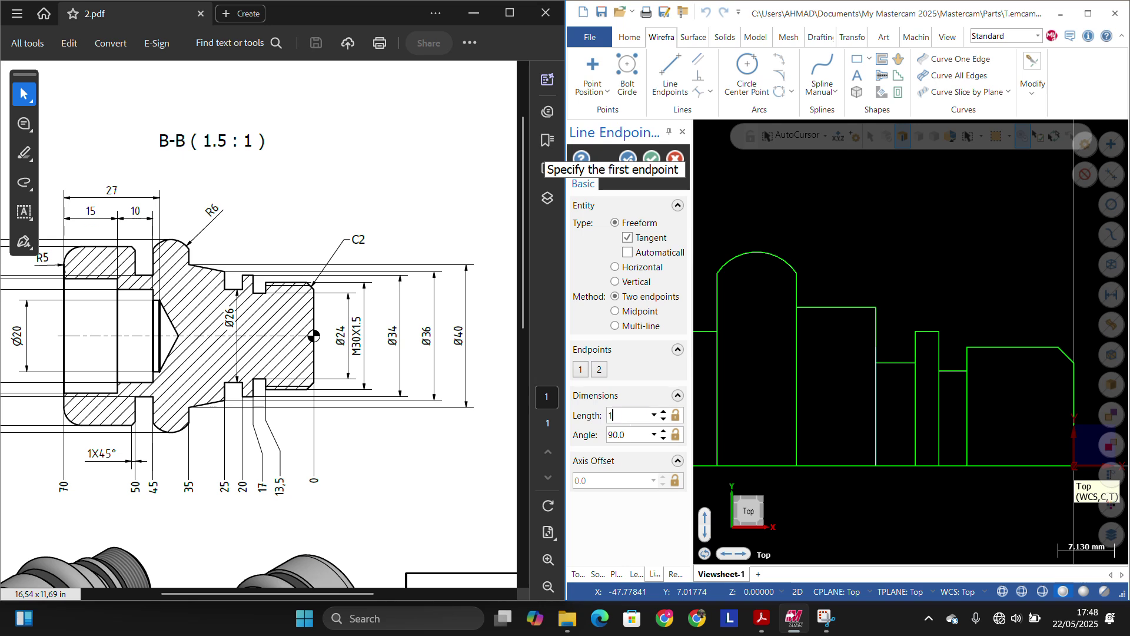
{"action": "type", "text": "7"}
{"action": "key", "text": "Return"}
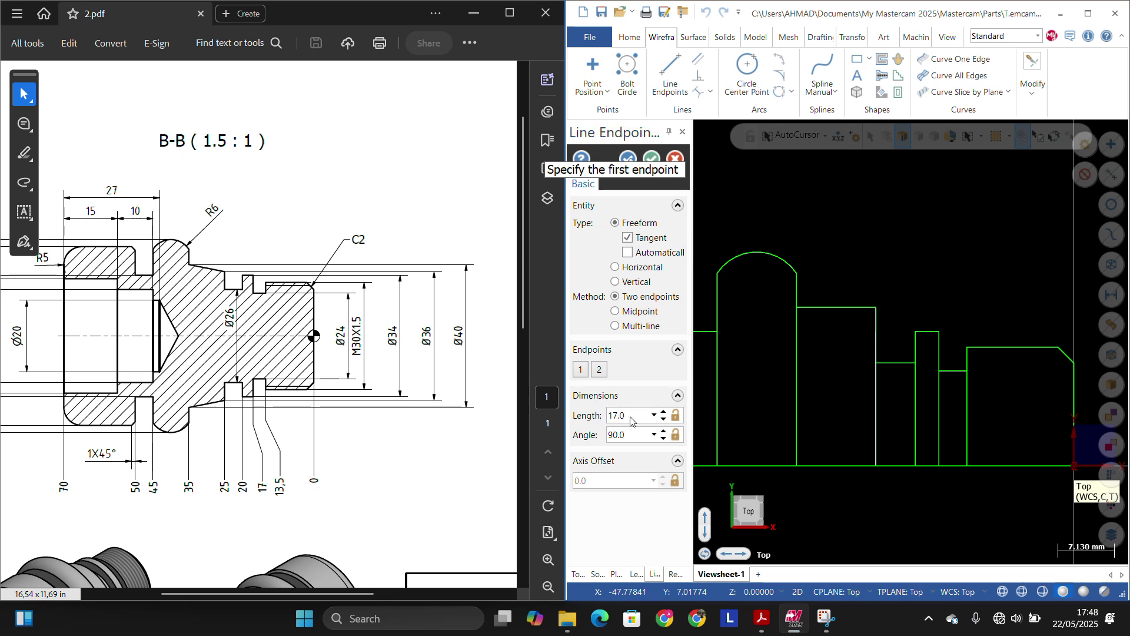
Step: Draw a taper line from the 17 mm line's top end to the rectangle's upper-left corner and trim the rectangle's corner above it
{"action": "left_click", "coordinate": [877, 333]}
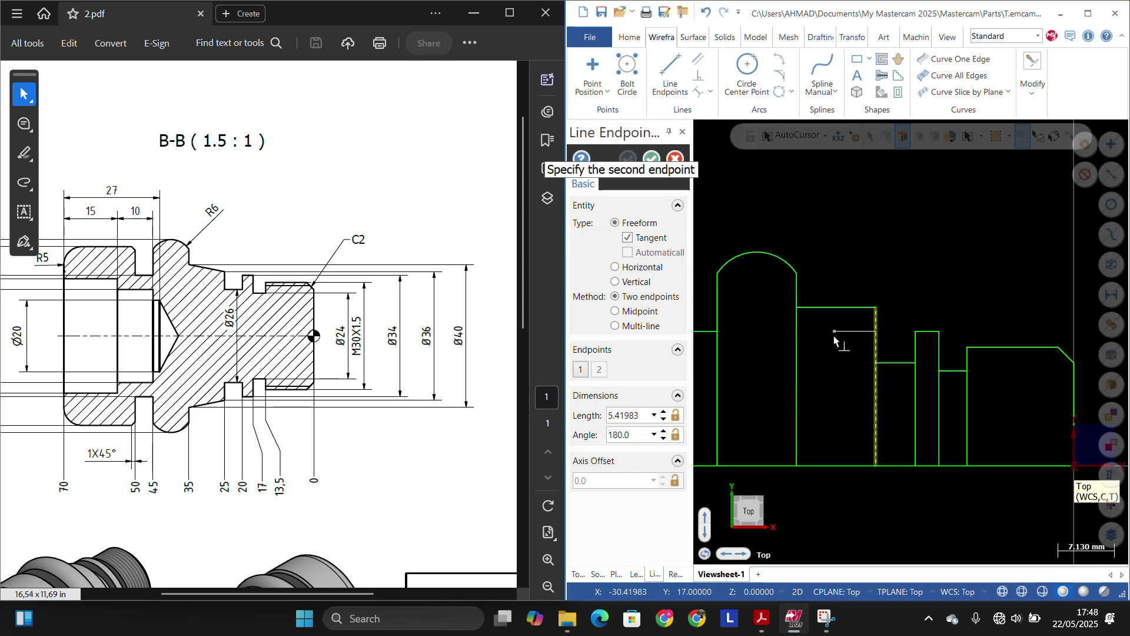
{"action": "left_click", "coordinate": [795, 307]}
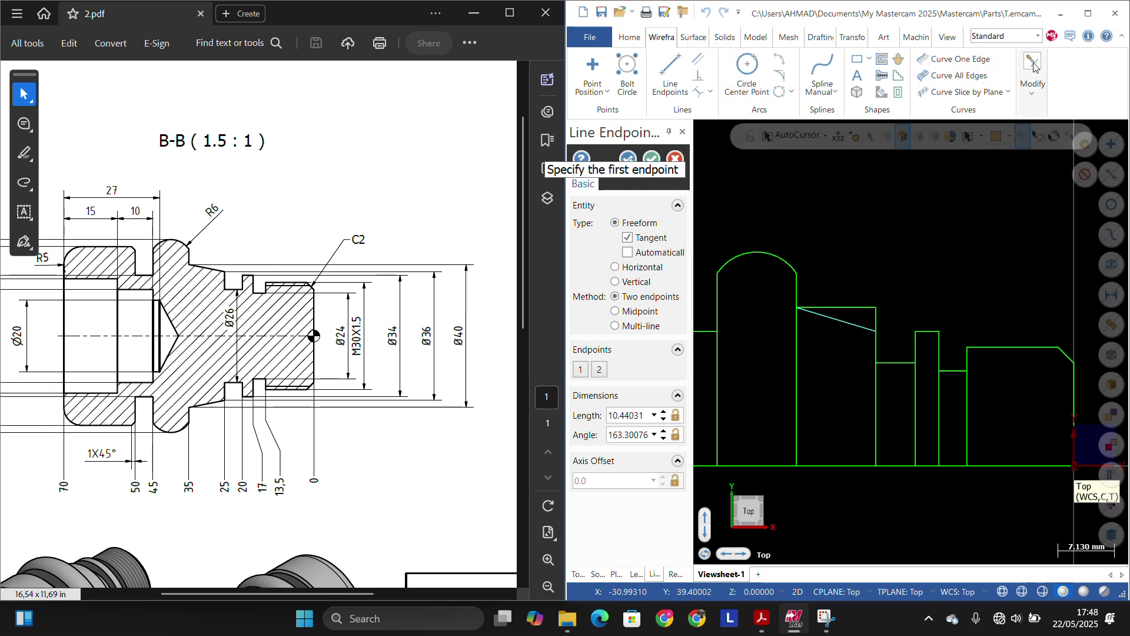
{"action": "left_click", "coordinate": [1034, 82]}
{"action": "left_click", "coordinate": [864, 128]}
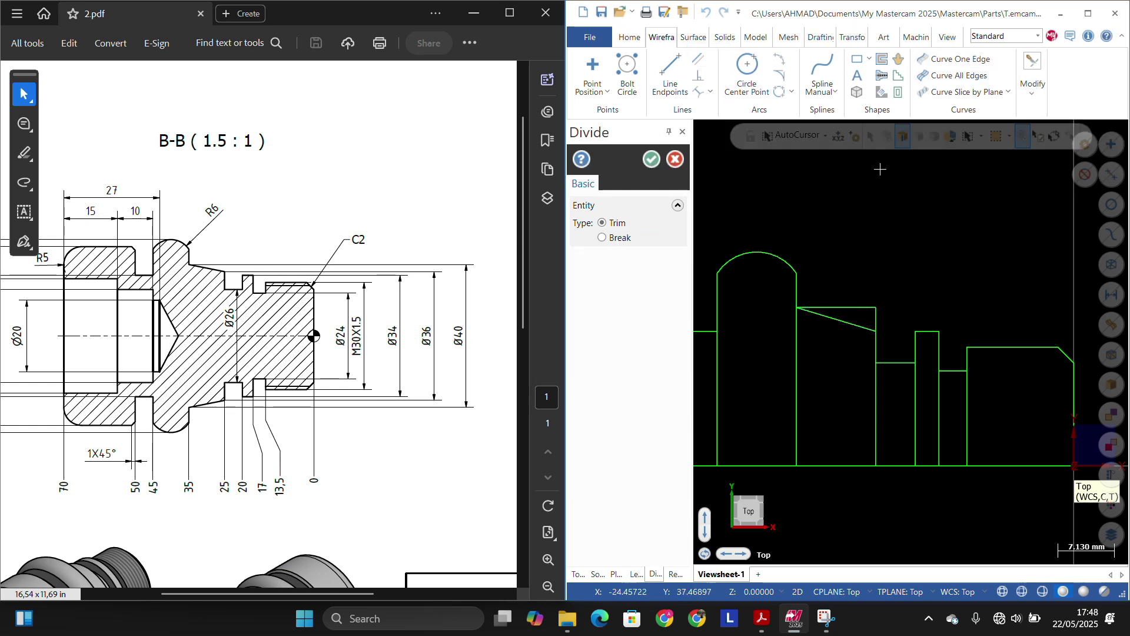
{"action": "left_click", "coordinate": [851, 306]}
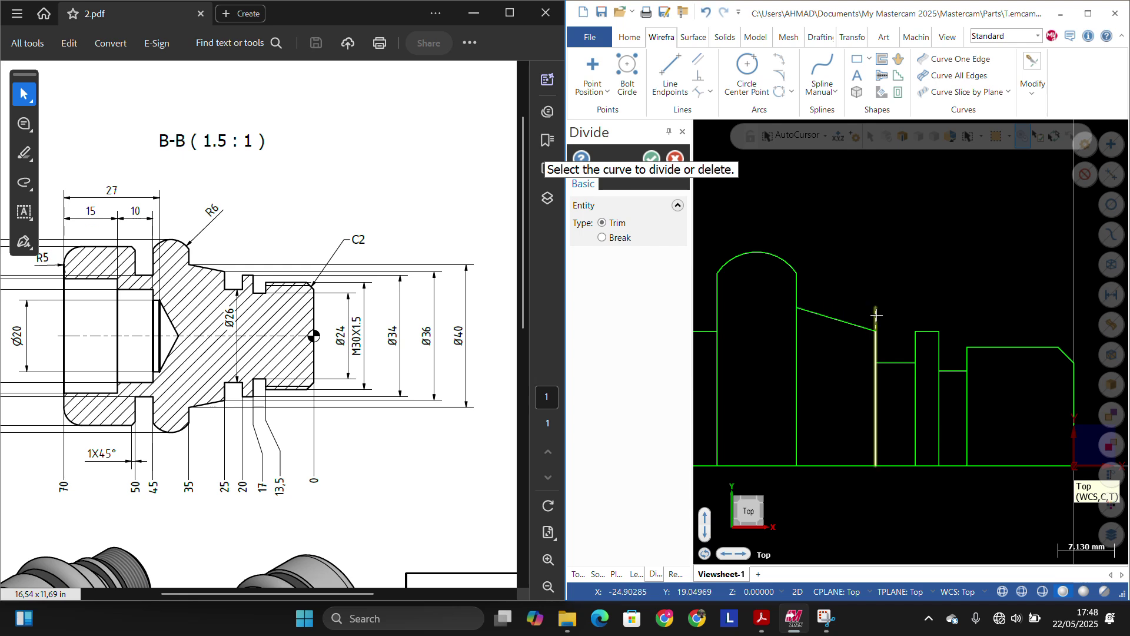
{"action": "scroll", "coordinate": [929, 242], "scroll_direction": "down", "scroll_amount": 1}
{"action": "scroll", "coordinate": [972, 279], "scroll_direction": "up", "scroll_amount": 3}
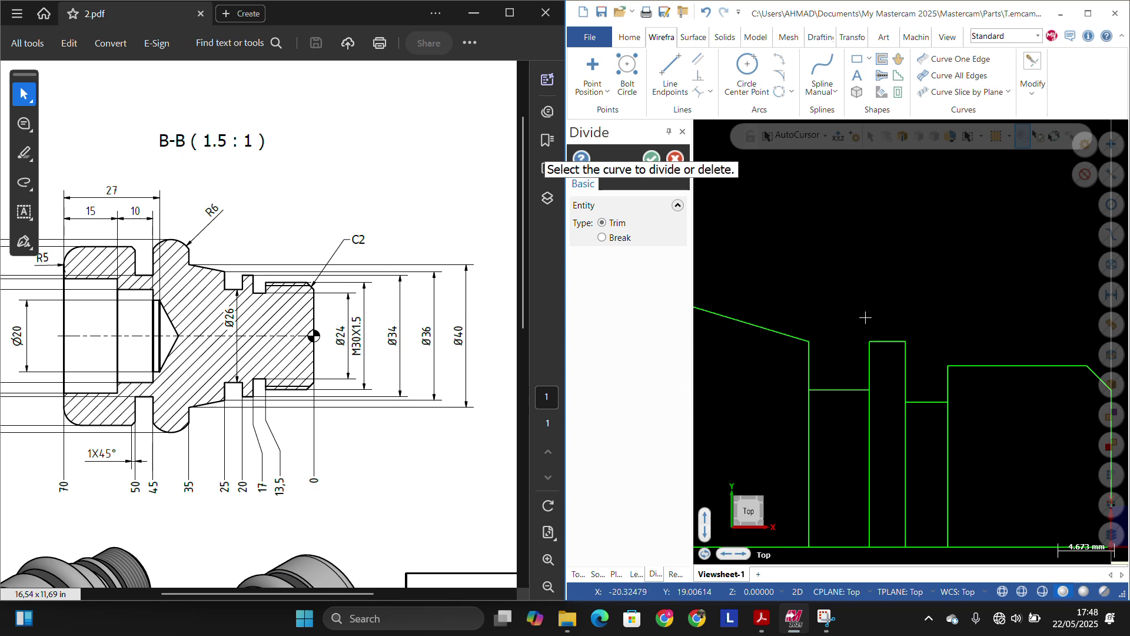
{"action": "scroll", "coordinate": [865, 321], "scroll_direction": "down", "scroll_amount": 2}
{"action": "scroll", "coordinate": [806, 303], "scroll_direction": "up", "scroll_amount": 1}
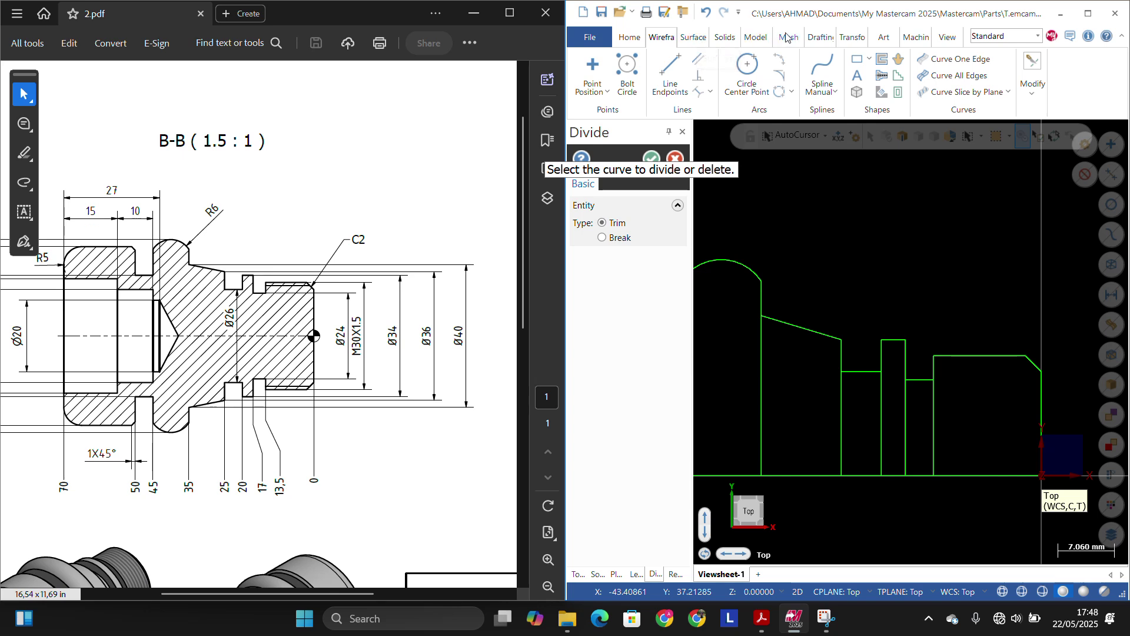
Step: Measure the height at the taper's lower end down to the centreline with a vertical dimension, without placing it
{"action": "left_click", "coordinate": [820, 38]}
{"action": "left_click", "coordinate": [595, 74]}
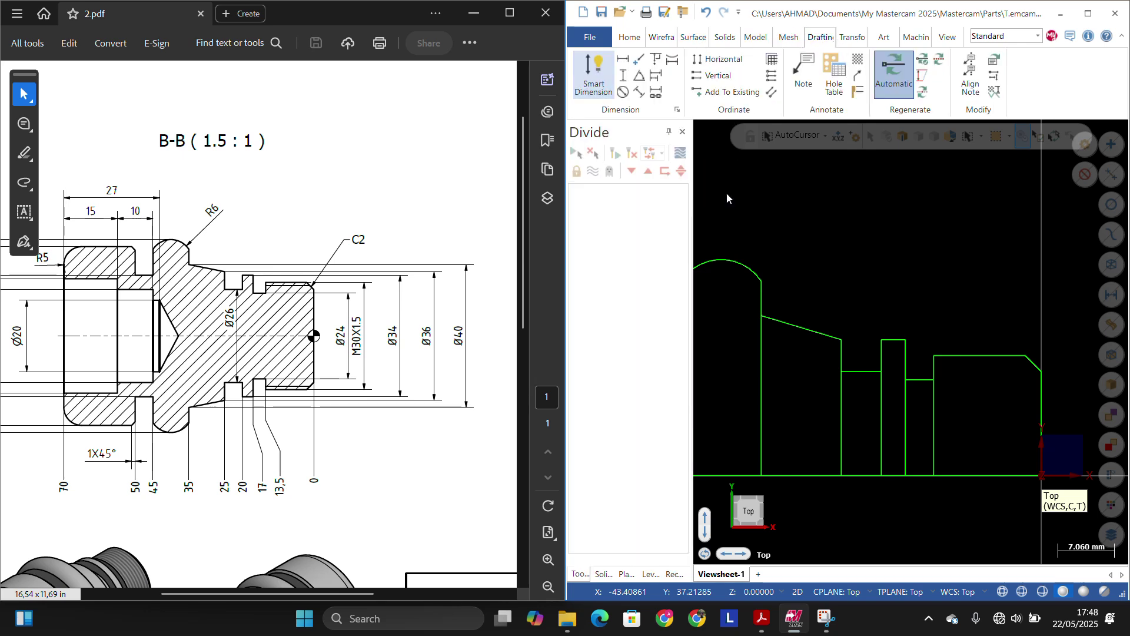
{"action": "left_click", "coordinate": [620, 77]}
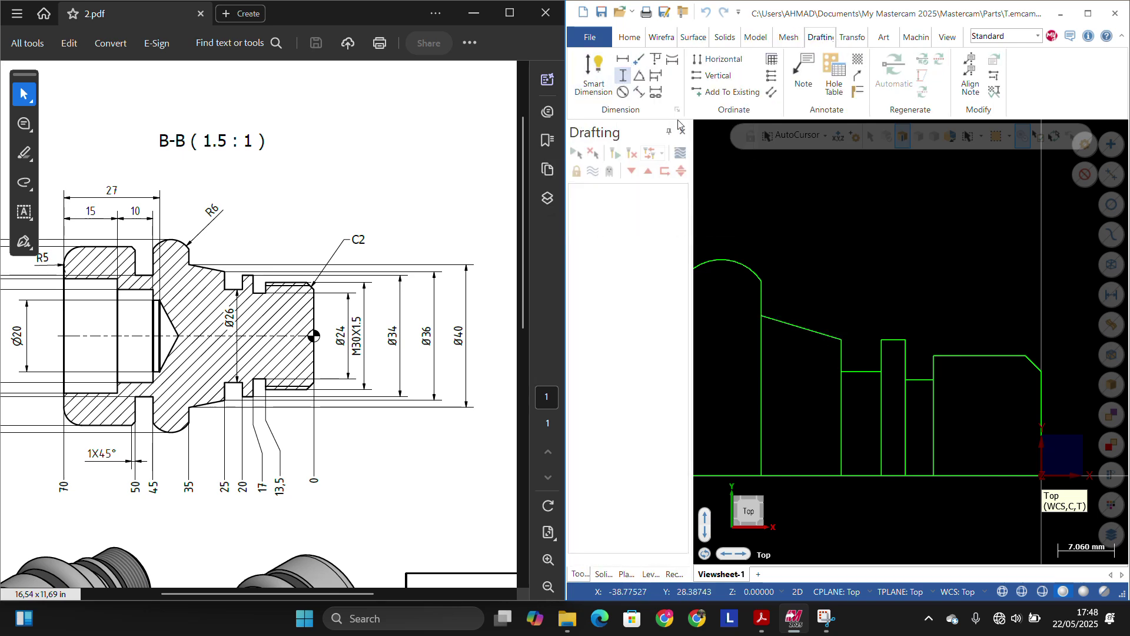
{"action": "left_click", "coordinate": [842, 340]}
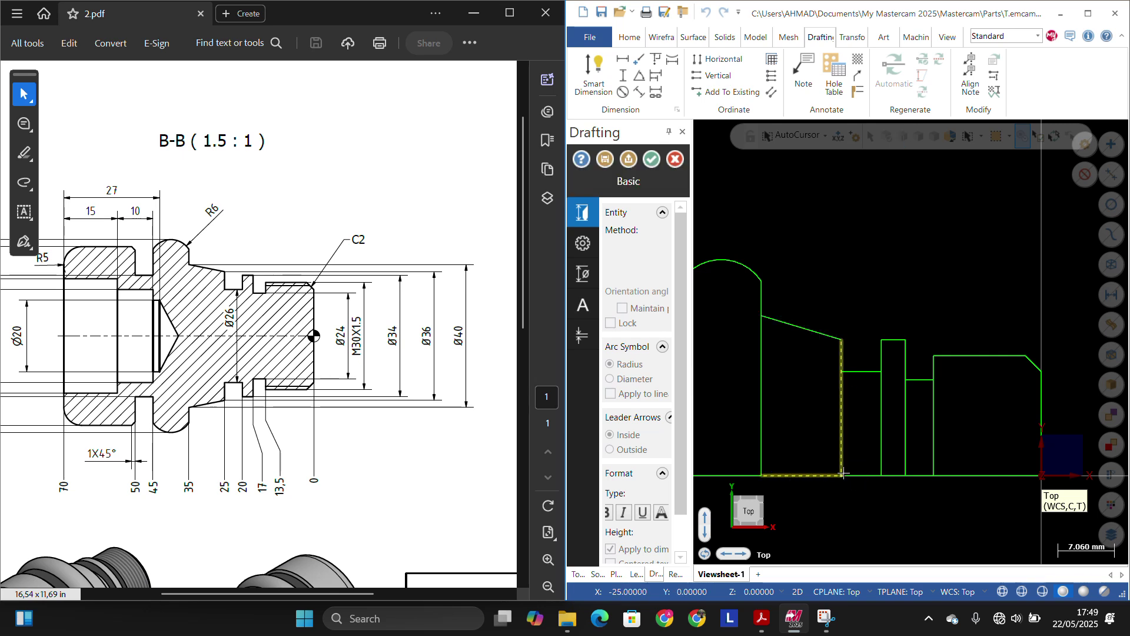
{"action": "left_click", "coordinate": [843, 472]}
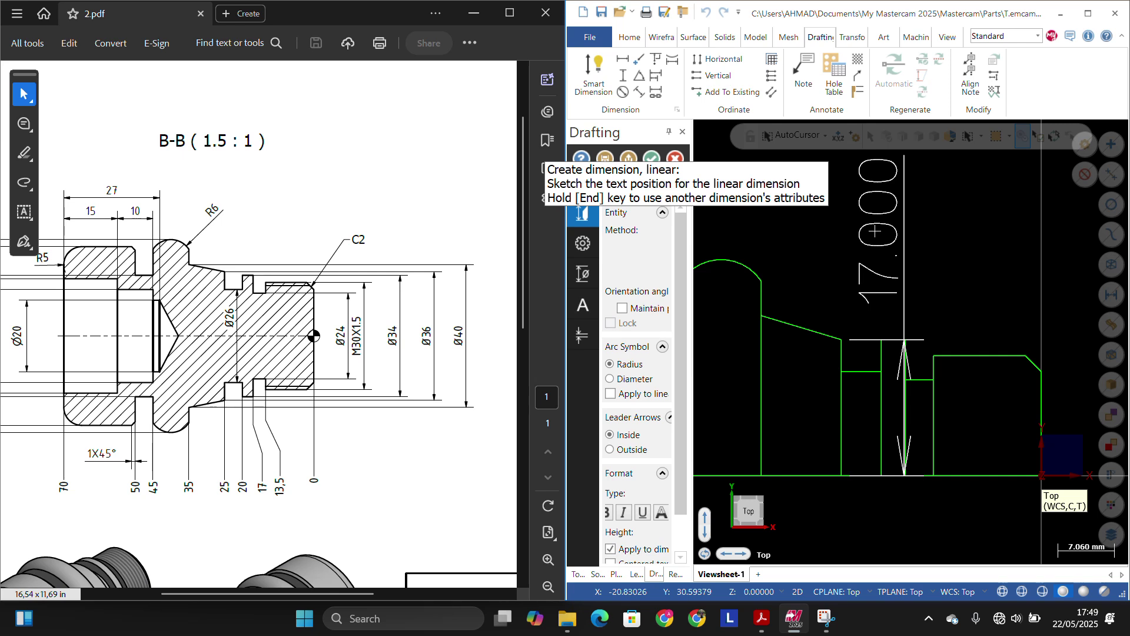
{"action": "key", "text": "Escape"}
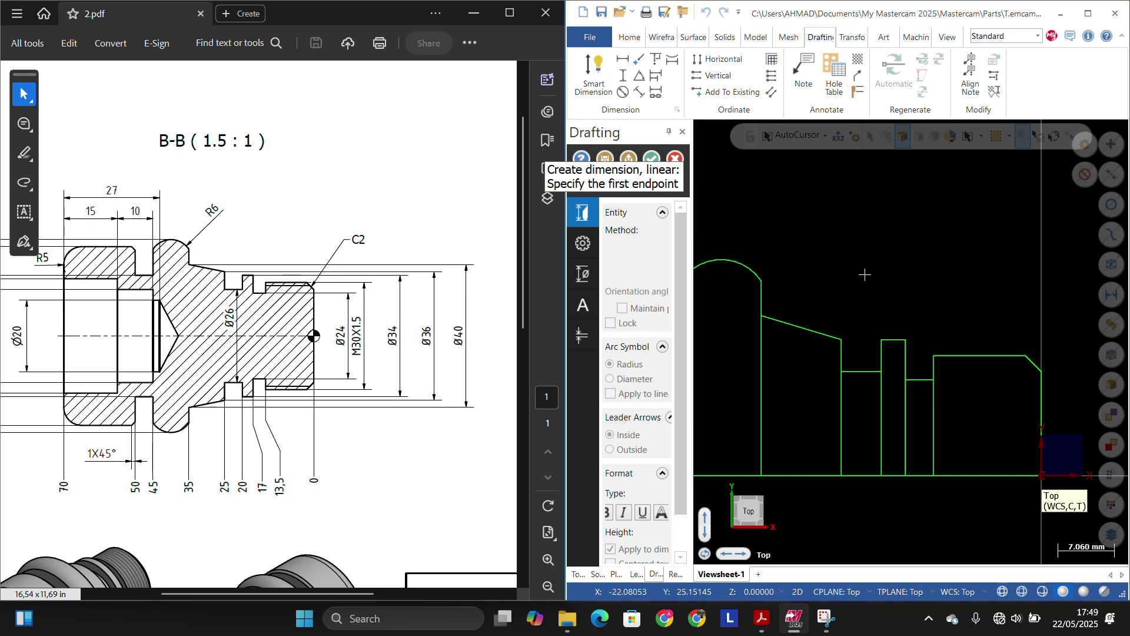
{"action": "key", "text": "Escape"}
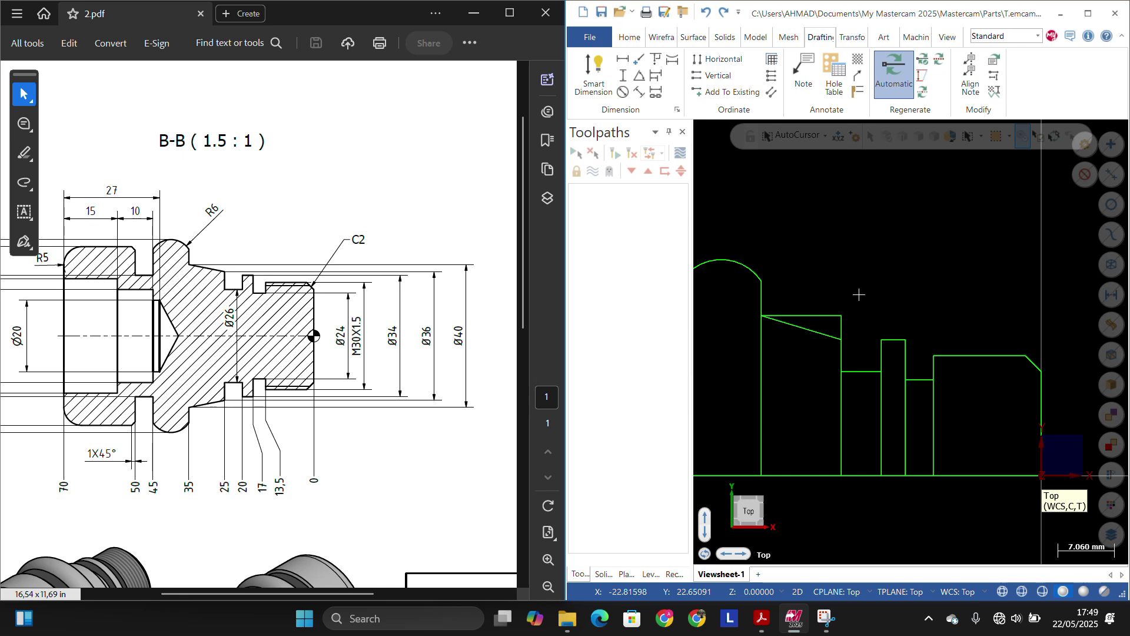
Step: Draw an 18 mm vertical line up from the lower-right corner of the 20 mm high rectangle beside the rounded collar
{"action": "left_click", "coordinate": [668, 40]}
{"action": "left_click", "coordinate": [670, 74]}
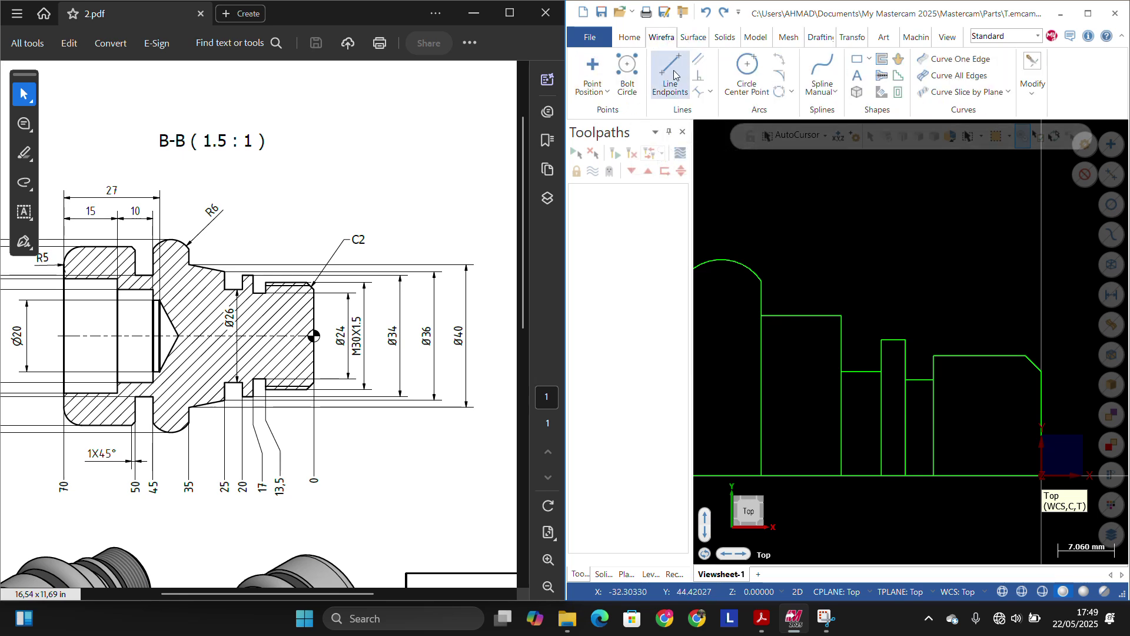
{"action": "left_click", "coordinate": [841, 475]}
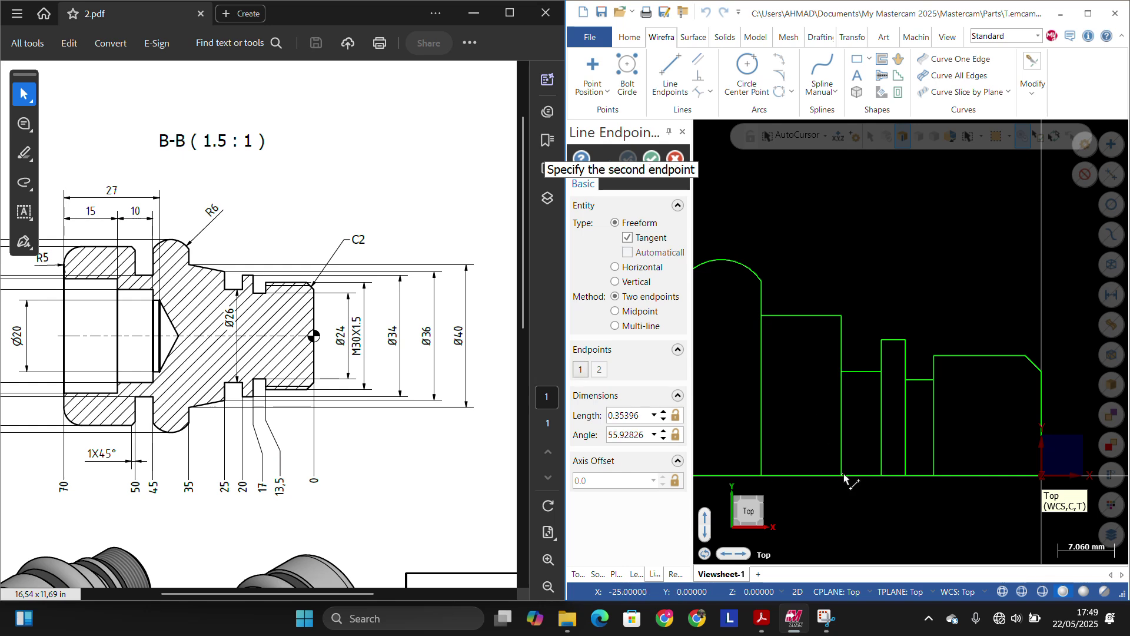
{"action": "left_click", "coordinate": [843, 347]}
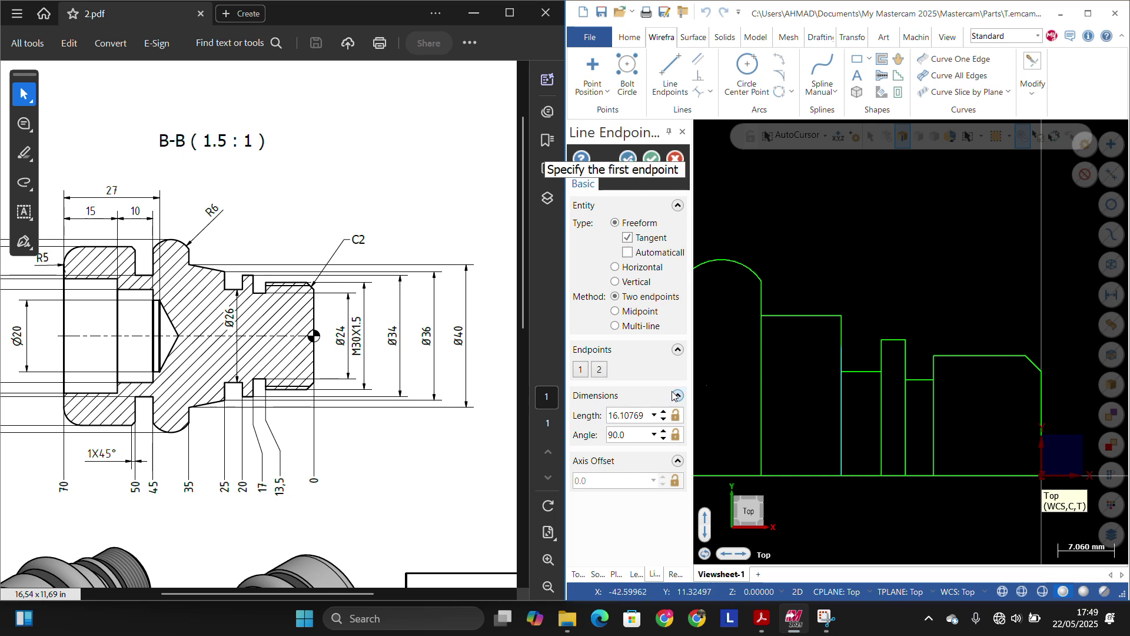
{"action": "left_click", "coordinate": [635, 417]}
{"action": "type", "text": "18"}
{"action": "key", "text": "Return"}
Step: Draw a taper line from the 18 mm line's top end to the upper-left corner of the 20 mm high rectangle
{"action": "left_click", "coordinate": [667, 75]}
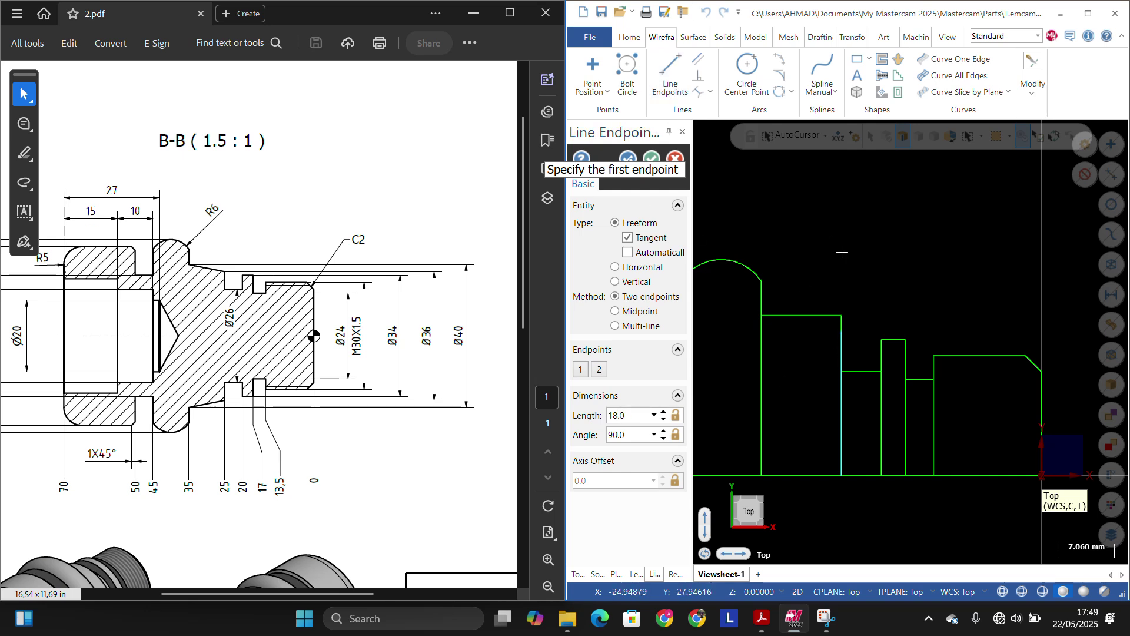
{"action": "left_click", "coordinate": [842, 332]}
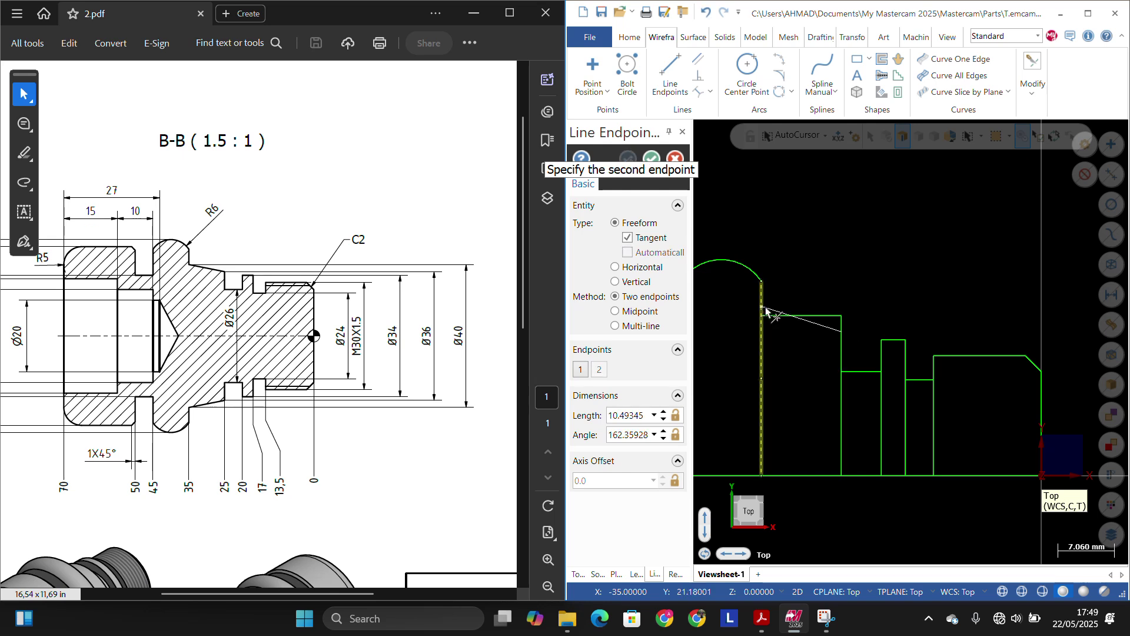
{"action": "left_click", "coordinate": [762, 316]}
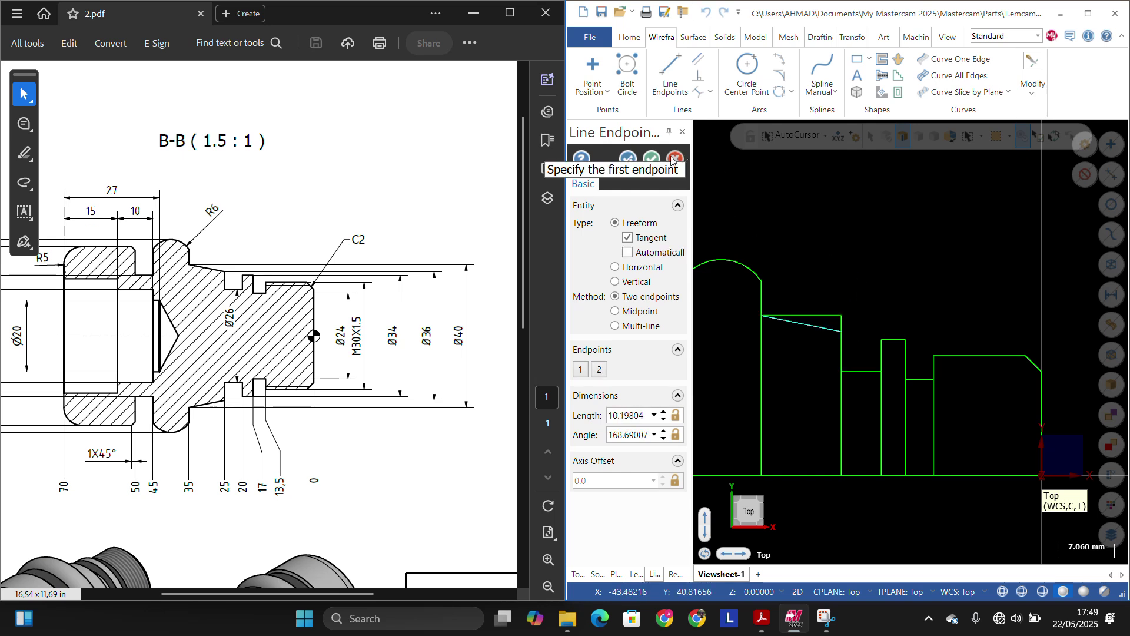
Step: Trim away the corner of the 20 mm high rectangle above the taper beside the rounded collar
{"action": "left_click", "coordinate": [651, 158]}
{"action": "left_click", "coordinate": [1033, 82]}
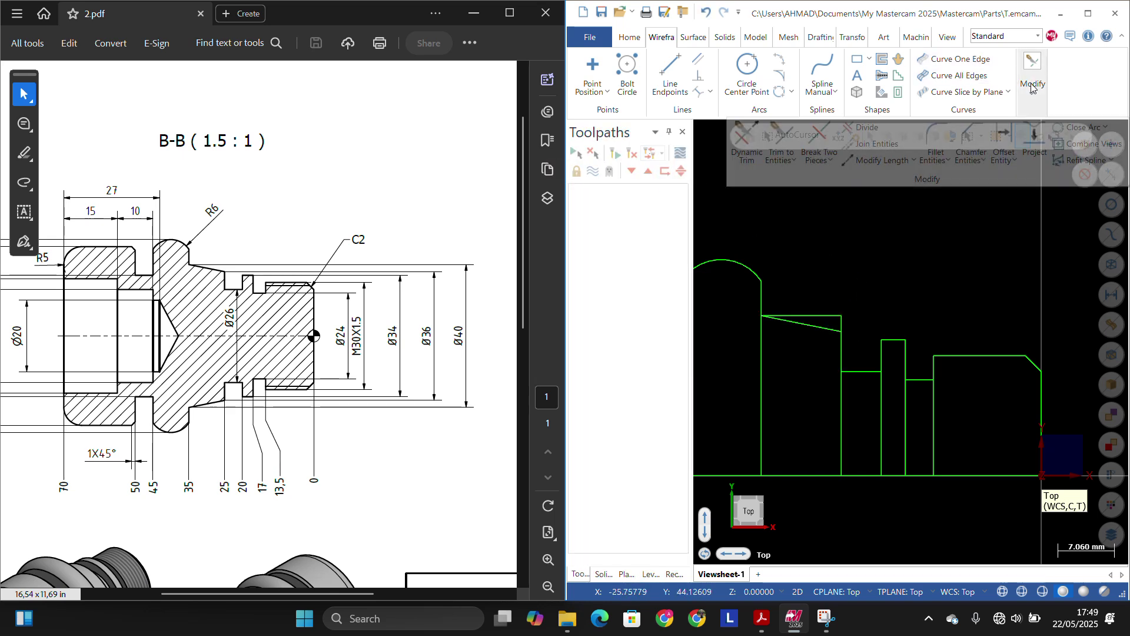
{"action": "left_click", "coordinate": [857, 125]}
{"action": "left_click", "coordinate": [839, 317]}
{"action": "scroll", "coordinate": [842, 318], "scroll_direction": "up", "scroll_amount": 3}
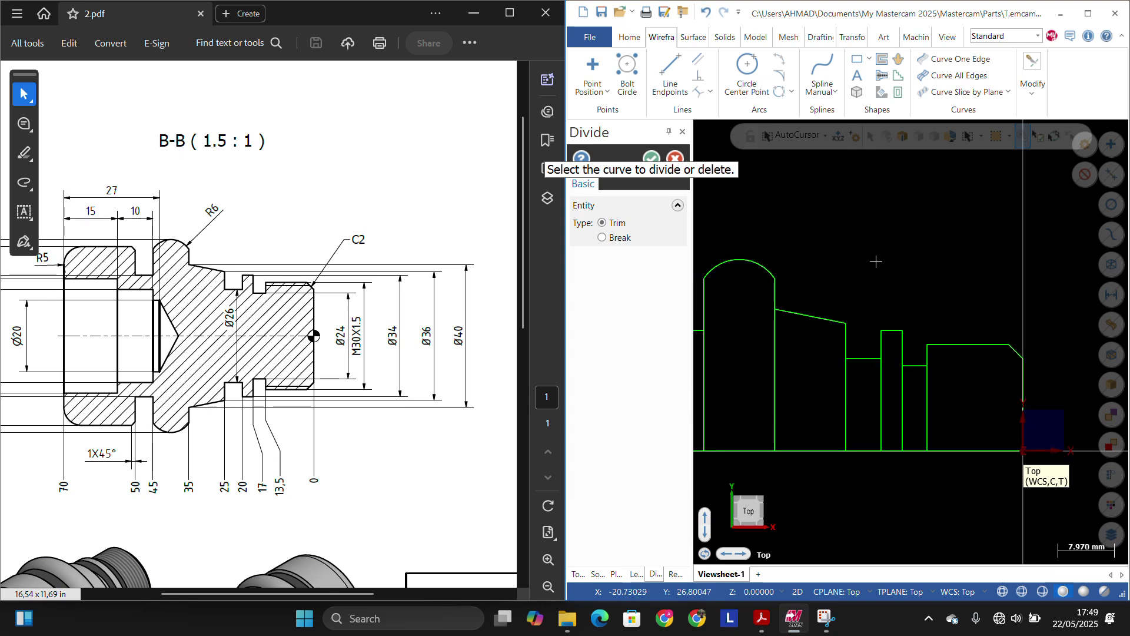
{"action": "scroll", "coordinate": [923, 227], "scroll_direction": "down", "scroll_amount": 8}
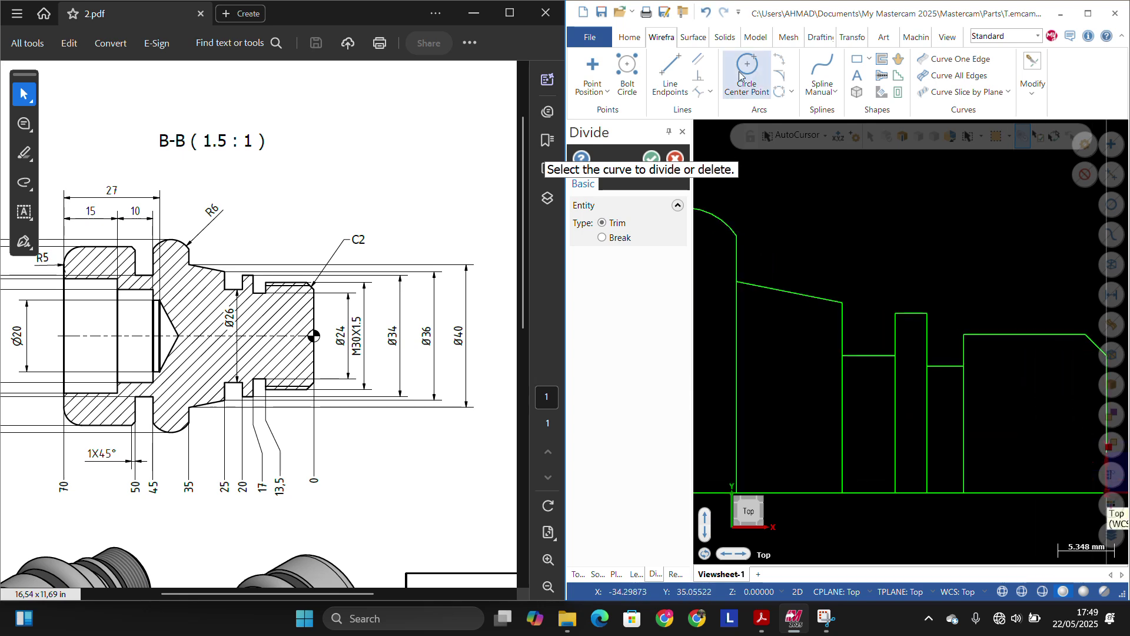
{"action": "scroll", "coordinate": [783, 184], "scroll_direction": "up", "scroll_amount": 3}
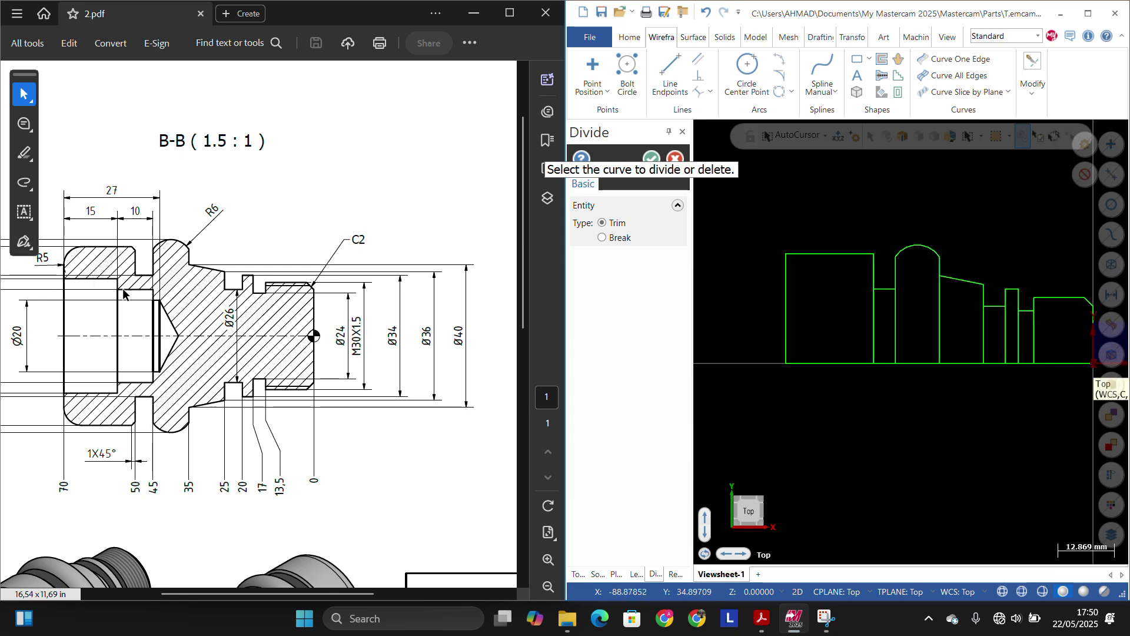
Step: Fillet the upper-left corner of the leftmost rectangle with a 5 mm radius, trimming the adjoining lines
{"action": "left_click_drag", "start_coordinate": [216, 594], "coordinate": [161, 594]}
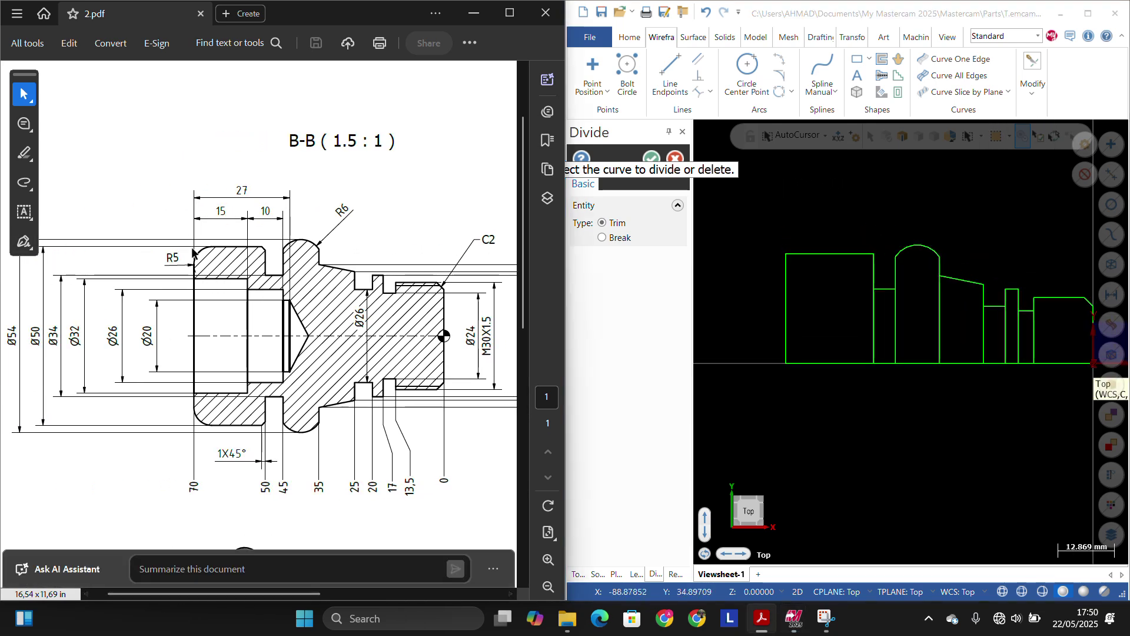
{"action": "left_click", "coordinate": [1031, 87]}
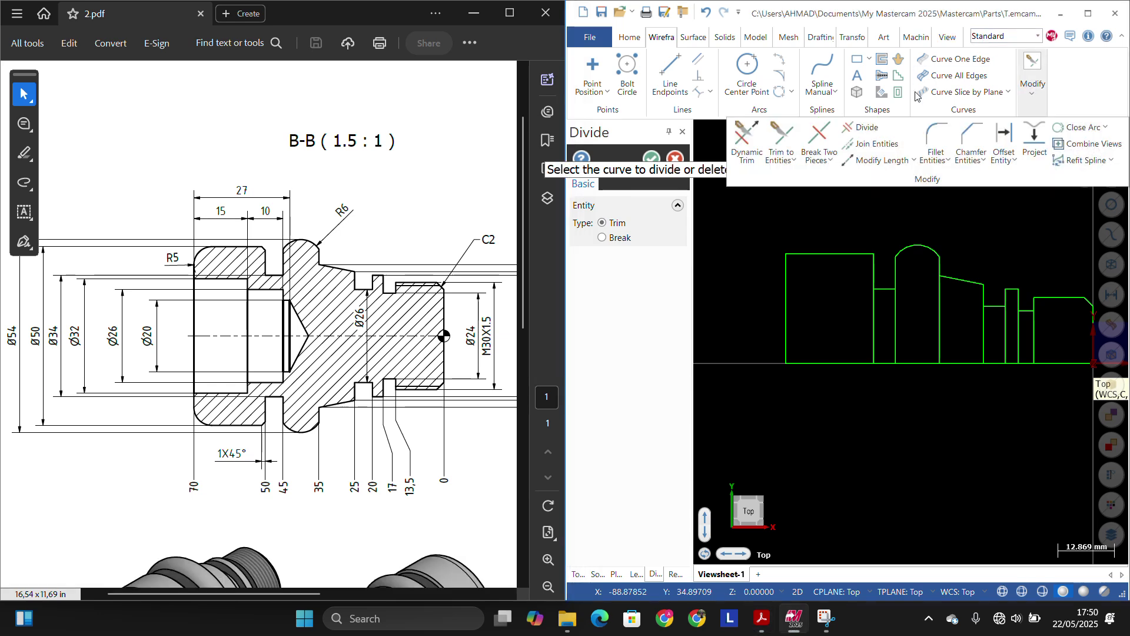
{"action": "left_click", "coordinate": [937, 140]}
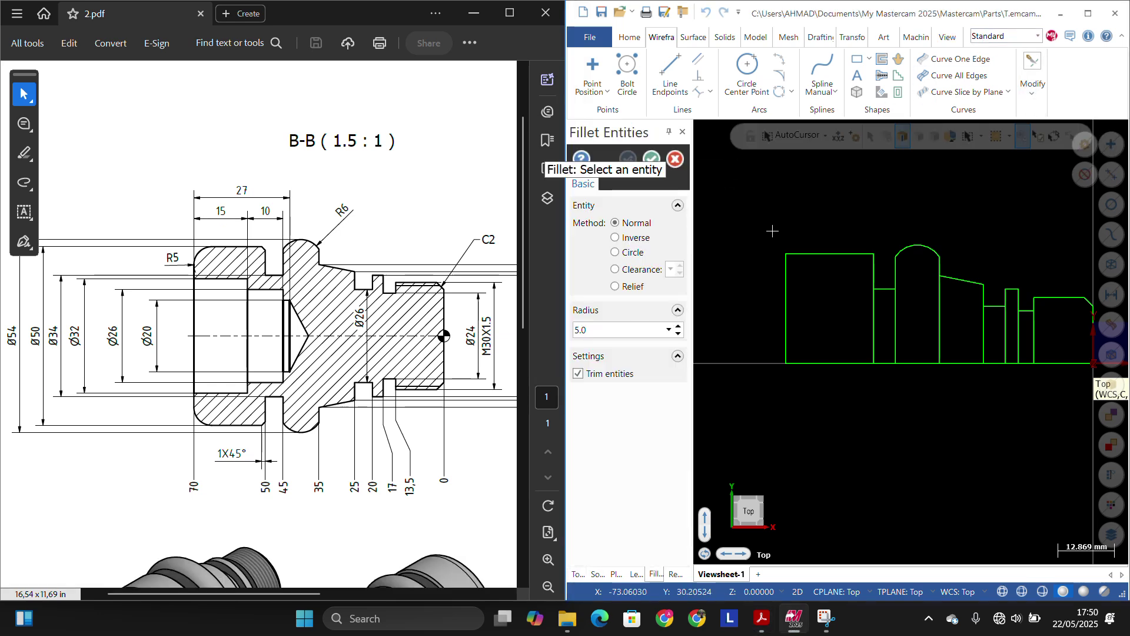
{"action": "left_click", "coordinate": [806, 254]}
{"action": "left_click", "coordinate": [788, 270]}
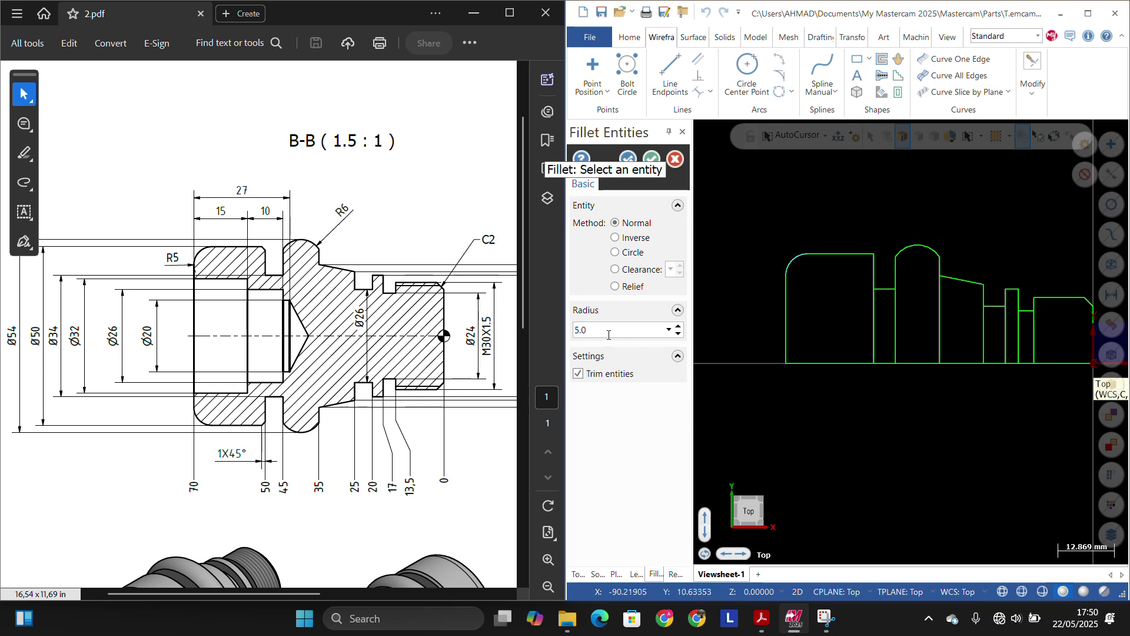
{"action": "left_click", "coordinate": [616, 310]}
{"action": "scroll", "coordinate": [883, 222], "scroll_direction": "down", "scroll_amount": 2}
{"action": "scroll", "coordinate": [916, 209], "scroll_direction": "up", "scroll_amount": 2}
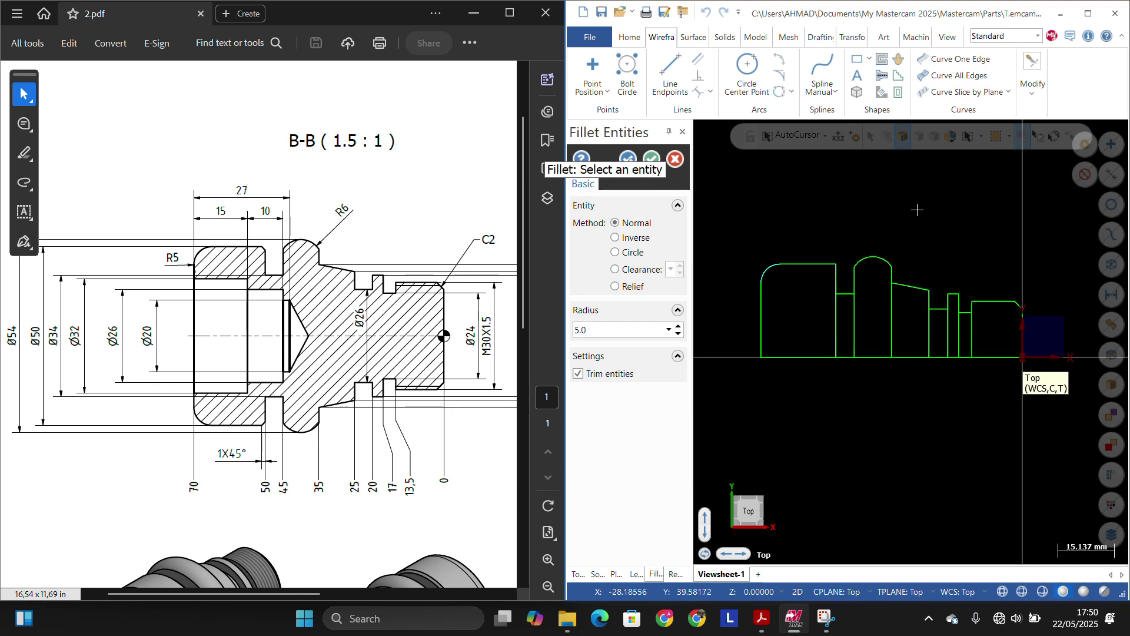
{"action": "scroll", "coordinate": [824, 247], "scroll_direction": "up", "scroll_amount": 1}
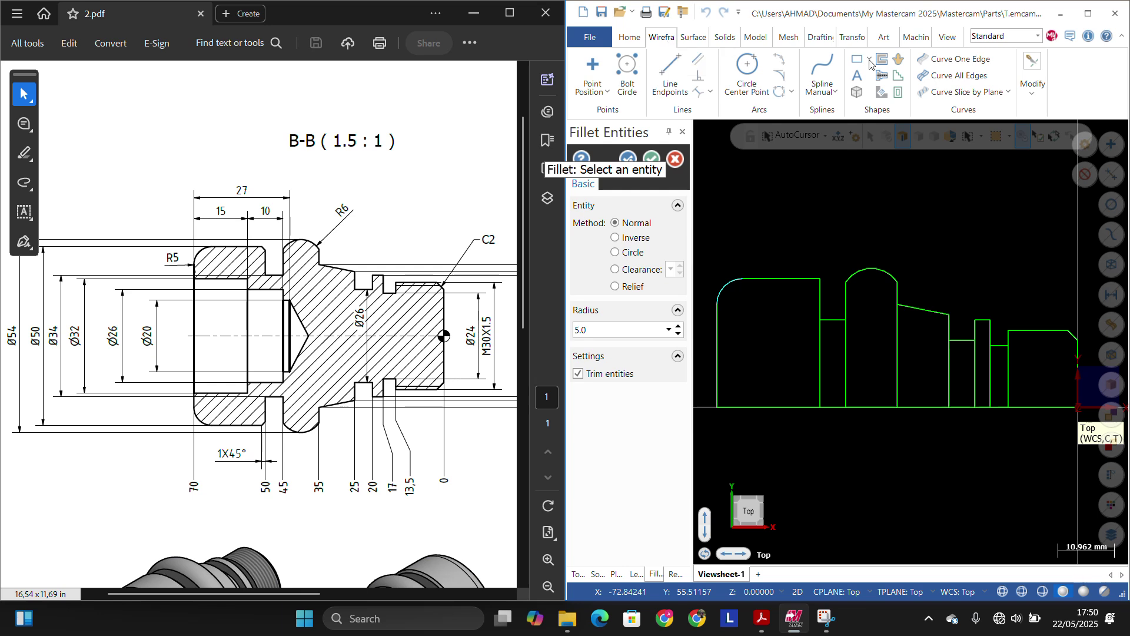
Step: Trim away all inner vertical lines between the stepped sections with Divide, leaving a single closed outer half-profile
{"action": "left_click", "coordinate": [1035, 78]}
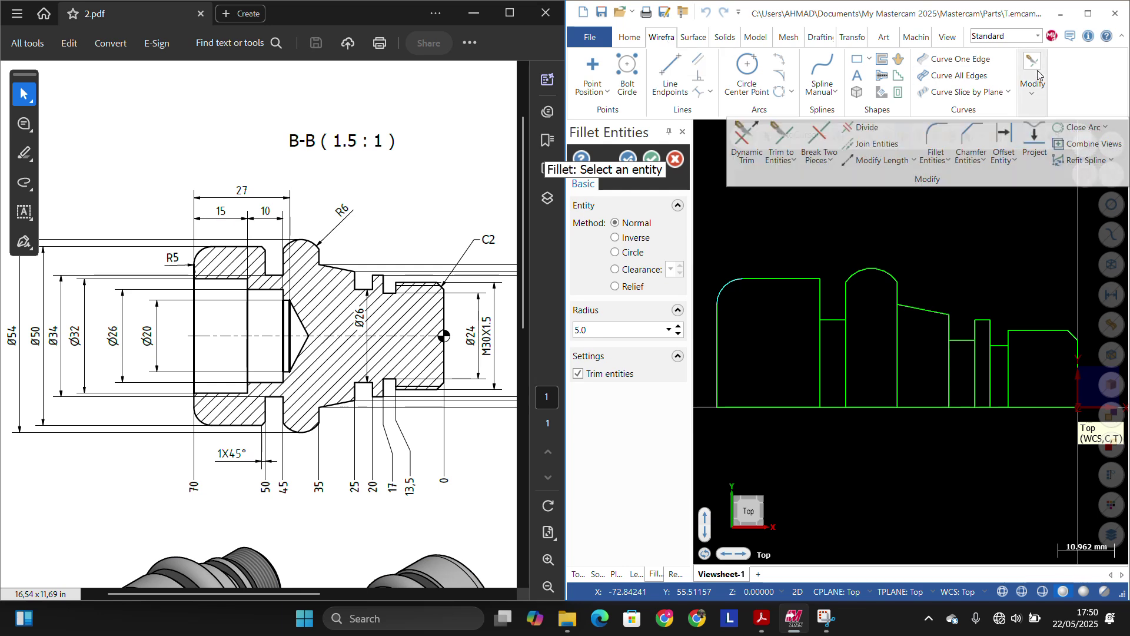
{"action": "left_click", "coordinate": [855, 130]}
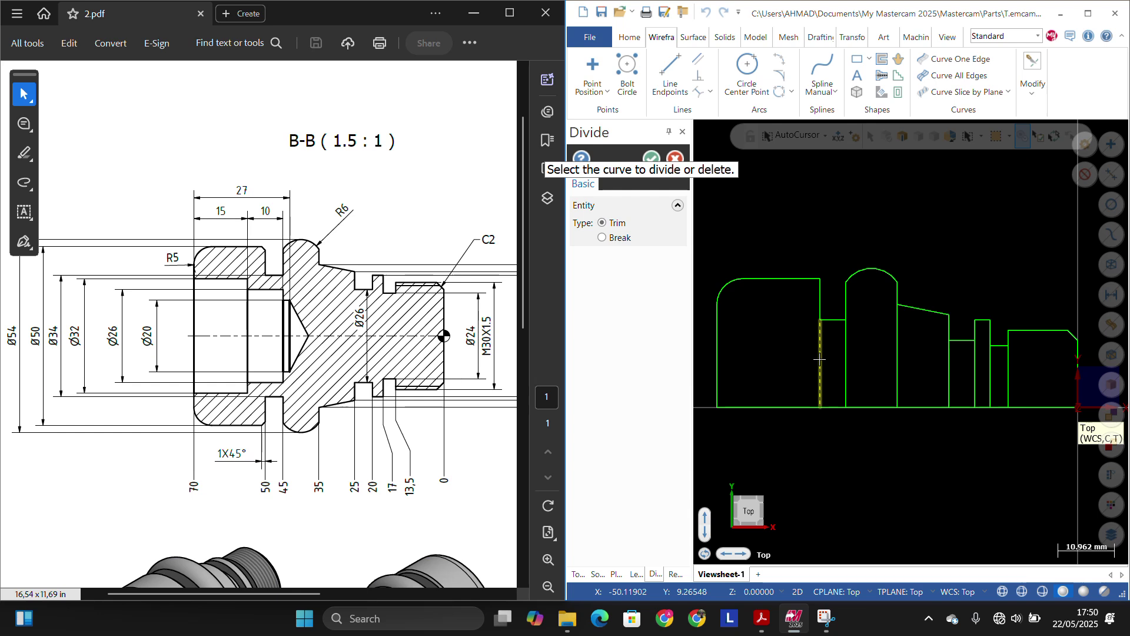
{"action": "left_click", "coordinate": [847, 359]}
{"action": "left_click", "coordinate": [899, 347]}
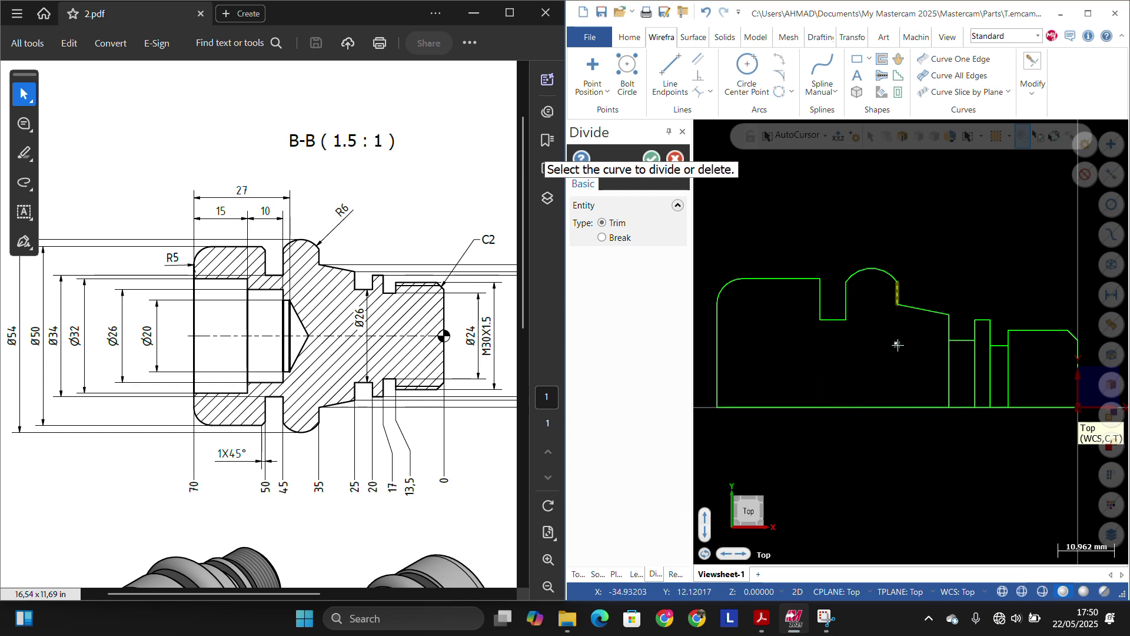
{"action": "left_click", "coordinate": [949, 378]}
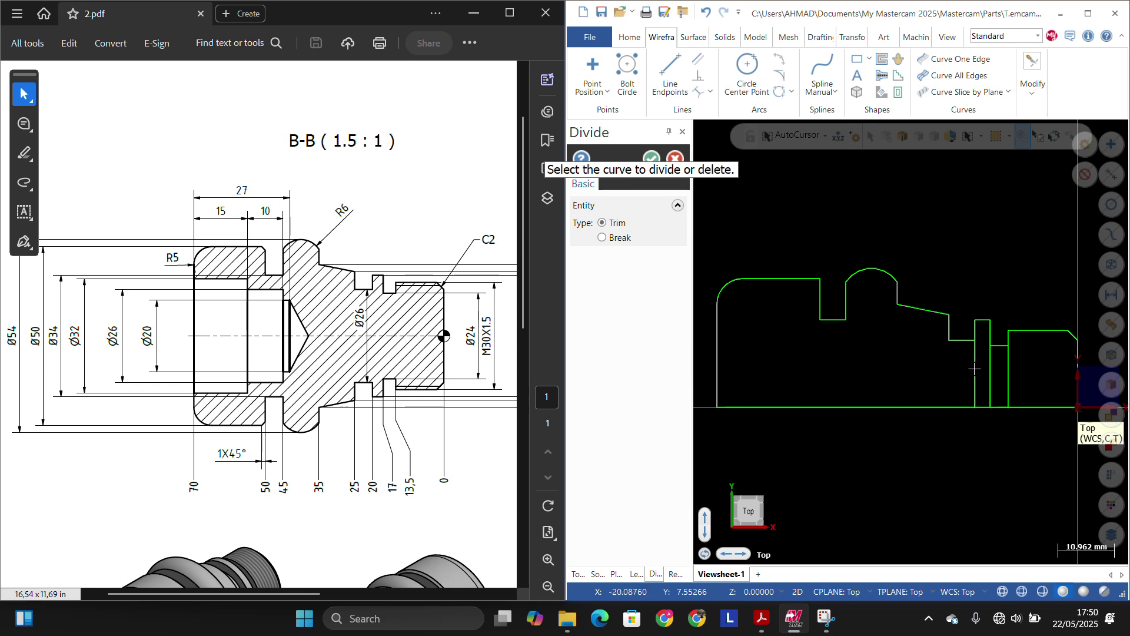
{"action": "left_click", "coordinate": [976, 371]}
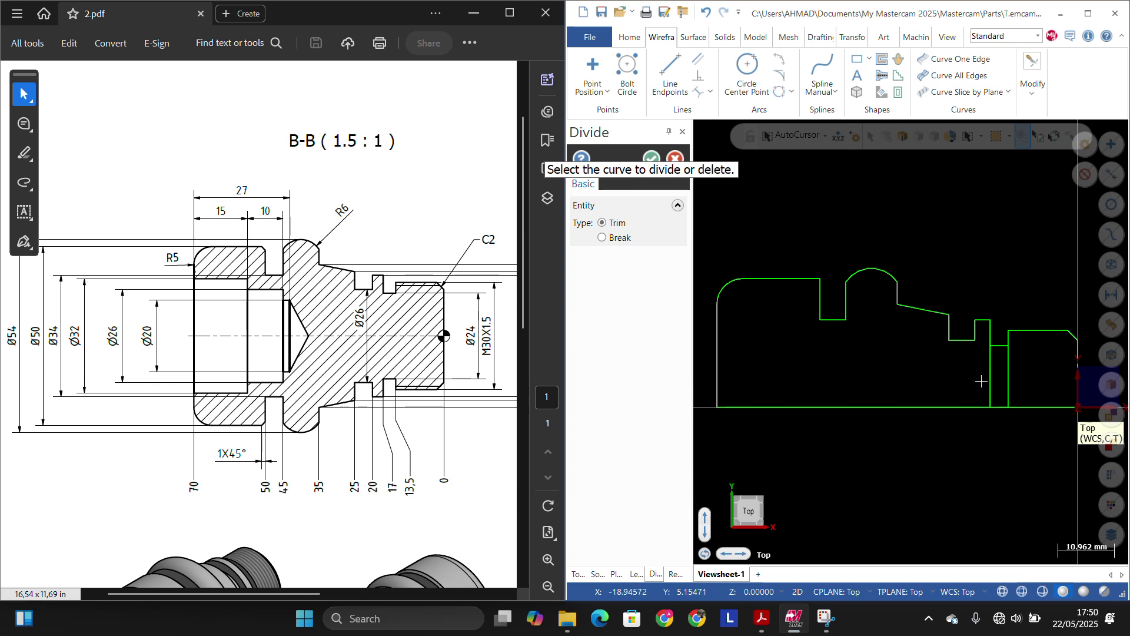
{"action": "left_click", "coordinate": [992, 383]}
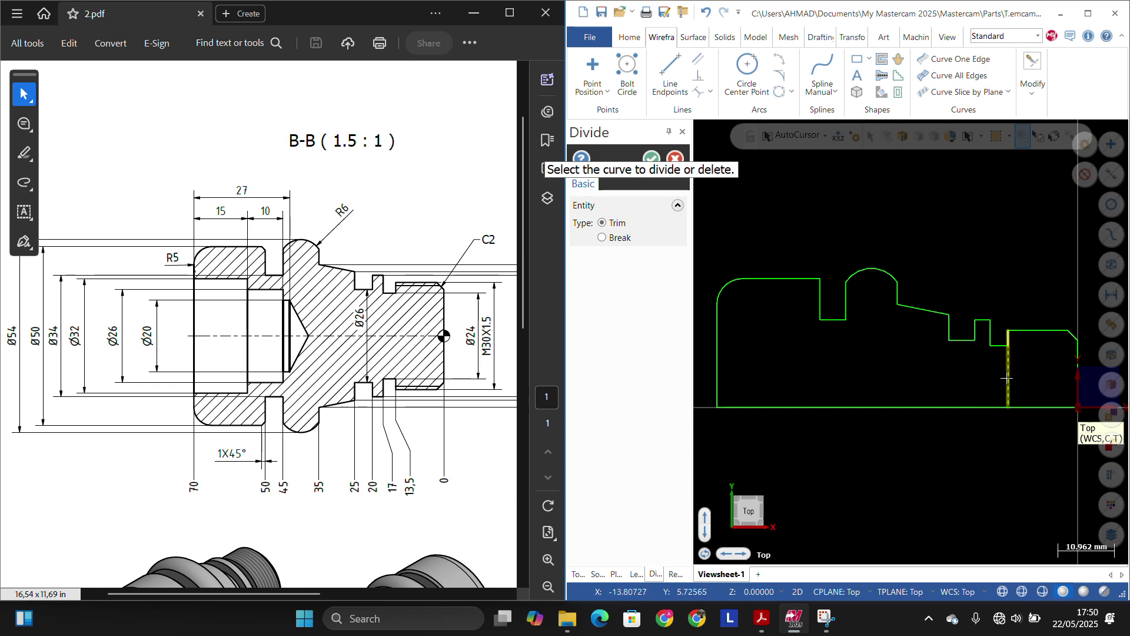
{"action": "left_click", "coordinate": [1007, 380]}
{"action": "scroll", "coordinate": [1002, 382], "scroll_direction": "down", "scroll_amount": 2}
{"action": "scroll", "coordinate": [1001, 359], "scroll_direction": "up", "scroll_amount": 4}
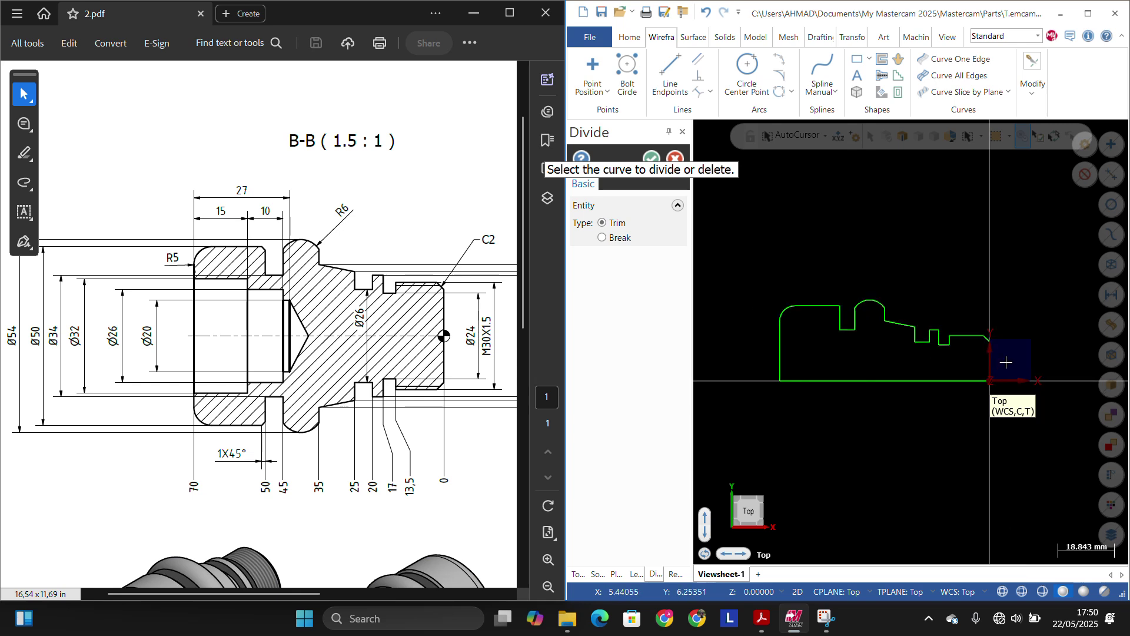
{"action": "scroll", "coordinate": [986, 344], "scroll_direction": "down", "scroll_amount": 5}
{"action": "scroll", "coordinate": [754, 327], "scroll_direction": "up", "scroll_amount": 2}
{"action": "left_click", "coordinate": [652, 158]}
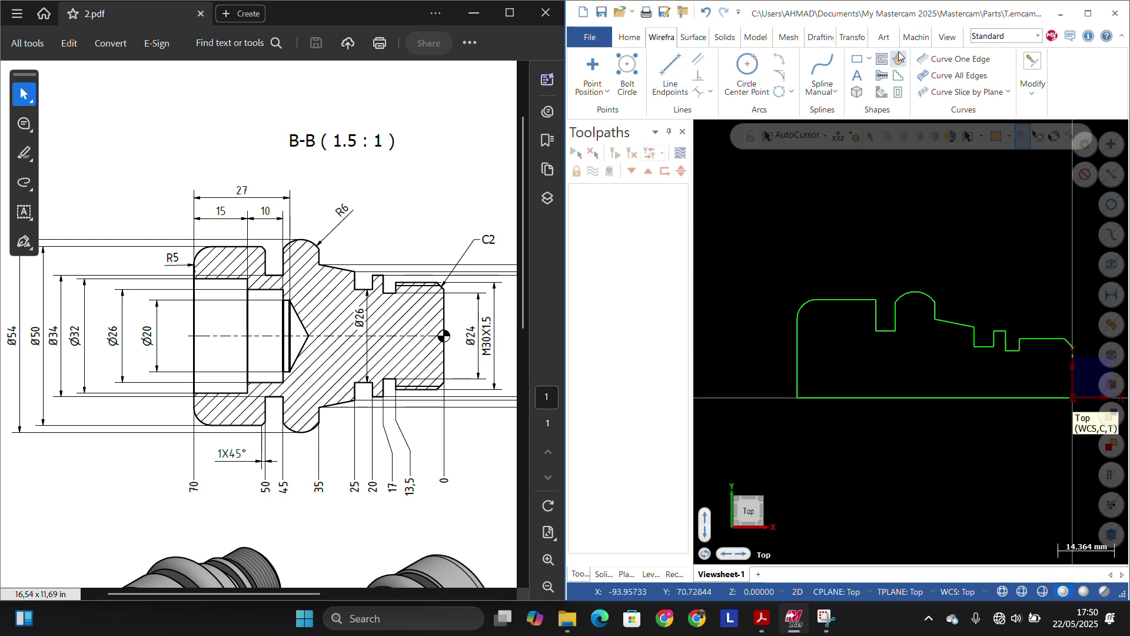
Step: Draw a bore rectangle 15 mm wide and 16 mm high from the profile's lower-left corner
{"action": "left_click", "coordinate": [857, 59]}
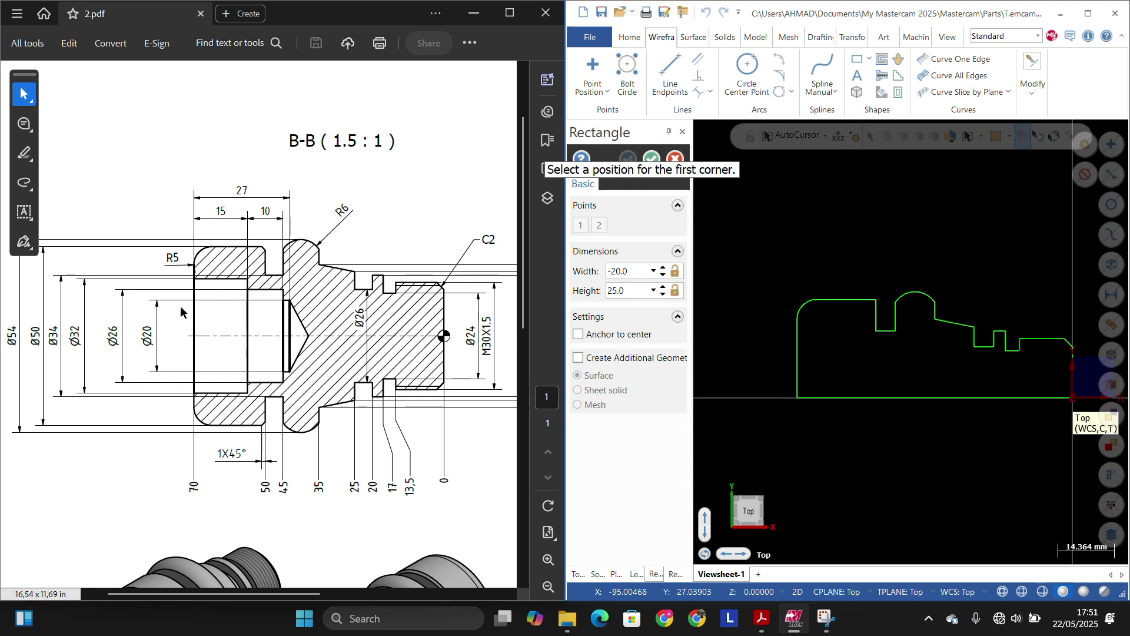
{"action": "left_click", "coordinate": [798, 398]}
{"action": "left_click", "coordinate": [834, 341]}
{"action": "left_click", "coordinate": [629, 274]}
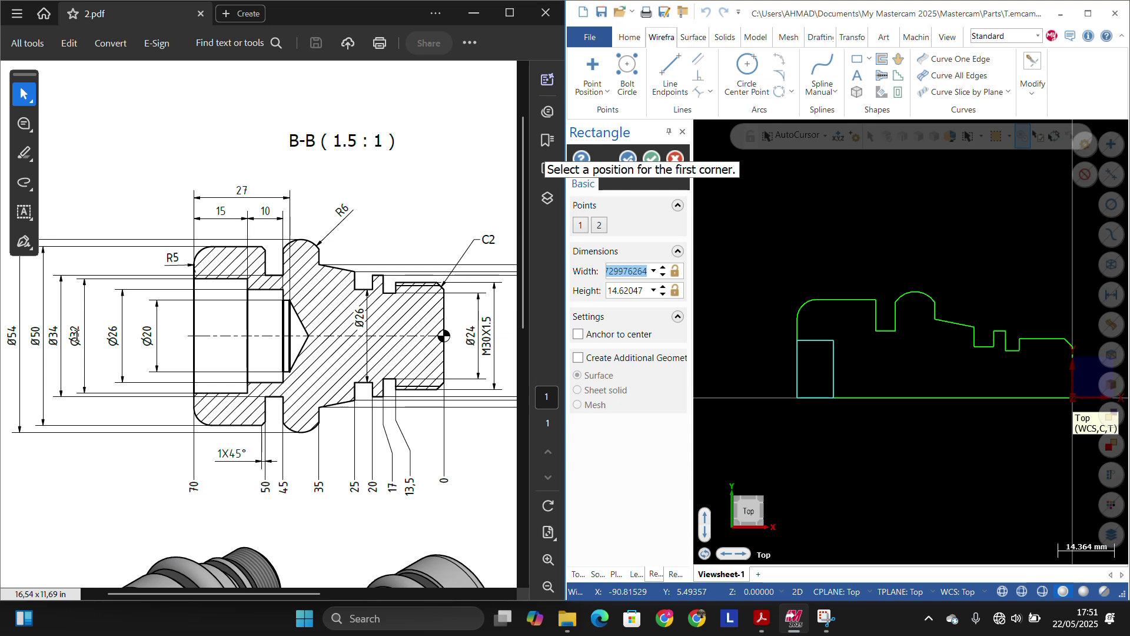
{"action": "left_click", "coordinate": [620, 291]}
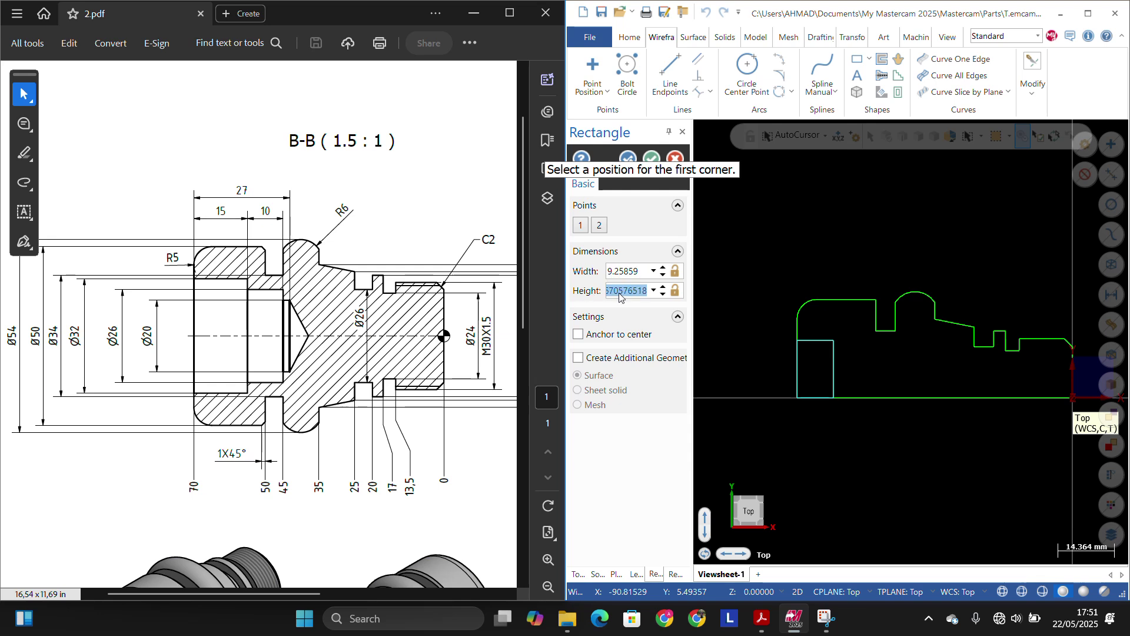
{"action": "type", "text": "16"}
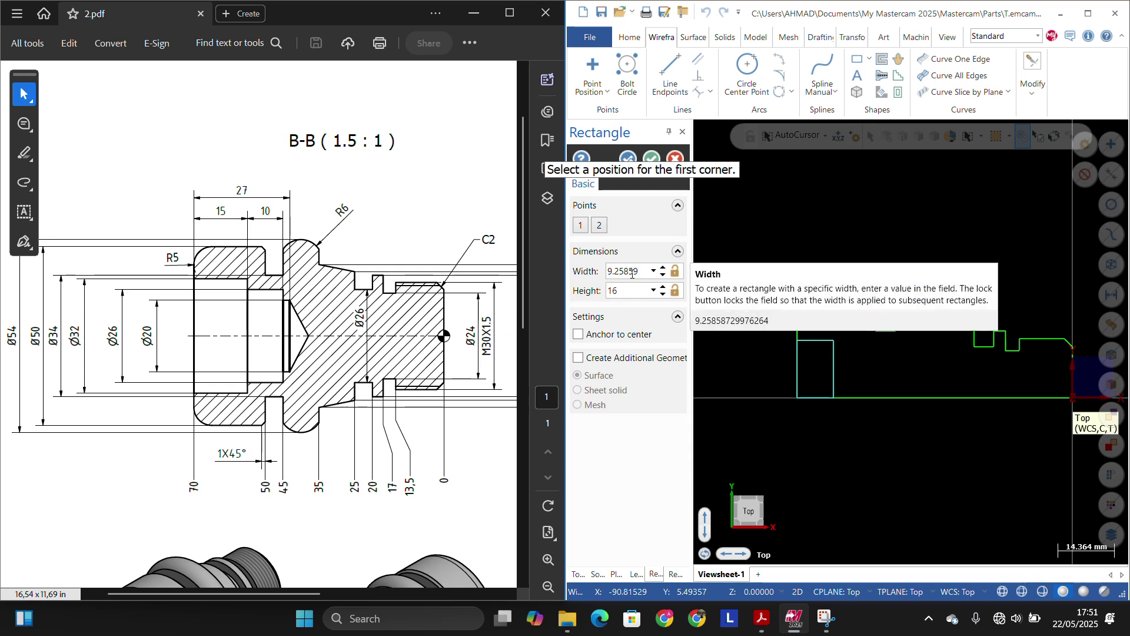
{"action": "left_click", "coordinate": [632, 271]}
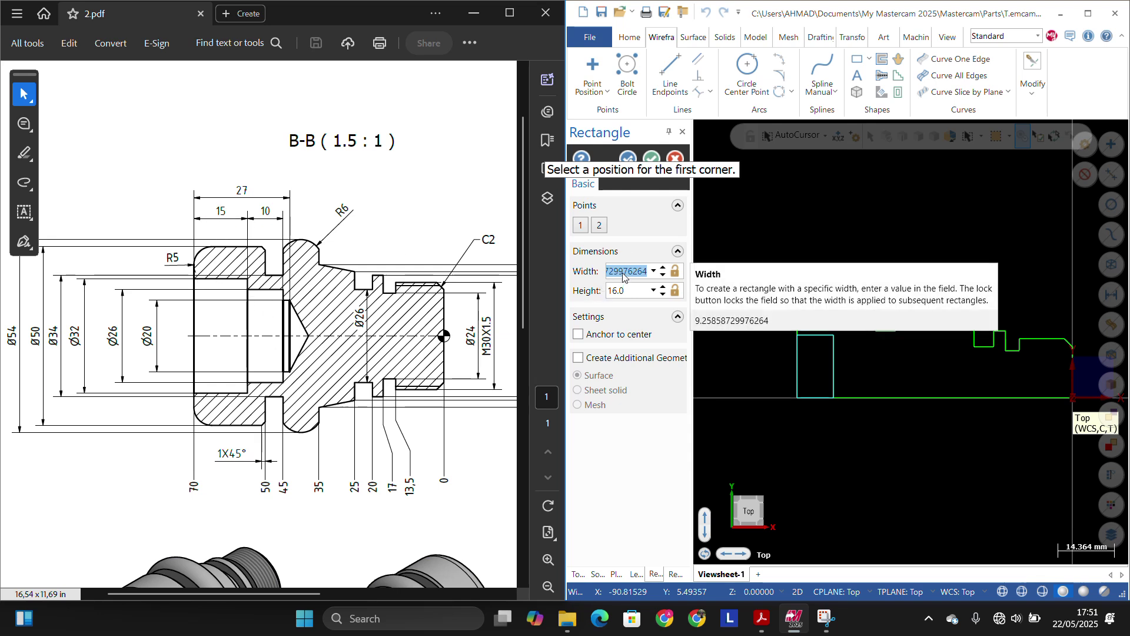
{"action": "type", "text": "15"}
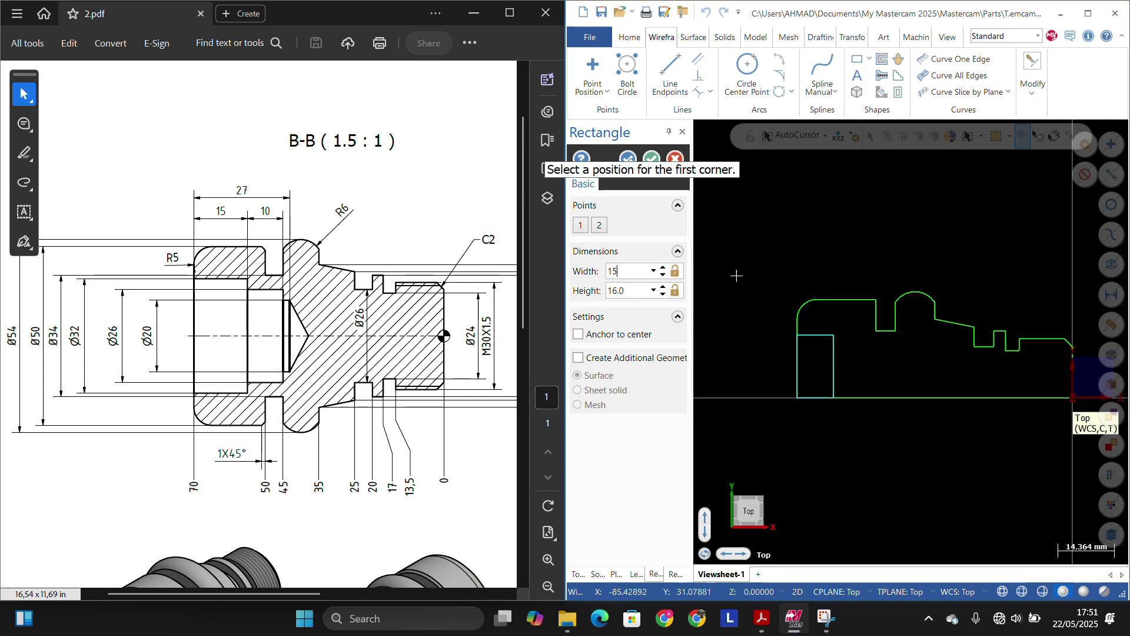
{"action": "key", "text": "Return"}
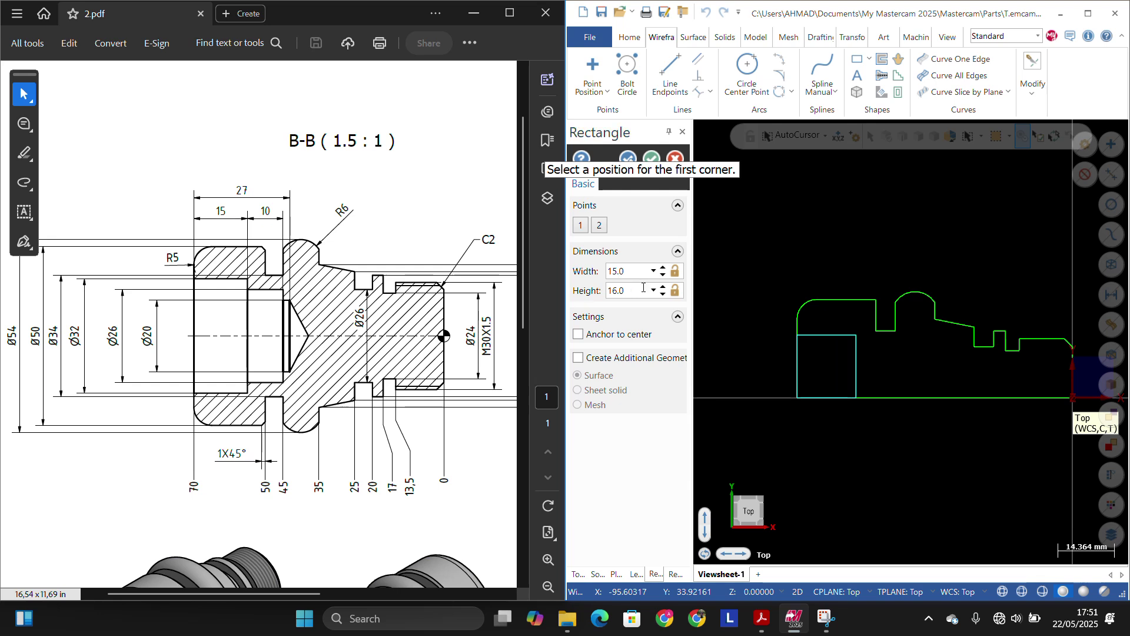
Step: Draw a second bore rectangle about 6.3 mm wide and 13 mm high from the first bore rectangle's lower-right corner
{"action": "left_click", "coordinate": [858, 398]}
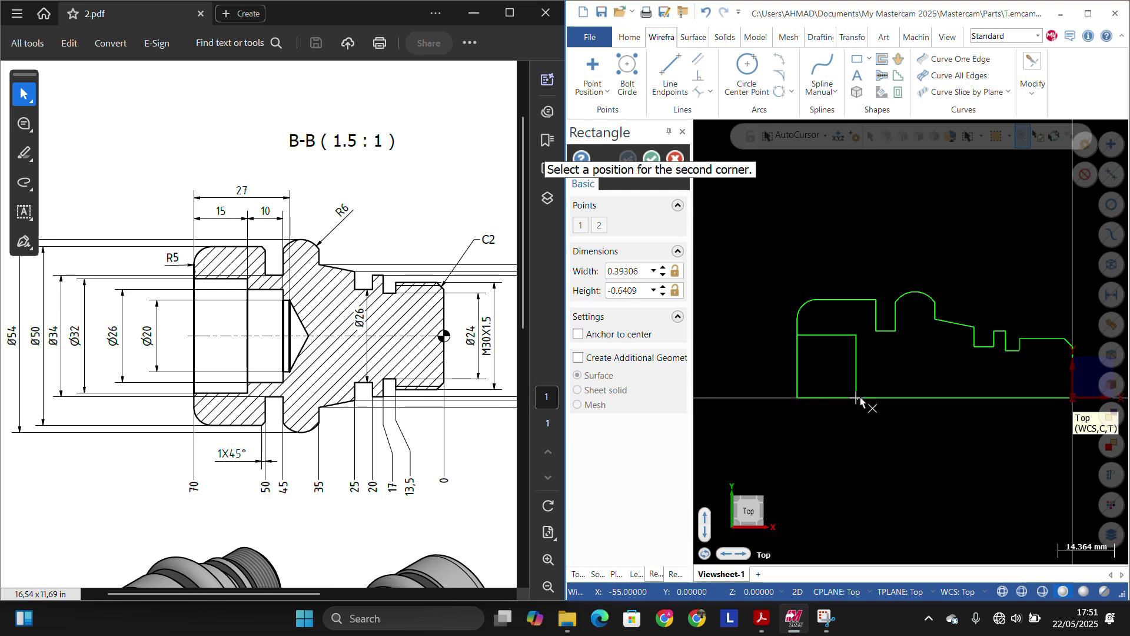
{"action": "left_click", "coordinate": [881, 349]}
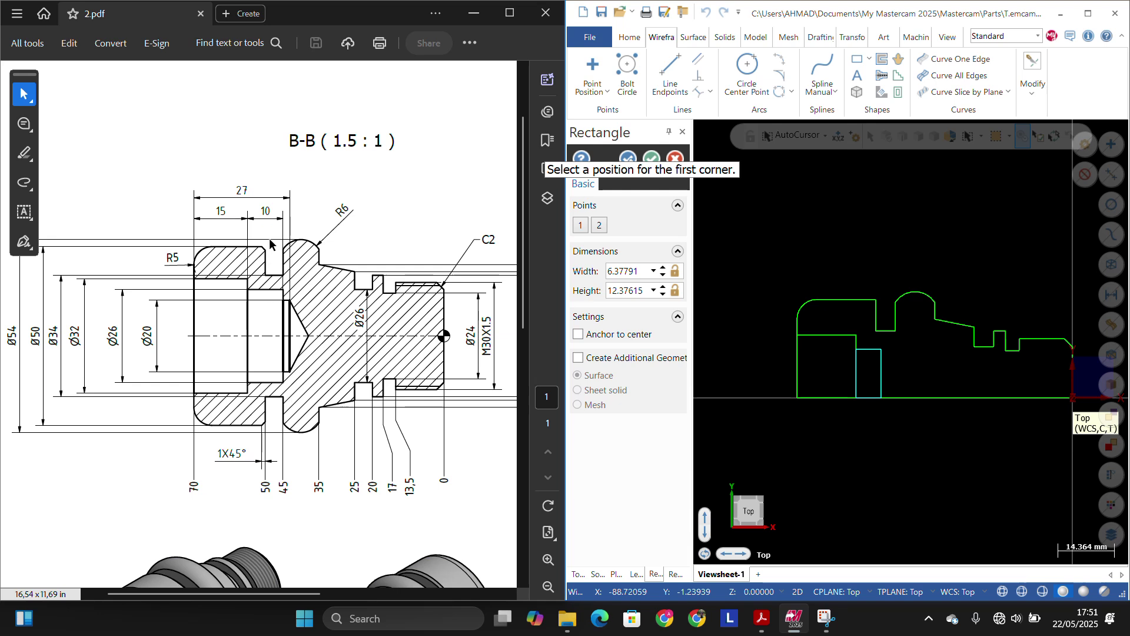
{"action": "left_click", "coordinate": [621, 268]}
{"action": "type", "text": "1"}
{"action": "left_click", "coordinate": [631, 292]}
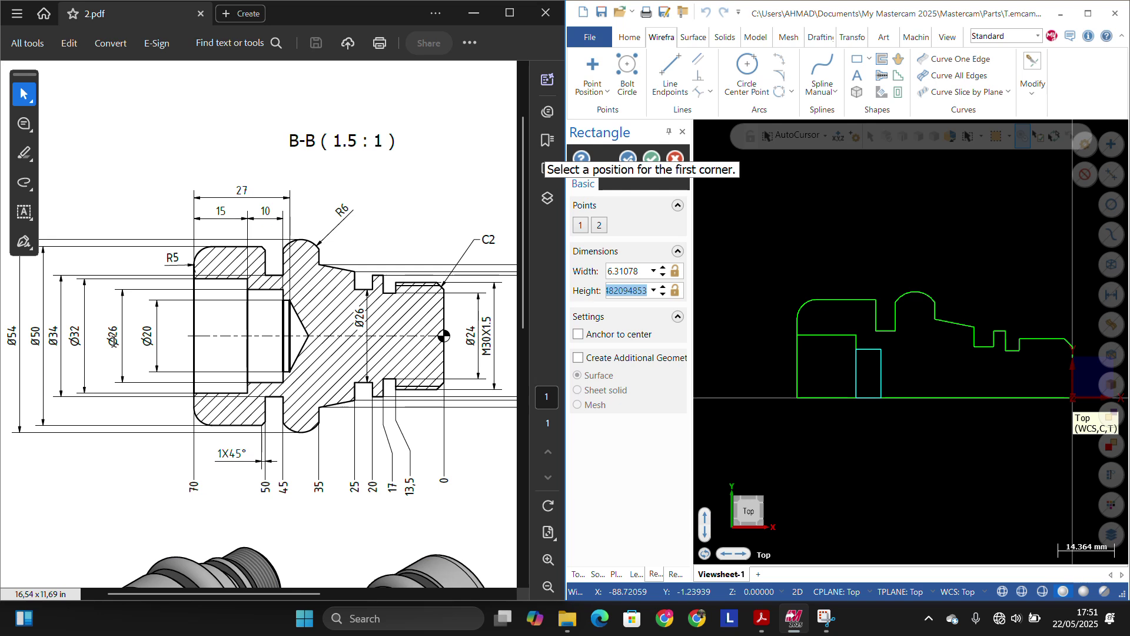
{"action": "type", "text": "13.0"}
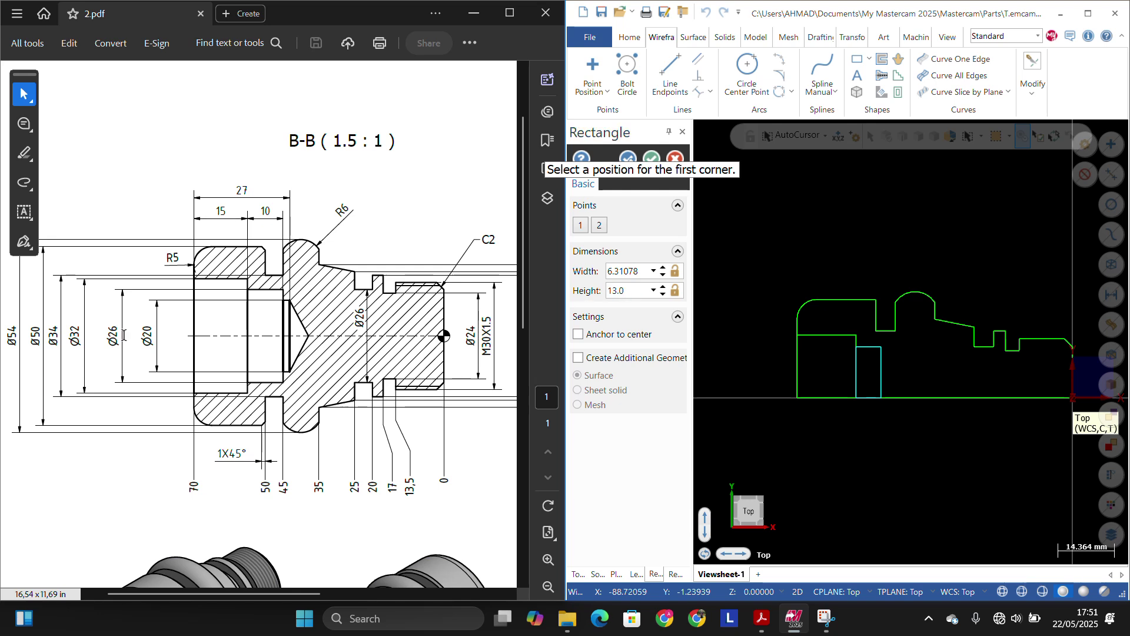
Step: Draw a rectangle 2 mm wide and 10 mm high from the lower-right corner of the 13 mm high bore rectangle
{"action": "scroll", "coordinate": [291, 321], "scroll_direction": "up", "scroll_amount": 1}
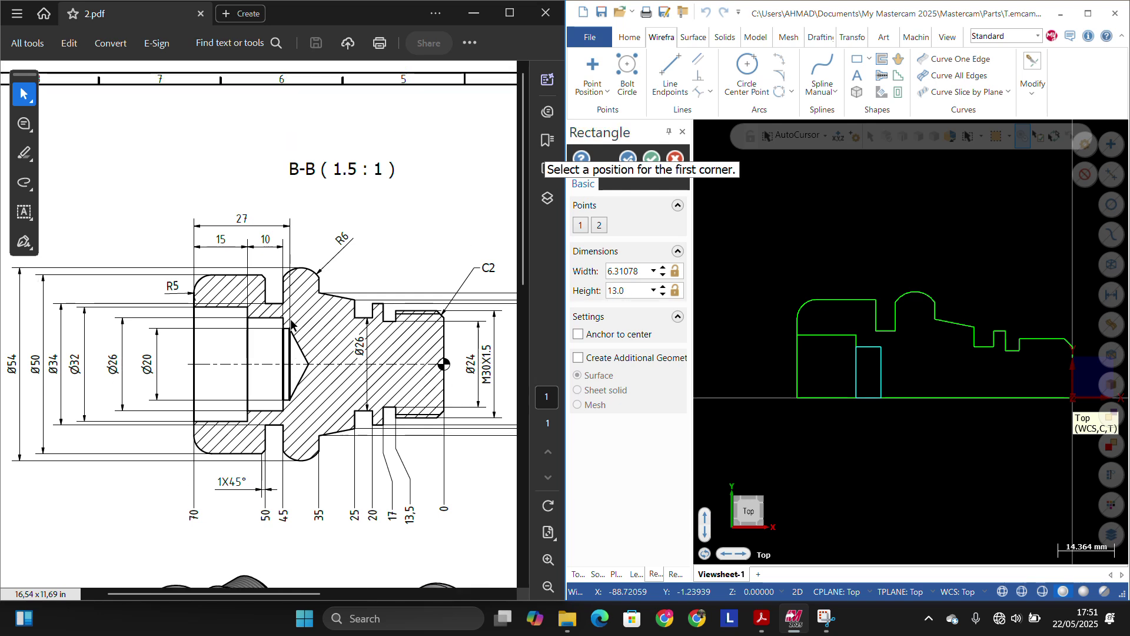
{"action": "left_click", "coordinate": [882, 398]}
{"action": "left_click", "coordinate": [895, 358]}
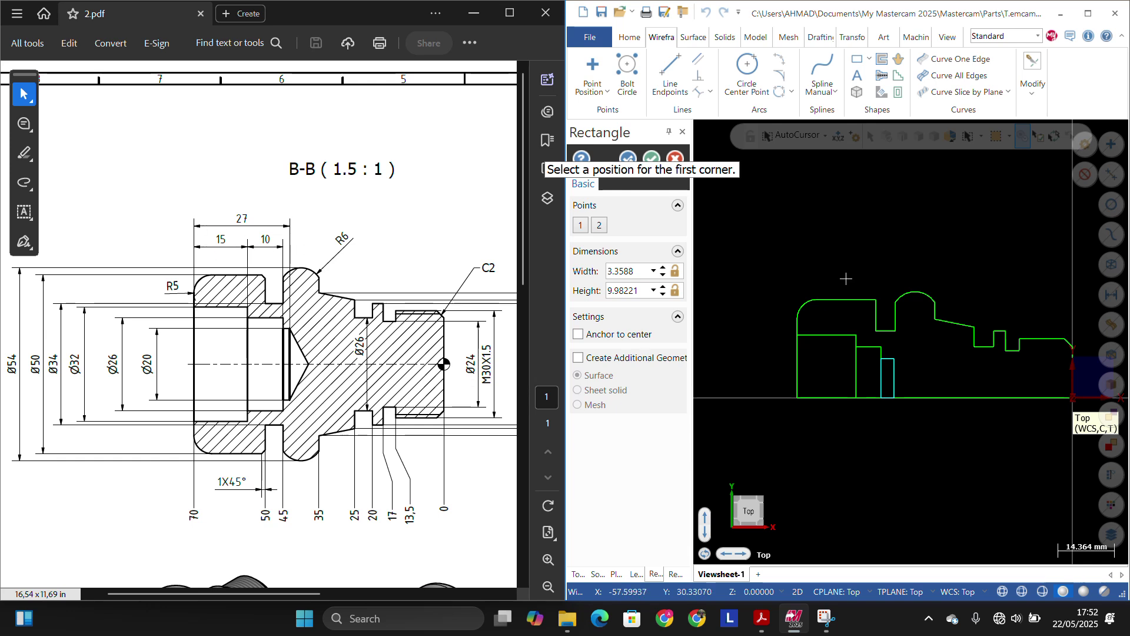
{"action": "double_click", "coordinate": [637, 272]}
{"action": "type", "text": "2"}
{"action": "key", "text": "Tab"}
{"action": "type", "text": "10"}
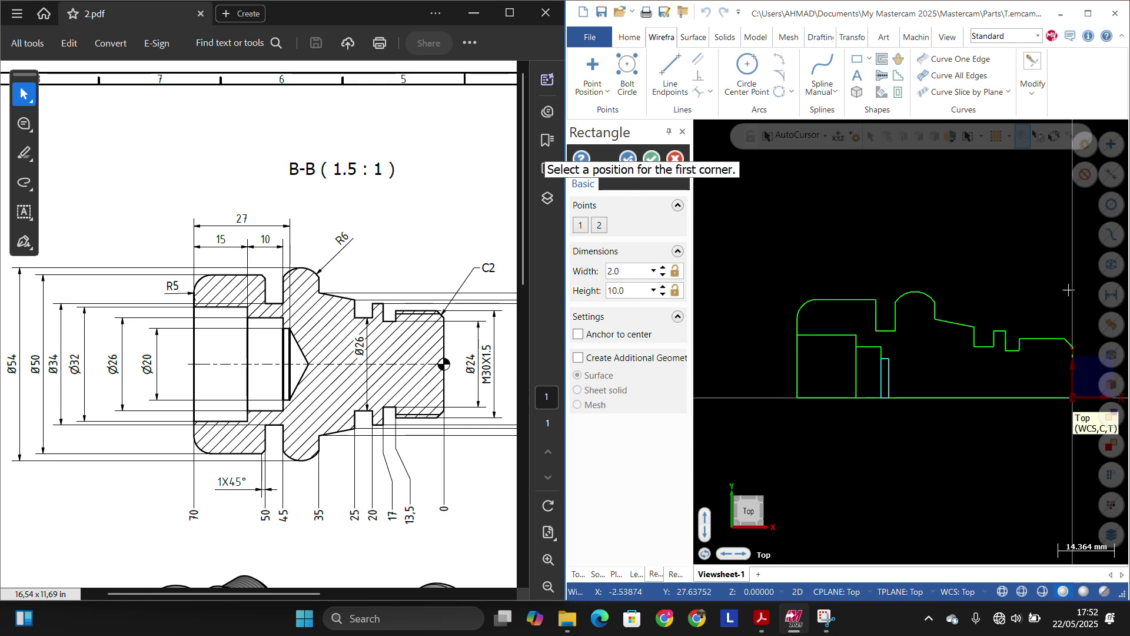
{"action": "scroll", "coordinate": [1002, 260], "scroll_direction": "up", "scroll_amount": 2}
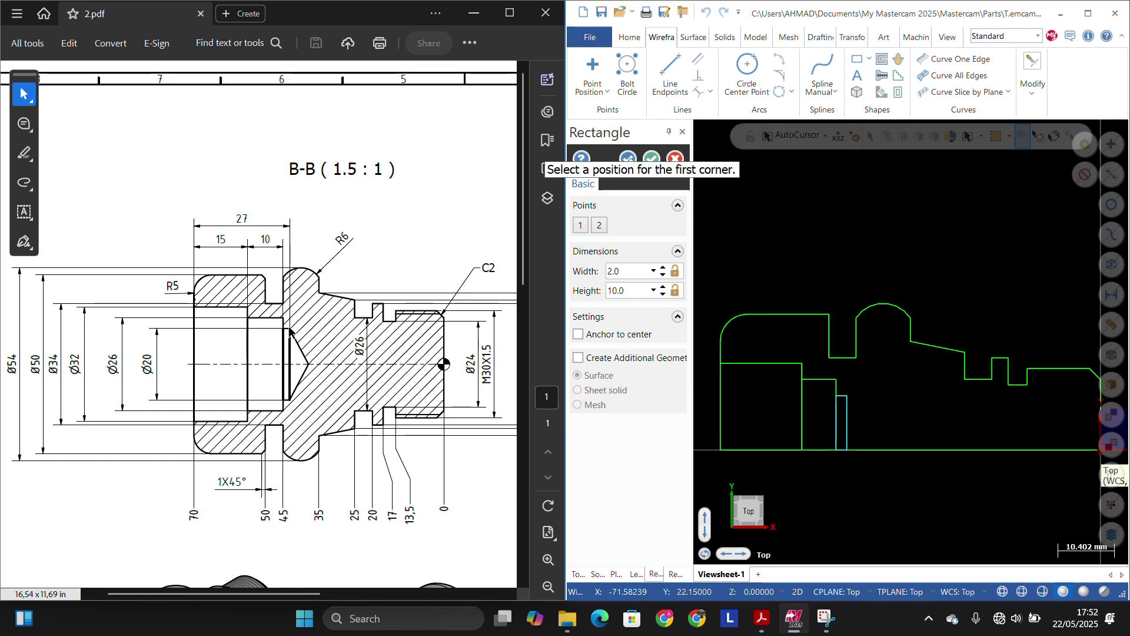
{"action": "scroll", "coordinate": [798, 373], "scroll_direction": "down", "scroll_amount": 2}
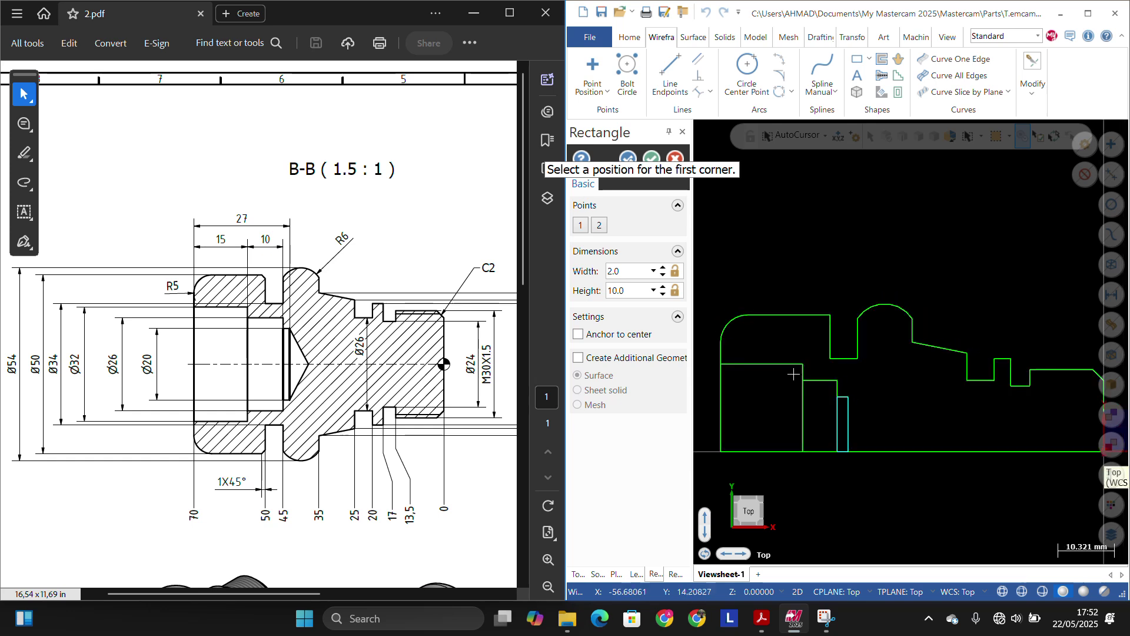
{"action": "scroll", "coordinate": [734, 386], "scroll_direction": "up", "scroll_amount": 2}
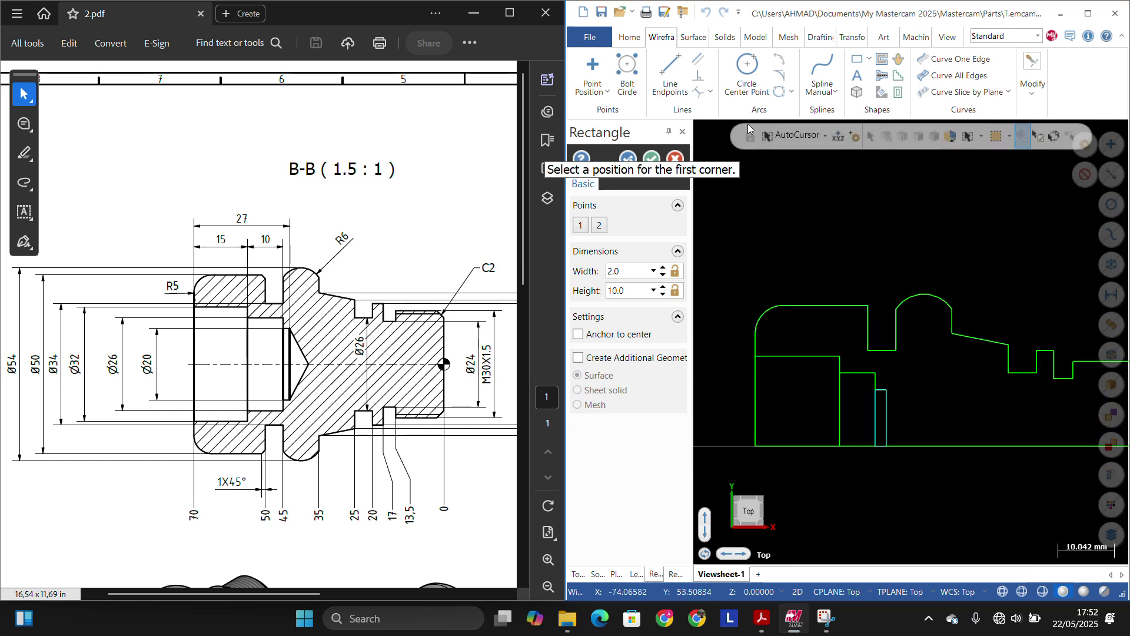
Step: Trim away the inner vertical lines and the centreline segments of the bore rectangles with Divide, leaving only the stepped bore contour
{"action": "left_click", "coordinate": [653, 159]}
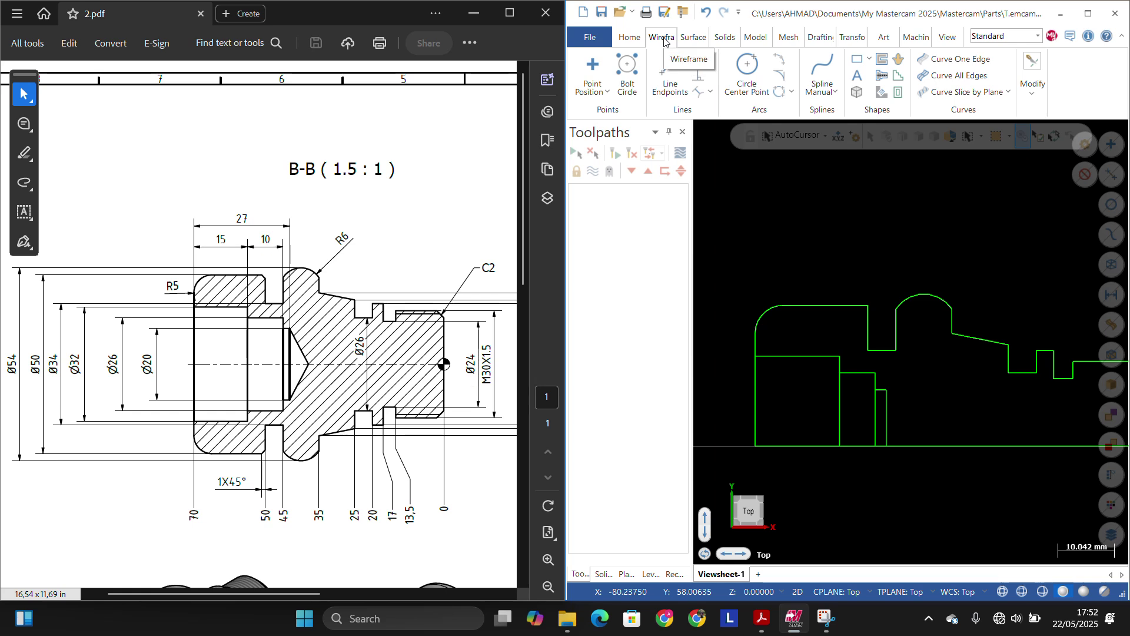
{"action": "left_click", "coordinate": [1033, 77]}
{"action": "left_click", "coordinate": [862, 128]}
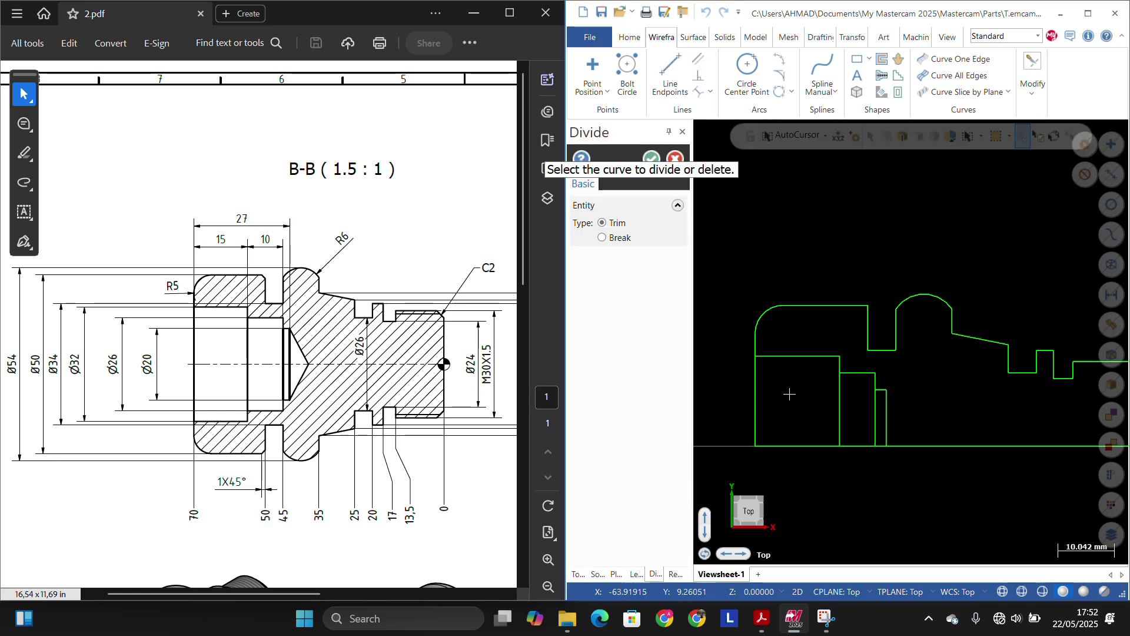
{"action": "left_click", "coordinate": [755, 407]}
{"action": "left_click", "coordinate": [816, 446]}
{"action": "left_click", "coordinate": [840, 415]}
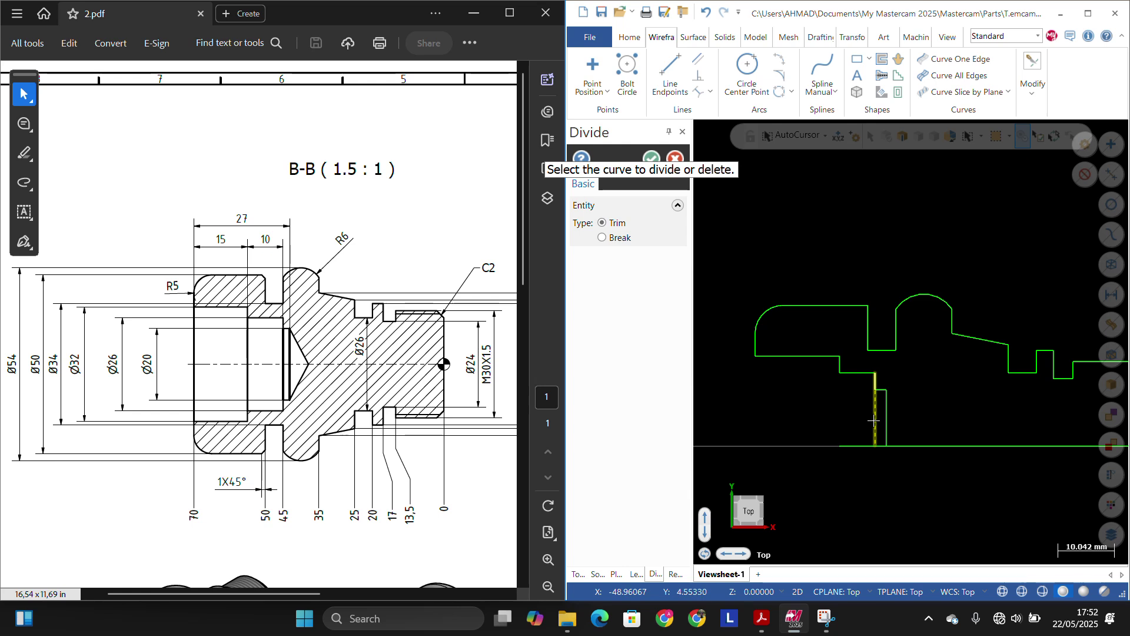
{"action": "left_click", "coordinate": [870, 415]}
{"action": "left_click", "coordinate": [870, 446]}
{"action": "scroll", "coordinate": [883, 428], "scroll_direction": "up", "scroll_amount": 5}
{"action": "scroll", "coordinate": [880, 421], "scroll_direction": "down", "scroll_amount": 8}
{"action": "scroll", "coordinate": [881, 420], "scroll_direction": "down", "scroll_amount": 5}
{"action": "scroll", "coordinate": [962, 429], "scroll_direction": "up", "scroll_amount": 5}
{"action": "left_click", "coordinate": [652, 160]}
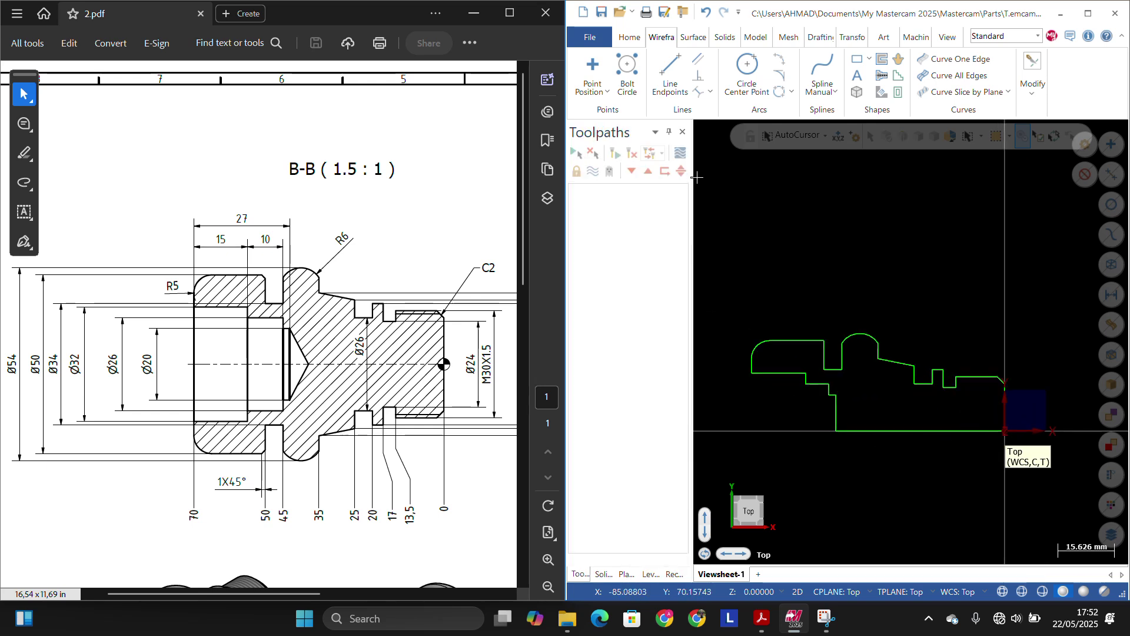
{"action": "scroll", "coordinate": [812, 300], "scroll_direction": "down", "scroll_amount": 2}
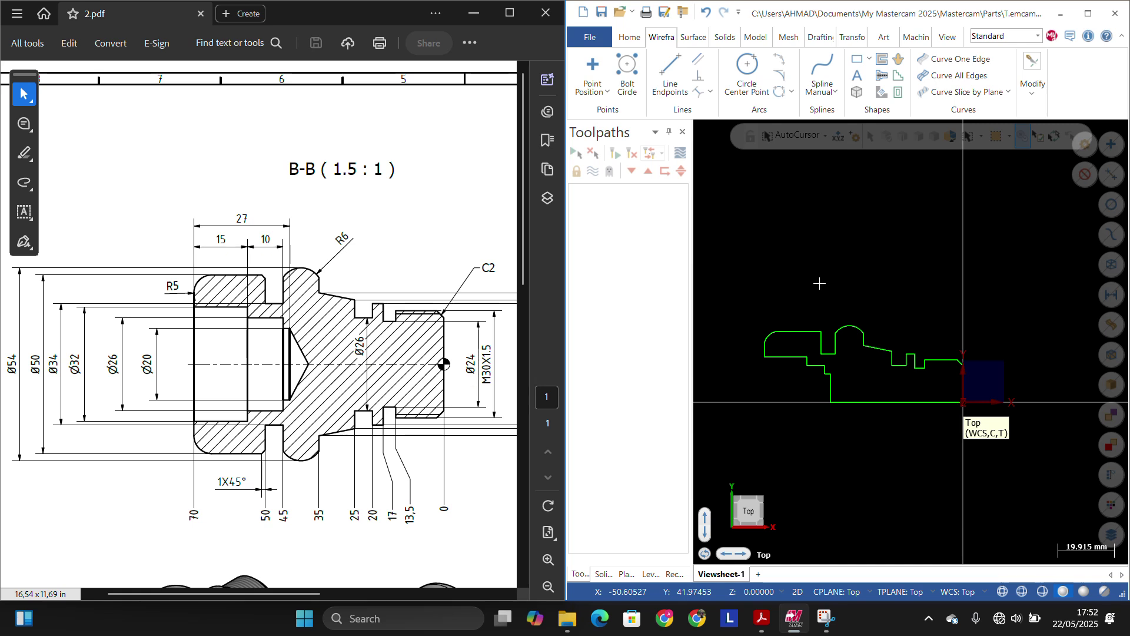
{"action": "scroll", "coordinate": [834, 257], "scroll_direction": "up", "scroll_amount": 1}
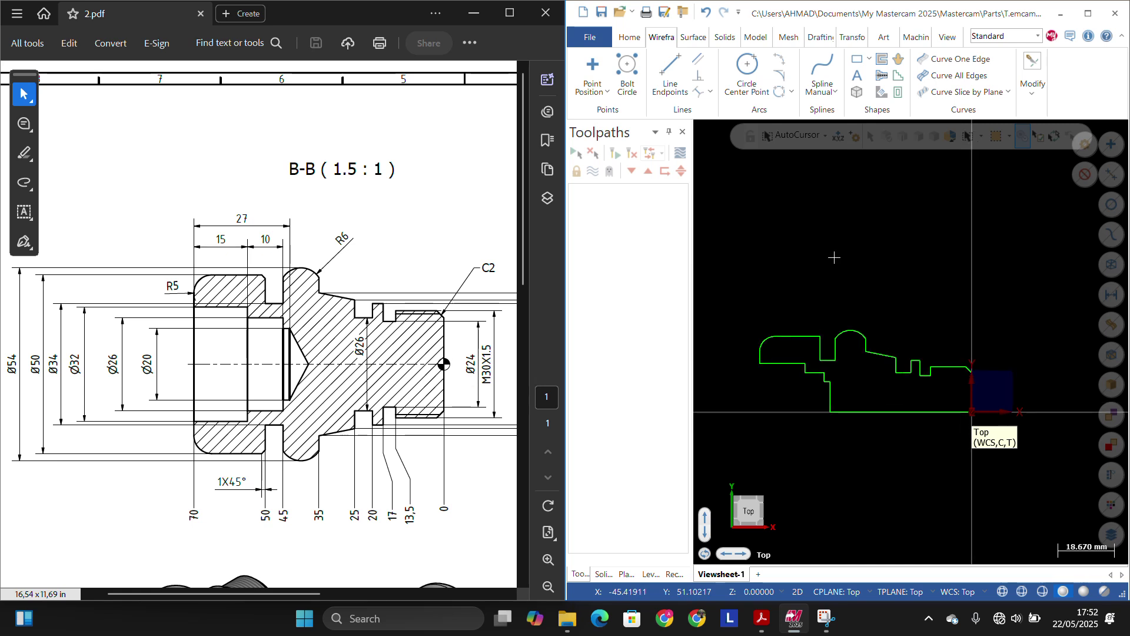
{"action": "scroll", "coordinate": [834, 258], "scroll_direction": "up", "scroll_amount": 1}
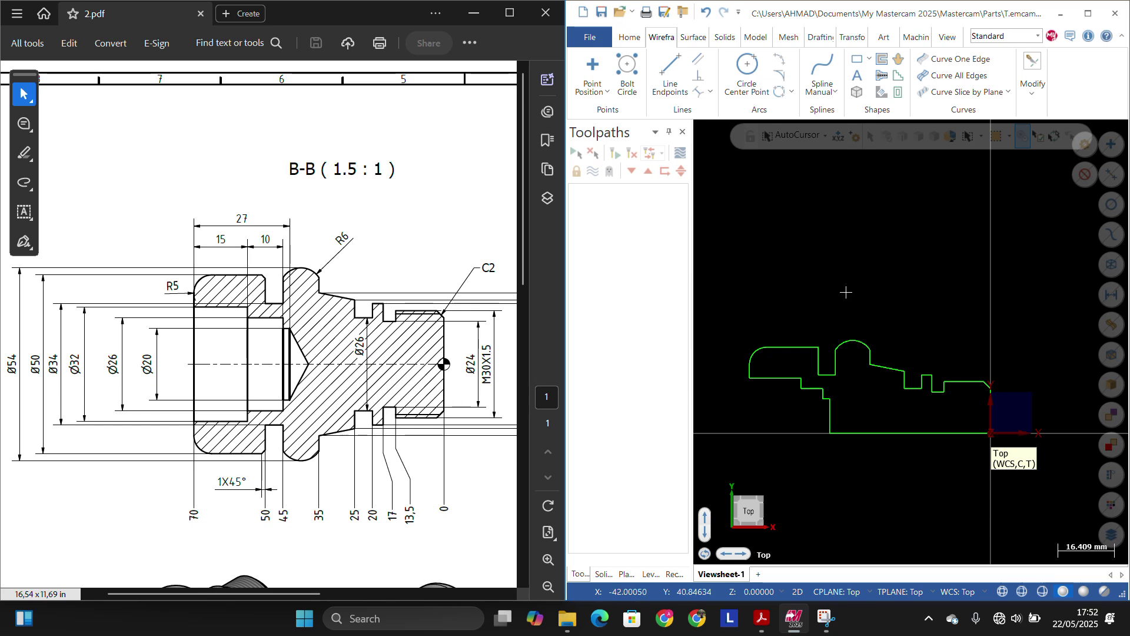
{"action": "scroll", "coordinate": [847, 291], "scroll_direction": "down", "scroll_amount": 5}
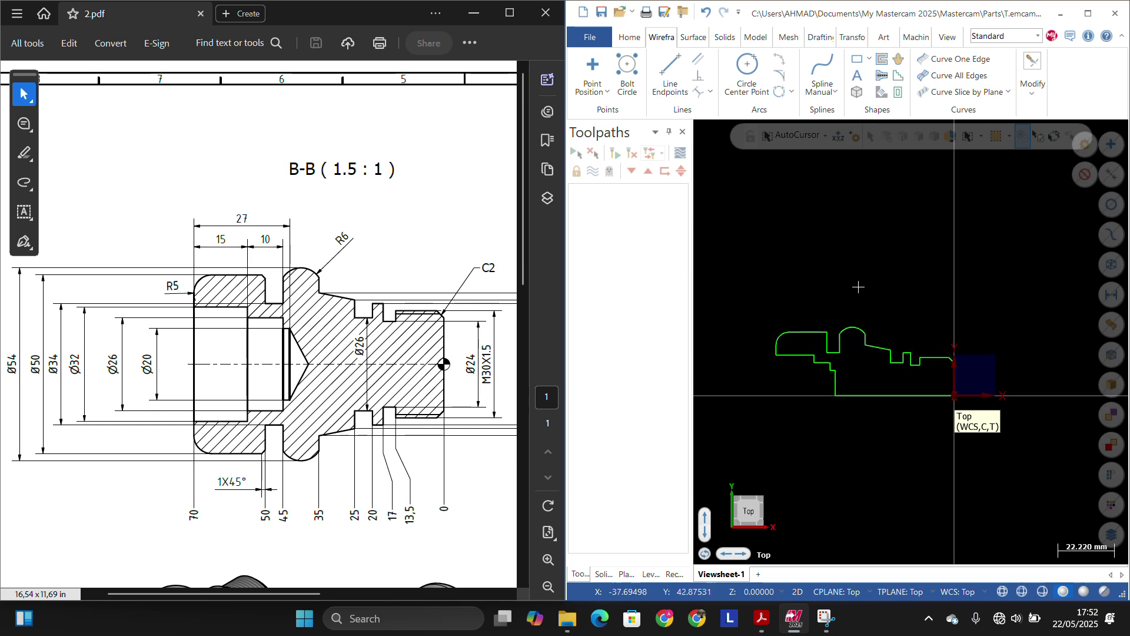
{"action": "left_click", "coordinate": [1087, 14]}
{"action": "scroll", "coordinate": [534, 314], "scroll_direction": "up", "scroll_amount": 4}
{"action": "scroll", "coordinate": [536, 315], "scroll_direction": "down", "scroll_amount": 2}
{"action": "scroll", "coordinate": [537, 317], "scroll_direction": "down", "scroll_amount": 1}
{"action": "scroll", "coordinate": [538, 317], "scroll_direction": "up", "scroll_amount": 1}
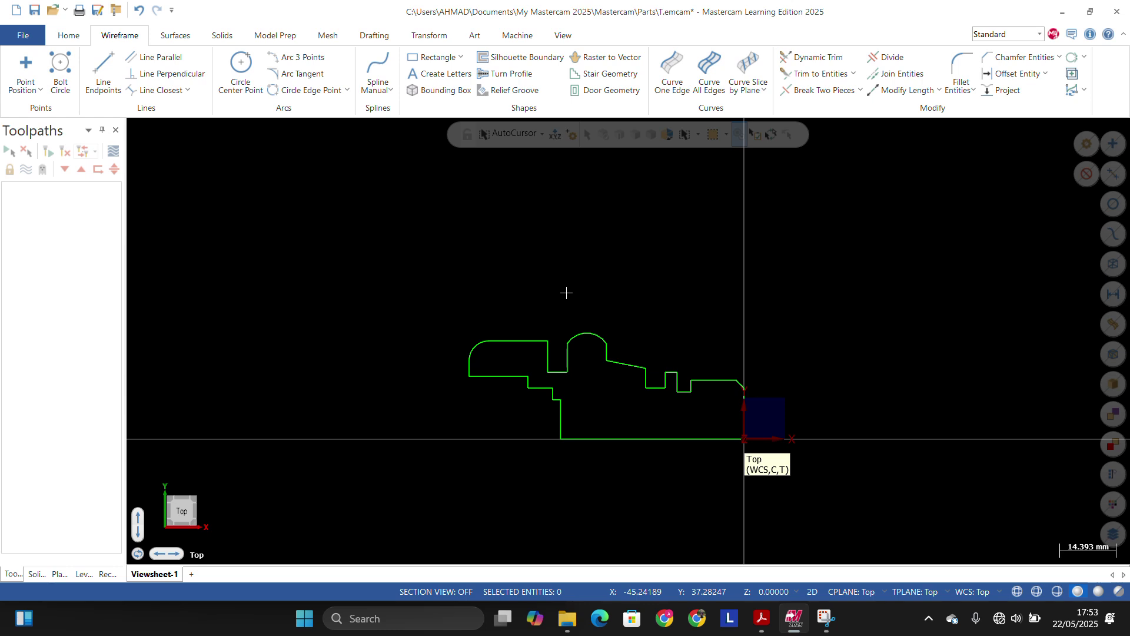
{"action": "scroll", "coordinate": [566, 293], "scroll_direction": "down", "scroll_amount": 1}
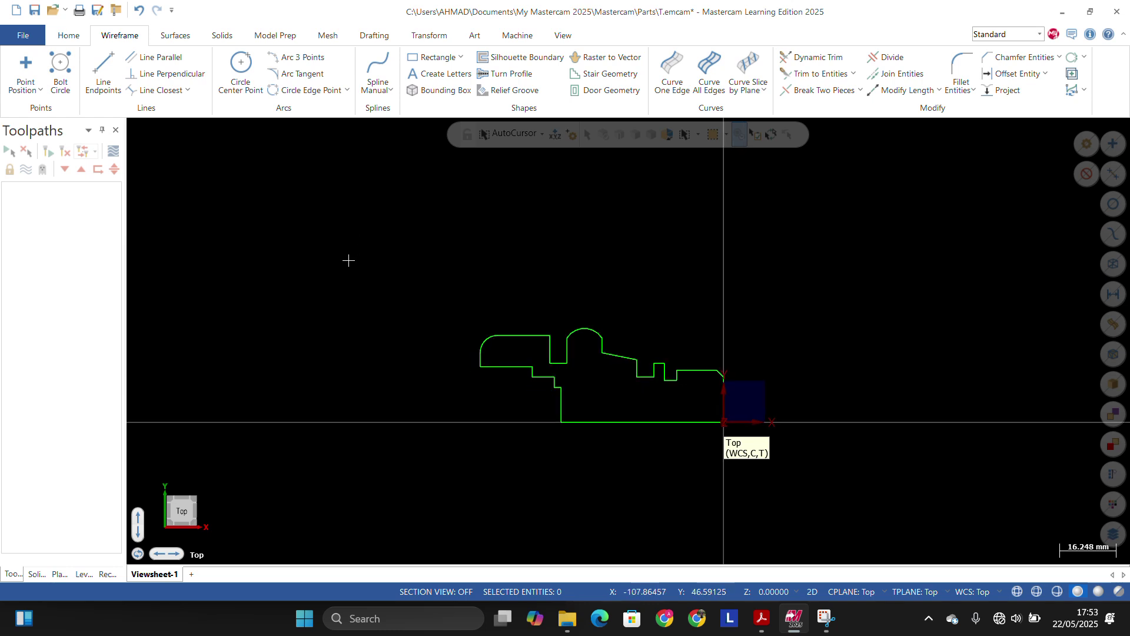
{"action": "left_click", "coordinate": [1097, 9]}
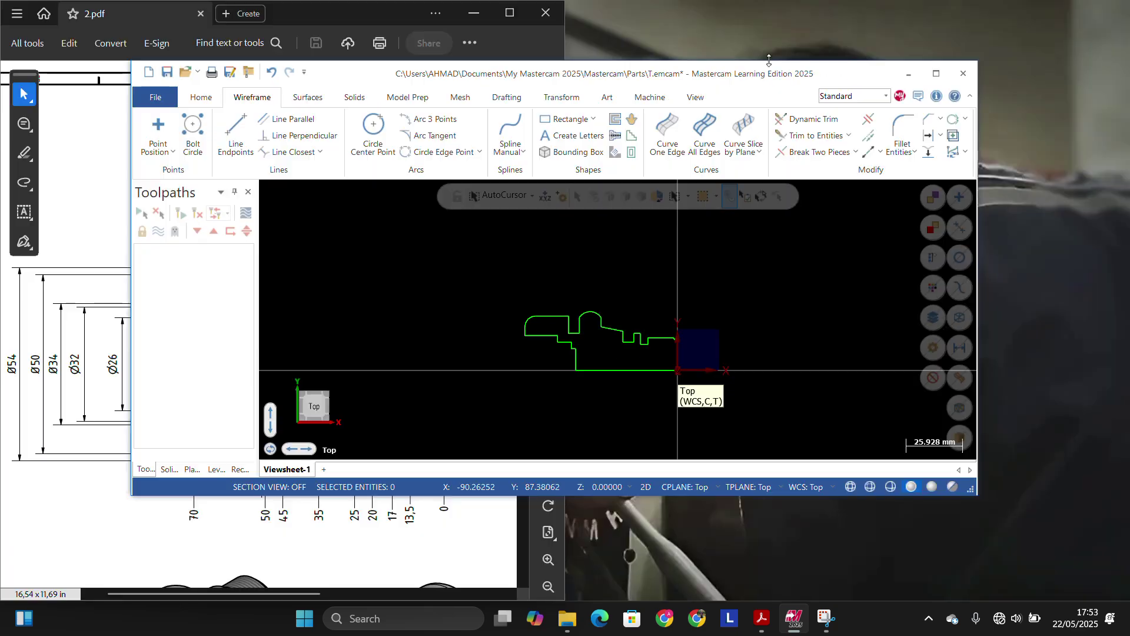
Step: Add a default lathe machine group in the maximized window and widen the Toolpaths manager
{"action": "left_click", "coordinate": [649, 99]}
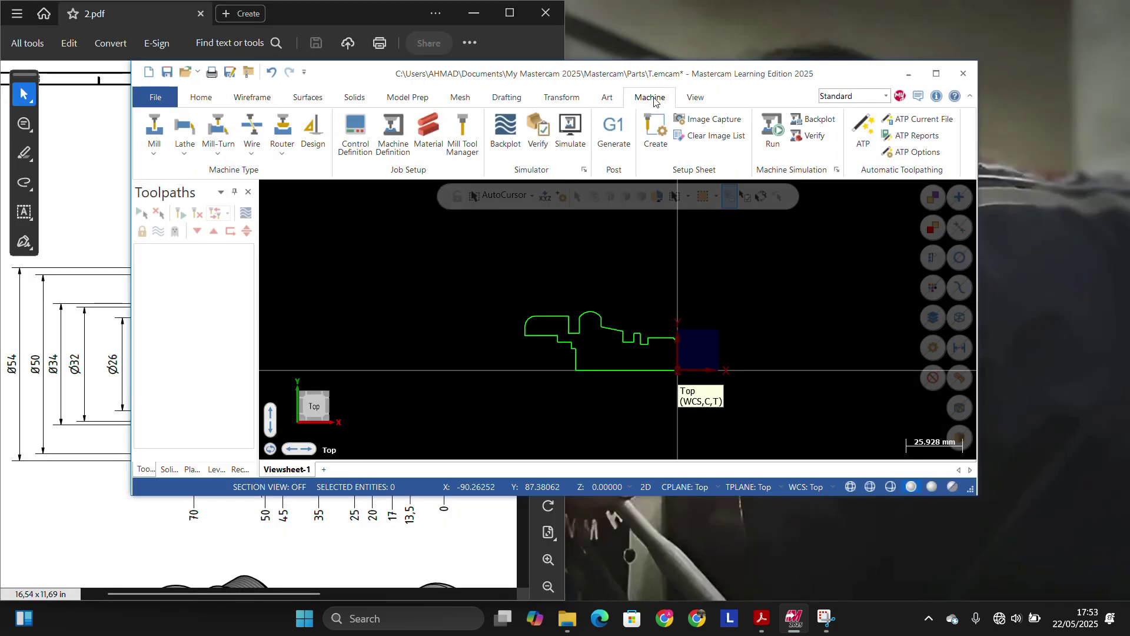
{"action": "left_click", "coordinate": [937, 73]}
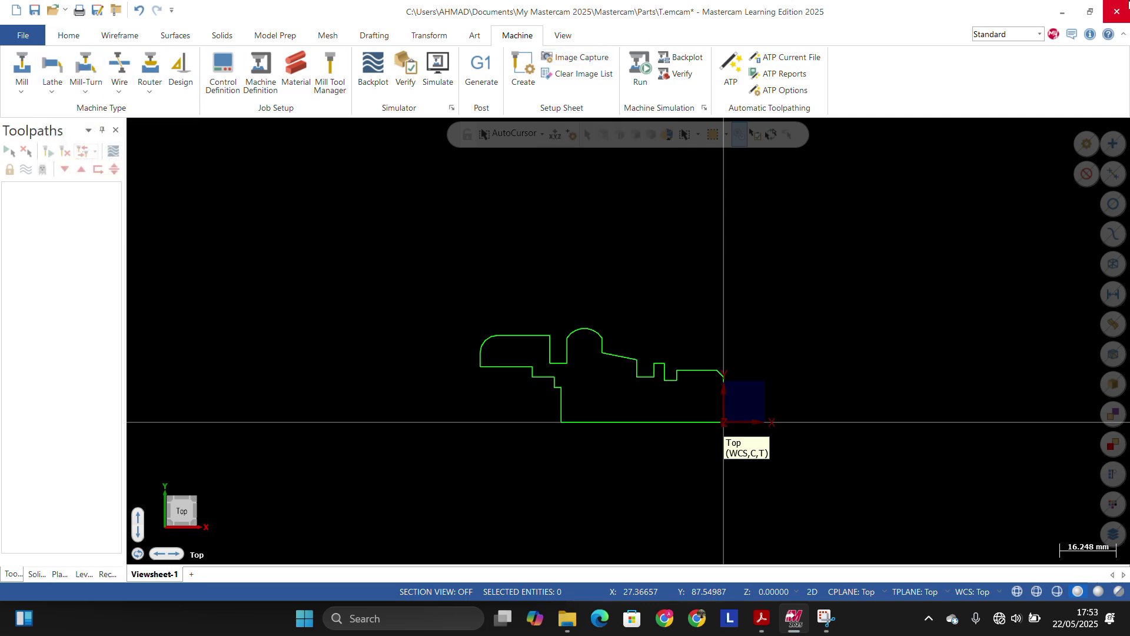
{"action": "left_click", "coordinate": [1090, 12]}
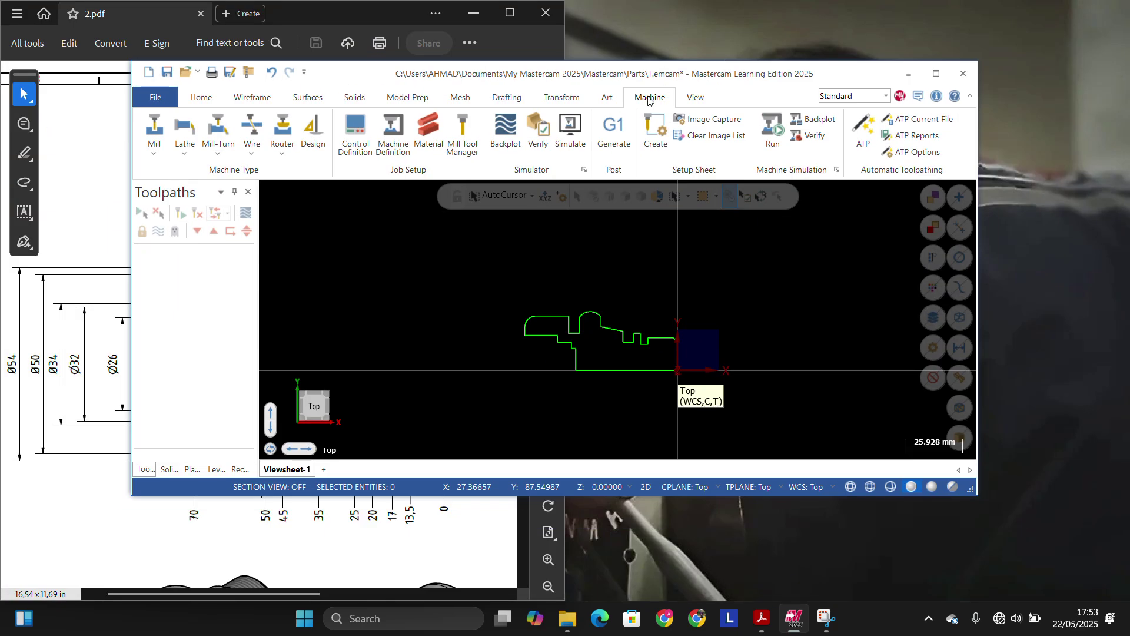
{"action": "left_click", "coordinate": [937, 74]}
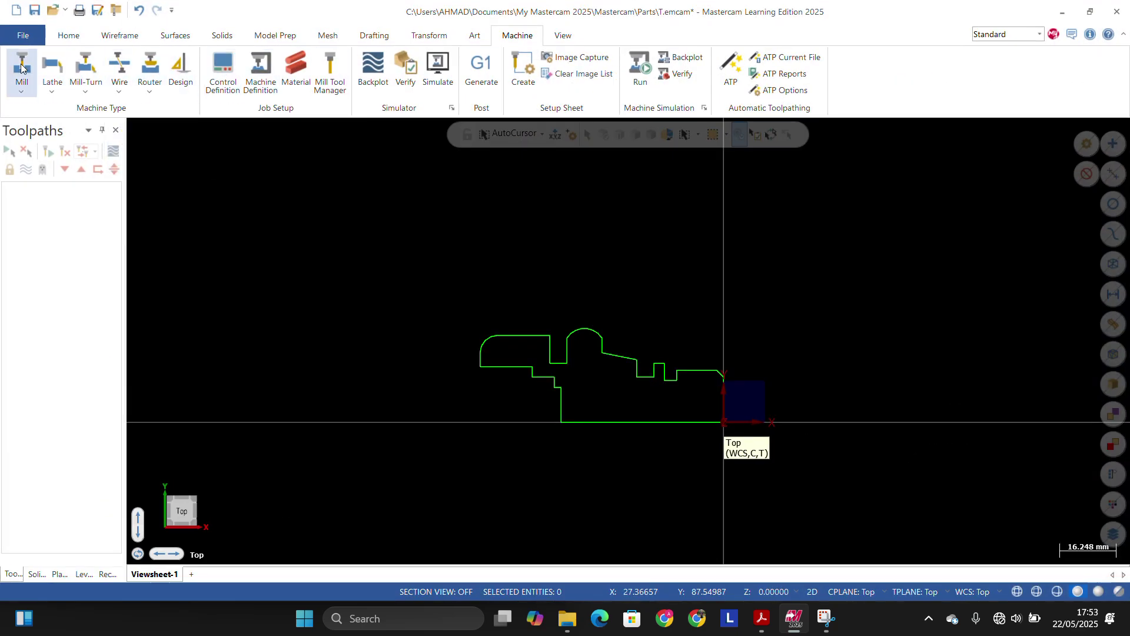
{"action": "left_click", "coordinate": [53, 69]}
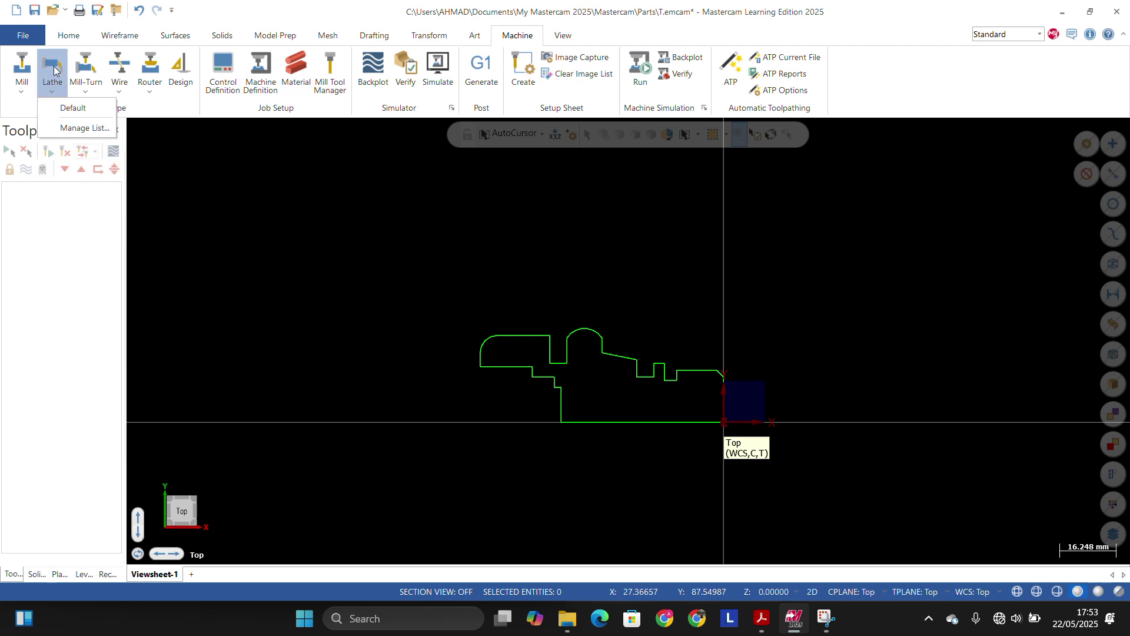
{"action": "left_click", "coordinate": [59, 109]}
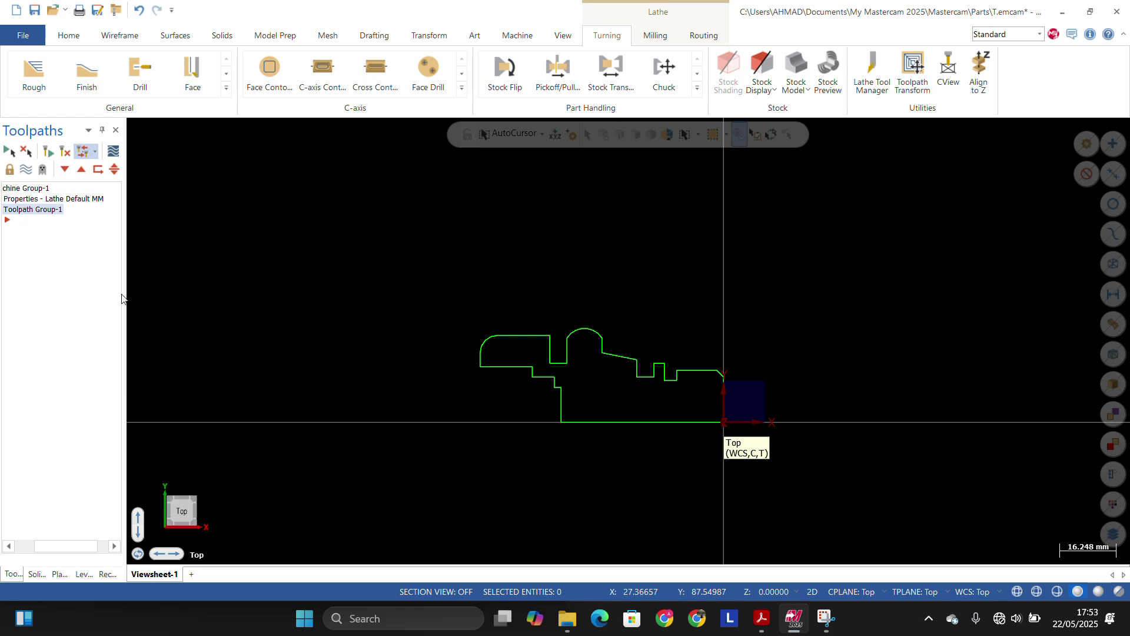
{"action": "left_click_drag", "start_coordinate": [122, 297], "coordinate": [180, 297]}
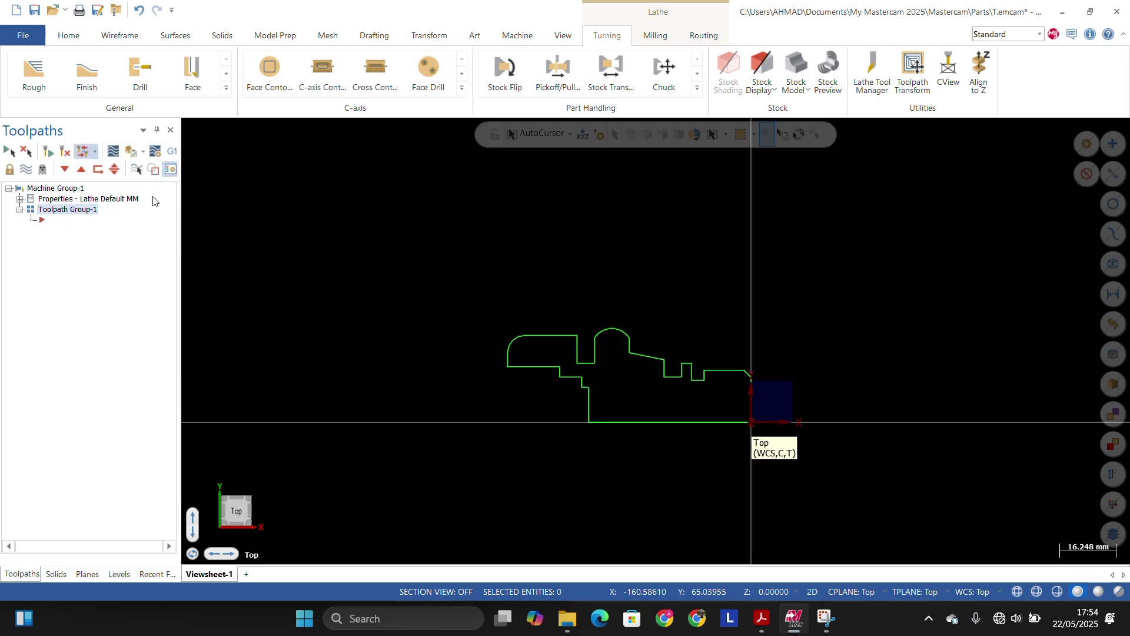
Step: Open the left spindle stock properties from the lathe machine group's stock setup and move the dialog clear of the profile
{"action": "left_click", "coordinate": [19, 199]}
{"action": "left_click", "coordinate": [64, 231]}
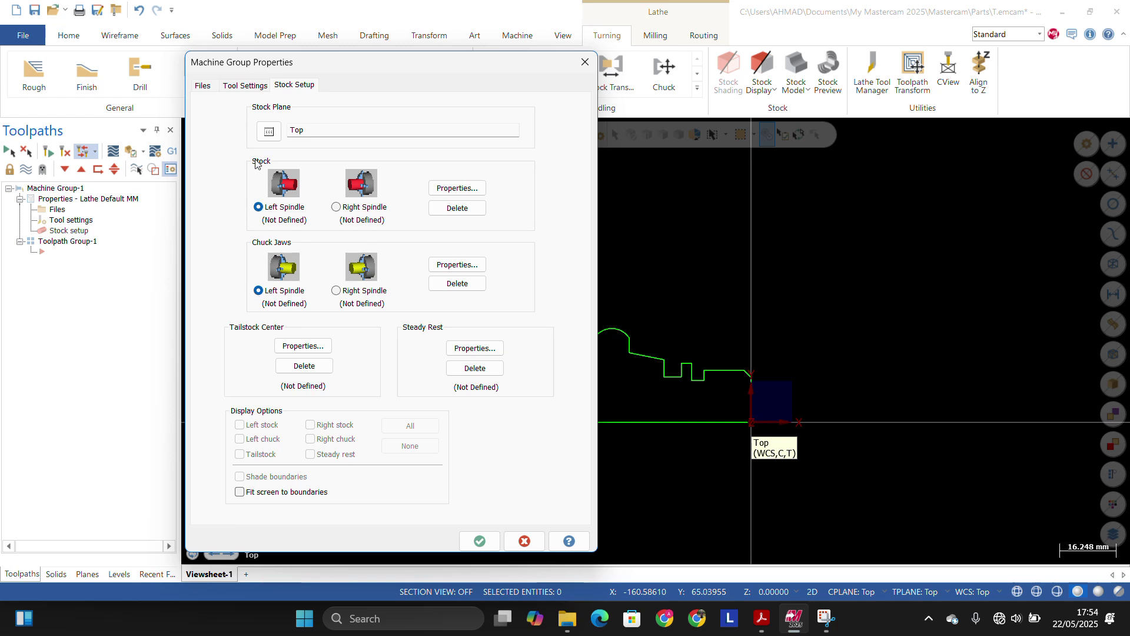
{"action": "left_click", "coordinate": [449, 194]}
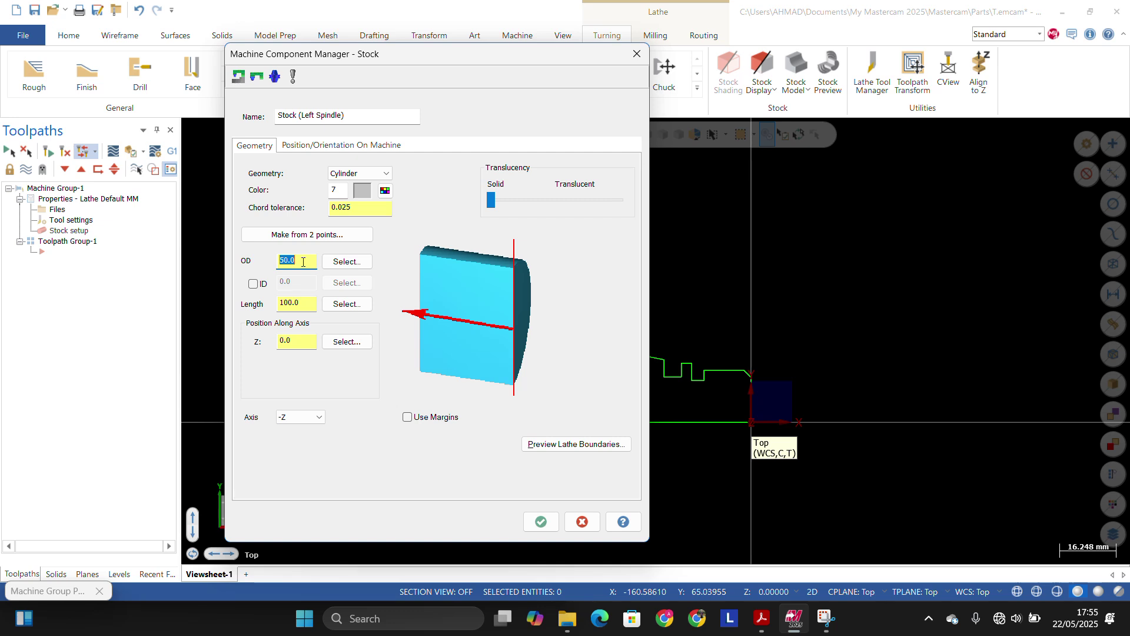
{"action": "left_click_drag", "start_coordinate": [450, 59], "coordinate": [273, 59]}
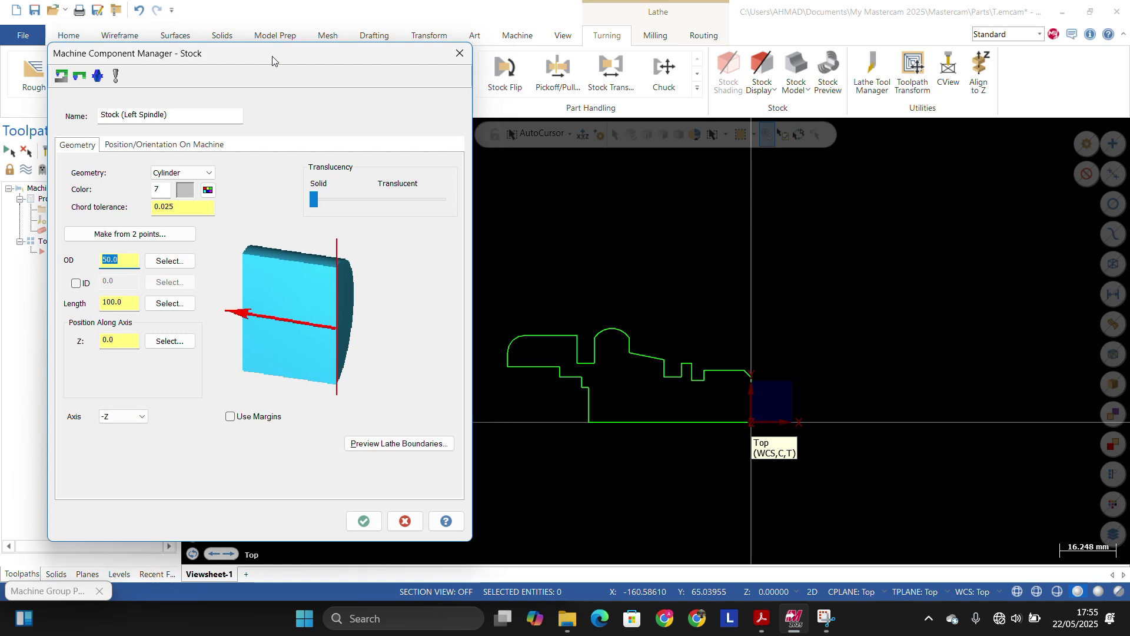
Step: Pick the stock's outer diameter from the highest point of the R6 arc on the profile
{"action": "left_click", "coordinate": [159, 264]}
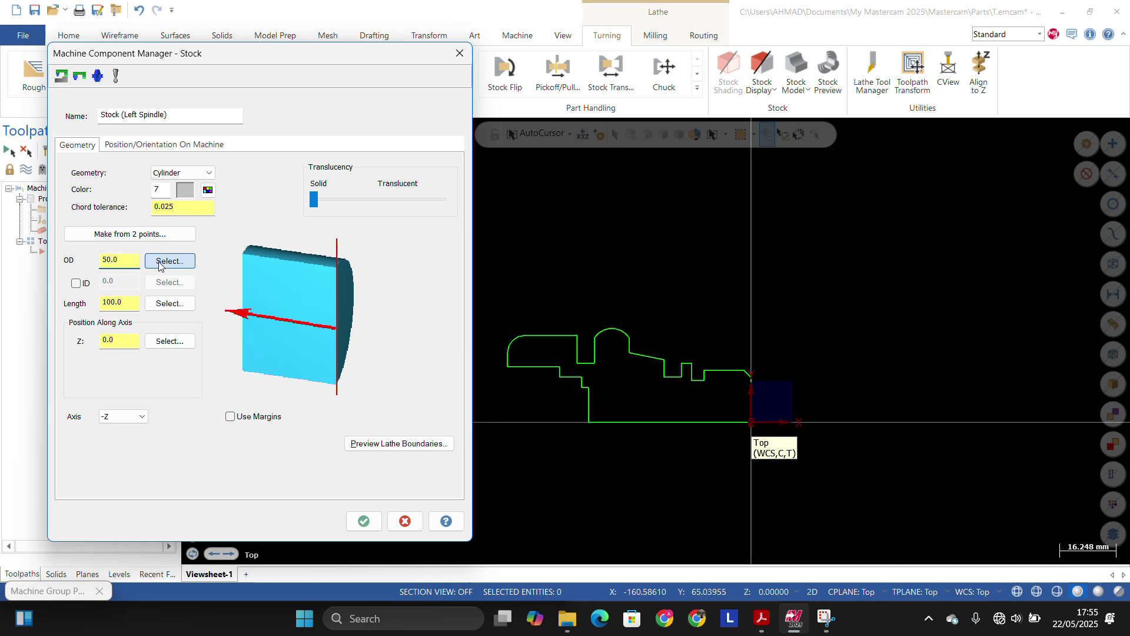
{"action": "scroll", "coordinate": [615, 323], "scroll_direction": "up", "scroll_amount": 3}
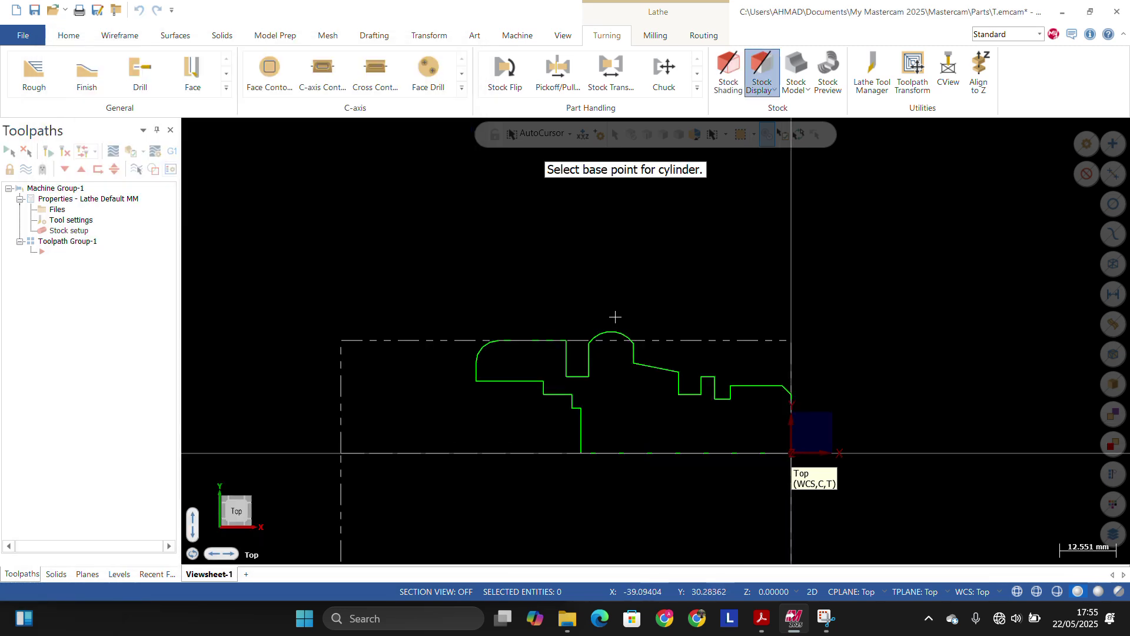
{"action": "scroll", "coordinate": [615, 312], "scroll_direction": "up", "scroll_amount": 1}
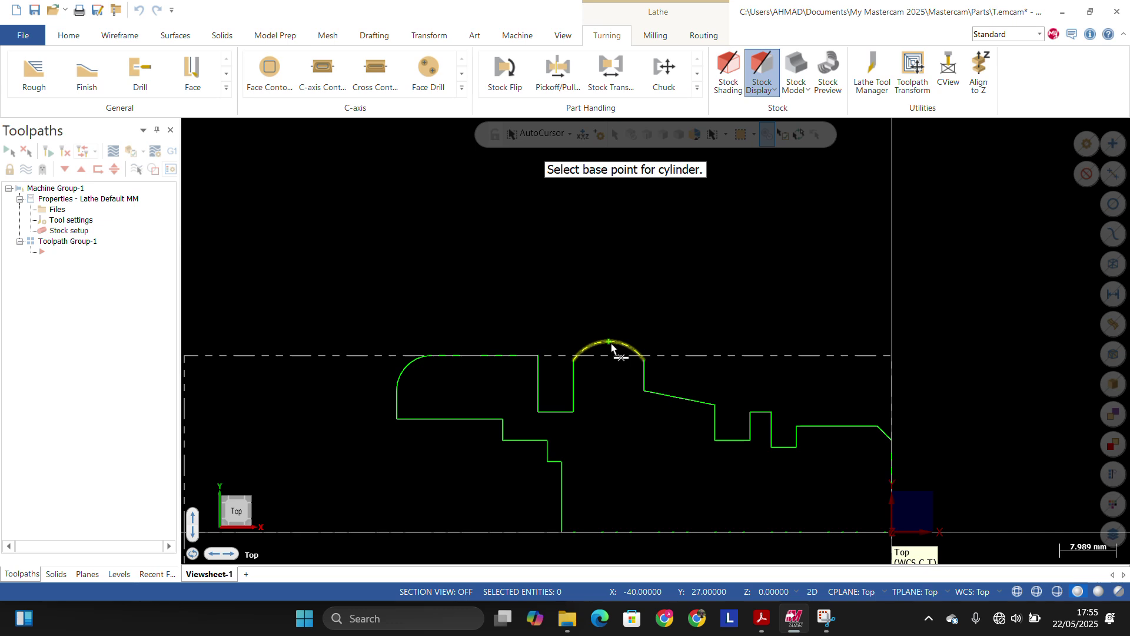
{"action": "scroll", "coordinate": [612, 348], "scroll_direction": "down", "scroll_amount": 1}
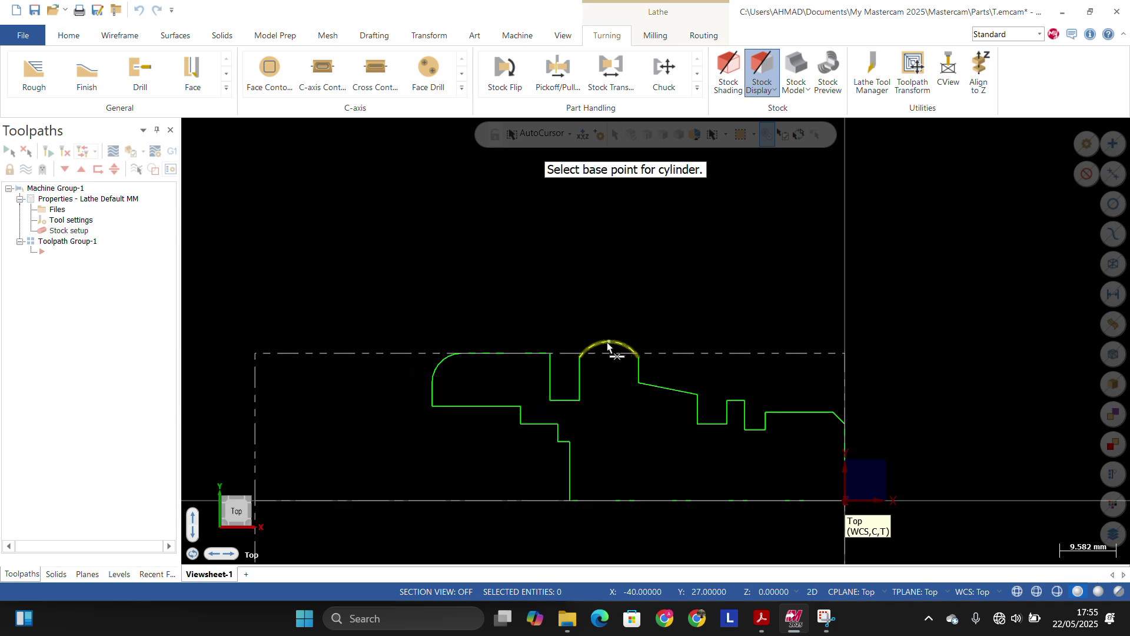
{"action": "left_click", "coordinate": [608, 346]}
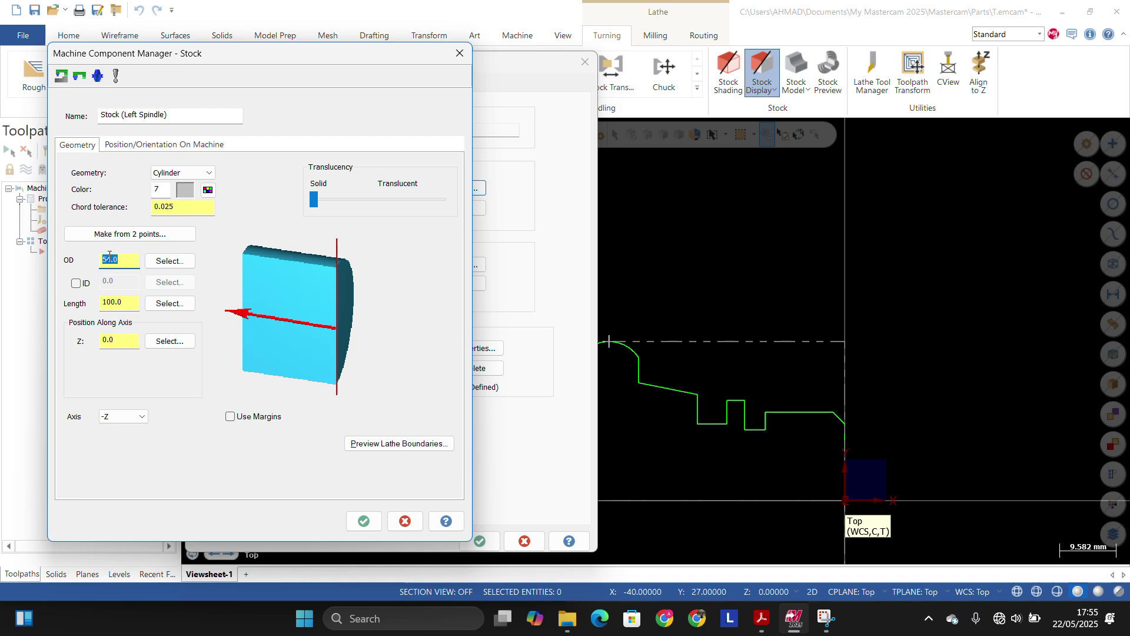
Step: Set the stock's outer diameter to 60 mm and check the section B-B dimensions in the PDF drawing
{"action": "type", "text": "60"}
{"action": "left_click", "coordinate": [765, 624]}
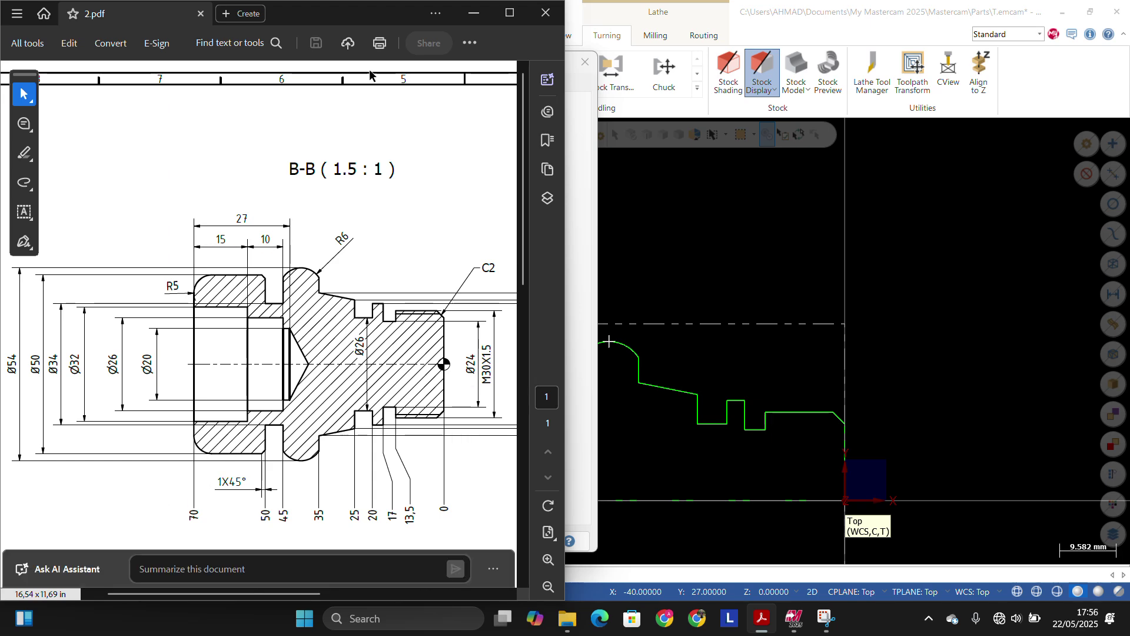
{"action": "left_click_drag", "start_coordinate": [408, 11], "coordinate": [452, 98]}
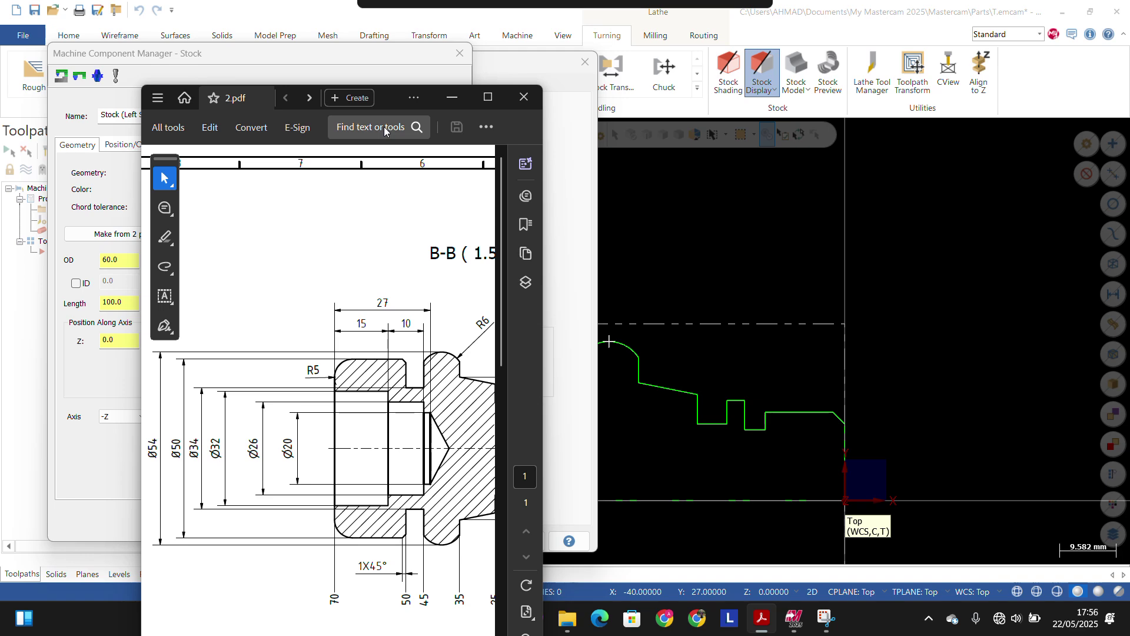
{"action": "left_click", "coordinate": [453, 98]}
Step: Set the stock cylinder's length to 80 mm and its Z position along the axis to 2 mm
{"action": "left_click_drag", "start_coordinate": [134, 302], "coordinate": [63, 326]}
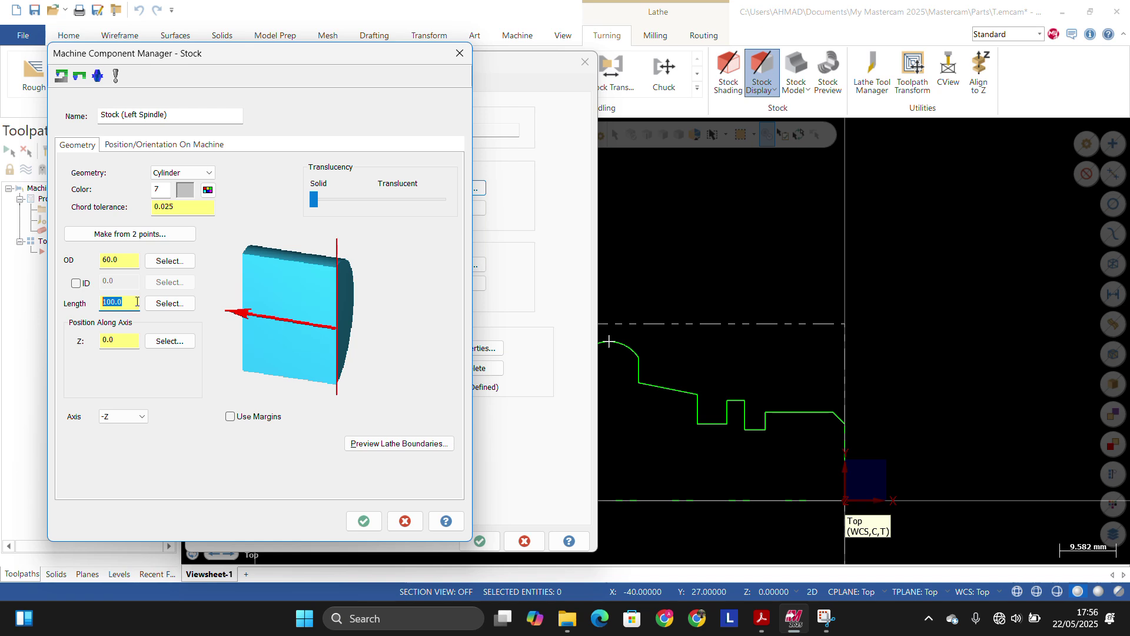
{"action": "type", "text": "80"}
{"action": "key", "text": "Tab"}
{"action": "type", "text": "2"}
{"action": "key", "text": "Return"}
{"action": "left_click", "coordinate": [125, 303]}
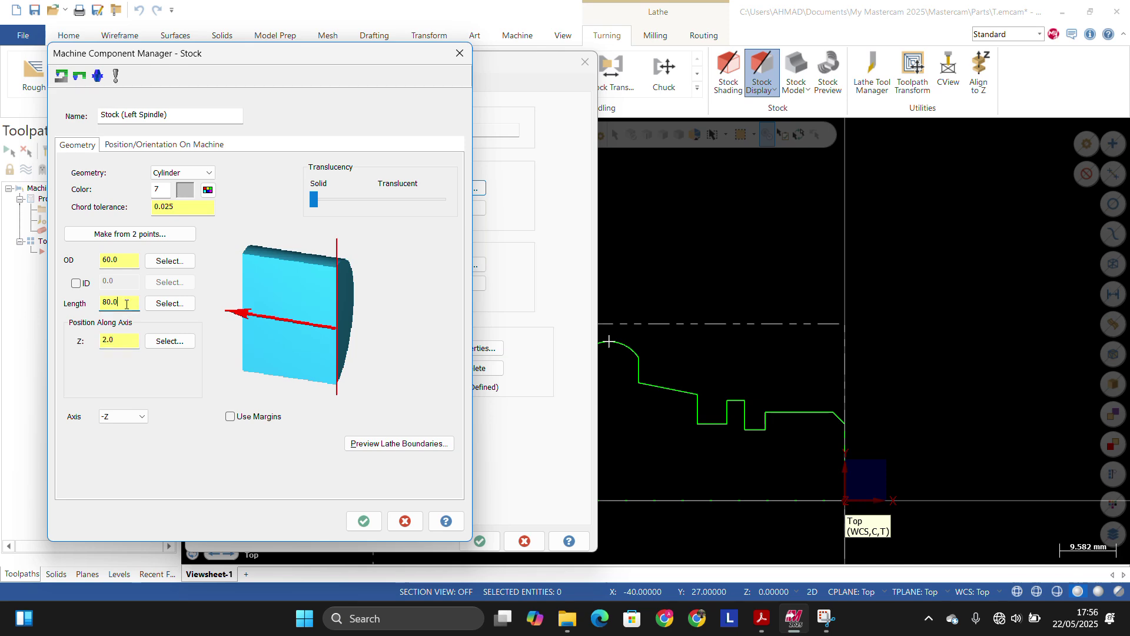
Step: Preview the lathe stock boundaries, examine how they enclose the half-profile, and return to the stock definition
{"action": "left_click", "coordinate": [366, 439]}
{"action": "scroll", "coordinate": [527, 369], "scroll_direction": "down", "scroll_amount": 4}
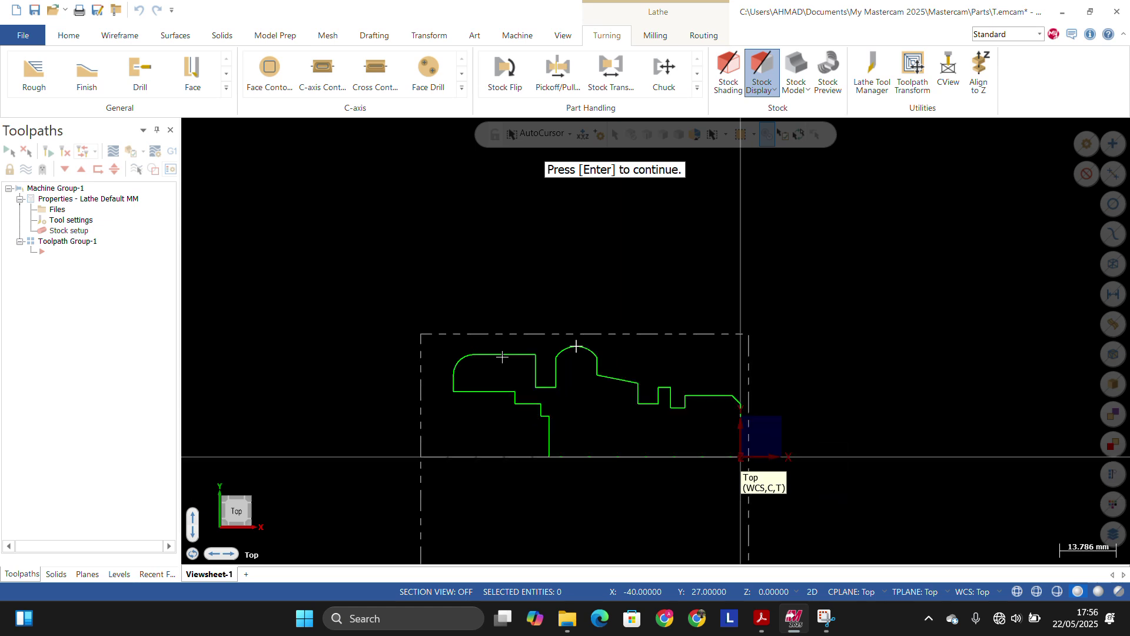
{"action": "scroll", "coordinate": [589, 377], "scroll_direction": "up", "scroll_amount": 2}
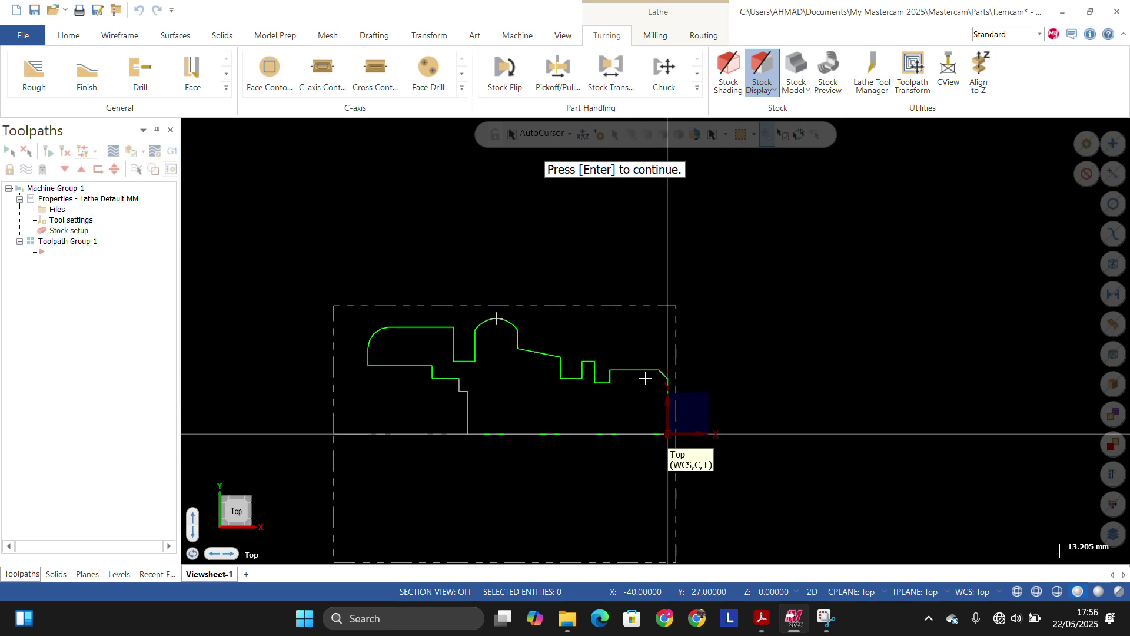
{"action": "scroll", "coordinate": [660, 398], "scroll_direction": "up", "scroll_amount": 3}
{"action": "scroll", "coordinate": [678, 401], "scroll_direction": "down", "scroll_amount": 2}
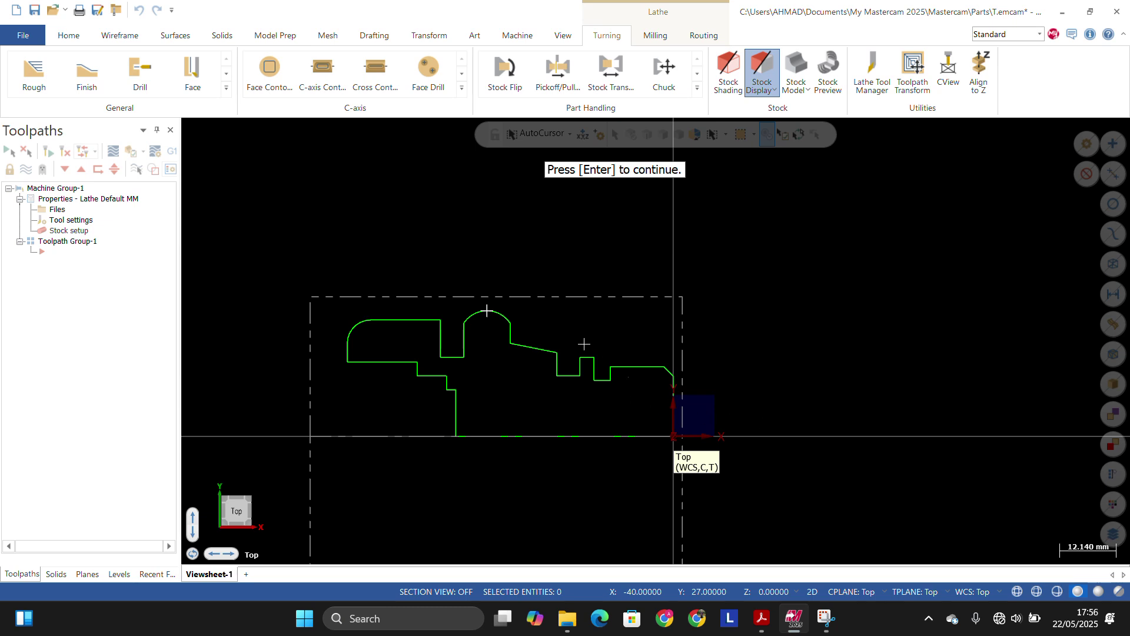
{"action": "scroll", "coordinate": [659, 366], "scroll_direction": "down", "scroll_amount": 2}
{"action": "scroll", "coordinate": [665, 371], "scroll_direction": "up", "scroll_amount": 2}
{"action": "scroll", "coordinate": [671, 371], "scroll_direction": "down", "scroll_amount": 3}
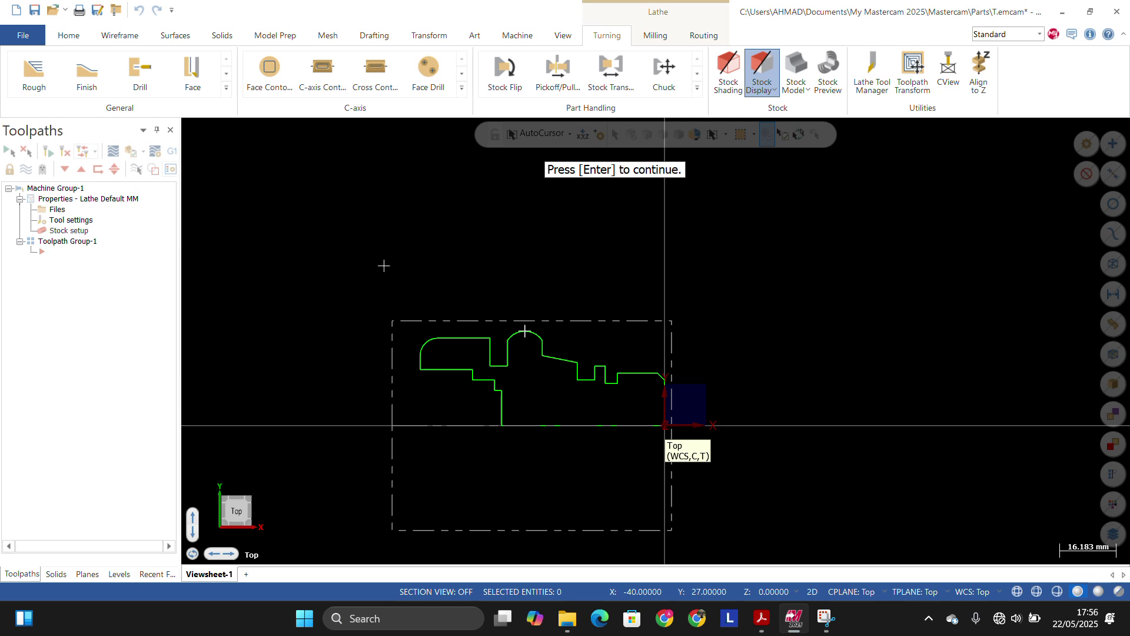
{"action": "key", "text": "Return"}
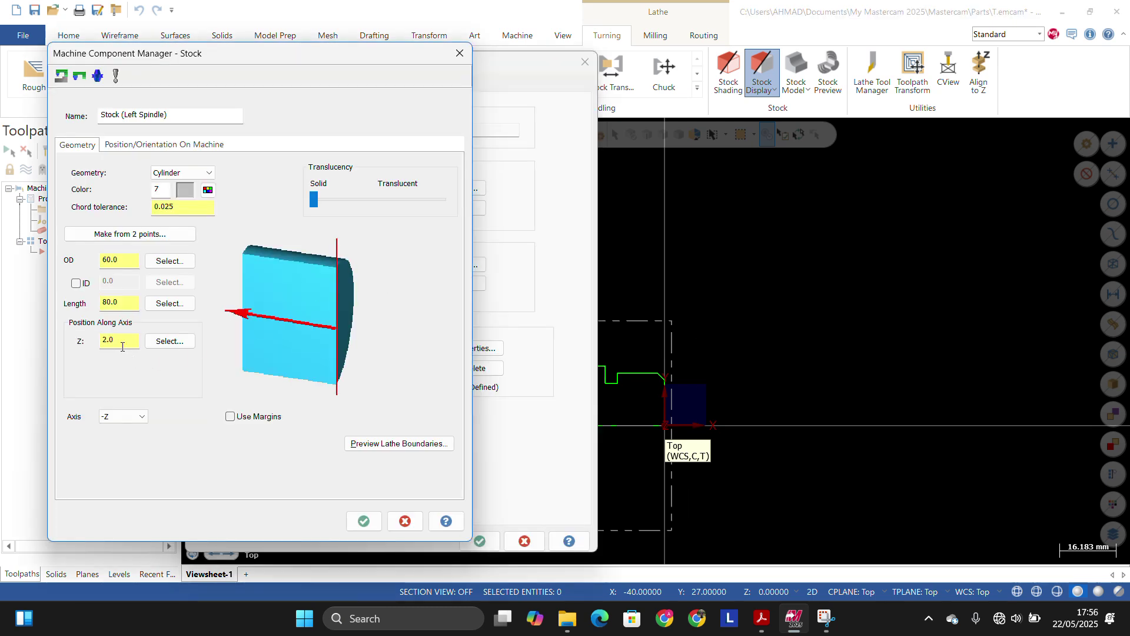
Step: Set the stock's Z position along the axis to 5 mm, preview its lathe boundaries, and accept the stock definition
{"action": "double_click", "coordinate": [122, 344]}
{"action": "type", "text": "5"}
{"action": "left_click", "coordinate": [391, 443]}
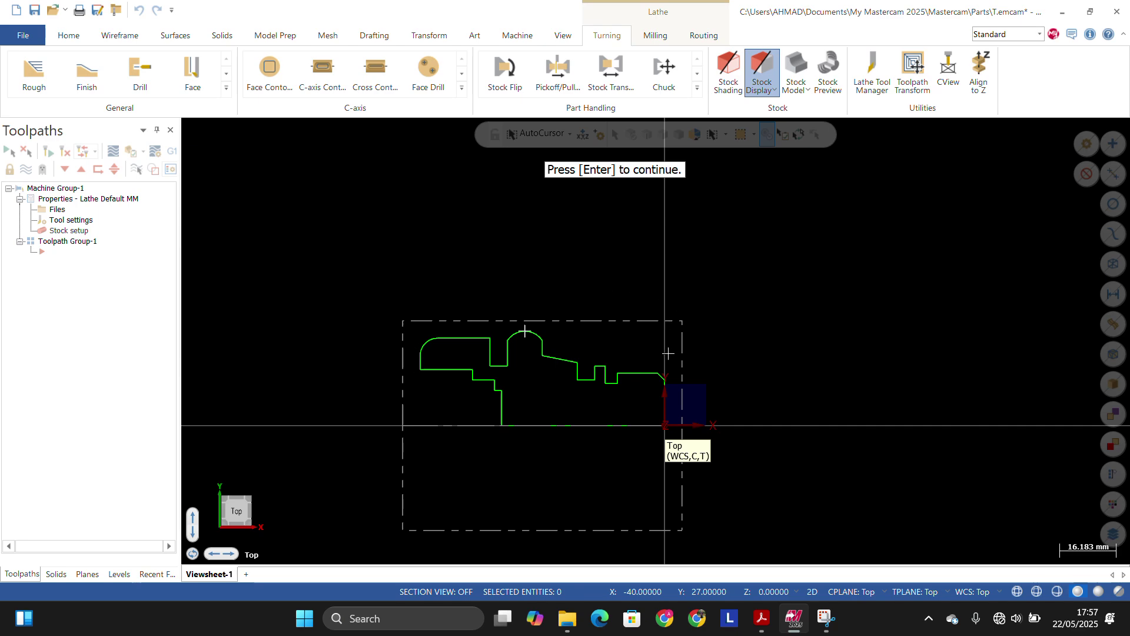
{"action": "key", "text": "Return"}
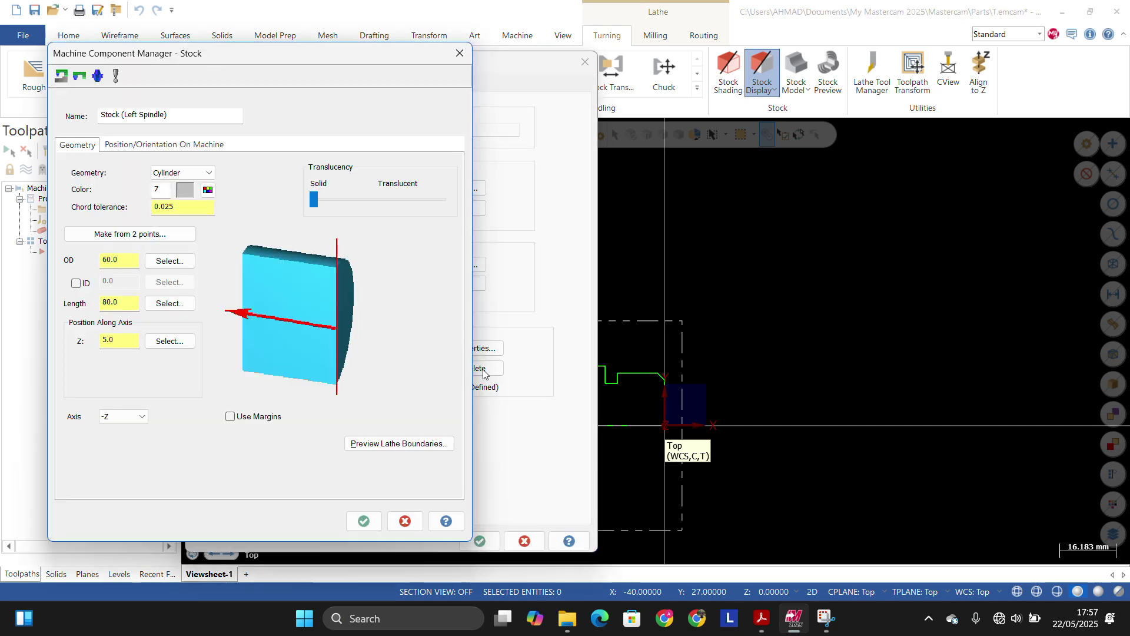
{"action": "left_click", "coordinate": [356, 522]}
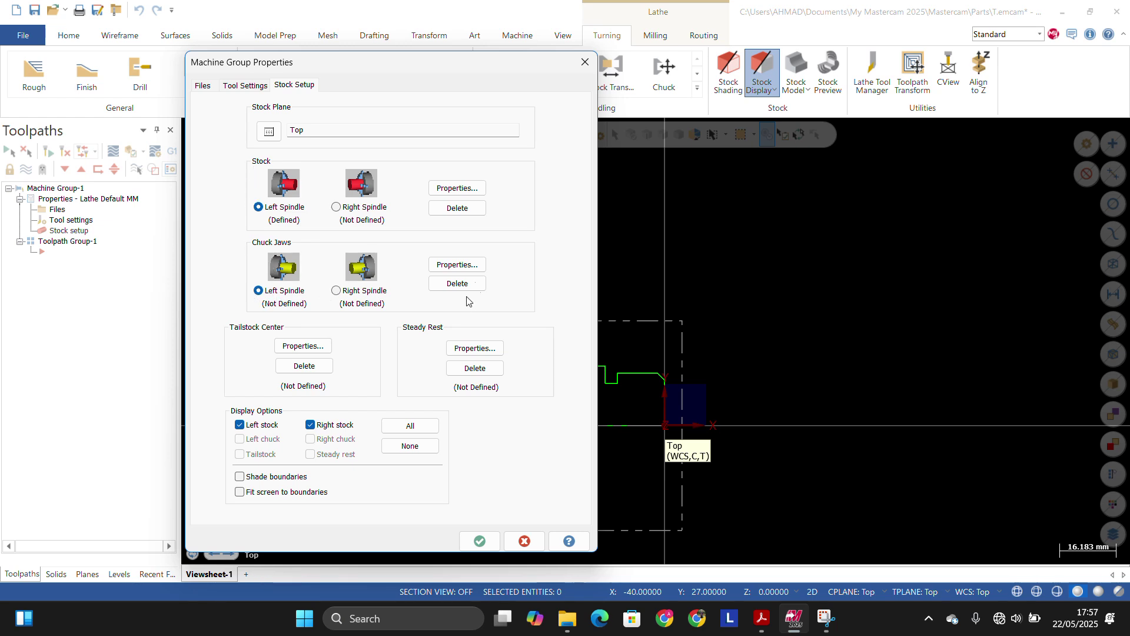
Step: Open the left spindle's chuck jaws definition, review its geometry and position parameters, and preview the jaw boundaries against the stock
{"action": "left_click", "coordinate": [477, 269]}
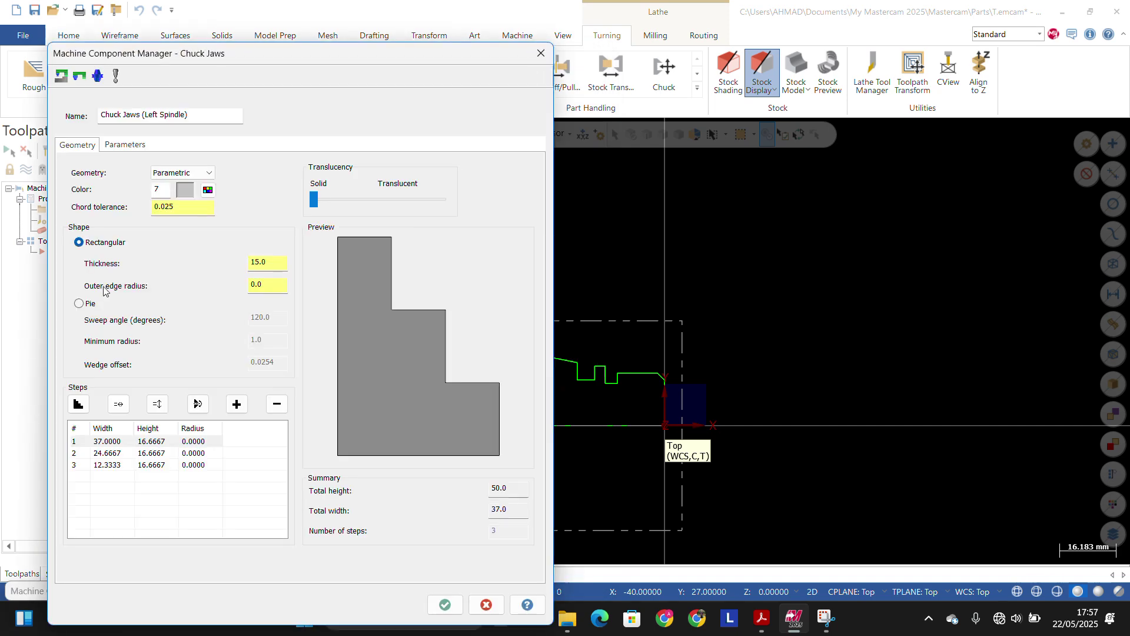
{"action": "left_click_drag", "start_coordinate": [342, 65], "coordinate": [339, 75]}
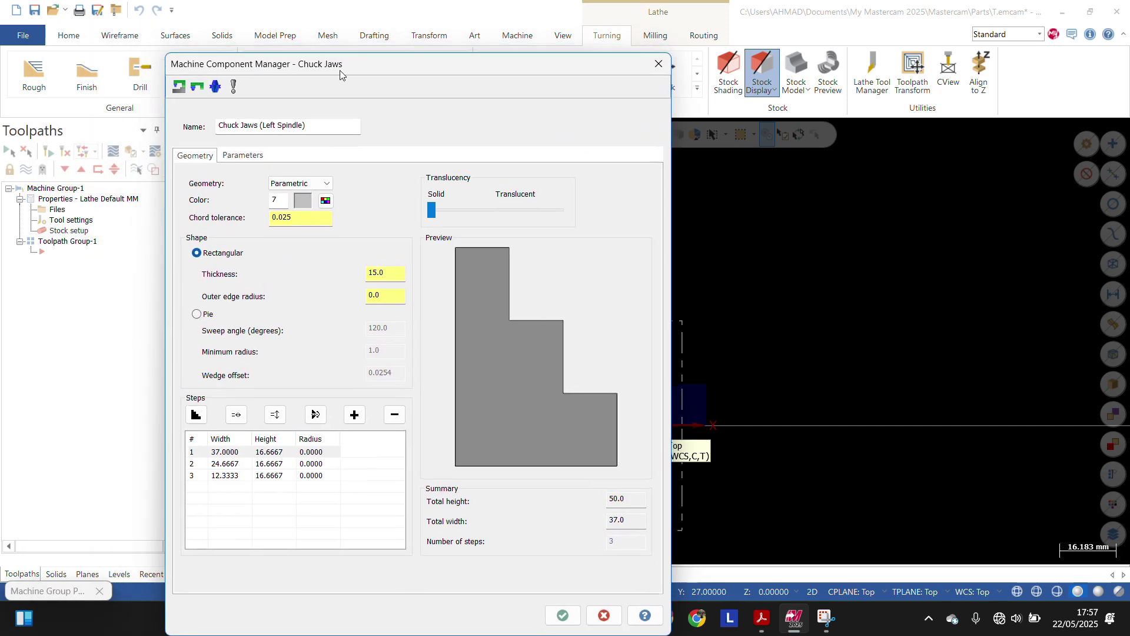
{"action": "left_click", "coordinate": [232, 161]}
{"action": "left_click", "coordinate": [201, 157]}
{"action": "left_click_drag", "start_coordinate": [300, 66], "coordinate": [176, 46]}
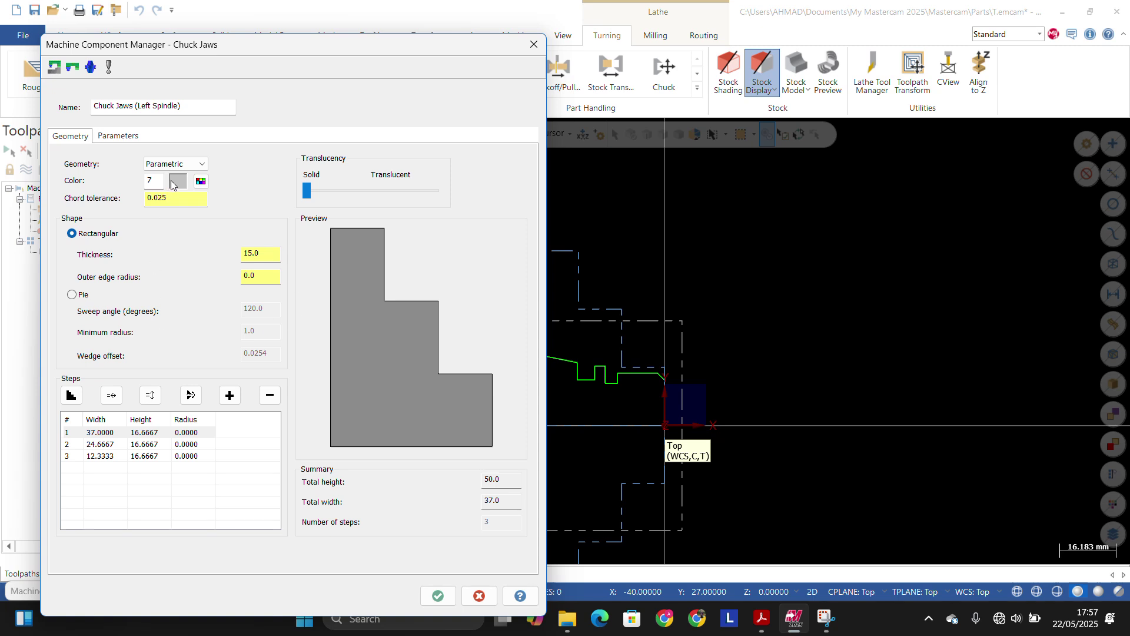
{"action": "left_click", "coordinate": [135, 140]}
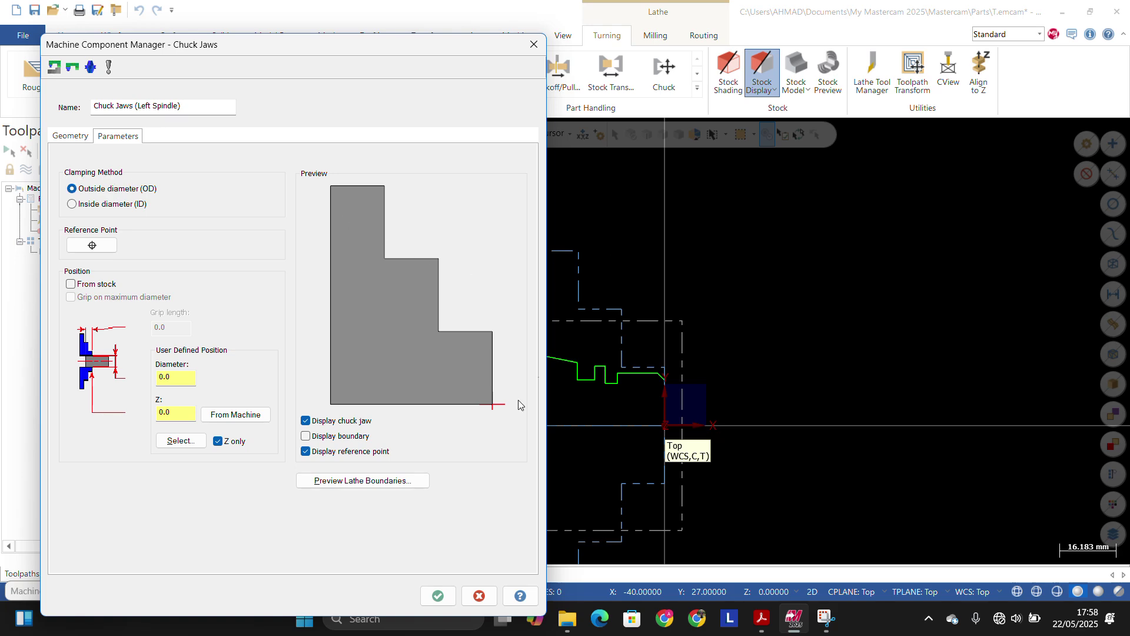
{"action": "left_click", "coordinate": [400, 480]}
{"action": "scroll", "coordinate": [528, 314], "scroll_direction": "down", "scroll_amount": 3}
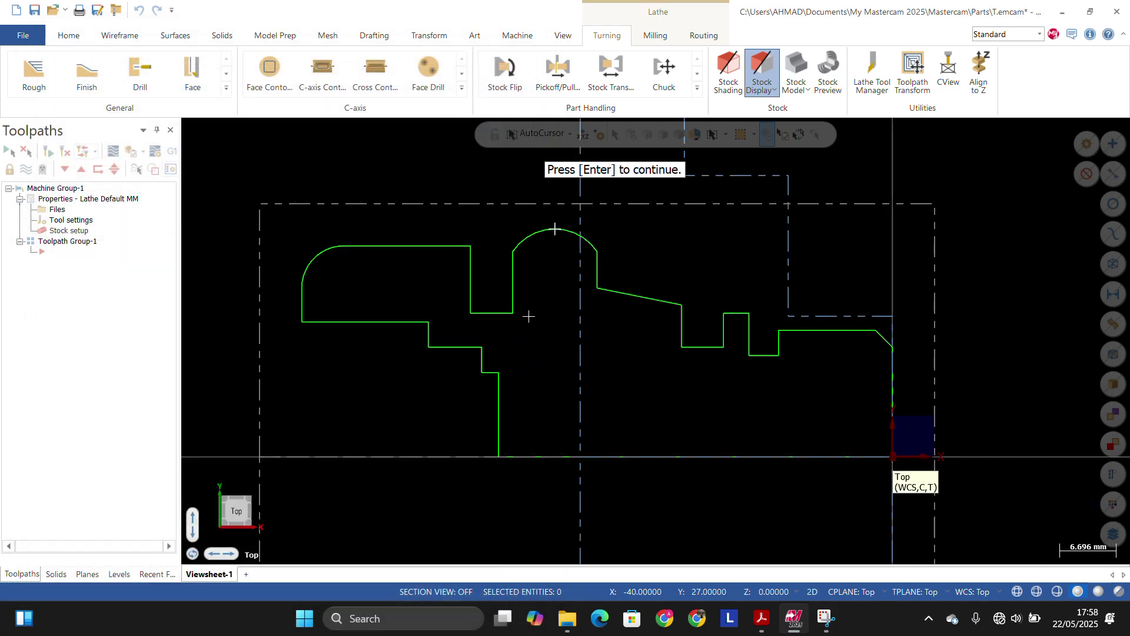
{"action": "key", "text": "Return"}
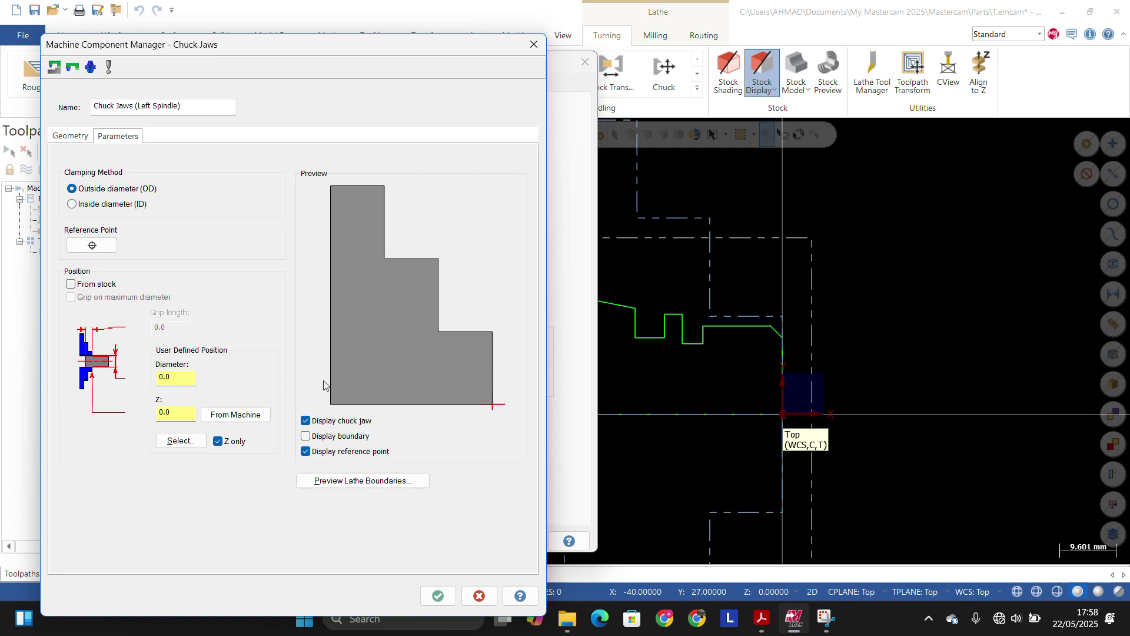
Step: Set the chuck jaws' user-defined position diameter to 60 mm
{"action": "left_click", "coordinate": [181, 377]}
{"action": "left_click", "coordinate": [166, 412]}
{"action": "left_click", "coordinate": [187, 377]}
{"action": "type", "text": "60"}
Step: Pick the chuck jaws' Z position at about -50.63 mm on the stock's upper boundary line
{"action": "left_click", "coordinate": [179, 418]}
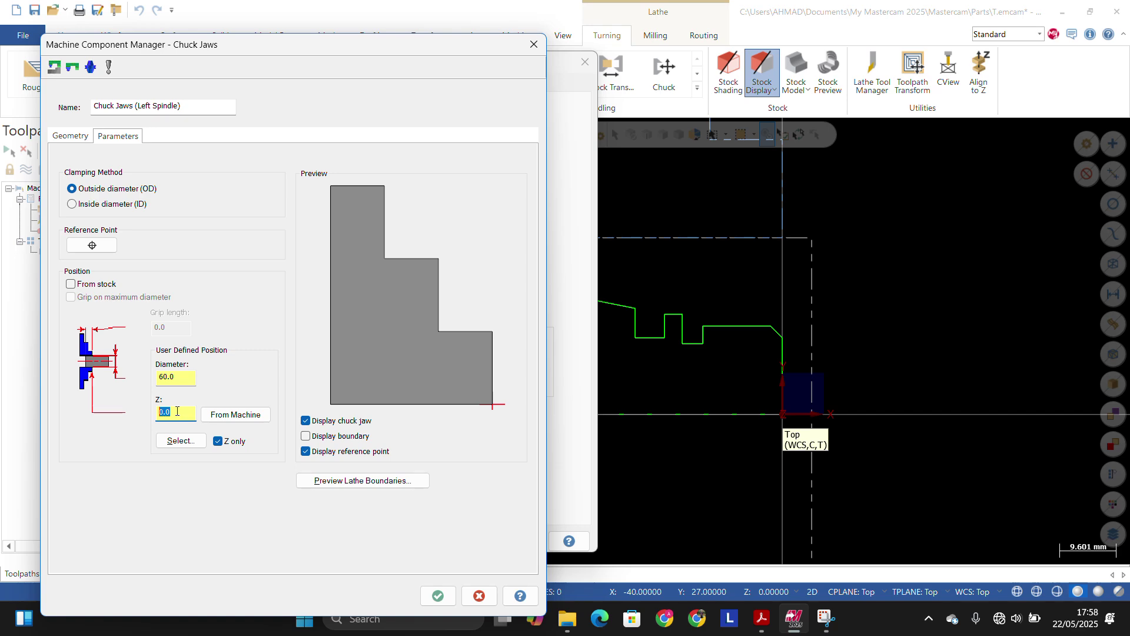
{"action": "left_click", "coordinate": [180, 441]}
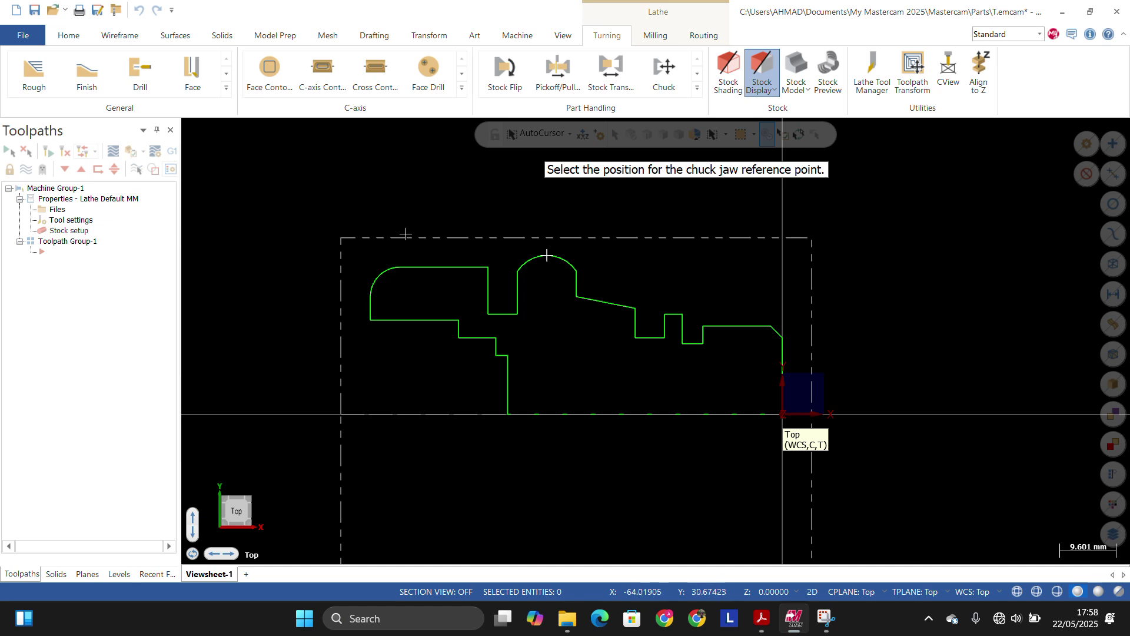
{"action": "scroll", "coordinate": [470, 167], "scroll_direction": "up", "scroll_amount": 2}
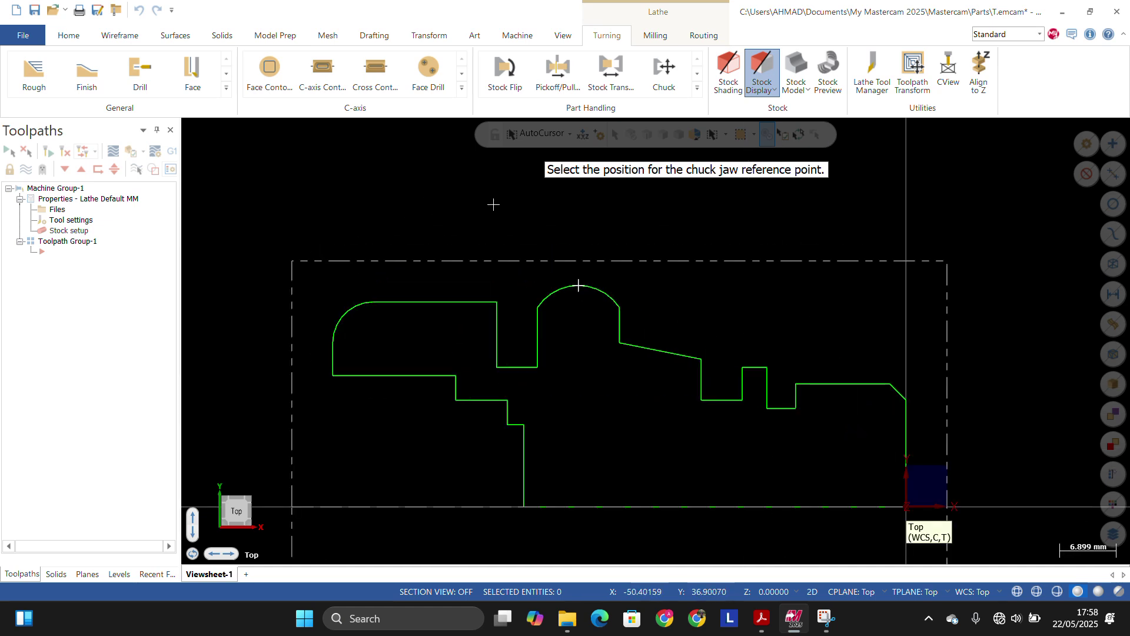
{"action": "scroll", "coordinate": [506, 253], "scroll_direction": "down", "scroll_amount": 2}
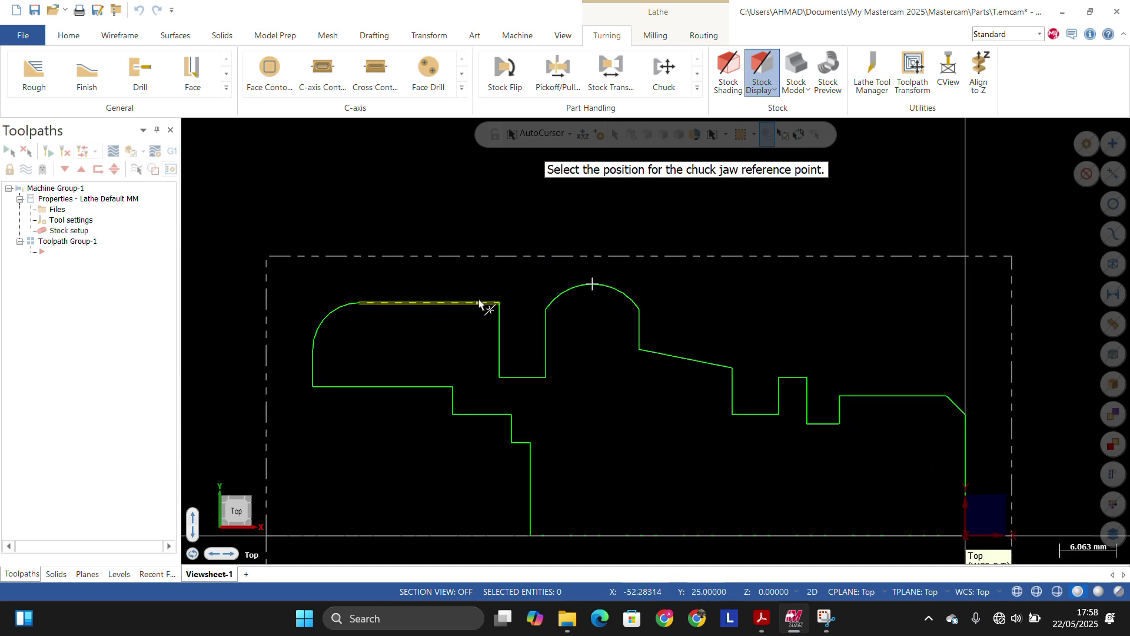
{"action": "scroll", "coordinate": [498, 236], "scroll_direction": "up", "scroll_amount": 2}
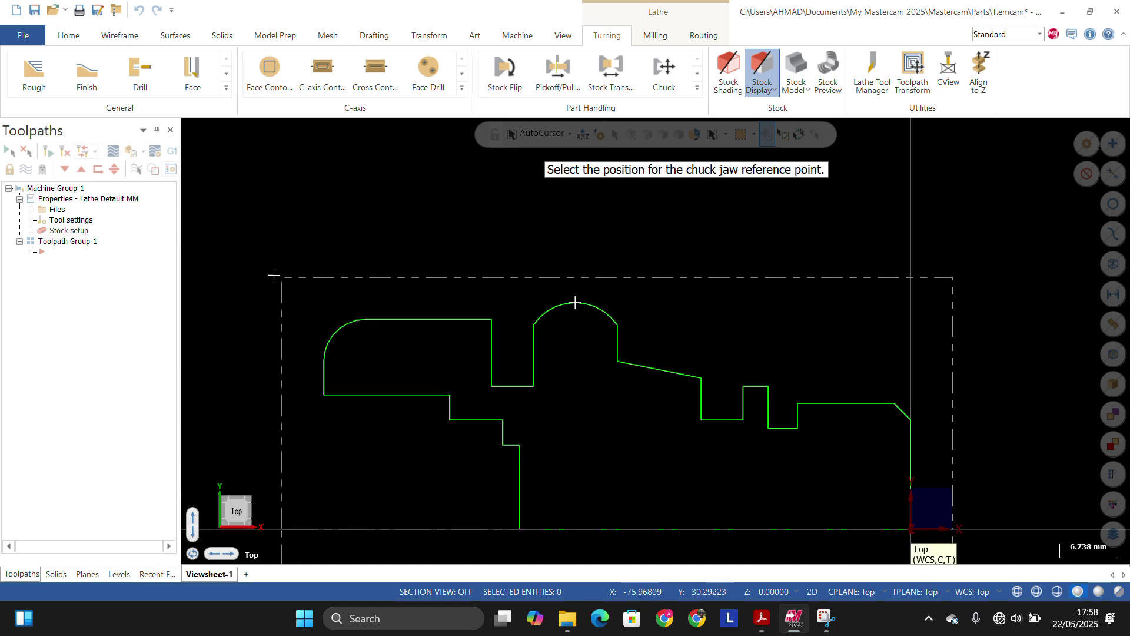
{"action": "left_click", "coordinate": [486, 277]}
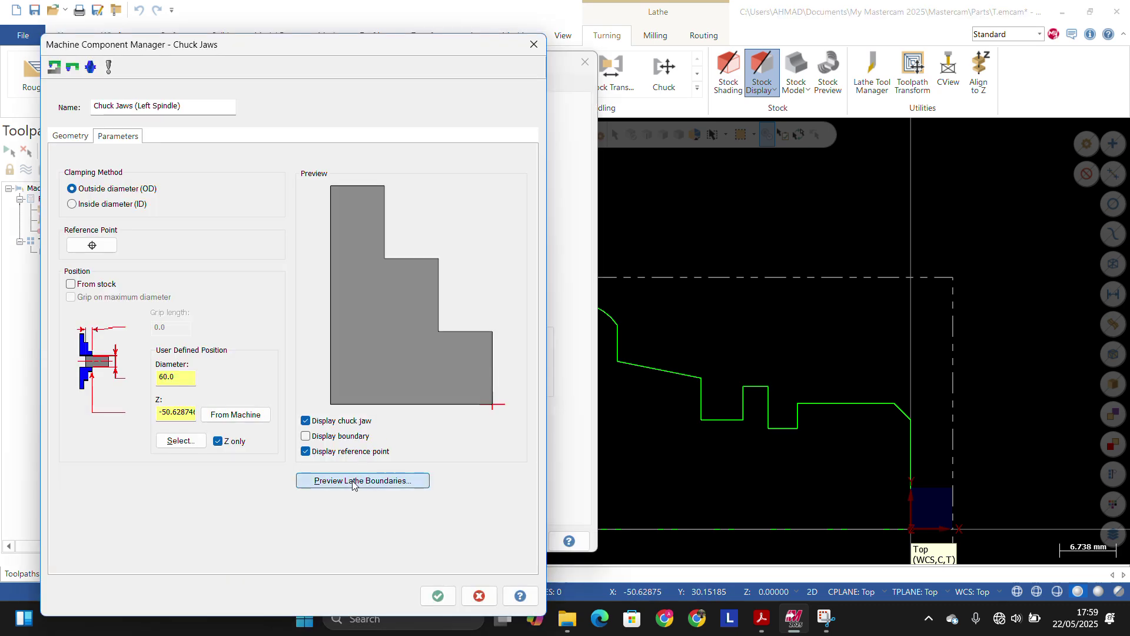
Step: Preview the repositioned chuck jaws' lathe boundaries, and accept the jaw definition and the stock setup
{"action": "left_click", "coordinate": [362, 481]}
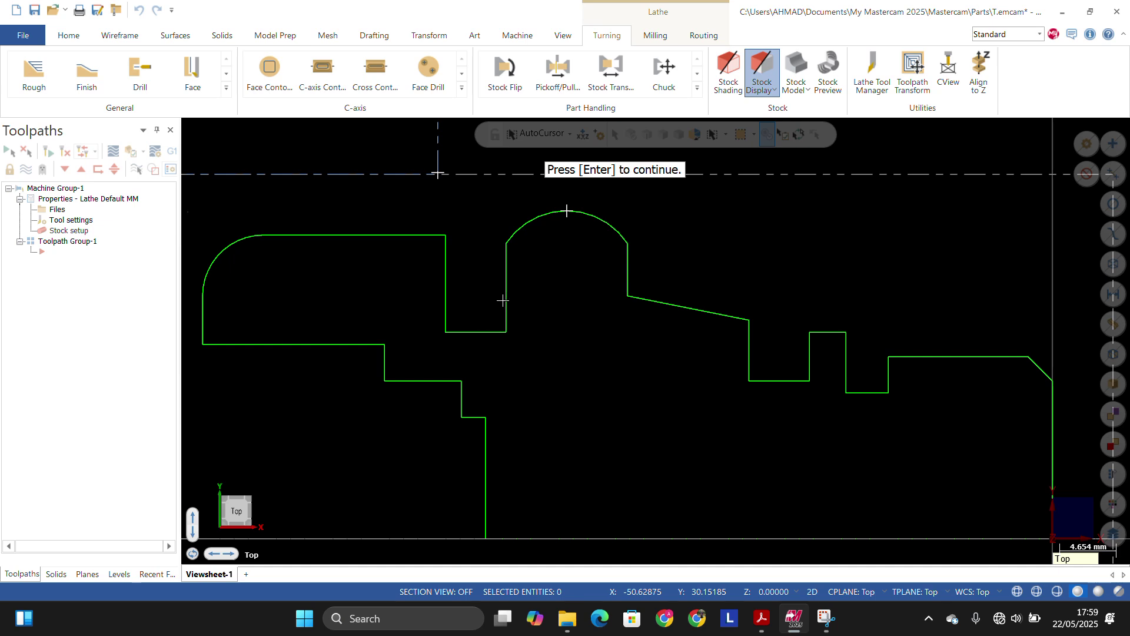
{"action": "scroll", "coordinate": [503, 301], "scroll_direction": "down", "scroll_amount": 10}
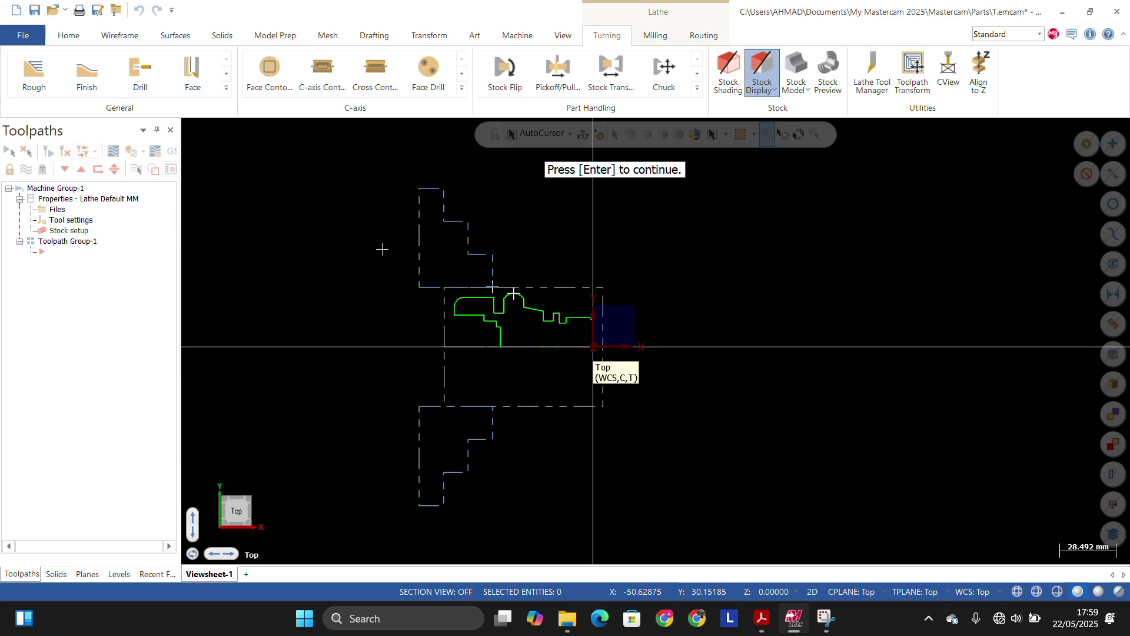
{"action": "key", "text": "Return"}
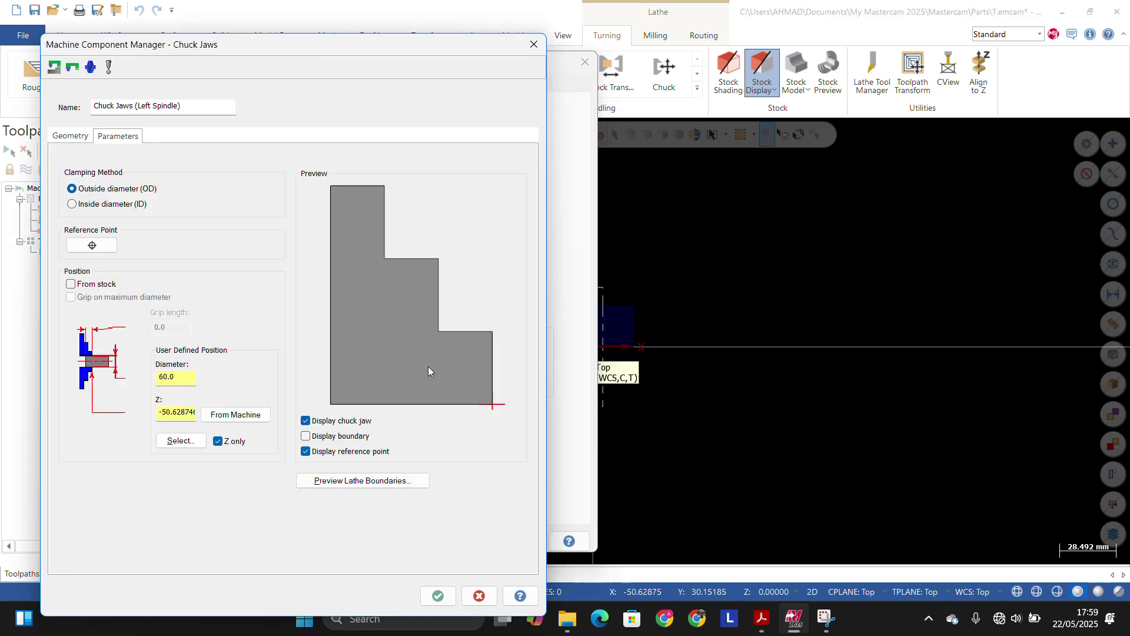
{"action": "left_click", "coordinate": [437, 596]}
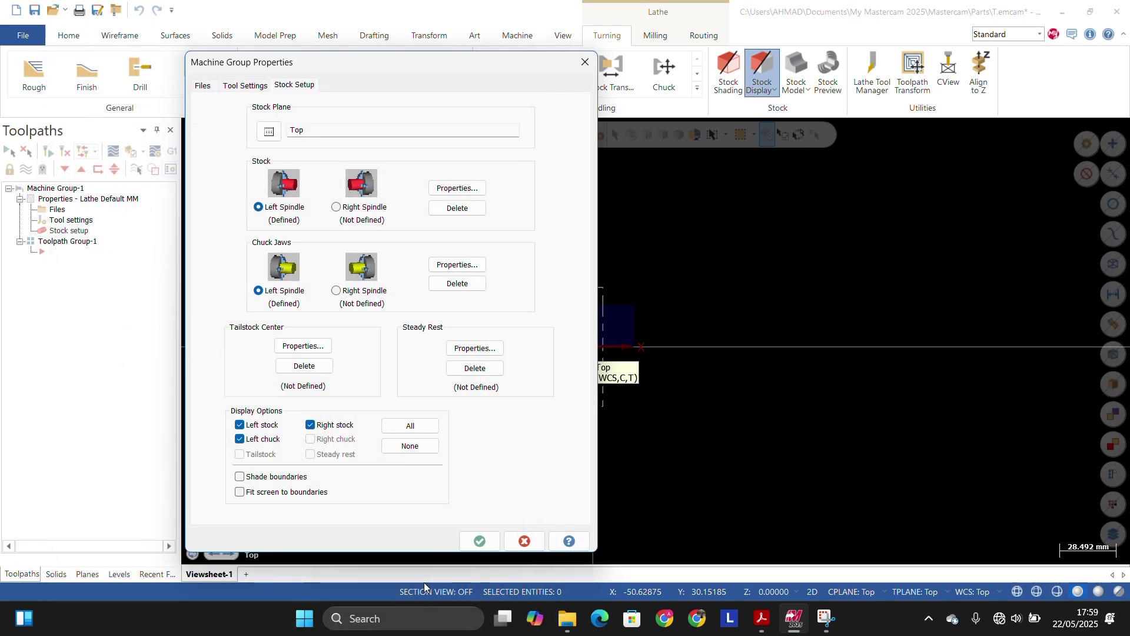
{"action": "left_click", "coordinate": [471, 539]}
Step: Examine the chuck jaw and stock boundaries around the half-profile, including the excess stock at the part's front face
{"action": "scroll", "coordinate": [535, 232], "scroll_direction": "down", "scroll_amount": 1}
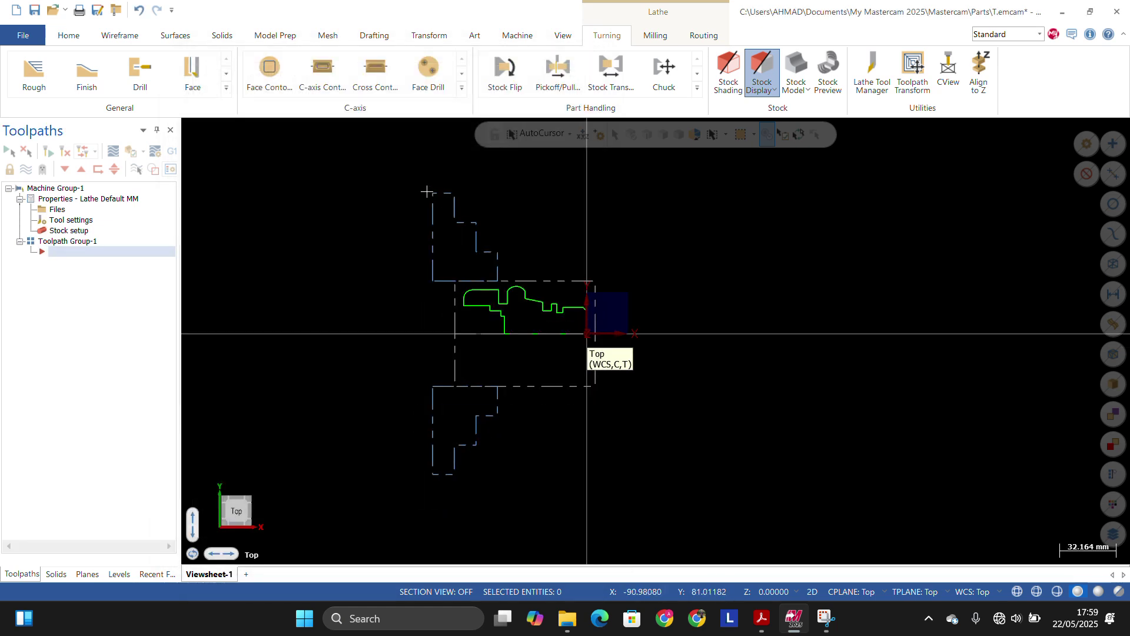
{"action": "scroll", "coordinate": [427, 192], "scroll_direction": "up", "scroll_amount": 1}
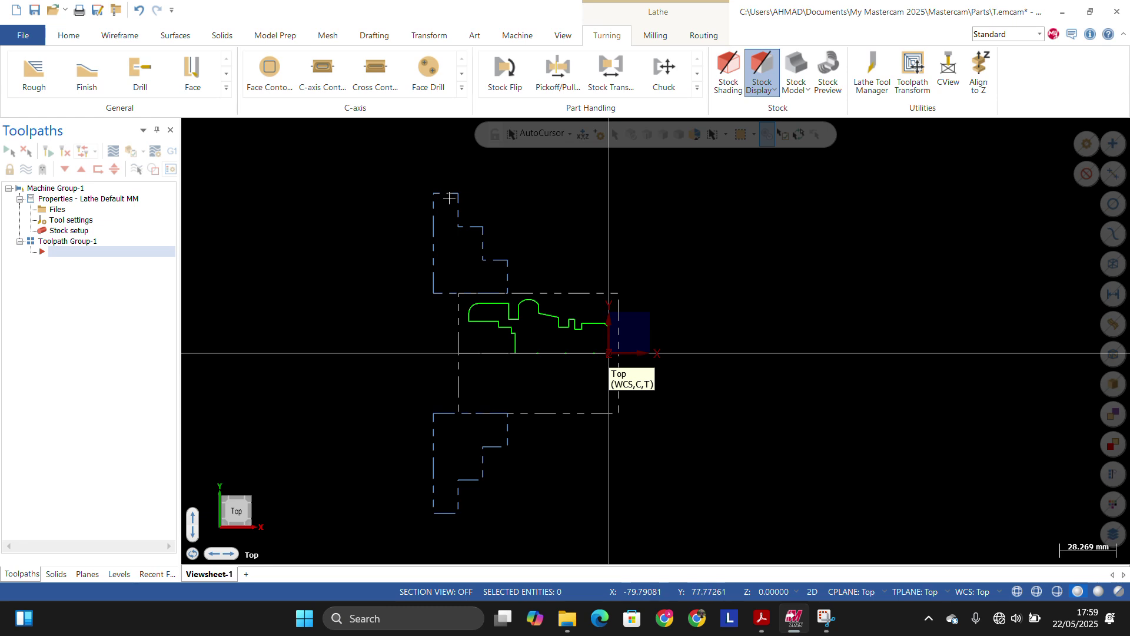
{"action": "scroll", "coordinate": [448, 213], "scroll_direction": "down", "scroll_amount": 1}
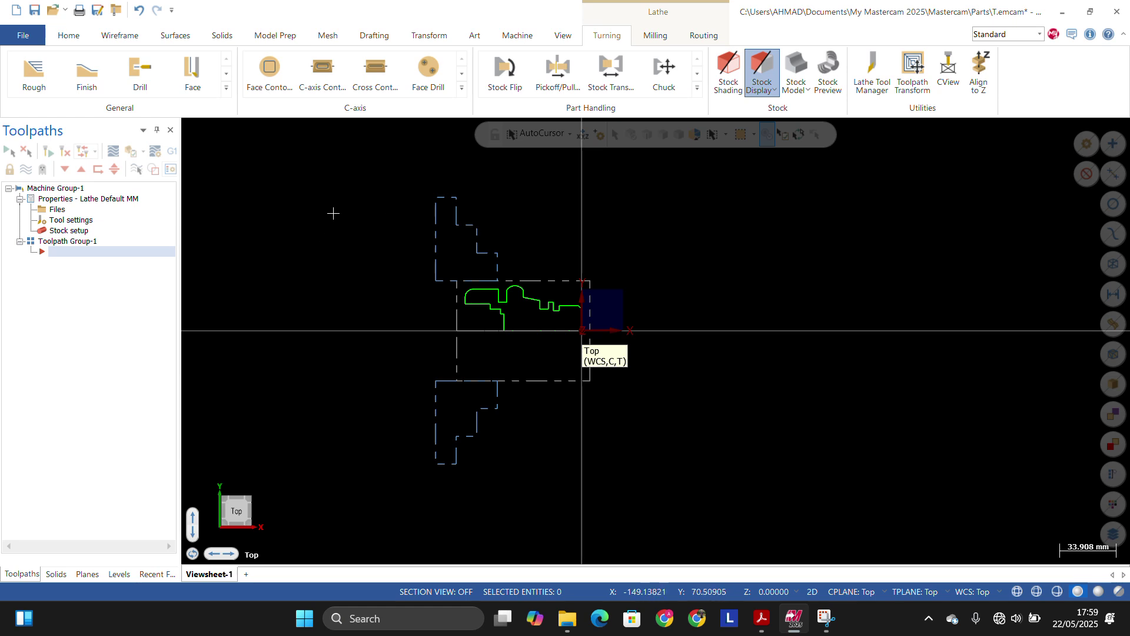
{"action": "scroll", "coordinate": [412, 188], "scroll_direction": "up", "scroll_amount": 1}
{"action": "scroll", "coordinate": [429, 194], "scroll_direction": "down", "scroll_amount": 2}
{"action": "scroll", "coordinate": [518, 198], "scroll_direction": "up", "scroll_amount": 3}
{"action": "scroll", "coordinate": [484, 237], "scroll_direction": "down", "scroll_amount": 3}
{"action": "scroll", "coordinate": [533, 325], "scroll_direction": "up", "scroll_amount": 4}
{"action": "scroll", "coordinate": [579, 327], "scroll_direction": "down", "scroll_amount": 3}
{"action": "scroll", "coordinate": [493, 294], "scroll_direction": "up", "scroll_amount": 1}
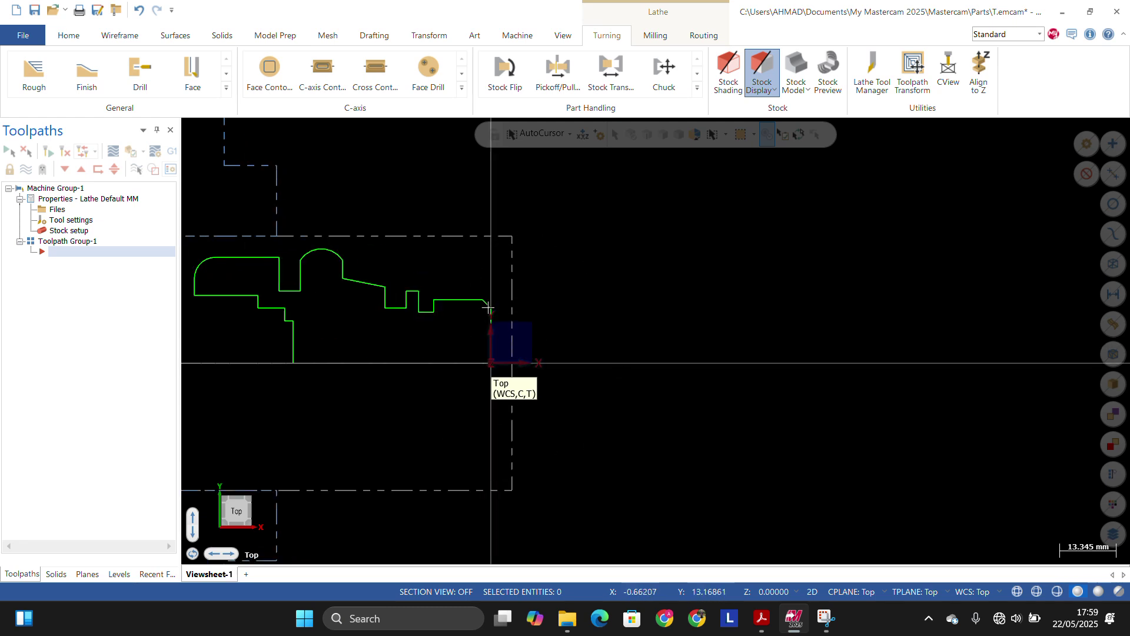
{"action": "scroll", "coordinate": [474, 353], "scroll_direction": "up", "scroll_amount": 2}
{"action": "scroll", "coordinate": [482, 341], "scroll_direction": "up", "scroll_amount": 1}
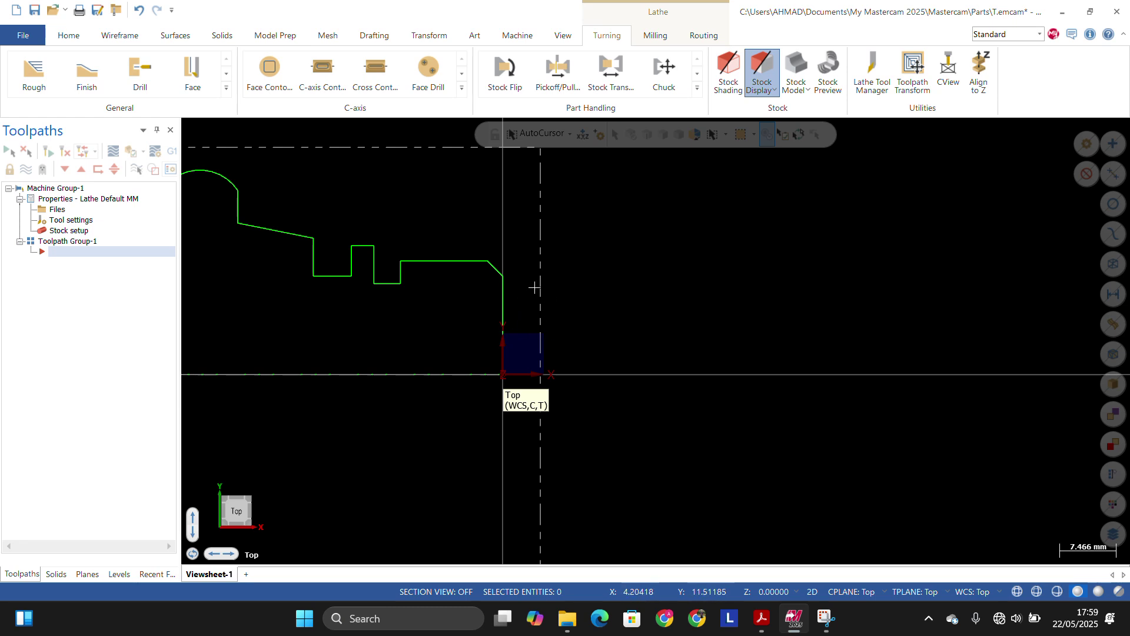
{"action": "scroll", "coordinate": [541, 288], "scroll_direction": "down", "scroll_amount": 1}
{"action": "scroll", "coordinate": [540, 289], "scroll_direction": "down", "scroll_amount": 2}
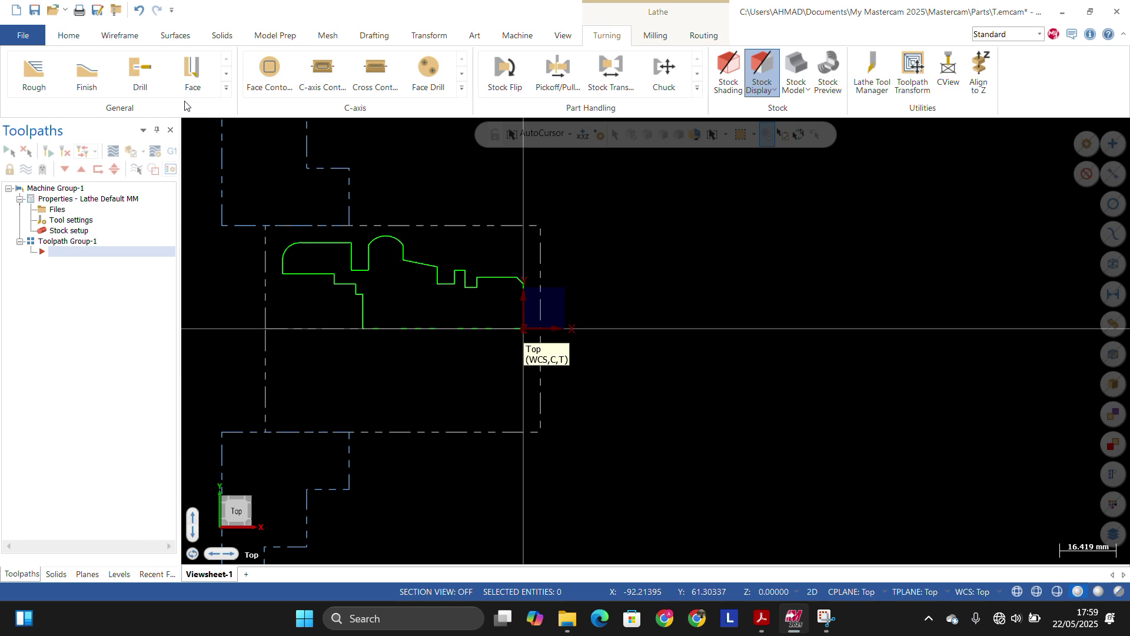
Step: Create a lathe Face toolpath and select the T0101 R0.8 OD rough right 80-degree tool
{"action": "left_click", "coordinate": [225, 90]}
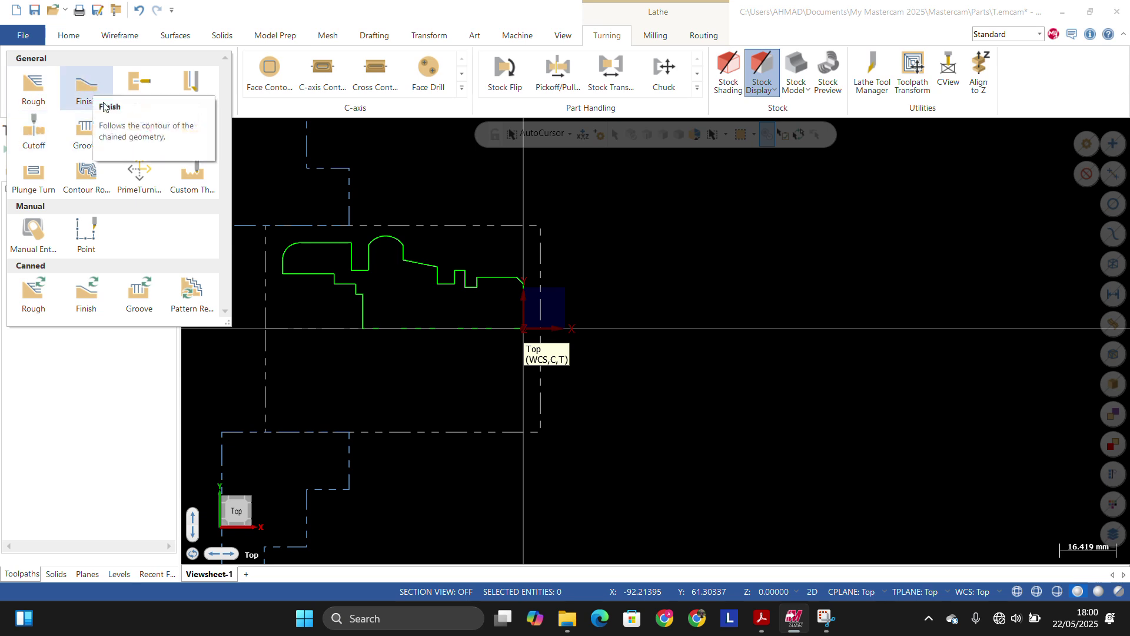
{"action": "left_click", "coordinate": [194, 88]}
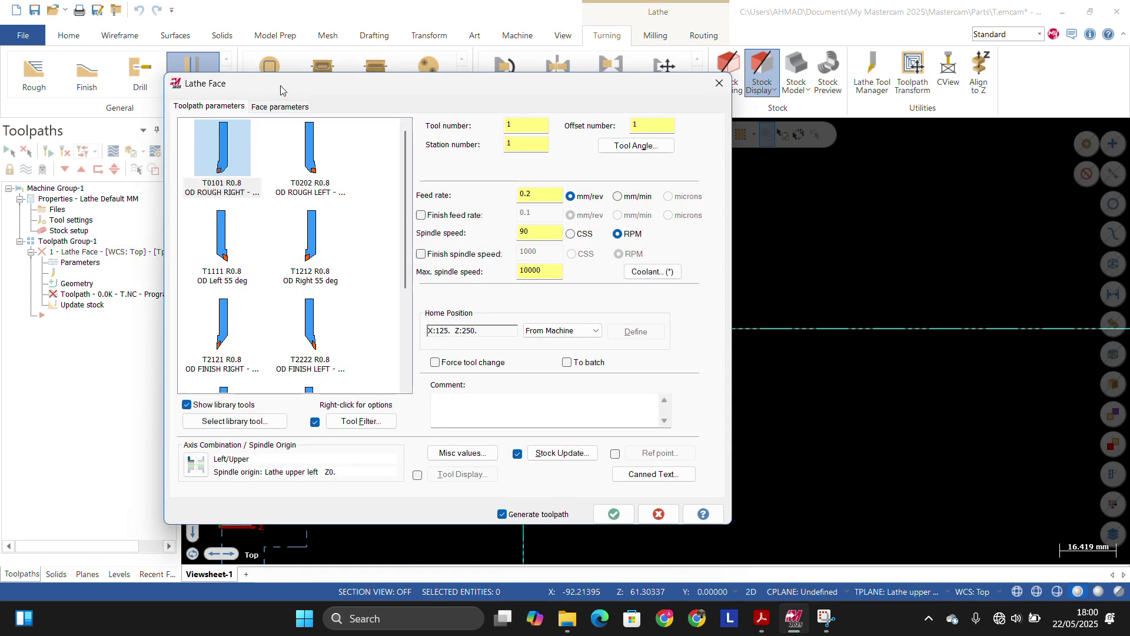
{"action": "left_click_drag", "start_coordinate": [281, 92], "coordinate": [287, 75]}
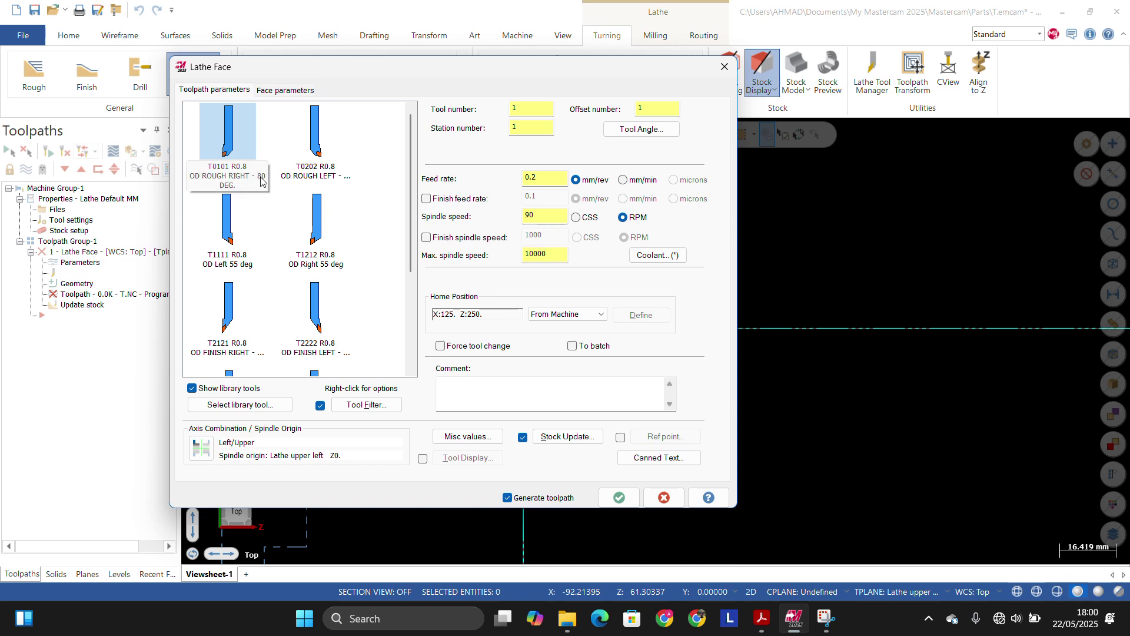
{"action": "left_click", "coordinate": [212, 132]}
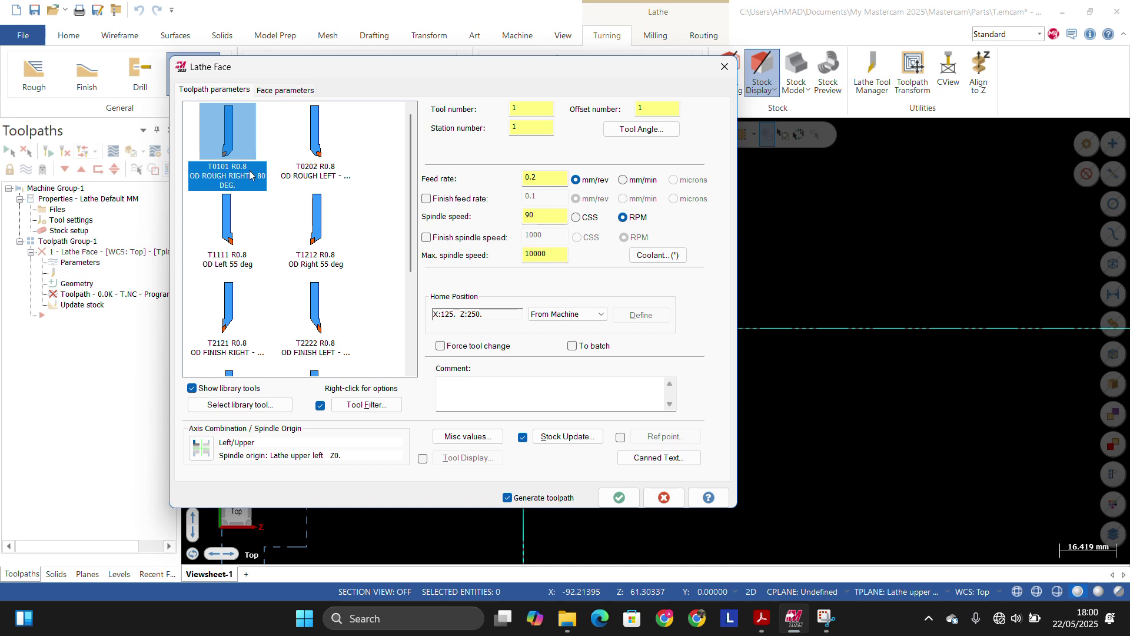
Step: Set the facing spindle speed to 1500 RPM and the maximum spindle speed to 2000
{"action": "left_click", "coordinate": [534, 110]}
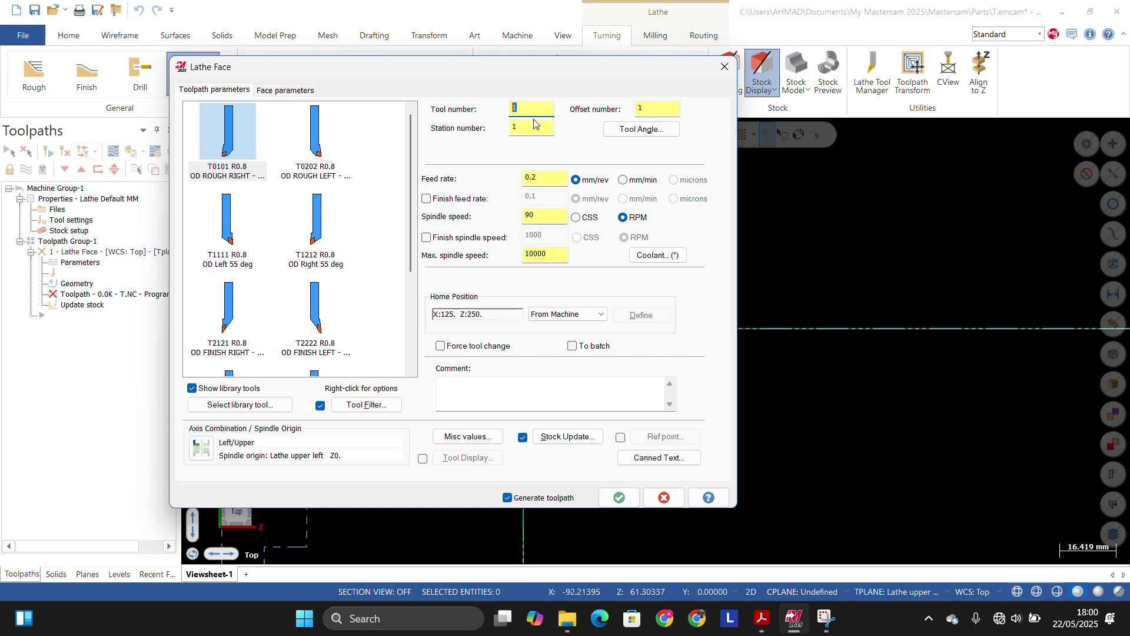
{"action": "key", "text": "Tab"}
{"action": "left_click", "coordinate": [545, 179]}
{"action": "left_click_drag", "start_coordinate": [539, 217], "coordinate": [515, 218]}
{"action": "type", "text": "1500"}
{"action": "left_click", "coordinate": [622, 218]}
{"action": "double_click", "coordinate": [552, 255]}
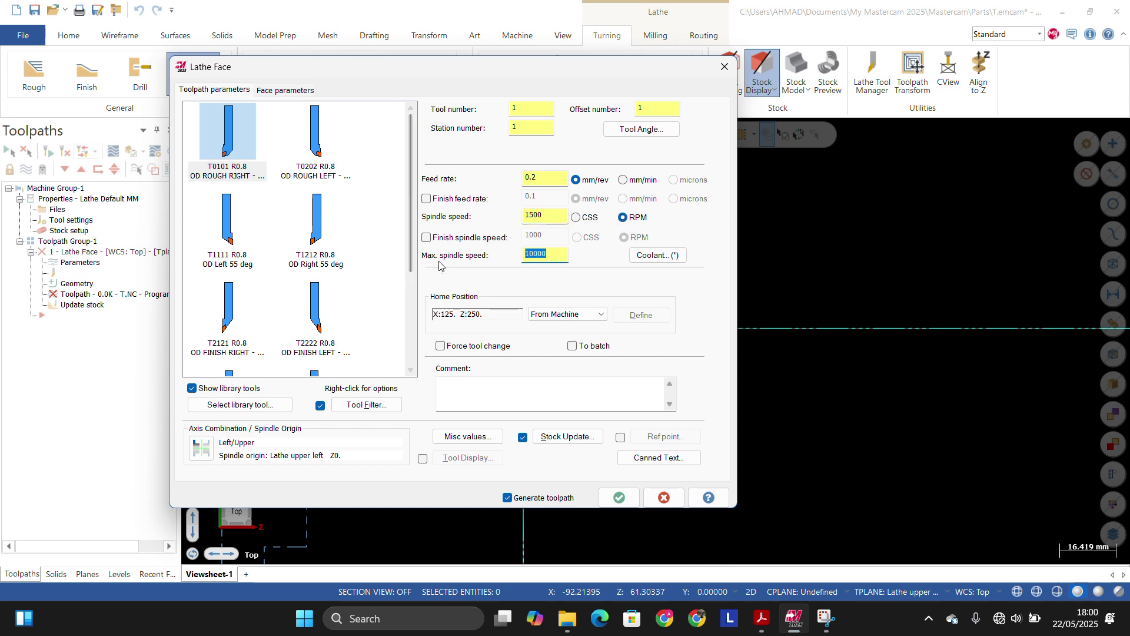
{"action": "type", "text": "2000"}
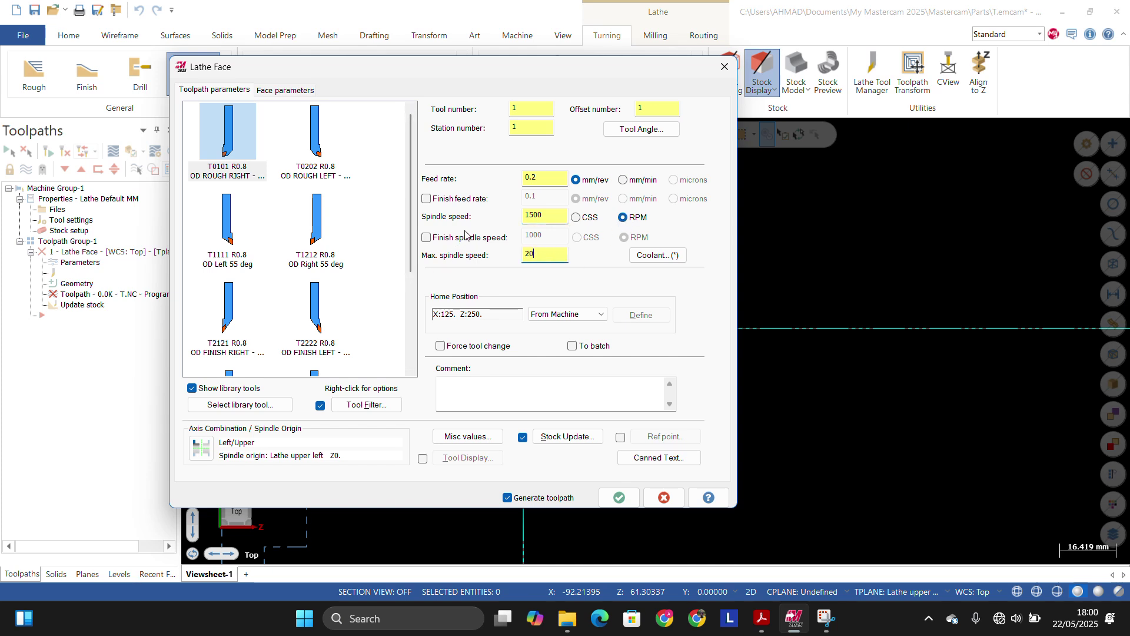
Step: Adjust the face toolpath's coolant setting and confirm it
{"action": "left_click", "coordinate": [654, 255]}
{"action": "left_click", "coordinate": [173, 181]}
{"action": "left_click", "coordinate": [176, 189]}
{"action": "left_click", "coordinate": [186, 391]}
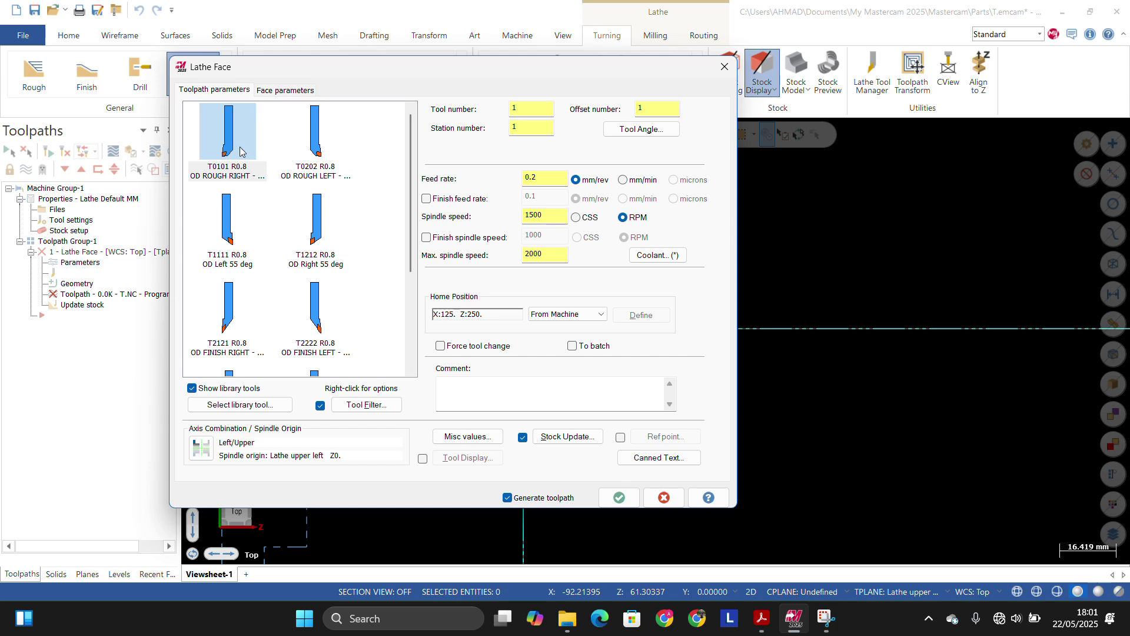
Step: Enable the rough stepover of 2.0 mm in the face toolpath's parameters
{"action": "left_click", "coordinate": [272, 91]}
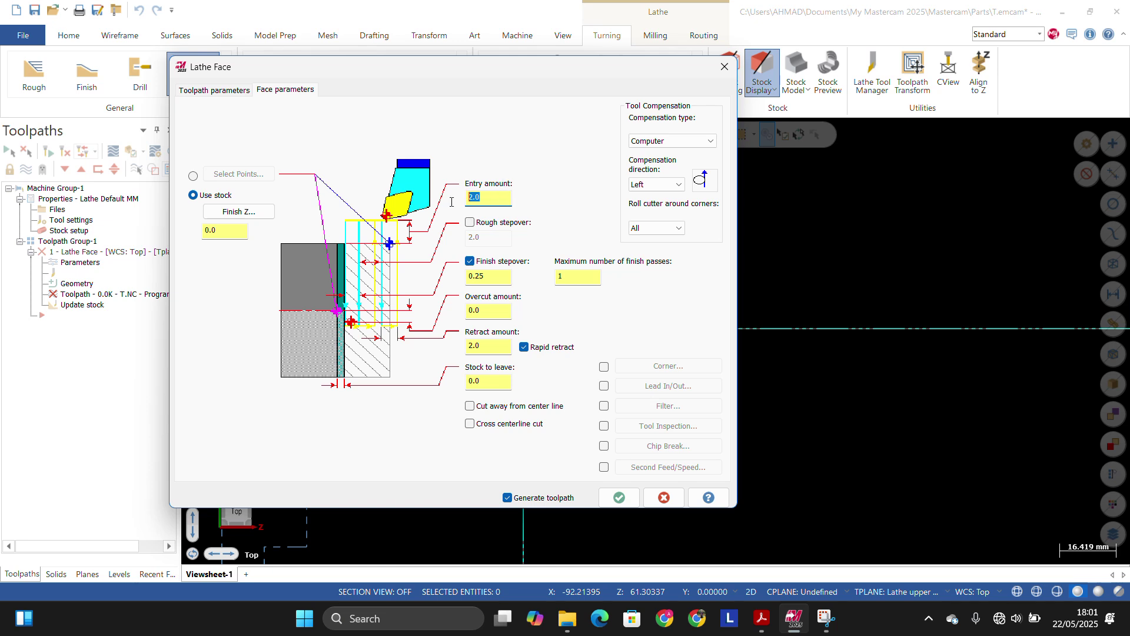
{"action": "left_click", "coordinate": [498, 200]}
{"action": "double_click", "coordinate": [486, 199]}
{"action": "left_click", "coordinate": [471, 223]}
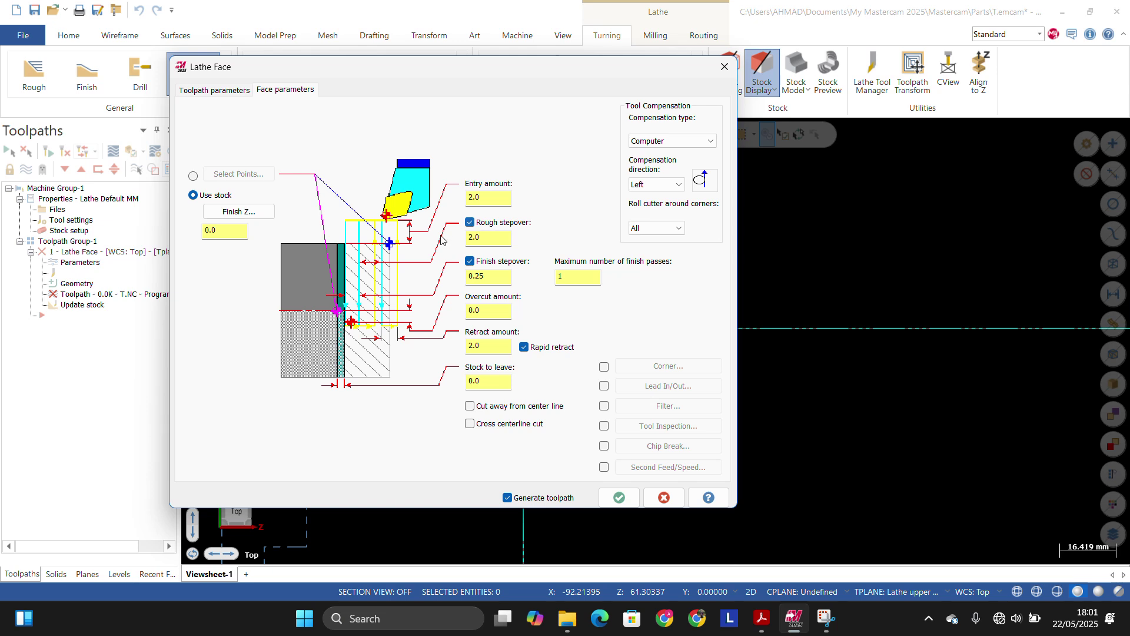
{"action": "left_click_drag", "start_coordinate": [495, 239], "coordinate": [457, 245]}
{"action": "left_click", "coordinate": [485, 233]}
{"action": "left_click_drag", "start_coordinate": [494, 239], "coordinate": [446, 252]}
{"action": "left_click", "coordinate": [497, 280]}
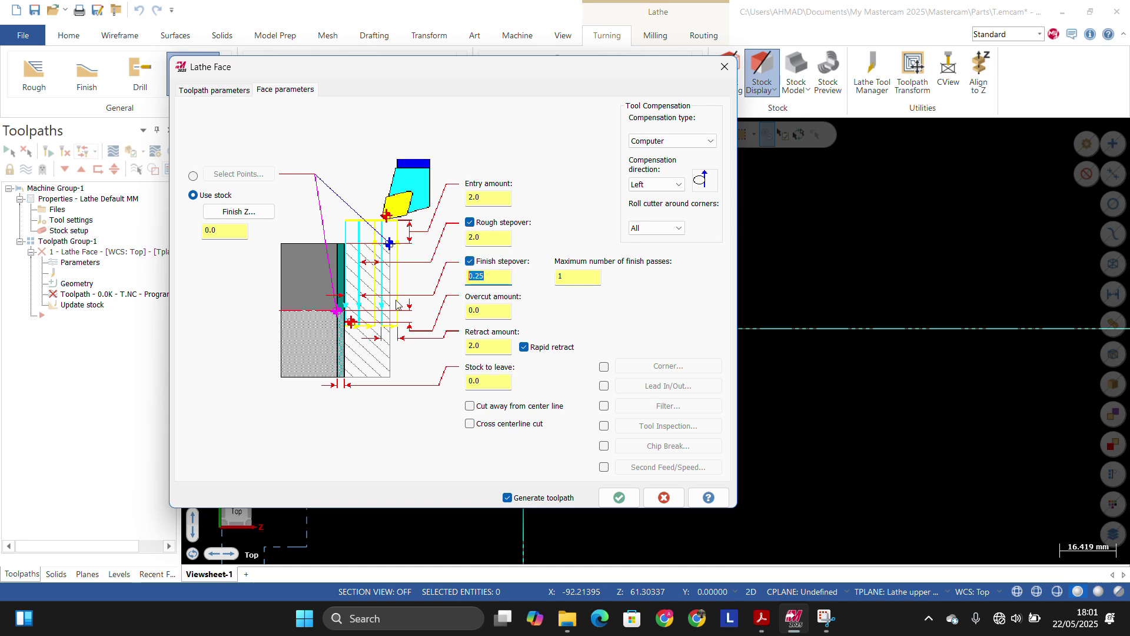
{"action": "double_click", "coordinate": [487, 283]}
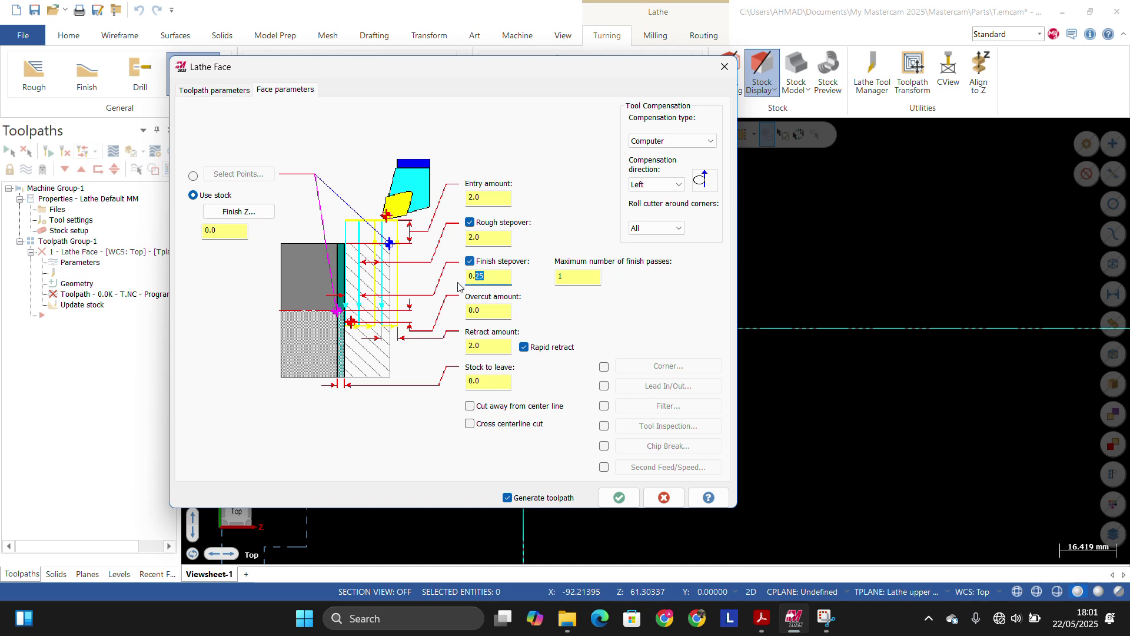
{"action": "left_click_drag", "start_coordinate": [468, 284], "coordinate": [547, 292]}
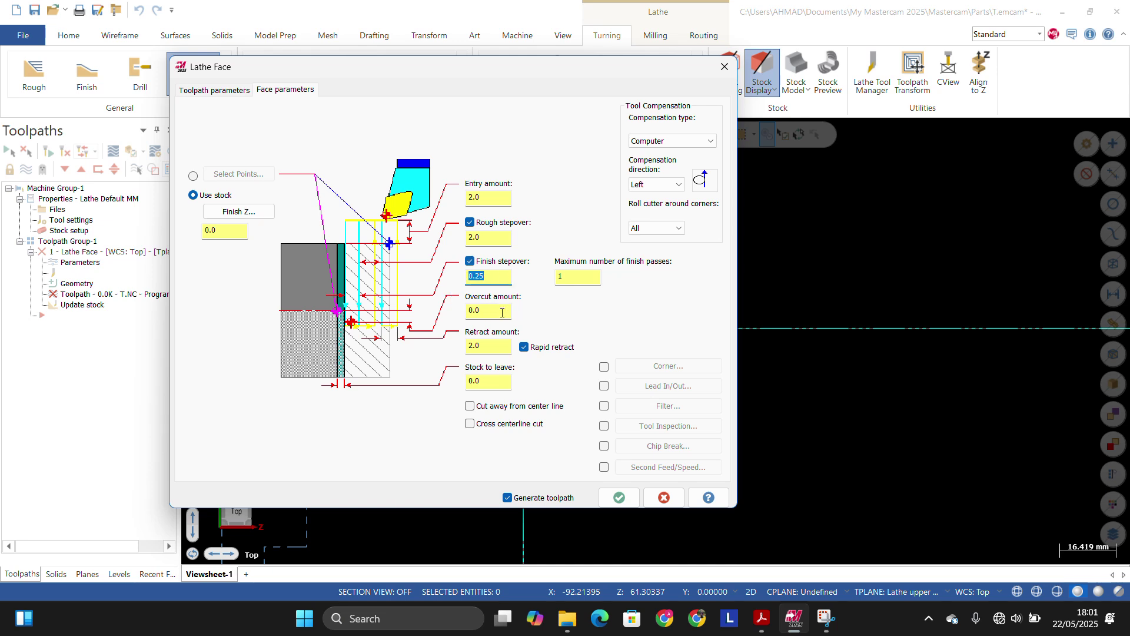
Step: Set the face toolpath's overcut amount to 1.0 mm and its stock to leave to 0
{"action": "left_click_drag", "start_coordinate": [499, 313], "coordinate": [440, 312]}
{"action": "type", "text": "1"}
{"action": "double_click", "coordinate": [475, 312]}
{"action": "key", "text": "Tab"}
{"action": "left_click", "coordinate": [485, 348]}
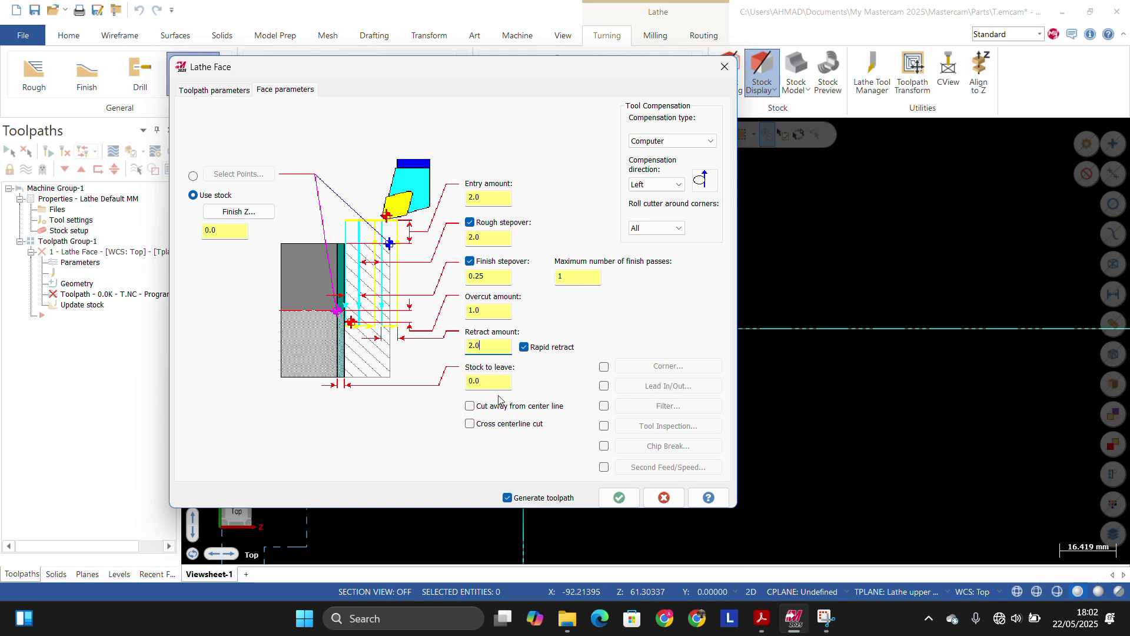
{"action": "key", "text": "Tab"}
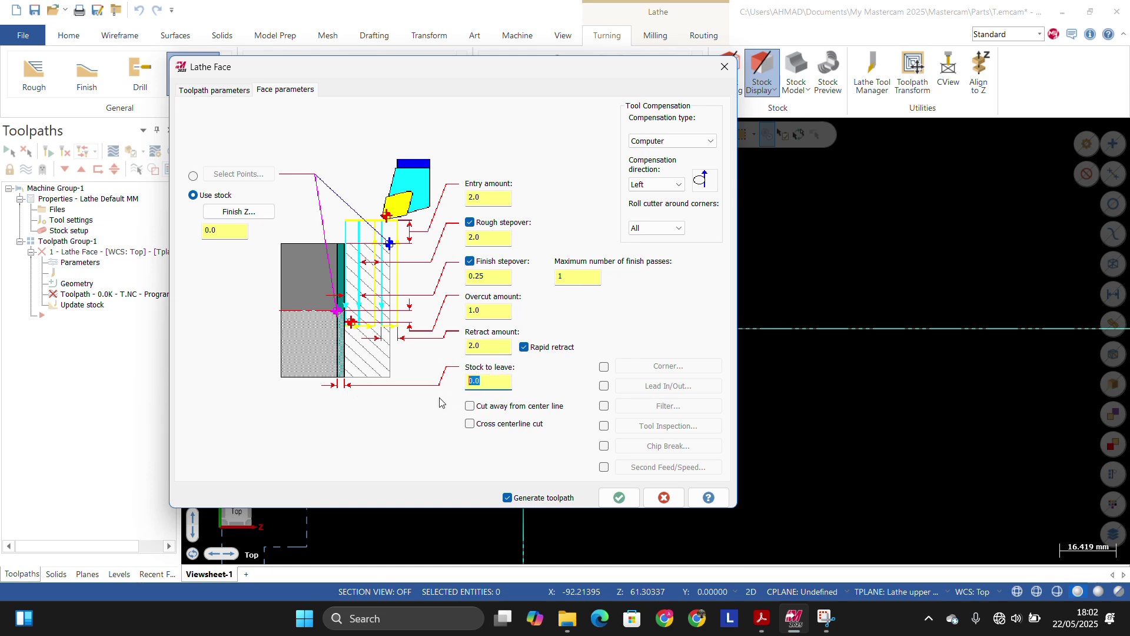
{"action": "type", "text": "0"}
{"action": "double_click", "coordinate": [489, 381]}
Step: Set the maximum number of finish passes to 3 and generate the face toolpath
{"action": "double_click", "coordinate": [574, 275]}
{"action": "type", "text": "5"}
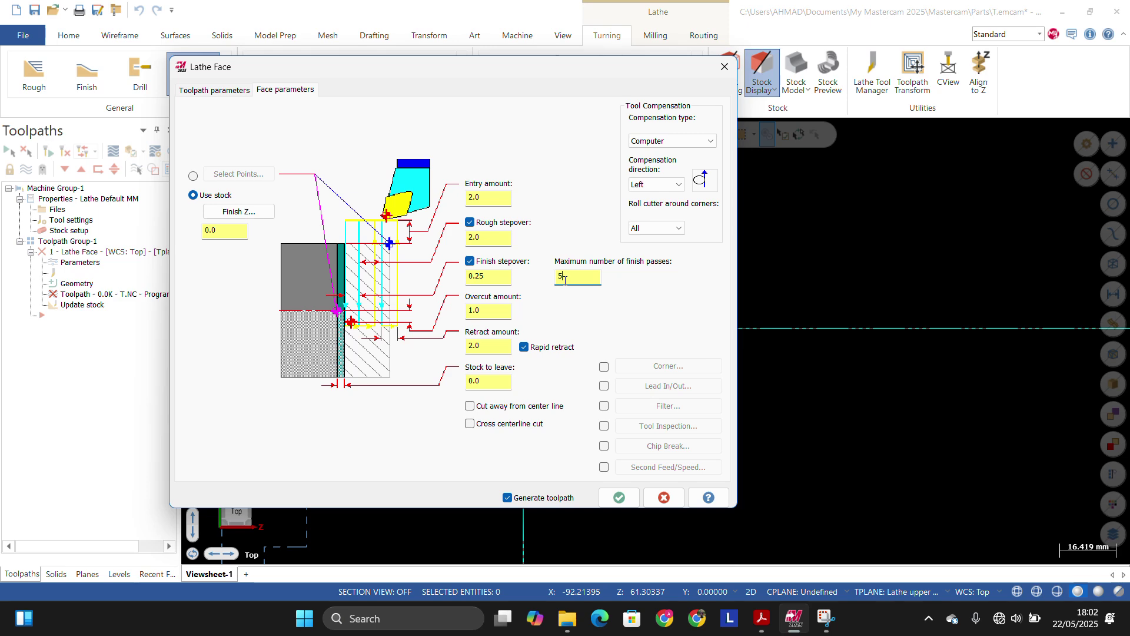
{"action": "type", "text": "3"}
{"action": "left_click", "coordinate": [620, 497]}
Step: Examine the generated facing passes at the part's front face, from the stock's outer edge to the centerline
{"action": "scroll", "coordinate": [502, 157], "scroll_direction": "up", "scroll_amount": 3}
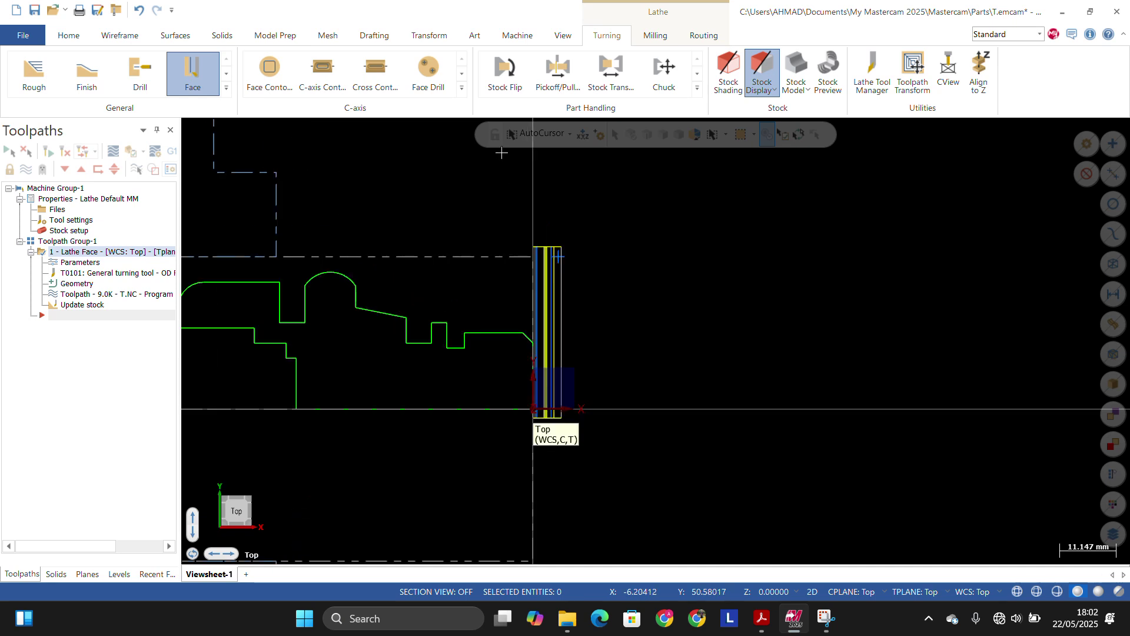
{"action": "scroll", "coordinate": [534, 255], "scroll_direction": "up", "scroll_amount": 5}
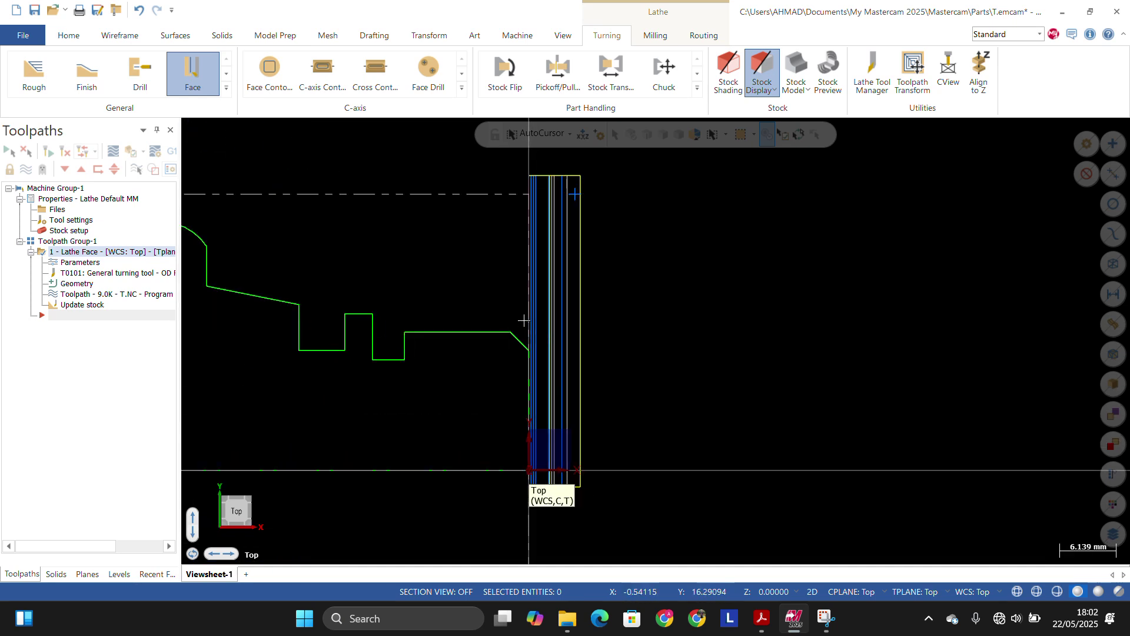
{"action": "scroll", "coordinate": [524, 321], "scroll_direction": "down", "scroll_amount": 2}
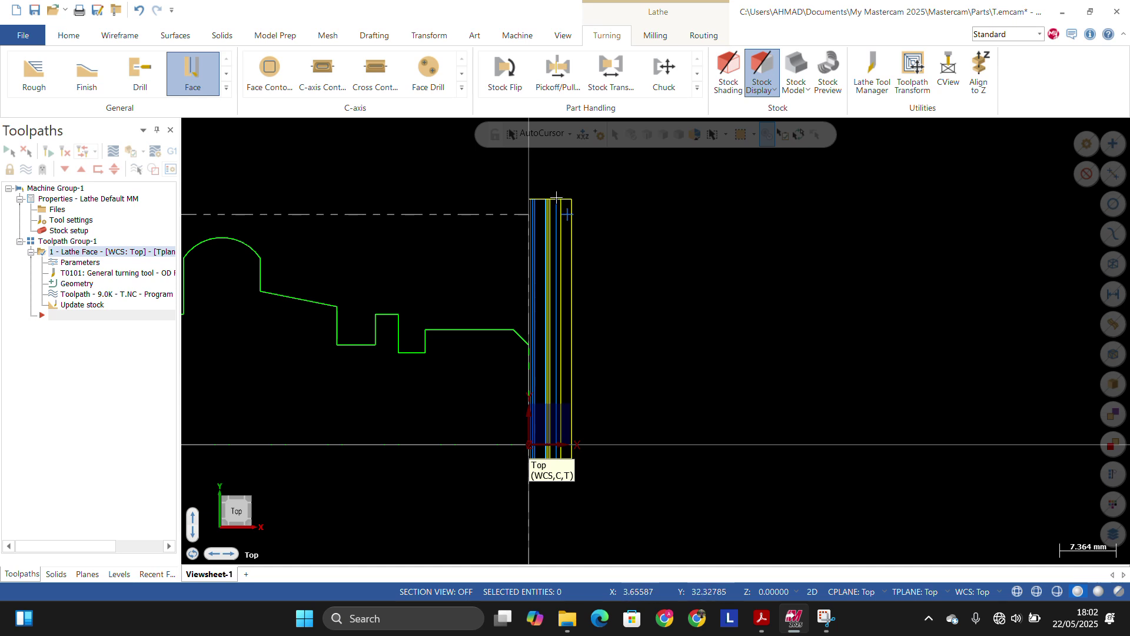
{"action": "scroll", "coordinate": [556, 201], "scroll_direction": "up", "scroll_amount": 1}
{"action": "scroll", "coordinate": [519, 386], "scroll_direction": "up", "scroll_amount": 2}
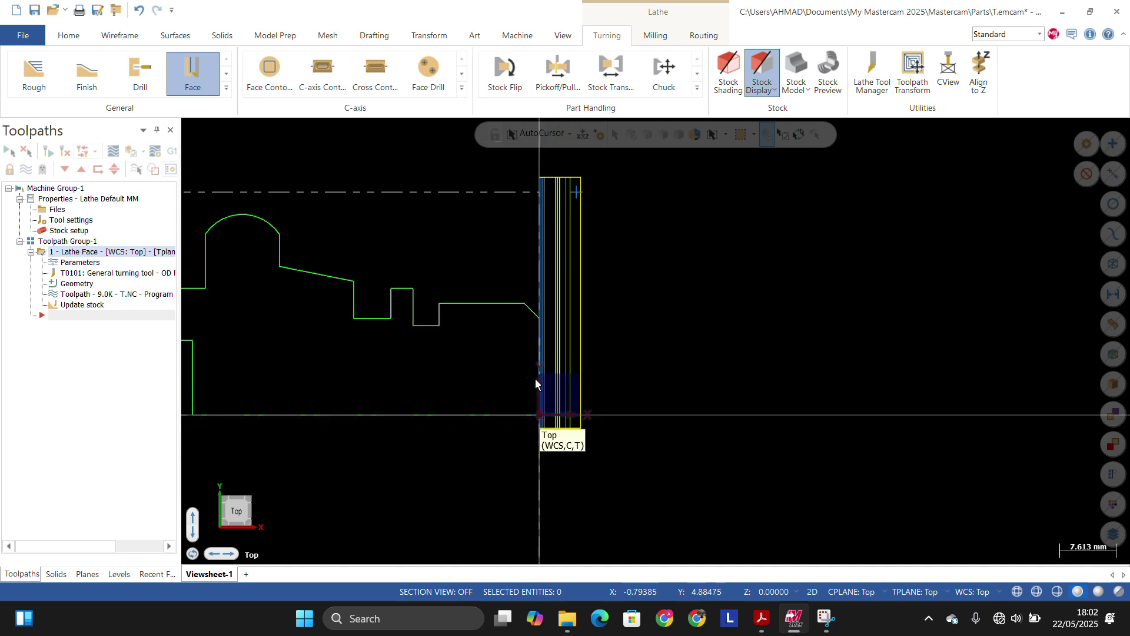
{"action": "scroll", "coordinate": [576, 182], "scroll_direction": "up", "scroll_amount": 3}
{"action": "scroll", "coordinate": [515, 240], "scroll_direction": "up", "scroll_amount": 4}
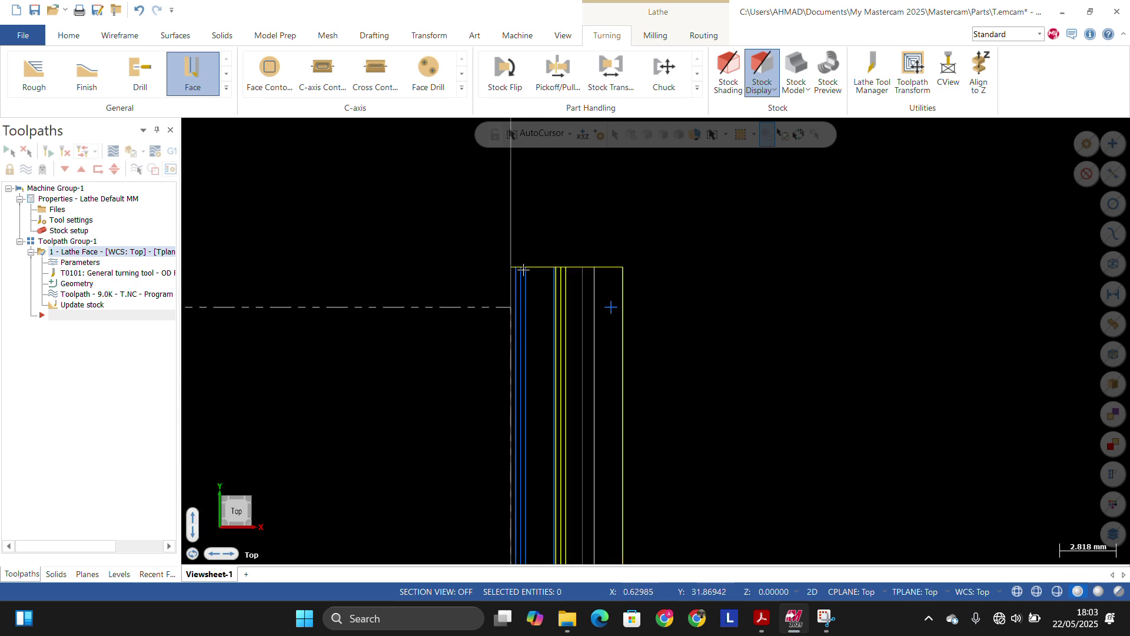
{"action": "scroll", "coordinate": [533, 271], "scroll_direction": "down", "scroll_amount": 10}
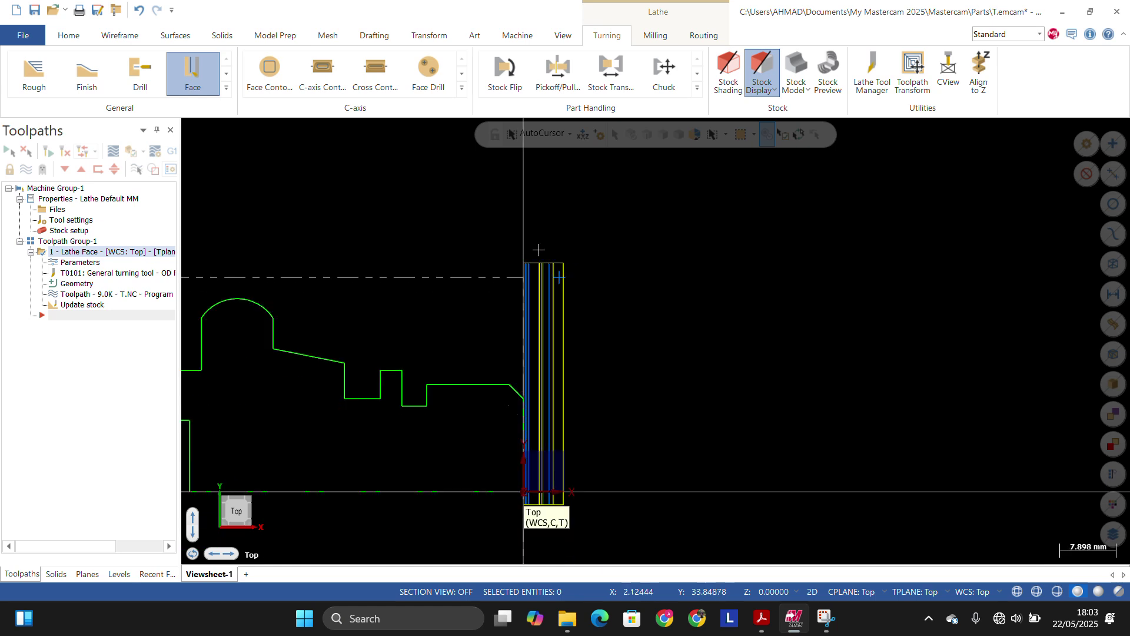
{"action": "scroll", "coordinate": [554, 234], "scroll_direction": "down", "scroll_amount": 2}
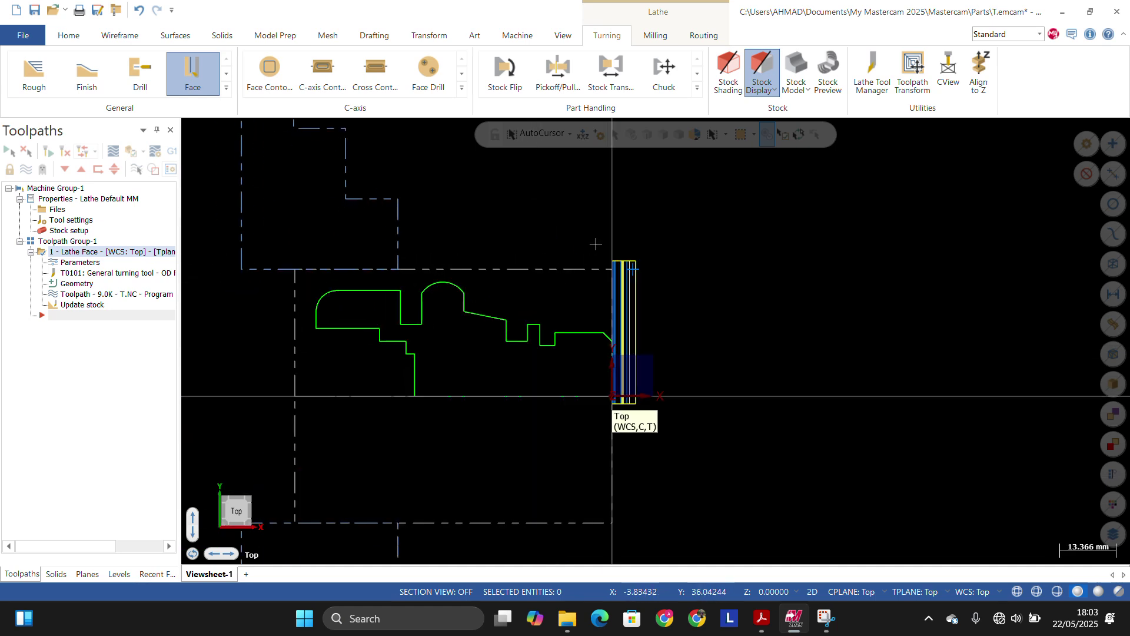
{"action": "scroll", "coordinate": [613, 206], "scroll_direction": "up", "scroll_amount": 1}
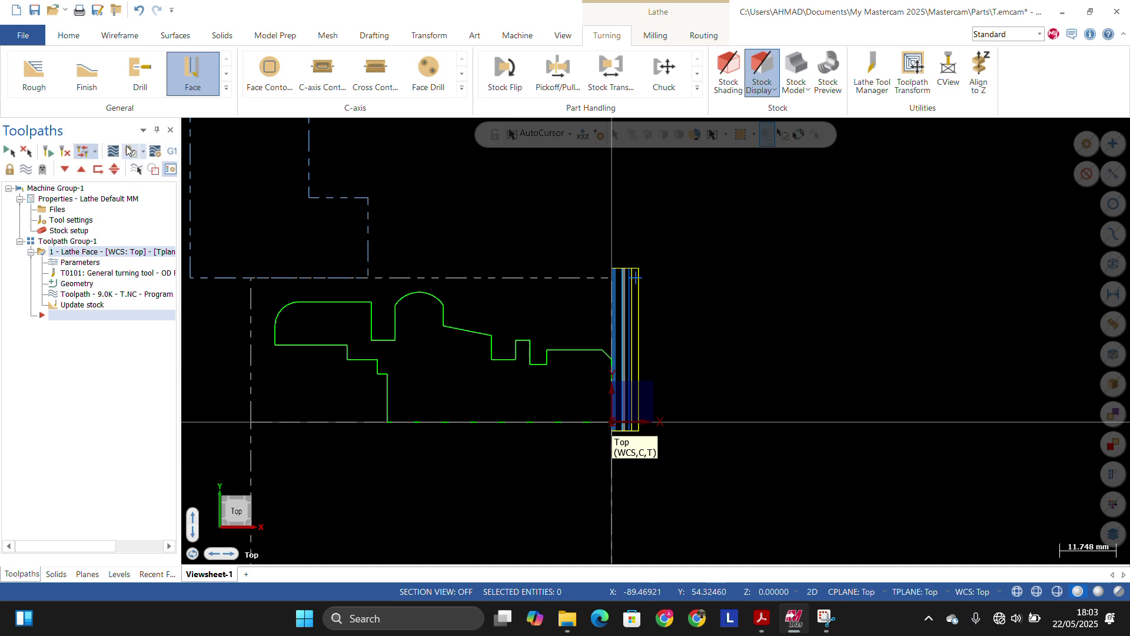
Step: Create a Canned Rough toolpath and start a partial chain at the chamfer on the profile's front end
{"action": "left_click", "coordinate": [225, 88]}
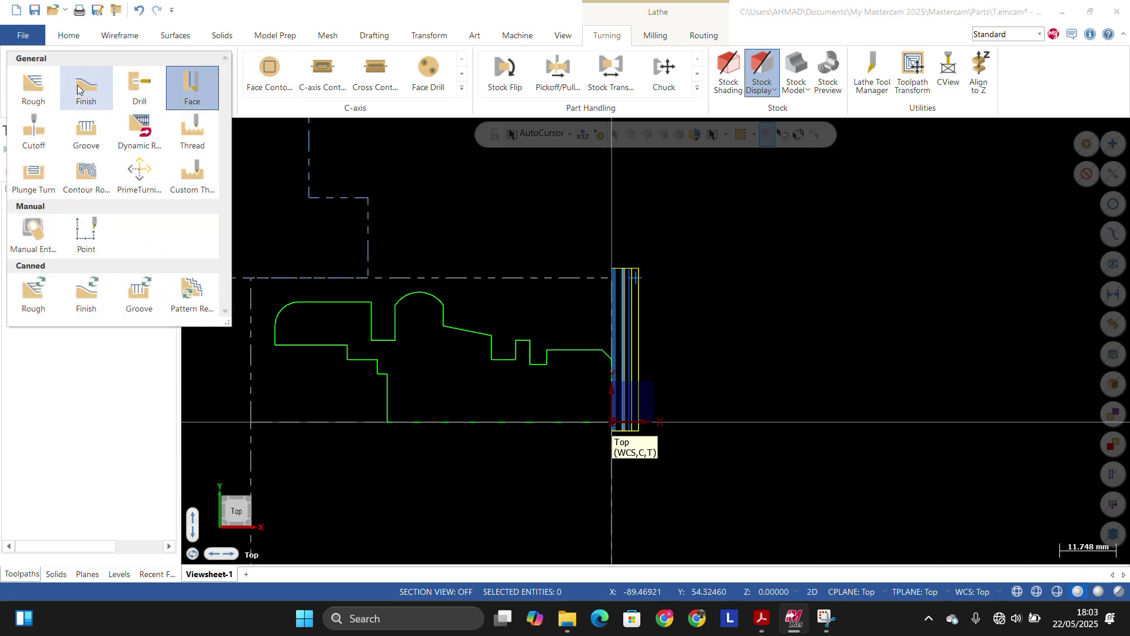
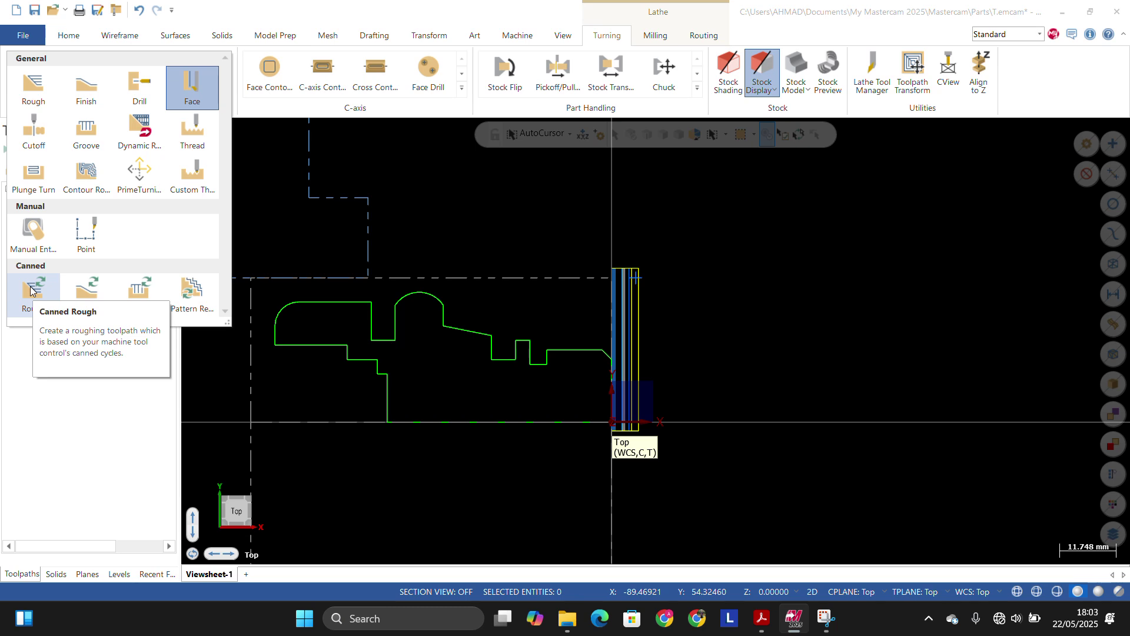
{"action": "left_click", "coordinate": [42, 294]}
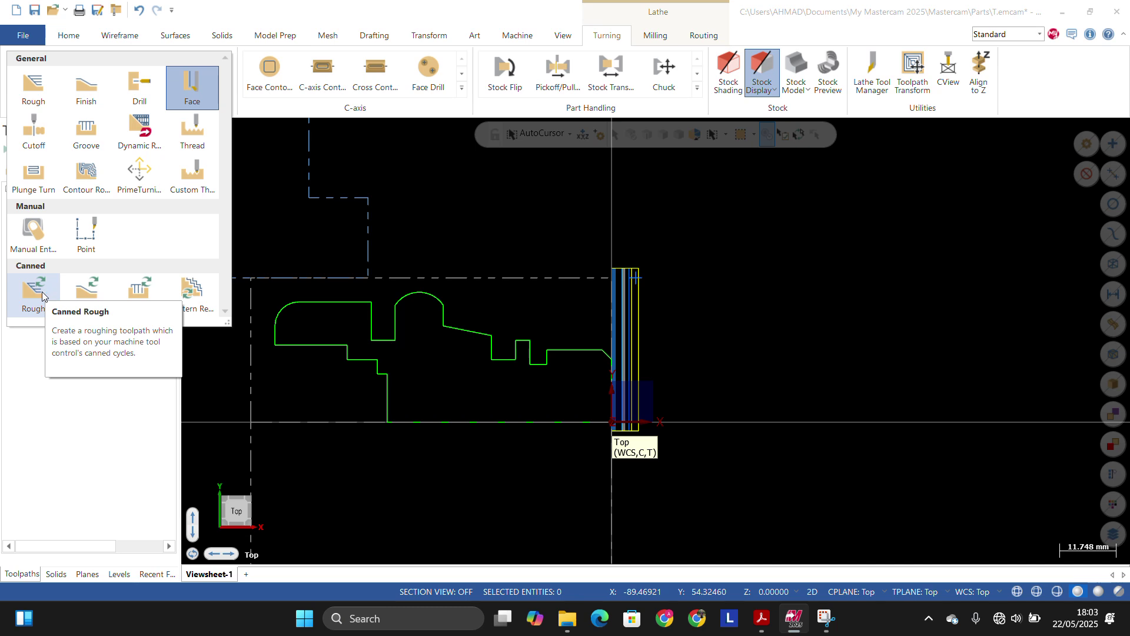
{"action": "left_click", "coordinate": [42, 294]}
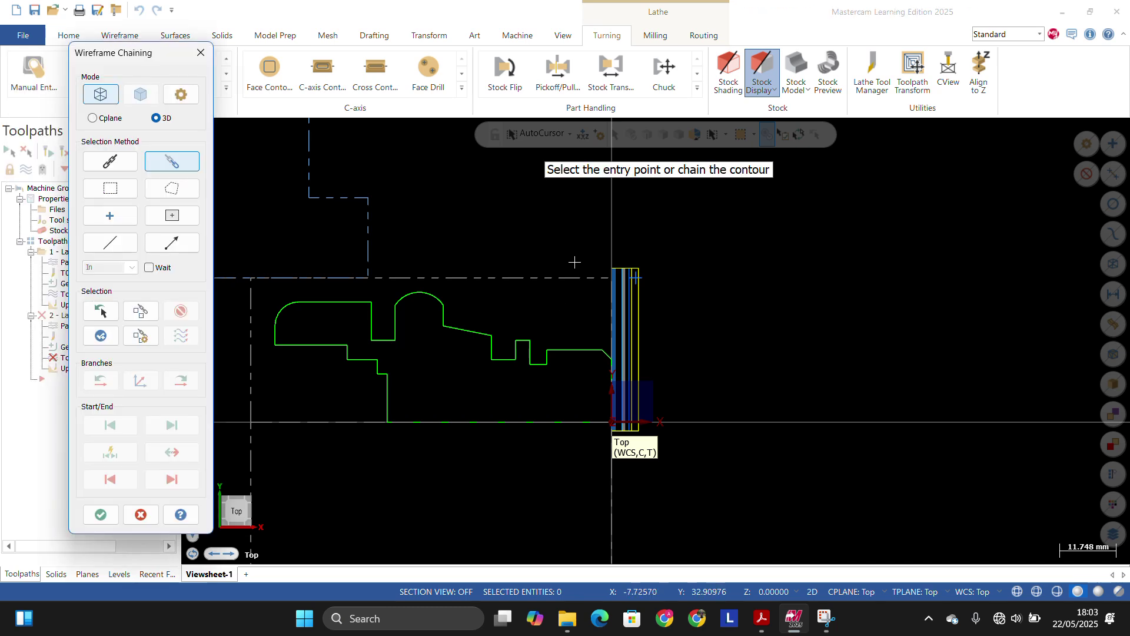
{"action": "scroll", "coordinate": [579, 232], "scroll_direction": "up", "scroll_amount": 3}
{"action": "scroll", "coordinate": [634, 431], "scroll_direction": "up", "scroll_amount": 3}
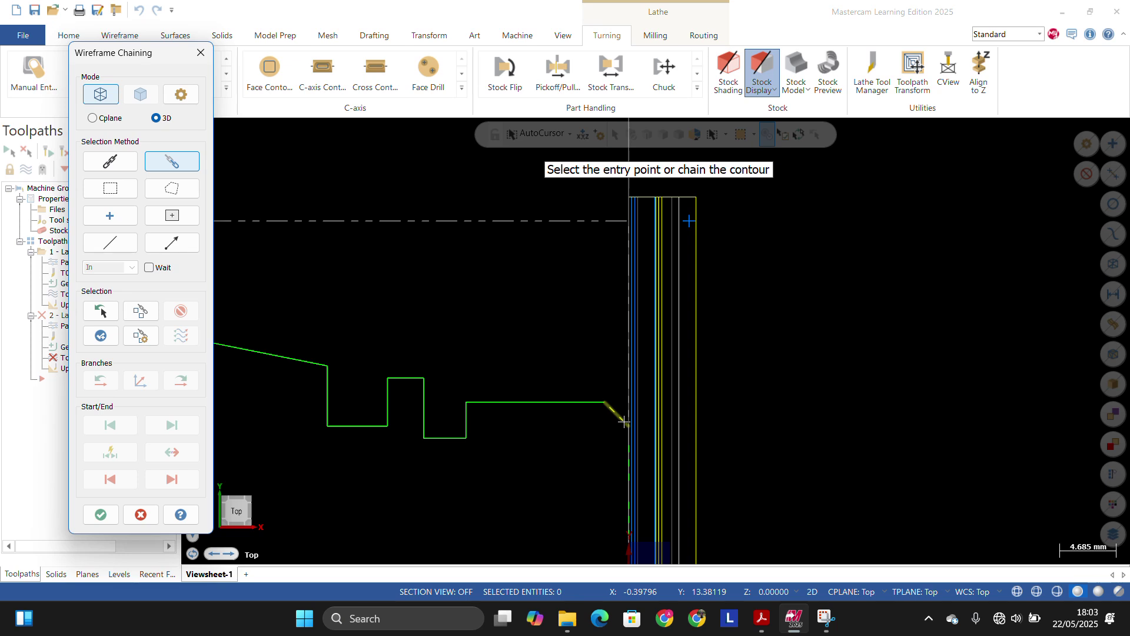
{"action": "left_click", "coordinate": [624, 423]}
{"action": "scroll", "coordinate": [589, 389], "scroll_direction": "down", "scroll_amount": 4}
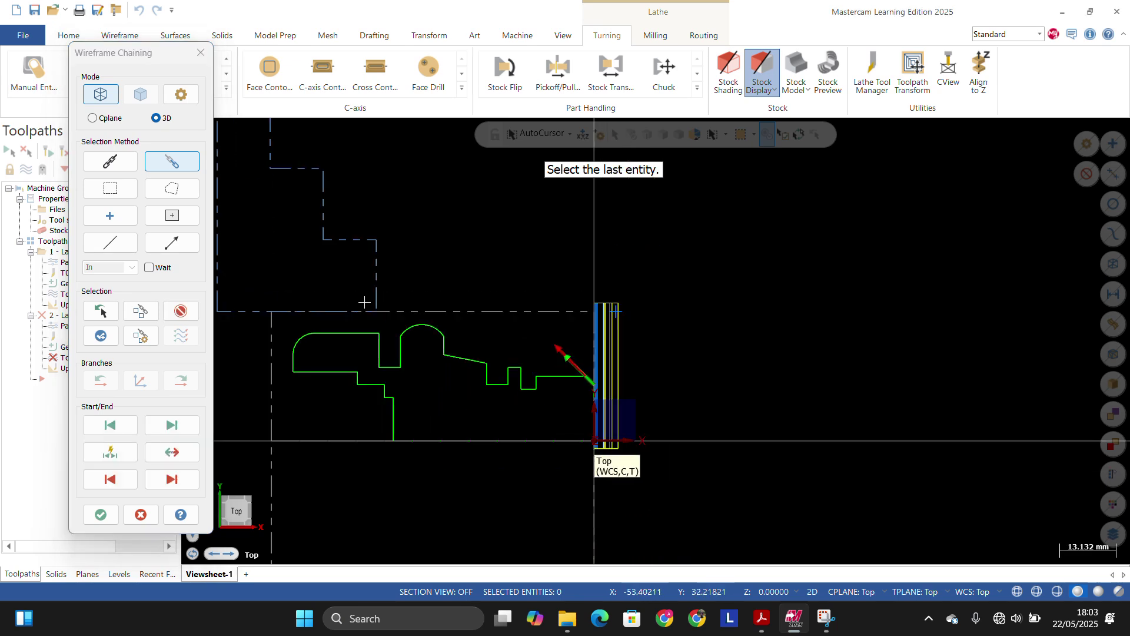
Step: End the partial chain at the domed arc, routing it along the sloped line at the branch point, and accept the chain
{"action": "scroll", "coordinate": [421, 314], "scroll_direction": "up", "scroll_amount": 1}
{"action": "scroll", "coordinate": [824, 465], "scroll_direction": "up", "scroll_amount": 1}
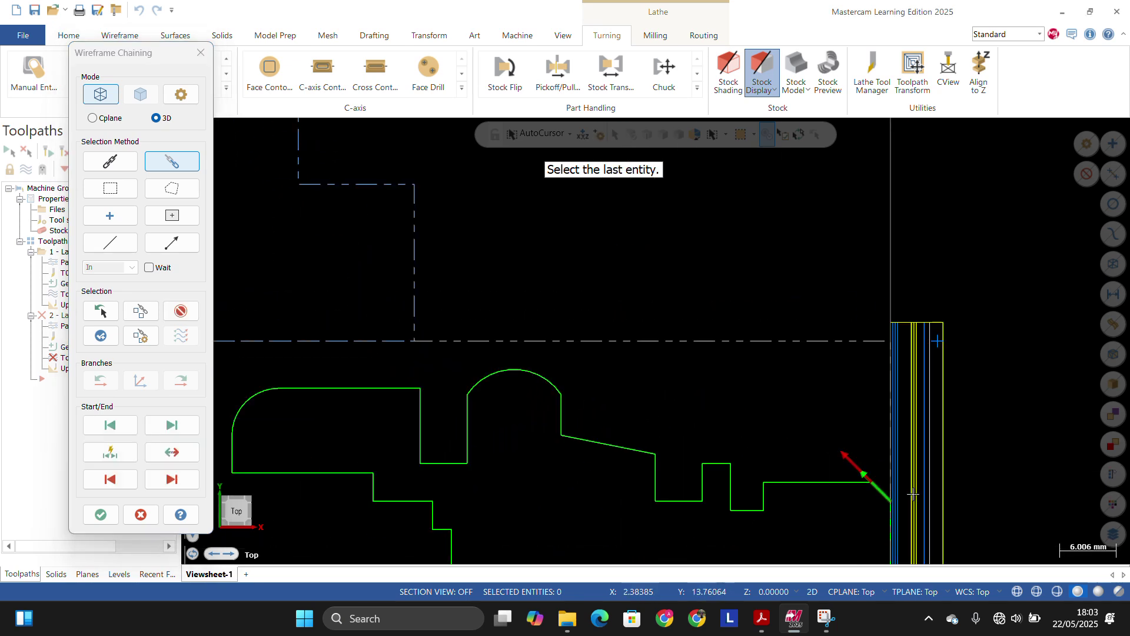
{"action": "scroll", "coordinate": [907, 498], "scroll_direction": "up", "scroll_amount": 3}
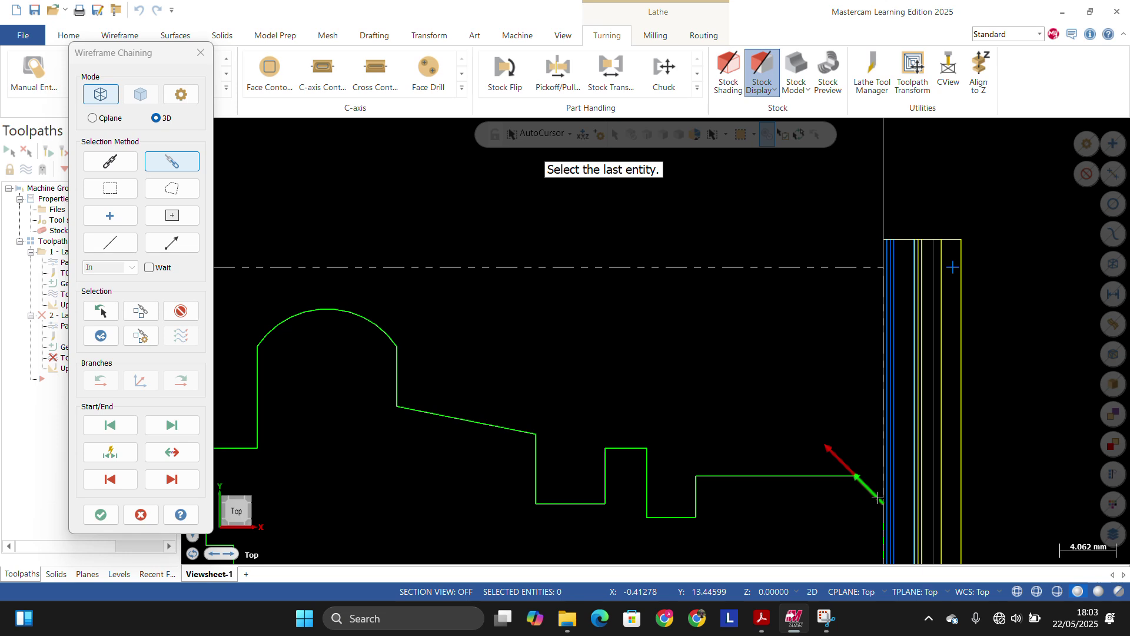
{"action": "left_click", "coordinate": [306, 314]}
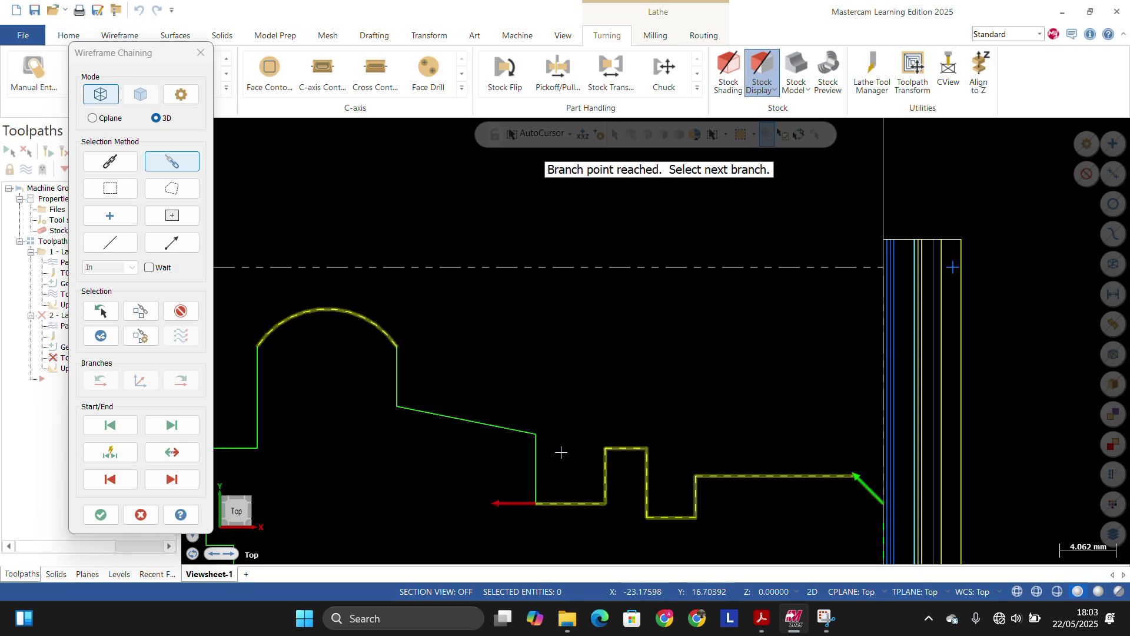
{"action": "left_click", "coordinate": [463, 422]}
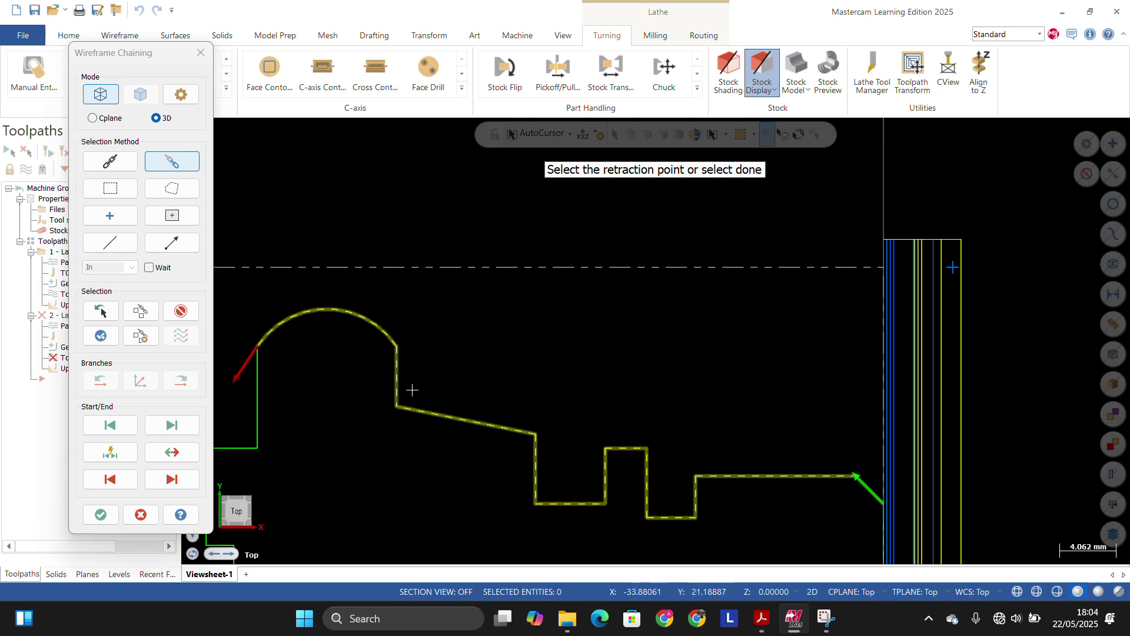
{"action": "scroll", "coordinate": [514, 270], "scroll_direction": "down", "scroll_amount": 3}
{"action": "scroll", "coordinate": [365, 216], "scroll_direction": "up", "scroll_amount": 1}
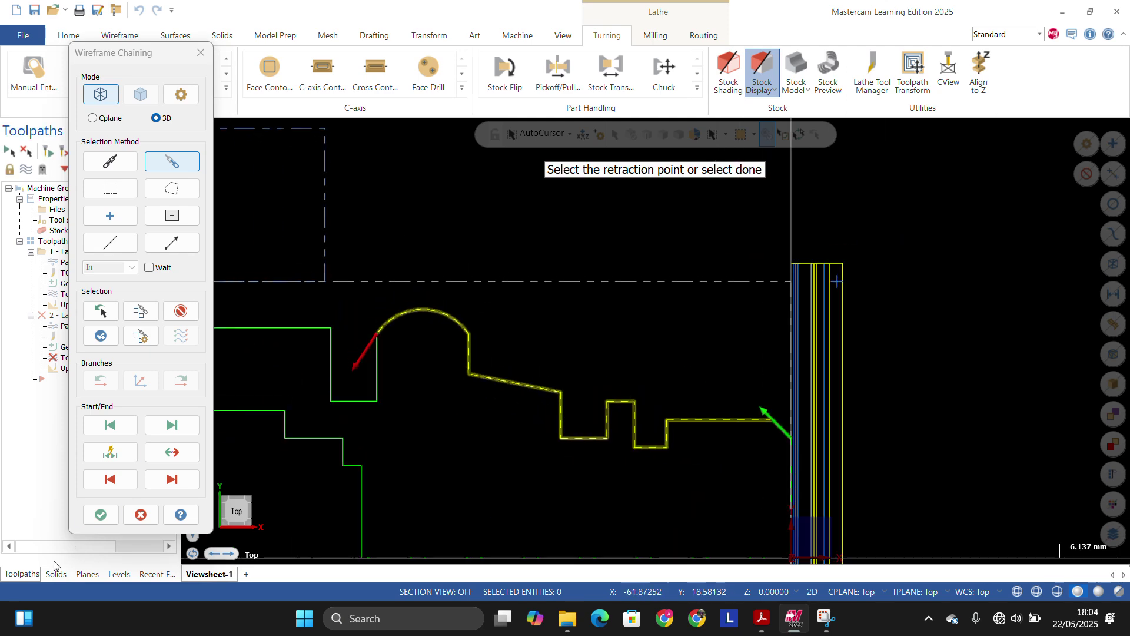
{"action": "left_click", "coordinate": [99, 516]}
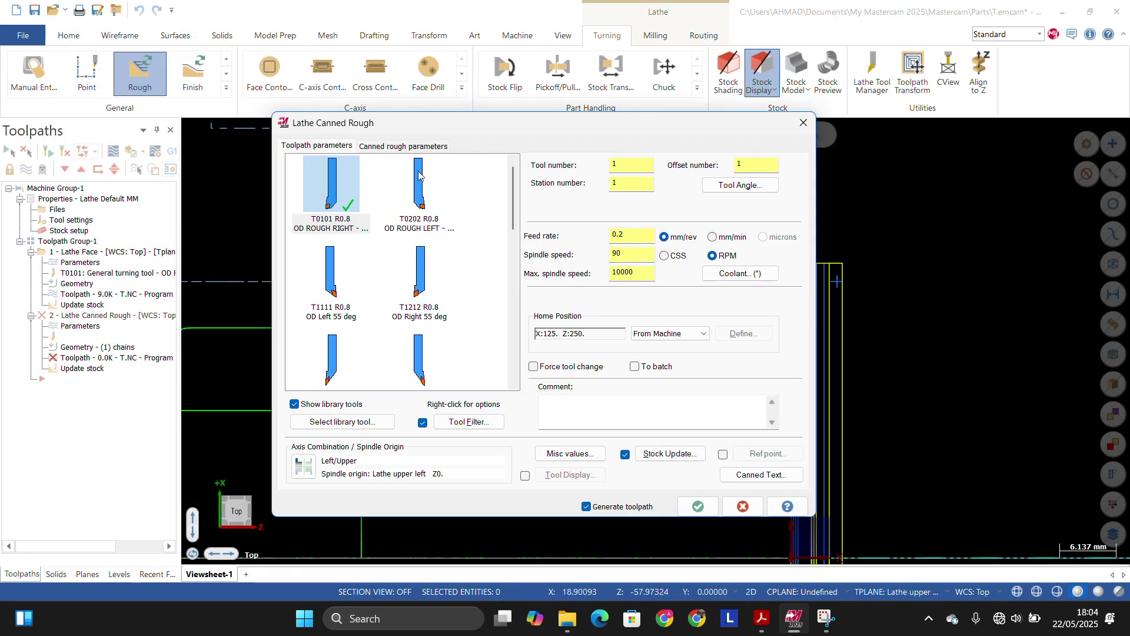
Step: Select the T0101 R0.8 OD rough right 80-degree tool and set spindle speed 1500 RPM with a maximum of 2000
{"action": "left_click_drag", "start_coordinate": [433, 125], "coordinate": [483, 127]}
{"action": "left_click", "coordinate": [395, 187]}
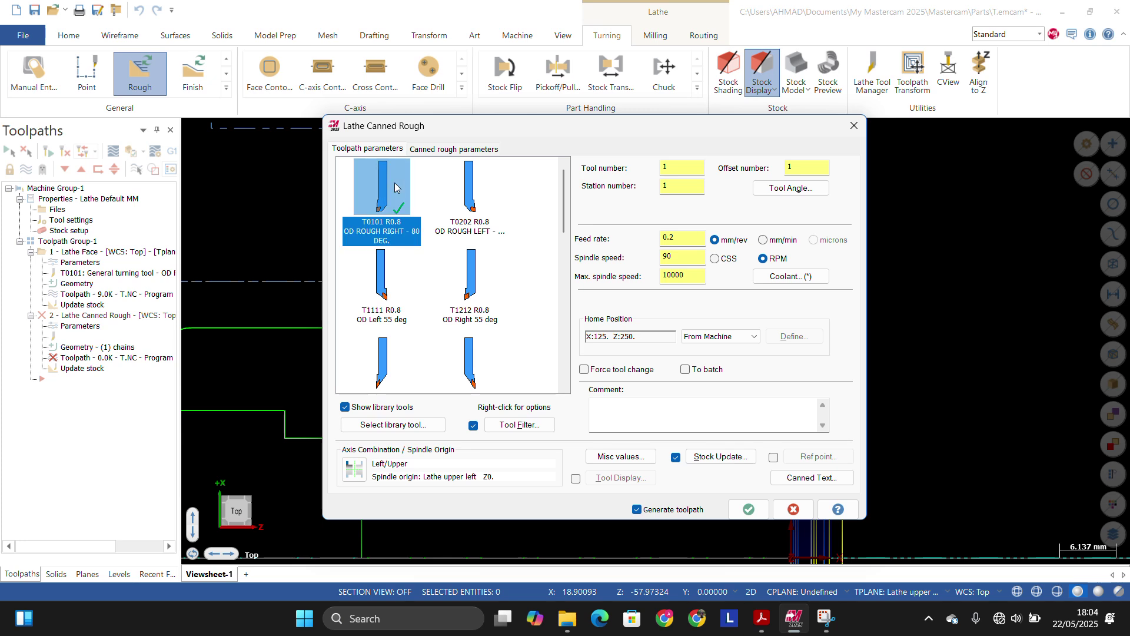
{"action": "double_click", "coordinate": [688, 257]}
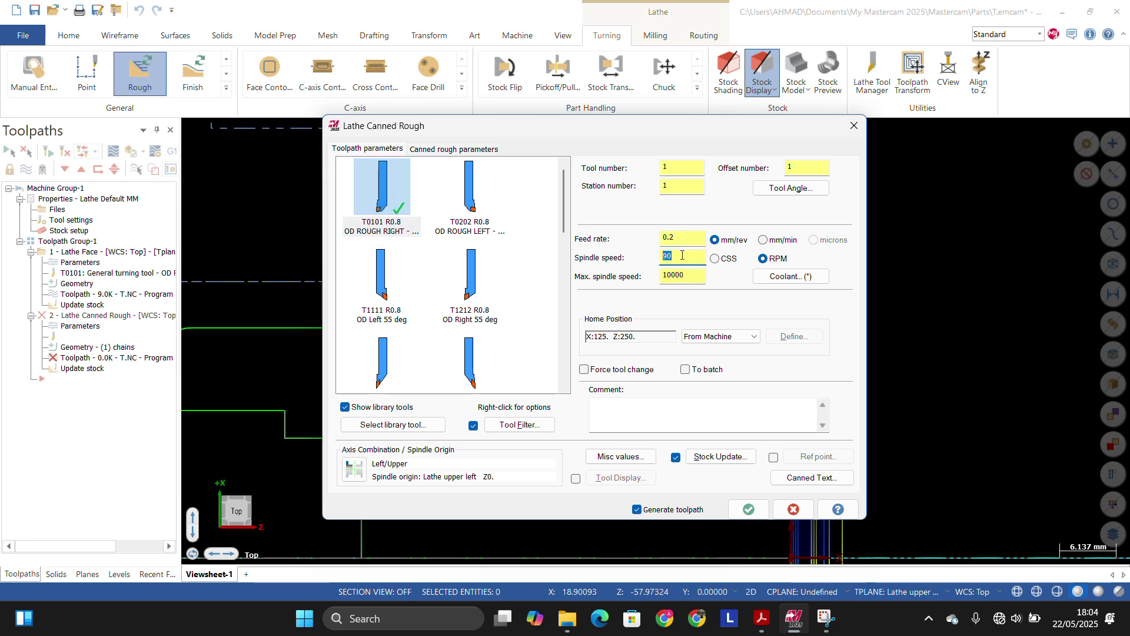
{"action": "type", "text": "1500"}
{"action": "double_click", "coordinate": [690, 275]}
{"action": "type", "text": "2000"}
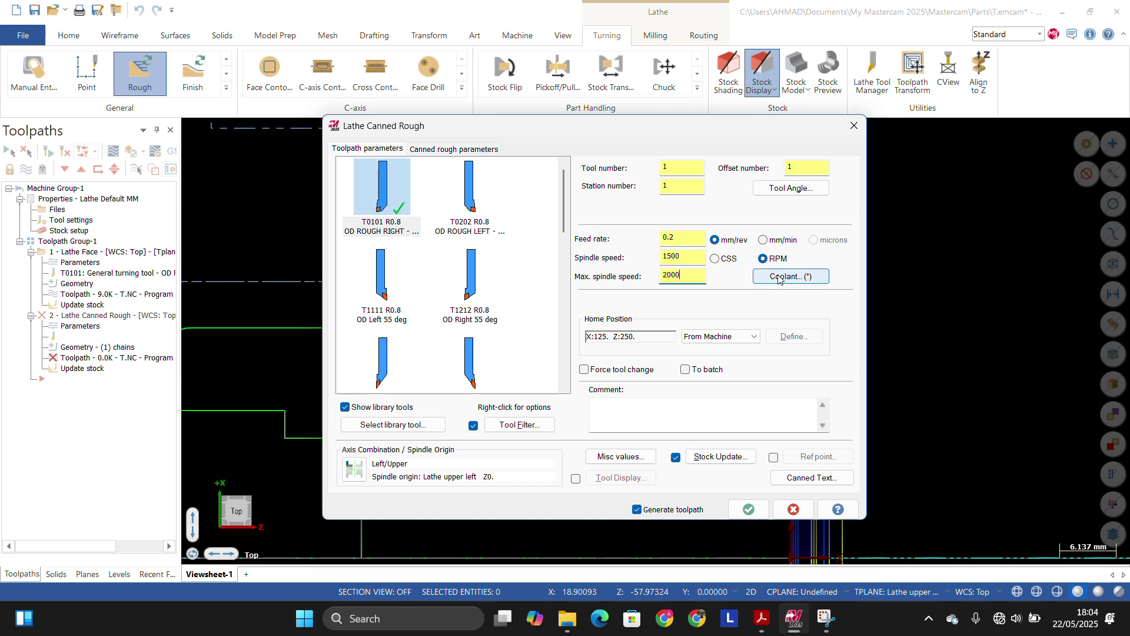
Step: Set both Clearance X and Clearance Z to 5.0 mm in the canned rough parameters
{"action": "left_click", "coordinate": [453, 149]}
{"action": "left_click_drag", "start_coordinate": [506, 130], "coordinate": [543, 148]}
{"action": "key", "text": "Tab"}
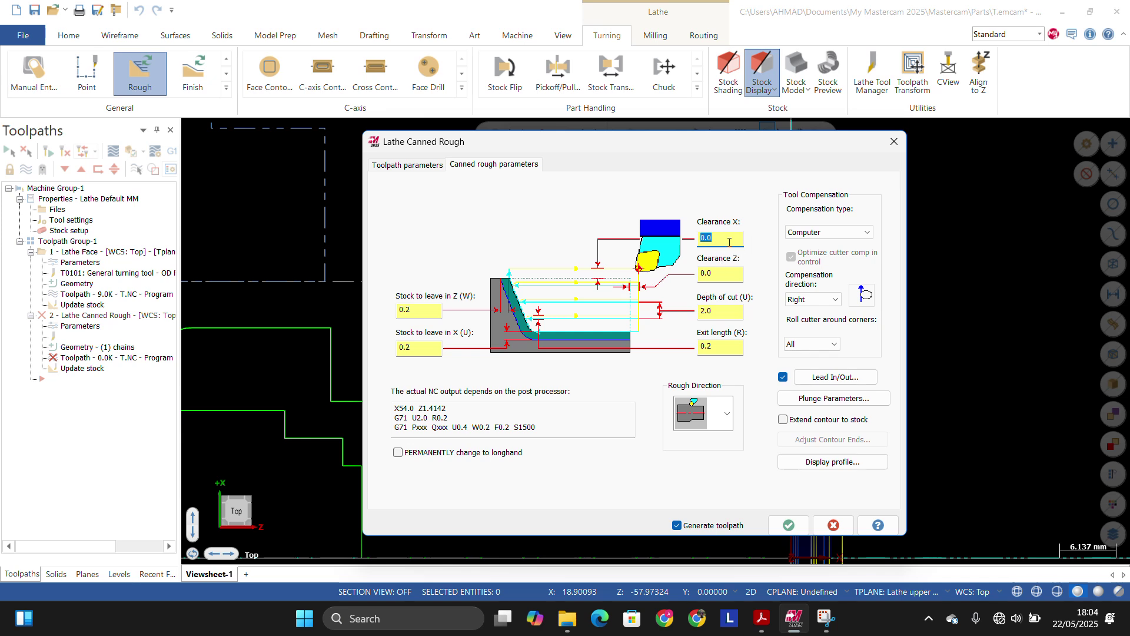
{"action": "type", "text": "5"}
{"action": "key", "text": "Tab"}
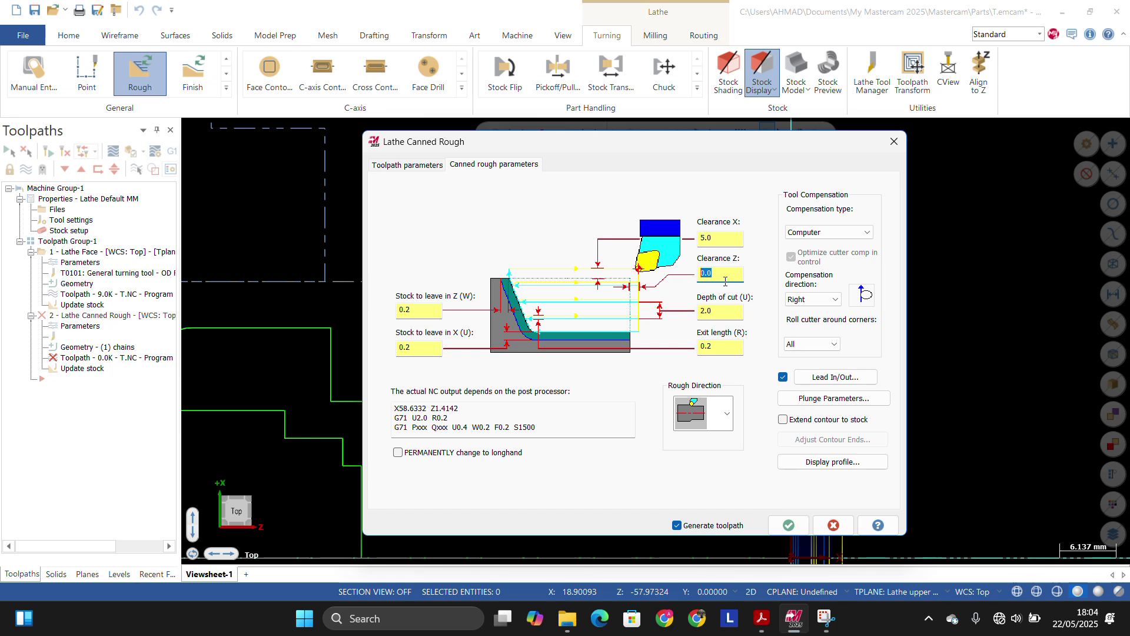
{"action": "type", "text": "5"}
Step: Accept the canned rough settings and generate the roughing toolpath along the chained outer profile
{"action": "left_click", "coordinate": [724, 313]}
{"action": "left_click", "coordinate": [720, 314]}
{"action": "left_click", "coordinate": [721, 354]}
{"action": "left_click", "coordinate": [437, 347]}
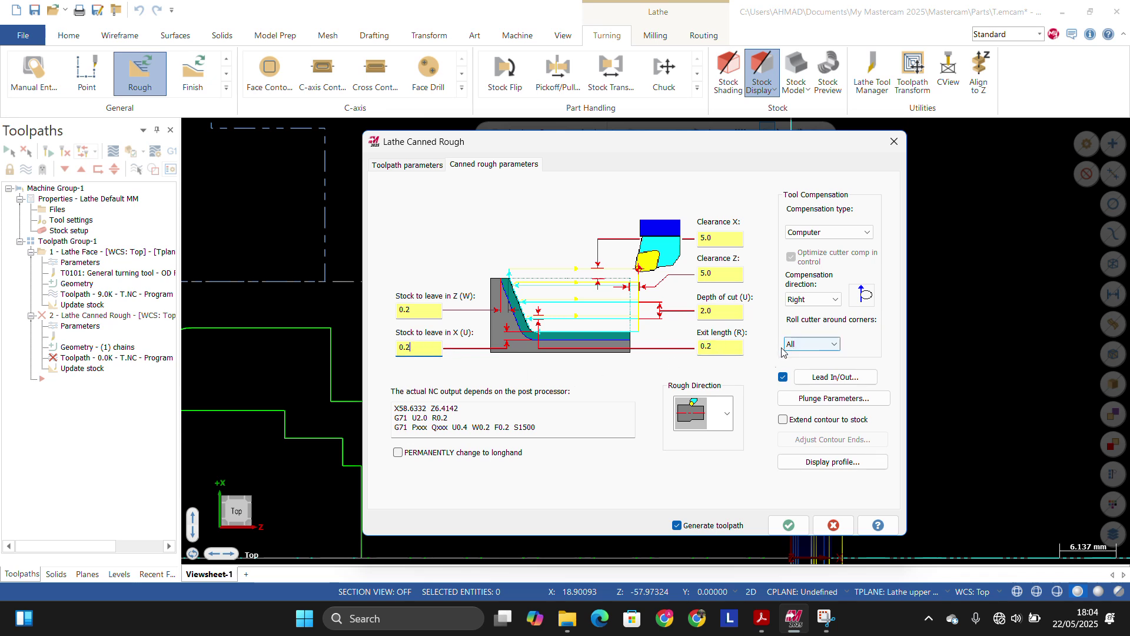
{"action": "left_click", "coordinate": [789, 525]}
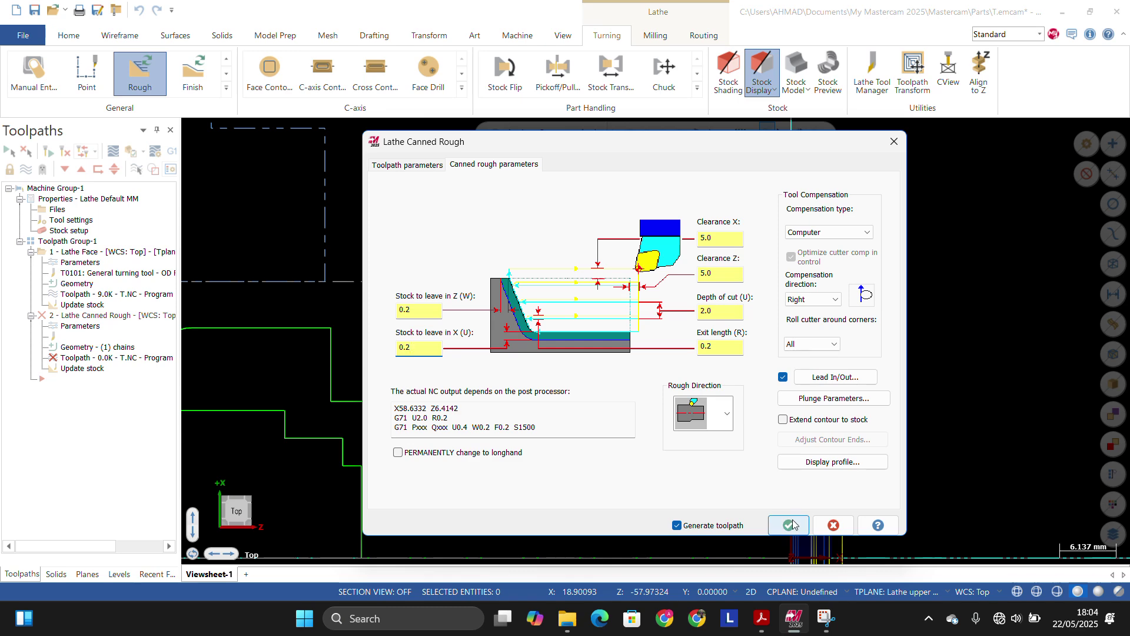
{"action": "scroll", "coordinate": [736, 383], "scroll_direction": "down", "scroll_amount": 3}
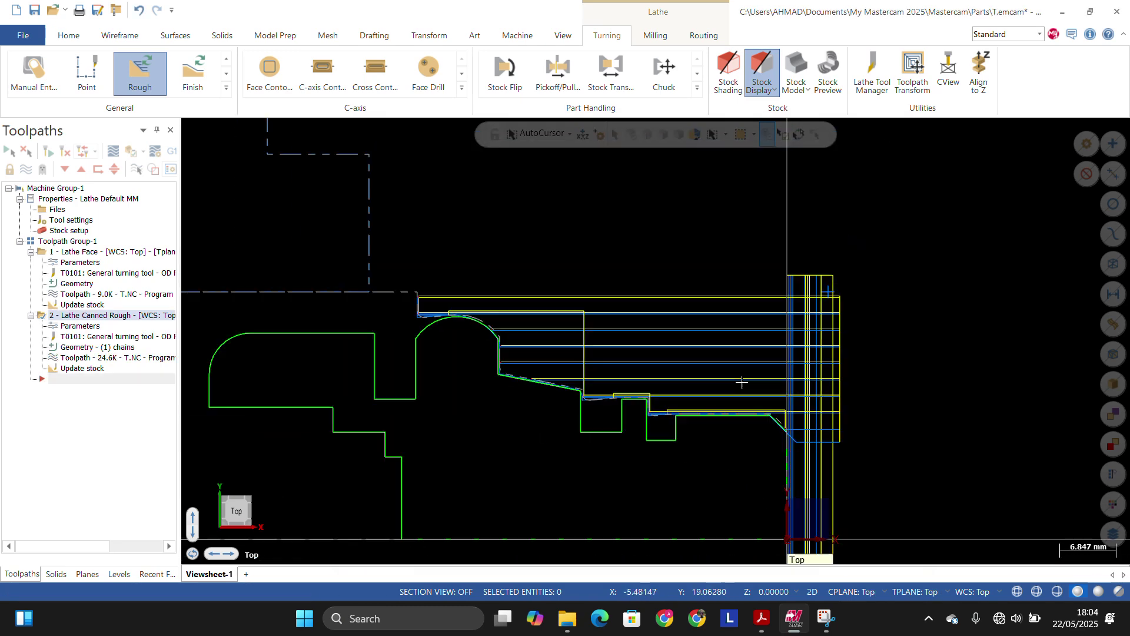
{"action": "scroll", "coordinate": [736, 415], "scroll_direction": "up", "scroll_amount": 2}
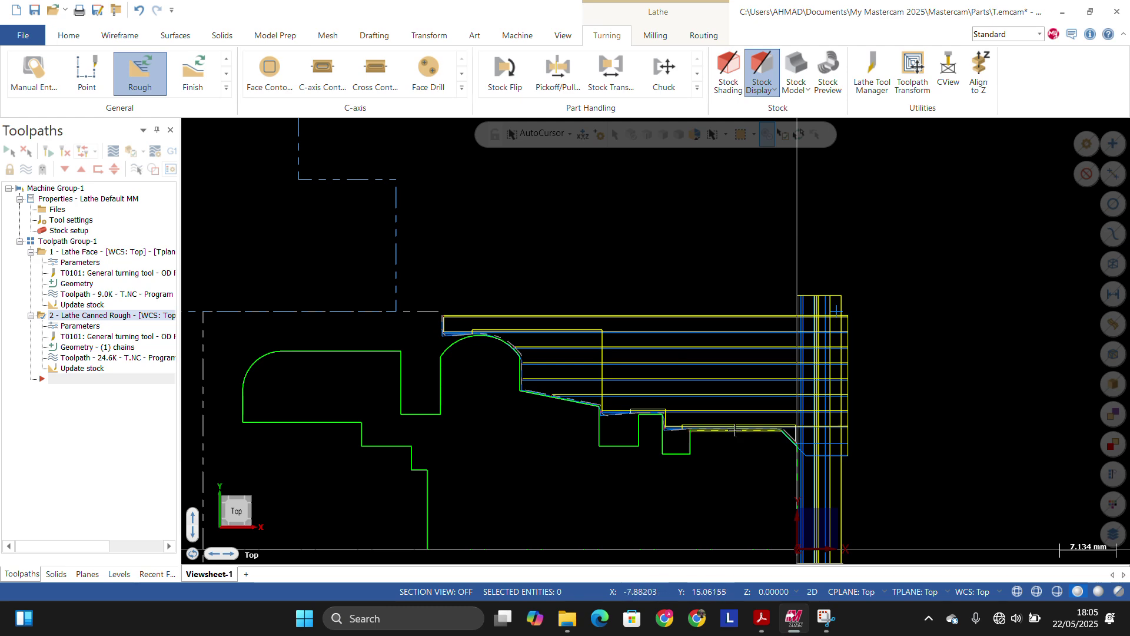
Step: Start a canned Finish toolpath with the T2121 R0.8 OD finish right tool, setting its tool number and offset number to 2
{"action": "scroll", "coordinate": [757, 403], "scroll_direction": "up", "scroll_amount": 3}
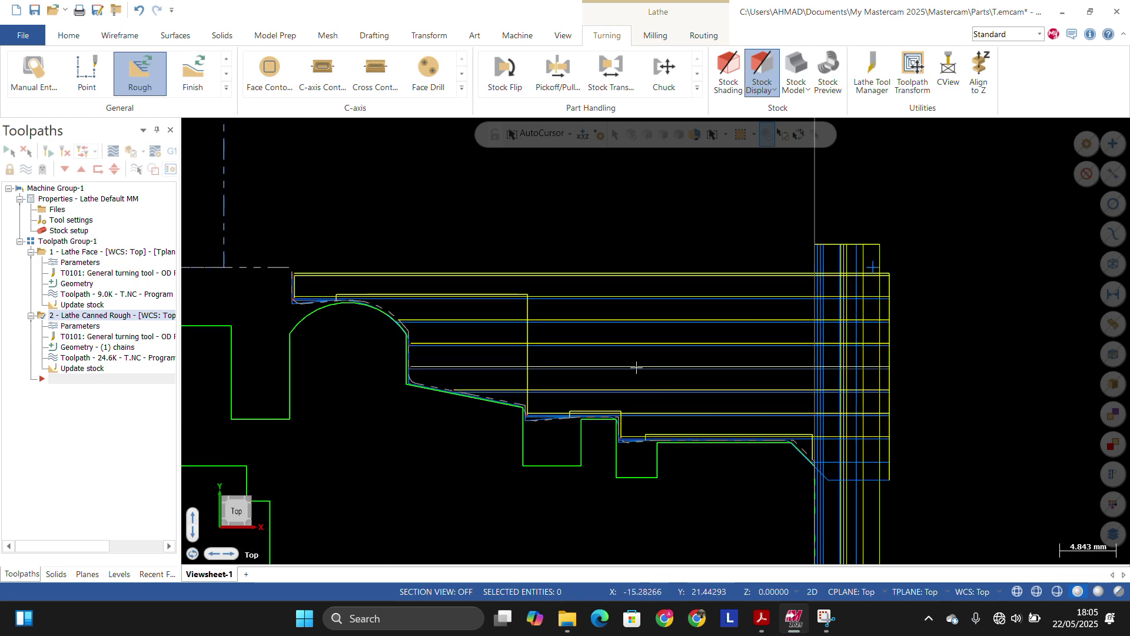
{"action": "scroll", "coordinate": [388, 283], "scroll_direction": "down", "scroll_amount": 1}
{"action": "scroll", "coordinate": [583, 263], "scroll_direction": "down", "scroll_amount": 2}
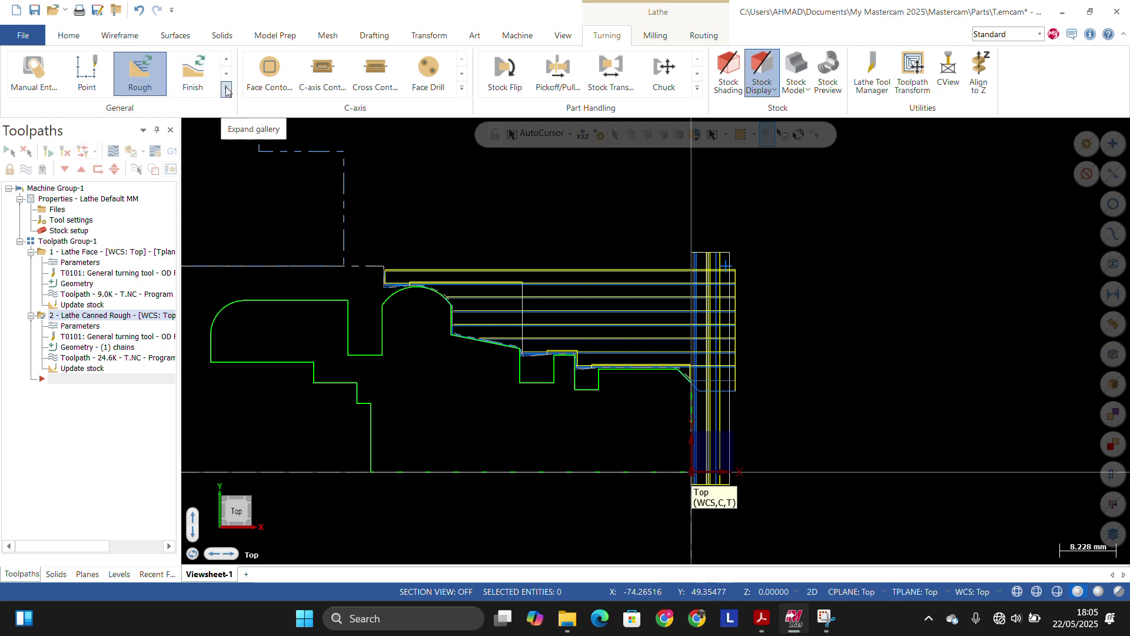
{"action": "left_click", "coordinate": [191, 73]}
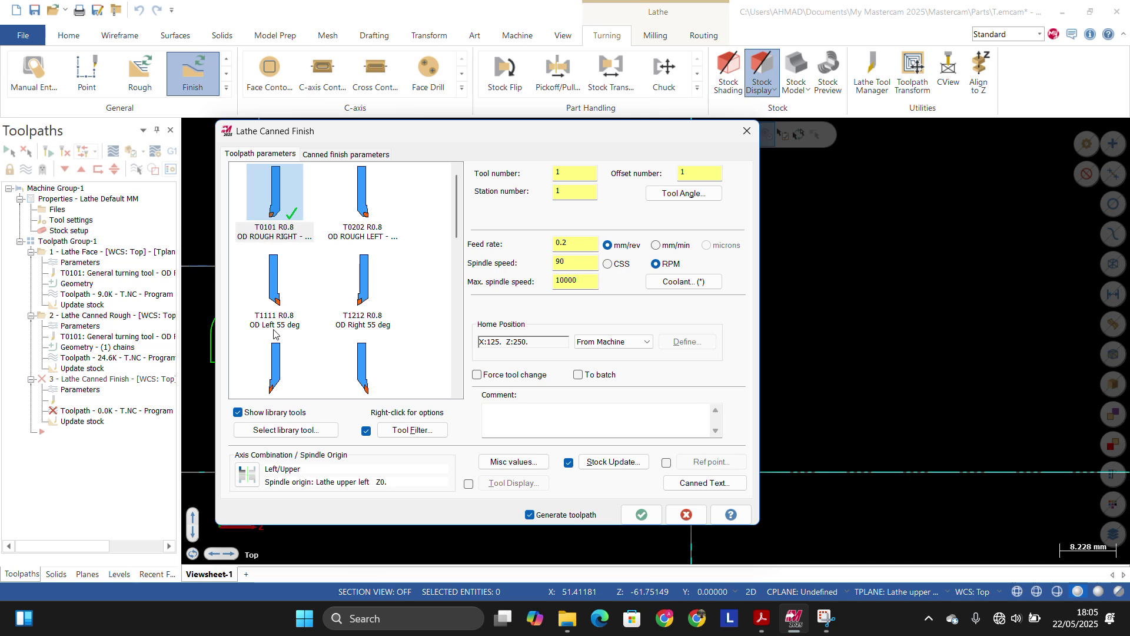
{"action": "scroll", "coordinate": [274, 333], "scroll_direction": "down", "scroll_amount": 3}
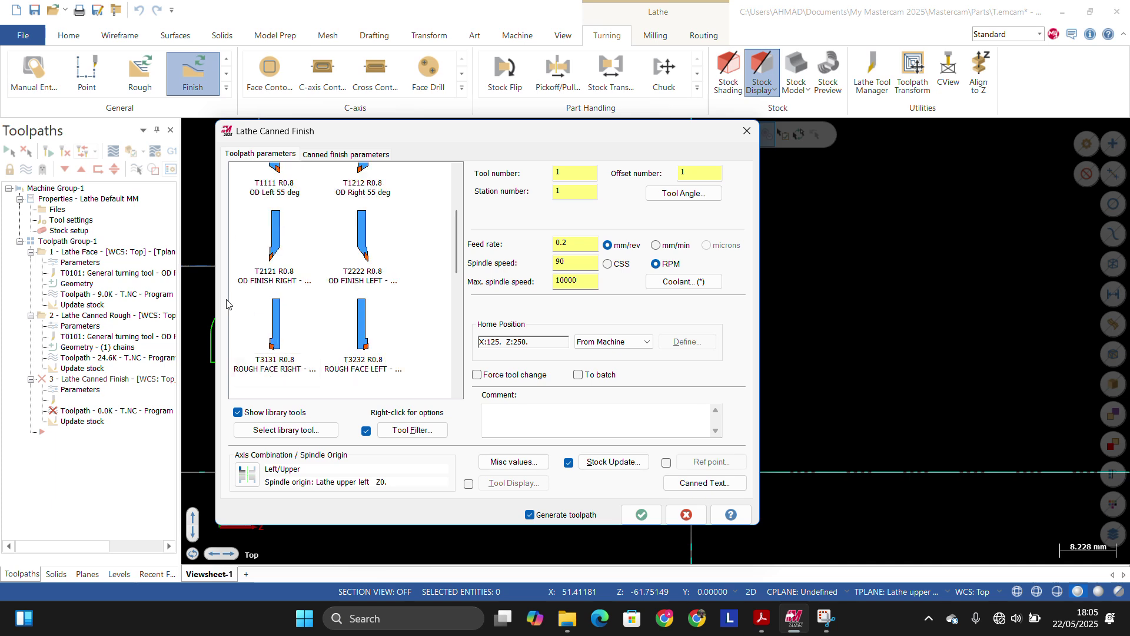
{"action": "left_click", "coordinate": [270, 237]}
{"action": "left_click_drag", "start_coordinate": [583, 174], "coordinate": [435, 218]}
{"action": "type", "text": "2"}
{"action": "key", "text": "Tab"}
{"action": "type", "text": "2"}
Step: Set the canned finish spindle speed to 2000 and the maximum spindle speed to 2000
{"action": "left_click", "coordinate": [578, 242]}
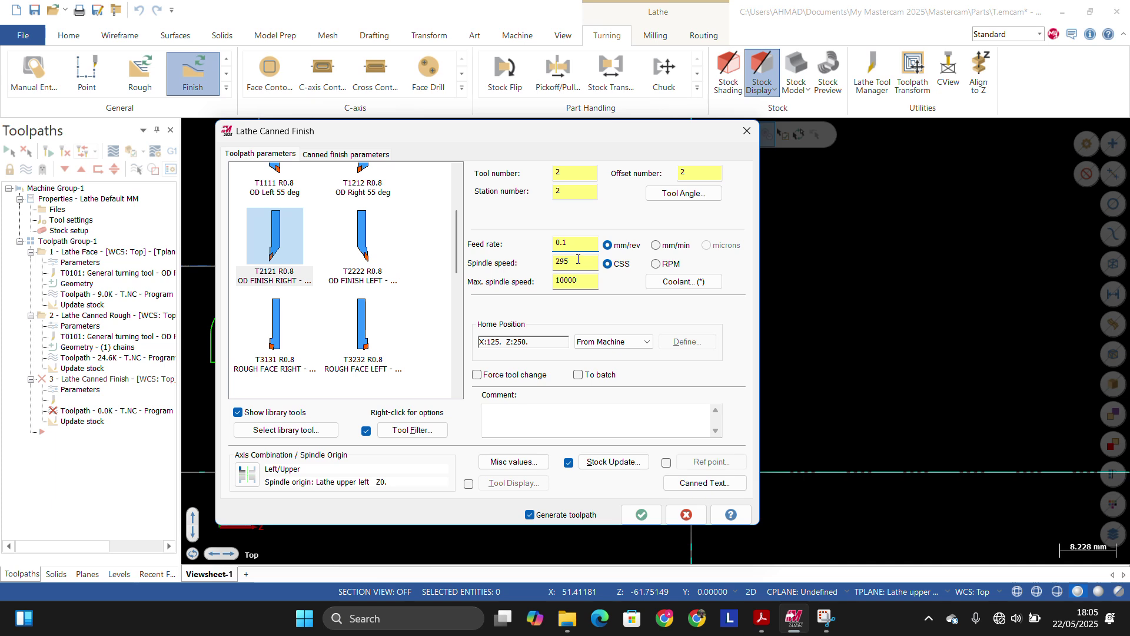
{"action": "left_click", "coordinate": [580, 262]}
{"action": "double_click", "coordinate": [576, 261]}
{"action": "type", "text": "2000"}
{"action": "double_click", "coordinate": [582, 279]}
{"action": "type", "text": "2000"}
{"action": "double_click", "coordinate": [577, 244]}
Step: Use the canned rough as the operation to finish and generate the canned finish toolpath
{"action": "left_click", "coordinate": [364, 154]}
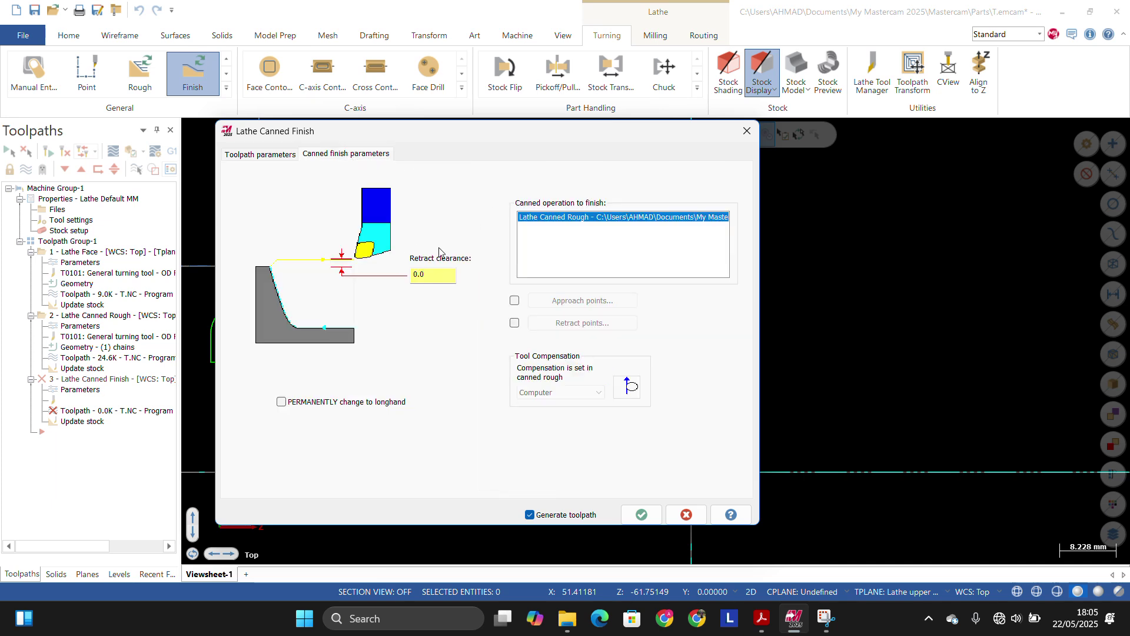
{"action": "left_click", "coordinate": [444, 275]}
{"action": "left_click", "coordinate": [648, 517]}
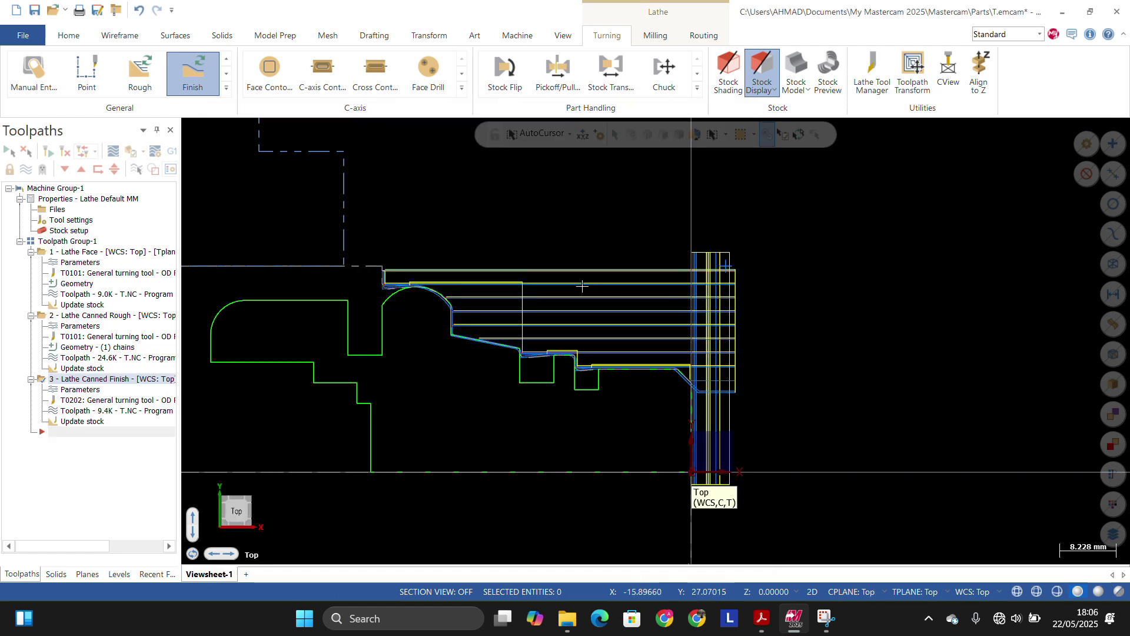
Step: Start a chain-defined Groove toolpath and partially chain the narrower groove nearest the part face, from its front wall to its back wall
{"action": "scroll", "coordinate": [588, 287], "scroll_direction": "up", "scroll_amount": 5}
{"action": "scroll", "coordinate": [459, 274], "scroll_direction": "down", "scroll_amount": 4}
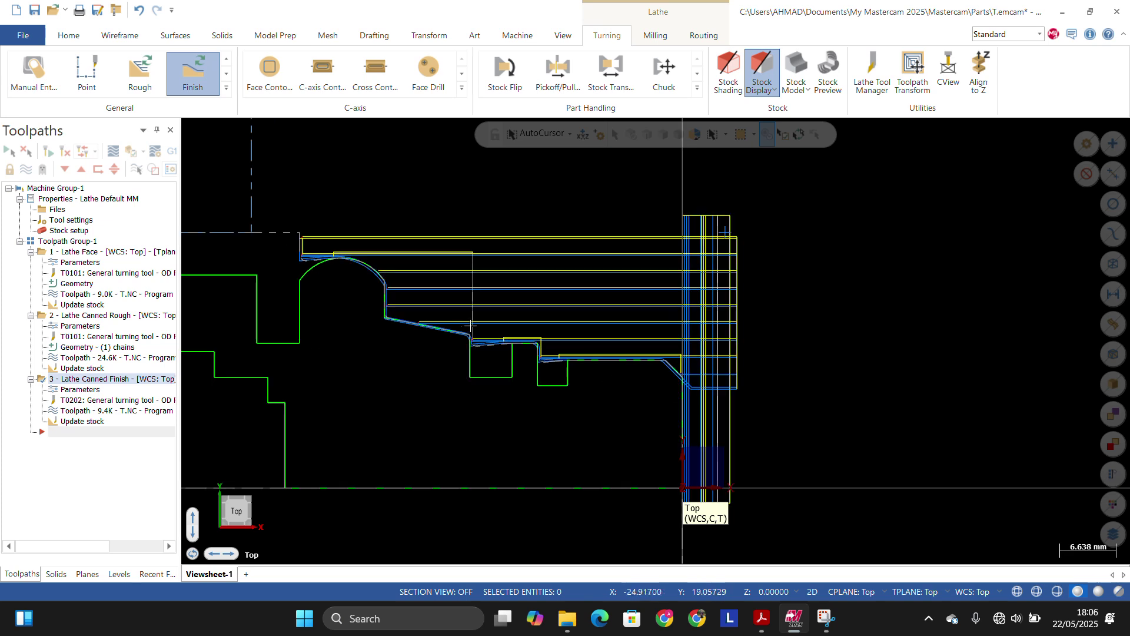
{"action": "scroll", "coordinate": [474, 327], "scroll_direction": "up", "scroll_amount": 2}
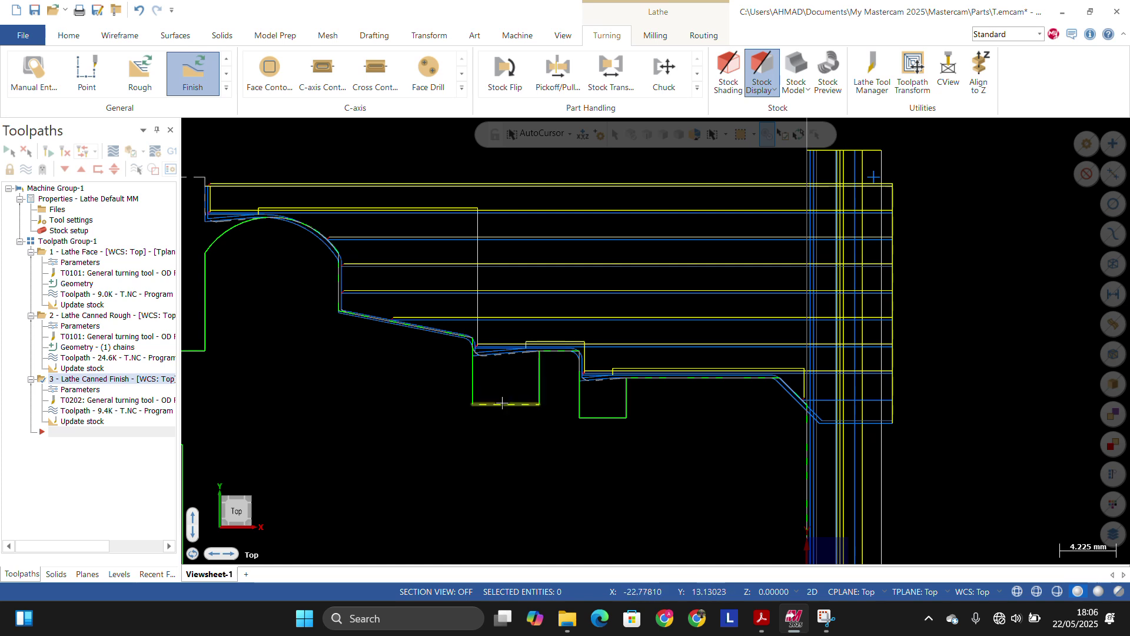
{"action": "left_click", "coordinate": [226, 88]}
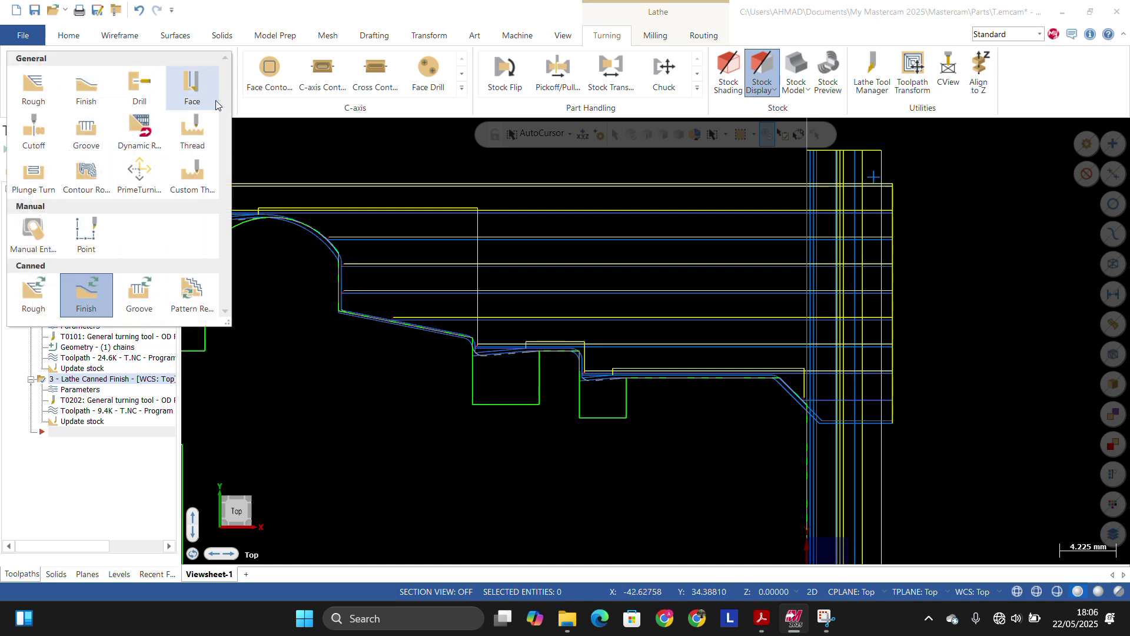
{"action": "left_click", "coordinate": [86, 131]}
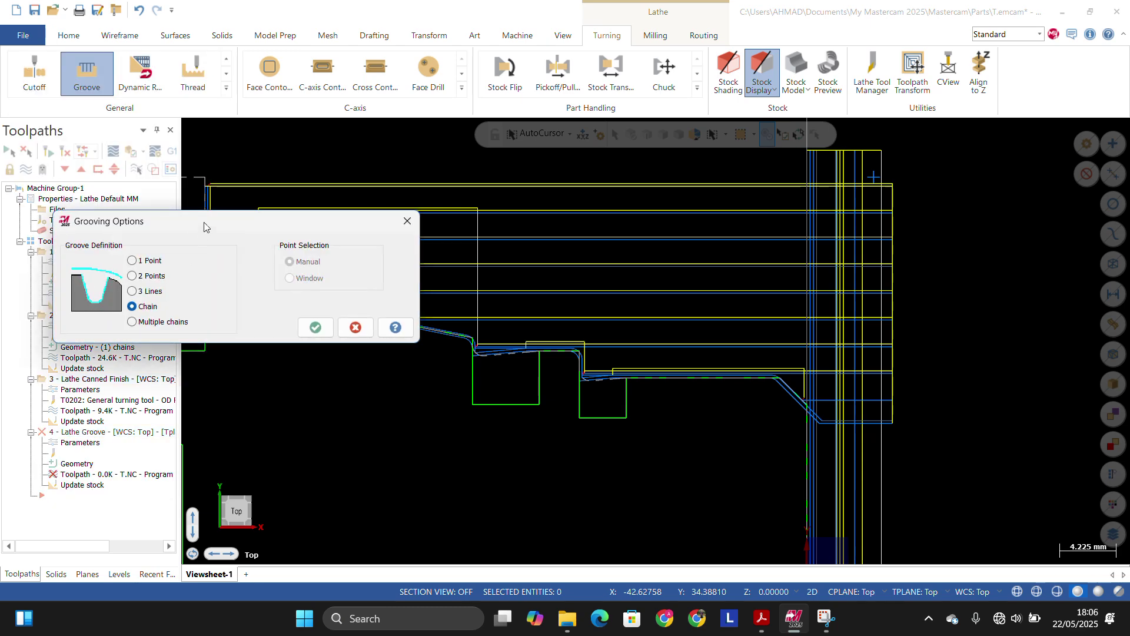
{"action": "left_click_drag", "start_coordinate": [204, 223], "coordinate": [228, 164]}
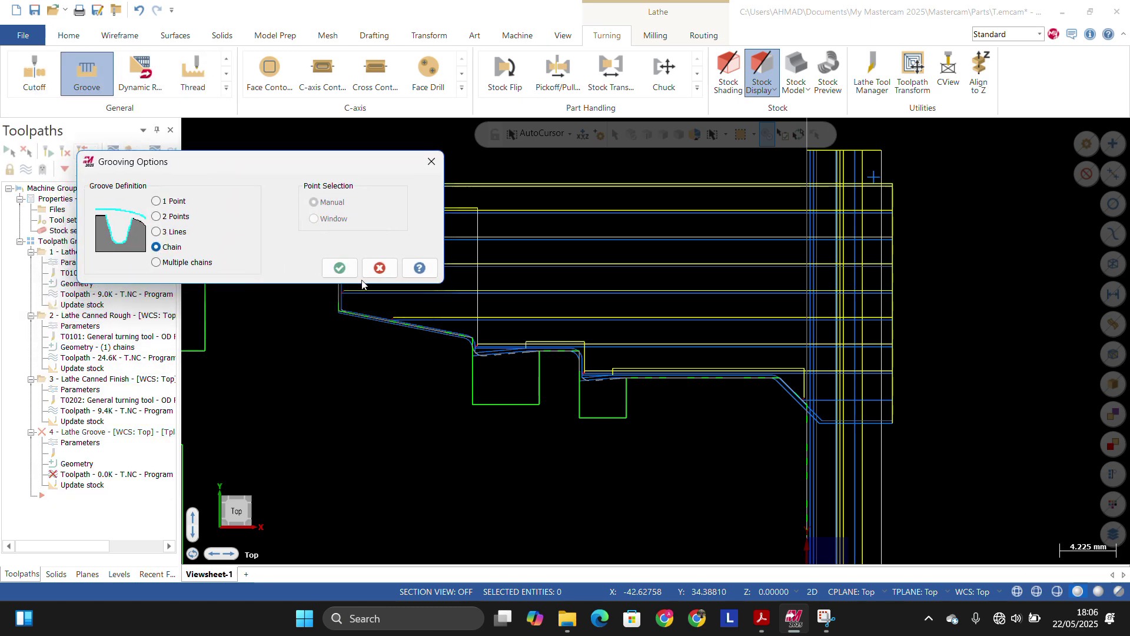
{"action": "left_click", "coordinate": [339, 267]}
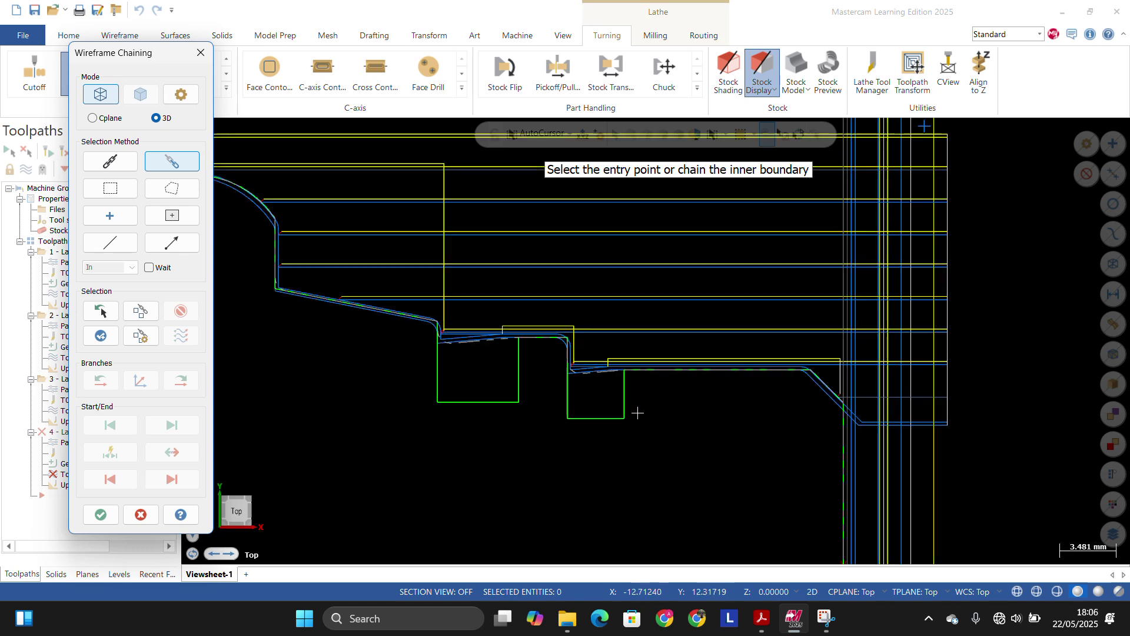
{"action": "scroll", "coordinate": [607, 387], "scroll_direction": "up", "scroll_amount": 3}
{"action": "left_click", "coordinate": [620, 391]}
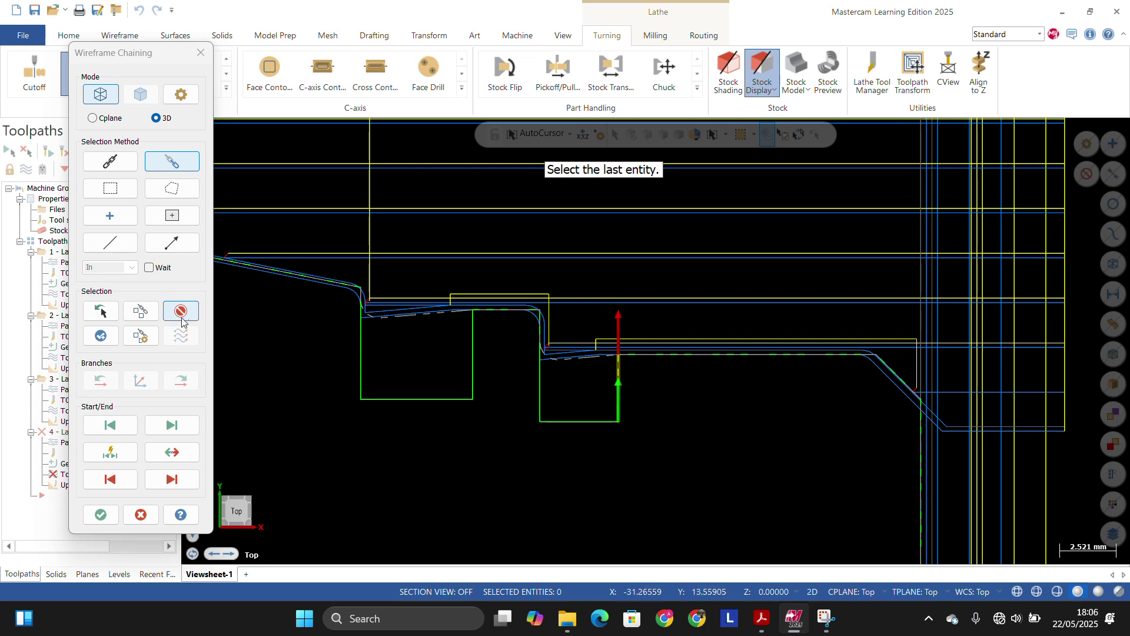
{"action": "left_click", "coordinate": [181, 453]}
{"action": "left_click", "coordinate": [534, 380]}
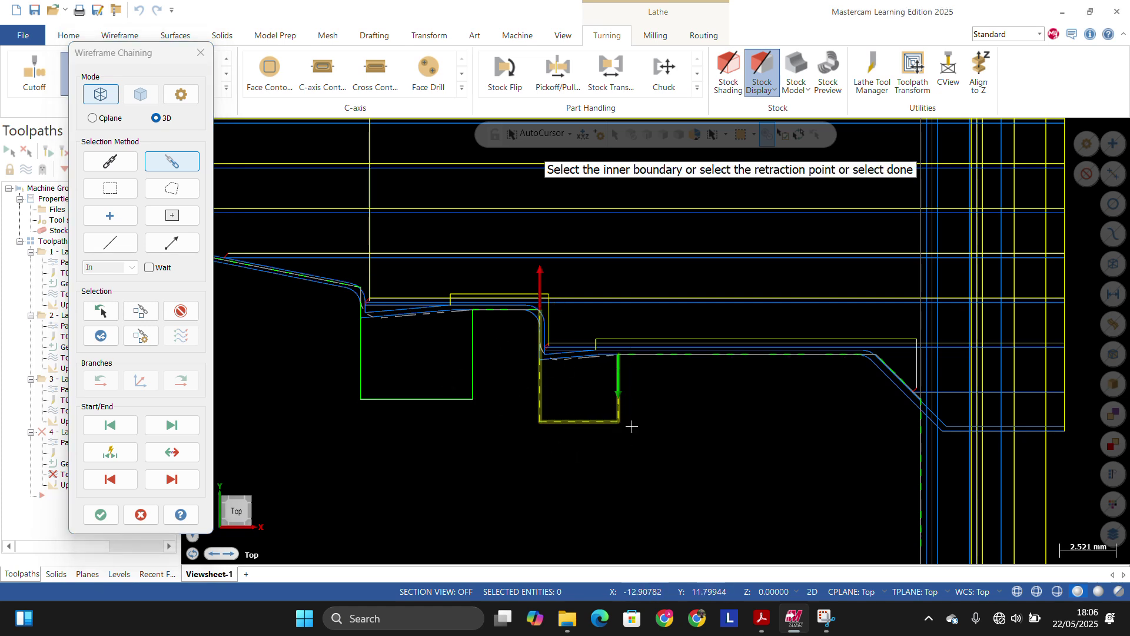
{"action": "left_click", "coordinate": [101, 515]}
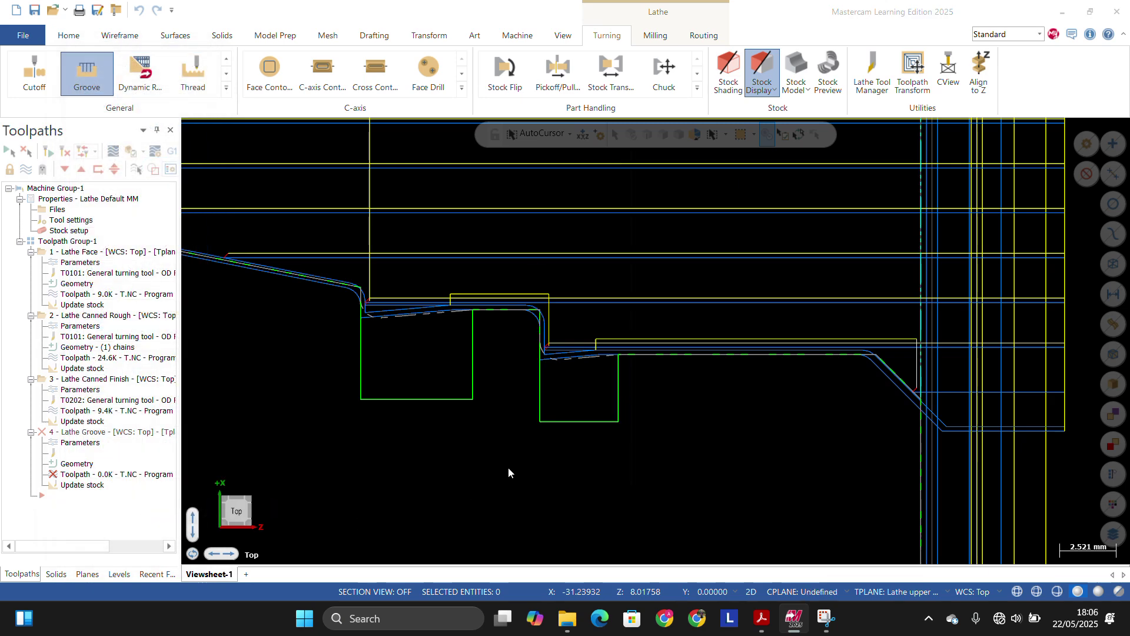
Step: Select the T4747 R0.1 W1.85 narrow OD groove right tool and set its tool number and offset number to 3
{"action": "left_click_drag", "start_coordinate": [522, 65], "coordinate": [602, 69]}
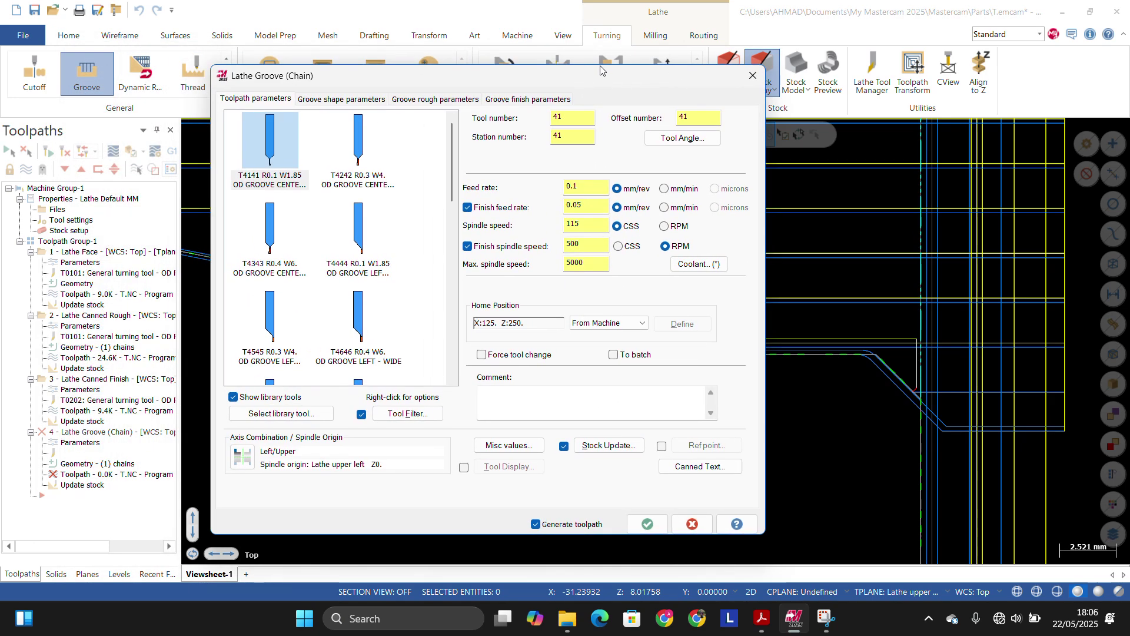
{"action": "scroll", "coordinate": [260, 254], "scroll_direction": "down", "scroll_amount": 10}
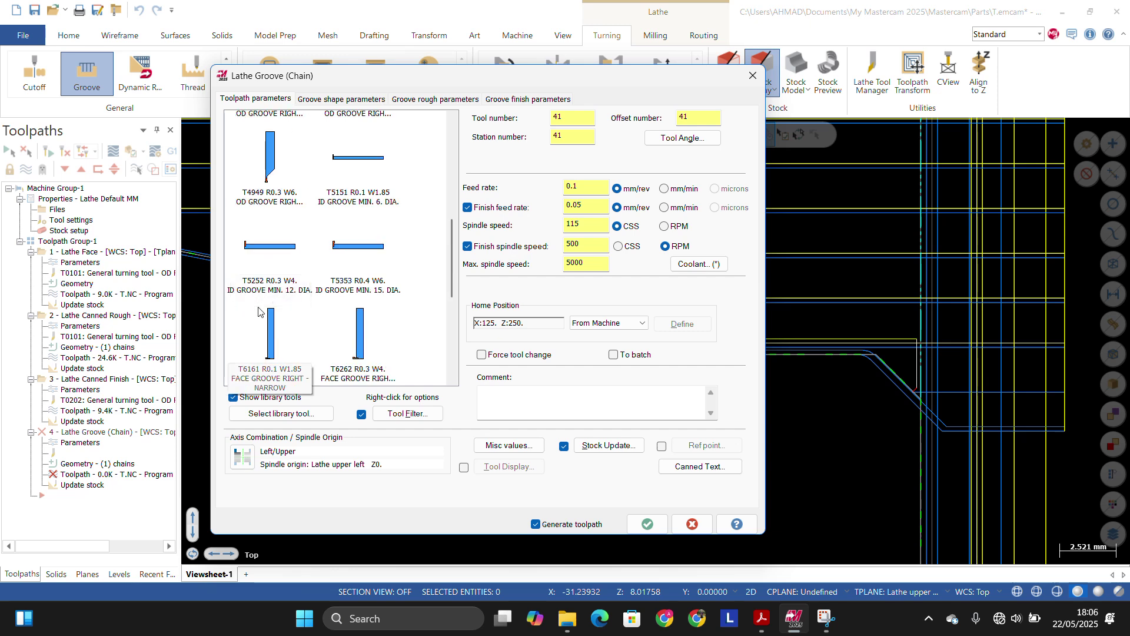
{"action": "scroll", "coordinate": [277, 235], "scroll_direction": "up", "scroll_amount": 7}
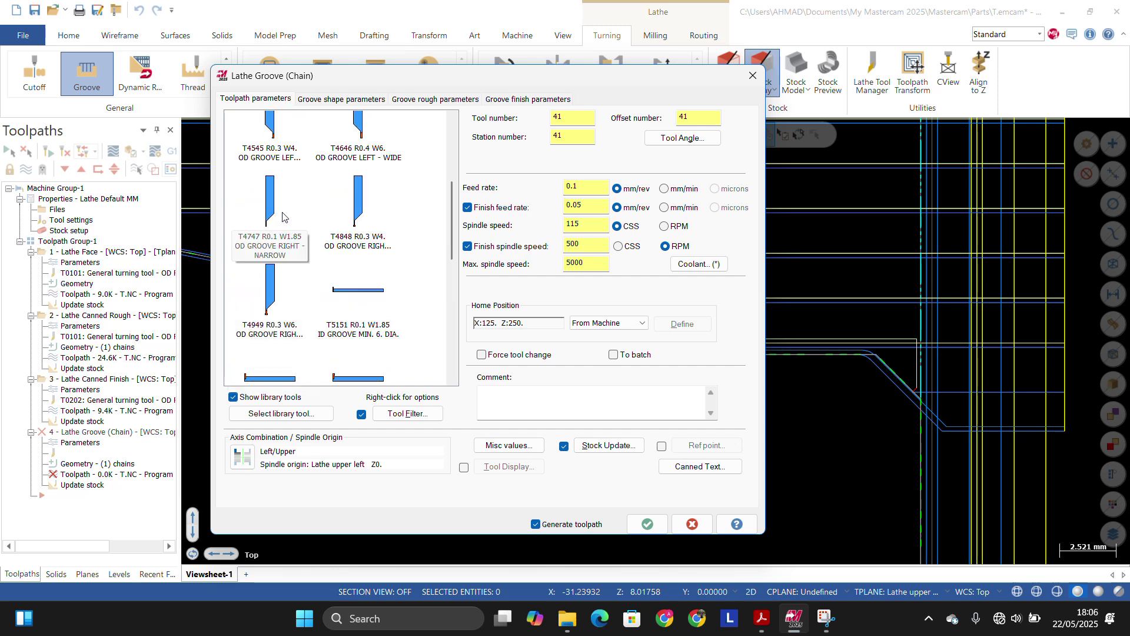
{"action": "mouse_move", "coordinate": [282, 216]}
{"action": "scroll", "coordinate": [262, 247], "scroll_direction": "up", "scroll_amount": 3}
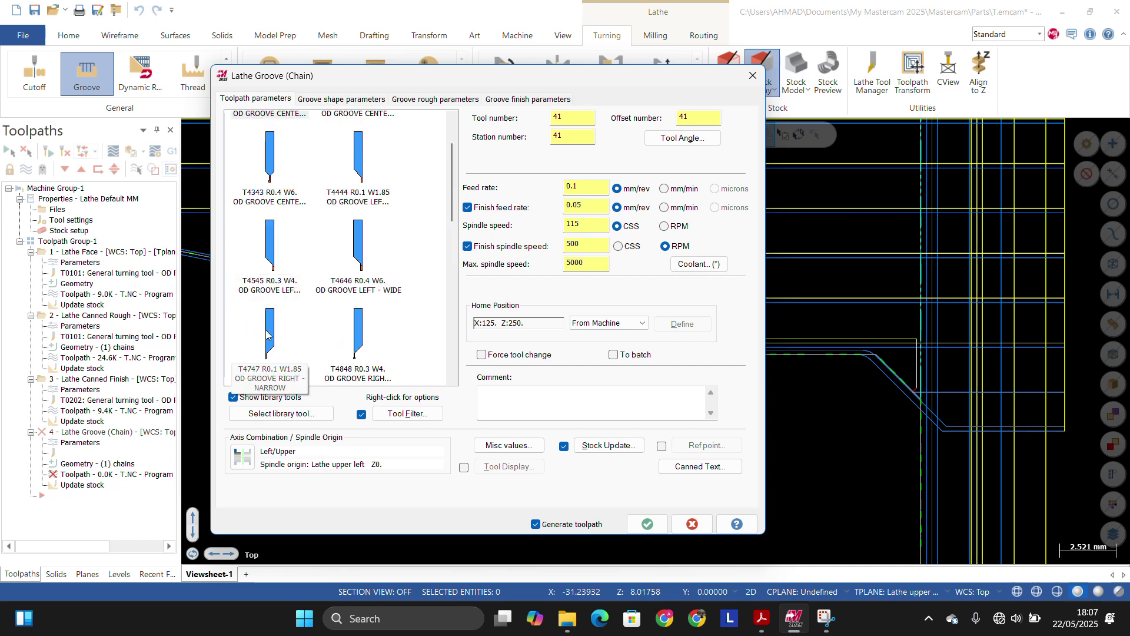
{"action": "mouse_move", "coordinate": [266, 334]}
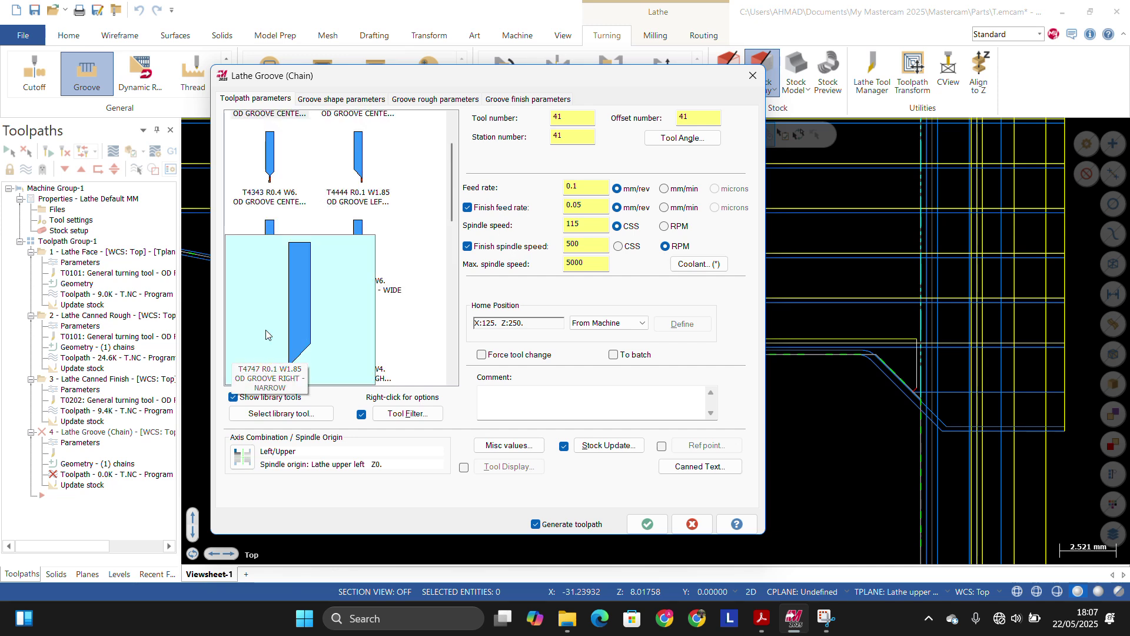
{"action": "left_click", "coordinate": [266, 334]}
{"action": "left_click", "coordinate": [558, 117]}
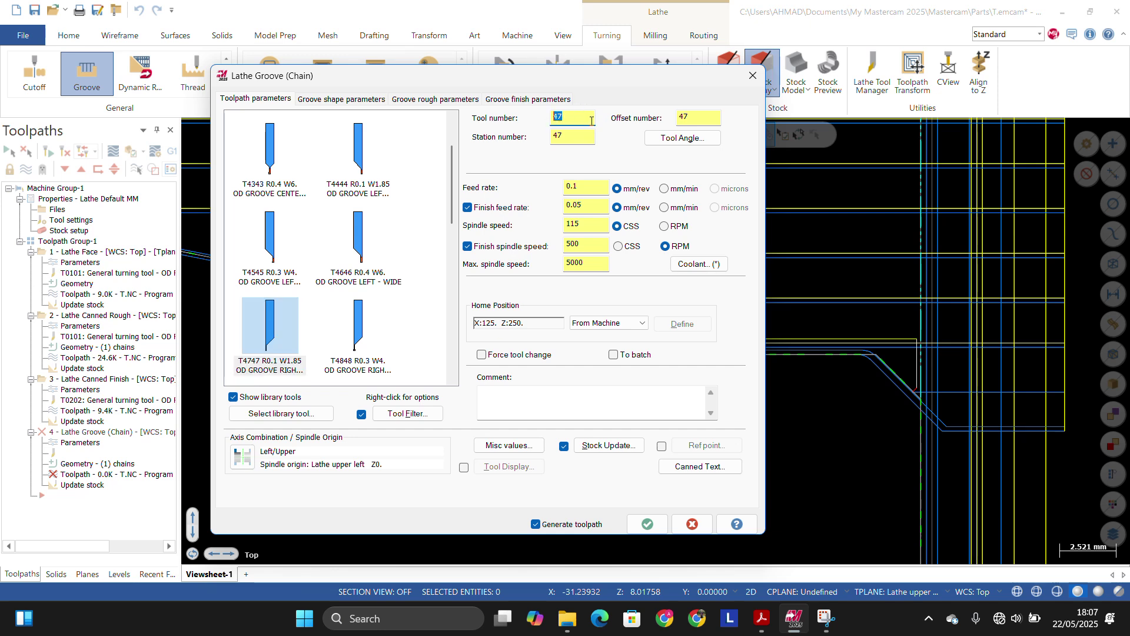
{"action": "type", "text": "3"}
{"action": "key", "text": "Tab"}
{"action": "type", "text": "3"}
Step: Set the groove operation's spindle speed and maximum spindle speed, and apply the OD groove angle of 90 degrees
{"action": "left_click", "coordinate": [594, 190]}
{"action": "double_click", "coordinate": [593, 223]}
{"action": "type", "text": "1"}
{"action": "double_click", "coordinate": [591, 262]}
{"action": "type", "text": "2"}
{"action": "left_click", "coordinate": [347, 100]}
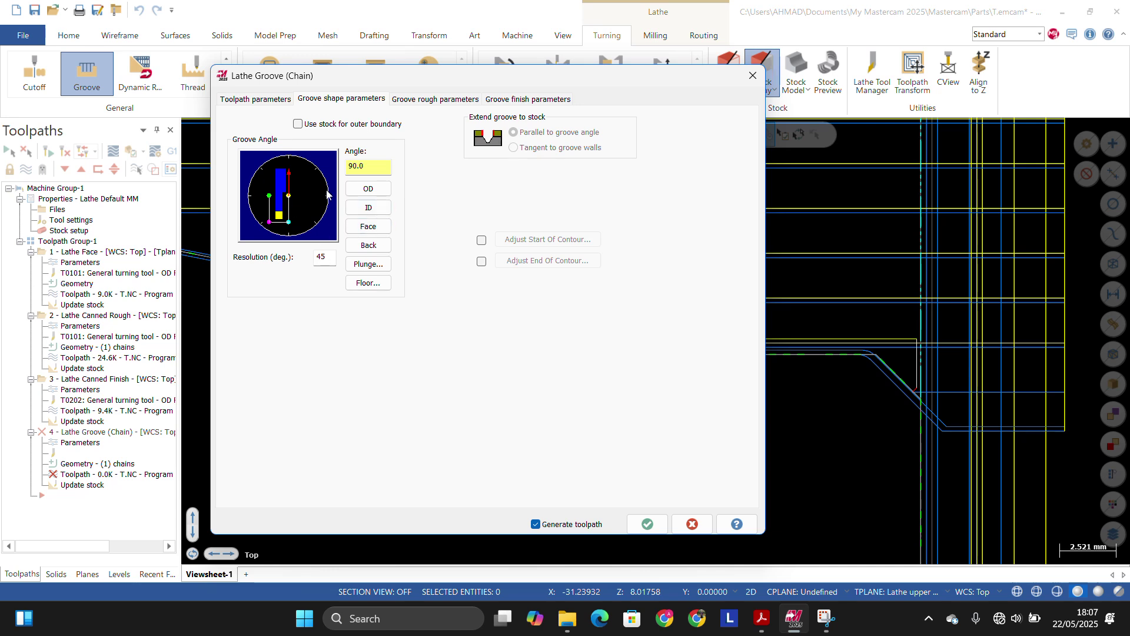
{"action": "left_click", "coordinate": [378, 190]}
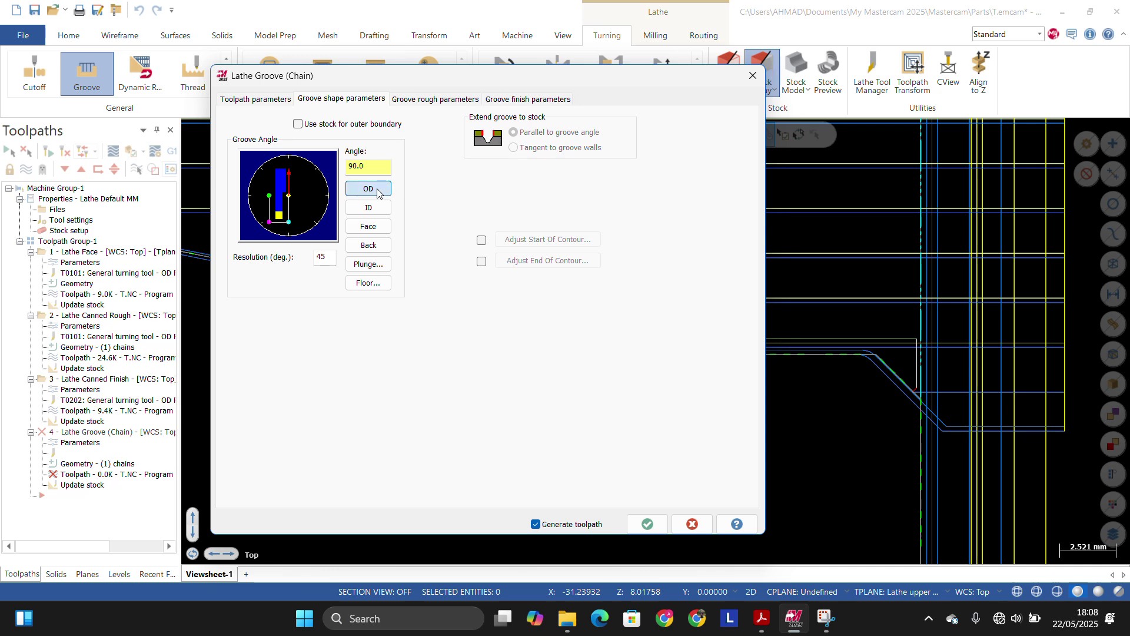
Step: Examine the groove rough parameters, including the stock to leave in X and Z and the rough step percentage
{"action": "left_click", "coordinate": [410, 106]}
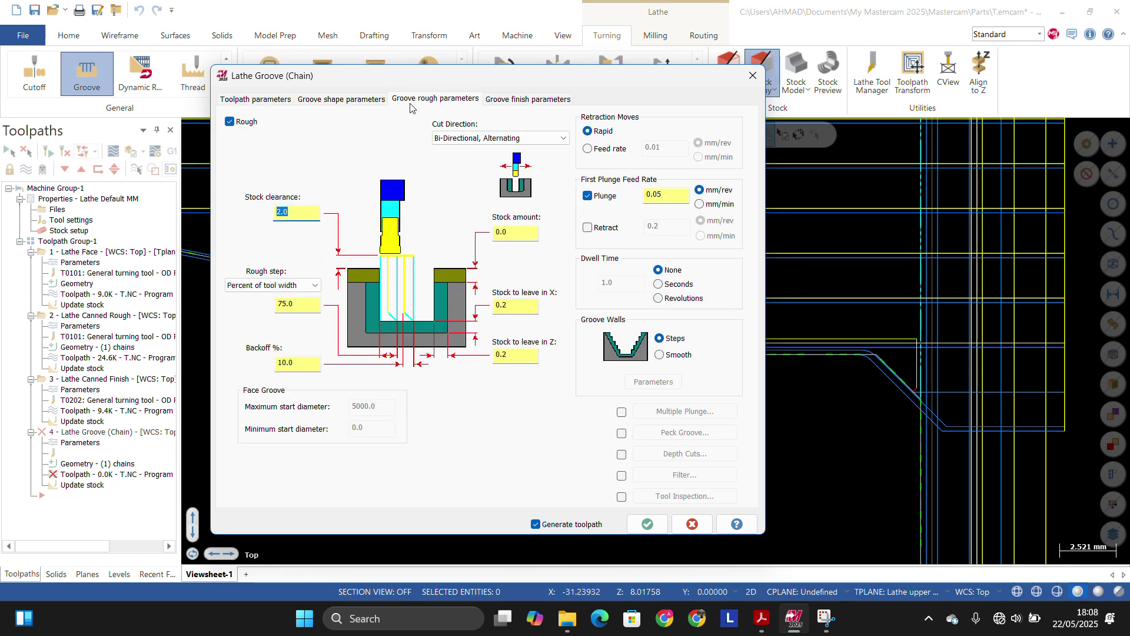
{"action": "left_click", "coordinate": [497, 100]}
{"action": "left_click", "coordinate": [477, 100]}
{"action": "left_click", "coordinate": [494, 100]}
{"action": "left_click", "coordinate": [461, 99]}
{"action": "left_click", "coordinate": [494, 101]}
{"action": "left_click", "coordinate": [461, 100]}
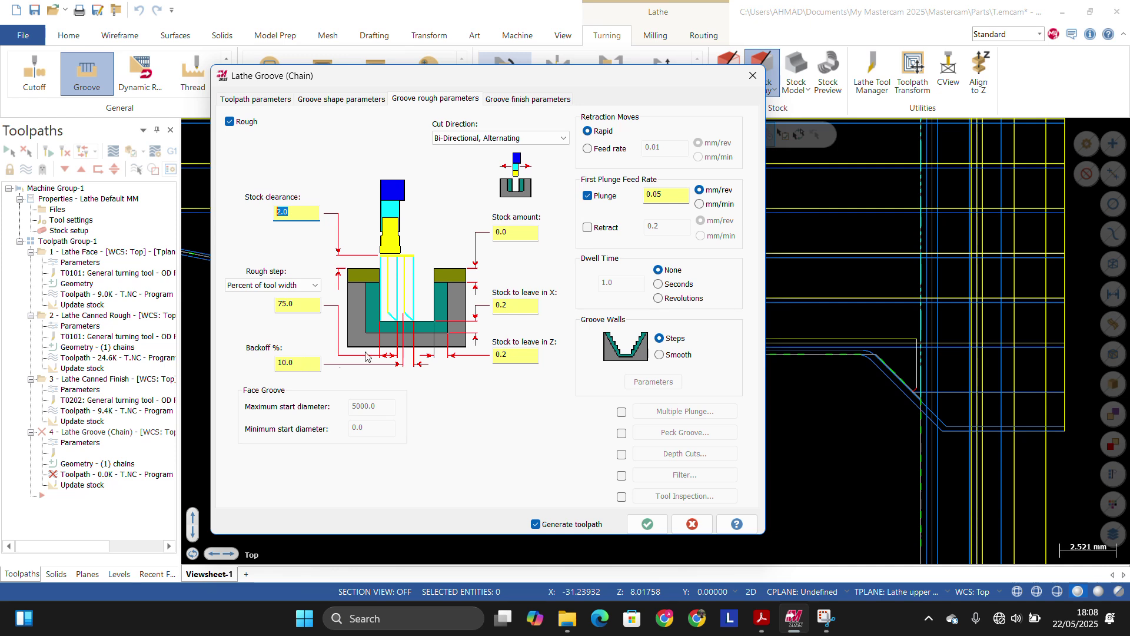
{"action": "left_click", "coordinate": [530, 305]}
{"action": "left_click", "coordinate": [528, 308]}
{"action": "left_click", "coordinate": [522, 352]}
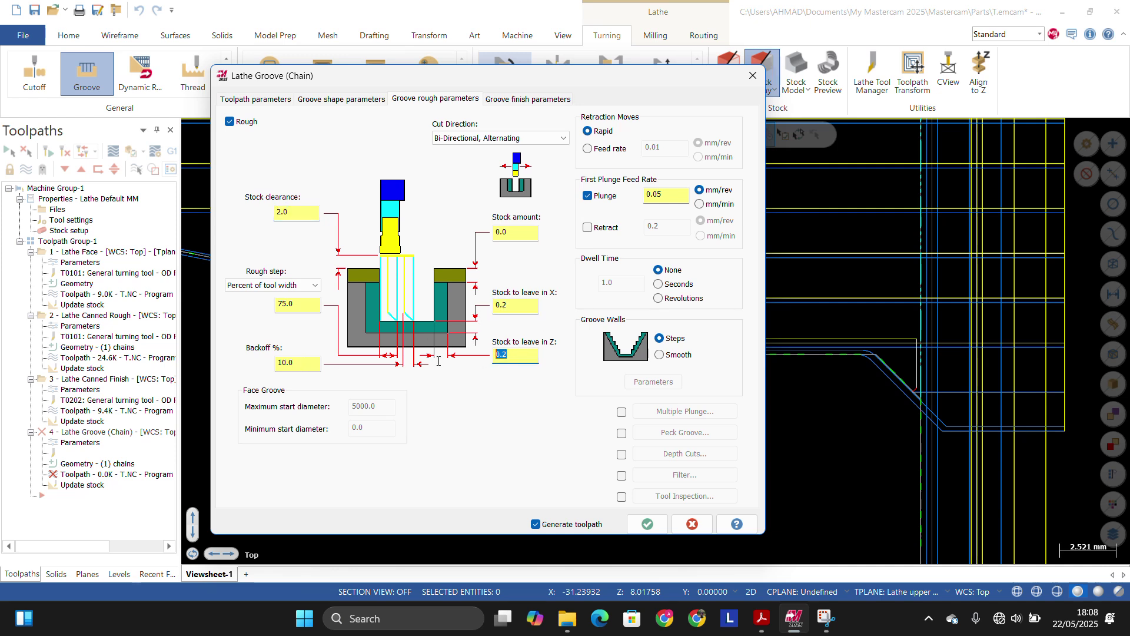
{"action": "left_click", "coordinate": [301, 305]}
{"action": "left_click", "coordinate": [304, 302]}
{"action": "left_click_drag", "start_coordinate": [300, 306], "coordinate": [271, 313]}
{"action": "left_click", "coordinate": [306, 303]}
{"action": "left_click_drag", "start_coordinate": [304, 306], "coordinate": [272, 313]}
{"action": "left_click", "coordinate": [293, 304]}
{"action": "double_click", "coordinate": [312, 308]}
Step: Set the groove walls to Smooth for the groove roughing passes
{"action": "left_click", "coordinate": [661, 355]}
{"action": "left_click", "coordinate": [660, 338]}
{"action": "left_click", "coordinate": [659, 355]}
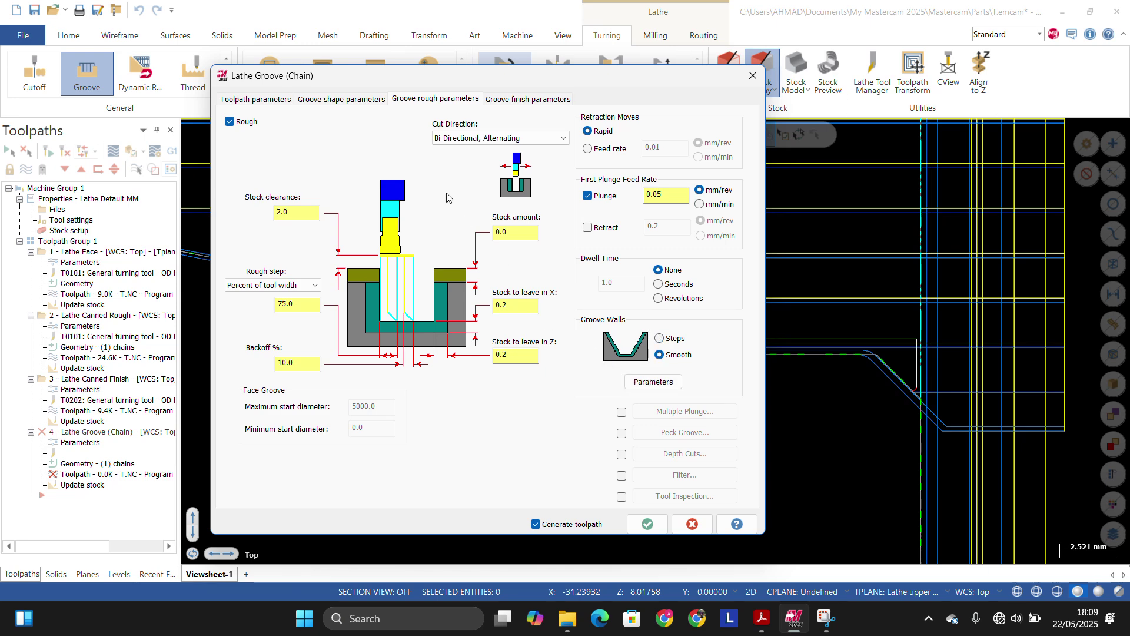
Step: Check the groove finish stepover and stock to leave, accept the first-pass lead-in settings, and generate the groove toolpath
{"action": "left_click", "coordinate": [527, 99]}
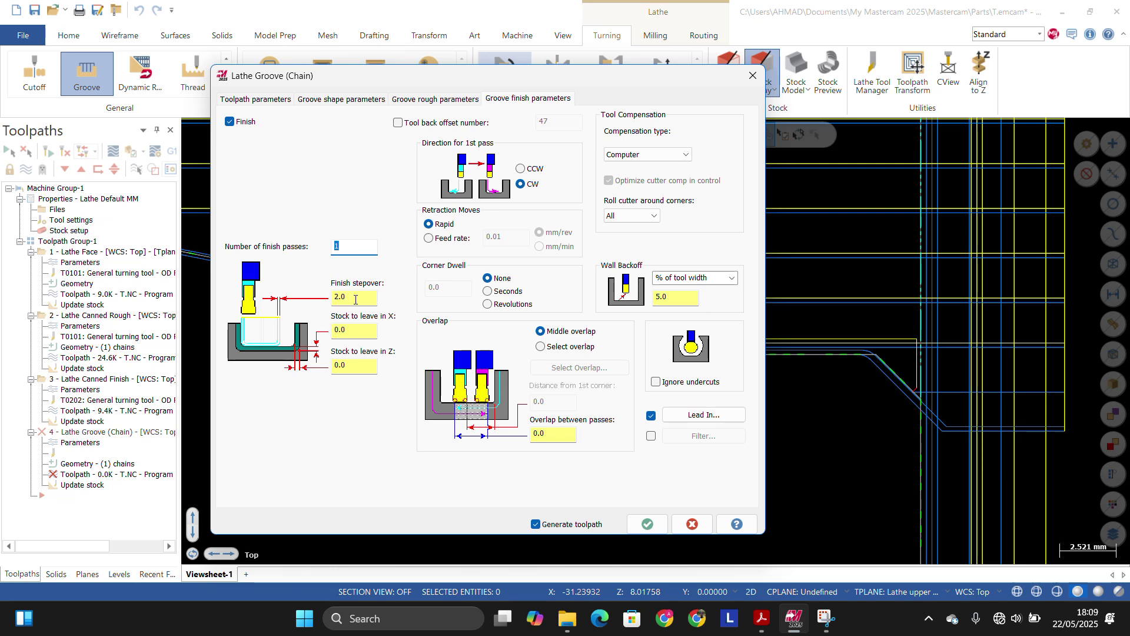
{"action": "left_click", "coordinate": [355, 299]}
{"action": "left_click", "coordinate": [356, 332]}
{"action": "left_click", "coordinate": [356, 364]}
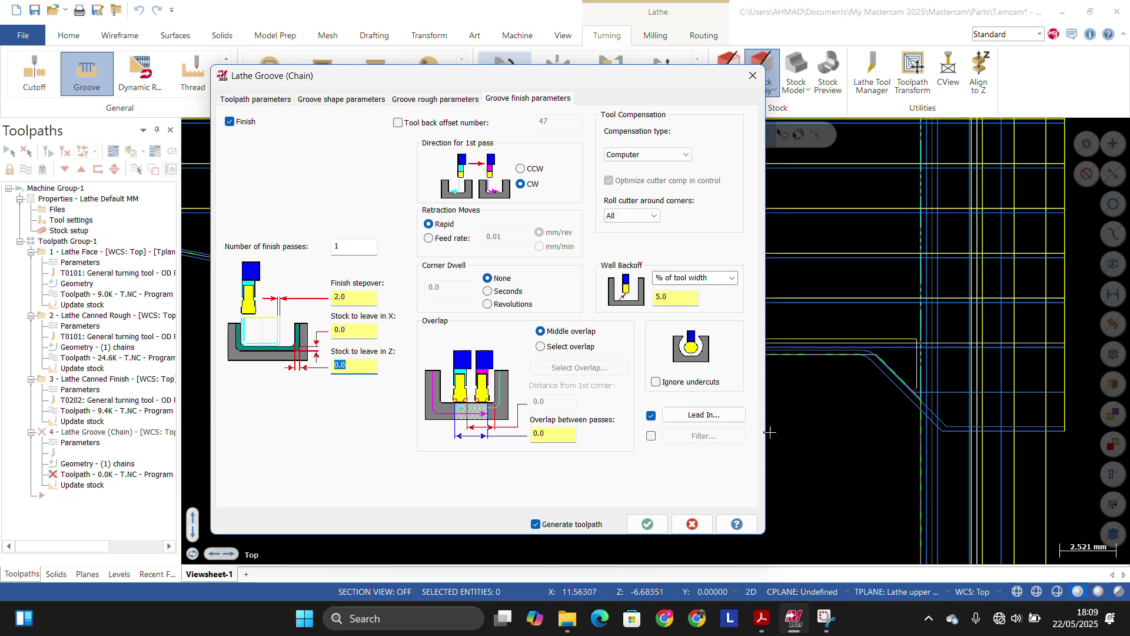
{"action": "left_click", "coordinate": [706, 414]}
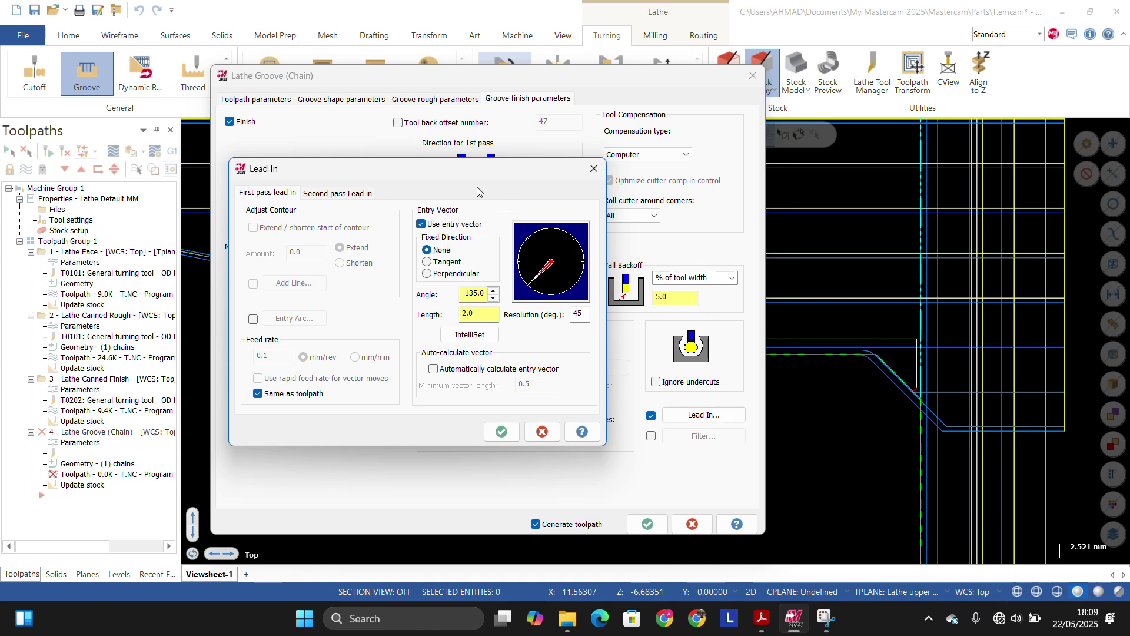
{"action": "left_click_drag", "start_coordinate": [473, 176], "coordinate": [532, 148]}
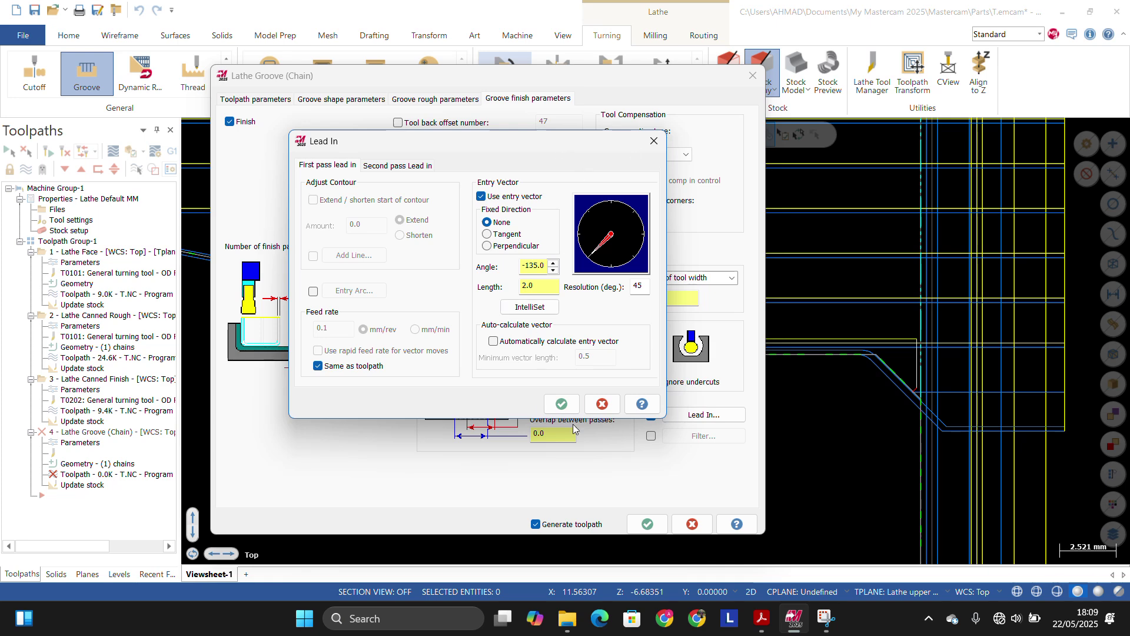
{"action": "left_click", "coordinate": [561, 404]}
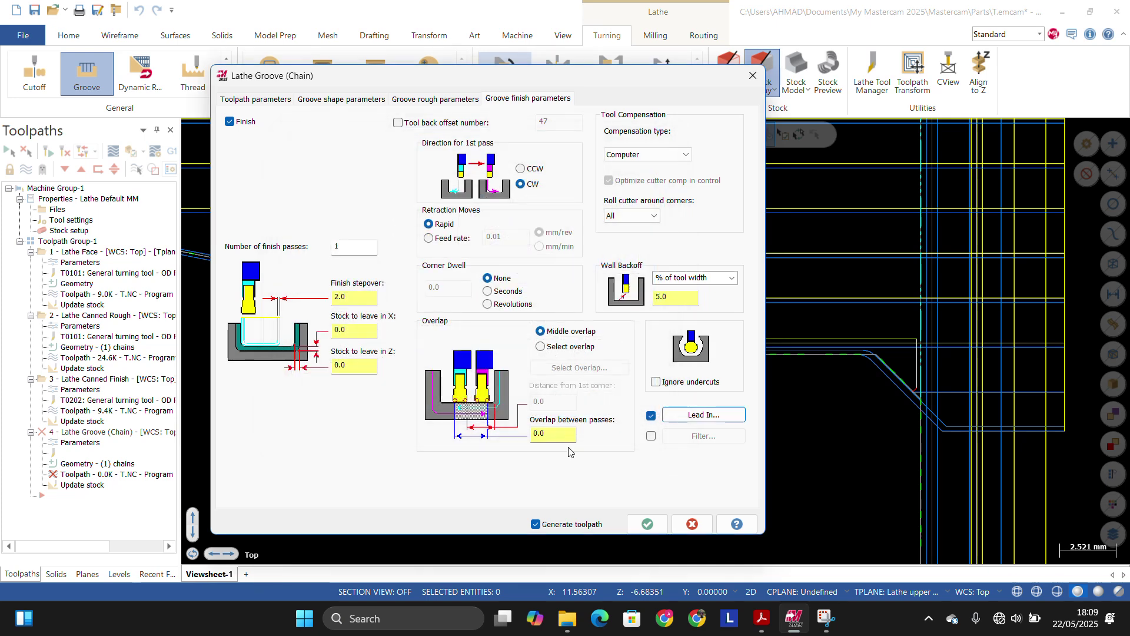
{"action": "left_click", "coordinate": [648, 524]}
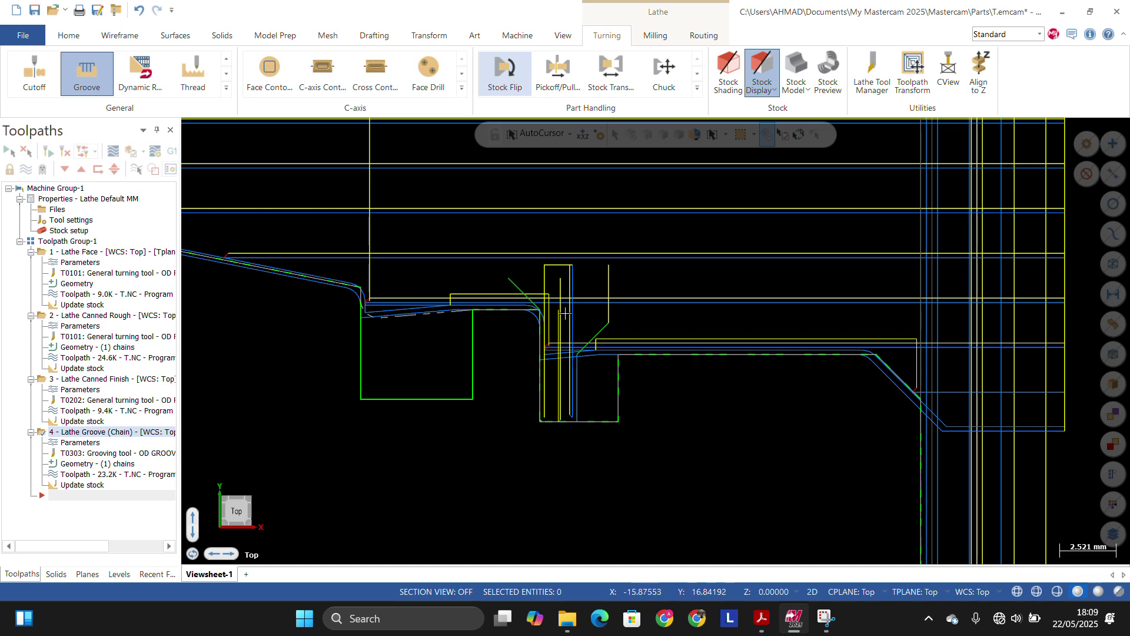
Step: Start another chain-defined Groove toolpath and partially chain the wider second groove from its front wall to its back wall
{"action": "scroll", "coordinate": [588, 265], "scroll_direction": "up", "scroll_amount": 1}
{"action": "scroll", "coordinate": [552, 343], "scroll_direction": "down", "scroll_amount": 3}
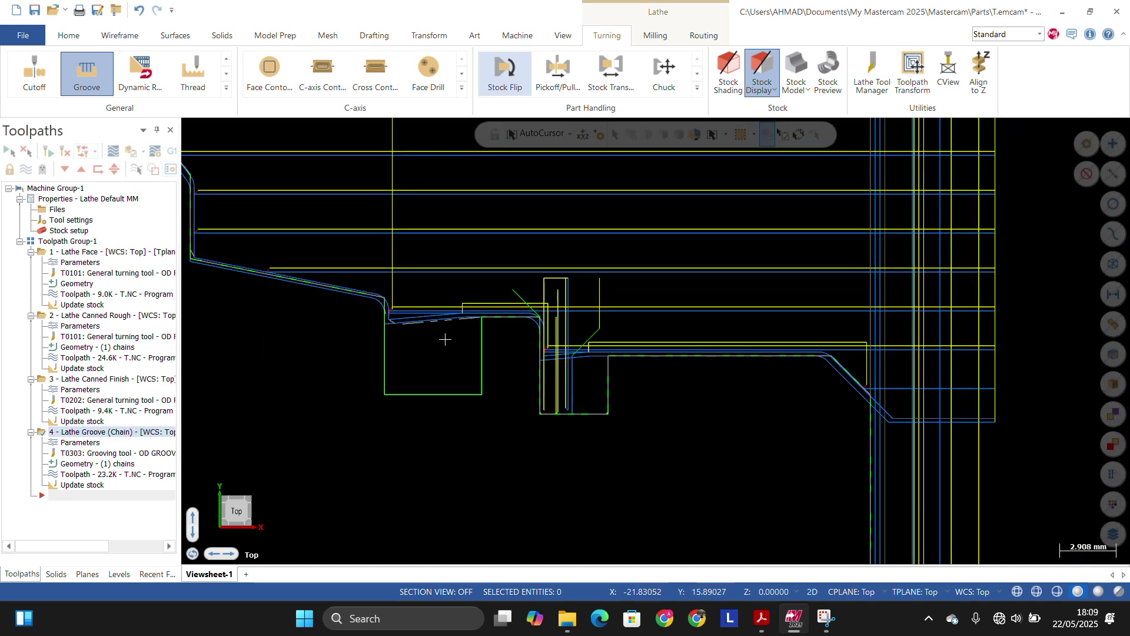
{"action": "scroll", "coordinate": [390, 339], "scroll_direction": "up", "scroll_amount": 1}
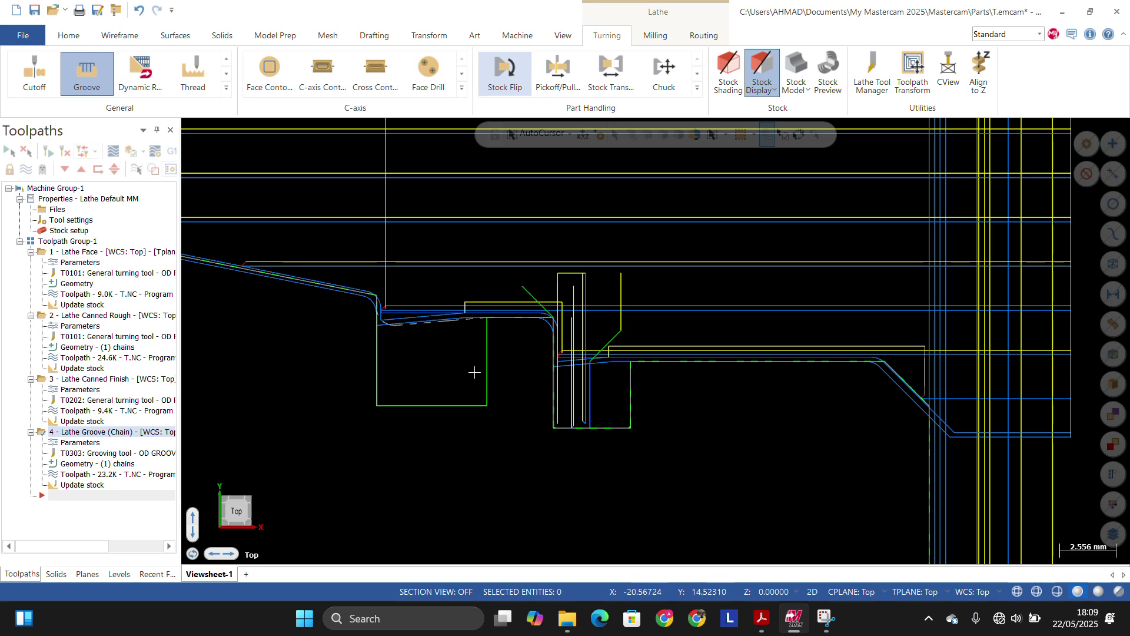
{"action": "left_click", "coordinate": [93, 90]}
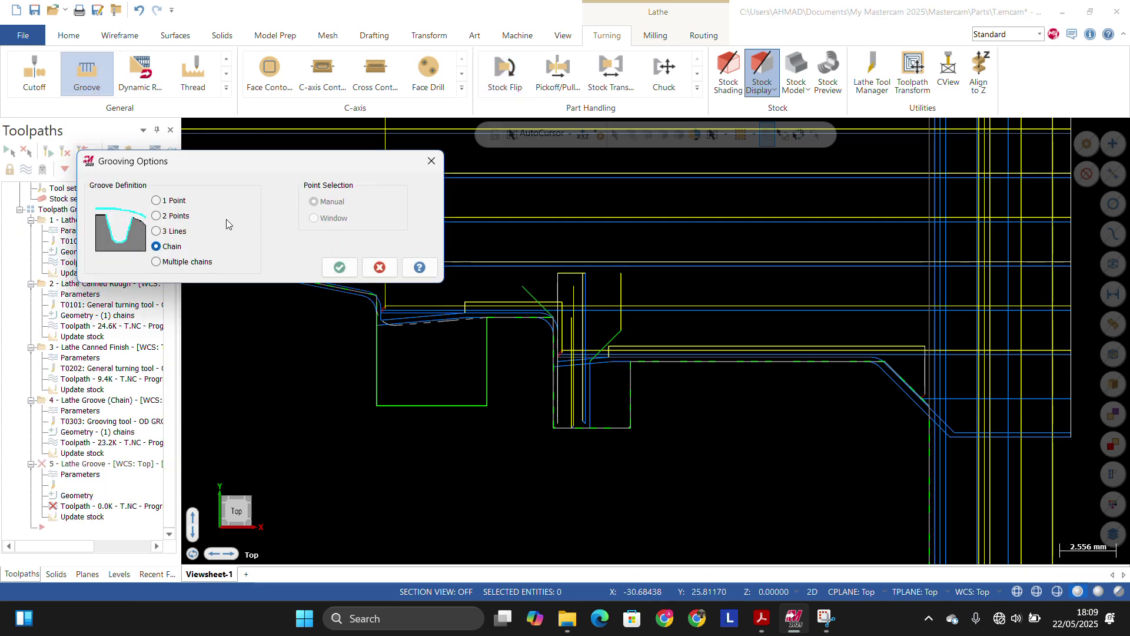
{"action": "left_click", "coordinate": [338, 266]}
{"action": "left_click", "coordinate": [491, 353]}
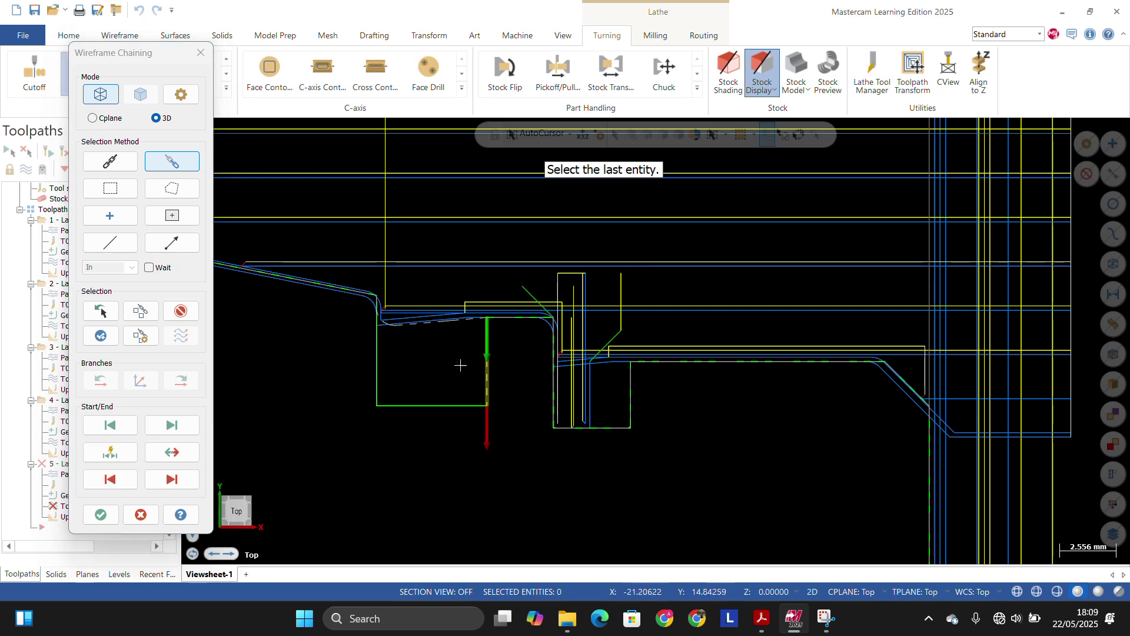
{"action": "left_click", "coordinate": [377, 348]}
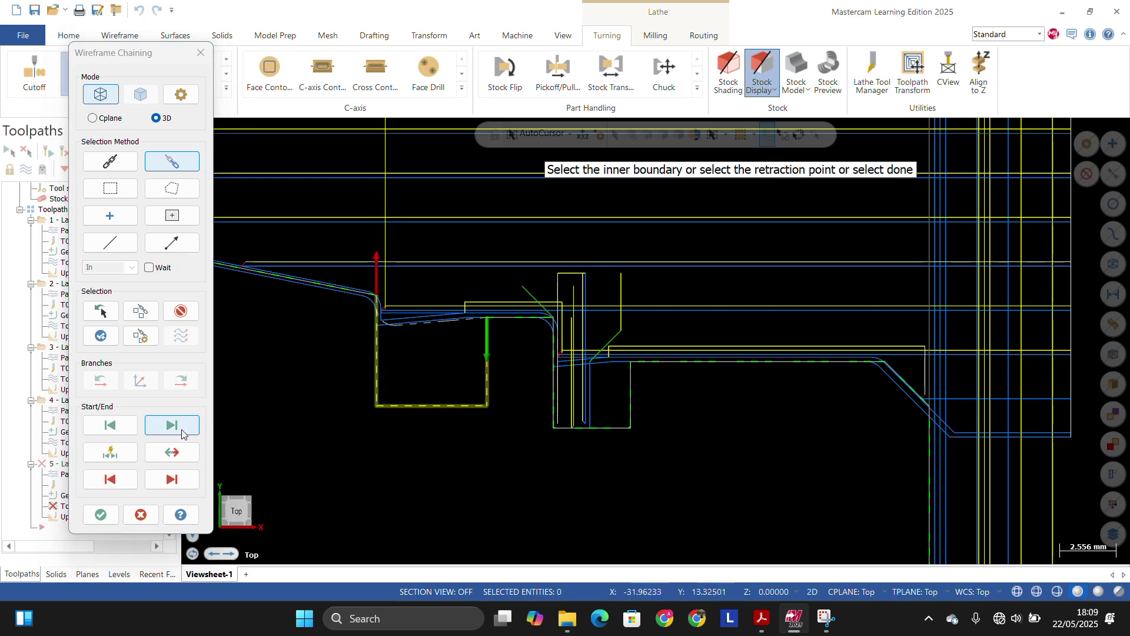
Step: Accept the chained groove profile and look through the grooving tools available for the Lathe Groove operation
{"action": "left_click", "coordinate": [101, 514]}
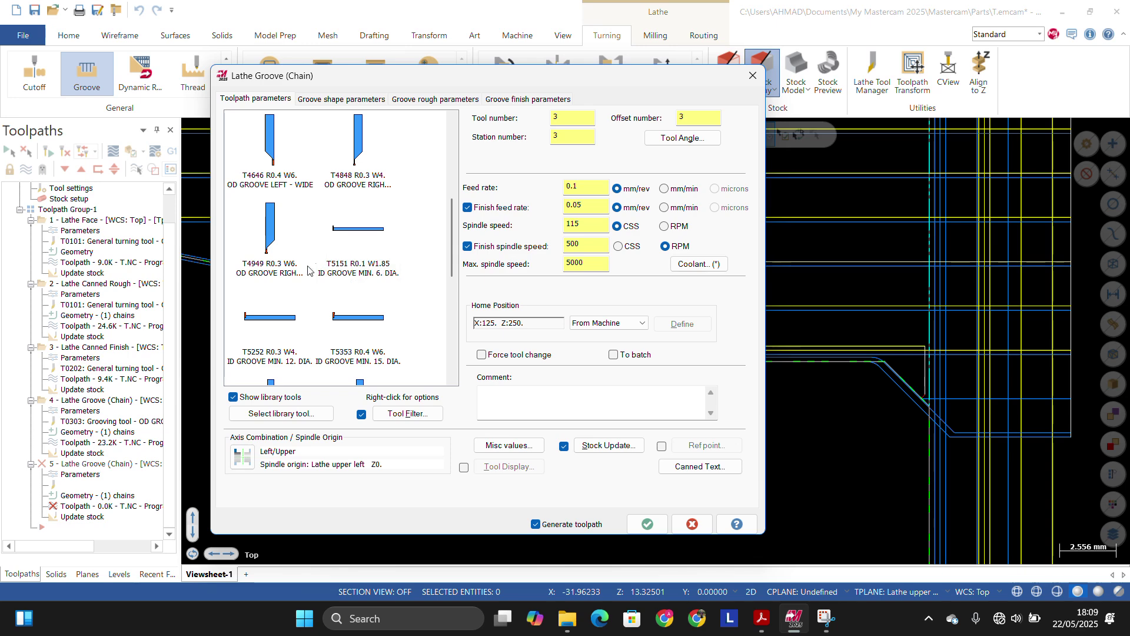
{"action": "scroll", "coordinate": [291, 274], "scroll_direction": "up", "scroll_amount": 3}
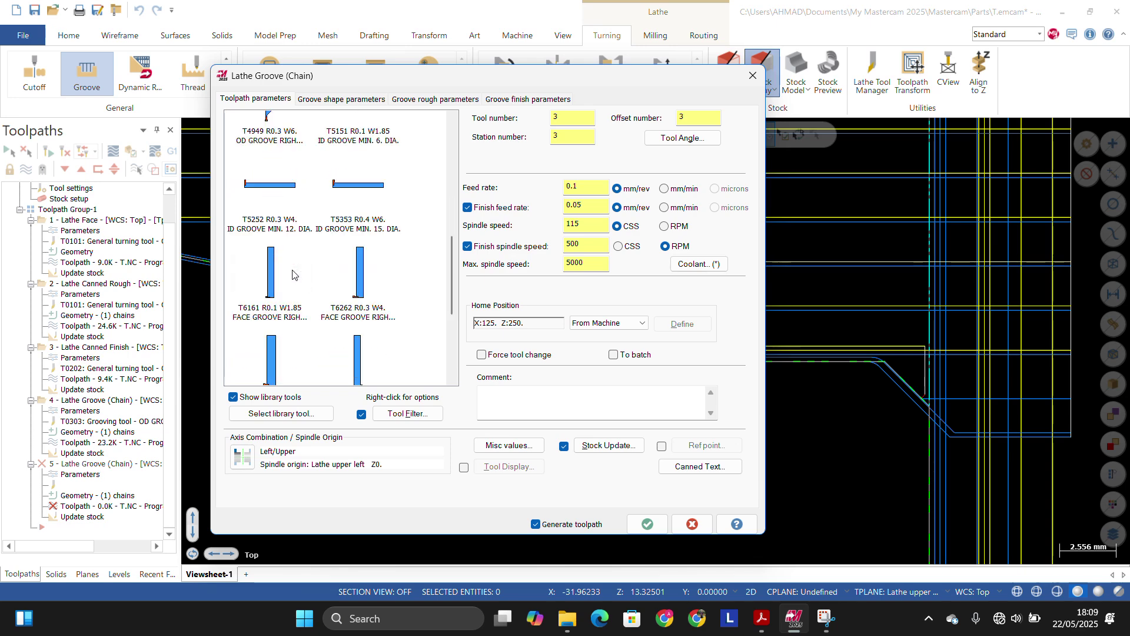
{"action": "scroll", "coordinate": [292, 275], "scroll_direction": "down", "scroll_amount": 3}
{"action": "scroll", "coordinate": [291, 275], "scroll_direction": "up", "scroll_amount": 5}
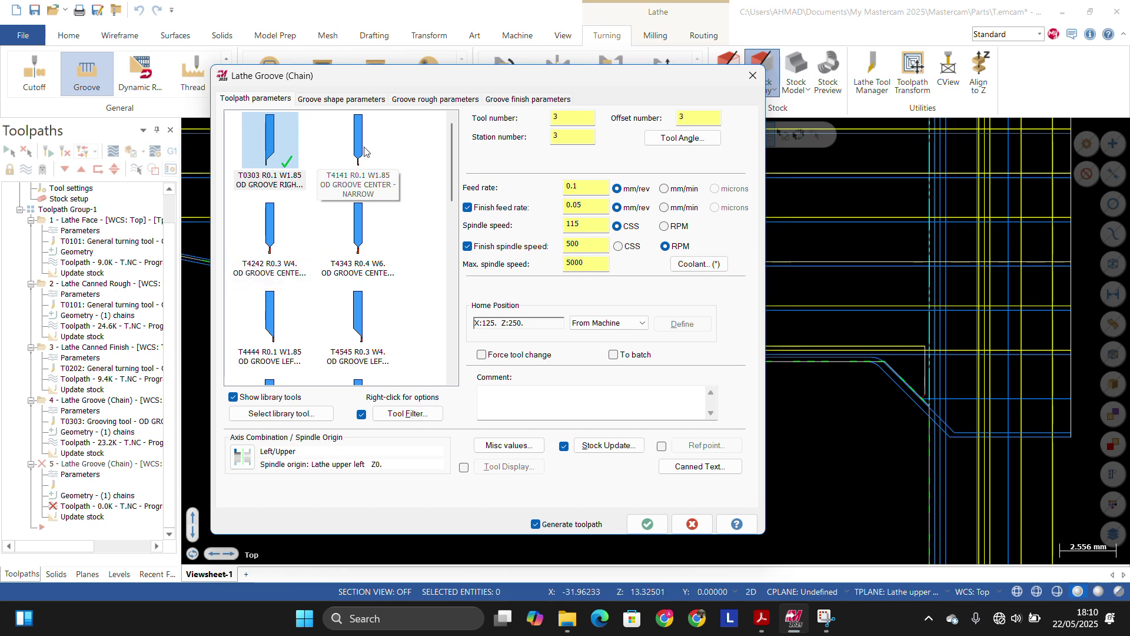
{"action": "scroll", "coordinate": [293, 248], "scroll_direction": "down", "scroll_amount": 3}
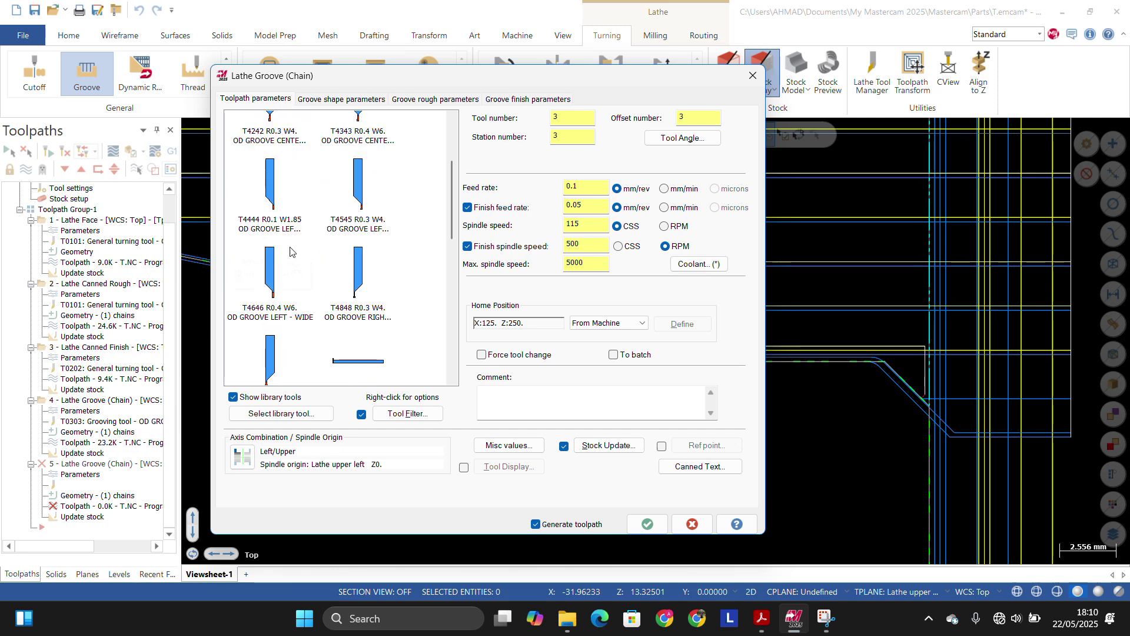
{"action": "scroll", "coordinate": [300, 266], "scroll_direction": "down", "scroll_amount": 3}
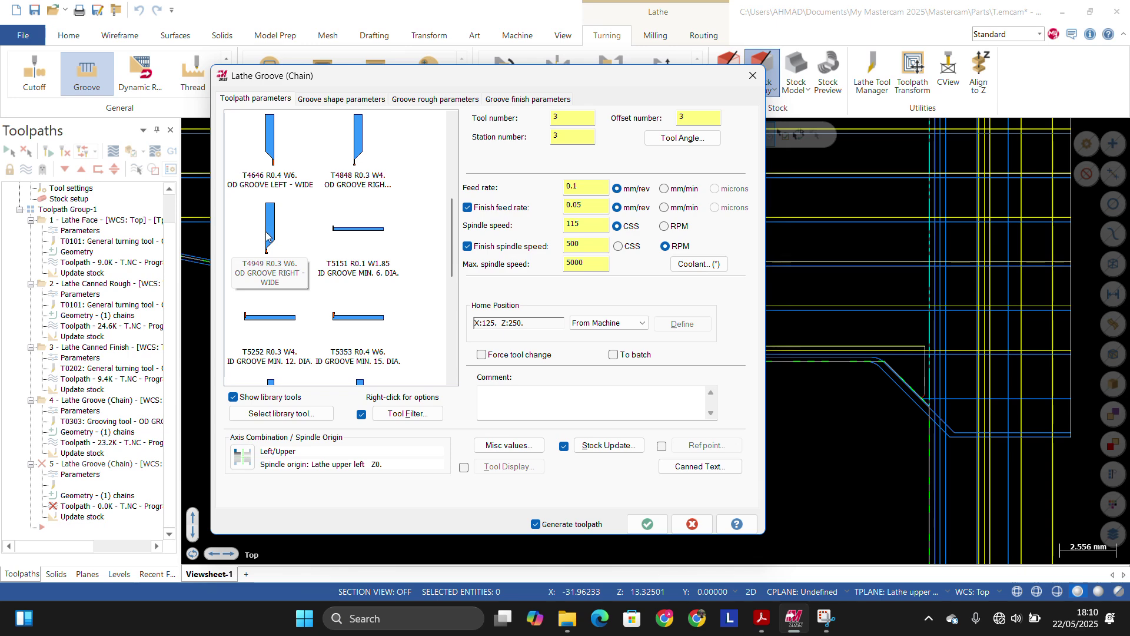
{"action": "scroll", "coordinate": [283, 259], "scroll_direction": "down", "scroll_amount": 10}
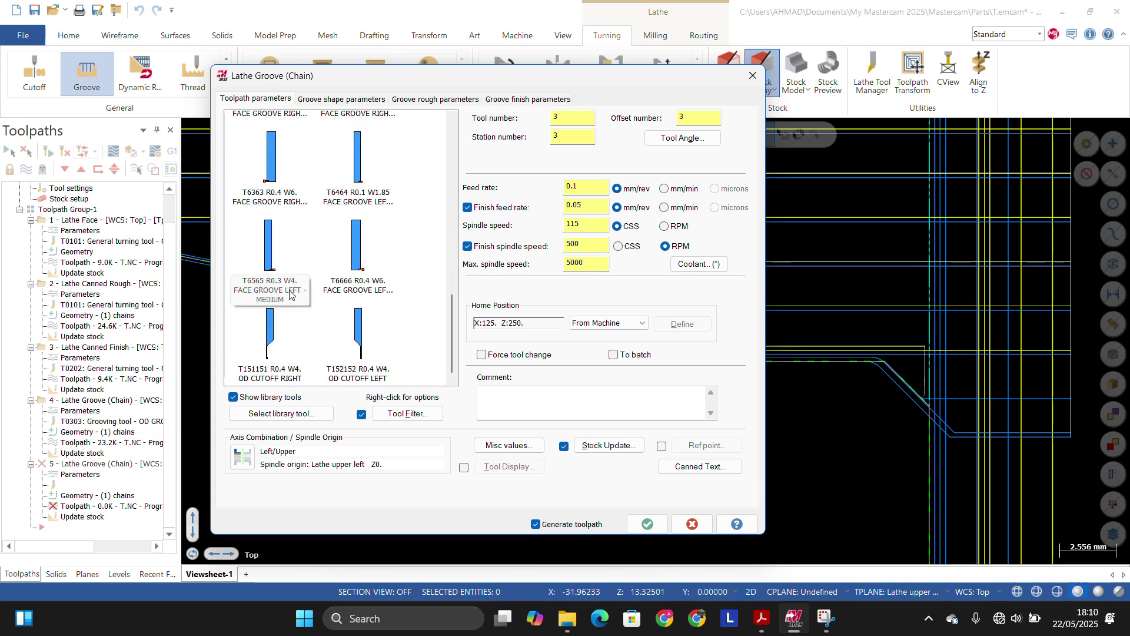
{"action": "scroll", "coordinate": [306, 277], "scroll_direction": "up", "scroll_amount": 5}
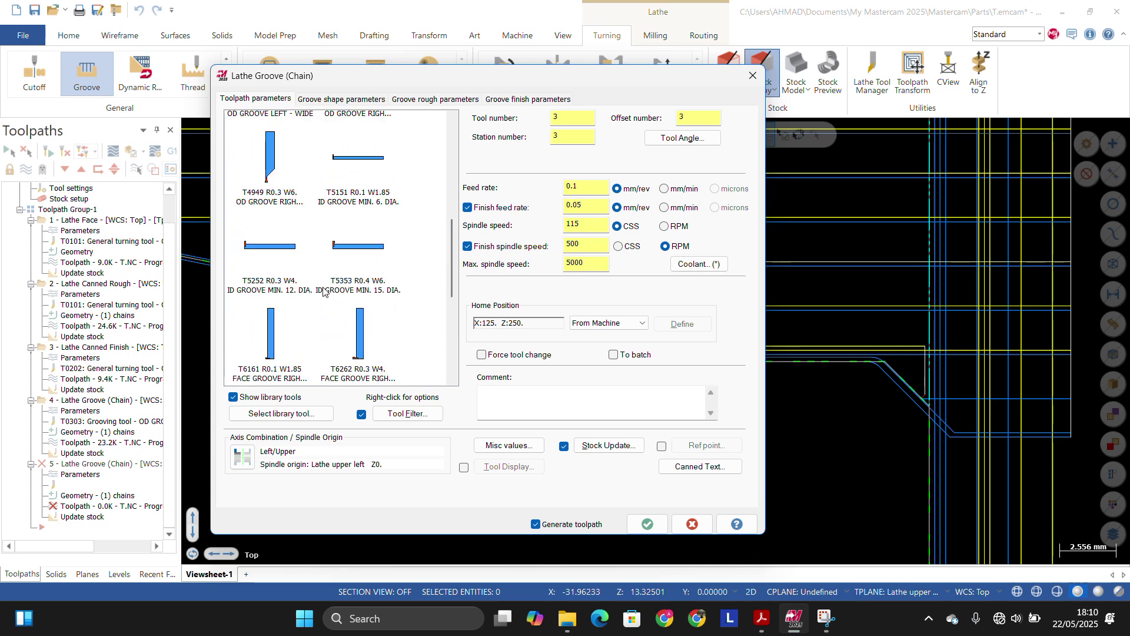
{"action": "scroll", "coordinate": [323, 292], "scroll_direction": "up", "scroll_amount": 4}
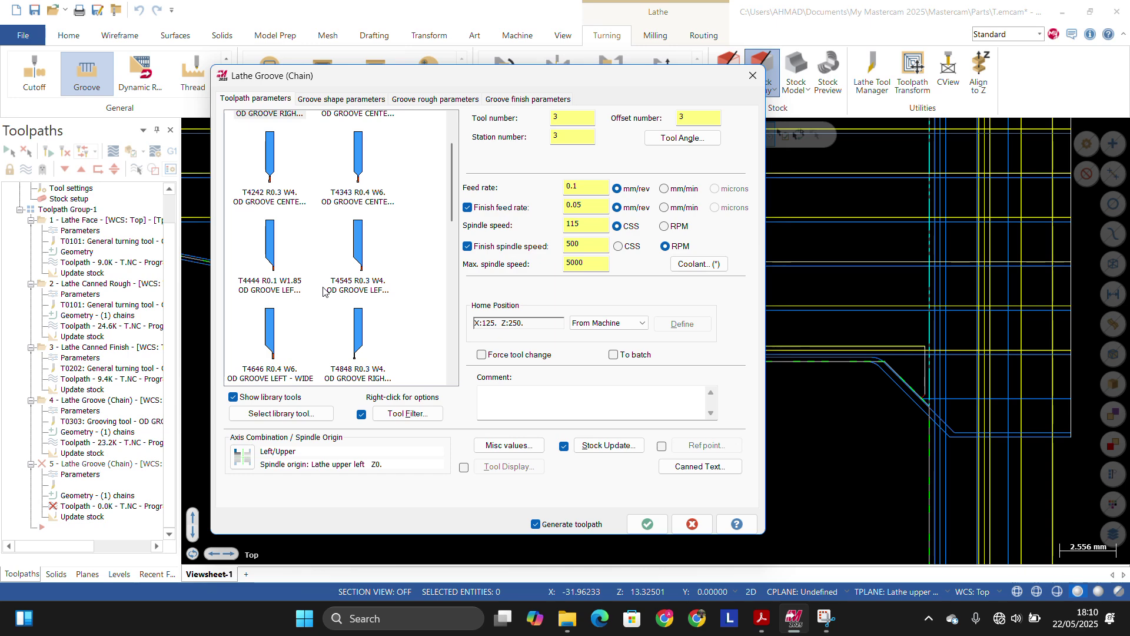
{"action": "scroll", "coordinate": [348, 223], "scroll_direction": "down", "scroll_amount": 8}
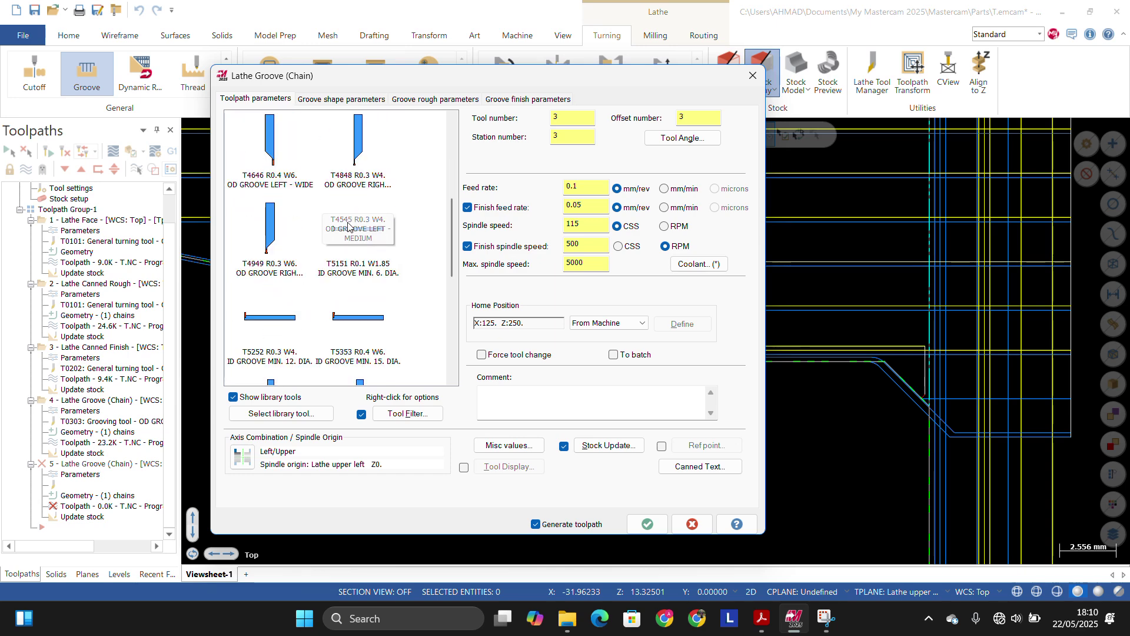
{"action": "scroll", "coordinate": [345, 265], "scroll_direction": "up", "scroll_amount": 5}
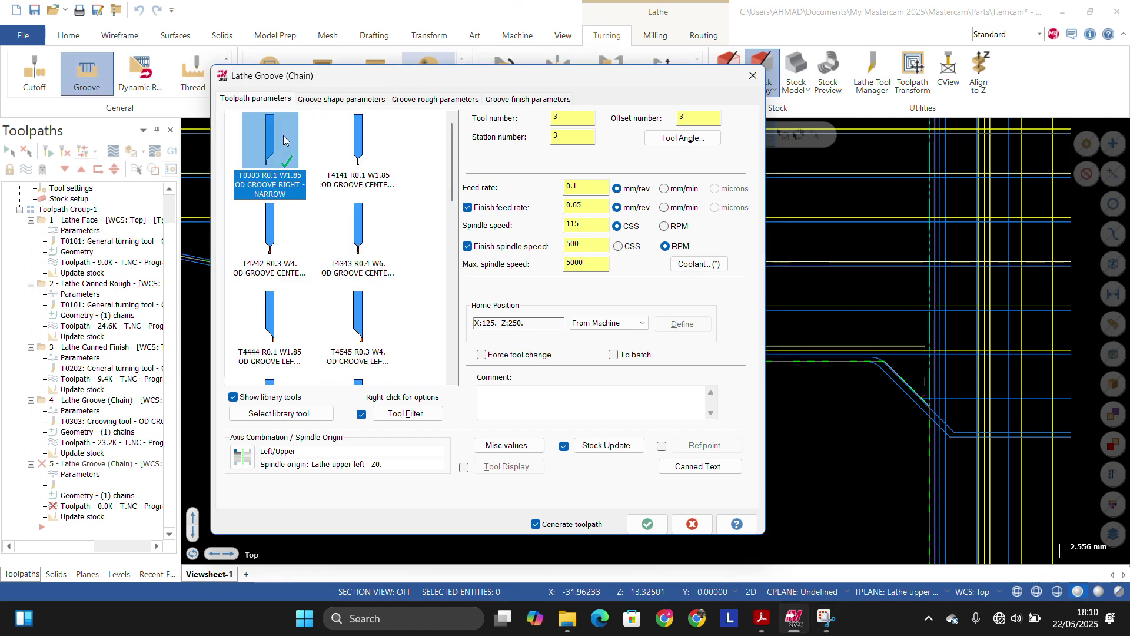
Step: Set the groove operation's spindle speed to 500 CSS and its maximum spindle speed to 2000
{"action": "left_click", "coordinate": [588, 191]}
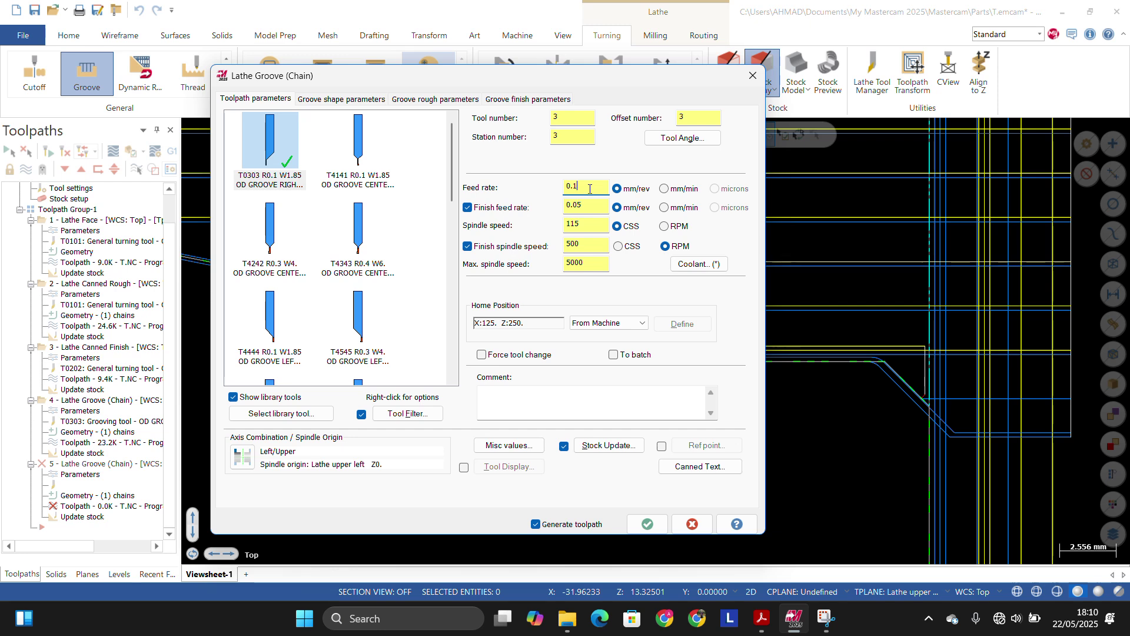
{"action": "double_click", "coordinate": [590, 223]}
{"action": "type", "text": "500"}
{"action": "double_click", "coordinate": [586, 263]}
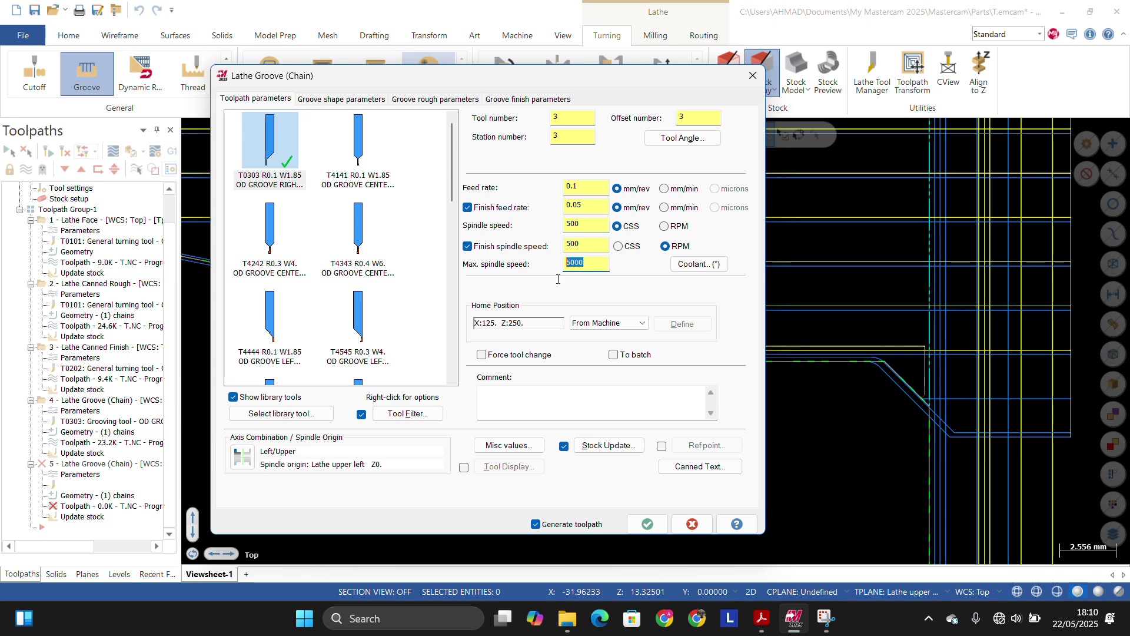
{"action": "type", "text": "2000"}
Step: Review the coolant, groove shape, rough and finish parameters, and generate the groove toolpath
{"action": "left_click", "coordinate": [699, 264]}
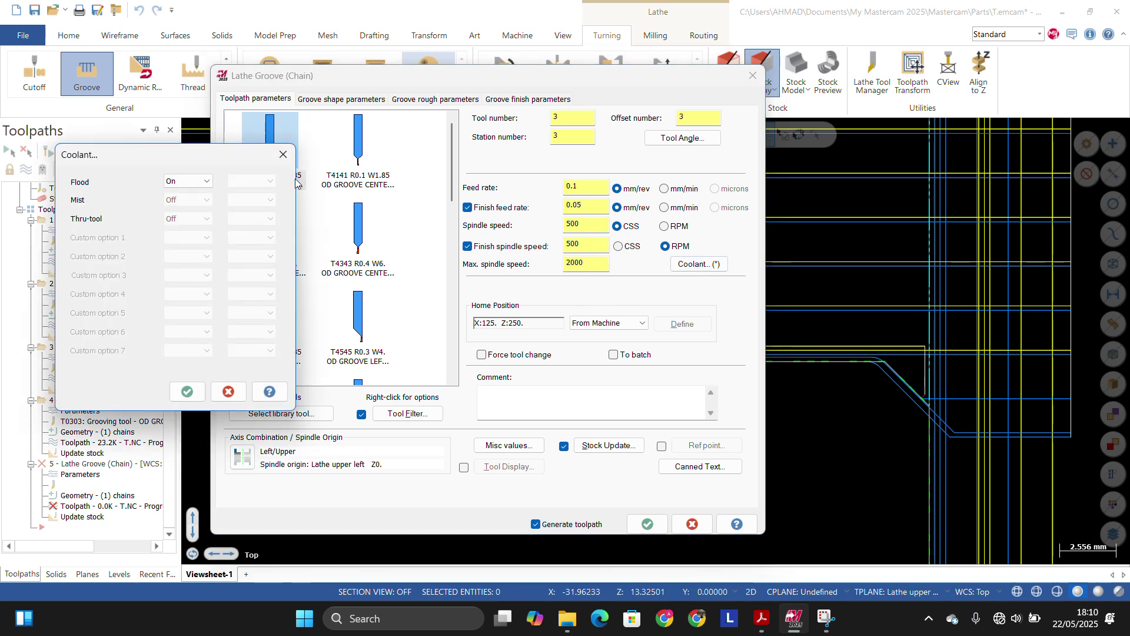
{"action": "left_click", "coordinate": [283, 154]}
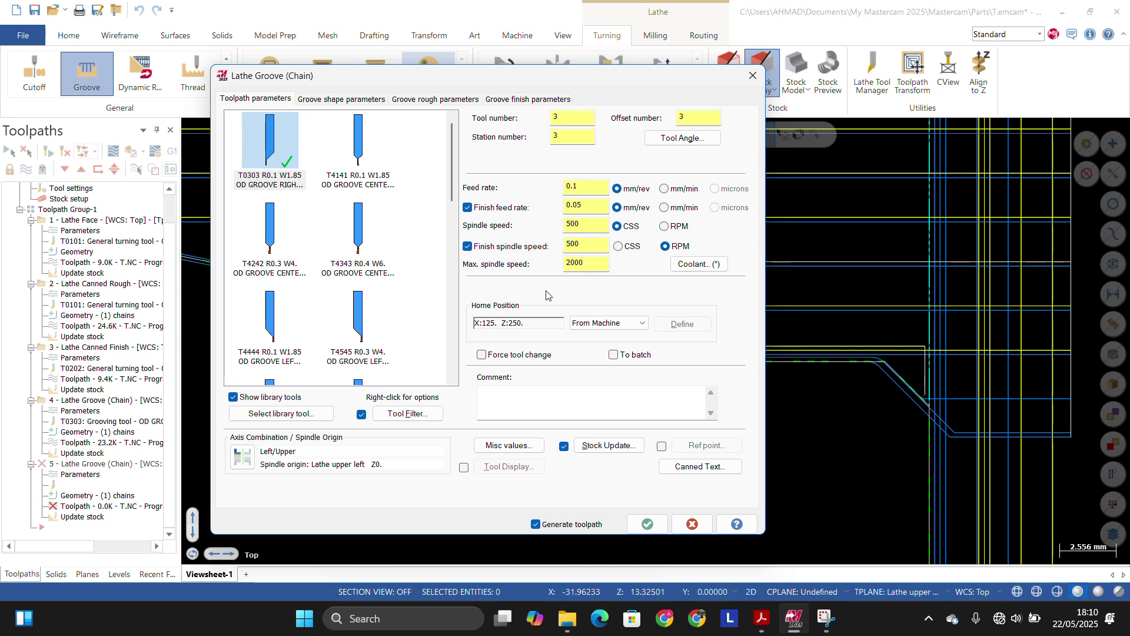
{"action": "left_click", "coordinate": [369, 100]}
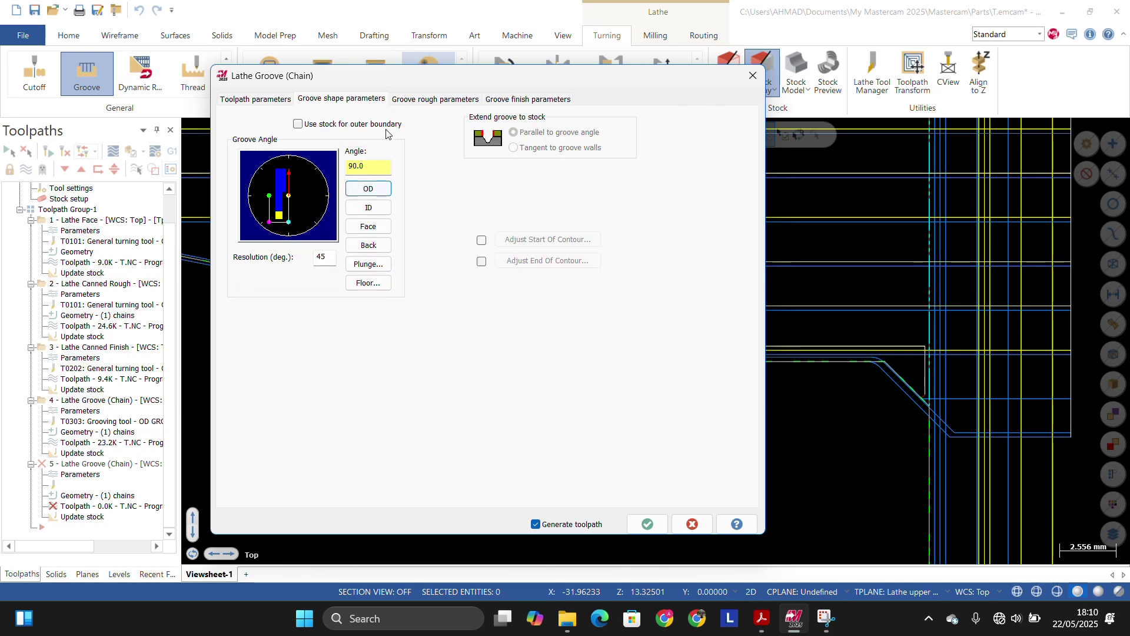
{"action": "left_click", "coordinate": [406, 102]}
{"action": "left_click", "coordinate": [286, 212]}
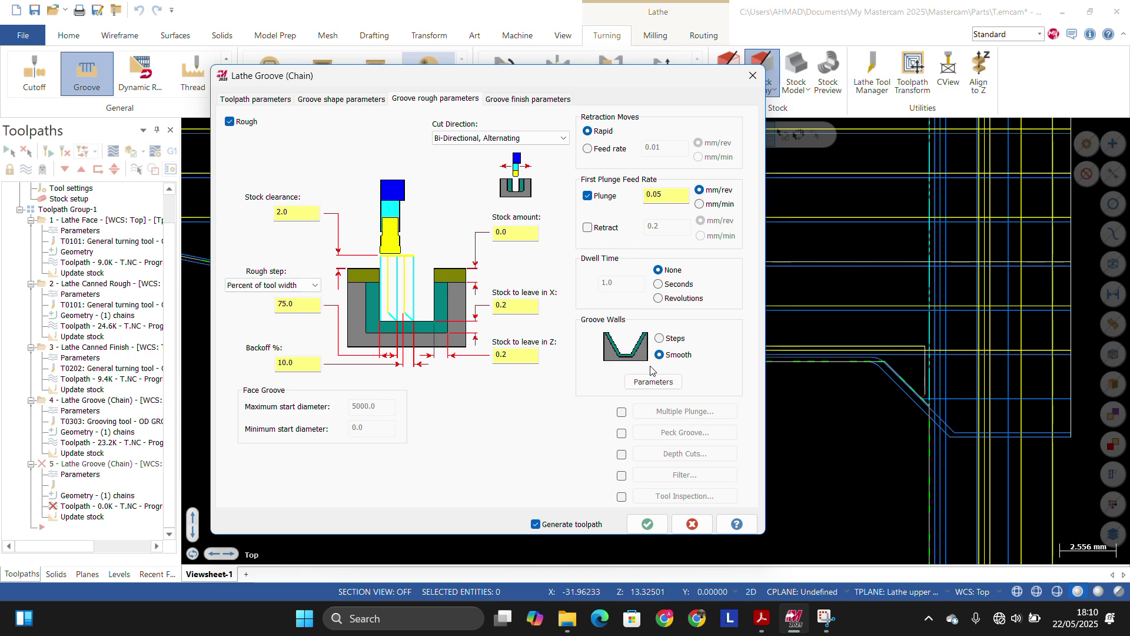
{"action": "left_click", "coordinate": [521, 100]}
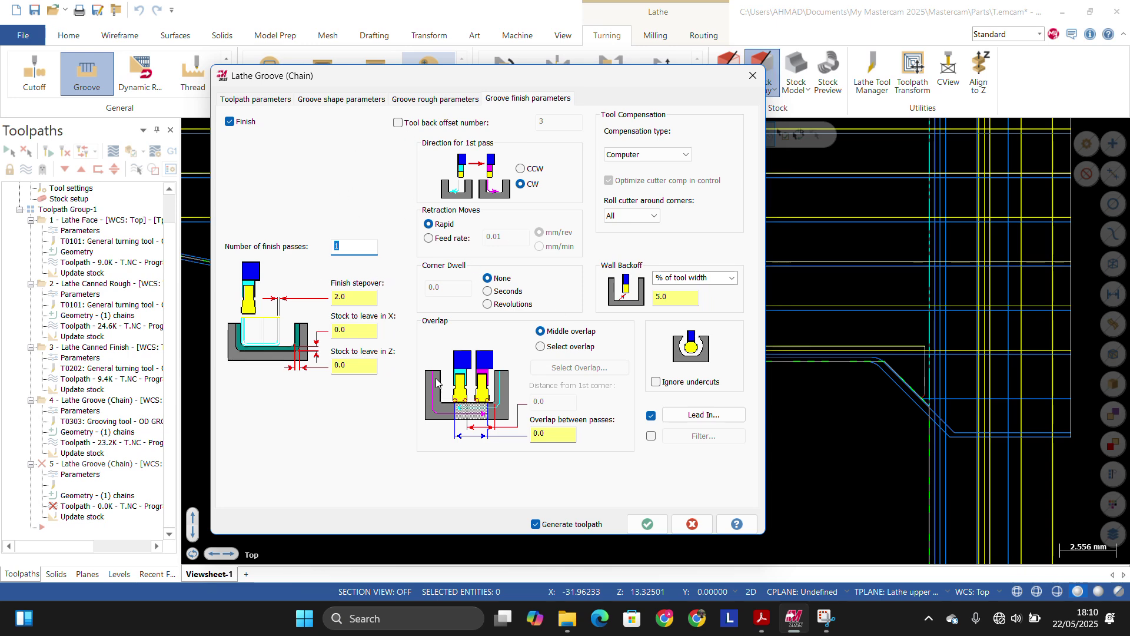
{"action": "left_click", "coordinate": [648, 523]}
{"action": "scroll", "coordinate": [617, 377], "scroll_direction": "down", "scroll_amount": 4}
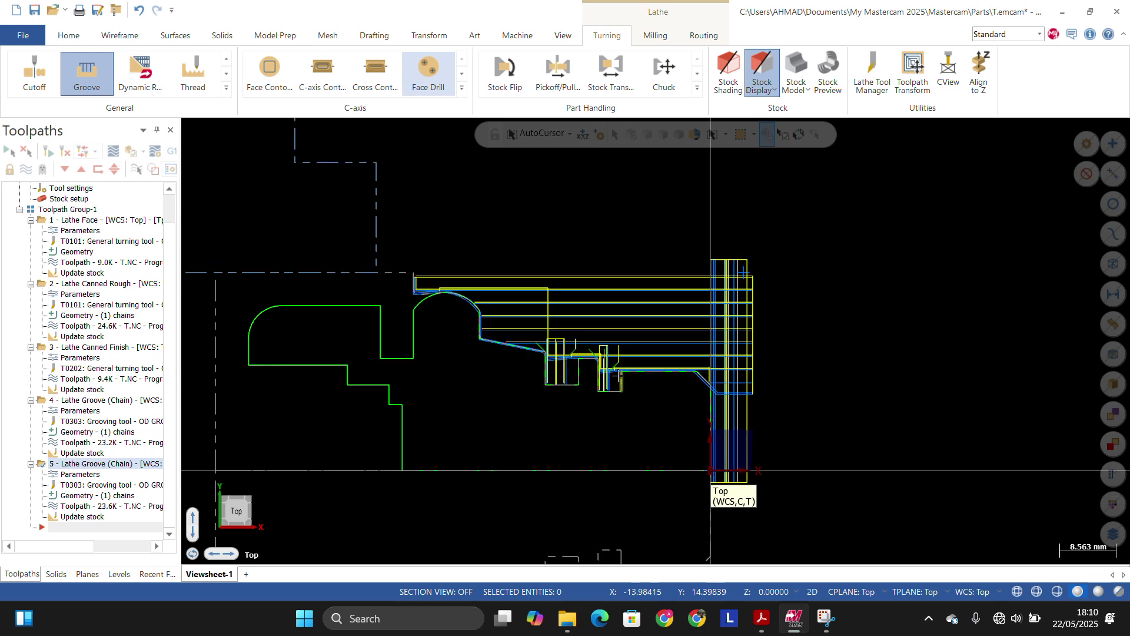
{"action": "scroll", "coordinate": [497, 388], "scroll_direction": "down", "scroll_amount": 2}
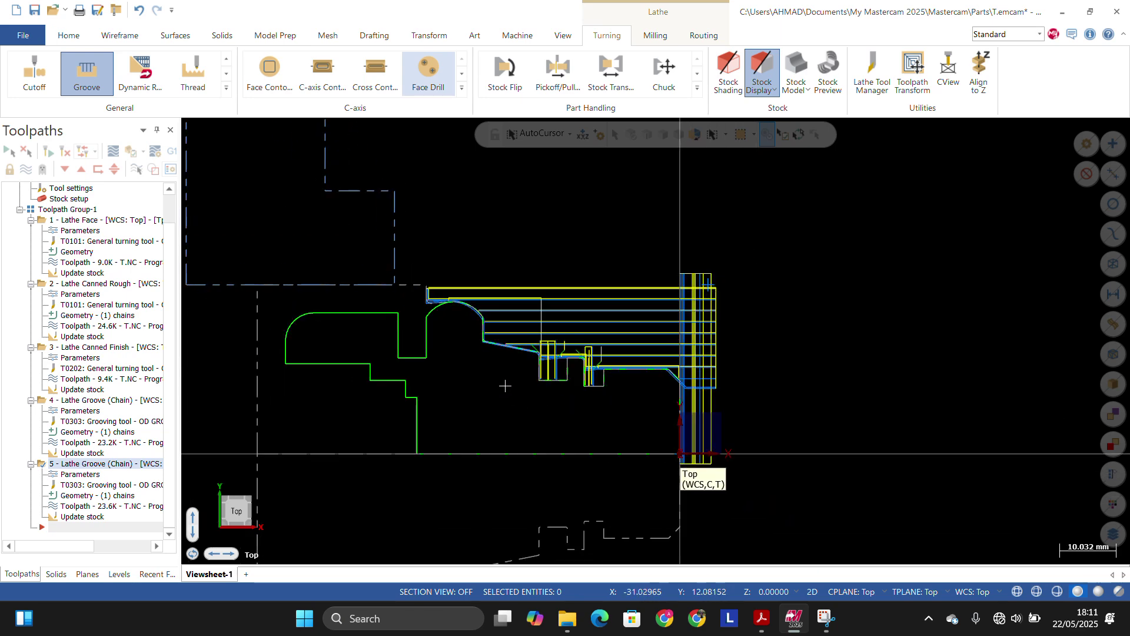
{"action": "scroll", "coordinate": [505, 386], "scroll_direction": "down", "scroll_amount": 1}
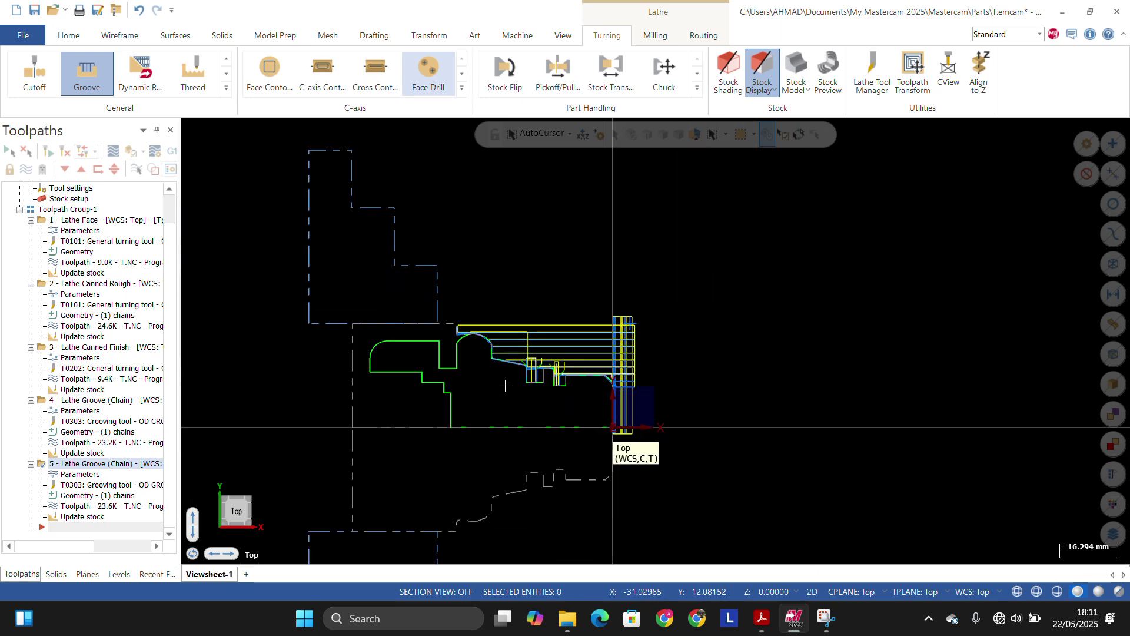
{"action": "scroll", "coordinate": [481, 380], "scroll_direction": "up", "scroll_amount": 1}
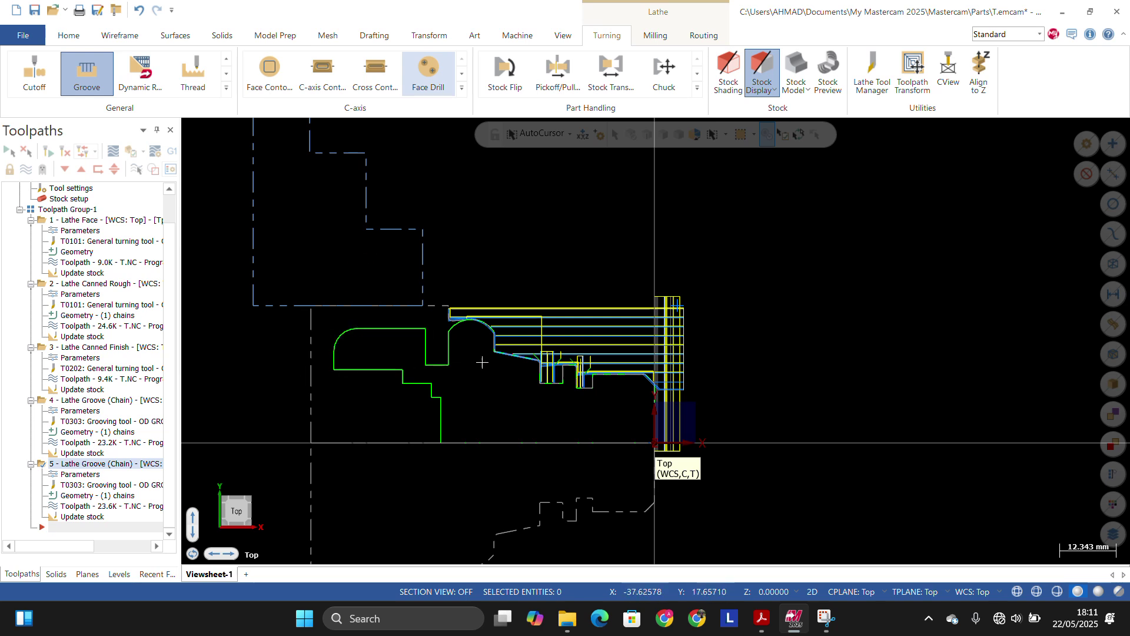
{"action": "scroll", "coordinate": [552, 388], "scroll_direction": "down", "scroll_amount": 1}
{"action": "scroll", "coordinate": [517, 393], "scroll_direction": "up", "scroll_amount": 2}
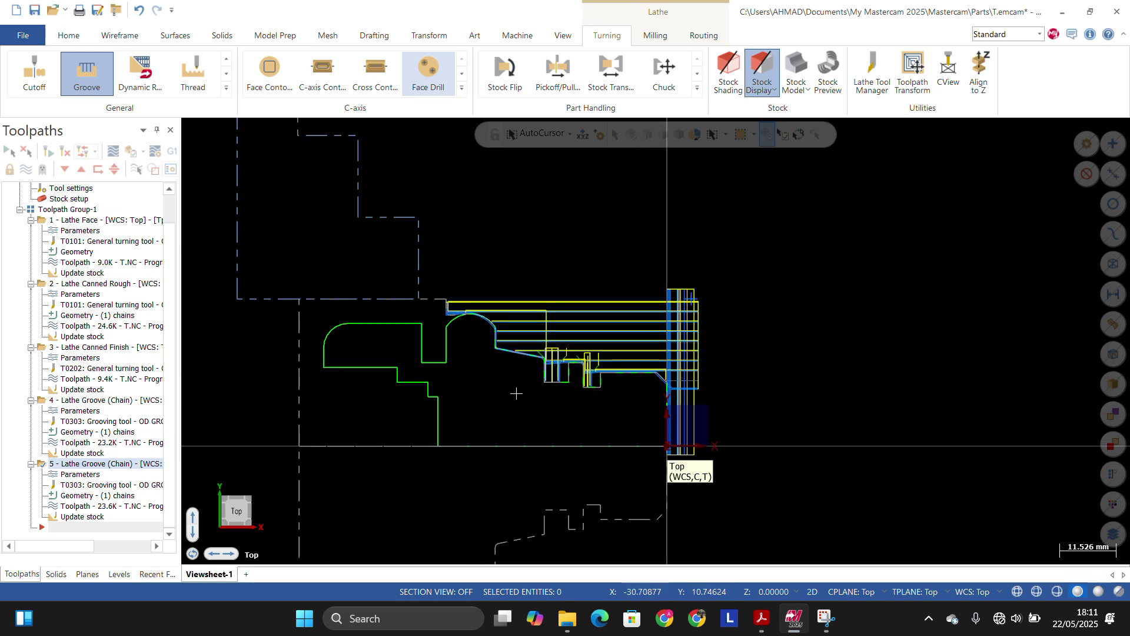
{"action": "scroll", "coordinate": [640, 369], "scroll_direction": "down", "scroll_amount": 2}
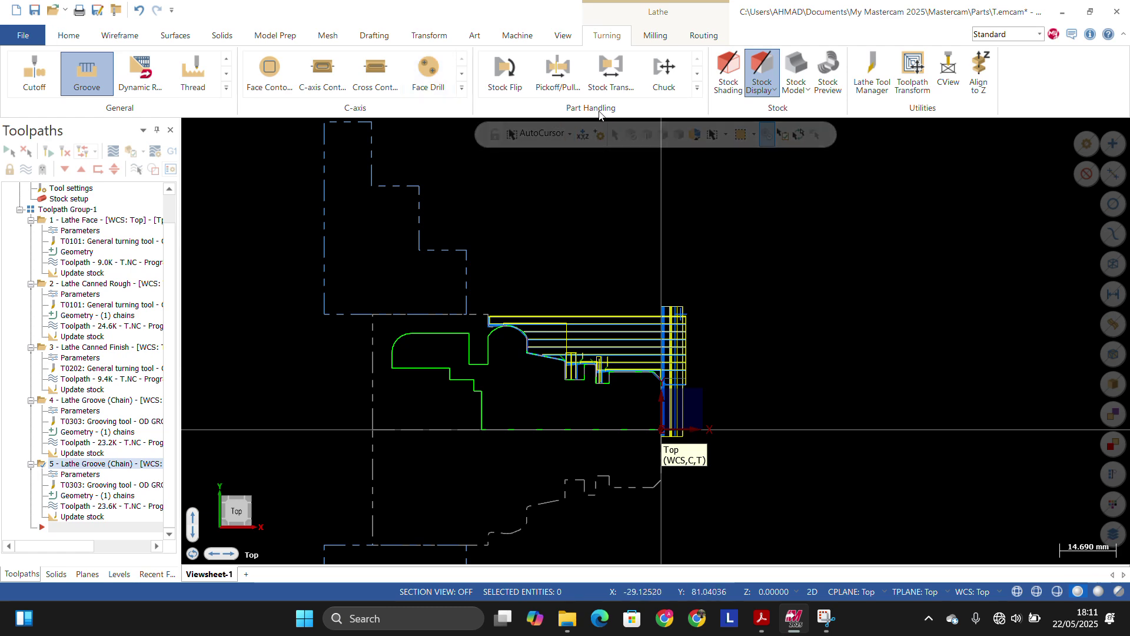
Step: Start a Lathe Stock Flip operation and select the entire part profile as the geometry to transfer
{"action": "left_click", "coordinate": [504, 72]}
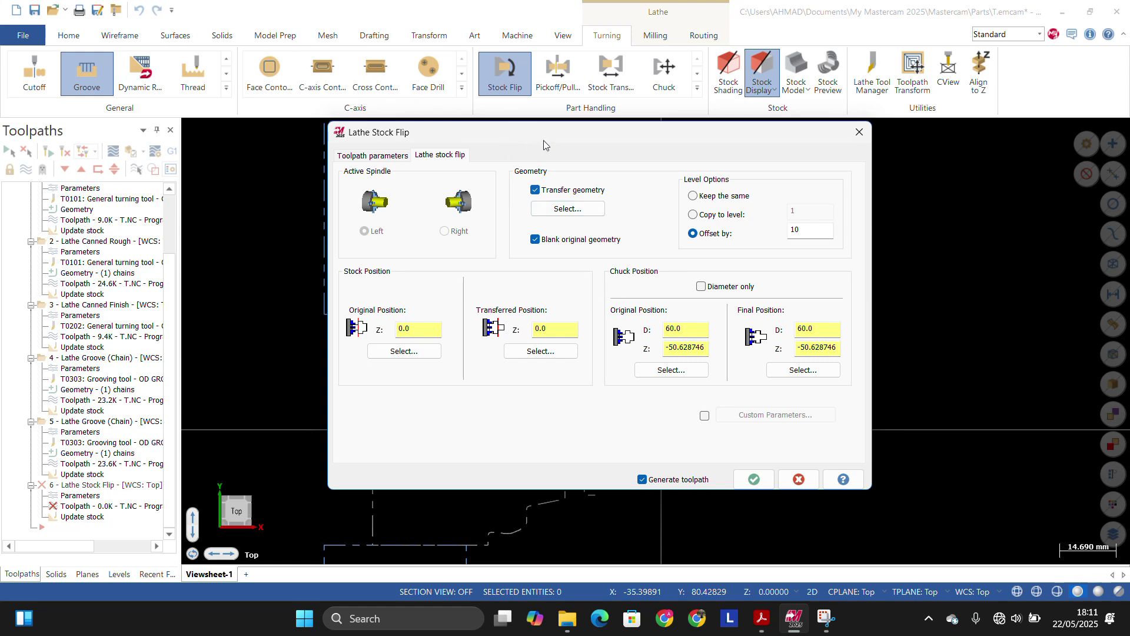
{"action": "left_click_drag", "start_coordinate": [562, 142], "coordinate": [286, 114]}
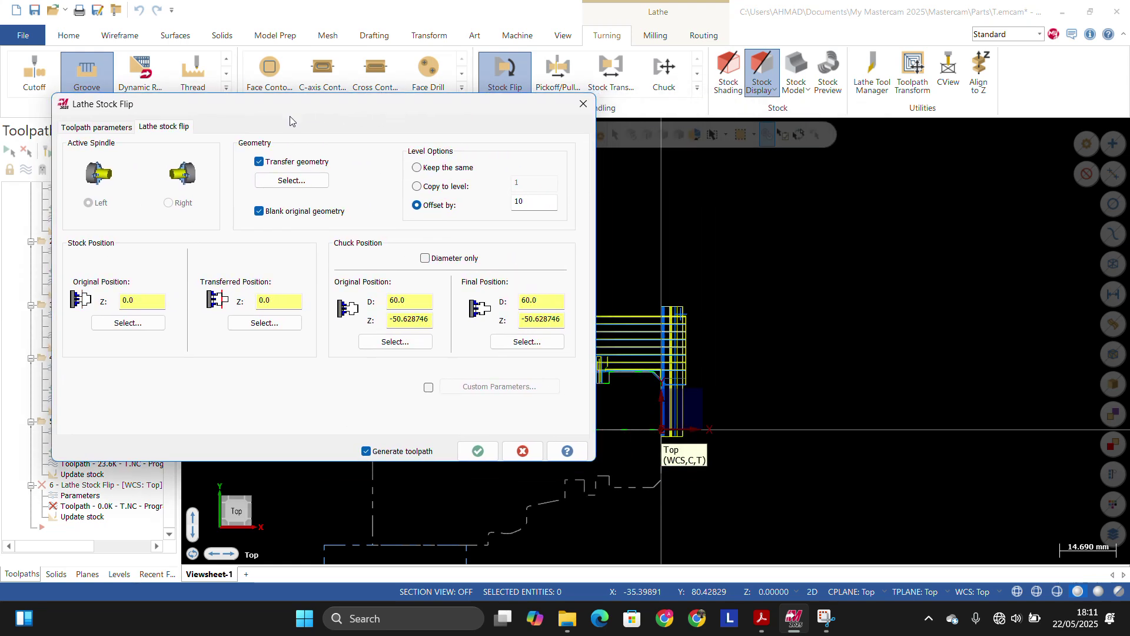
{"action": "left_click", "coordinate": [293, 181]}
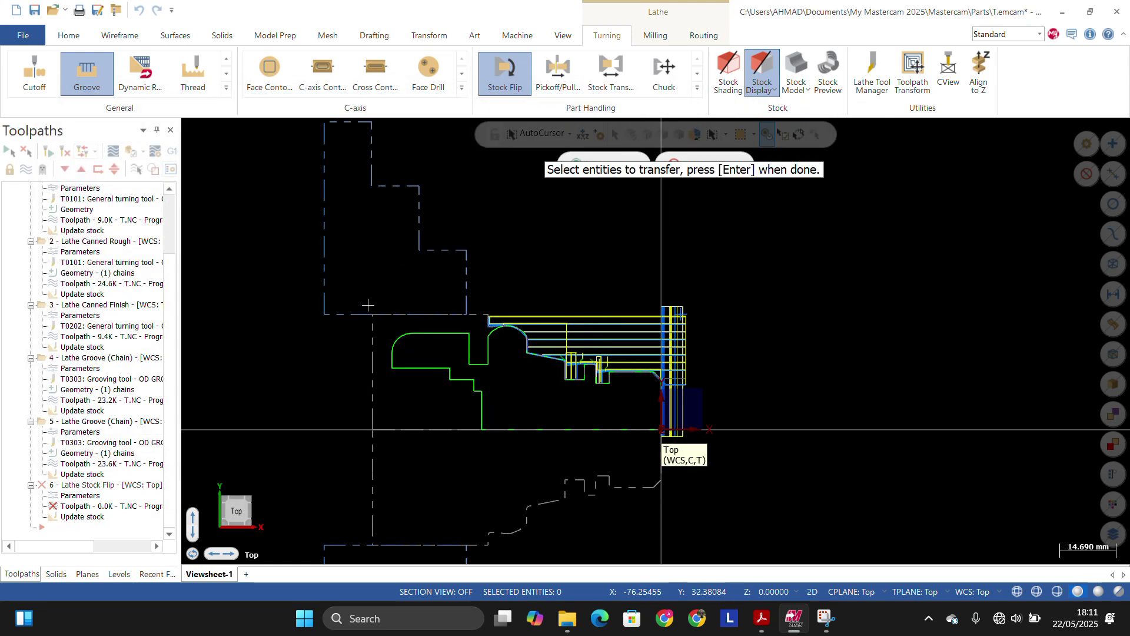
{"action": "left_click_drag", "start_coordinate": [365, 302], "coordinate": [740, 448]}
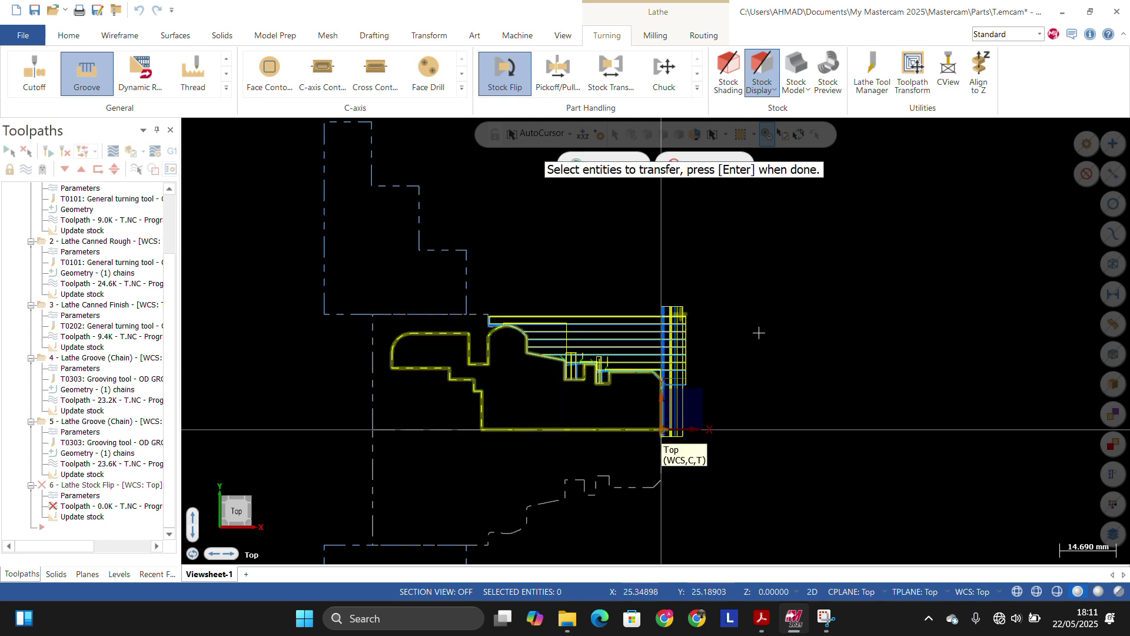
{"action": "key", "text": "Return"}
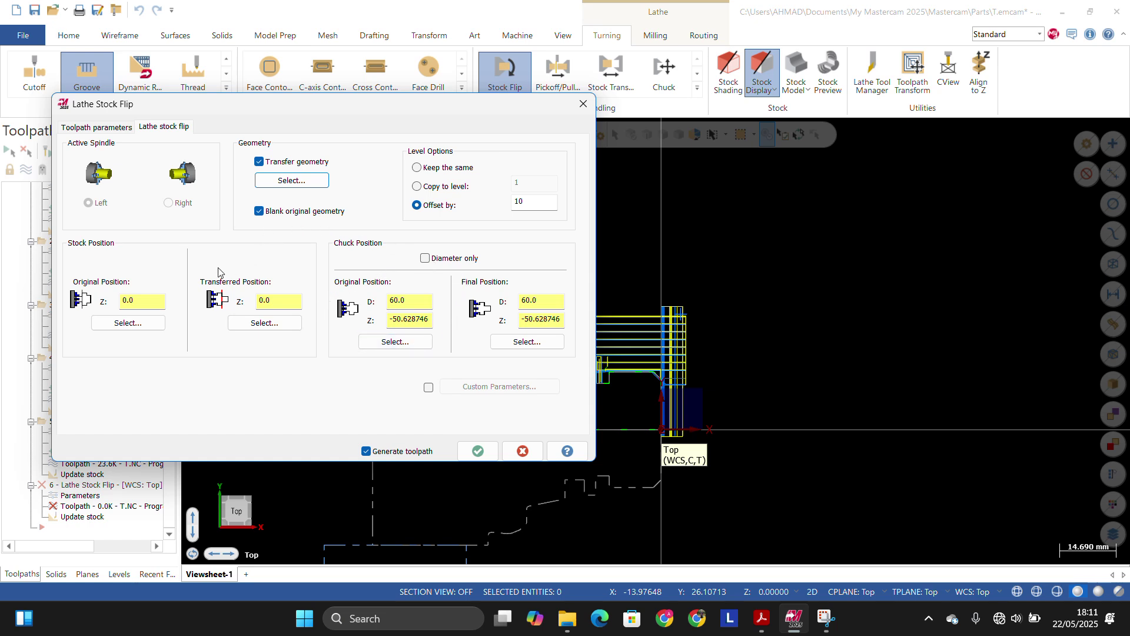
Step: Set the transferred stock position to Z -70.0 by picking the far-end corner of the part profile
{"action": "left_click", "coordinate": [263, 324]}
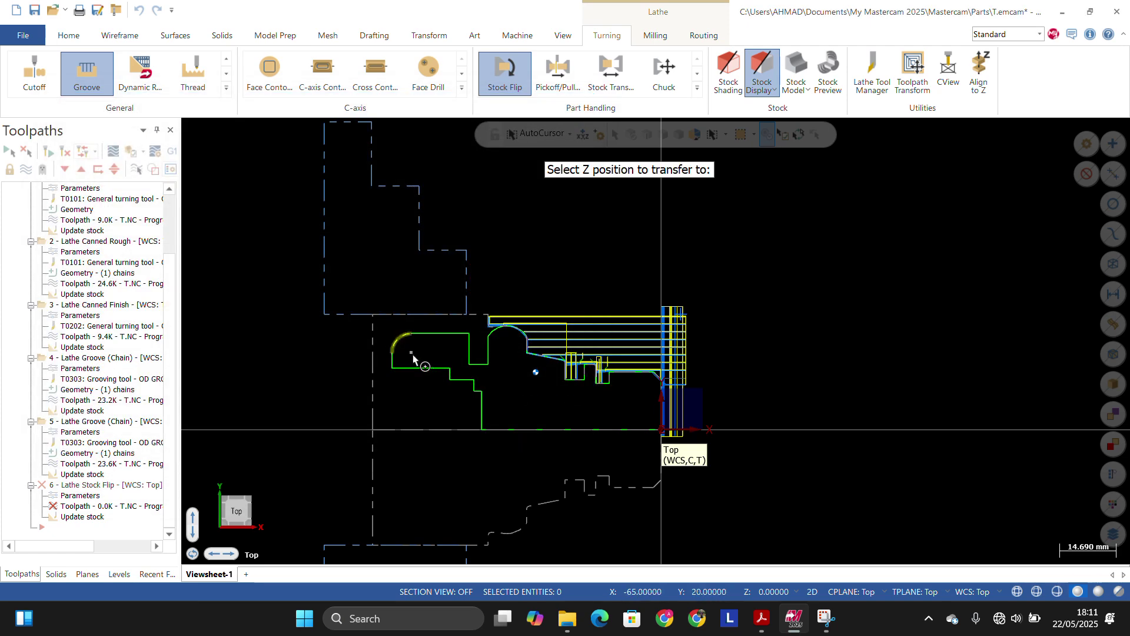
{"action": "scroll", "coordinate": [453, 353], "scroll_direction": "up", "scroll_amount": 2}
{"action": "scroll", "coordinate": [378, 360], "scroll_direction": "up", "scroll_amount": 1}
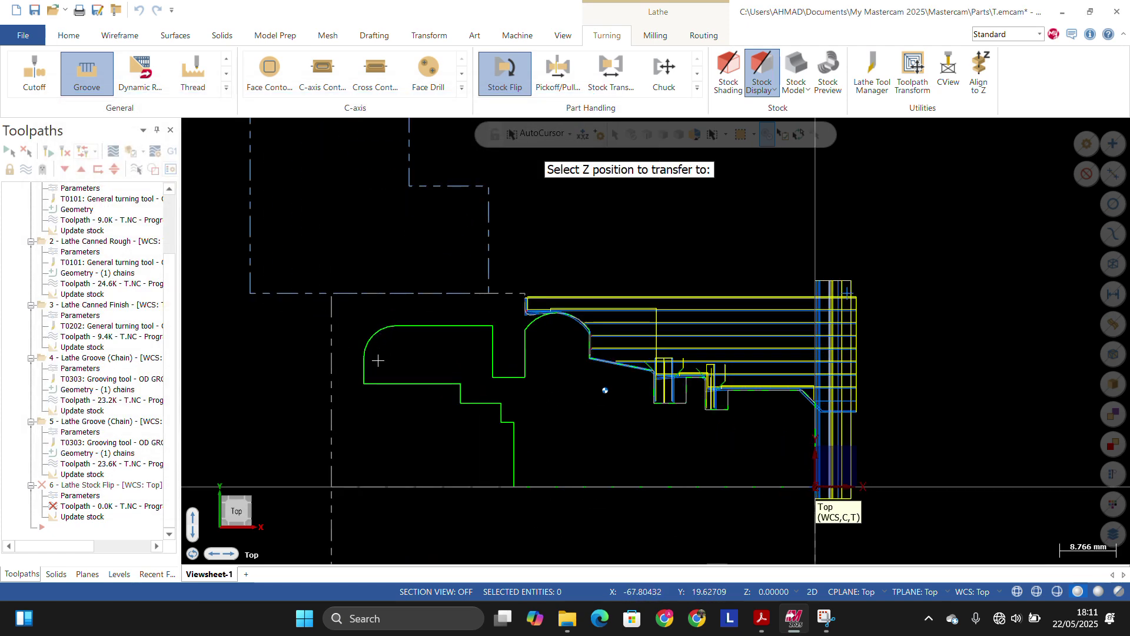
{"action": "scroll", "coordinate": [368, 361], "scroll_direction": "up", "scroll_amount": 1}
{"action": "left_click", "coordinate": [358, 384]}
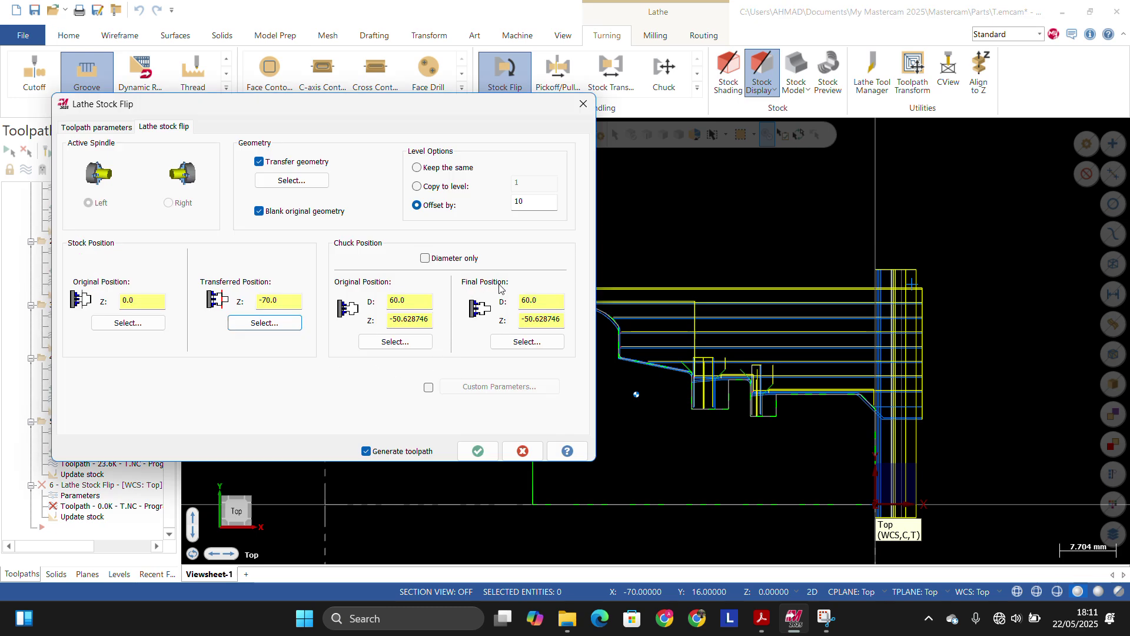
Step: Set the chuck's final position by picking the profile corner at X -56.5, Y 15.0, and generate the stock flip
{"action": "left_click", "coordinate": [516, 341]}
{"action": "scroll", "coordinate": [633, 316], "scroll_direction": "down", "scroll_amount": 5}
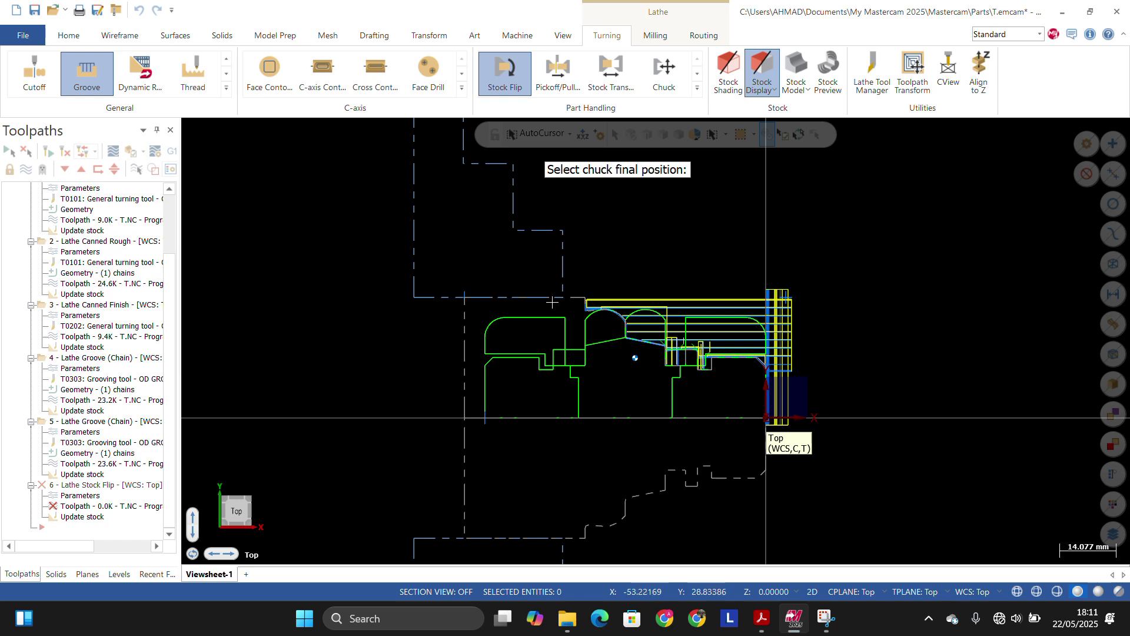
{"action": "scroll", "coordinate": [552, 302], "scroll_direction": "up", "scroll_amount": 1}
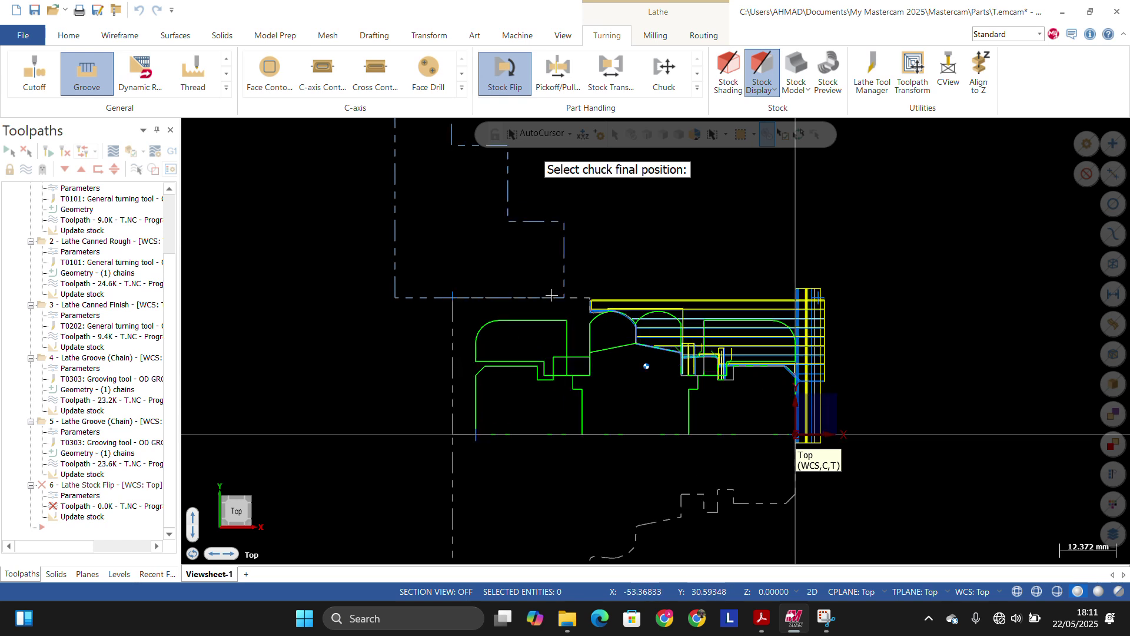
{"action": "scroll", "coordinate": [551, 295], "scroll_direction": "down", "scroll_amount": 1}
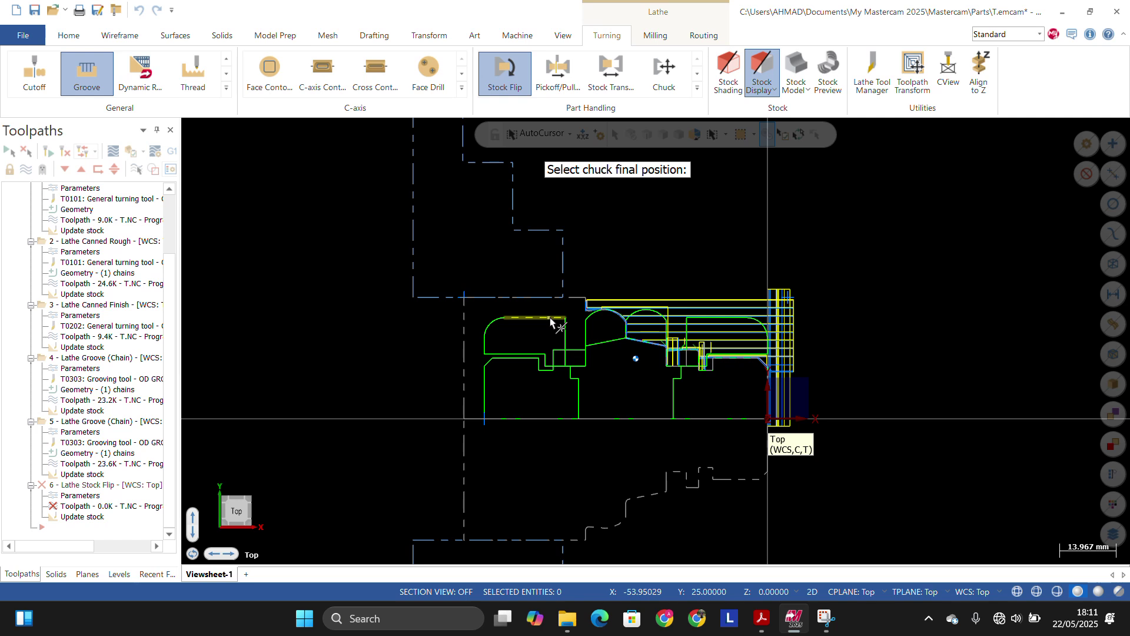
{"action": "left_click", "coordinate": [550, 317]}
{"action": "scroll", "coordinate": [530, 342], "scroll_direction": "up", "scroll_amount": 4}
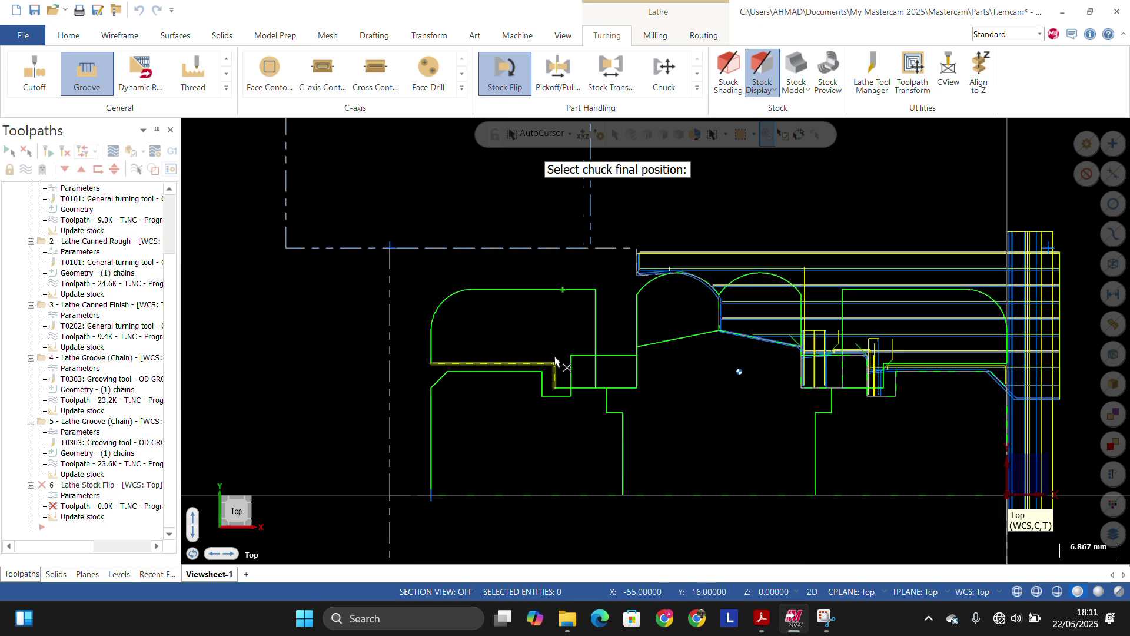
{"action": "scroll", "coordinate": [537, 376], "scroll_direction": "up", "scroll_amount": 4}
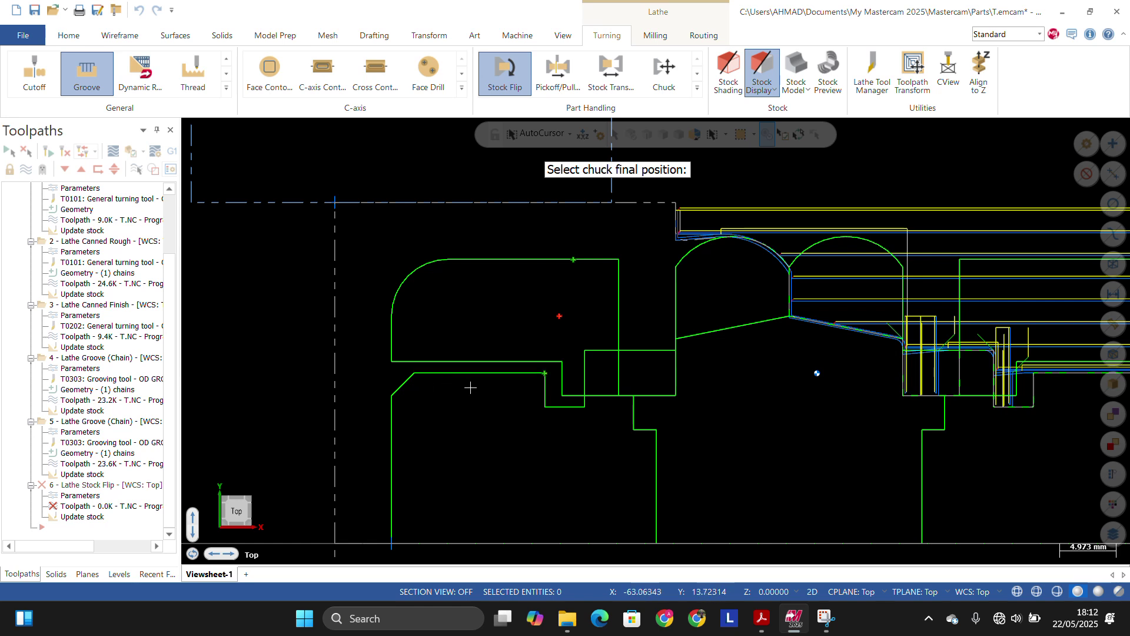
{"action": "left_click", "coordinate": [542, 373]}
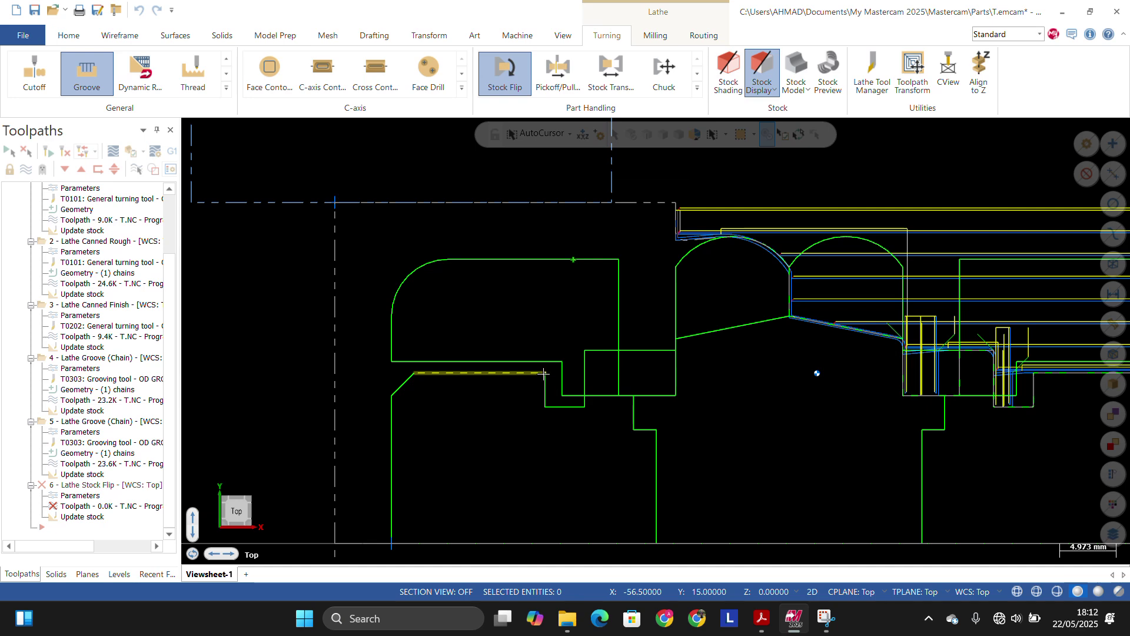
{"action": "left_click", "coordinate": [480, 451]}
{"action": "scroll", "coordinate": [547, 377], "scroll_direction": "down", "scroll_amount": 8}
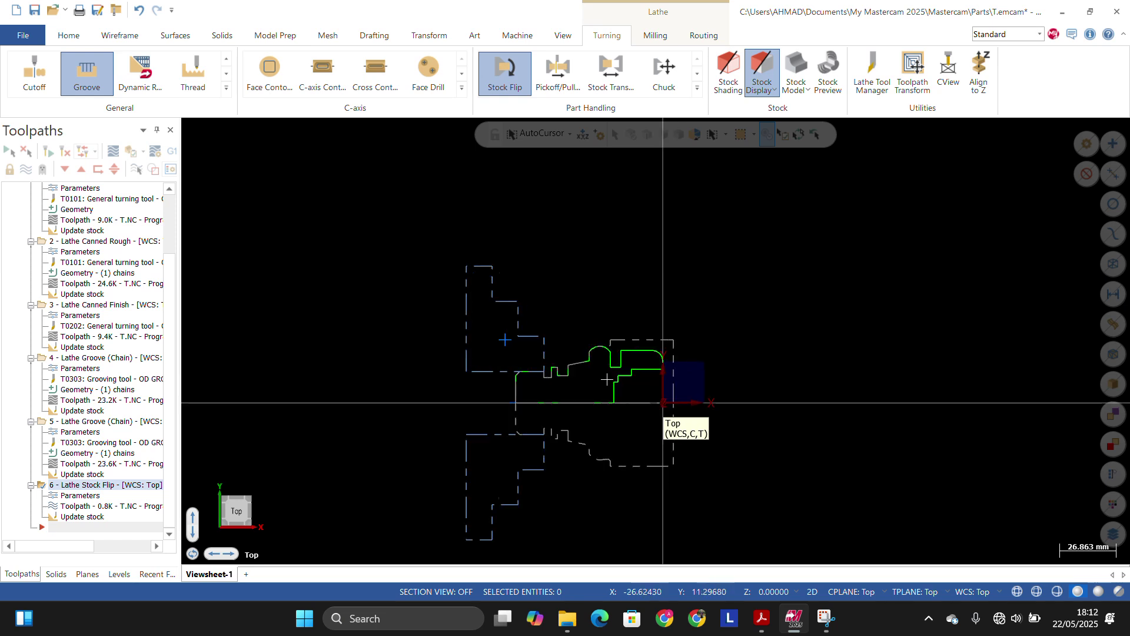
Step: Start a Lathe Face operation on the flipped part and select tool T0101 OD ROUGH RIGHT - 80 DEG
{"action": "scroll", "coordinate": [607, 379], "scroll_direction": "up", "scroll_amount": 2}
{"action": "scroll", "coordinate": [607, 377], "scroll_direction": "up", "scroll_amount": 2}
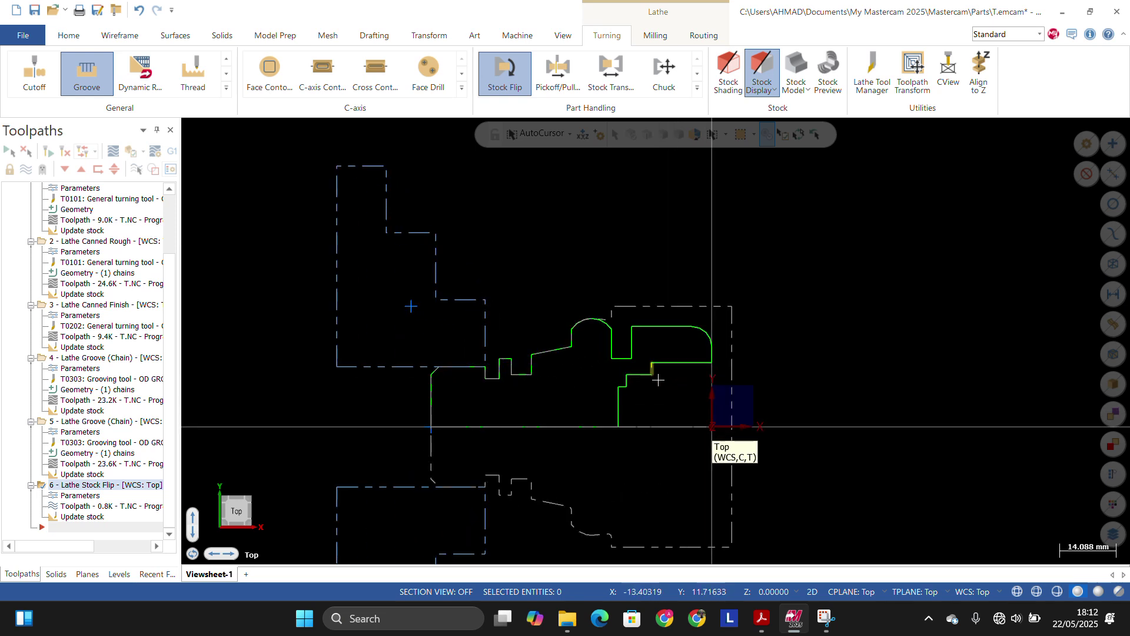
{"action": "scroll", "coordinate": [701, 297], "scroll_direction": "up", "scroll_amount": 1}
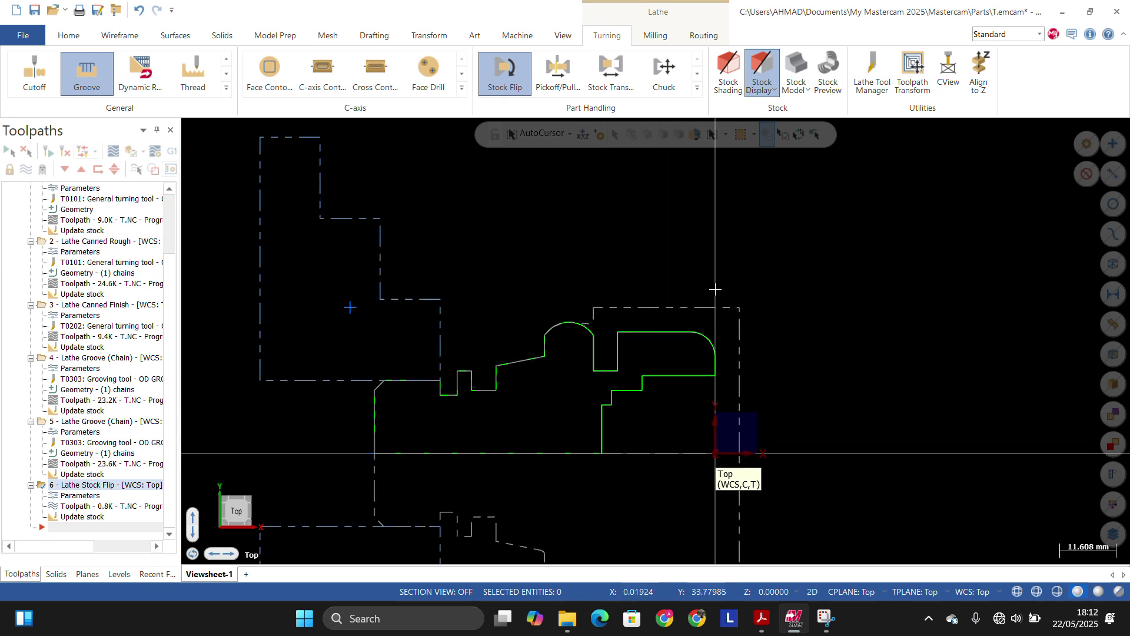
{"action": "scroll", "coordinate": [783, 328], "scroll_direction": "down", "scroll_amount": 3}
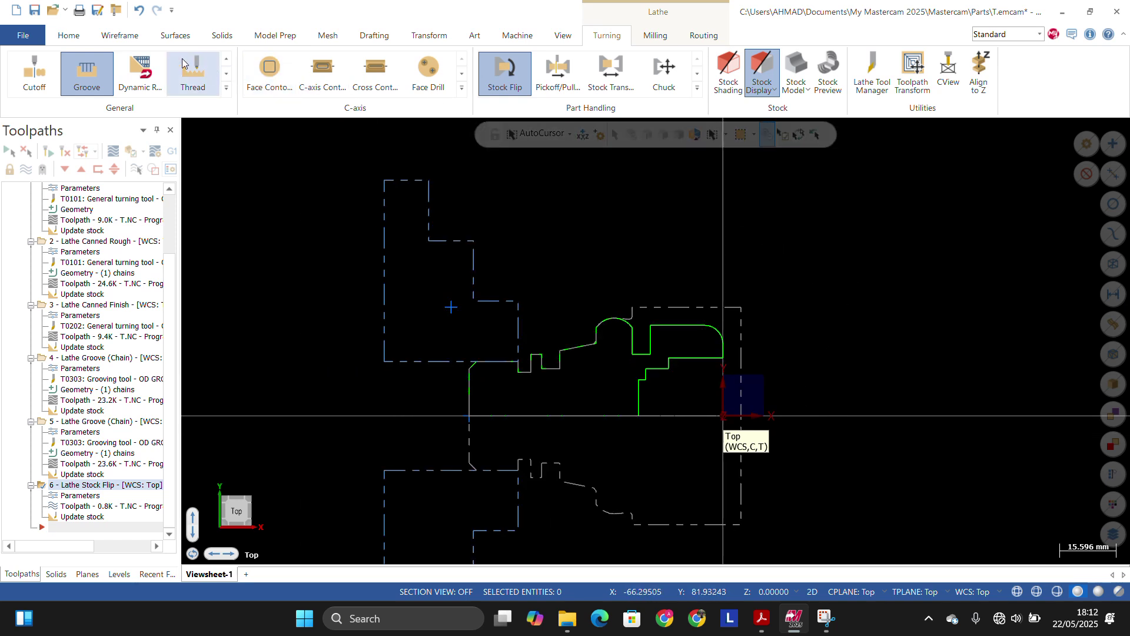
{"action": "left_click", "coordinate": [227, 88]}
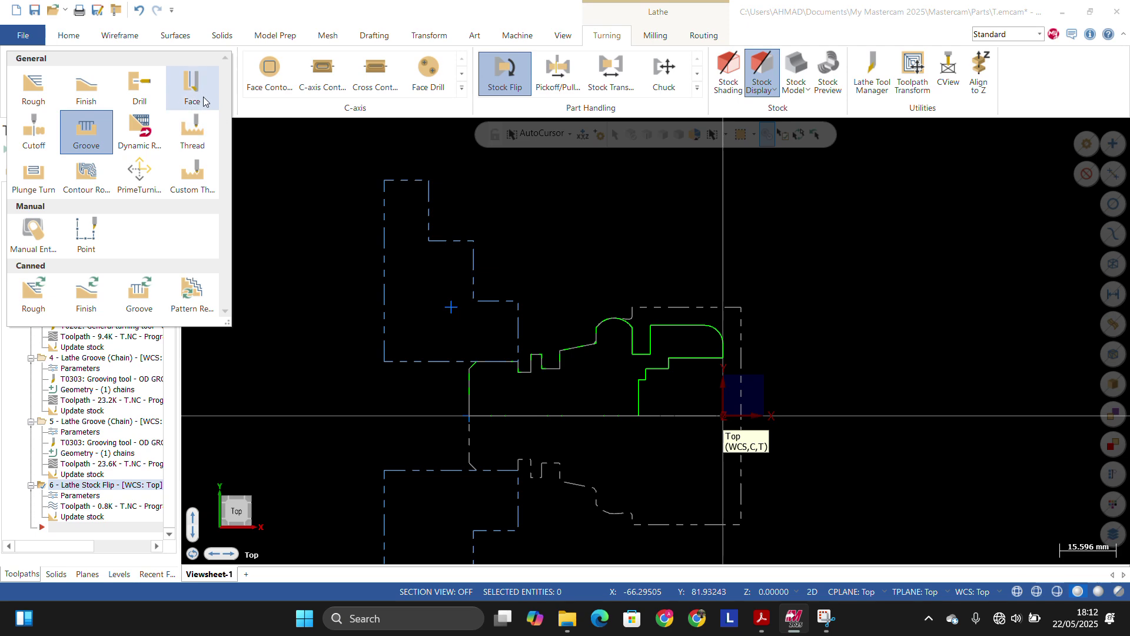
{"action": "left_click", "coordinate": [203, 102]}
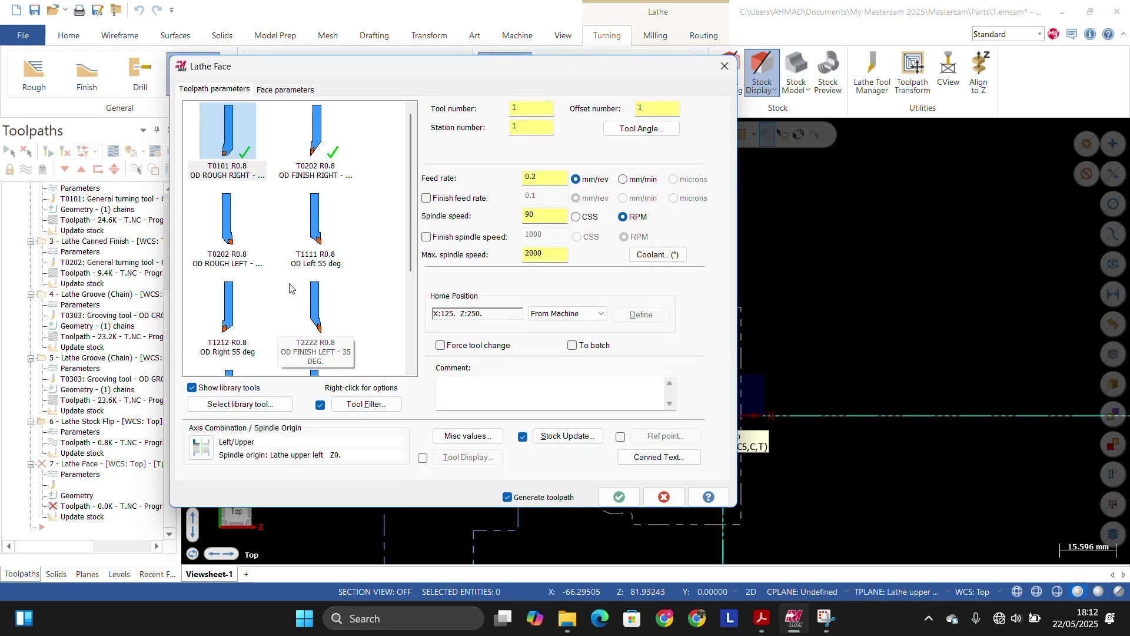
{"action": "left_click", "coordinate": [248, 131]}
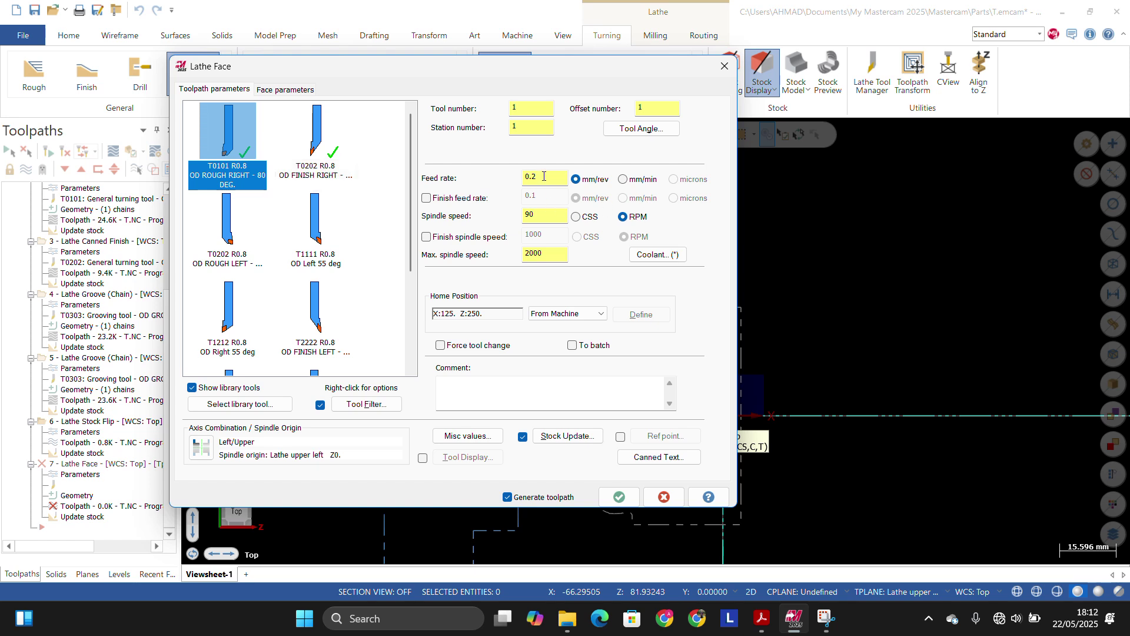
Step: Set the face operation's spindle speed to 1500 RPM, and check its maximum spindle speed and coolant settings
{"action": "left_click", "coordinate": [533, 216]}
{"action": "type", "text": "1500"}
{"action": "key", "text": "Tab"}
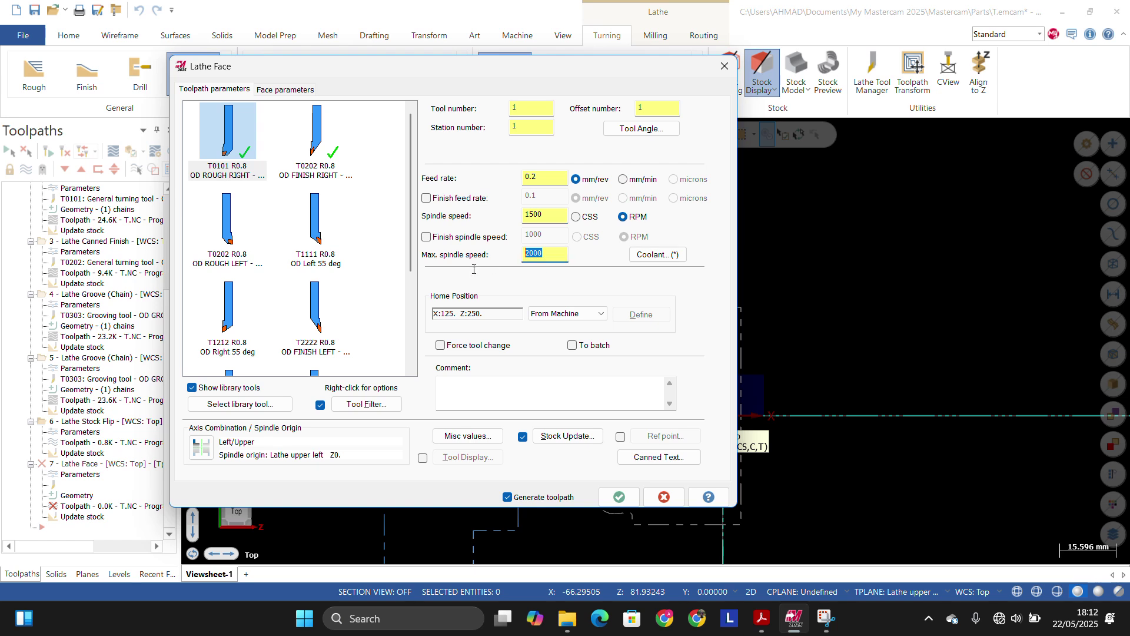
{"action": "left_click", "coordinate": [549, 253]}
{"action": "left_click", "coordinate": [658, 254]}
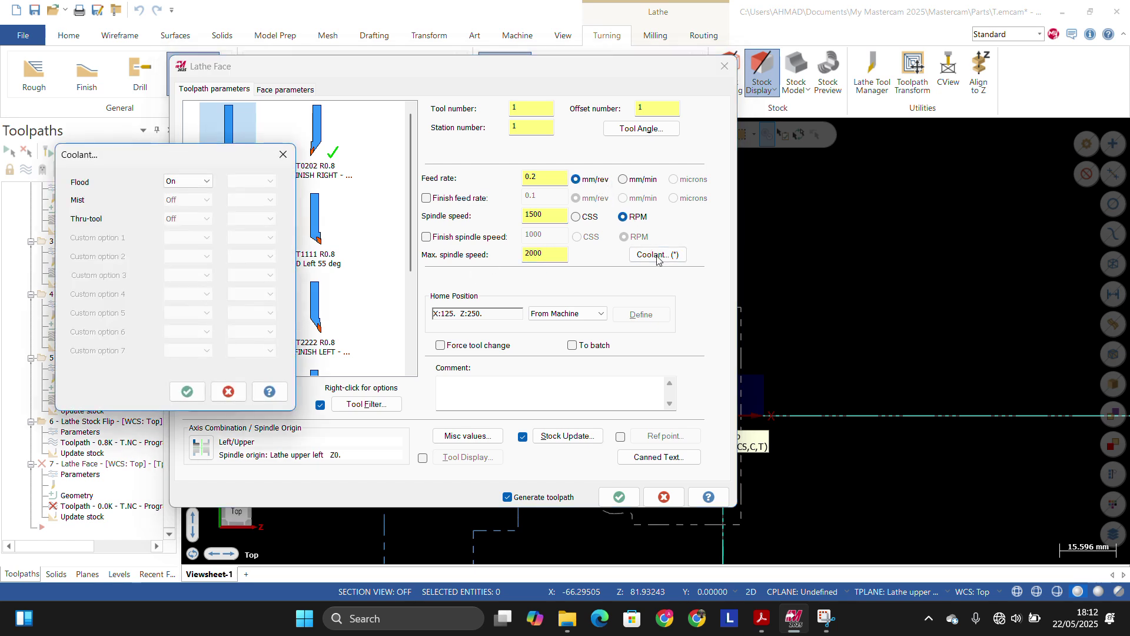
{"action": "left_click", "coordinate": [187, 391]}
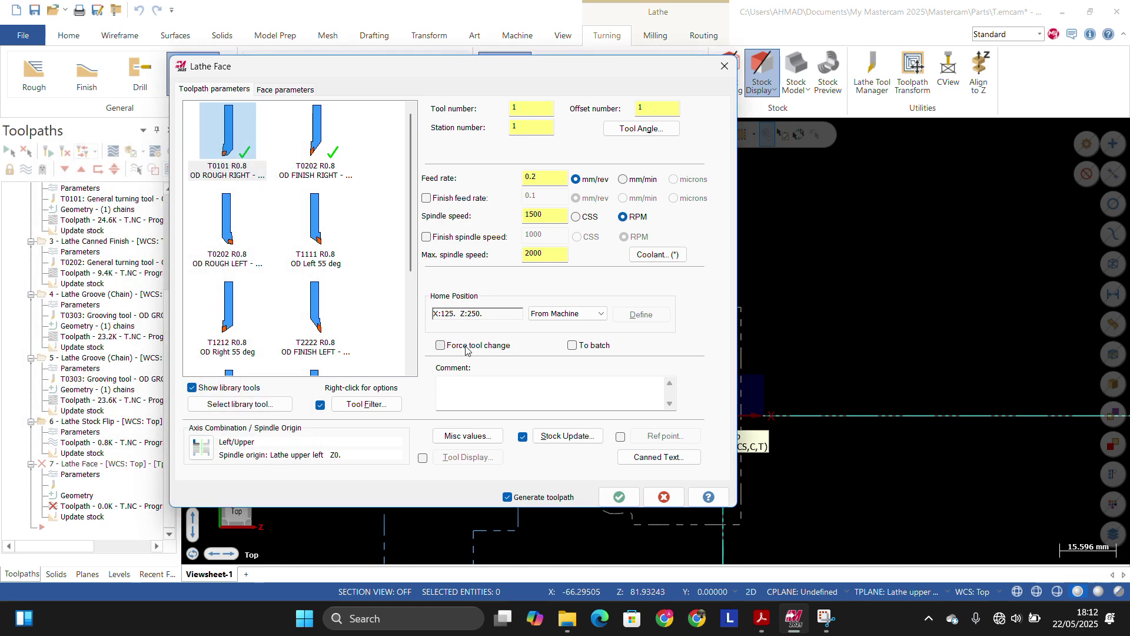
Step: Review the entry, stepover, overcut, retract and stock-to-leave values of the face operation, and generate its toolpath
{"action": "left_click", "coordinate": [290, 91]}
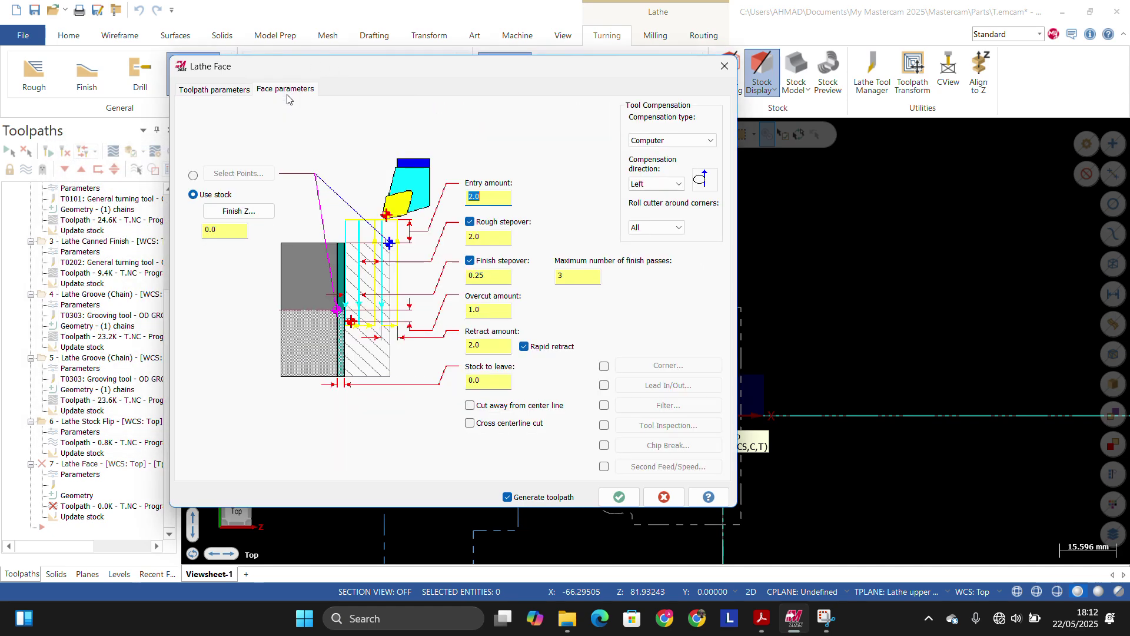
{"action": "double_click", "coordinate": [491, 198]}
{"action": "double_click", "coordinate": [493, 238]}
{"action": "double_click", "coordinate": [492, 277]}
{"action": "double_click", "coordinate": [493, 311]}
{"action": "double_click", "coordinate": [489, 346]}
{"action": "double_click", "coordinate": [485, 382]}
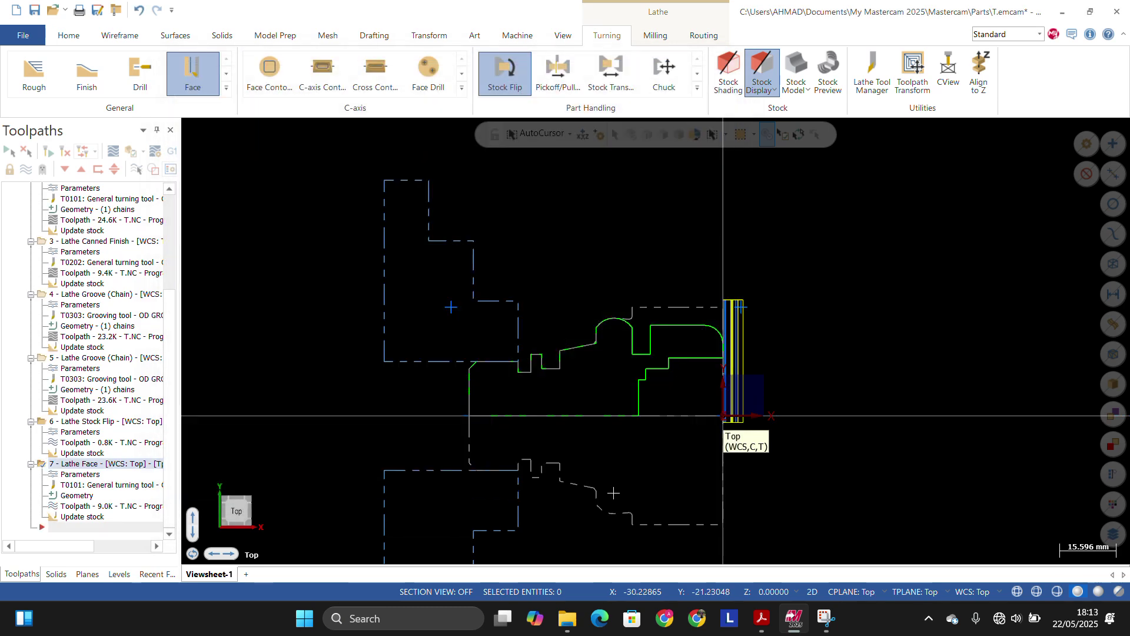
{"action": "left_click", "coordinate": [618, 498]}
Step: Start a Lathe Canned Rough operation and chain the outer contour from the front face to the far arc, reversing the chain direction
{"action": "scroll", "coordinate": [815, 287], "scroll_direction": "up", "scroll_amount": 2}
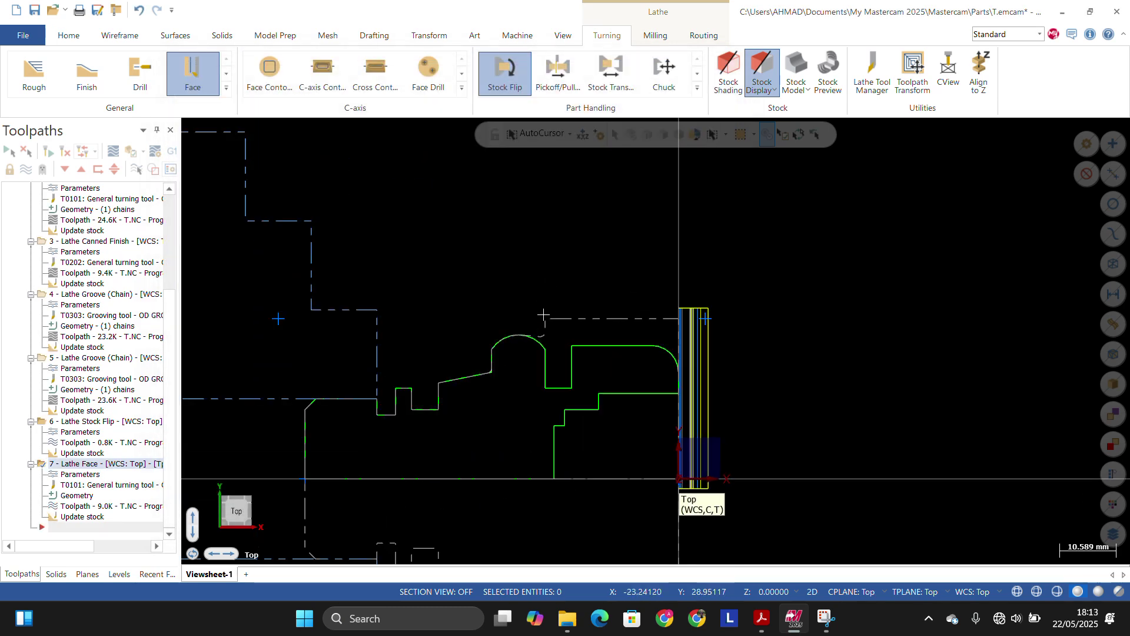
{"action": "left_click", "coordinate": [226, 88]}
{"action": "left_click", "coordinate": [33, 293]}
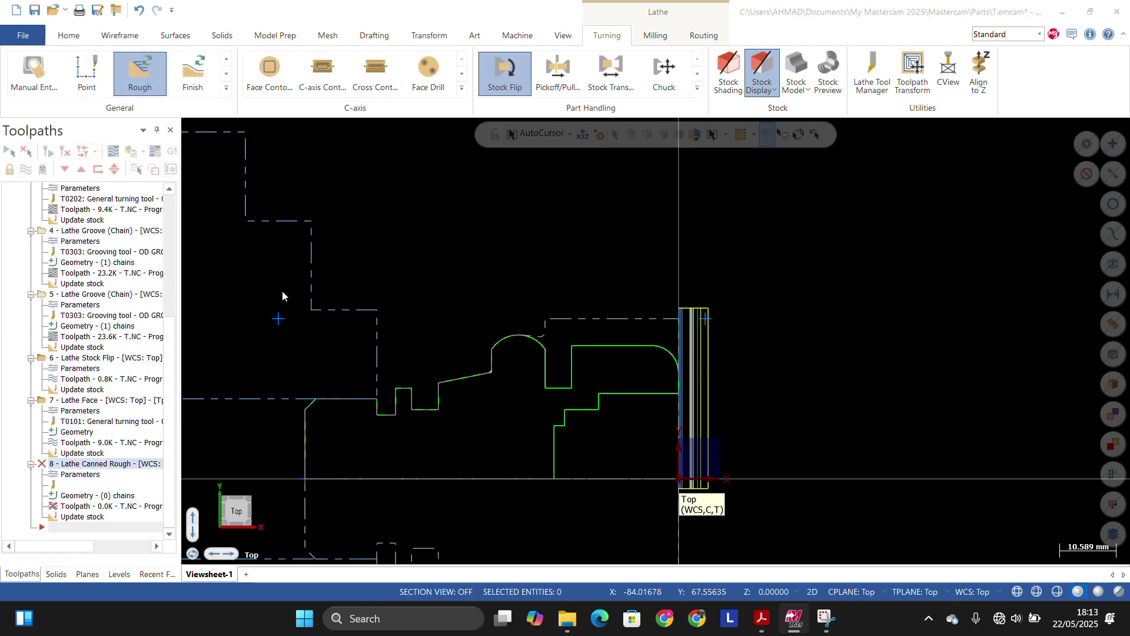
{"action": "scroll", "coordinate": [665, 376], "scroll_direction": "up", "scroll_amount": 2}
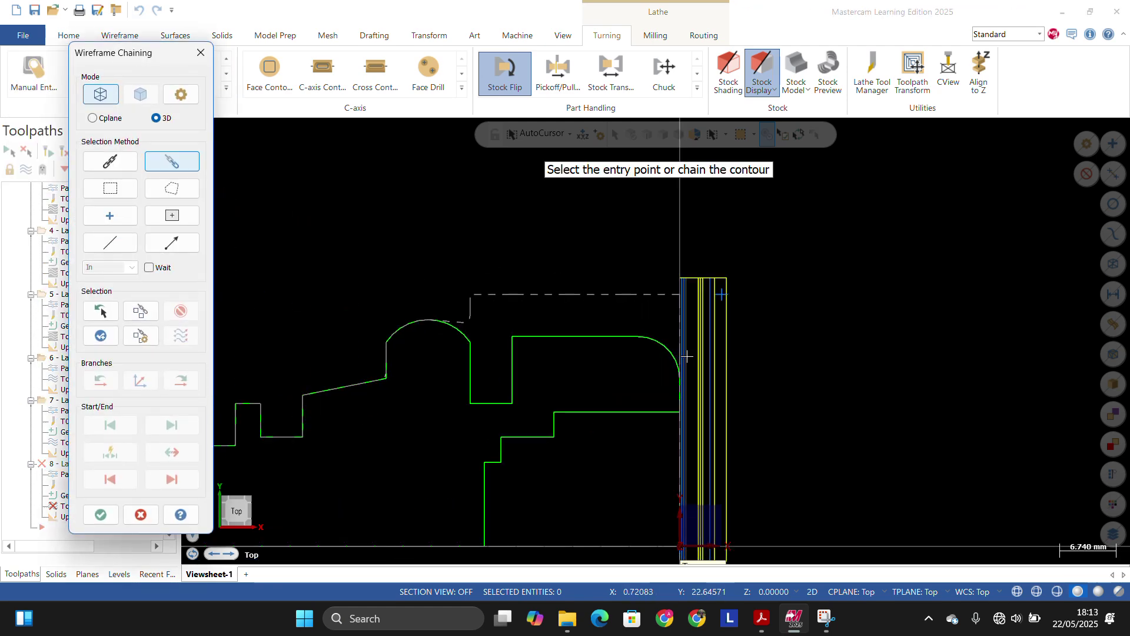
{"action": "left_click", "coordinate": [682, 389]}
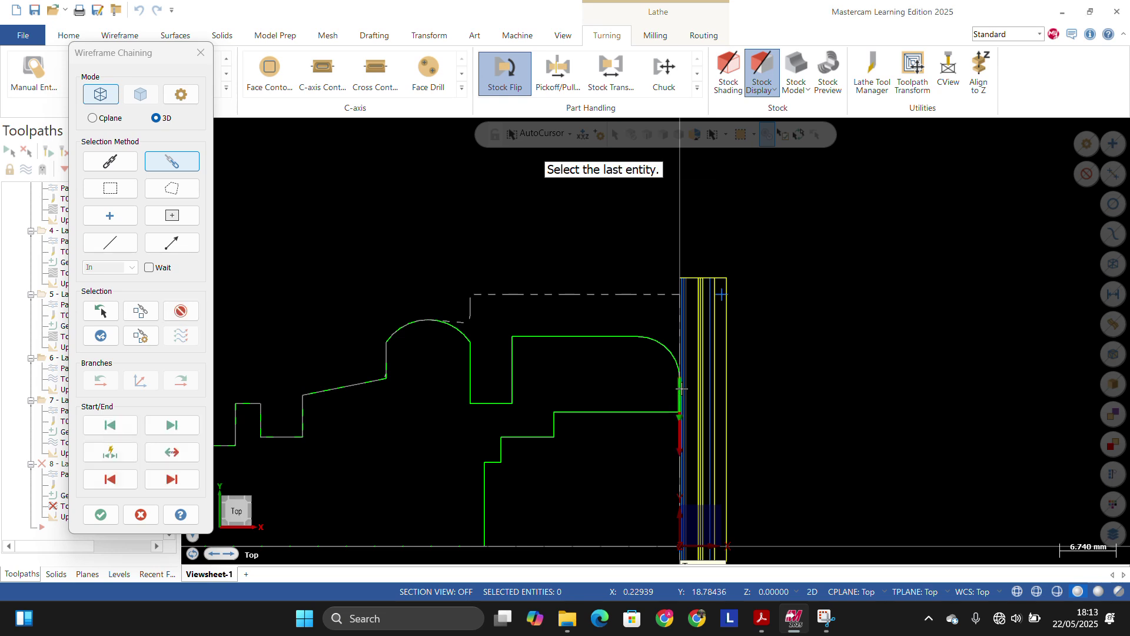
{"action": "left_click", "coordinate": [171, 458]}
{"action": "left_click", "coordinate": [398, 325]}
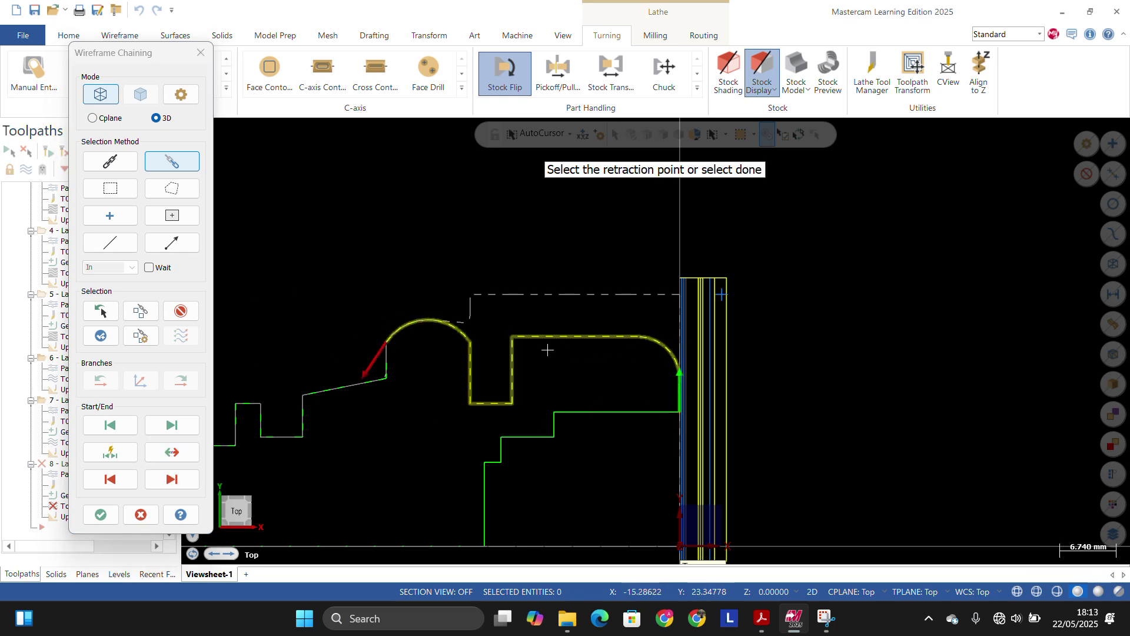
{"action": "left_click", "coordinate": [104, 516]}
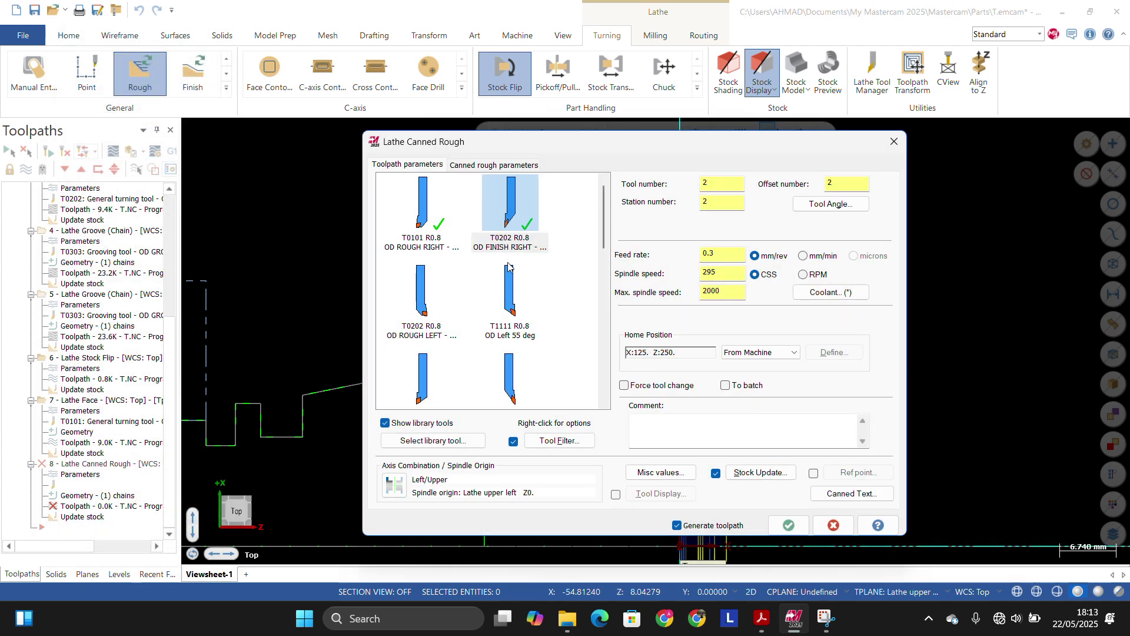
Step: Select tool T0101 OD ROUGH RIGHT for the canned rough operation, closing its tool definition without changes
{"action": "mouse_move", "coordinate": [509, 266]}
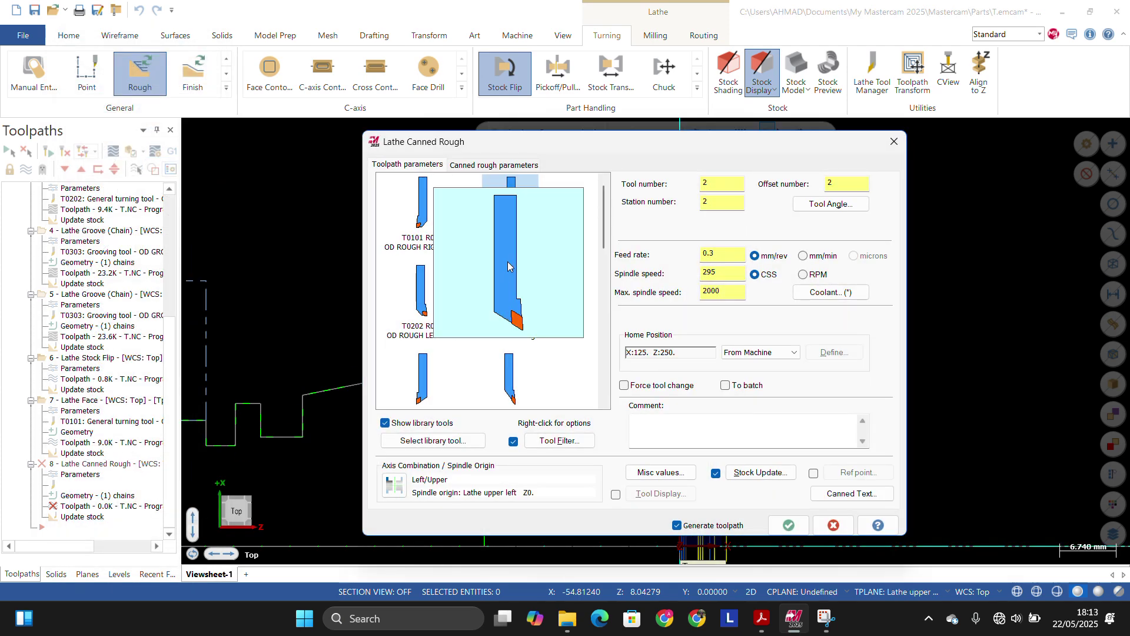
{"action": "left_click", "coordinate": [514, 213]}
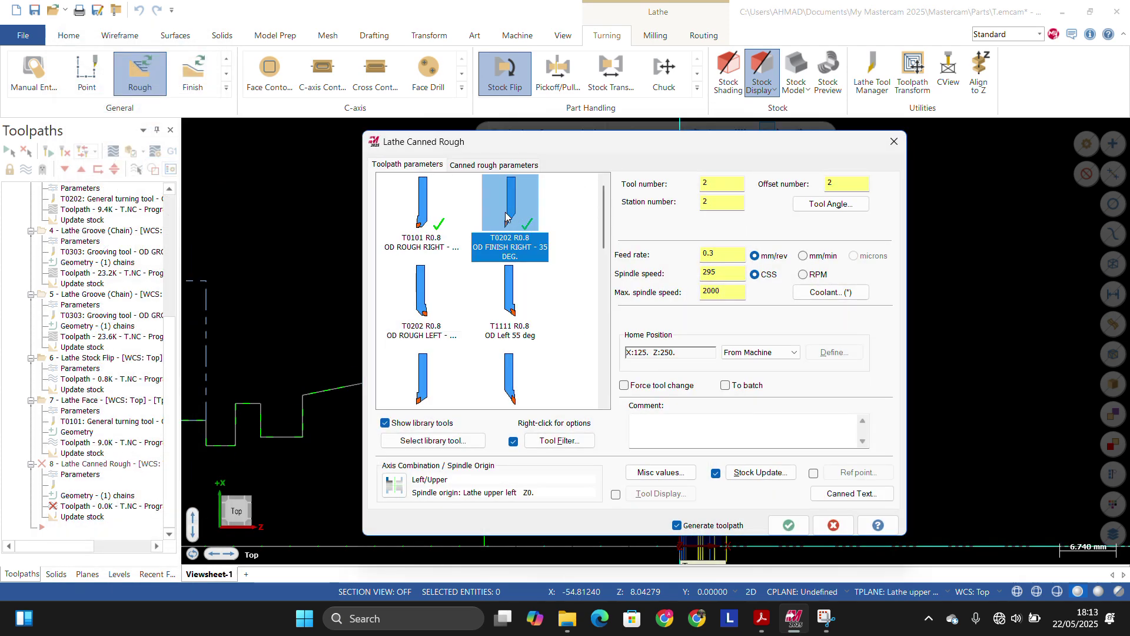
{"action": "double_click", "coordinate": [425, 219]}
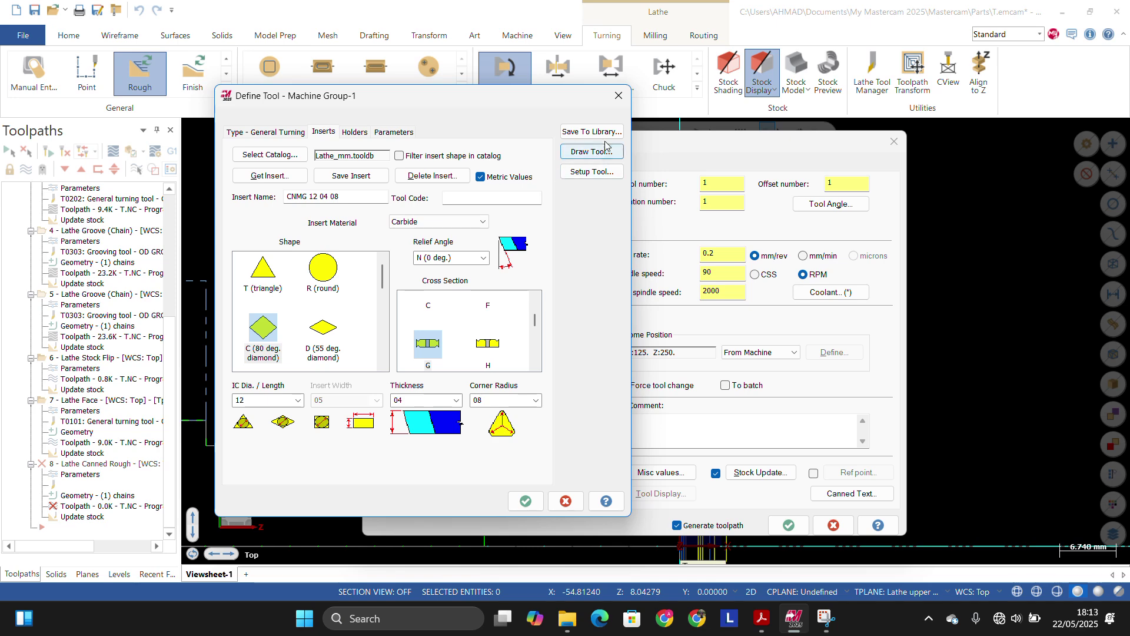
{"action": "left_click", "coordinate": [619, 97]}
Step: Set the canned rough operation's spindle speed to 1500 RPM, and check its feed rate, maximum spindle speed and coolant
{"action": "left_click", "coordinate": [723, 255]}
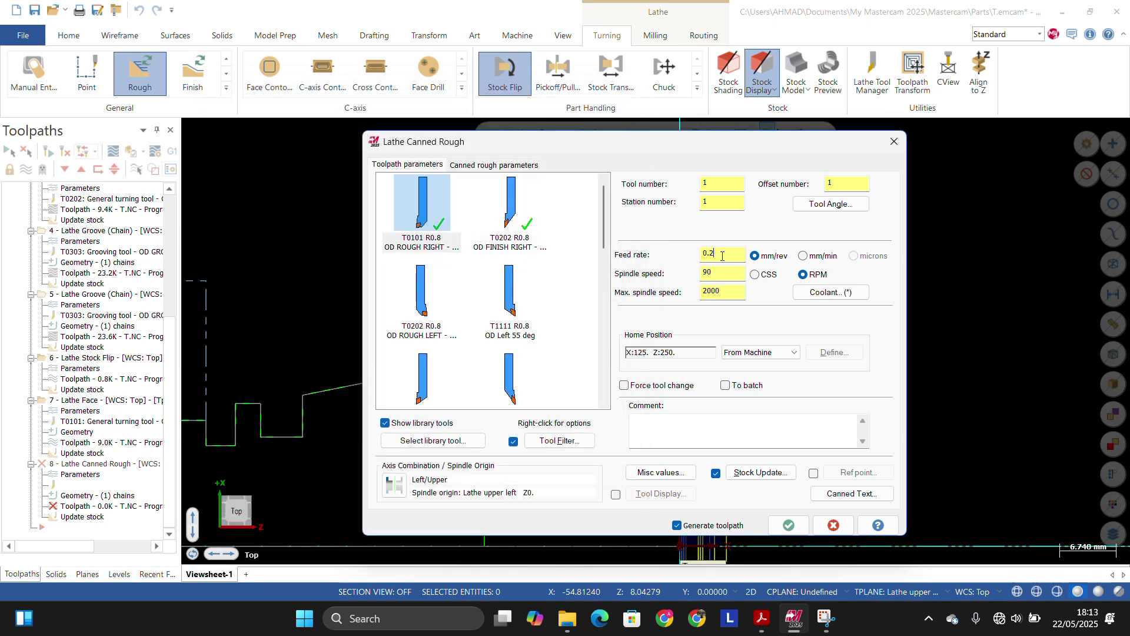
{"action": "double_click", "coordinate": [717, 278]}
{"action": "type", "text": "1500"}
{"action": "left_click", "coordinate": [729, 293]}
{"action": "left_click", "coordinate": [828, 291]}
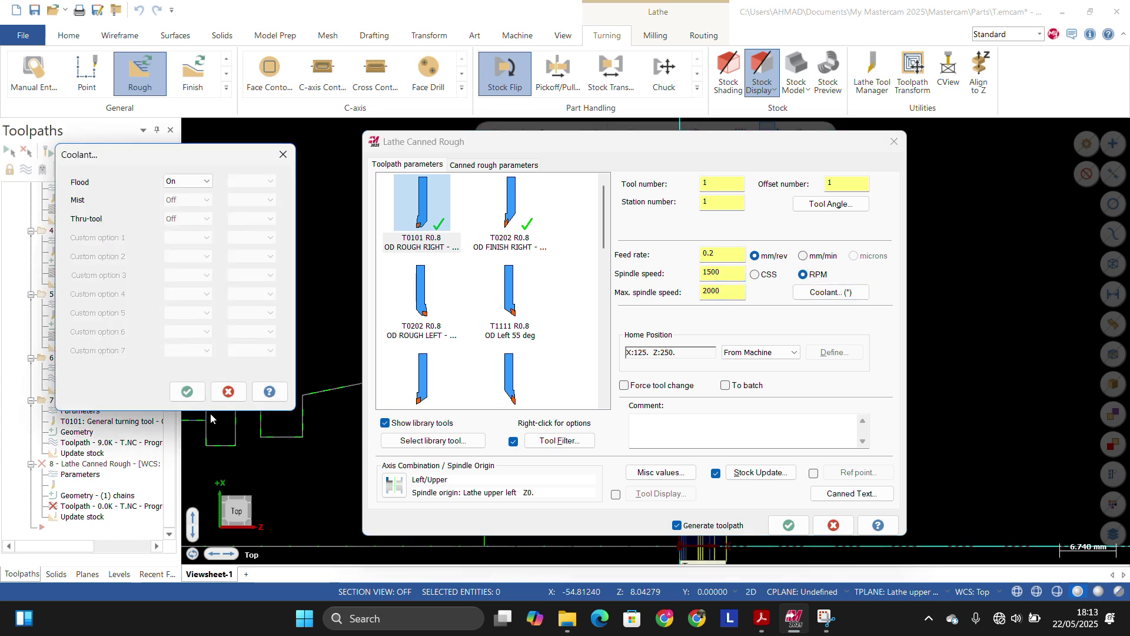
{"action": "left_click", "coordinate": [188, 392]}
Step: Review the canned rough clearances, depth of cut and stock-to-leave values, and generate the roughing toolpath
{"action": "left_click", "coordinate": [480, 167]}
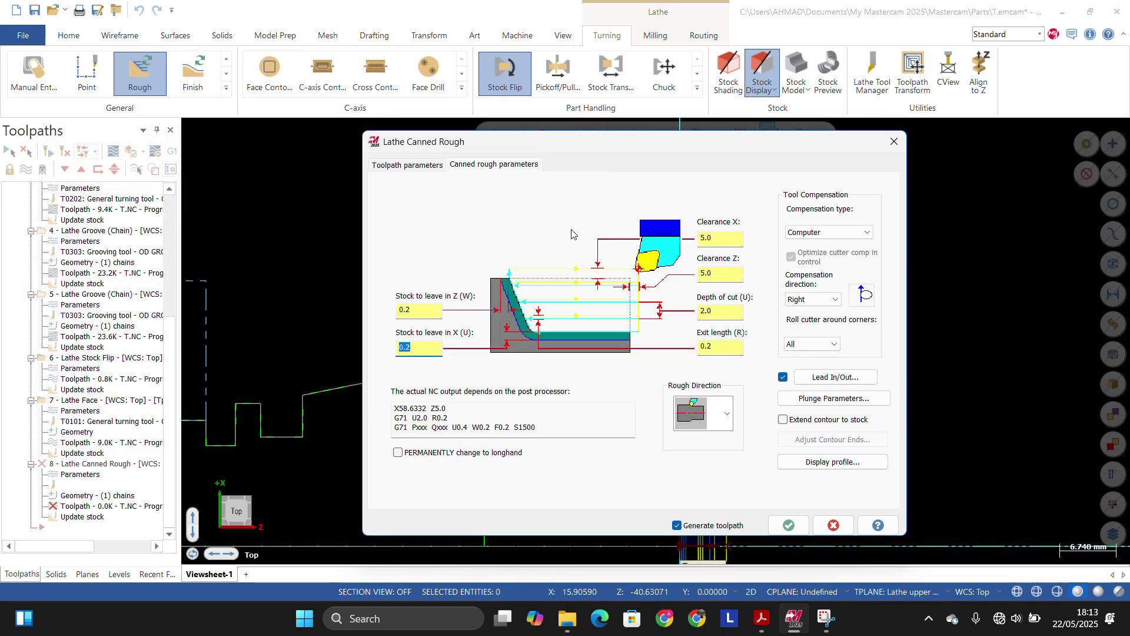
{"action": "key", "text": "Tab"}
{"action": "key", "text": "Tab"}
{"action": "key", "text": "Tab"}
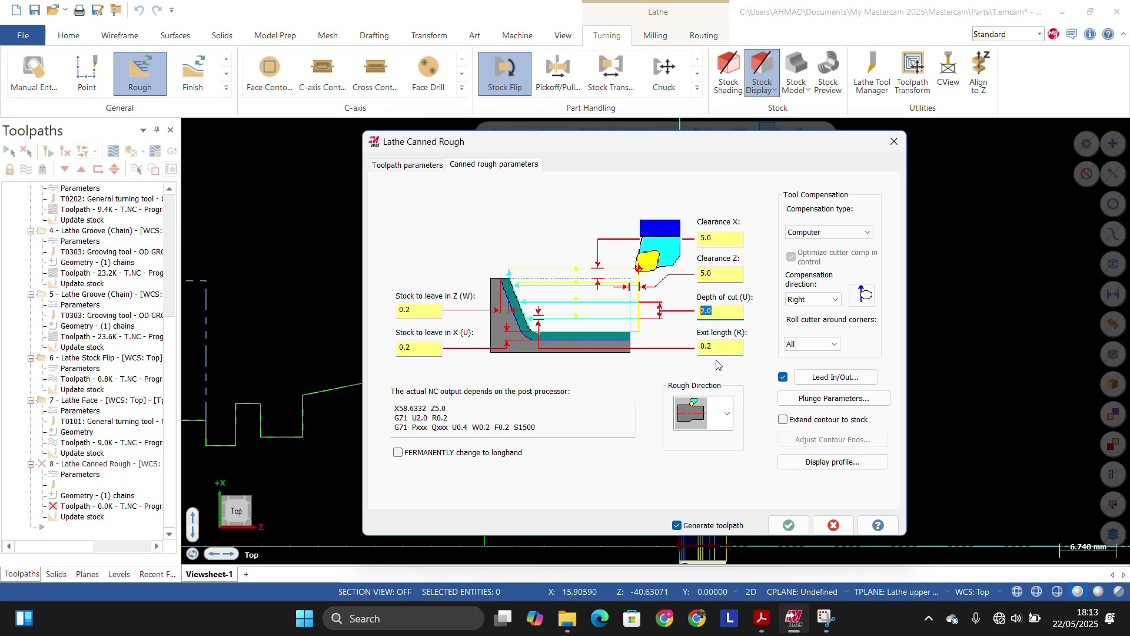
{"action": "left_click", "coordinate": [411, 311]}
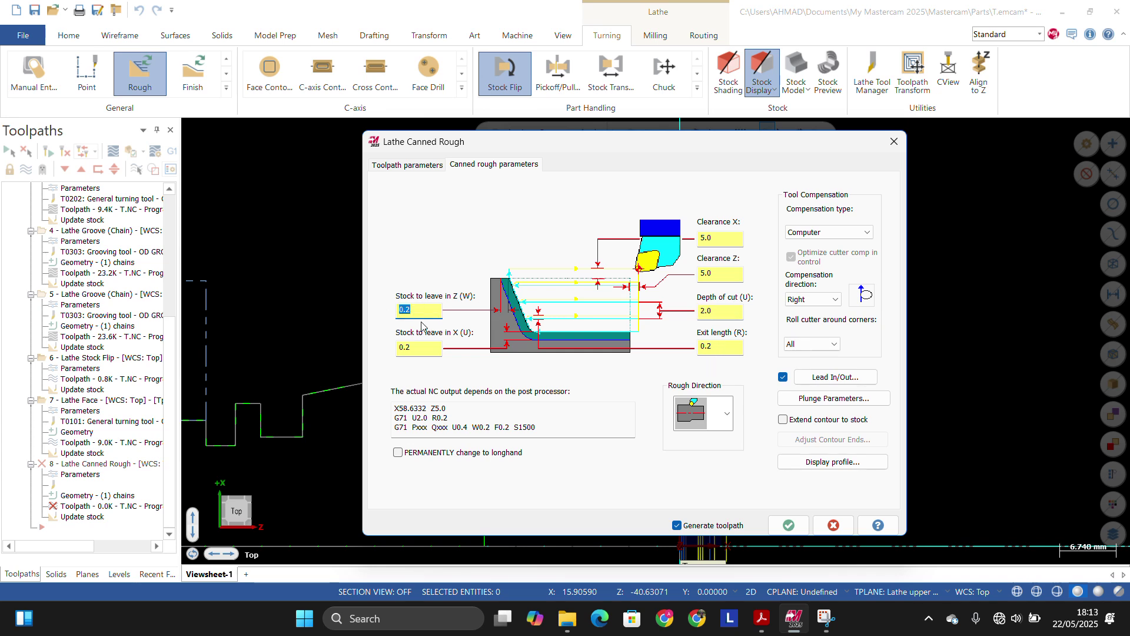
{"action": "left_click", "coordinate": [429, 352]}
{"action": "left_click", "coordinate": [790, 525]}
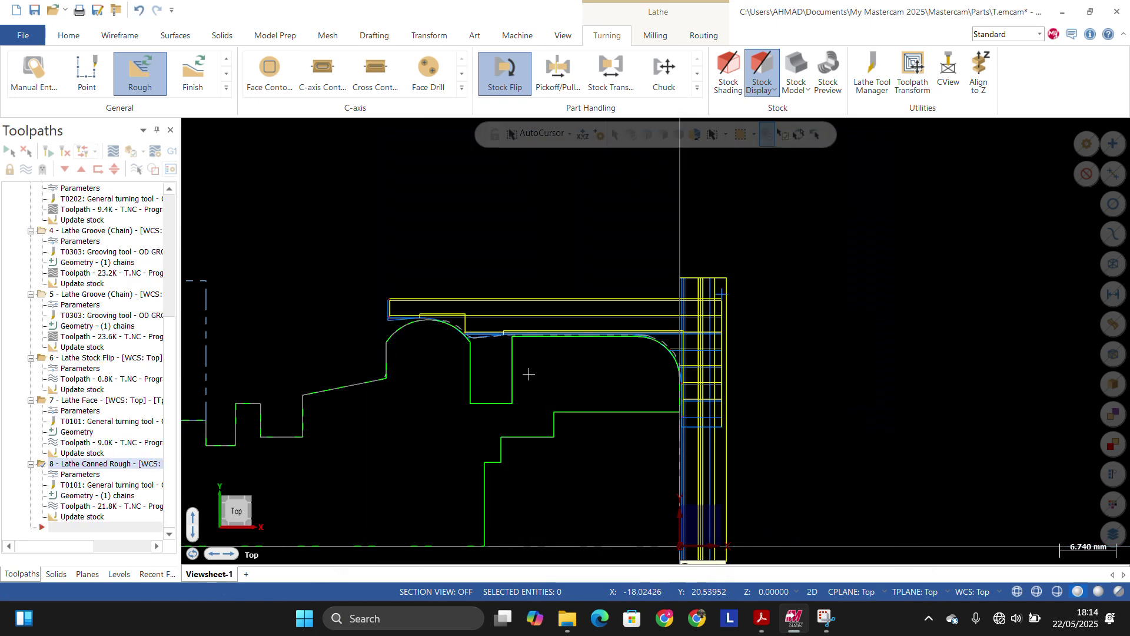
Step: Try a Lathe Canned Finish operation with tool T0202 OD FINISH RIGHT, feed rate 0.1 mm/rev and spindle speed 2000 RPM, and generate its toolpath
{"action": "left_click", "coordinate": [227, 88]}
{"action": "left_click", "coordinate": [86, 291]}
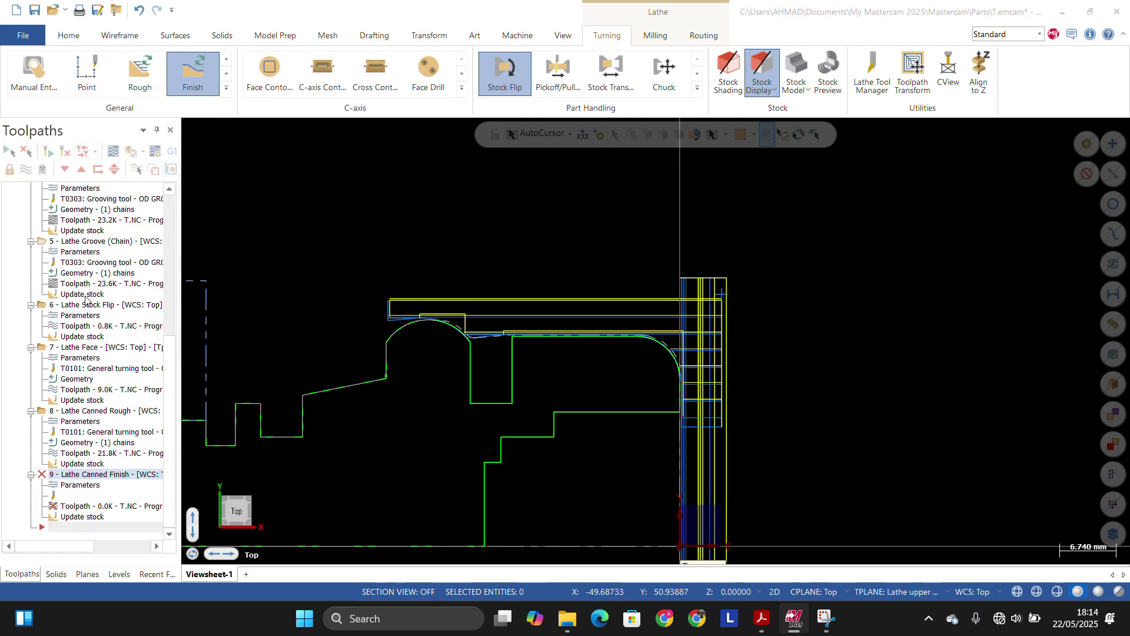
{"action": "left_click", "coordinate": [355, 212]}
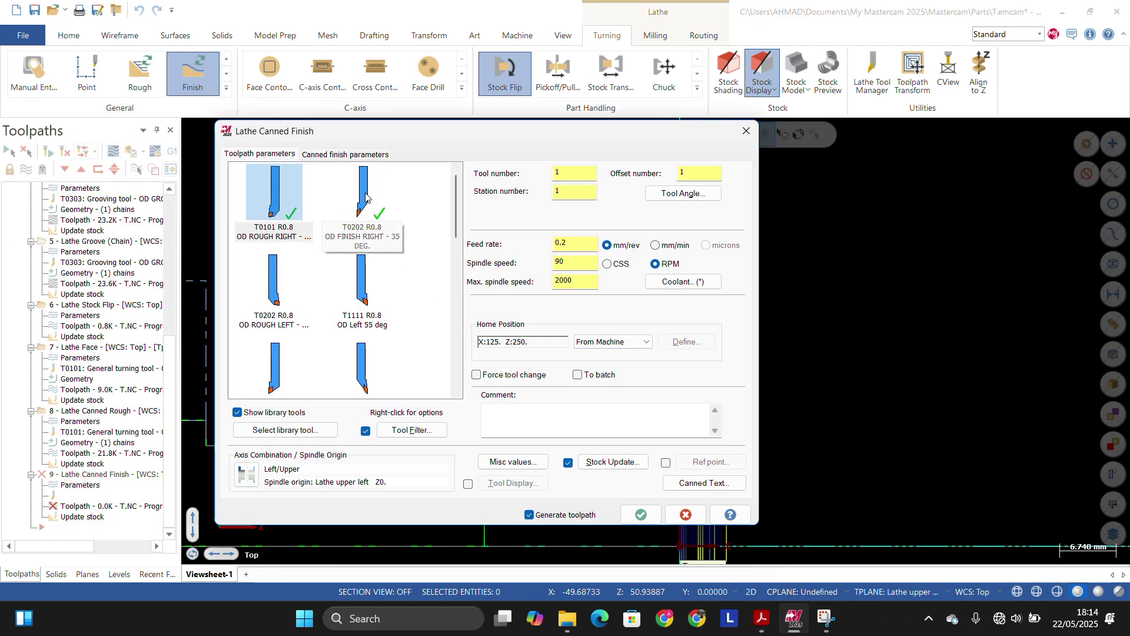
{"action": "double_click", "coordinate": [582, 268]}
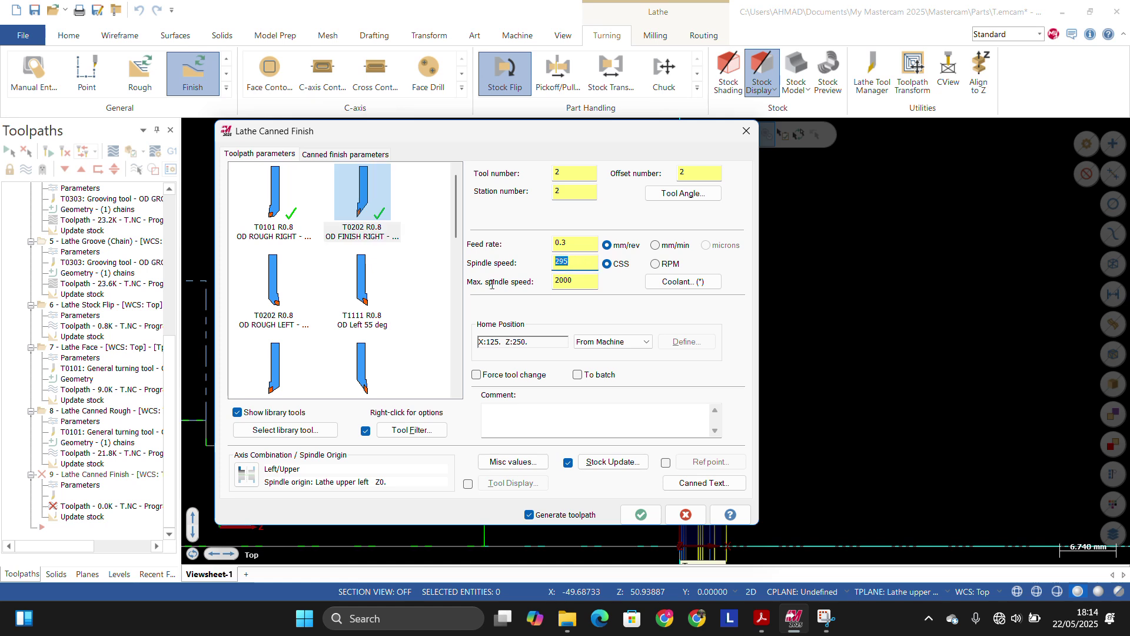
{"action": "type", "text": "2000"}
{"action": "left_click", "coordinate": [581, 242]}
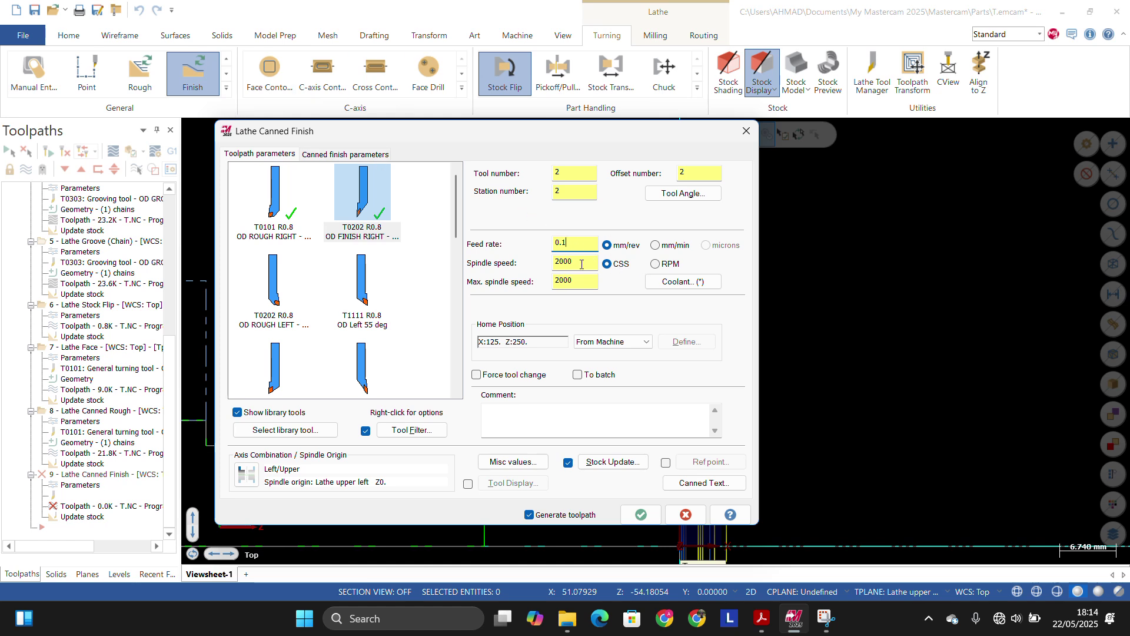
{"action": "left_click", "coordinate": [656, 264]}
{"action": "left_click", "coordinate": [328, 155]}
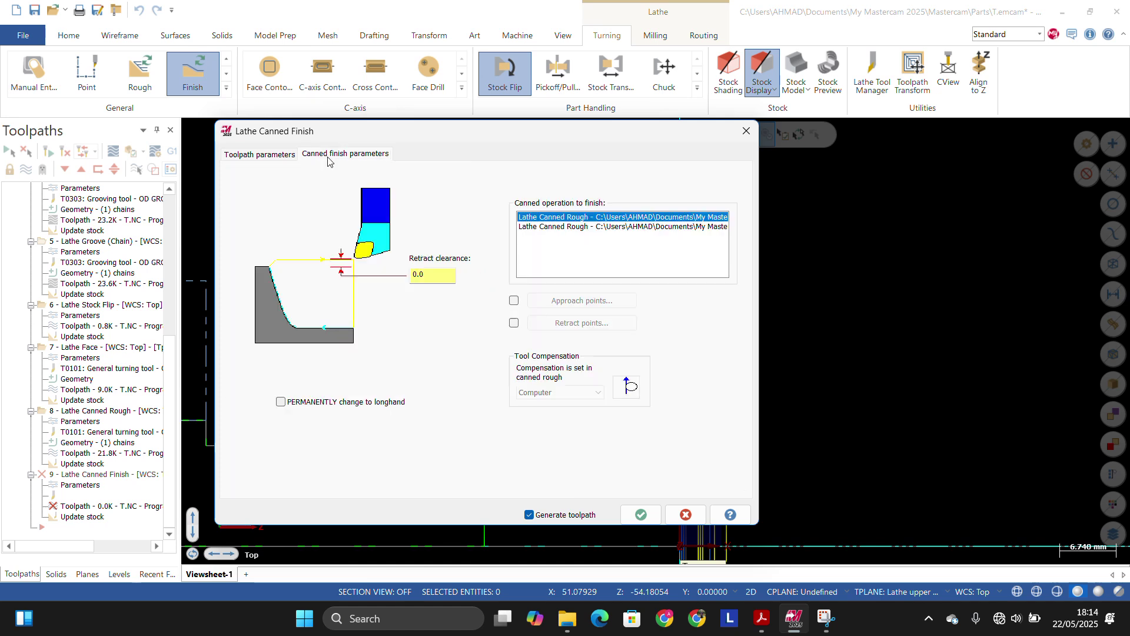
{"action": "left_click", "coordinate": [641, 514]}
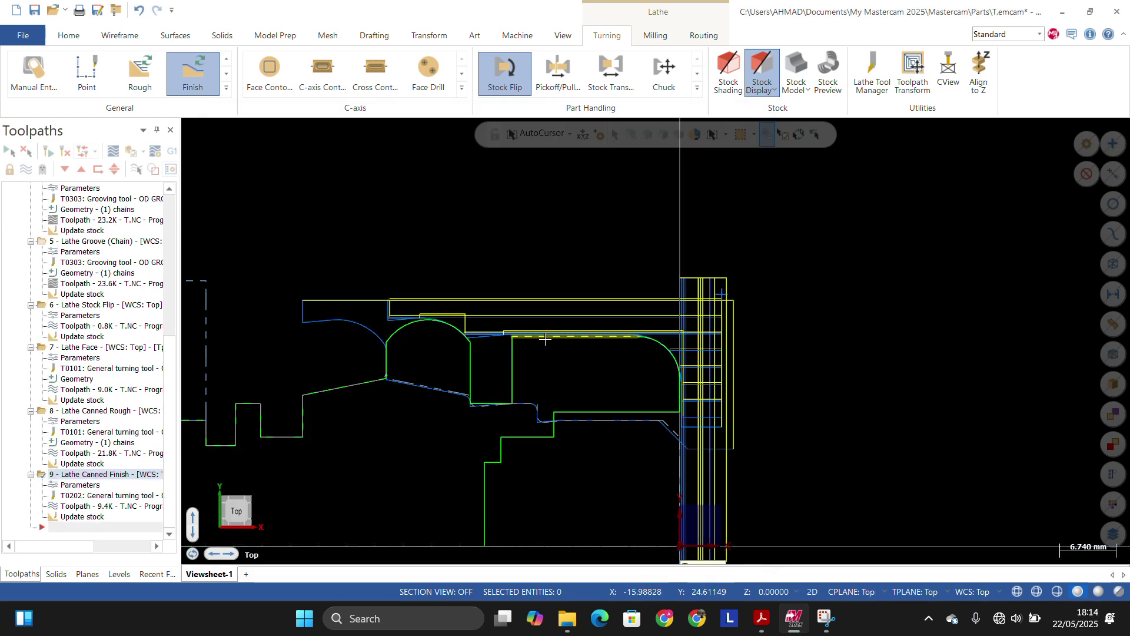
Step: Examine the canned finish toolpath along the outer contour, the rectangular groove and the area near the chuck
{"action": "scroll", "coordinate": [541, 335], "scroll_direction": "up", "scroll_amount": 1}
{"action": "scroll", "coordinate": [471, 430], "scroll_direction": "up", "scroll_amount": 1}
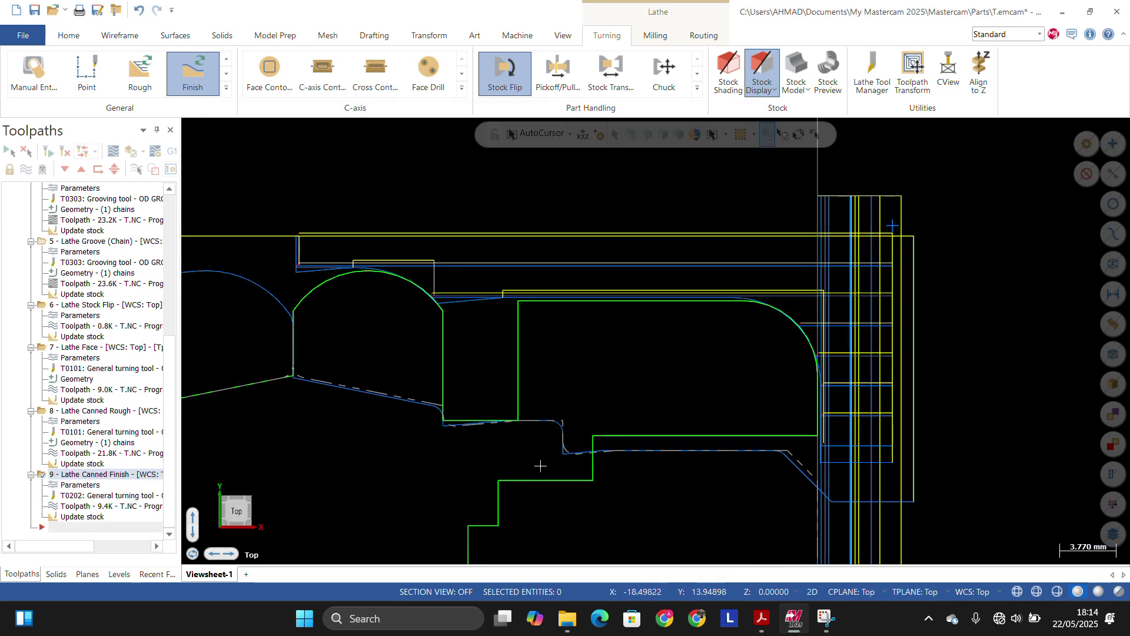
{"action": "scroll", "coordinate": [538, 464], "scroll_direction": "up", "scroll_amount": 1}
{"action": "scroll", "coordinate": [542, 465], "scroll_direction": "down", "scroll_amount": 2}
{"action": "scroll", "coordinate": [317, 384], "scroll_direction": "up", "scroll_amount": 3}
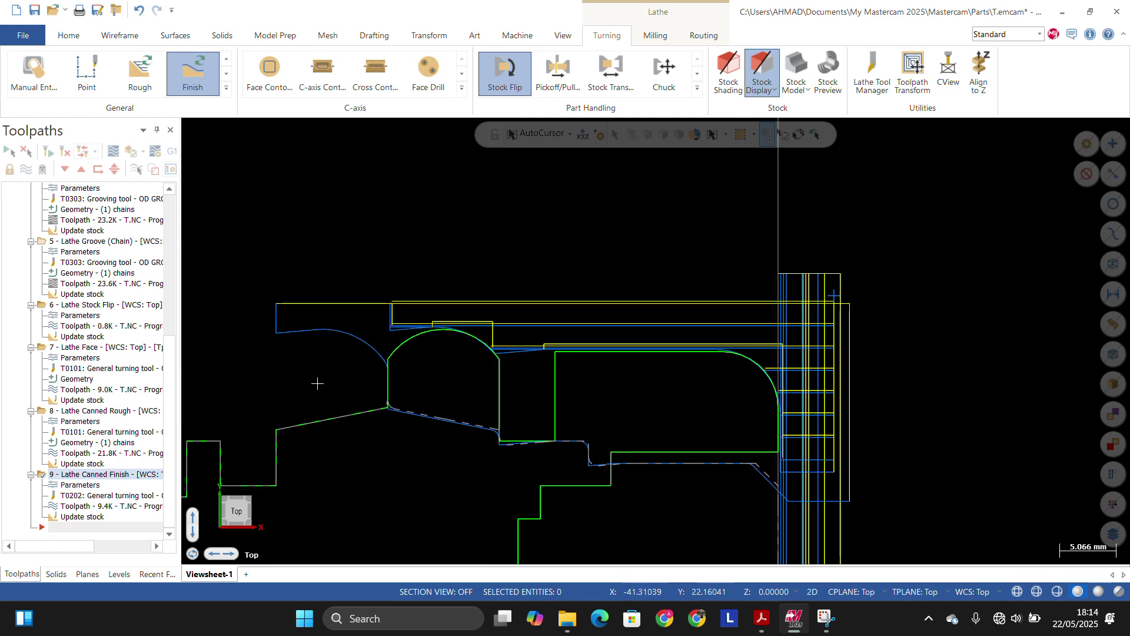
{"action": "scroll", "coordinate": [356, 381], "scroll_direction": "down", "scroll_amount": 2}
{"action": "scroll", "coordinate": [380, 379], "scroll_direction": "down", "scroll_amount": 3}
{"action": "scroll", "coordinate": [432, 441], "scroll_direction": "up", "scroll_amount": 2}
{"action": "scroll", "coordinate": [438, 437], "scroll_direction": "up", "scroll_amount": 2}
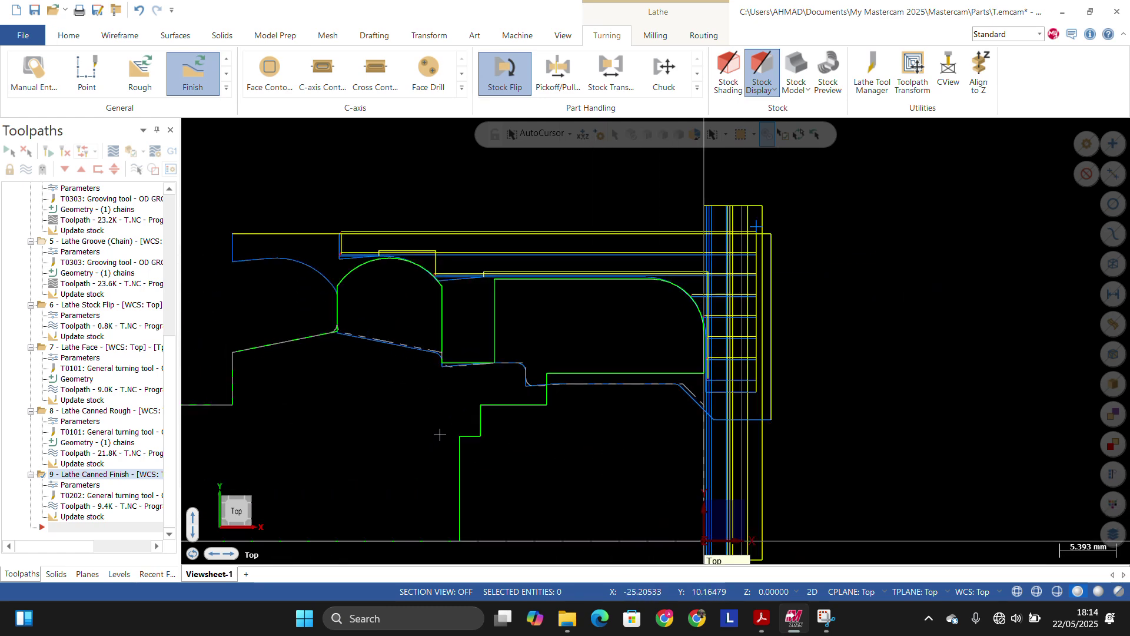
Step: Review the canned finish operation's parameters, including the canned rough operation it finishes, and close them without changes
{"action": "right_click", "coordinate": [92, 476]}
{"action": "left_click", "coordinate": [298, 164]}
{"action": "scroll", "coordinate": [479, 303], "scroll_direction": "up", "scroll_amount": 2}
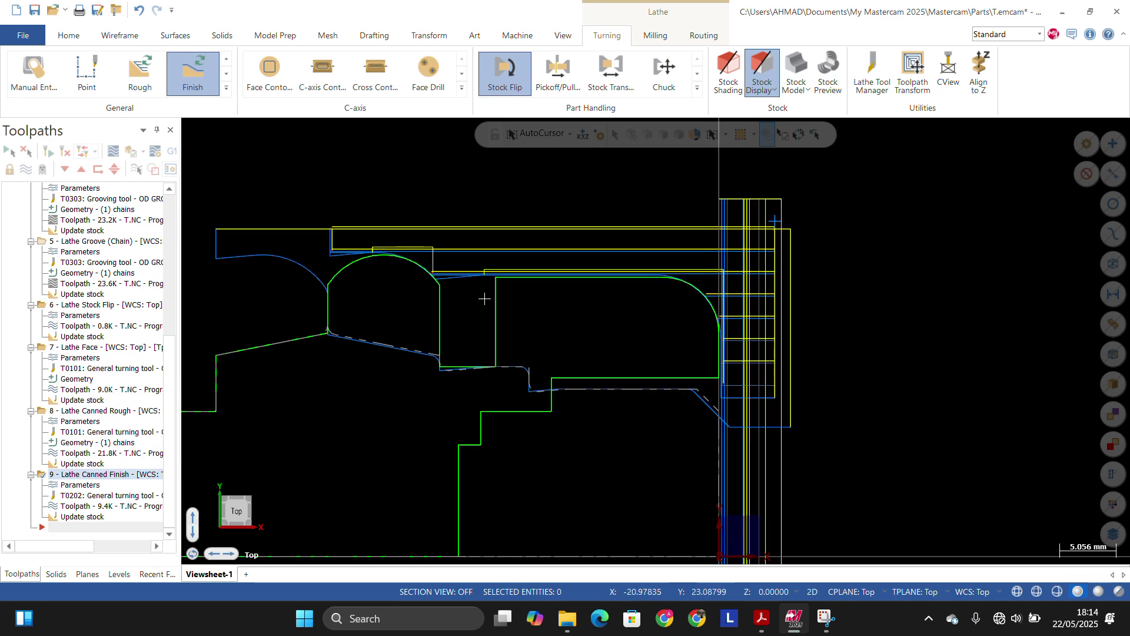
{"action": "left_click", "coordinate": [116, 481]}
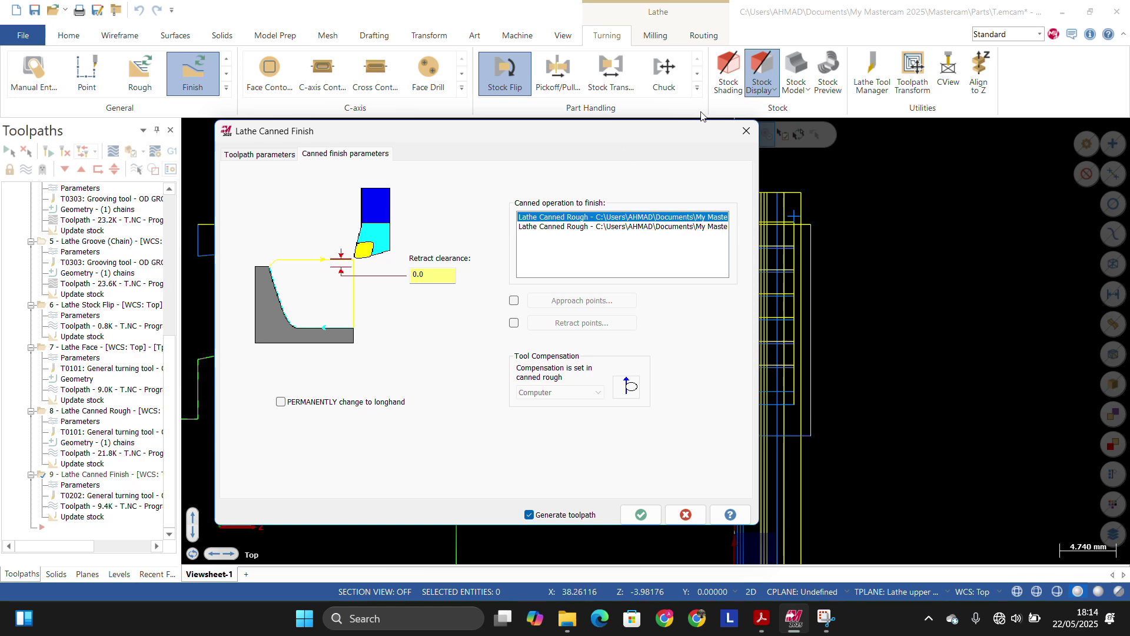
{"action": "left_click", "coordinate": [747, 130]}
Step: Delete the Lathe Canned Finish operation
{"action": "right_click", "coordinate": [87, 474]}
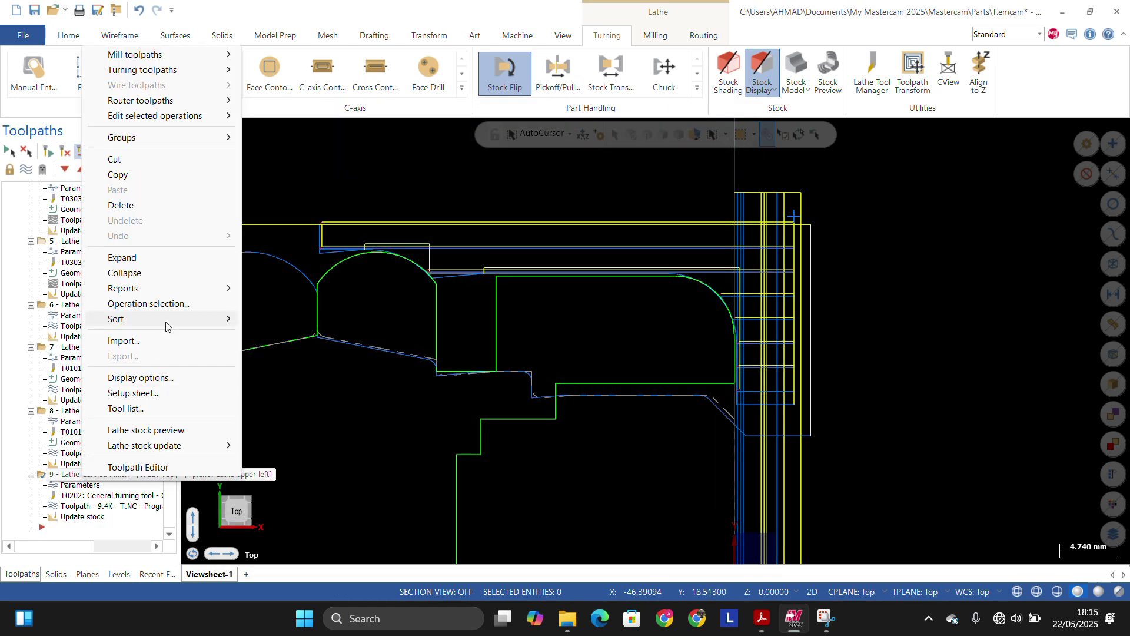
{"action": "left_click", "coordinate": [152, 206]}
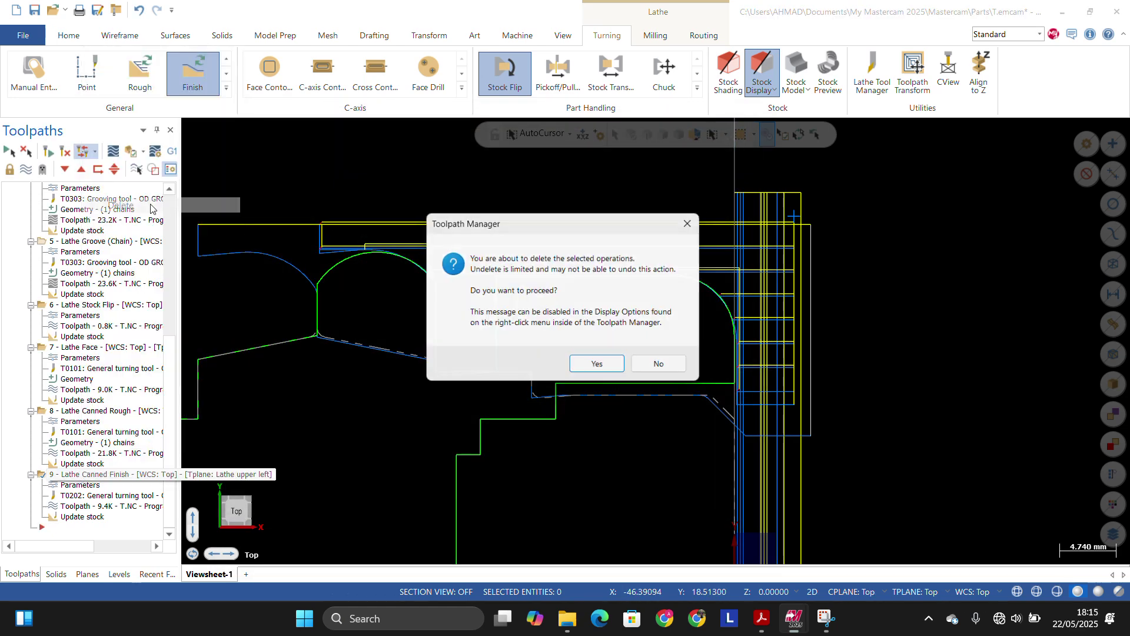
{"action": "left_click", "coordinate": [584, 374]}
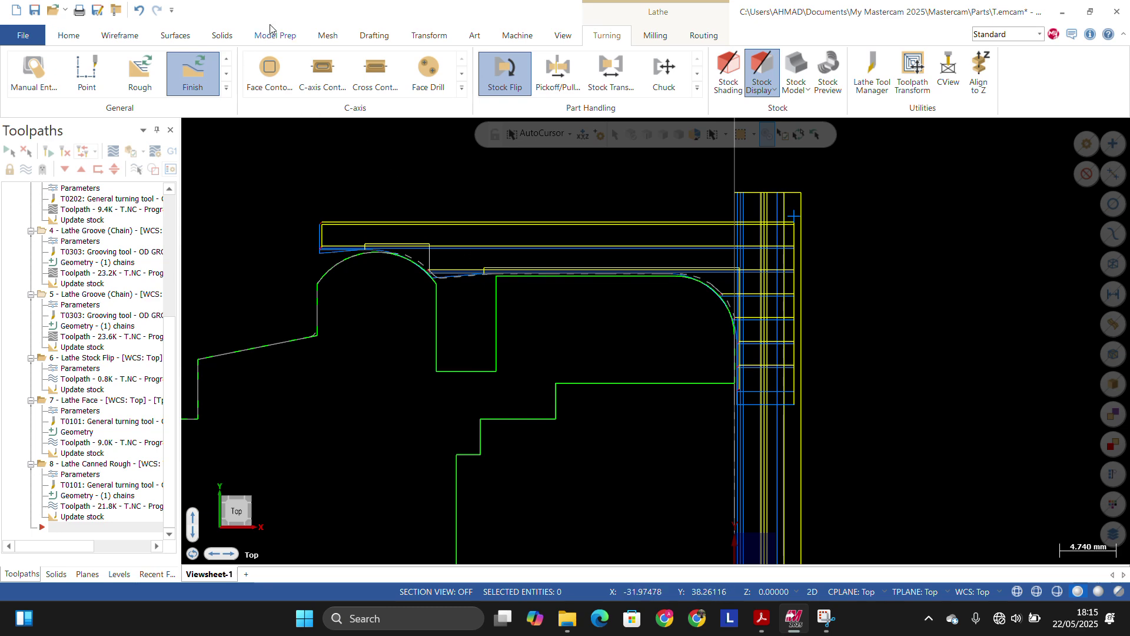
Step: Try the Lathe Canned Finish again with tool T0202 OD FINISH RIGHT at its default feed and speed, and inspect the generated toolpath
{"action": "left_click", "coordinate": [198, 80]}
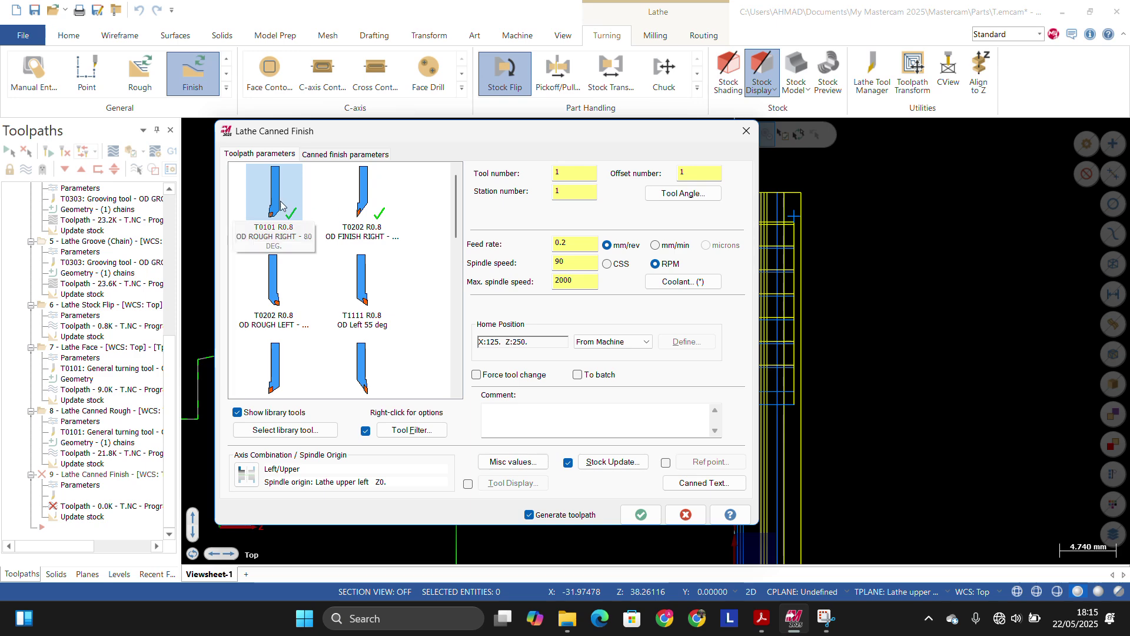
{"action": "mouse_move", "coordinate": [467, 126]}
{"action": "left_mouse_down"}
{"action": "mouse_move", "coordinate": [106, 120]}
{"action": "mouse_move", "coordinate": [661, 55]}
{"action": "mouse_move", "coordinate": [478, 110]}
{"action": "mouse_move", "coordinate": [474, 129]}
{"action": "left_mouse_up"}
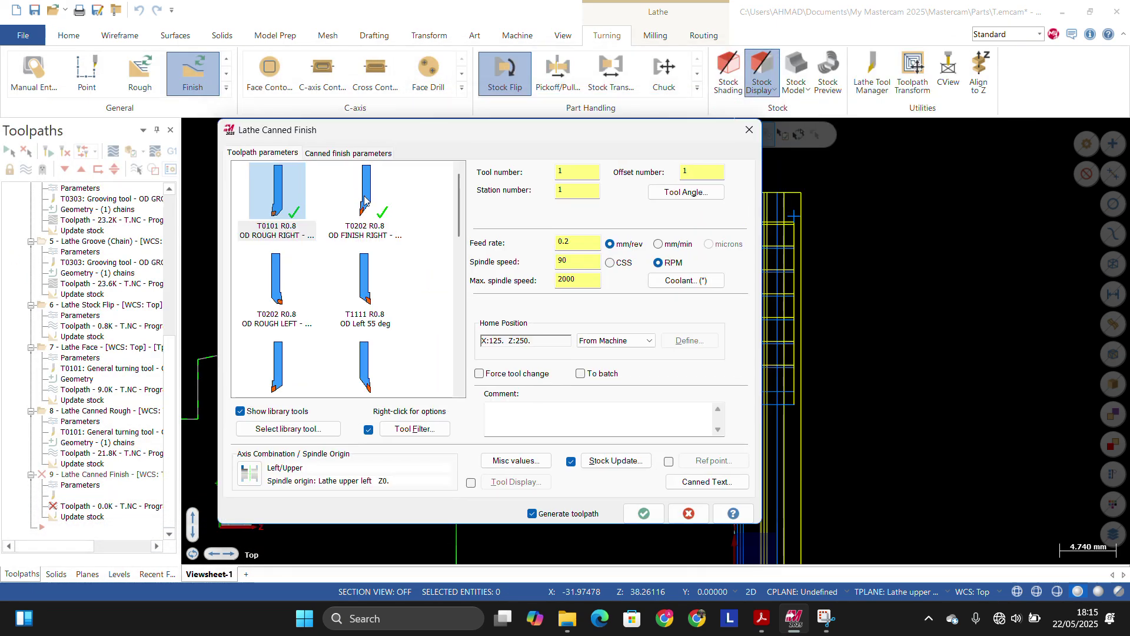
{"action": "left_click", "coordinate": [365, 197]}
{"action": "left_click", "coordinate": [643, 511]}
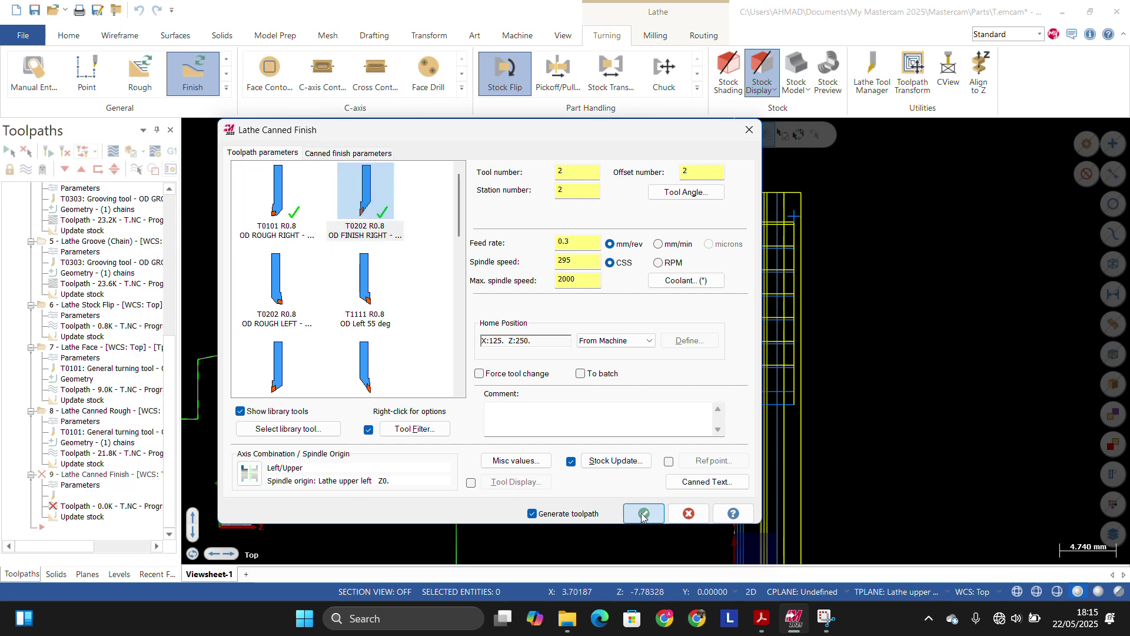
{"action": "scroll", "coordinate": [666, 427], "scroll_direction": "down", "scroll_amount": 5}
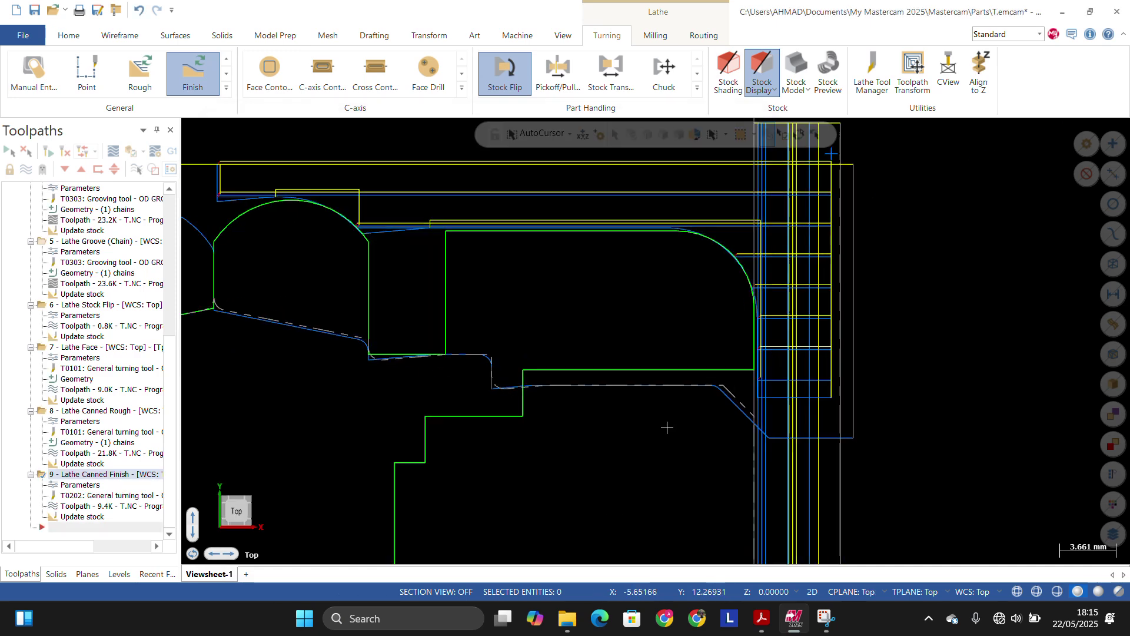
{"action": "scroll", "coordinate": [666, 425], "scroll_direction": "down", "scroll_amount": 2}
{"action": "scroll", "coordinate": [665, 432], "scroll_direction": "up", "scroll_amount": 4}
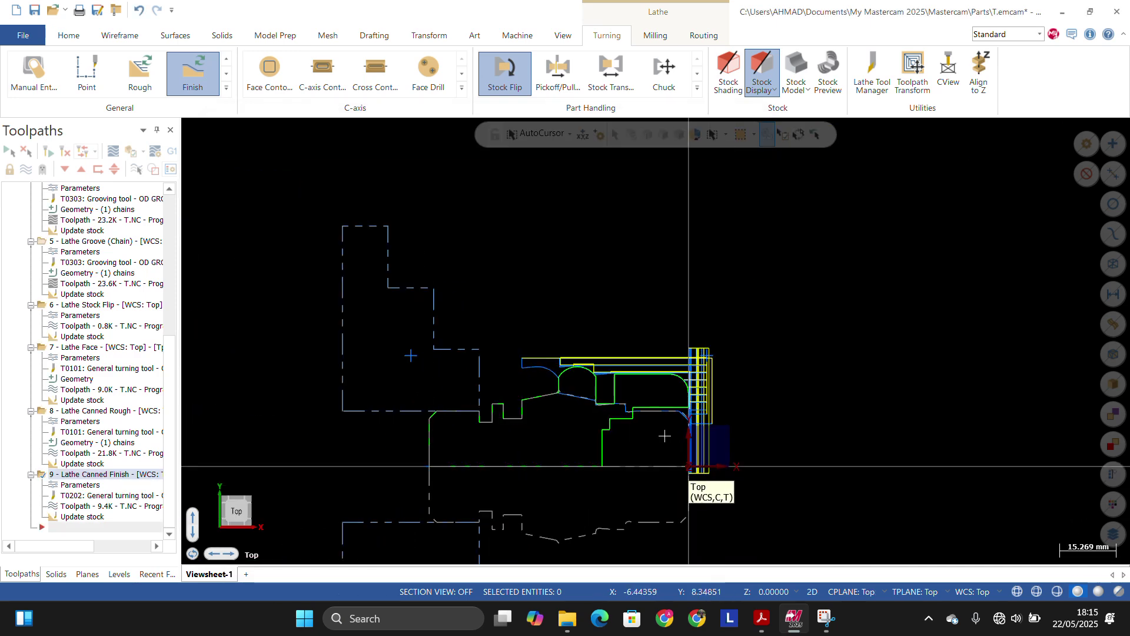
{"action": "scroll", "coordinate": [664, 436], "scroll_direction": "up", "scroll_amount": 3}
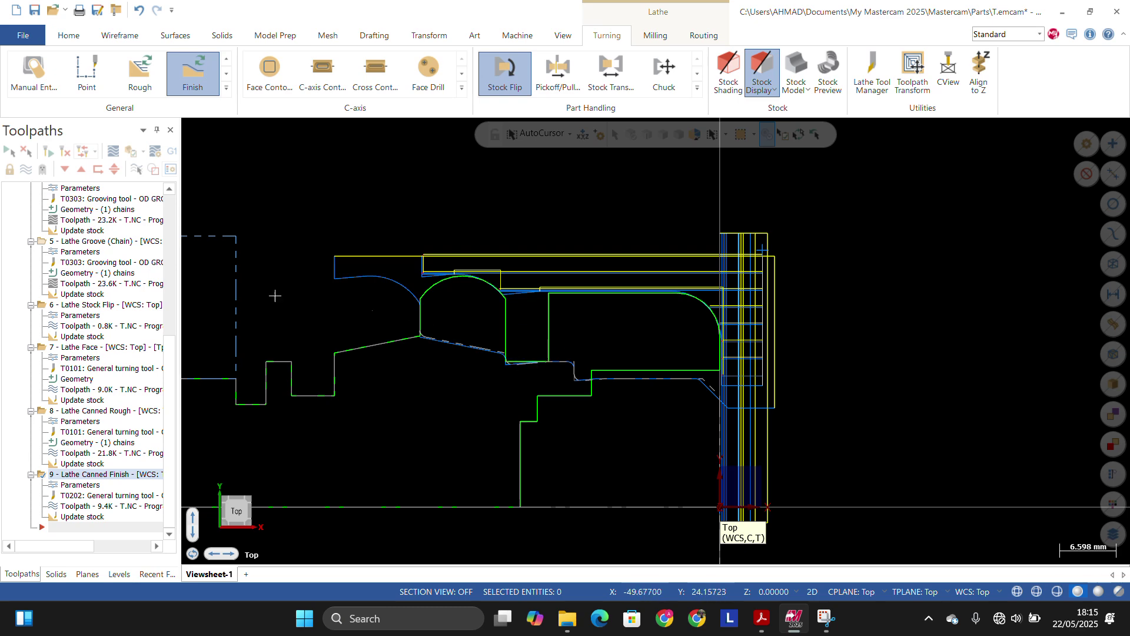
Step: Delete the second Lathe Canned Finish operation from the operations list
{"action": "right_click", "coordinate": [122, 474]}
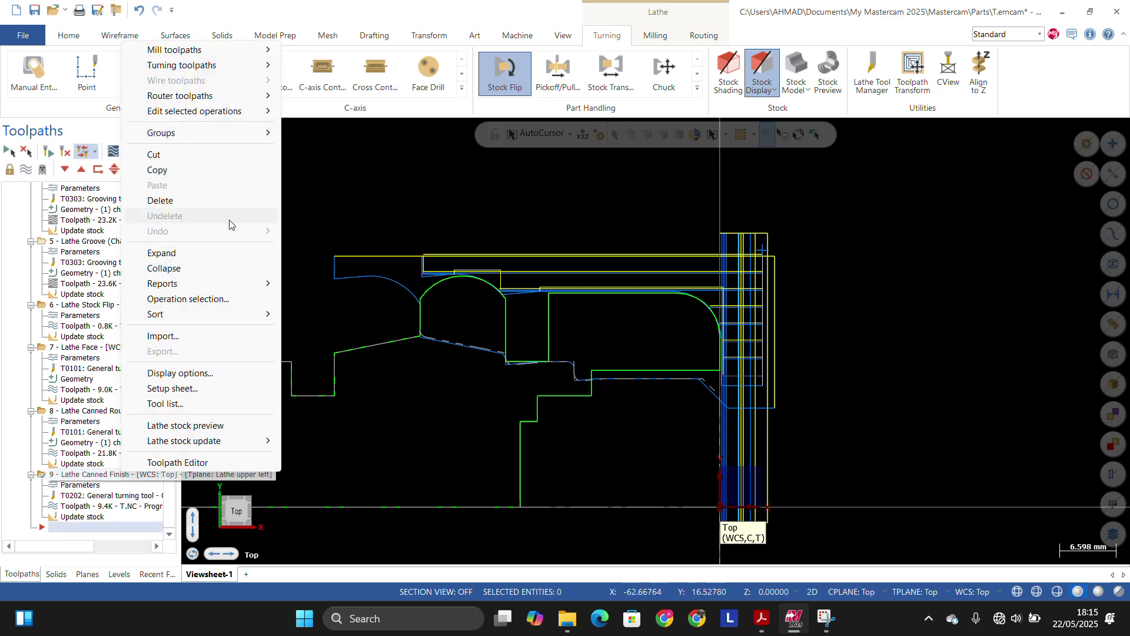
{"action": "left_click", "coordinate": [200, 202]}
{"action": "left_click", "coordinate": [600, 367]}
Step: Start a standard Lathe Finish operation and chain the outer contour from the front corner arc to the far arc beyond the groove
{"action": "left_click", "coordinate": [226, 89]}
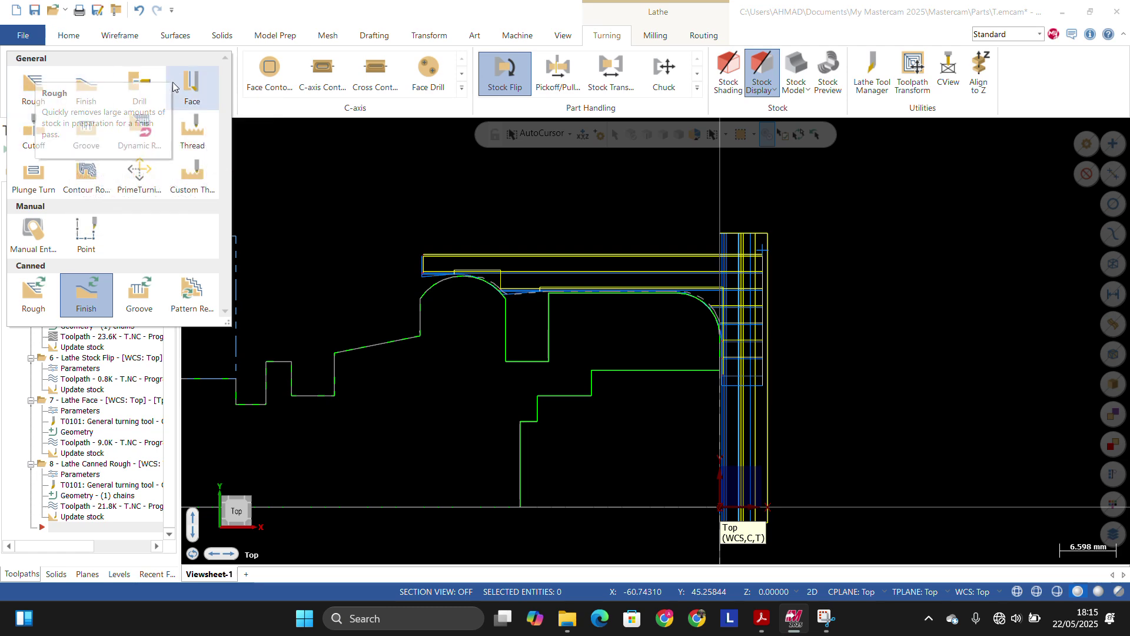
{"action": "left_click", "coordinate": [93, 88]}
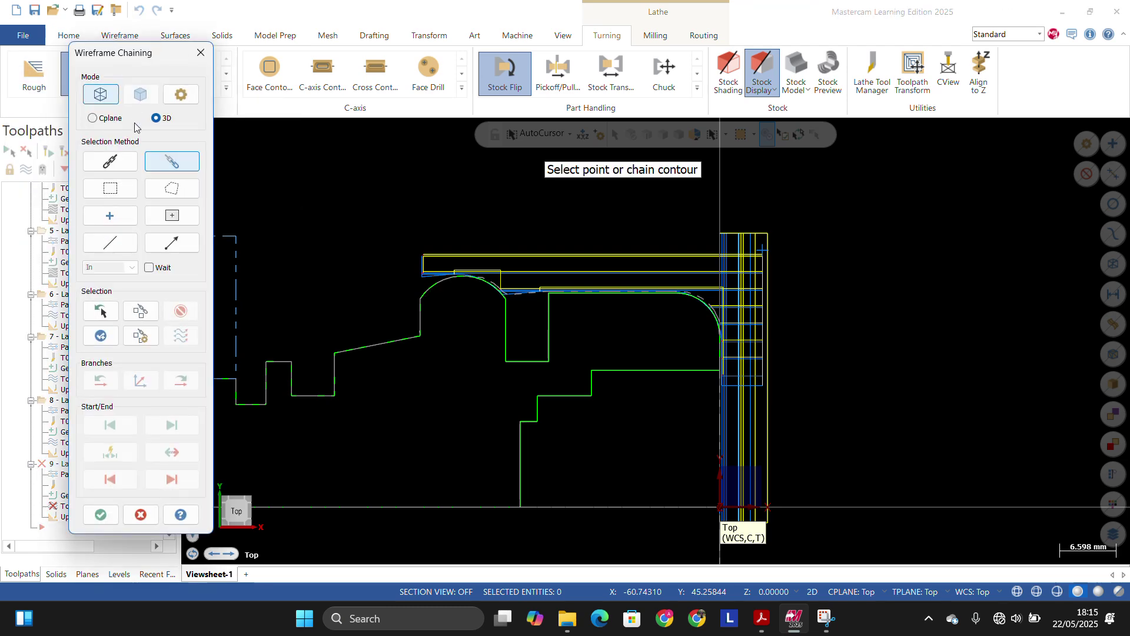
{"action": "scroll", "coordinate": [721, 300], "scroll_direction": "up", "scroll_amount": 1}
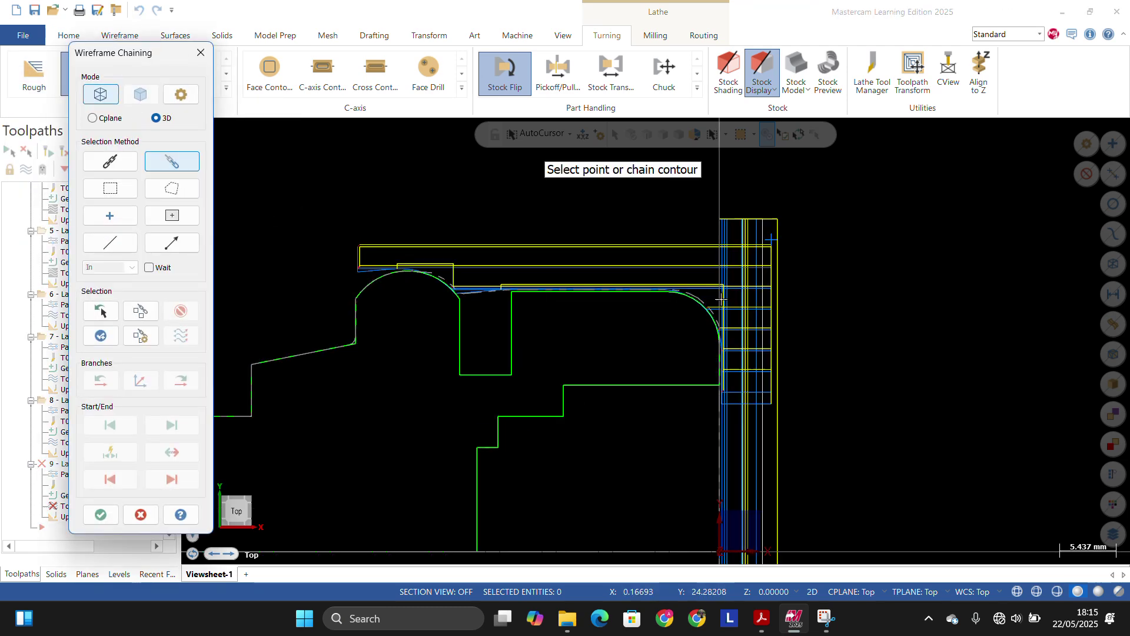
{"action": "left_click", "coordinate": [721, 332]}
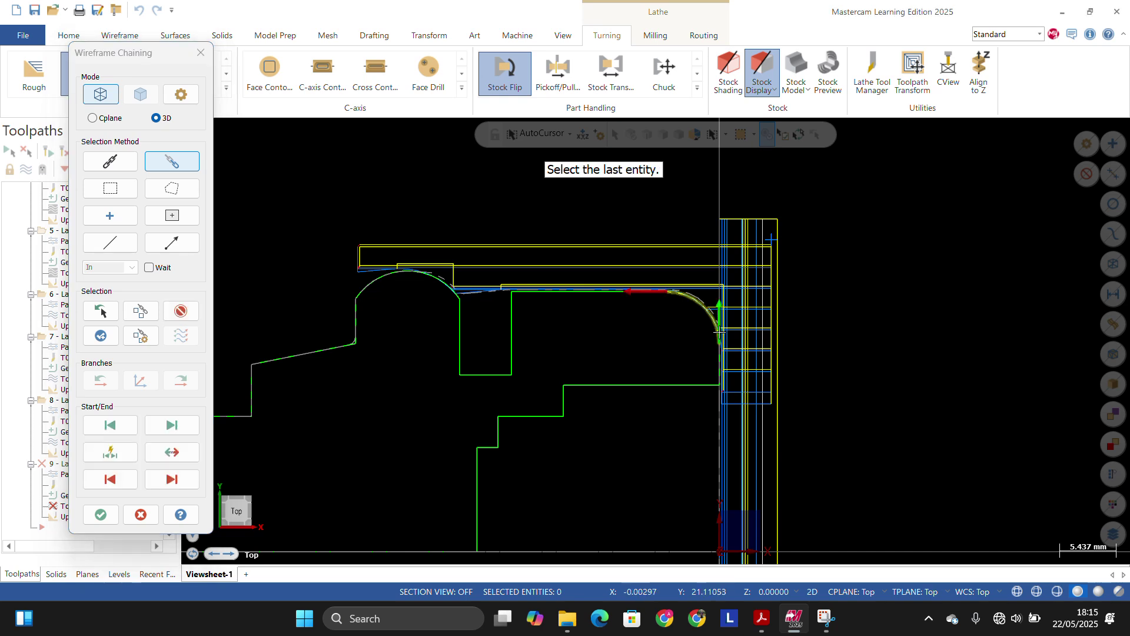
{"action": "left_click", "coordinate": [419, 272]}
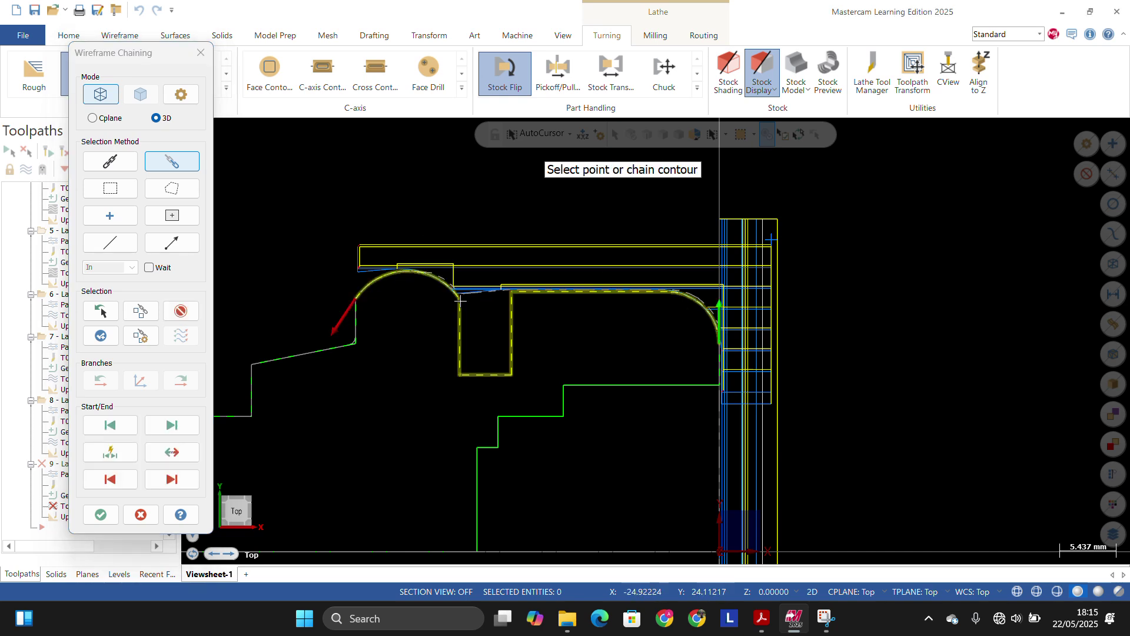
{"action": "left_click", "coordinate": [101, 514]}
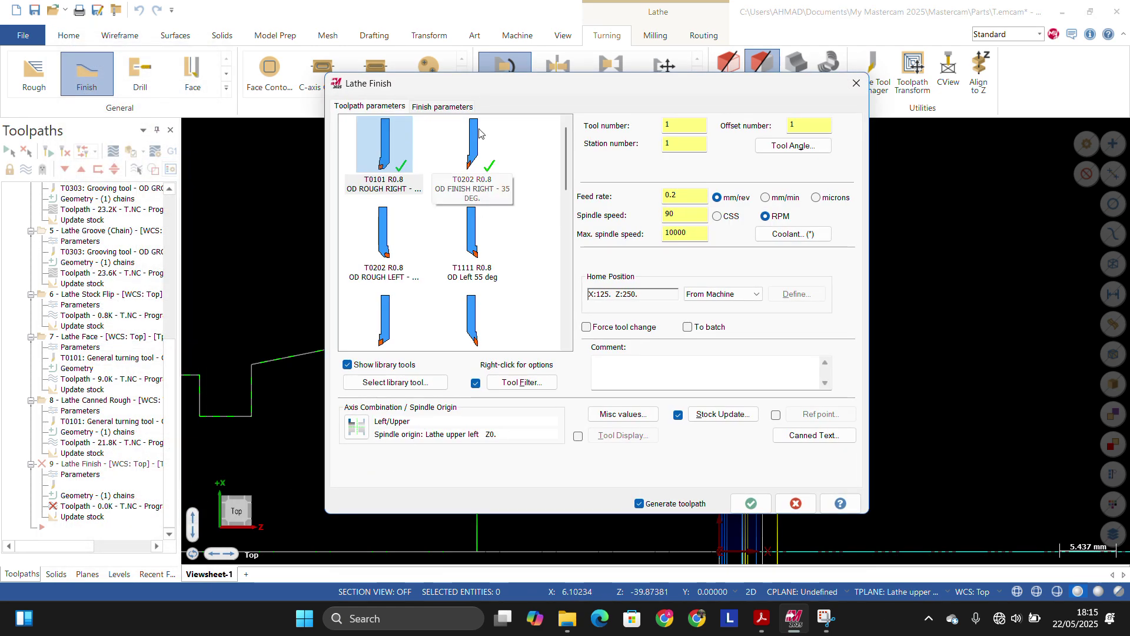
Step: Select tool T0202 OD FINISH RIGHT, set the number of finish passes to 2, then generate and inspect the Lathe Finish toolpath
{"action": "left_click", "coordinate": [471, 171]}
{"action": "left_click", "coordinate": [426, 109]}
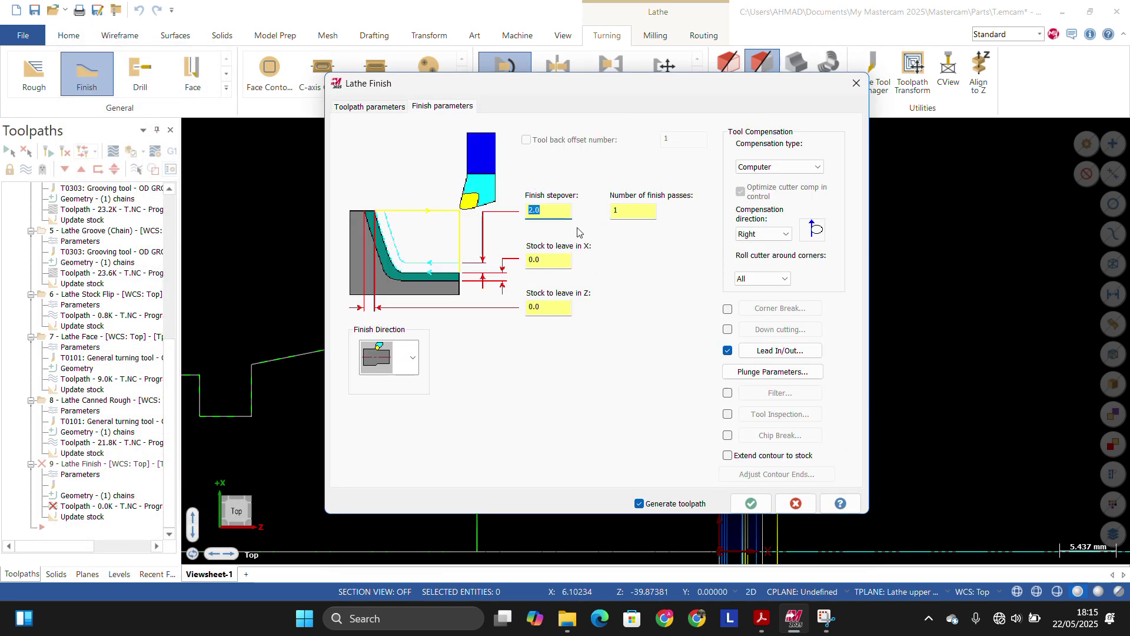
{"action": "left_click", "coordinate": [622, 210]}
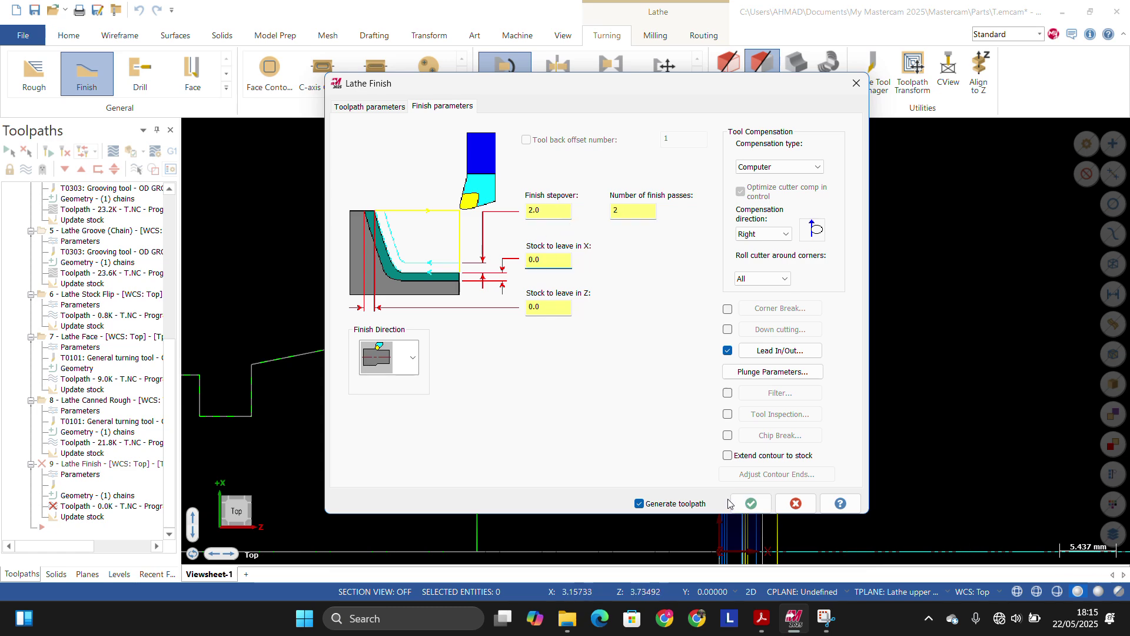
{"action": "left_click", "coordinate": [747, 502]}
{"action": "scroll", "coordinate": [611, 295], "scroll_direction": "up", "scroll_amount": 2}
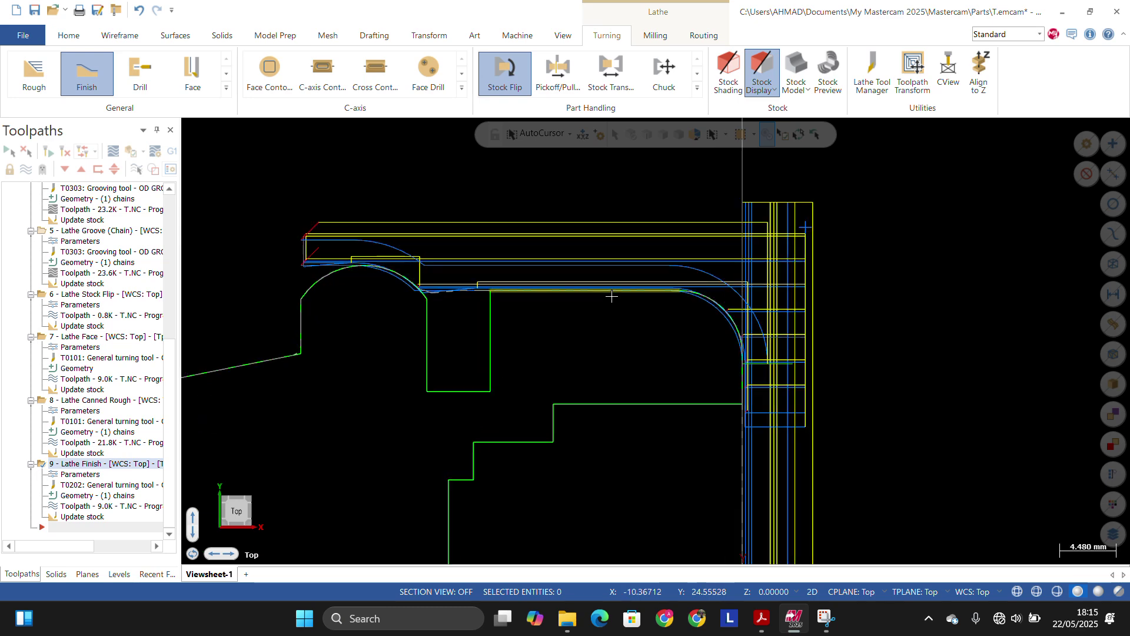
{"action": "scroll", "coordinate": [664, 305], "scroll_direction": "down", "scroll_amount": 3}
{"action": "scroll", "coordinate": [519, 283], "scroll_direction": "up", "scroll_amount": 1}
{"action": "scroll", "coordinate": [519, 283], "scroll_direction": "down", "scroll_amount": 1}
{"action": "scroll", "coordinate": [536, 289], "scroll_direction": "up", "scroll_amount": 2}
{"action": "scroll", "coordinate": [549, 294], "scroll_direction": "down", "scroll_amount": 1}
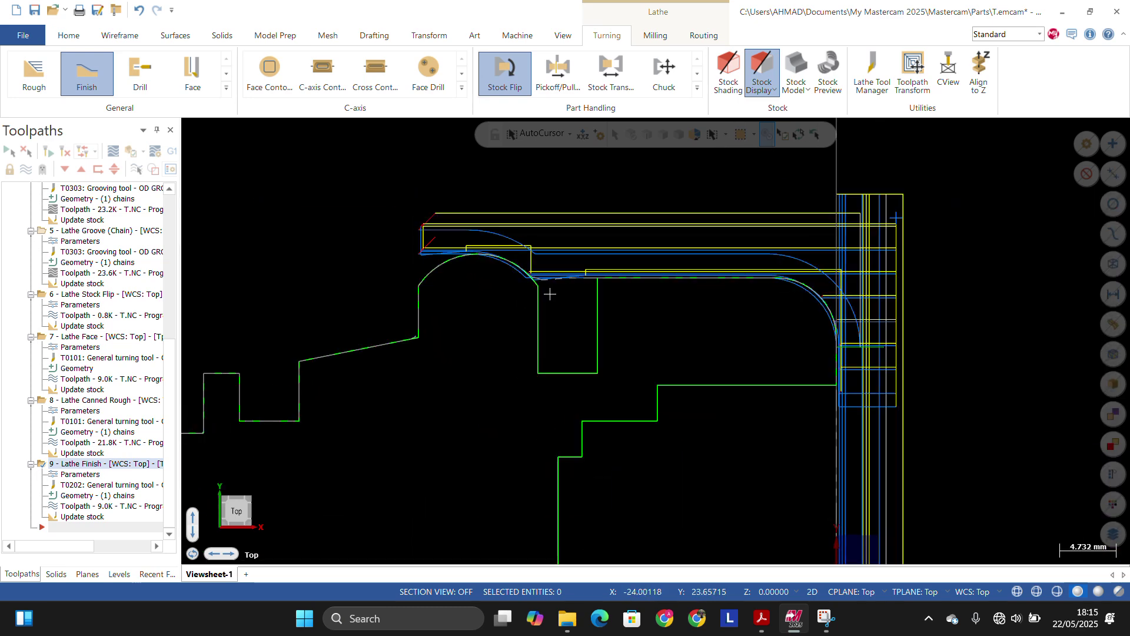
{"action": "scroll", "coordinate": [539, 305], "scroll_direction": "up", "scroll_amount": 1}
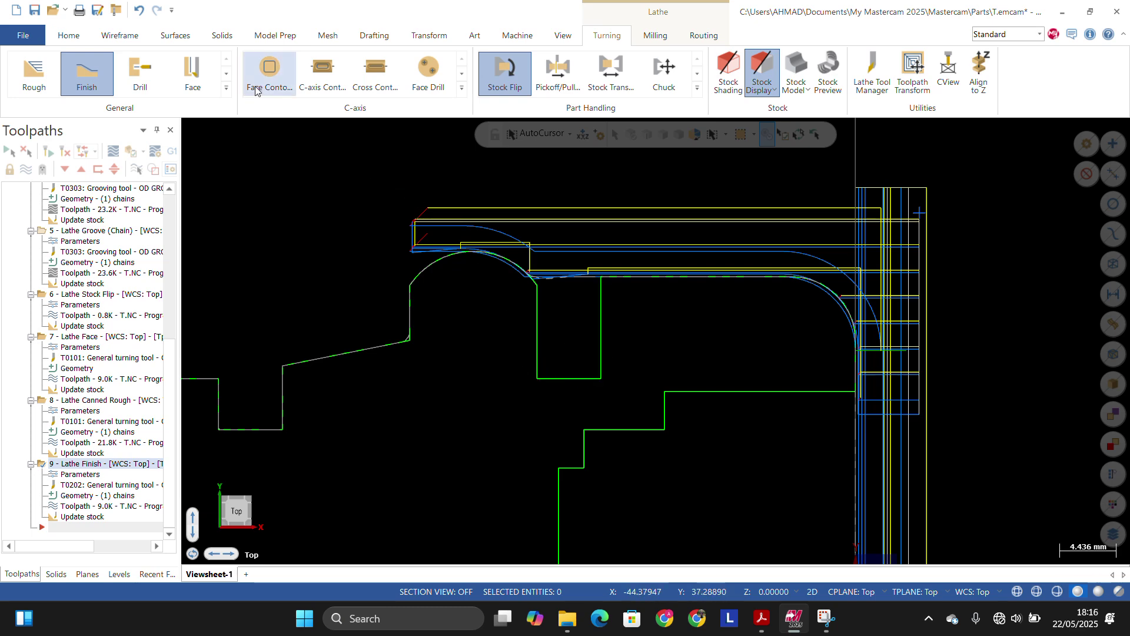
Step: Start a Lathe Groove operation using the Chain definition, and chain the rectangular groove from its front wall to its rear wall
{"action": "left_click", "coordinate": [226, 88]}
{"action": "left_click", "coordinate": [86, 133]}
{"action": "left_click", "coordinate": [333, 265]}
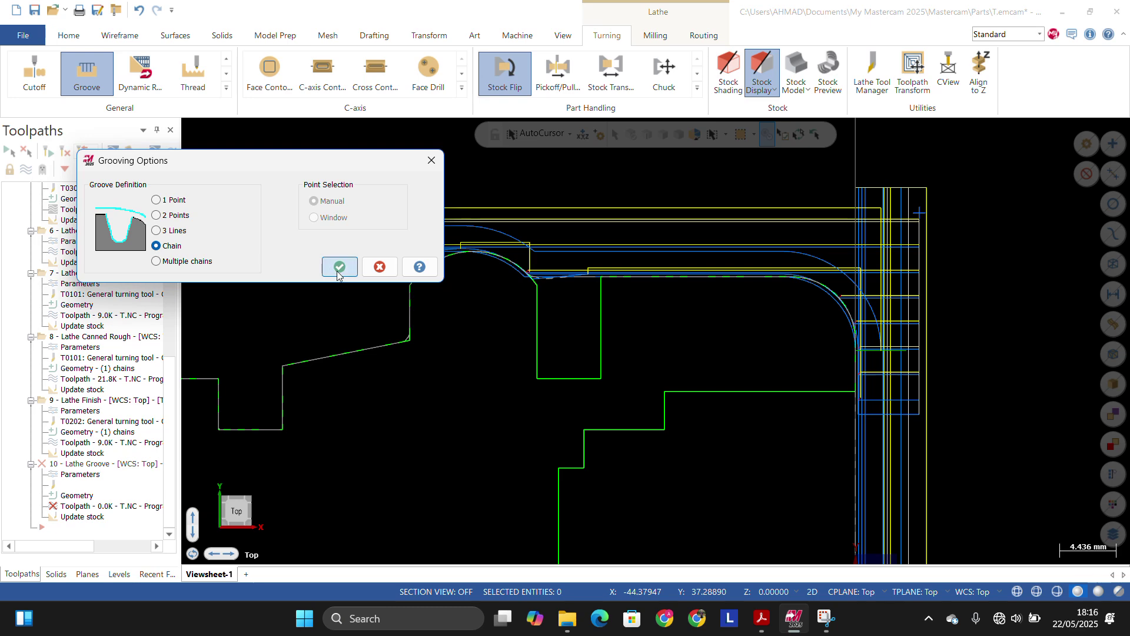
{"action": "left_click", "coordinate": [600, 329]}
{"action": "left_click", "coordinate": [532, 324]}
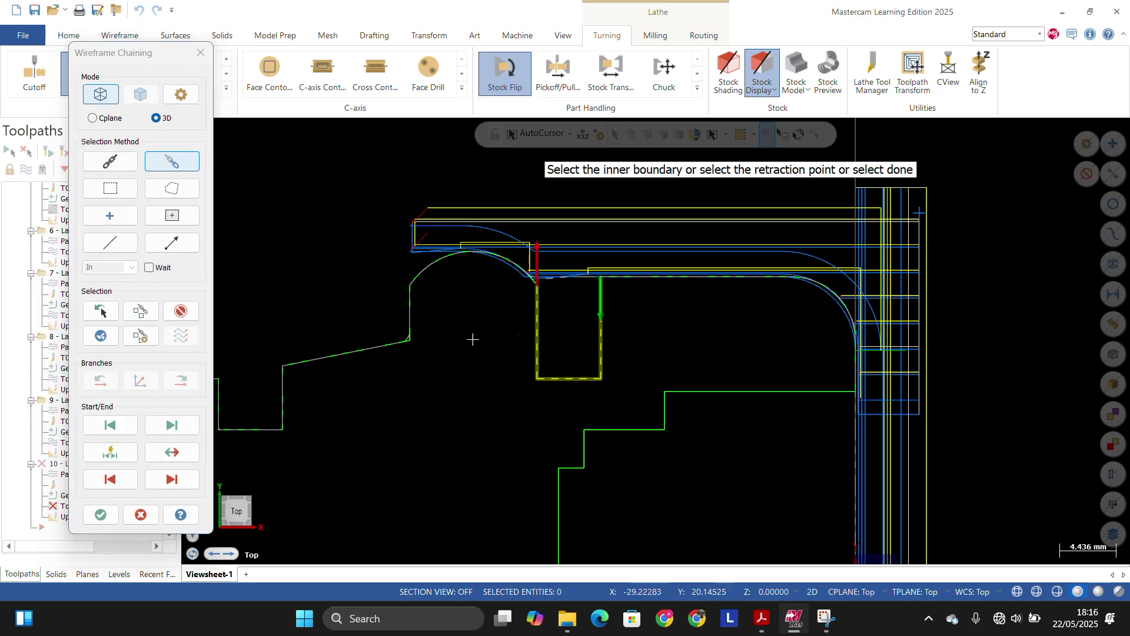
{"action": "left_click", "coordinate": [101, 514]}
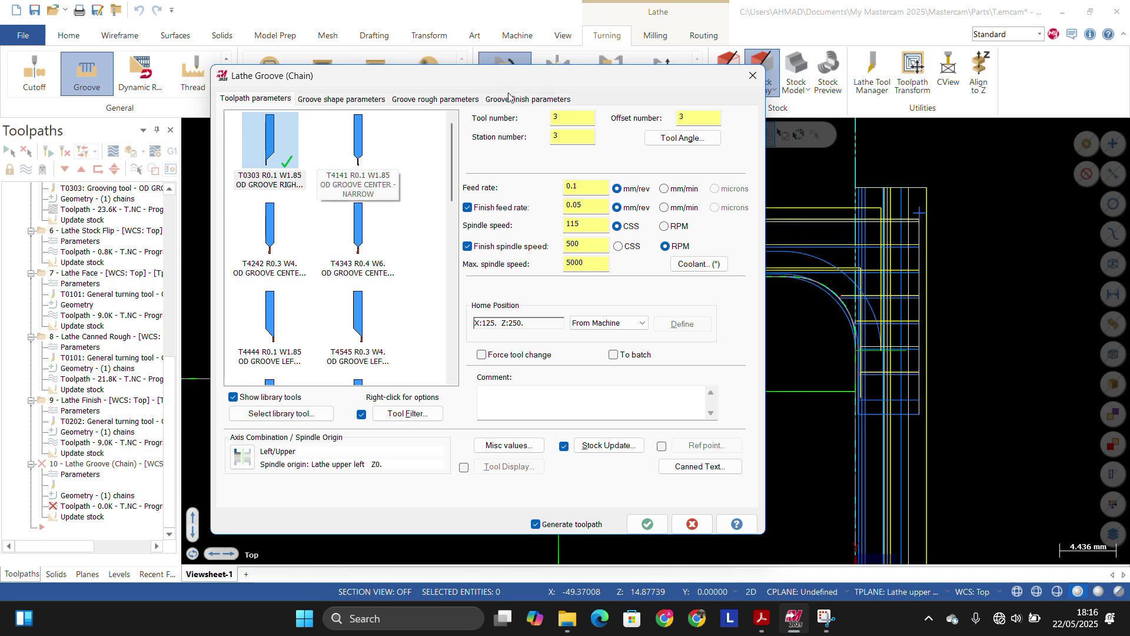
Step: Set the groove operation's spindle speed and maximum spindle speed, and define the groove angle as OD, 90 degrees
{"action": "double_click", "coordinate": [584, 226]}
{"action": "type", "text": "5"}
{"action": "double_click", "coordinate": [593, 263]}
{"action": "type", "text": "20"}
{"action": "left_click", "coordinate": [343, 99]}
{"action": "left_click", "coordinate": [368, 188]}
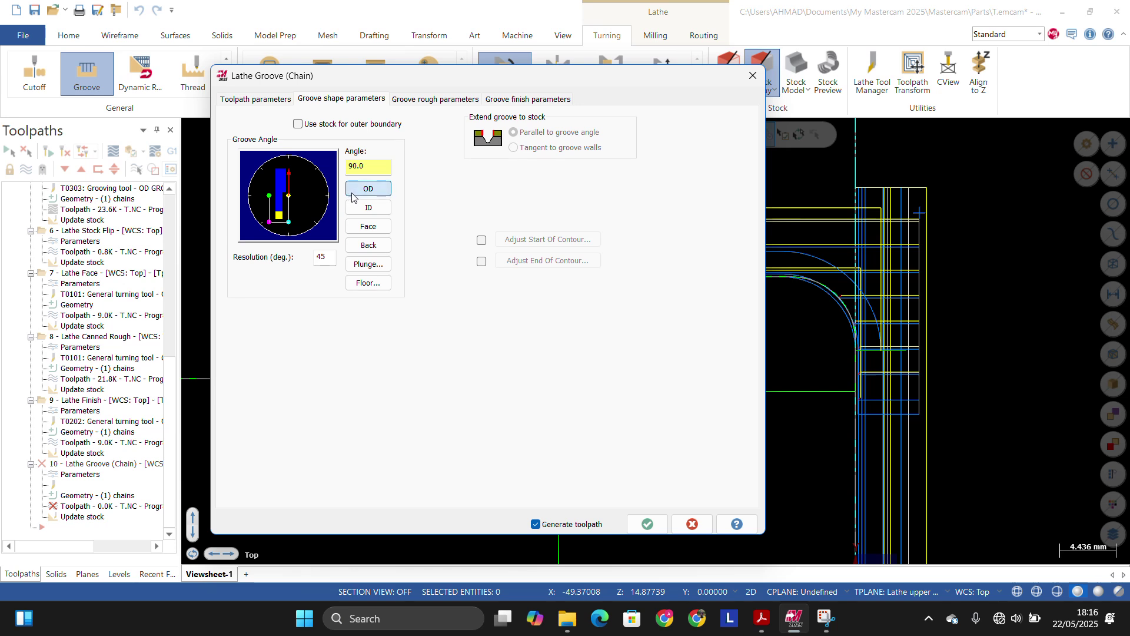
Step: Review the groove rough and finish parameters and generate the toolpath, ignoring the clearance violation and continuing past the stock collision
{"action": "left_click", "coordinate": [420, 100]}
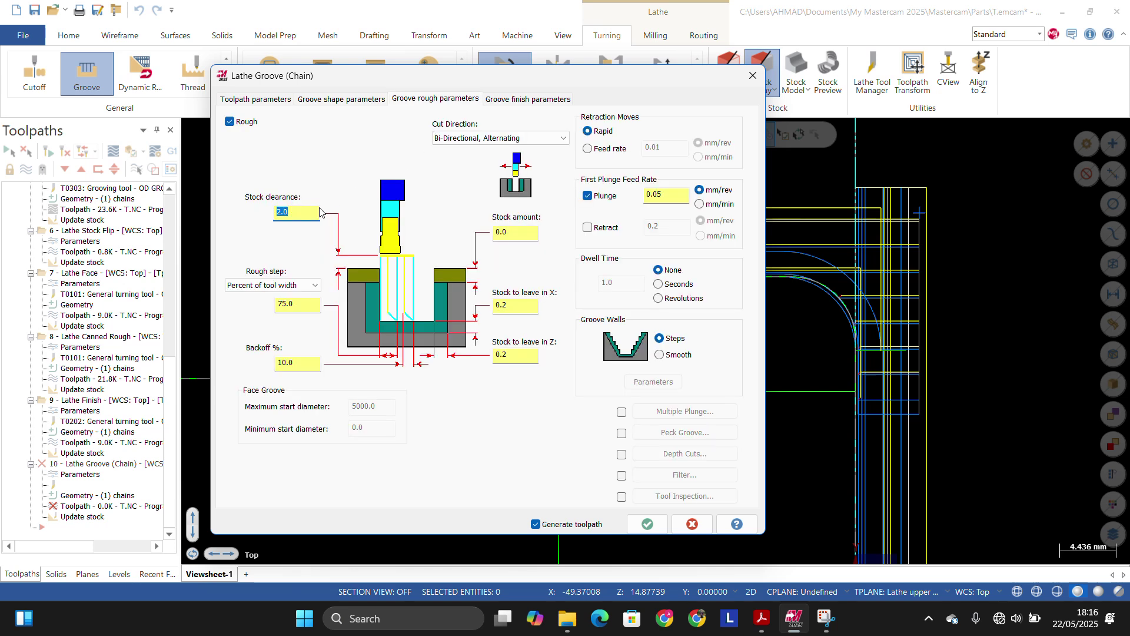
{"action": "left_click_drag", "start_coordinate": [296, 305], "coordinate": [285, 310]}
{"action": "double_click", "coordinate": [285, 310]}
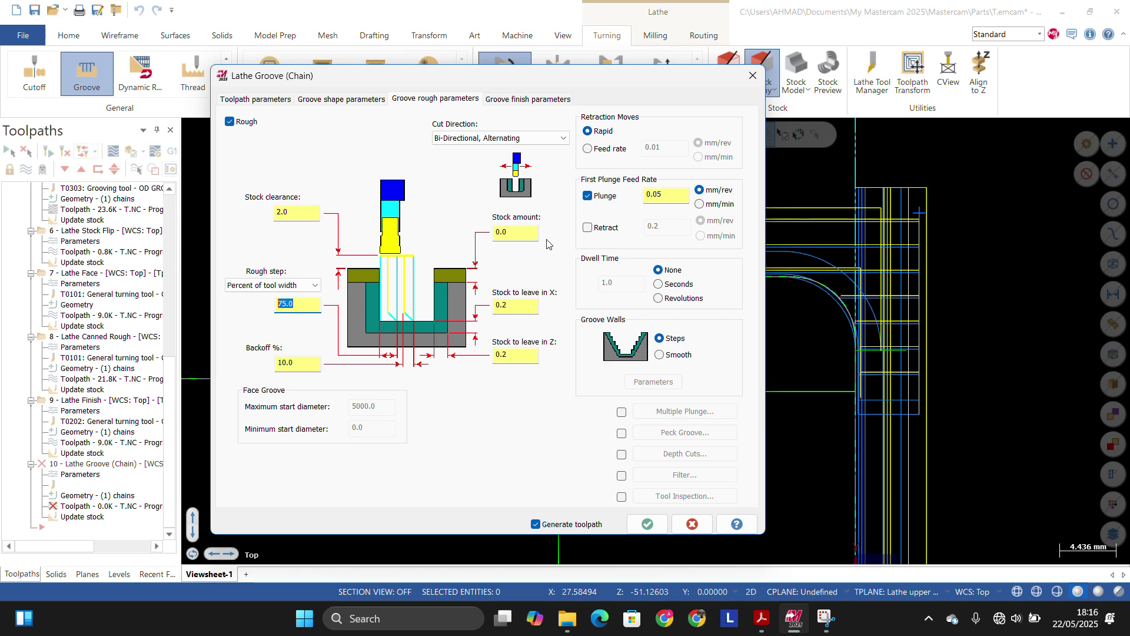
{"action": "left_click", "coordinate": [528, 100]}
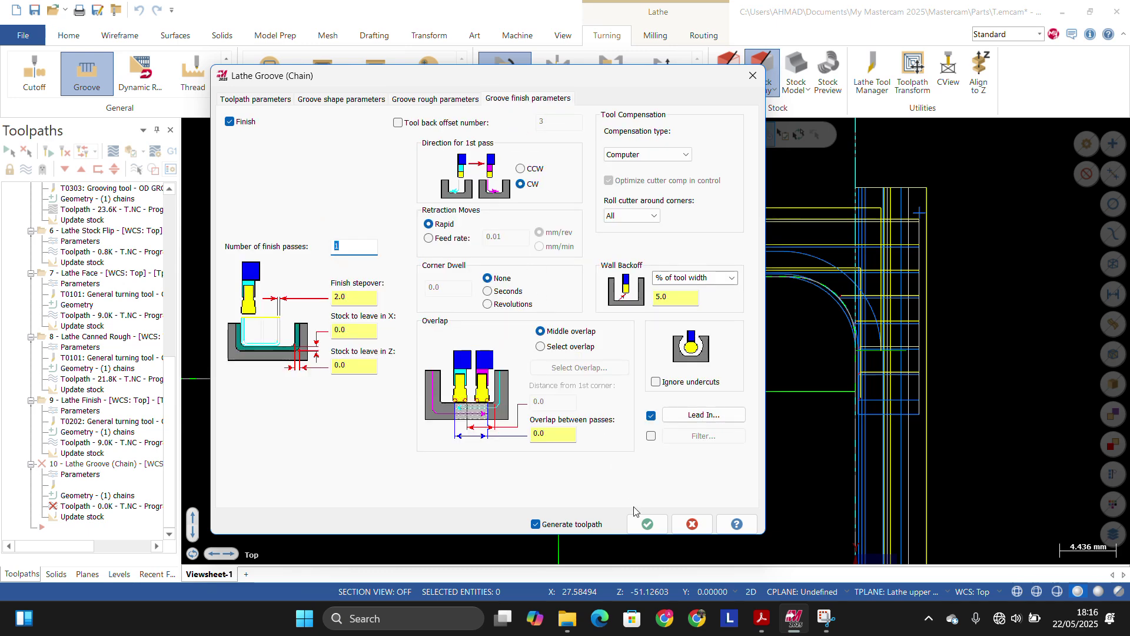
{"action": "left_click", "coordinate": [647, 523]}
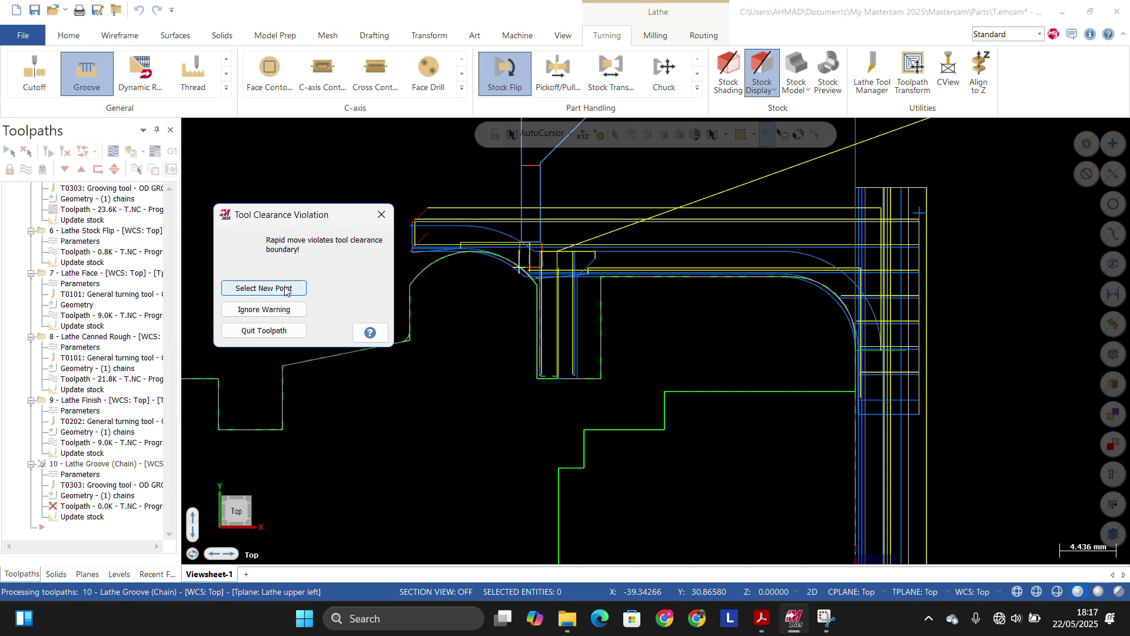
{"action": "left_click", "coordinate": [277, 312]}
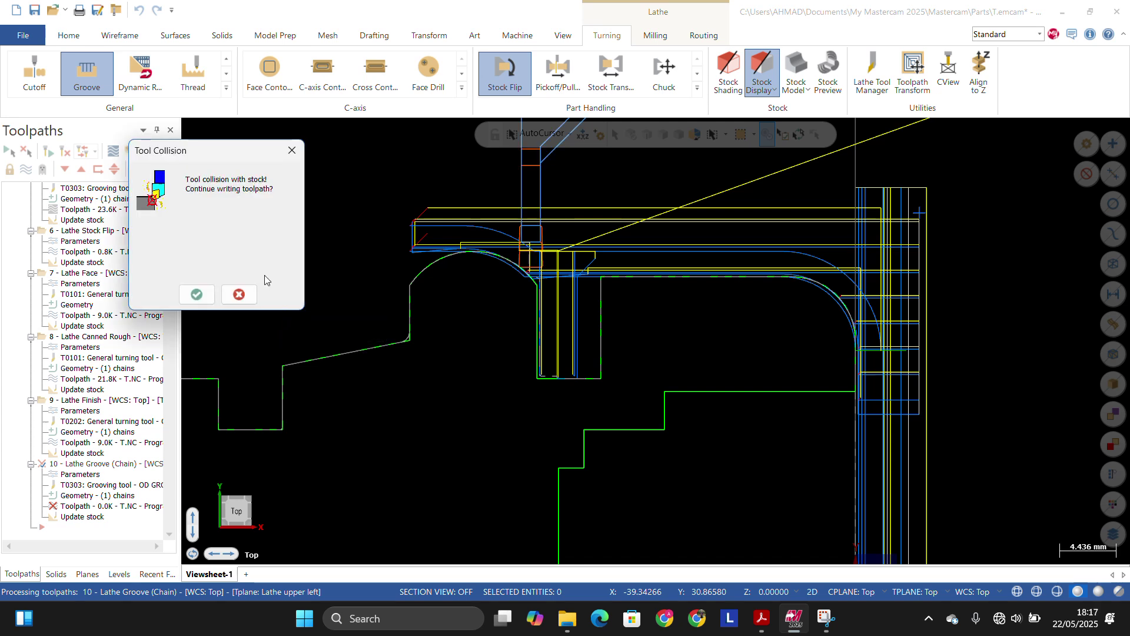
{"action": "left_click", "coordinate": [203, 295]}
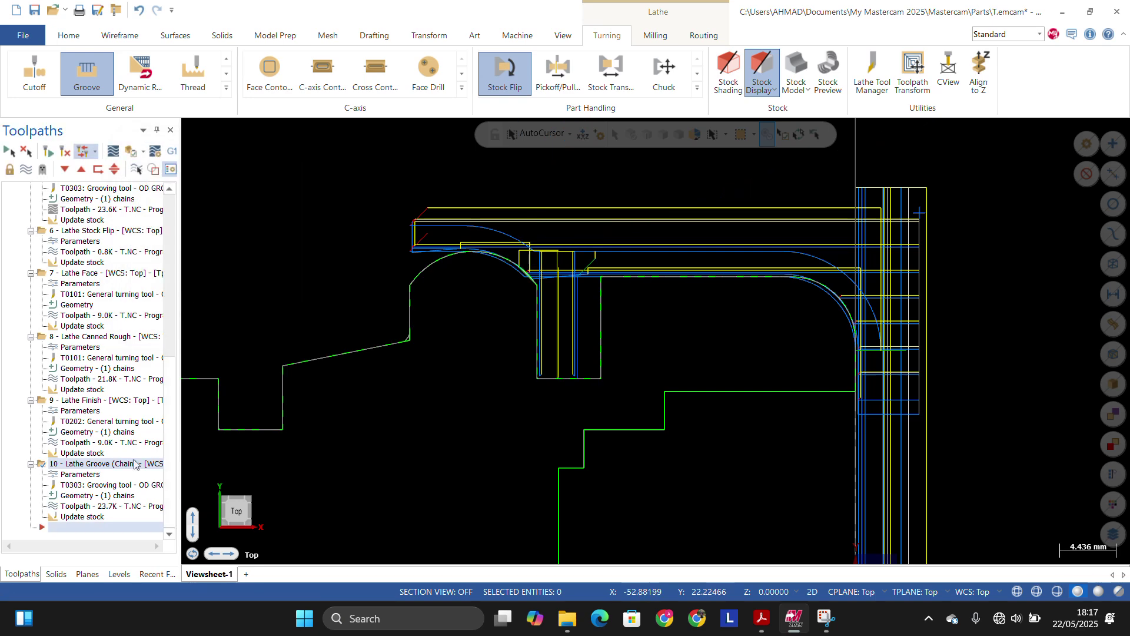
Step: Set the groove finish first-pass lead-in angle to -90 degrees, check the second-pass lead-in, and regenerate the toolpath
{"action": "left_click", "coordinate": [81, 474]}
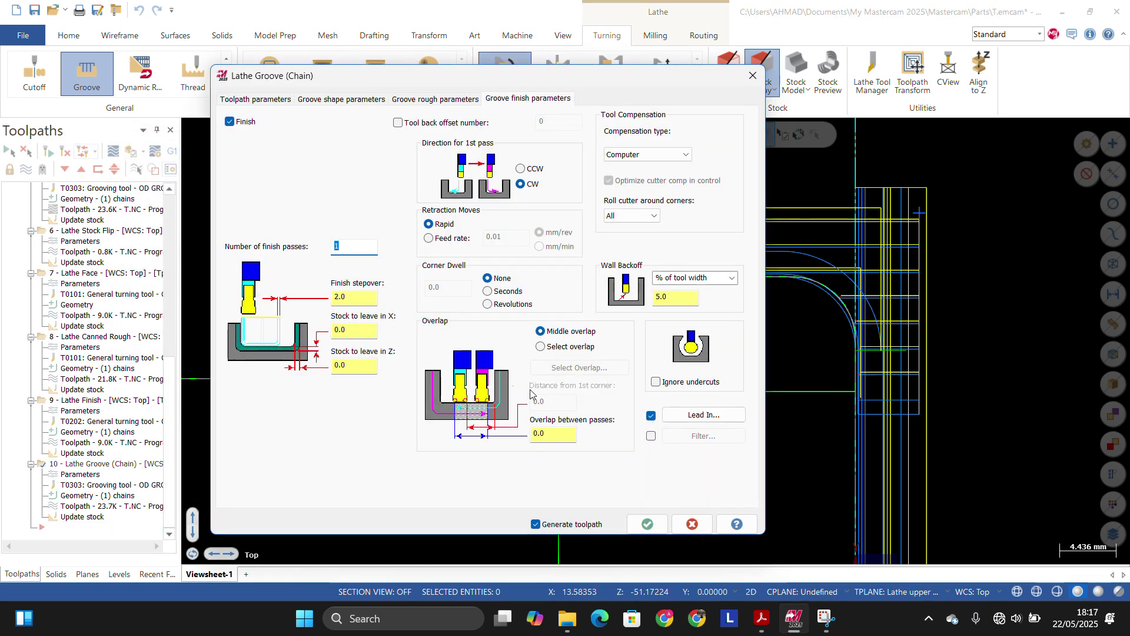
{"action": "left_click", "coordinate": [696, 414]}
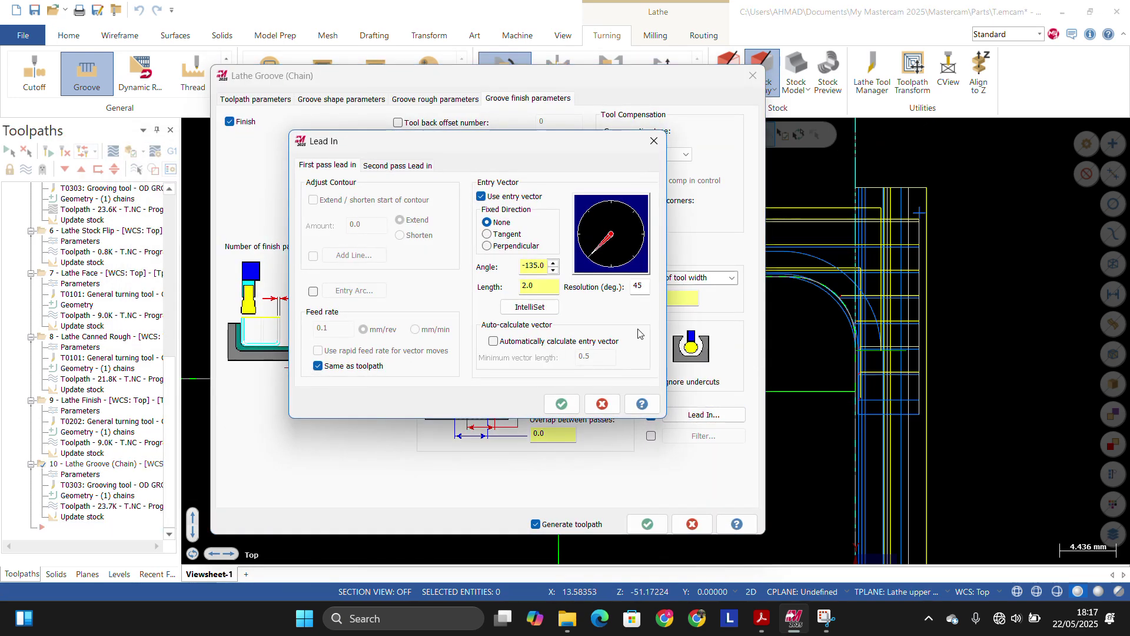
{"action": "left_click", "coordinate": [614, 270]}
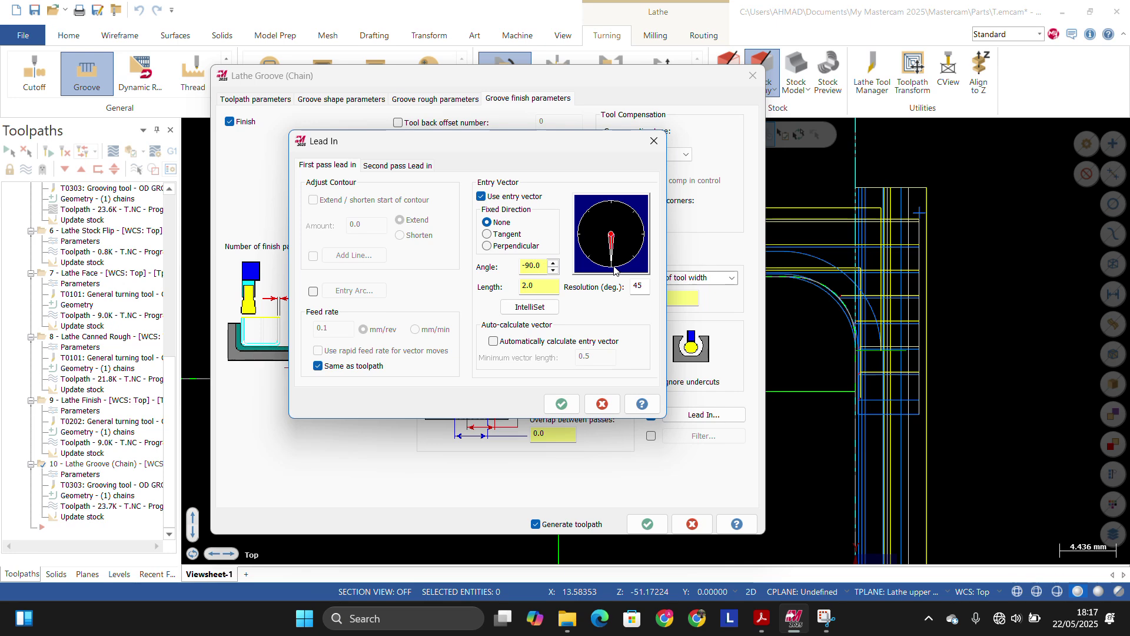
{"action": "left_click", "coordinate": [376, 164]}
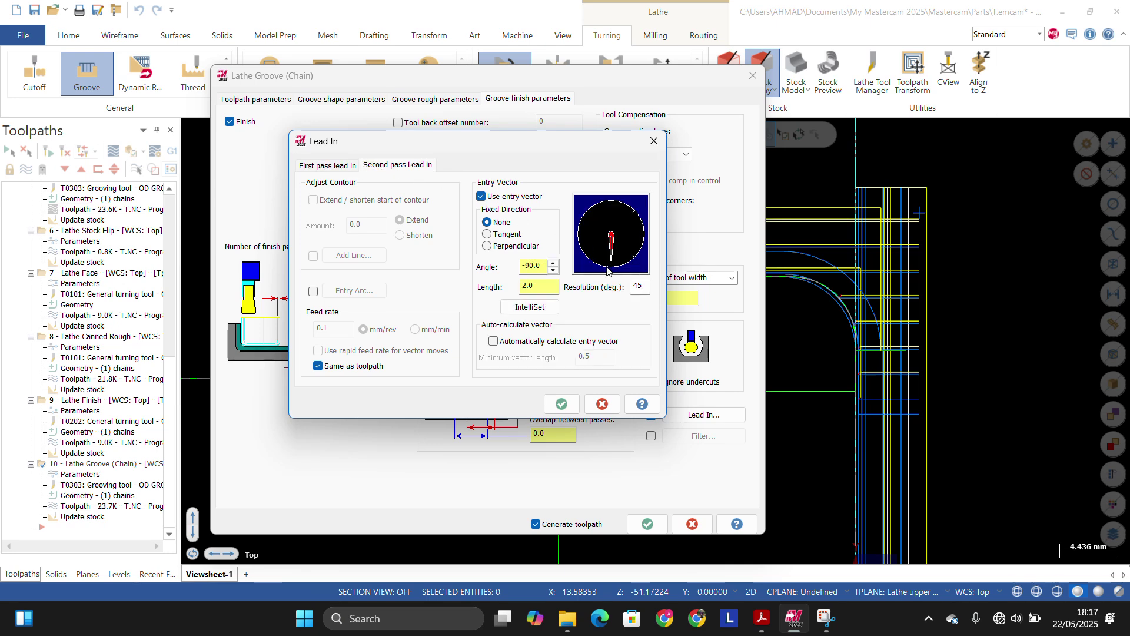
{"action": "left_click", "coordinate": [562, 404]}
{"action": "left_click", "coordinate": [645, 524]}
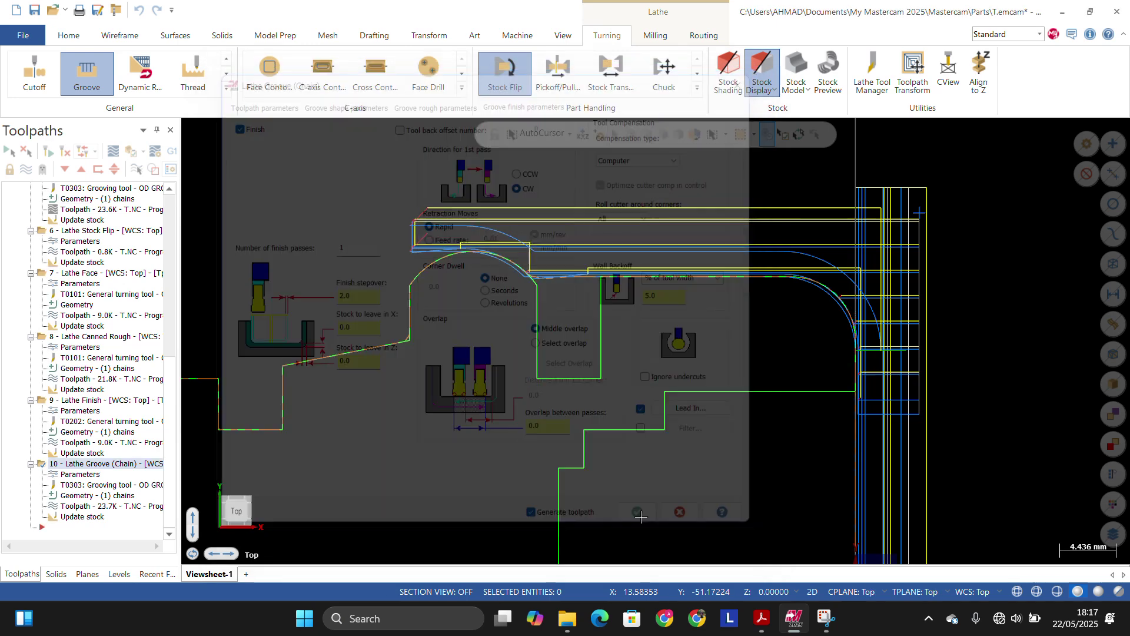
Step: Measure the radius of the bore's innermost step from the centerline with a vertical dimension, without placing it
{"action": "scroll", "coordinate": [587, 254], "scroll_direction": "down", "scroll_amount": 2}
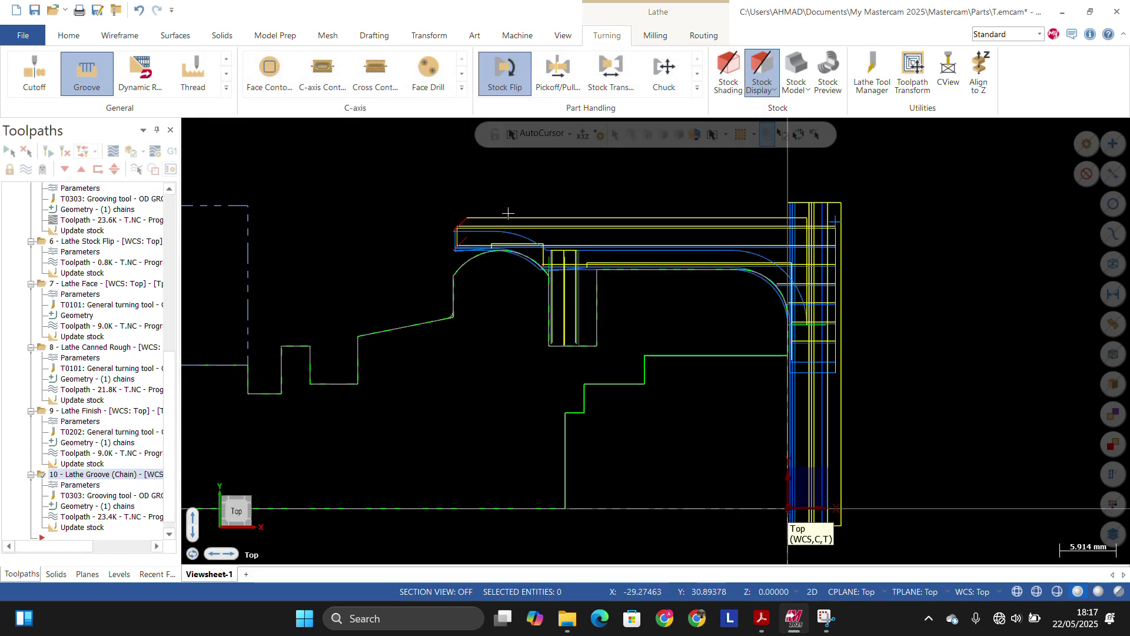
{"action": "scroll", "coordinate": [505, 192], "scroll_direction": "up", "scroll_amount": 2}
{"action": "scroll", "coordinate": [600, 244], "scroll_direction": "down", "scroll_amount": 2}
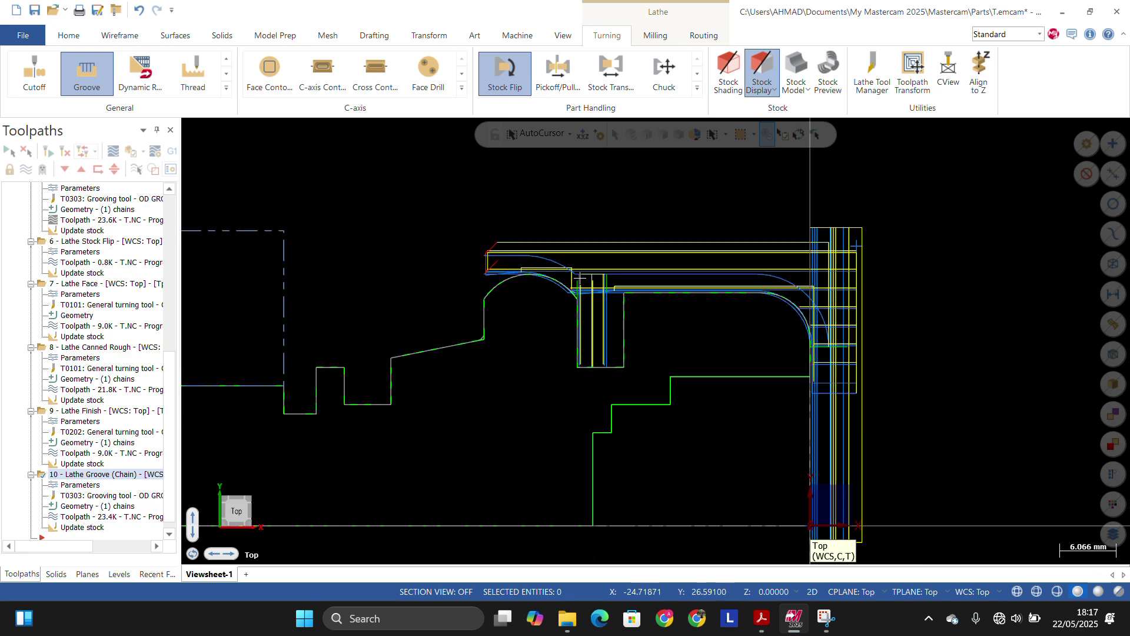
{"action": "scroll", "coordinate": [501, 283], "scroll_direction": "down", "scroll_amount": 2}
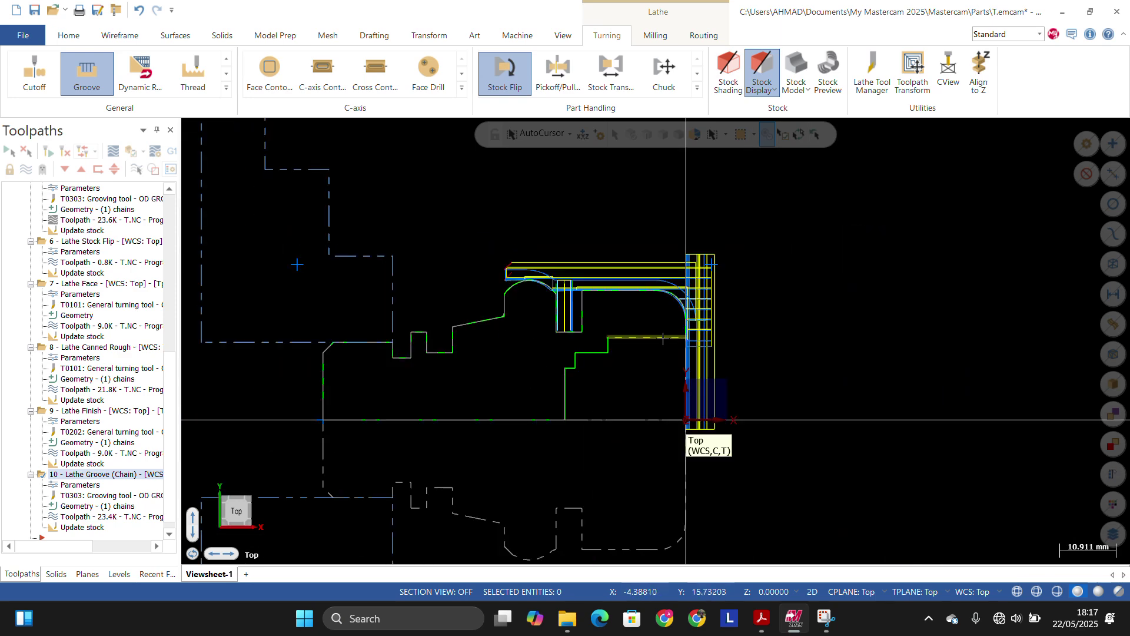
{"action": "scroll", "coordinate": [736, 315], "scroll_direction": "down", "scroll_amount": 2}
{"action": "scroll", "coordinate": [630, 394], "scroll_direction": "up", "scroll_amount": 2}
{"action": "scroll", "coordinate": [627, 393], "scroll_direction": "up", "scroll_amount": 1}
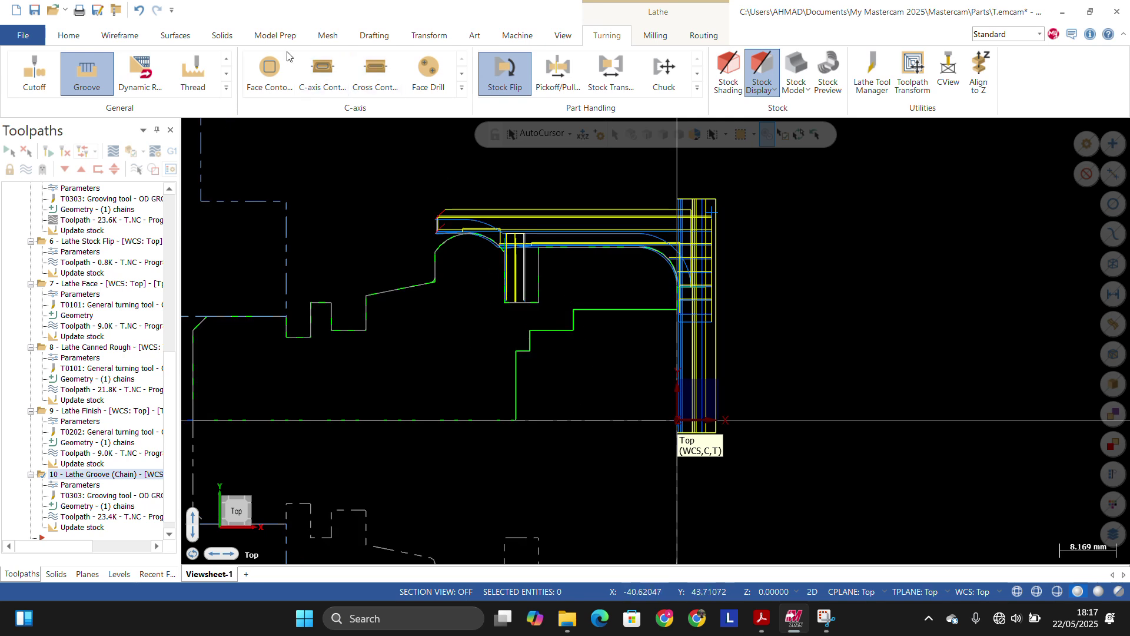
{"action": "left_click", "coordinate": [367, 37]}
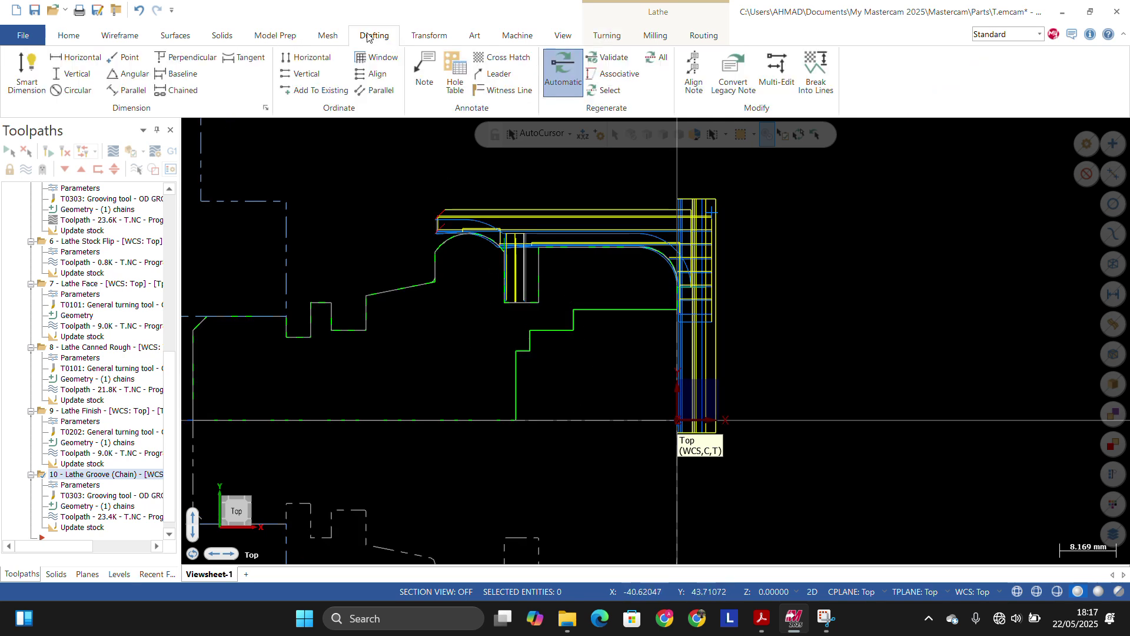
{"action": "left_click", "coordinate": [69, 75]}
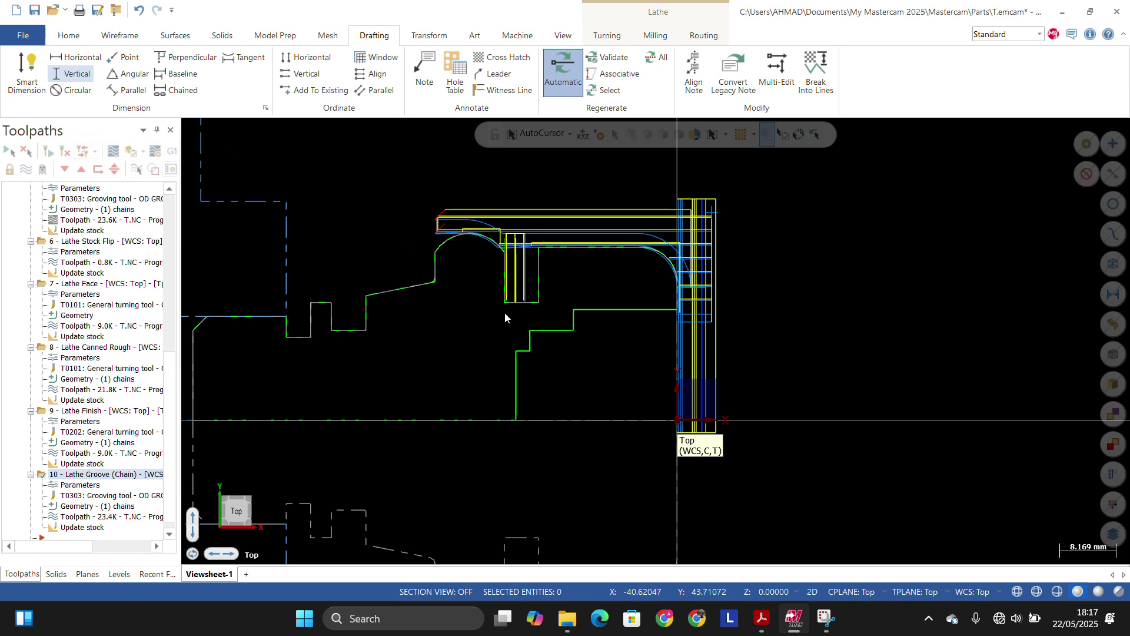
{"action": "left_click", "coordinate": [516, 352]}
{"action": "left_click", "coordinate": [517, 420]}
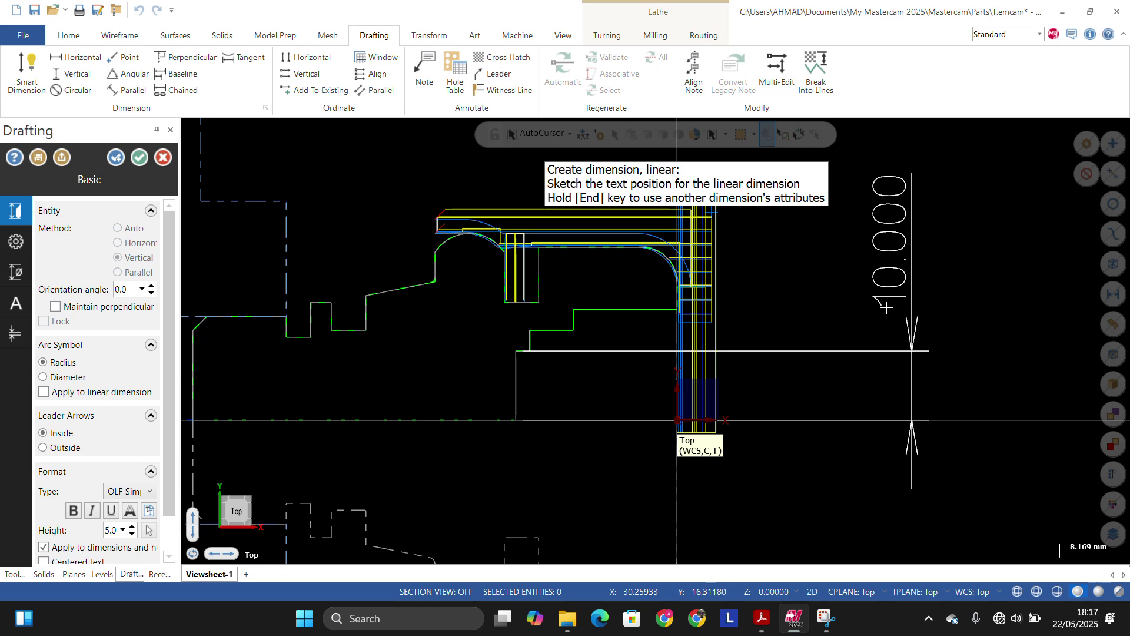
{"action": "key", "text": "Escape"}
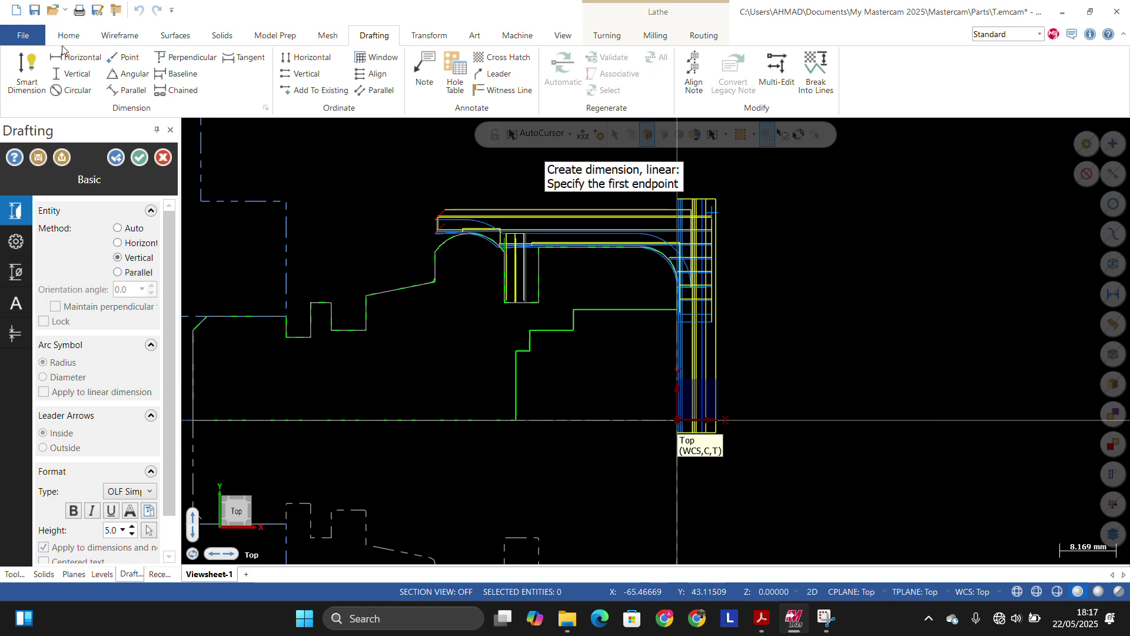
Step: Measure the bore's depth from its inner end to the front face with a horizontal dimension, then leave dimensioning without placing it
{"action": "left_click", "coordinate": [76, 57]}
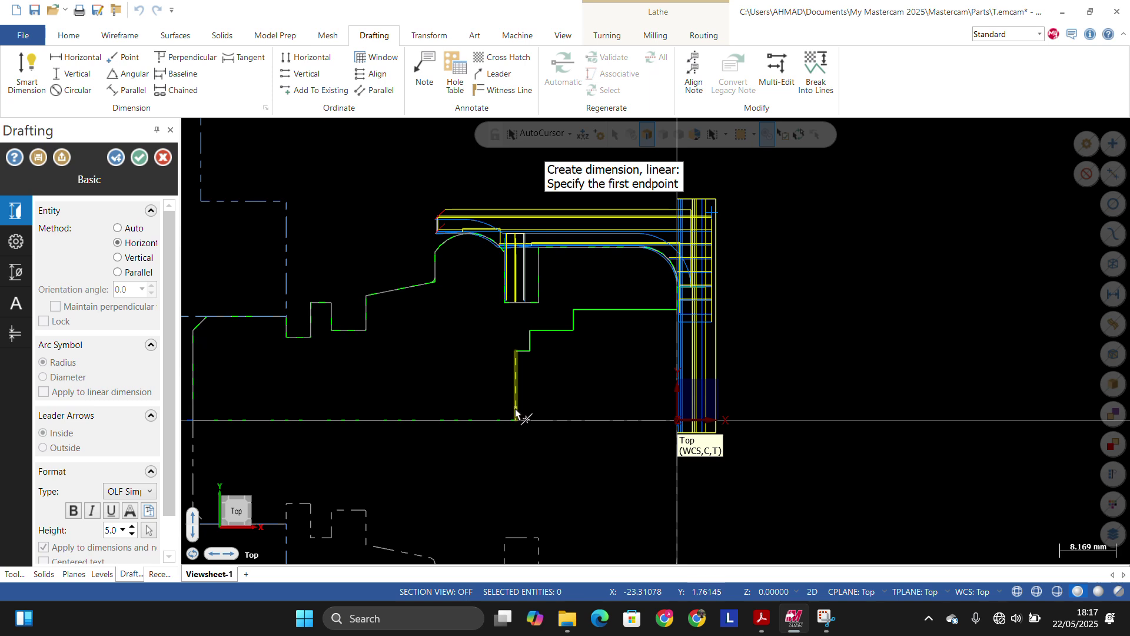
{"action": "left_click", "coordinate": [517, 419]}
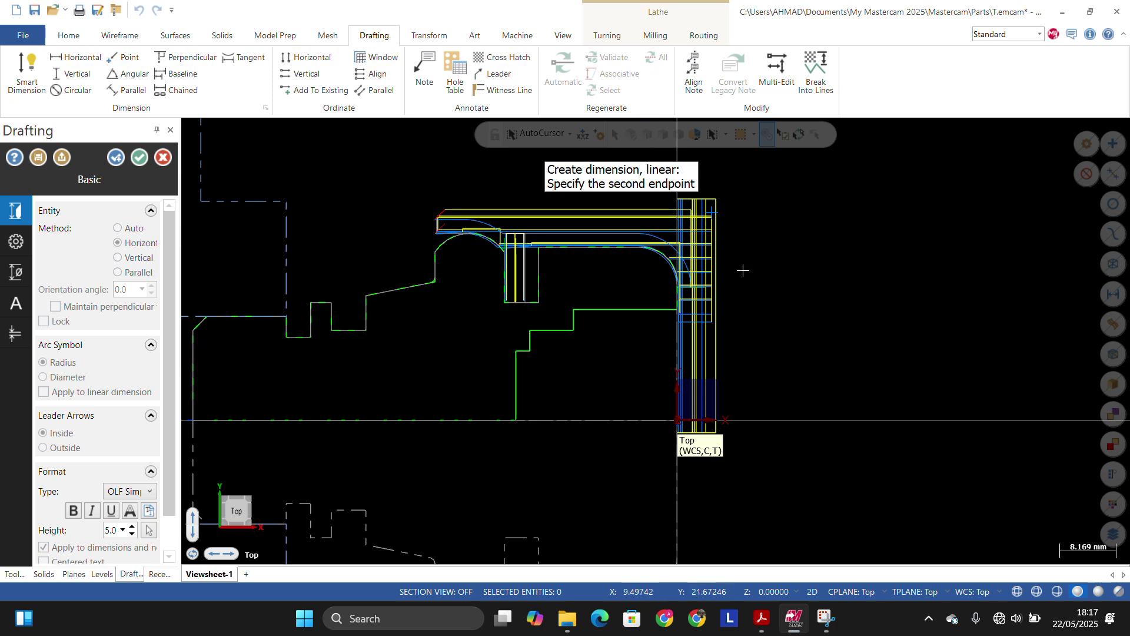
{"action": "left_click", "coordinate": [677, 309]}
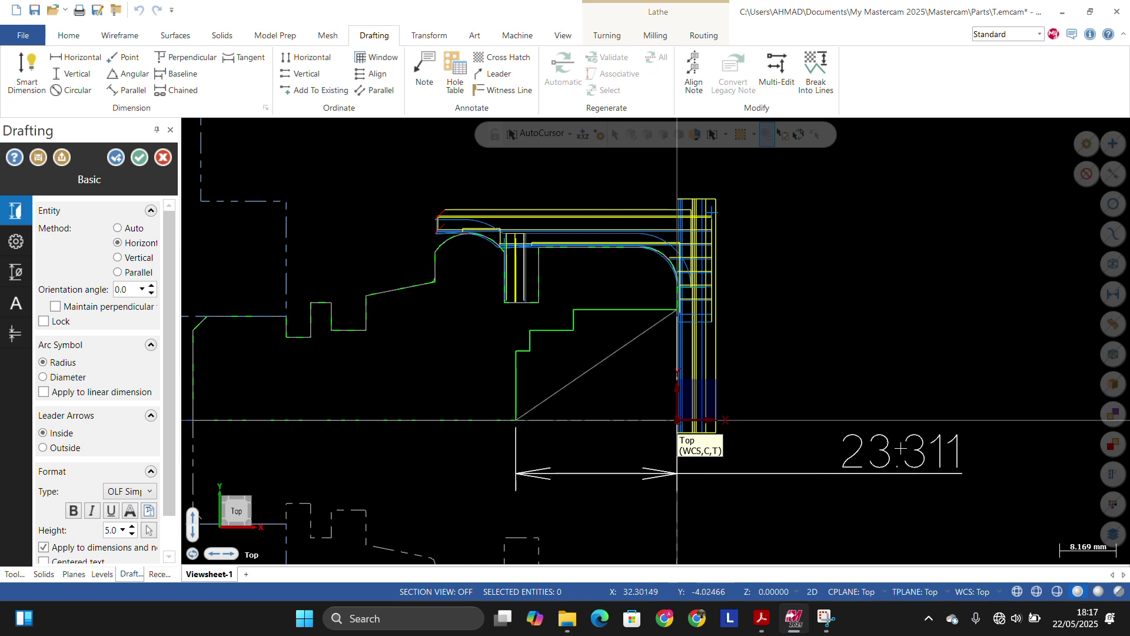
{"action": "key", "text": "Escape"}
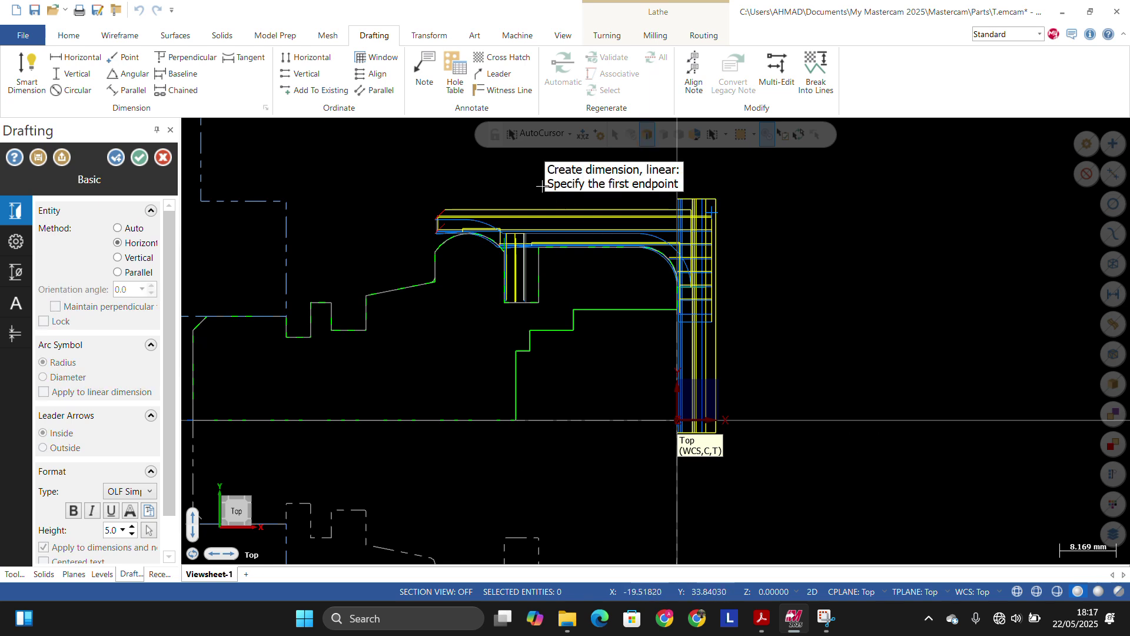
{"action": "left_click", "coordinate": [117, 158]}
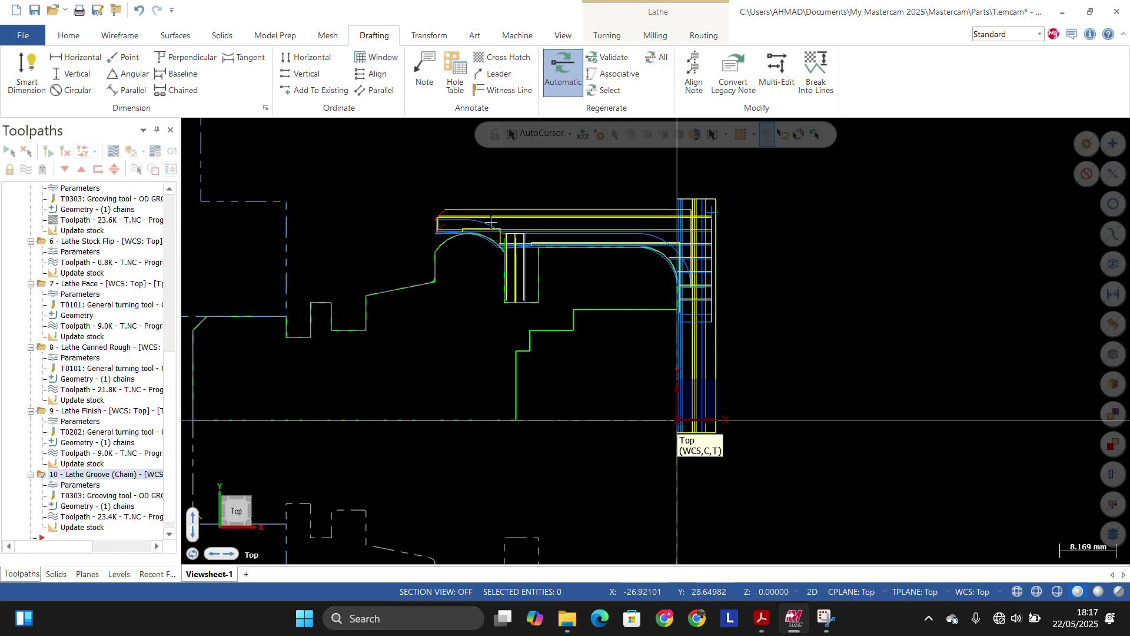
Step: Start a Lathe Drill operation with tool T116116, the 12 mm center drill, and set its tool, offset and station numbers to 4
{"action": "left_click", "coordinate": [1092, 8]}
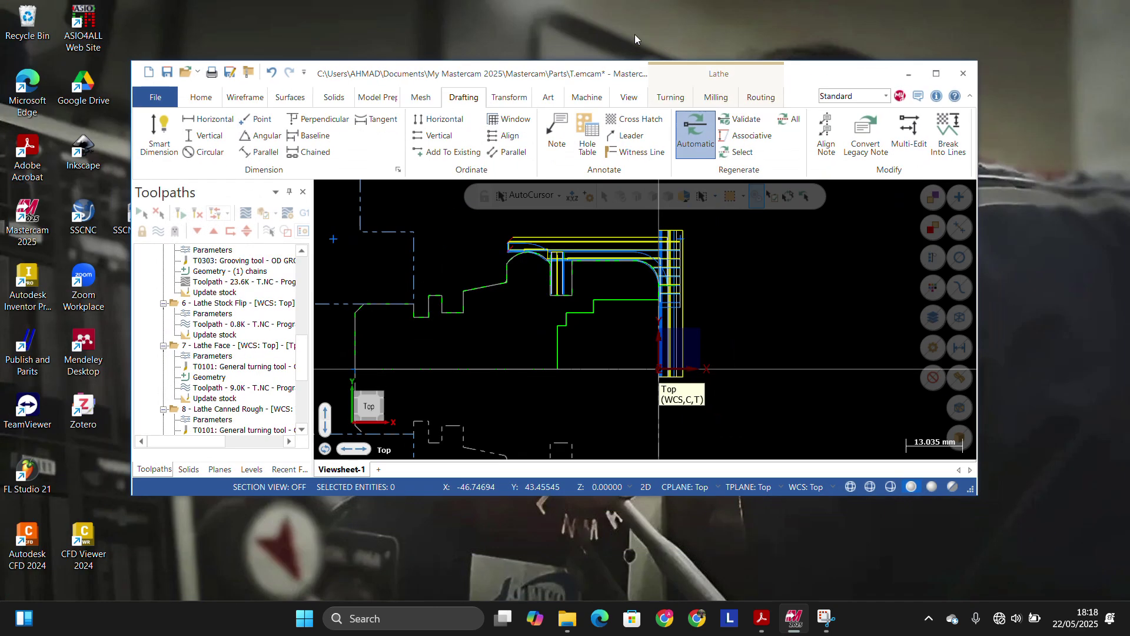
{"action": "left_click", "coordinate": [676, 98]}
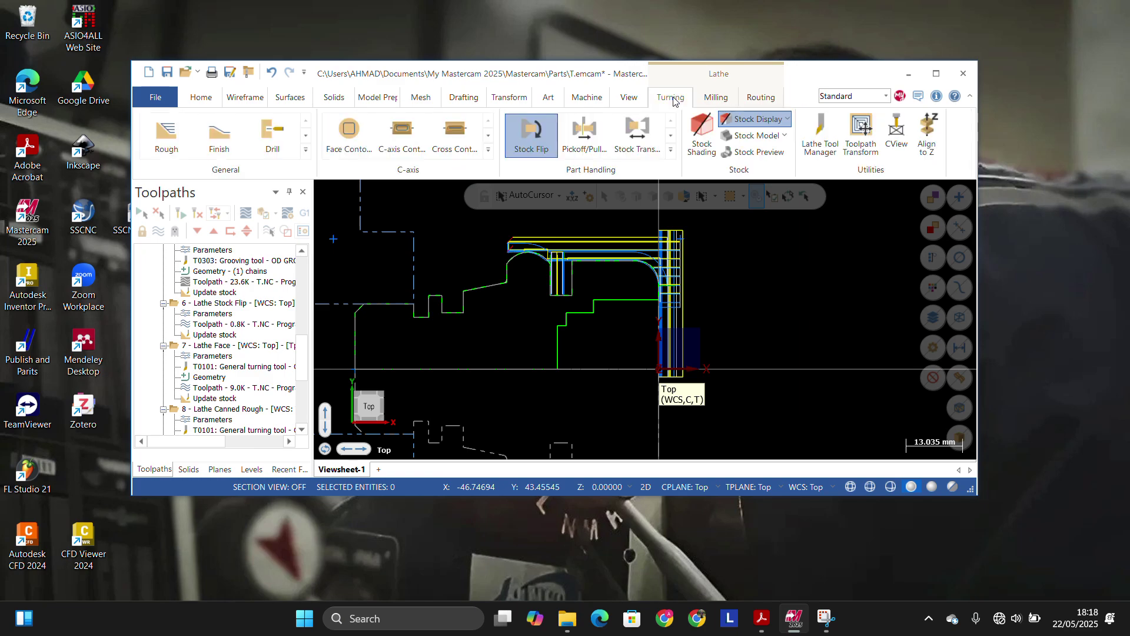
{"action": "left_click", "coordinate": [936, 74]}
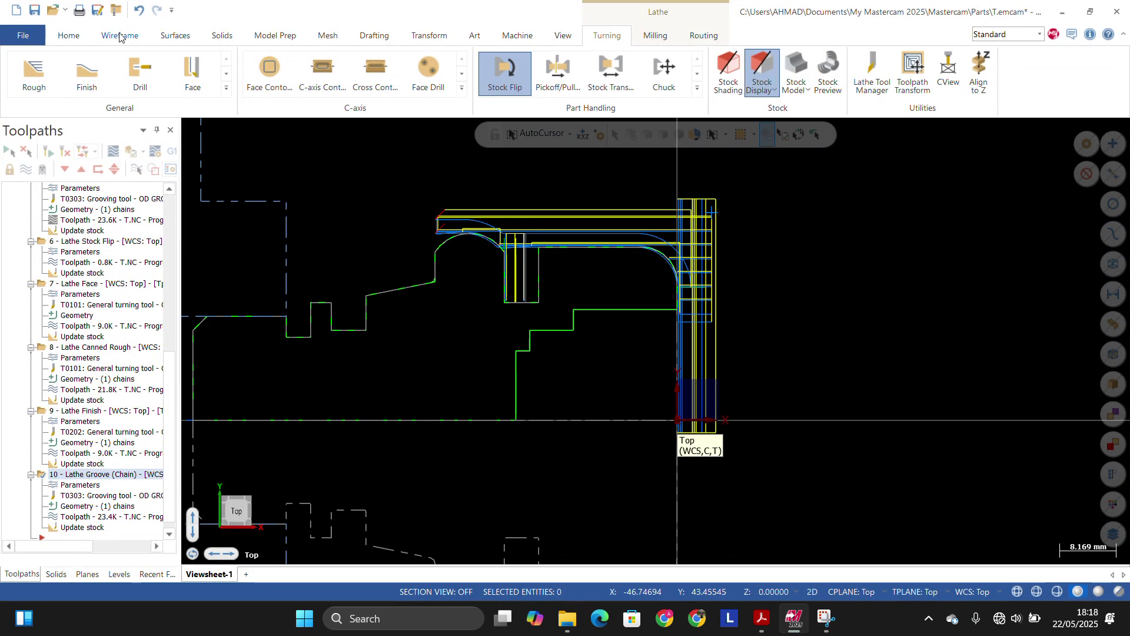
{"action": "left_click", "coordinate": [139, 76]}
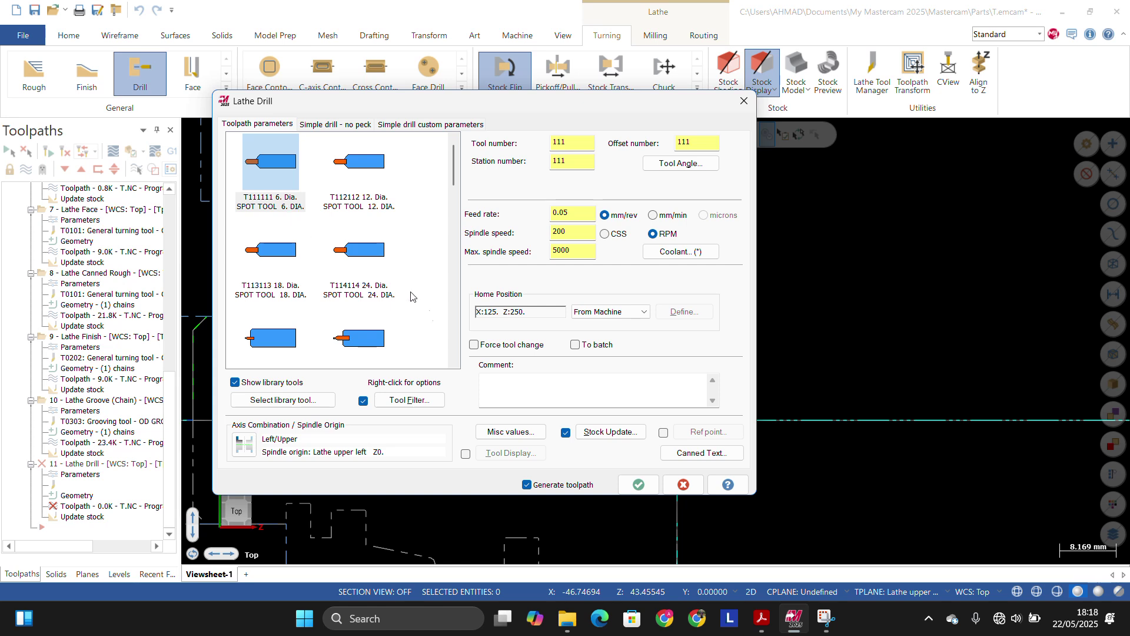
{"action": "left_click", "coordinate": [365, 345]}
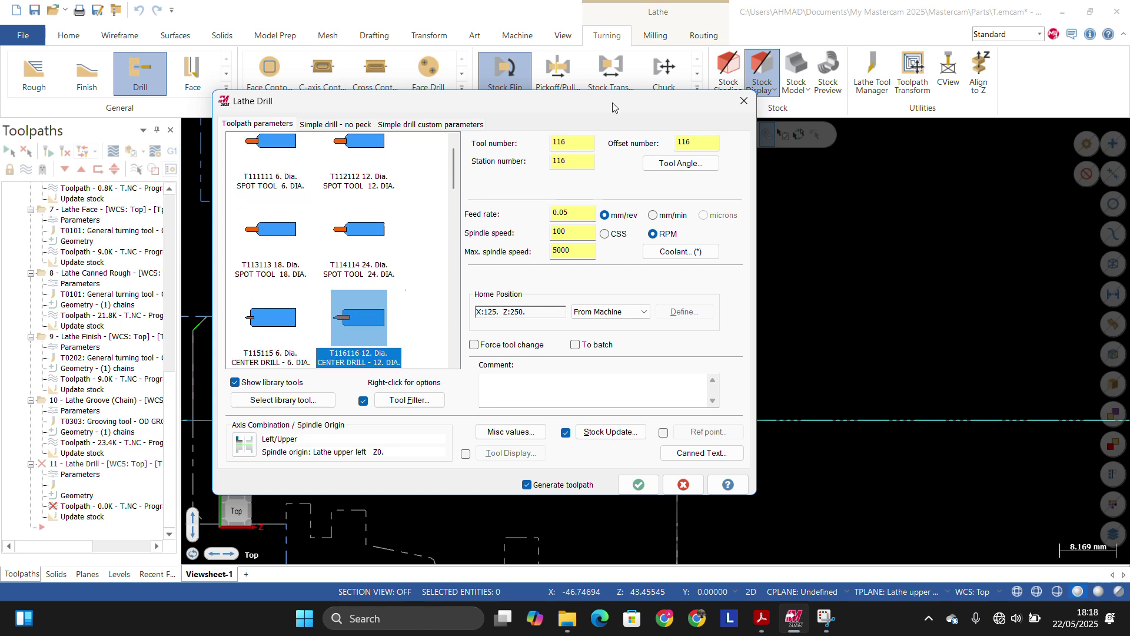
{"action": "double_click", "coordinate": [576, 141]}
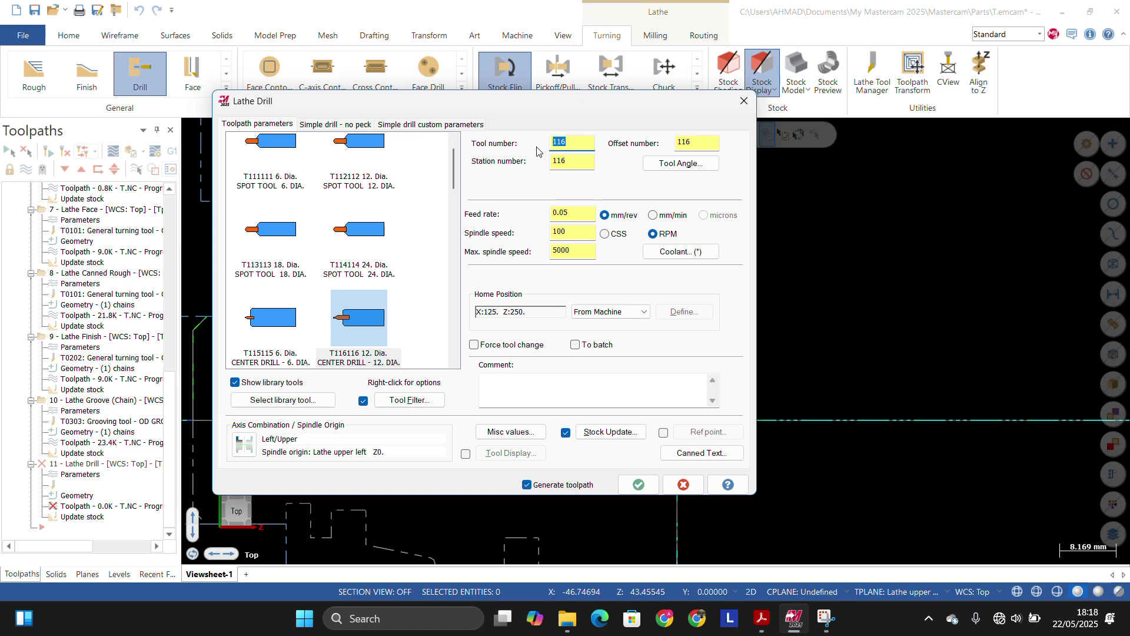
{"action": "type", "text": "4"}
{"action": "key", "text": "Tab"}
{"action": "type", "text": "4"}
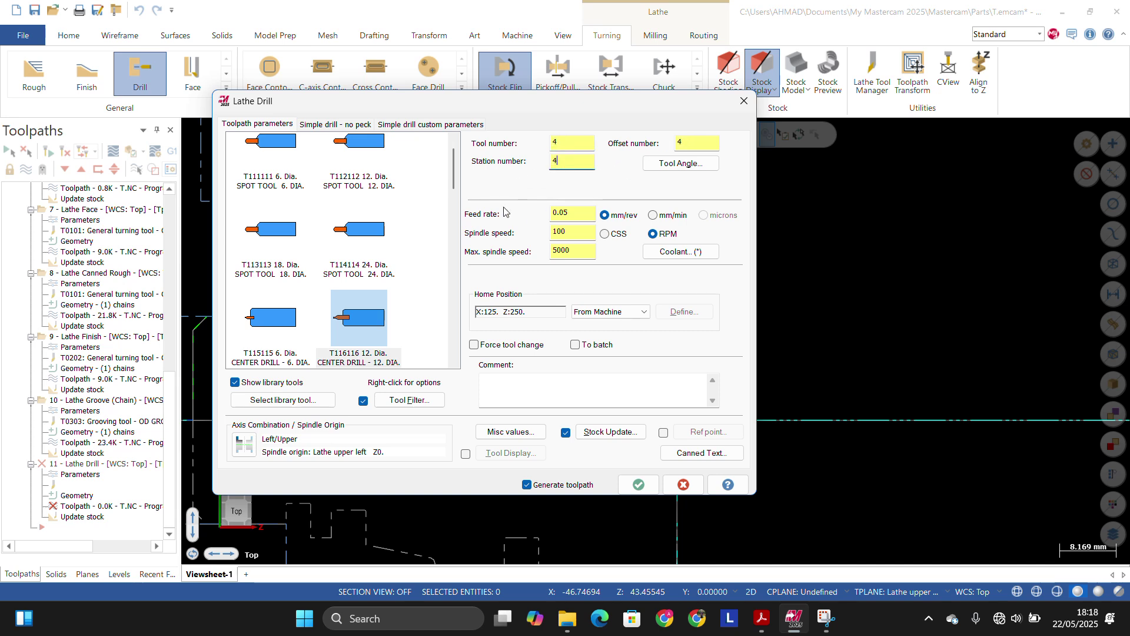
Step: Set the center drill's feed rate to 0.1 mm/rev, spindle speed to 500 RPM and maximum spindle speed to 2000
{"action": "left_click", "coordinate": [574, 215]}
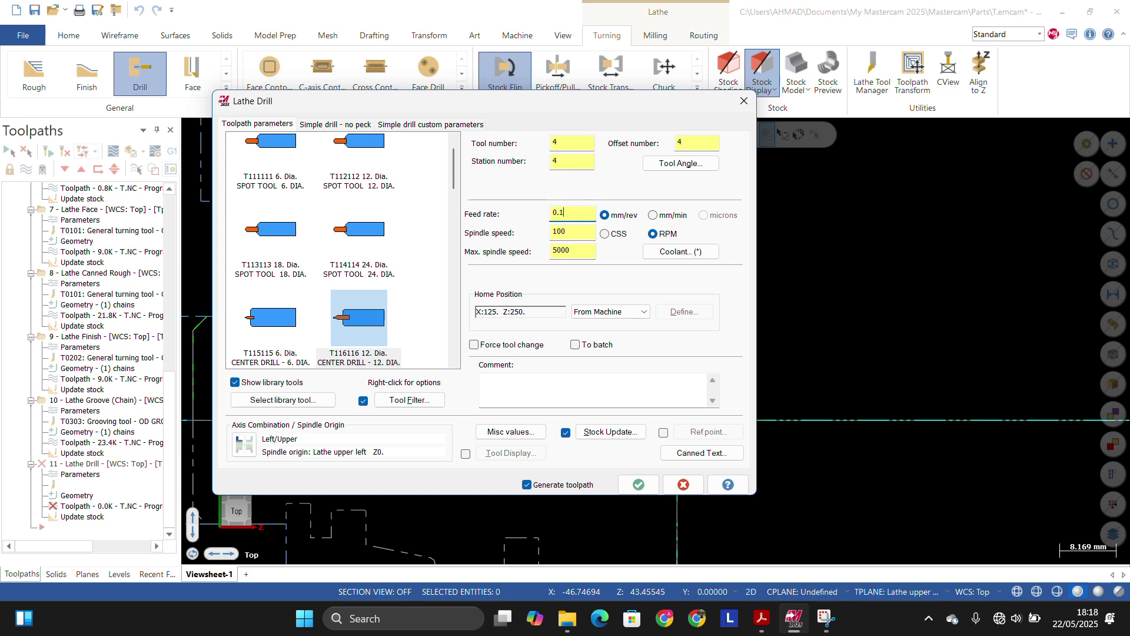
{"action": "double_click", "coordinate": [571, 226]}
{"action": "type", "text": "500"}
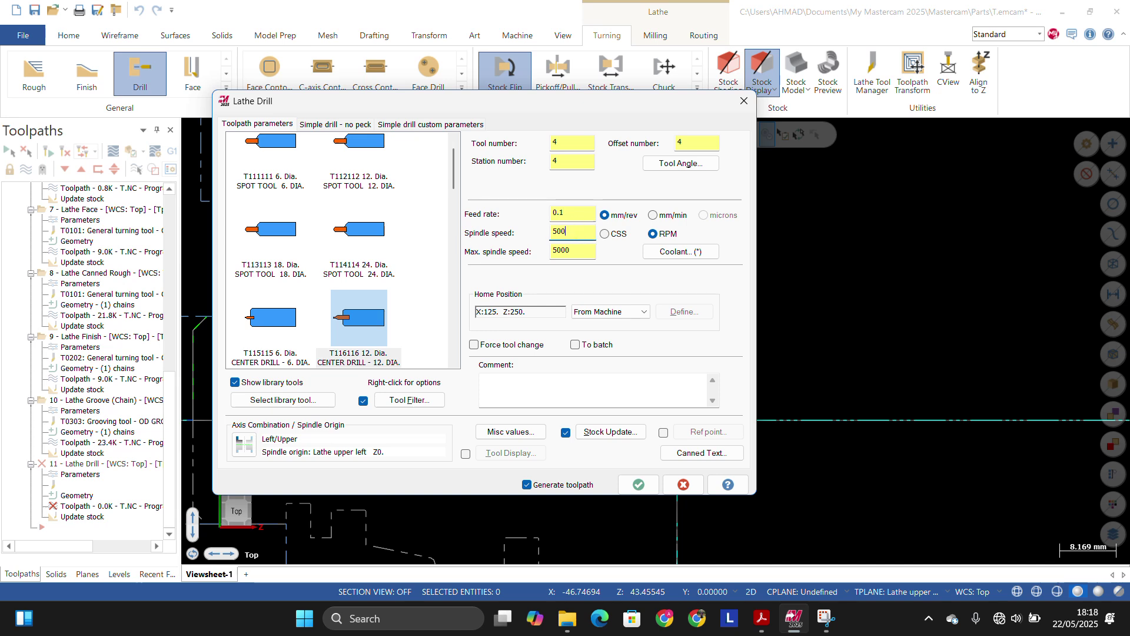
{"action": "key", "text": "Tab"}
{"action": "type", "text": "20"}
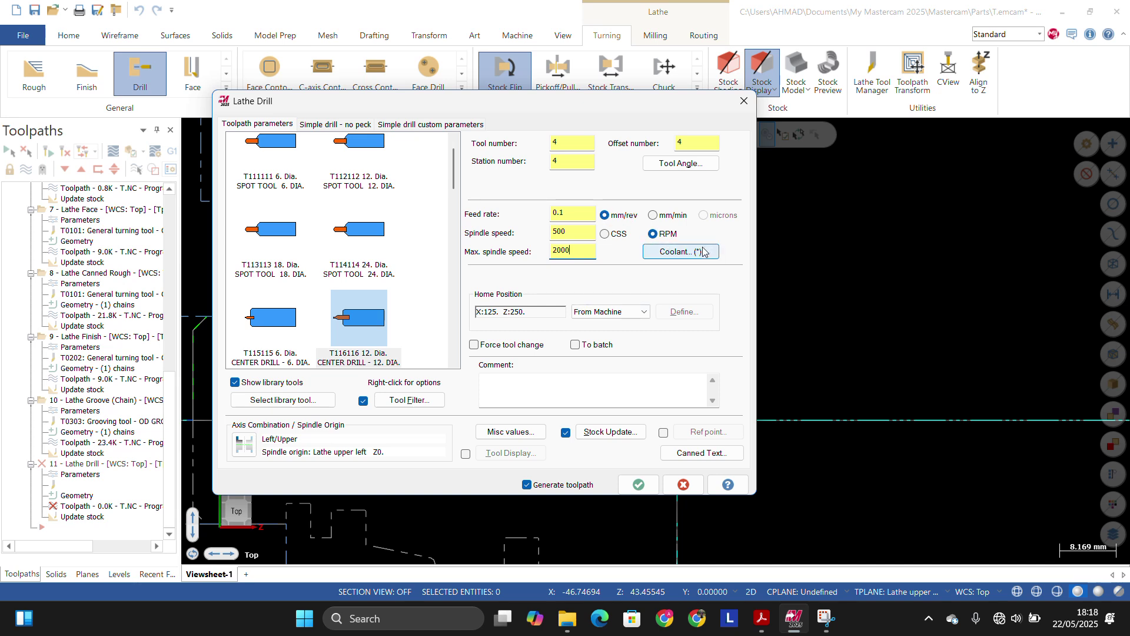
Step: Set the center drill's depth to 10 mm and pick the origin on the front face as the drill point
{"action": "left_click", "coordinate": [339, 125]}
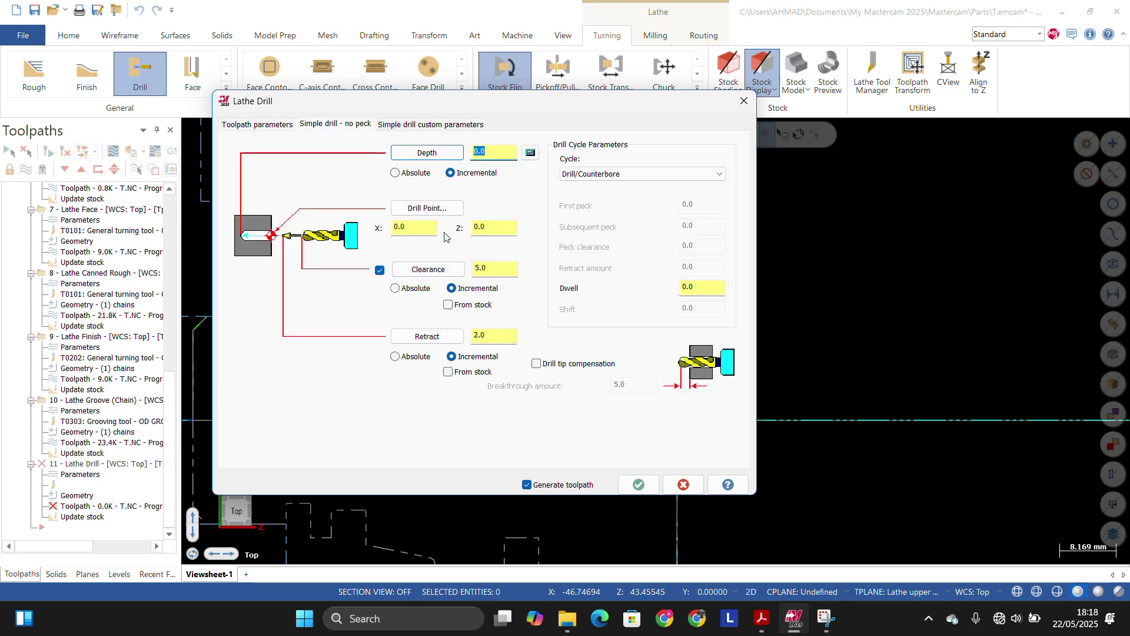
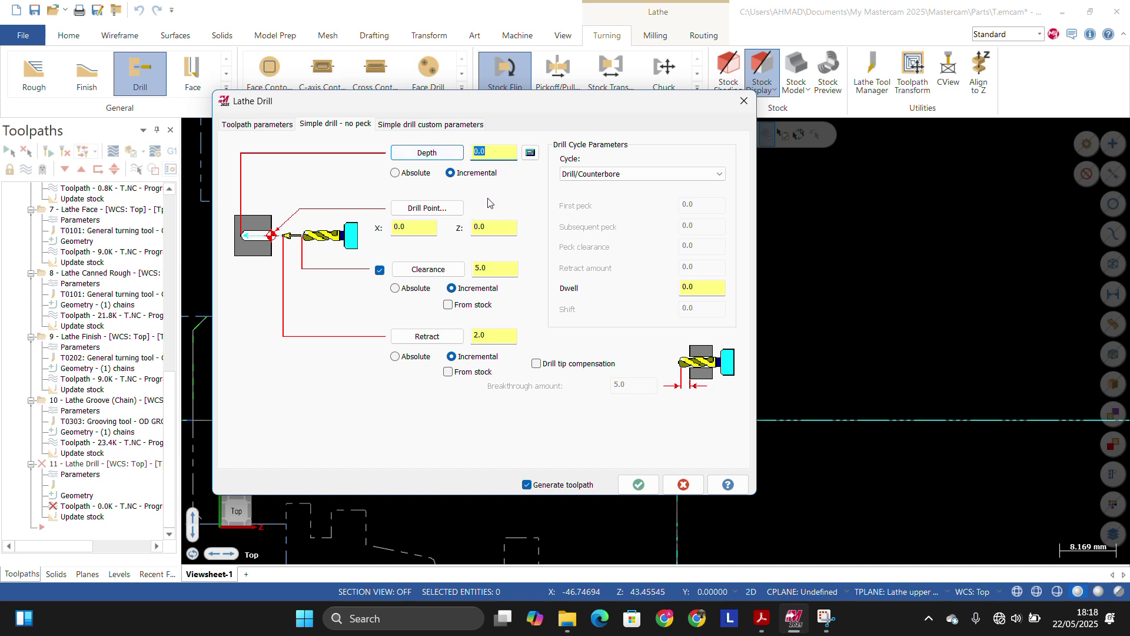
{"action": "type", "text": "1"}
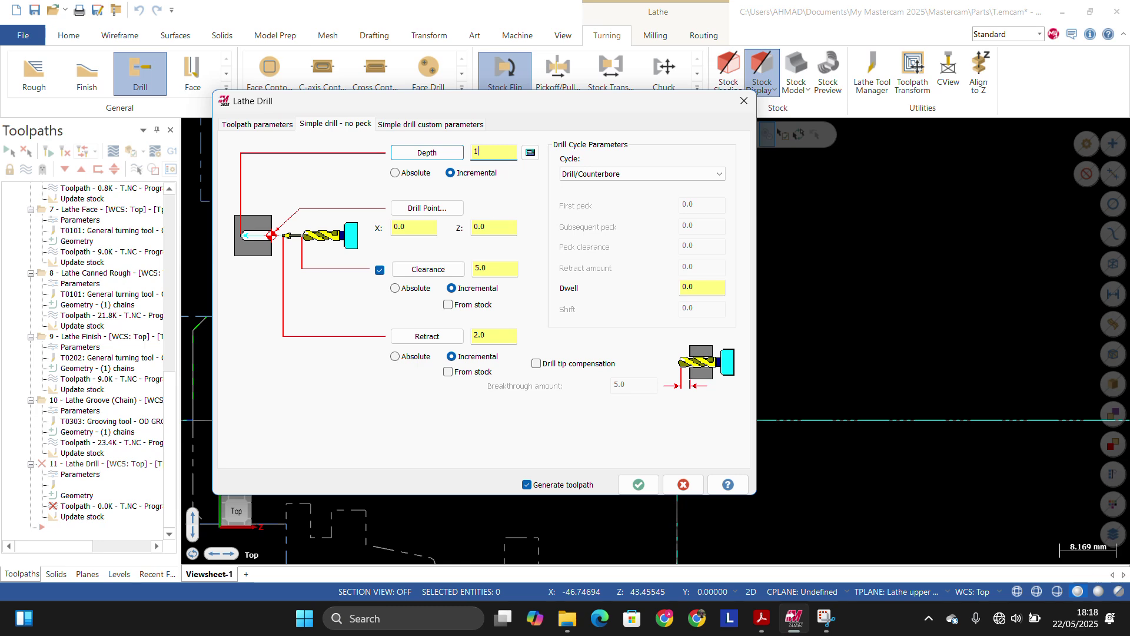
{"action": "type", "text": "0"}
{"action": "left_click", "coordinate": [418, 212]}
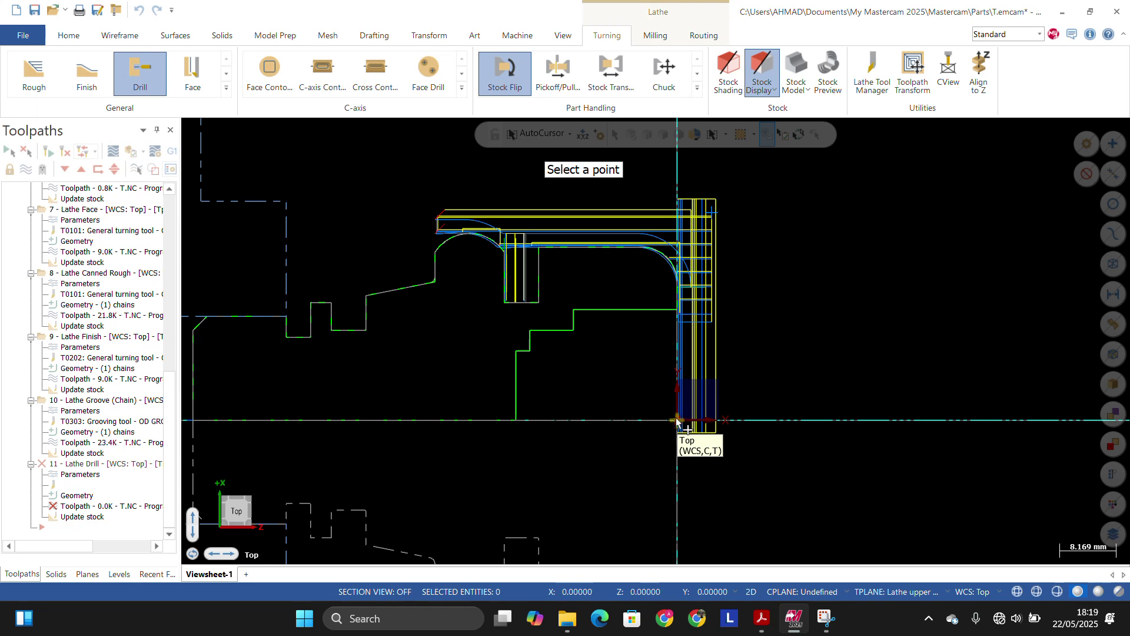
{"action": "left_click", "coordinate": [677, 422]}
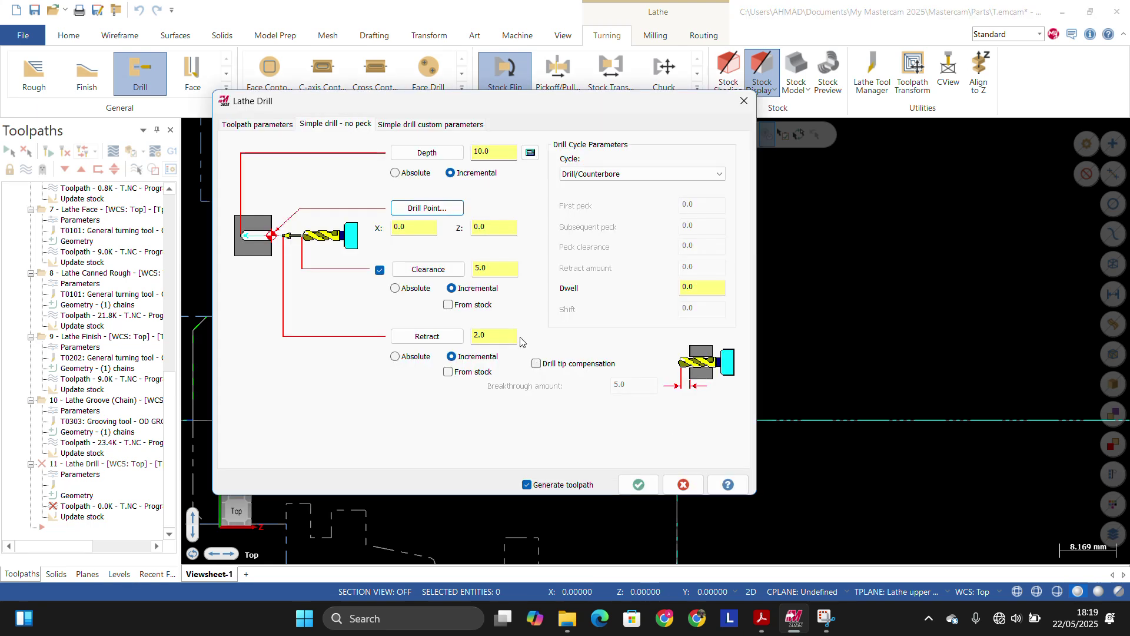
Step: Switch the drill's retract, clearance and depth from incremental to absolute positioning
{"action": "double_click", "coordinate": [487, 337]}
{"action": "left_click", "coordinate": [484, 343]}
{"action": "left_click", "coordinate": [394, 357]}
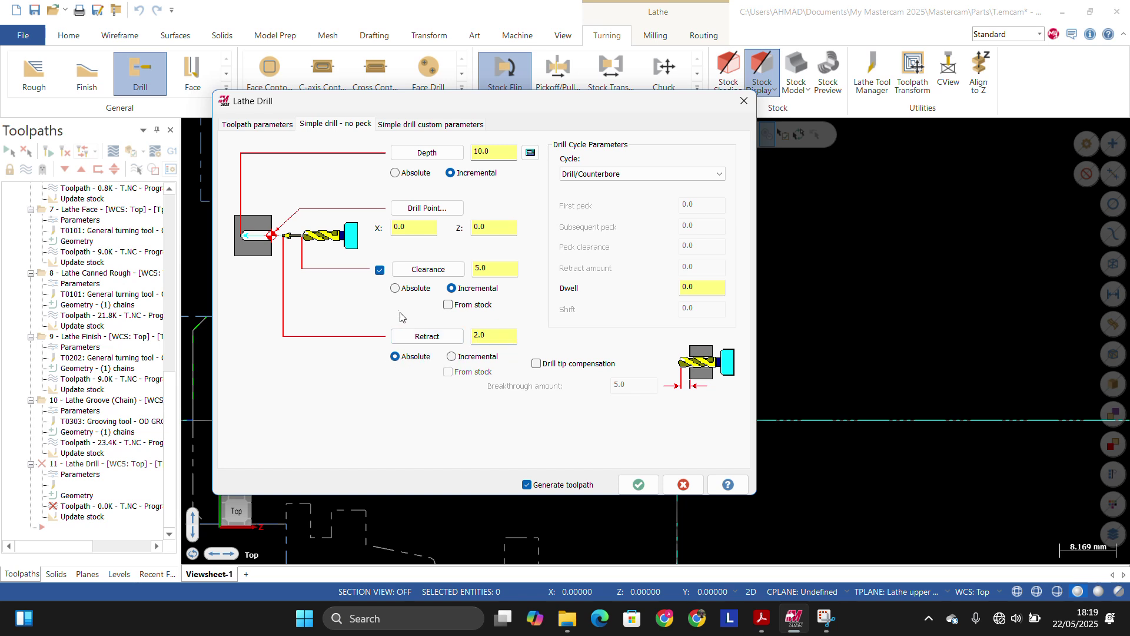
{"action": "left_click", "coordinate": [395, 289]}
{"action": "left_click", "coordinate": [394, 173]}
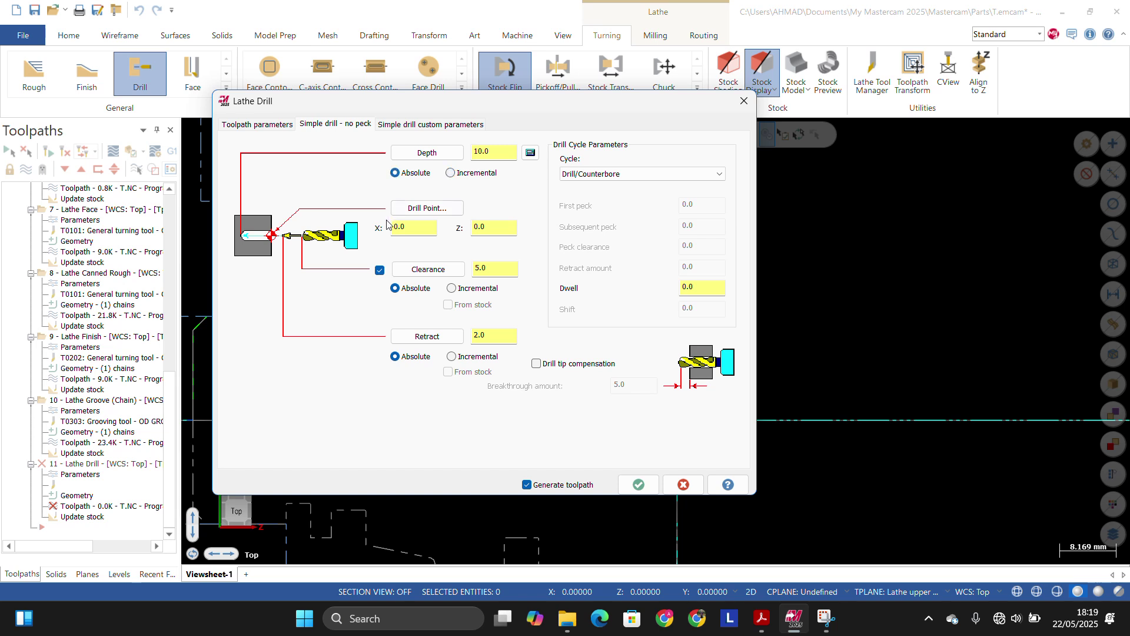
Step: Use the Peck Drill cycle with a 3 mm first peck, 2 mm subsequent peck and 2 mm peck clearance, and generate the toolpath
{"action": "left_click", "coordinate": [583, 175]}
{"action": "left_click", "coordinate": [582, 176]}
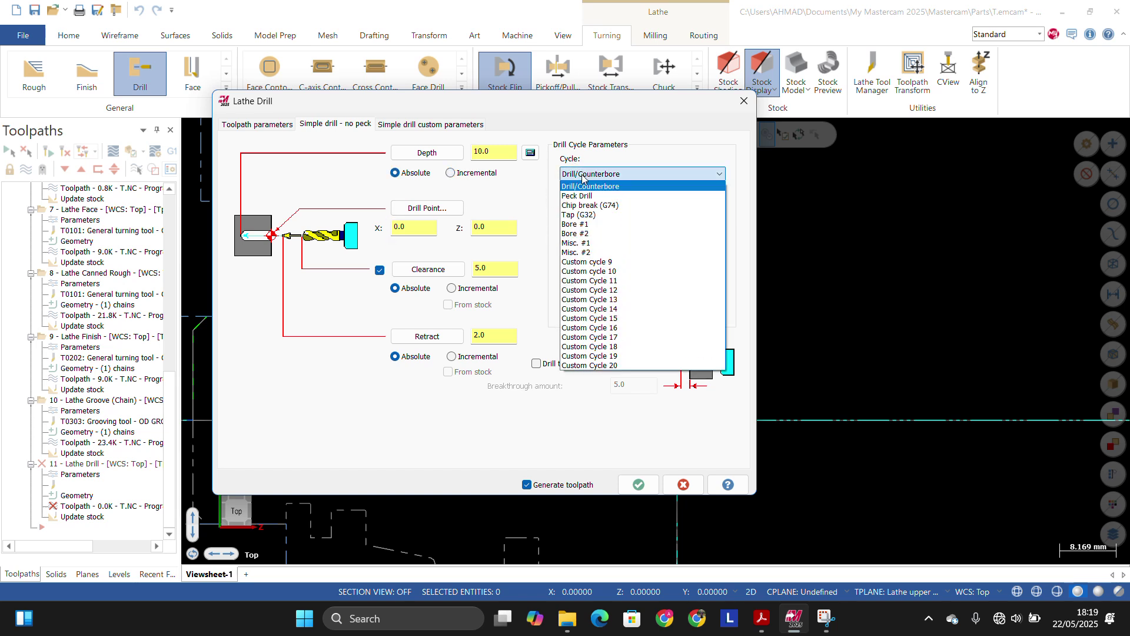
{"action": "left_click", "coordinate": [583, 196]}
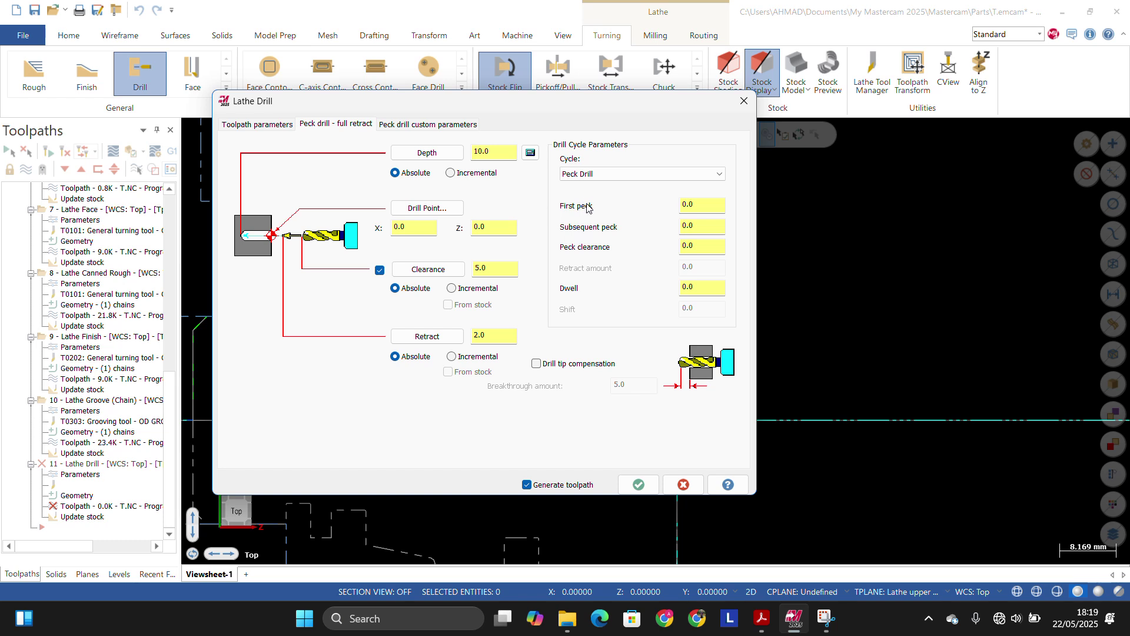
{"action": "double_click", "coordinate": [700, 205]}
{"action": "type", "text": "3"}
{"action": "double_click", "coordinate": [702, 227]}
{"action": "type", "text": "2"}
{"action": "double_click", "coordinate": [693, 241]}
{"action": "type", "text": "2"}
{"action": "double_click", "coordinate": [699, 287]}
{"action": "left_click", "coordinate": [701, 292]}
{"action": "double_click", "coordinate": [701, 288]}
{"action": "left_click", "coordinate": [702, 286]}
{"action": "left_click", "coordinate": [643, 481]}
Step: Verify the center drill operation in the simulator at a slow playback speed, inspect the part's front face, and close the simulator
{"action": "scroll", "coordinate": [719, 392], "scroll_direction": "up", "scroll_amount": 4}
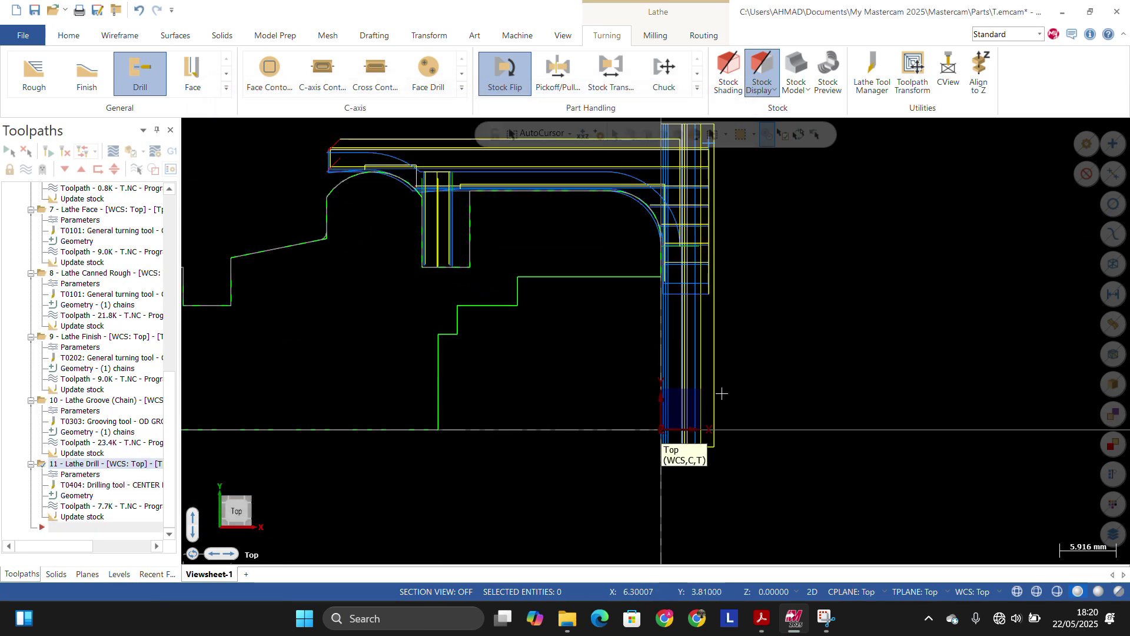
{"action": "scroll", "coordinate": [724, 392], "scroll_direction": "down", "scroll_amount": 5}
{"action": "scroll", "coordinate": [757, 450], "scroll_direction": "up", "scroll_amount": 3}
{"action": "scroll", "coordinate": [757, 450], "scroll_direction": "up", "scroll_amount": 2}
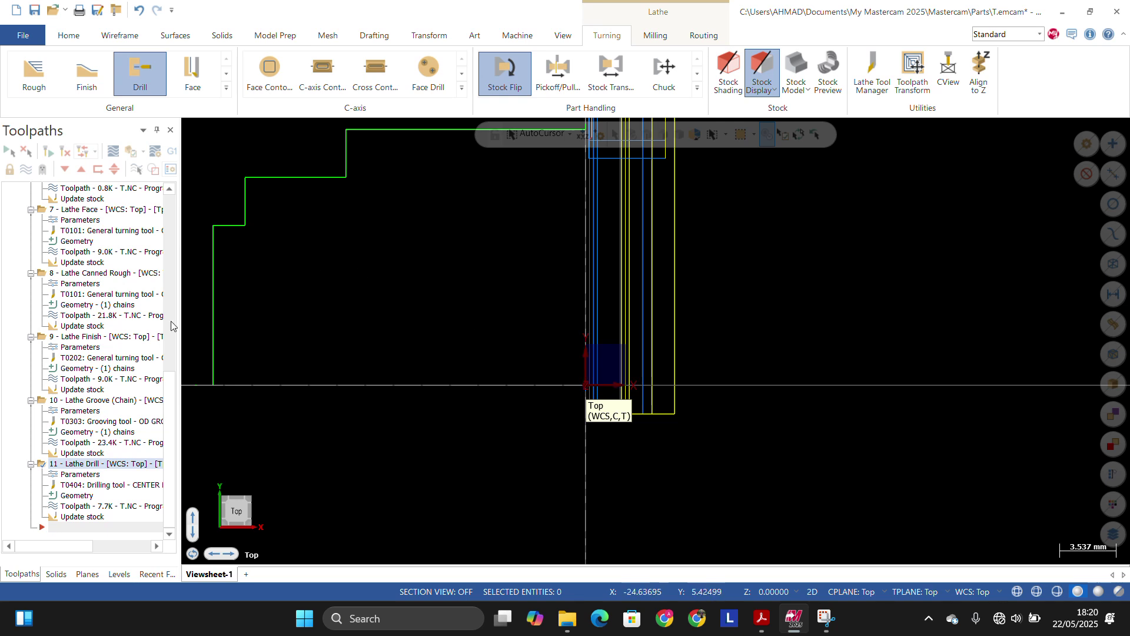
{"action": "left_click", "coordinate": [129, 155]}
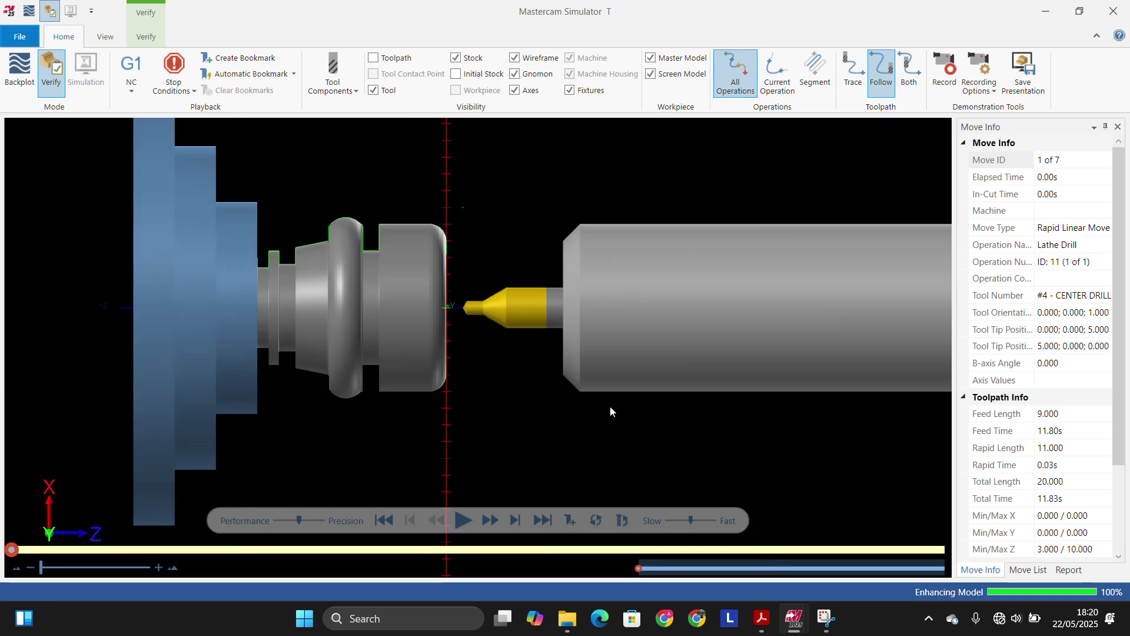
{"action": "left_click", "coordinate": [672, 519]}
{"action": "left_click", "coordinate": [672, 521]}
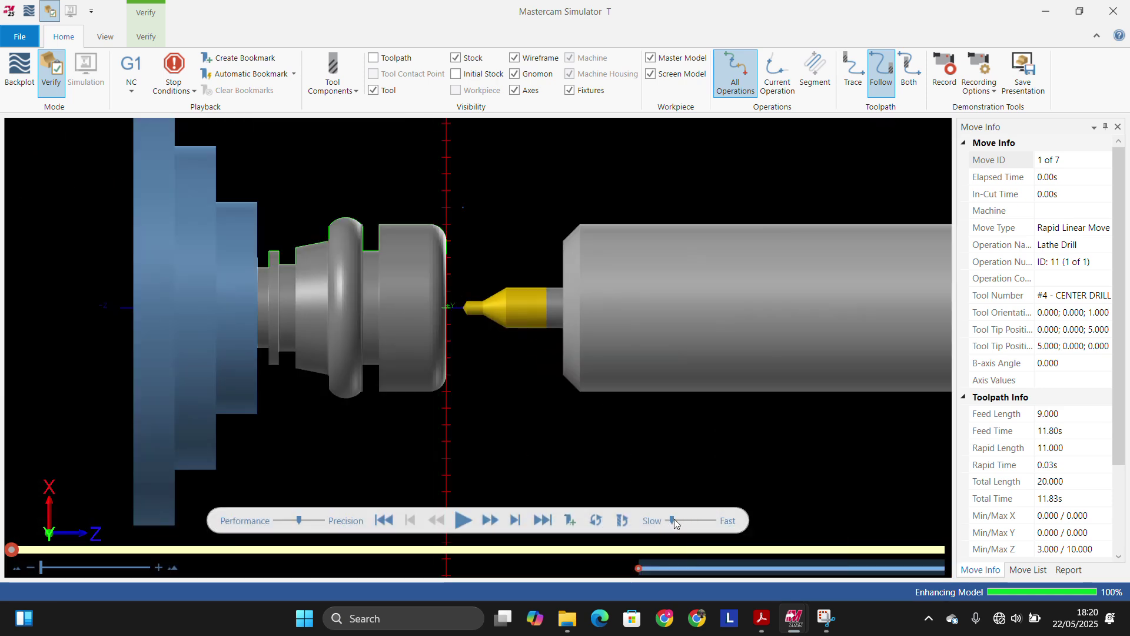
{"action": "left_click", "coordinate": [459, 522]}
{"action": "middle_click_drag", "start_coordinate": [457, 448], "coordinate": [457, 352]}
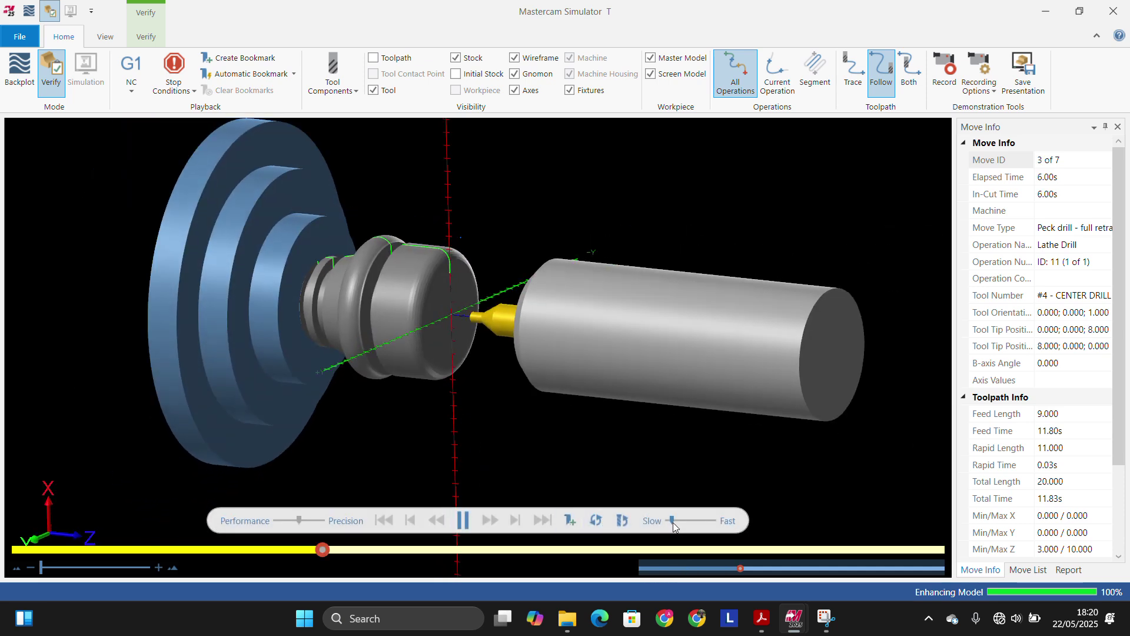
{"action": "left_click_drag", "start_coordinate": [673, 522], "coordinate": [679, 521]}
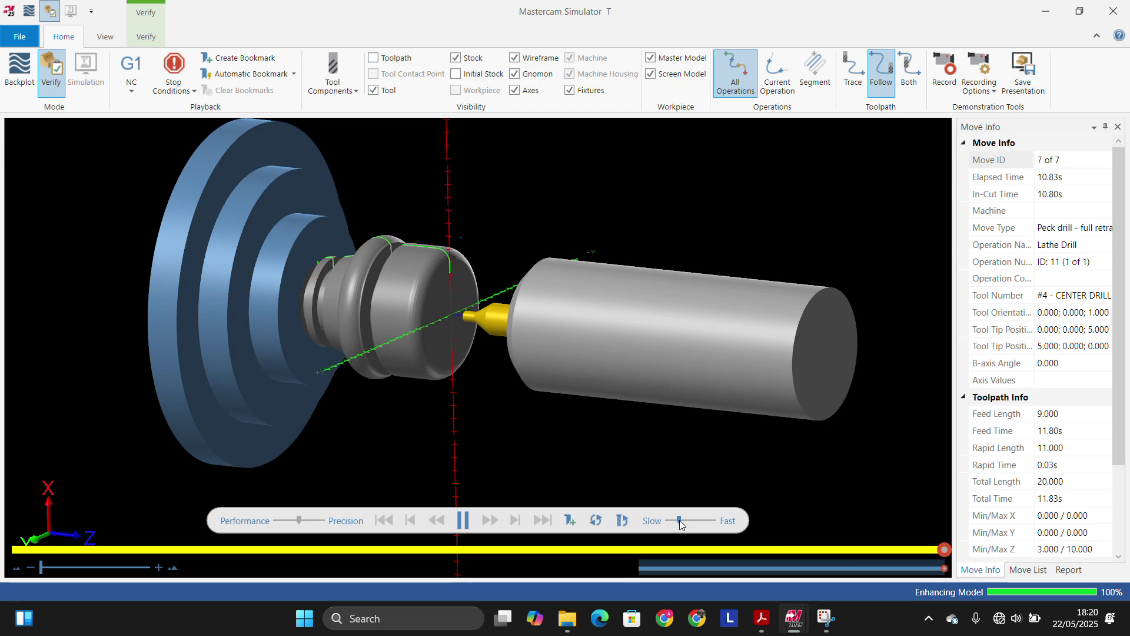
{"action": "scroll", "coordinate": [487, 306], "scroll_direction": "up", "scroll_amount": 3}
{"action": "scroll", "coordinate": [487, 306], "scroll_direction": "up", "scroll_amount": 5}
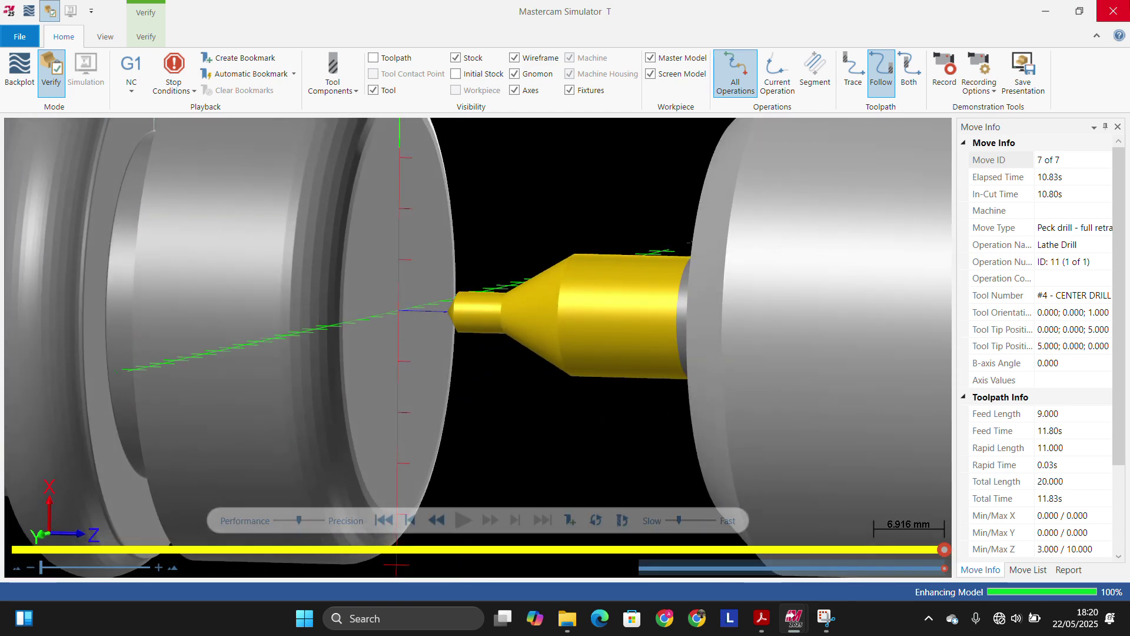
{"action": "left_click", "coordinate": [1114, 11]}
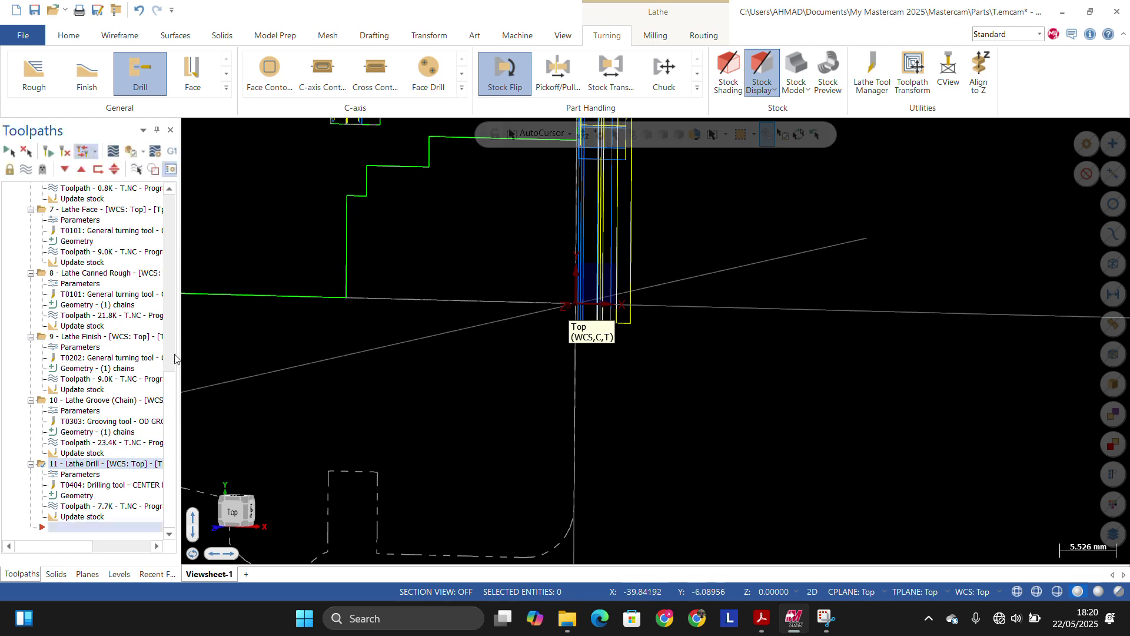
Step: Correct the center drill operation's absolute depth to -10 mm, regenerate it, and return to the Top view
{"action": "left_click", "coordinate": [97, 474]}
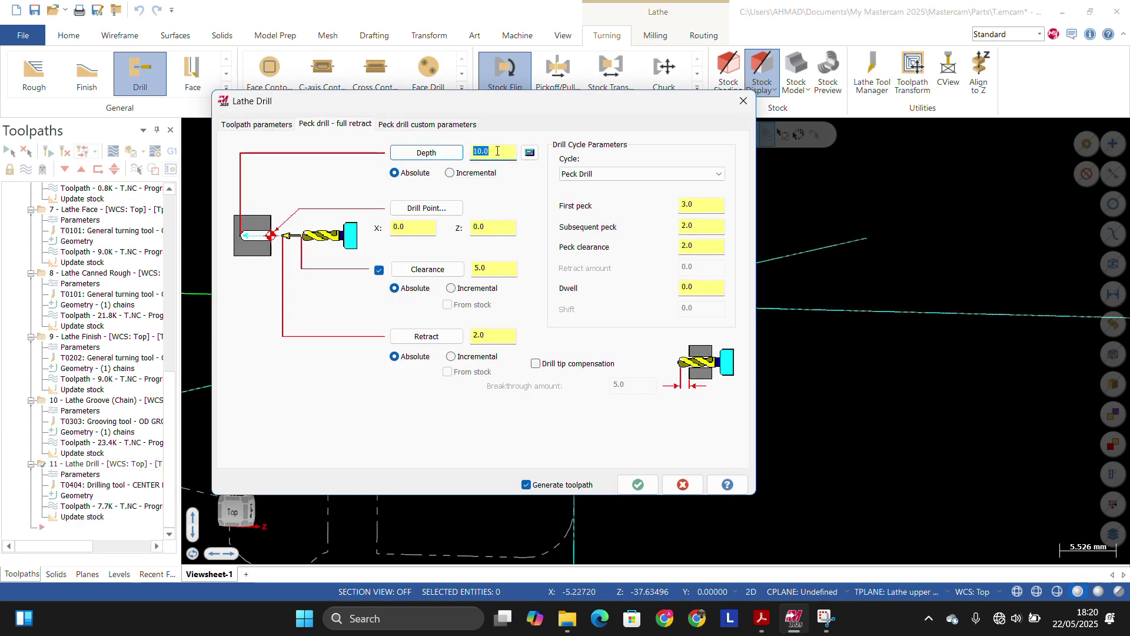
{"action": "left_click", "coordinate": [498, 150]}
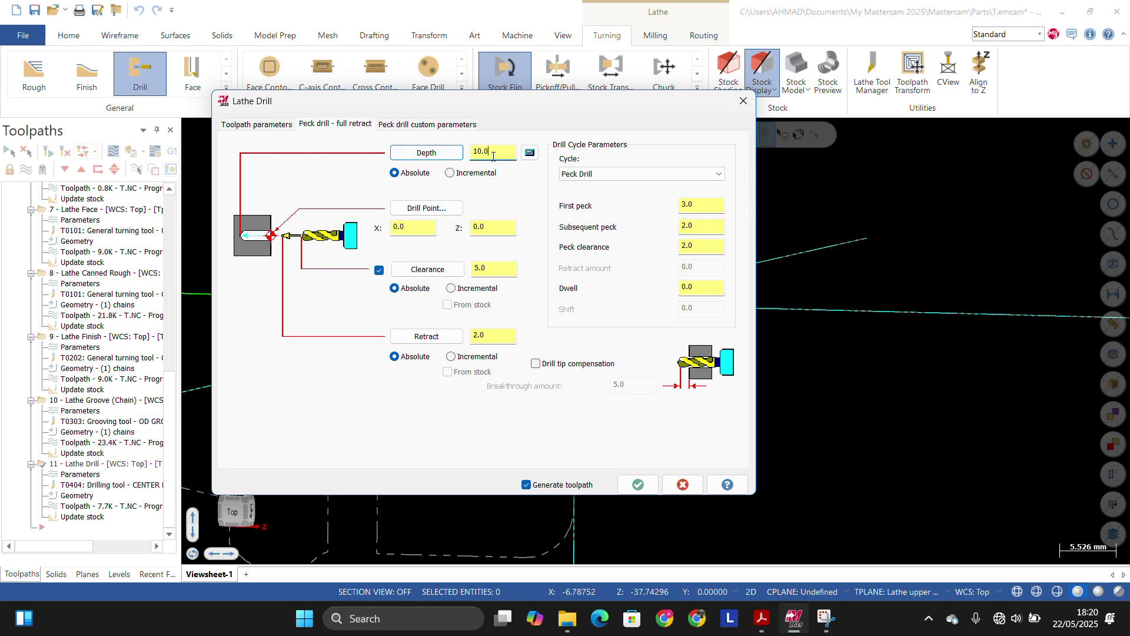
{"action": "key", "text": "Home"}
{"action": "type", "text": "-"}
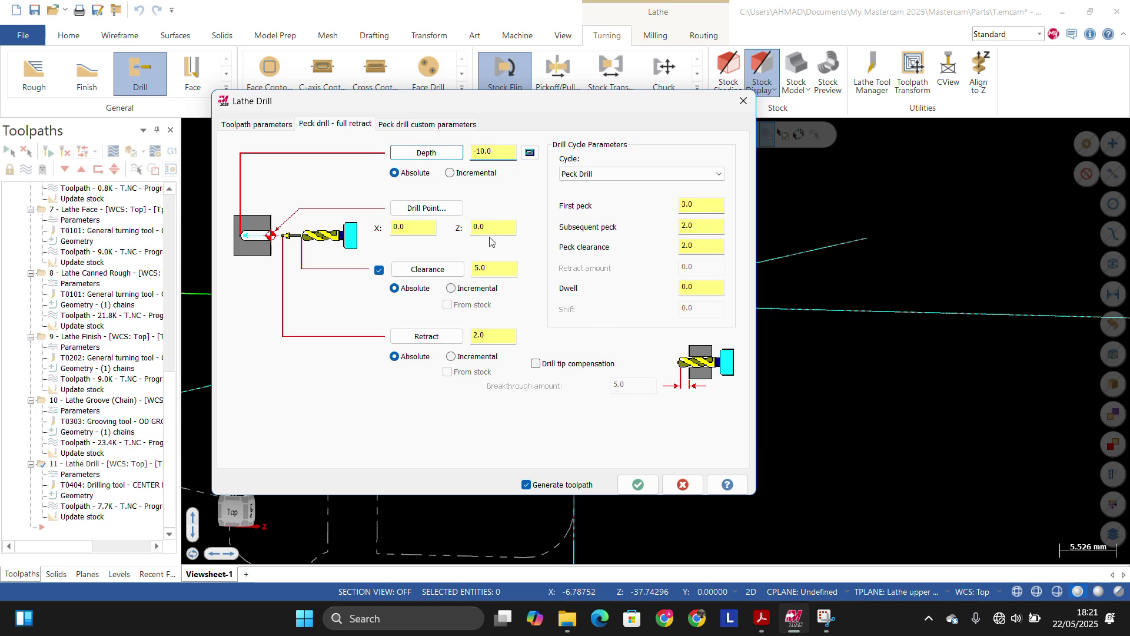
{"action": "left_click", "coordinate": [638, 484]}
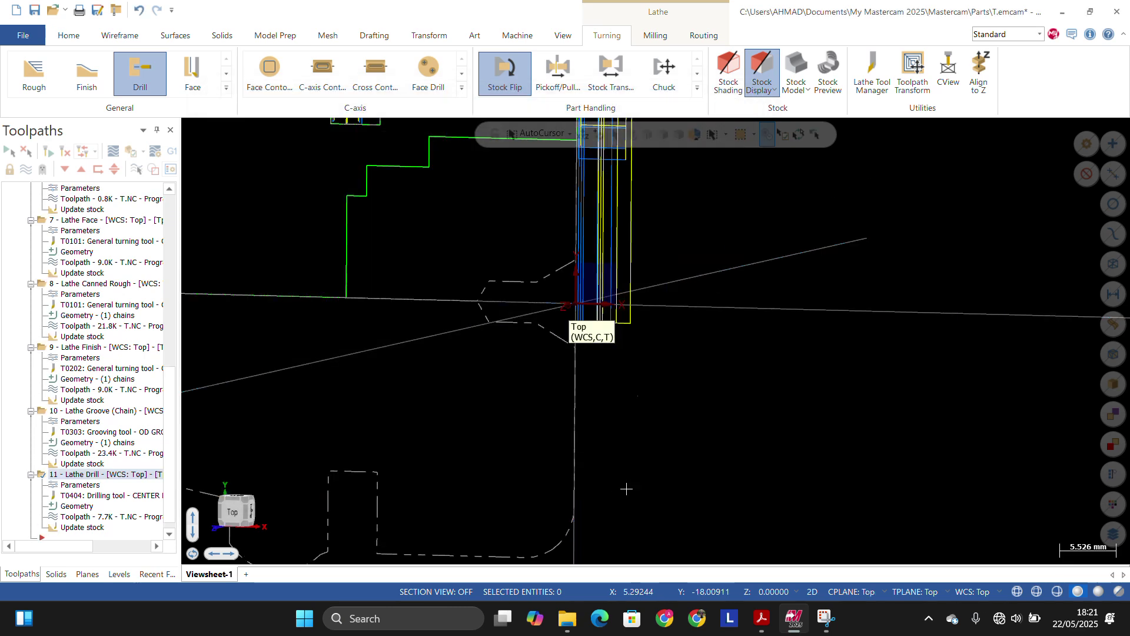
{"action": "scroll", "coordinate": [551, 230], "scroll_direction": "down", "scroll_amount": 4}
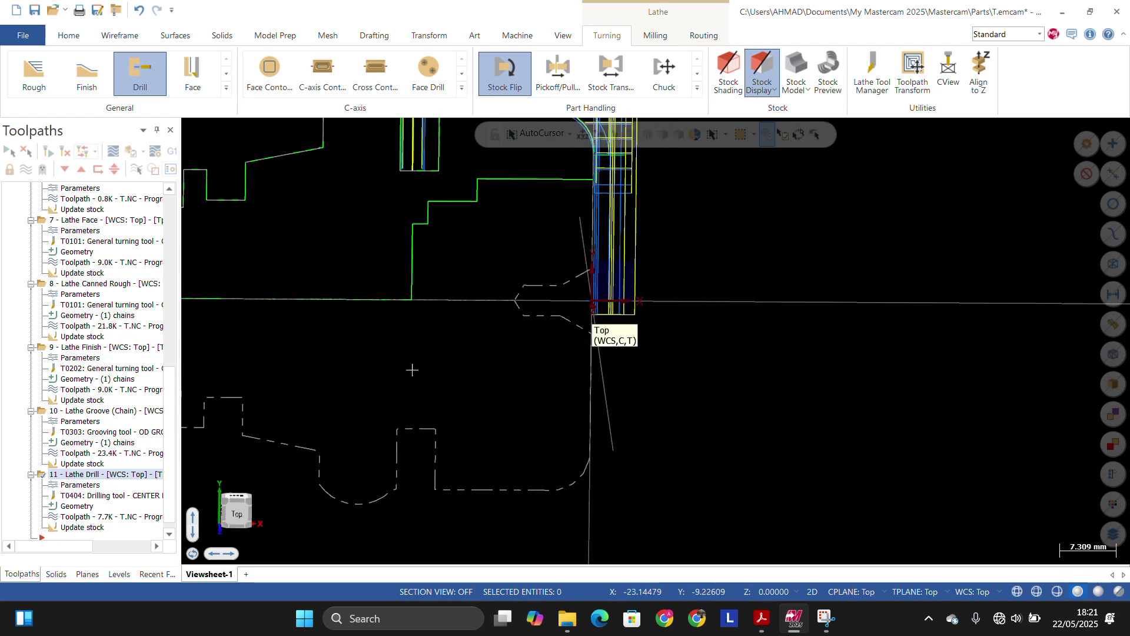
{"action": "left_click", "coordinate": [239, 522]}
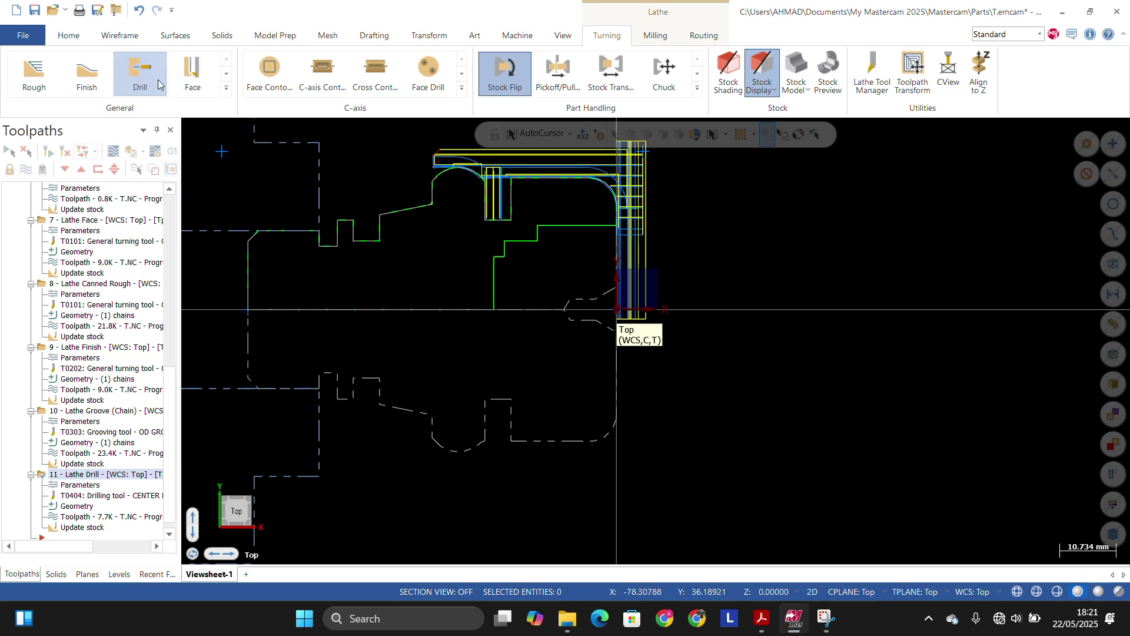
Step: Start another Lathe Drill operation and check the geometry of tool T125125, the 15 mm drill, without changing it
{"action": "left_click", "coordinate": [138, 87]}
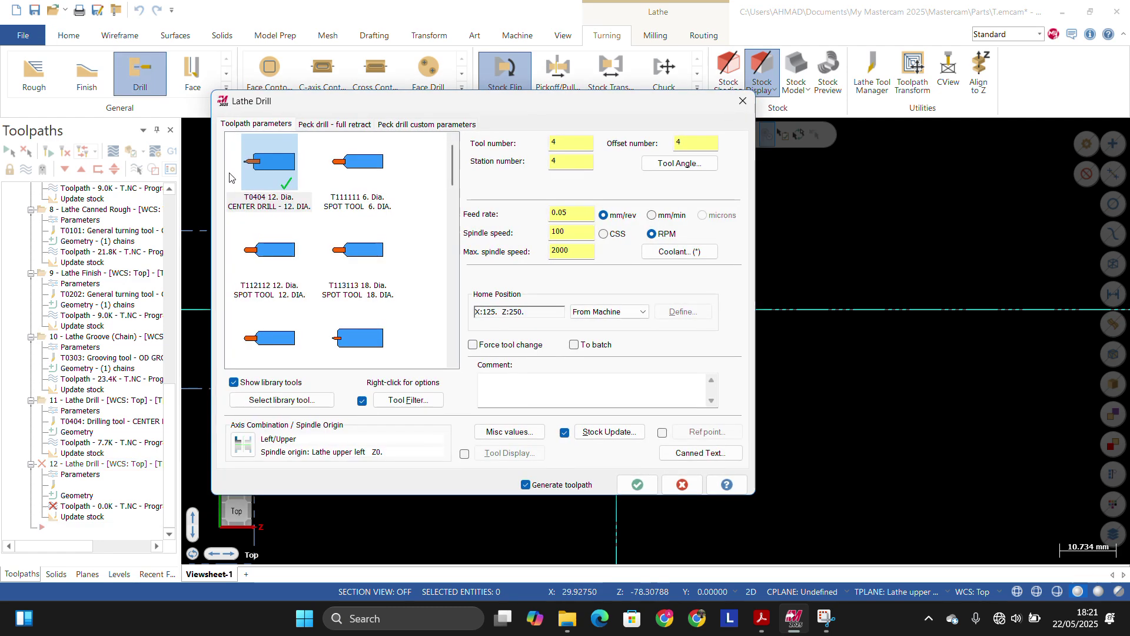
{"action": "scroll", "coordinate": [318, 191], "scroll_direction": "down", "scroll_amount": 3}
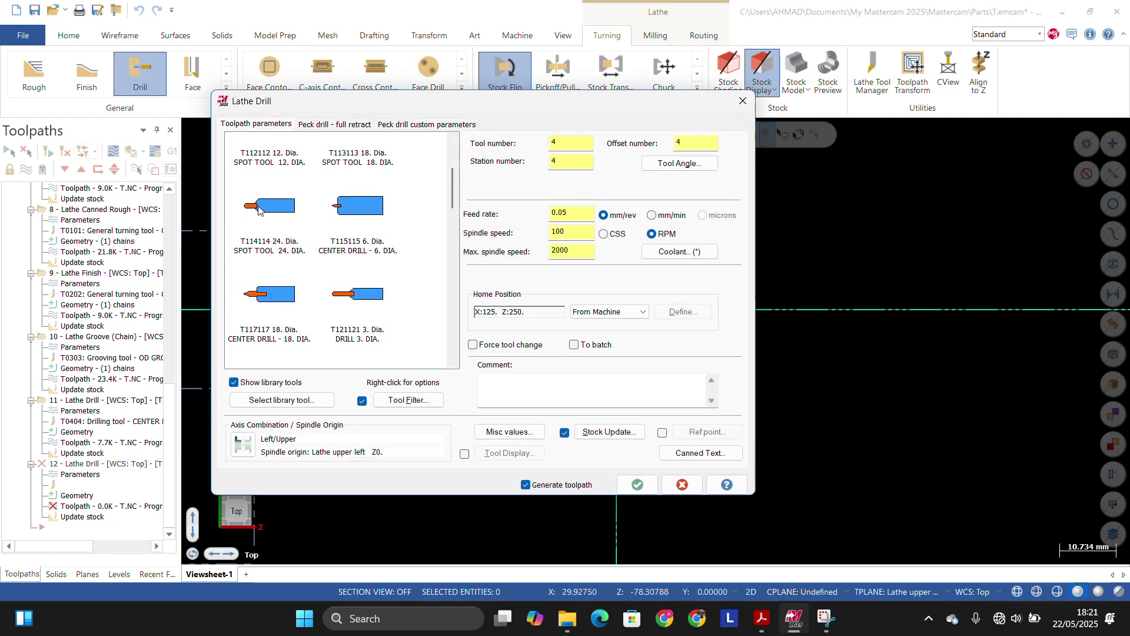
{"action": "scroll", "coordinate": [259, 207], "scroll_direction": "down", "scroll_amount": 5}
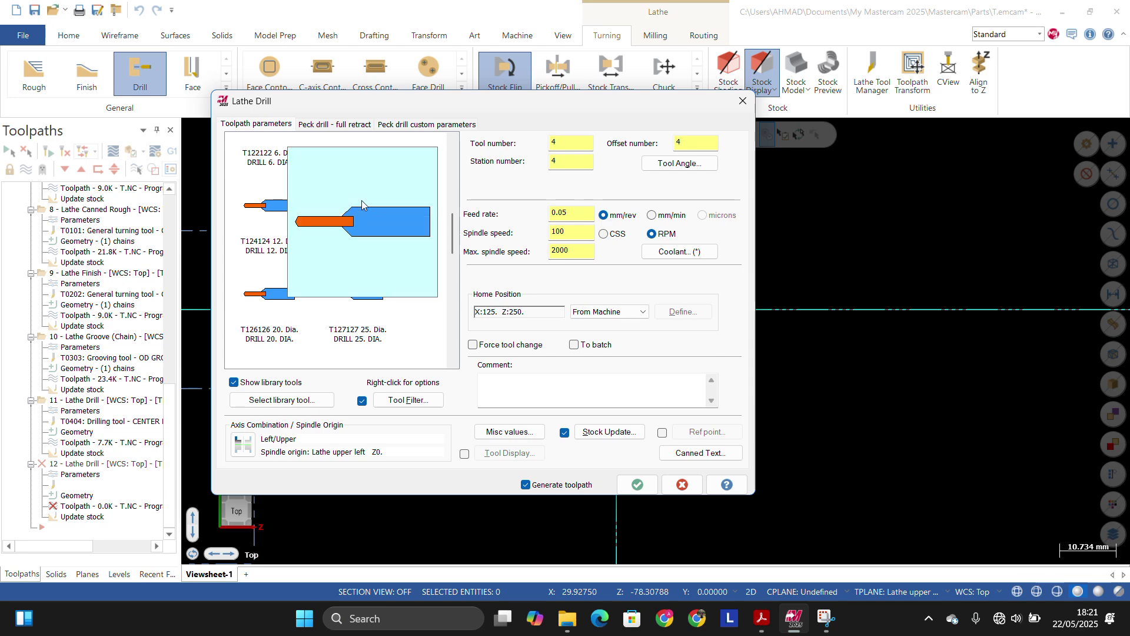
{"action": "double_click", "coordinate": [362, 200]}
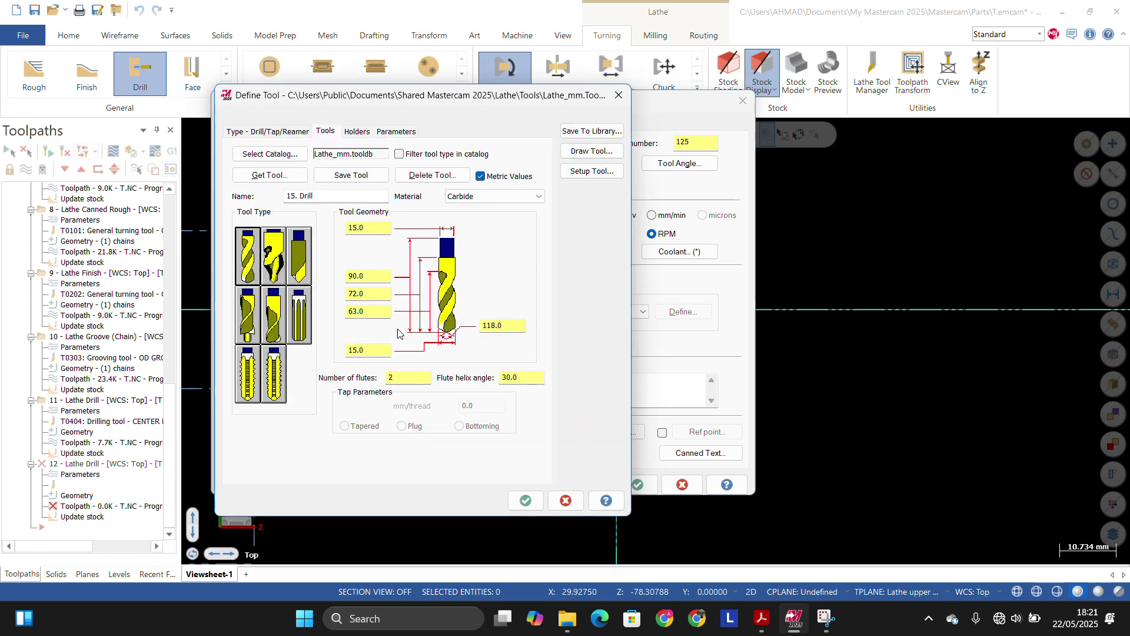
{"action": "left_click", "coordinate": [620, 95]}
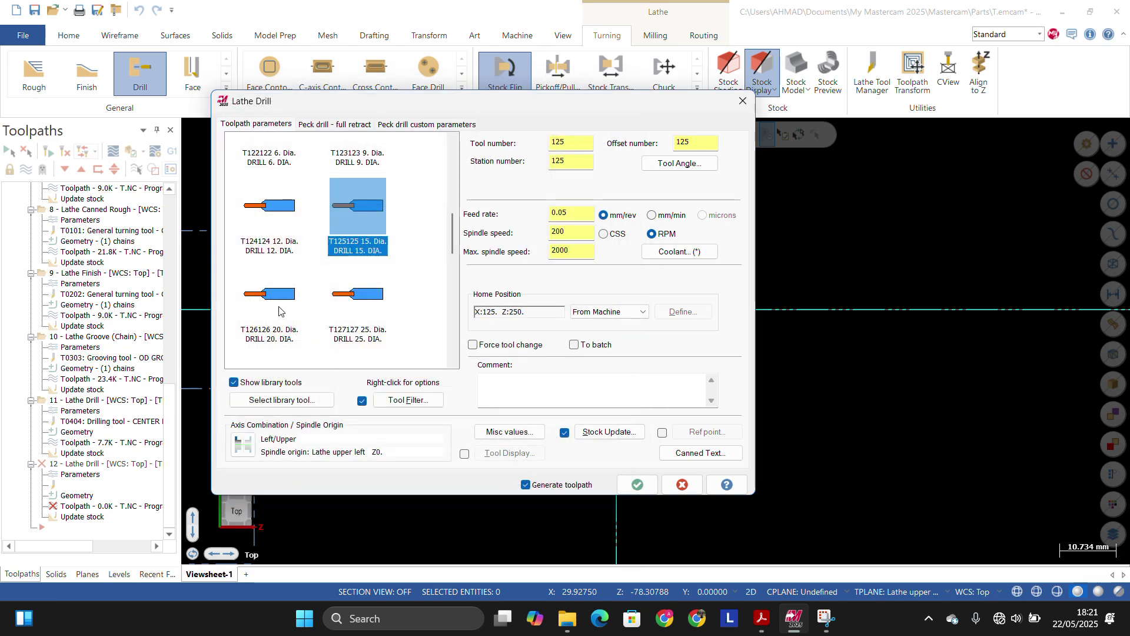
Step: Choose tool T126126, the 20 mm drill, for the operation and accept its tool geometry as defined
{"action": "mouse_move", "coordinate": [279, 311]}
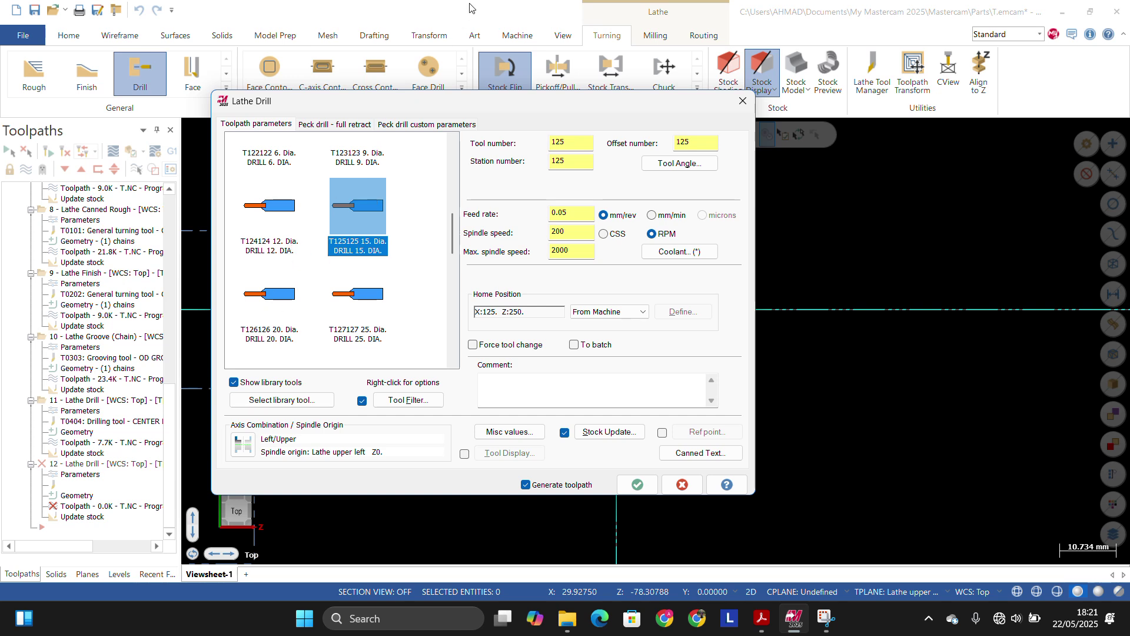
{"action": "left_click", "coordinate": [263, 288]}
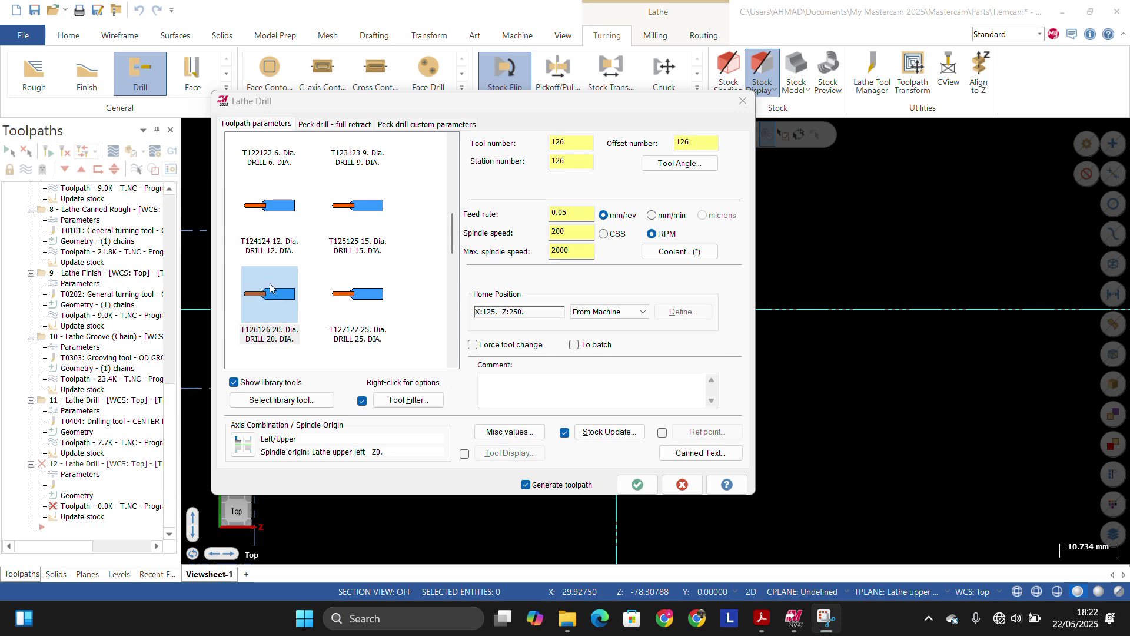
{"action": "double_click", "coordinate": [281, 298]}
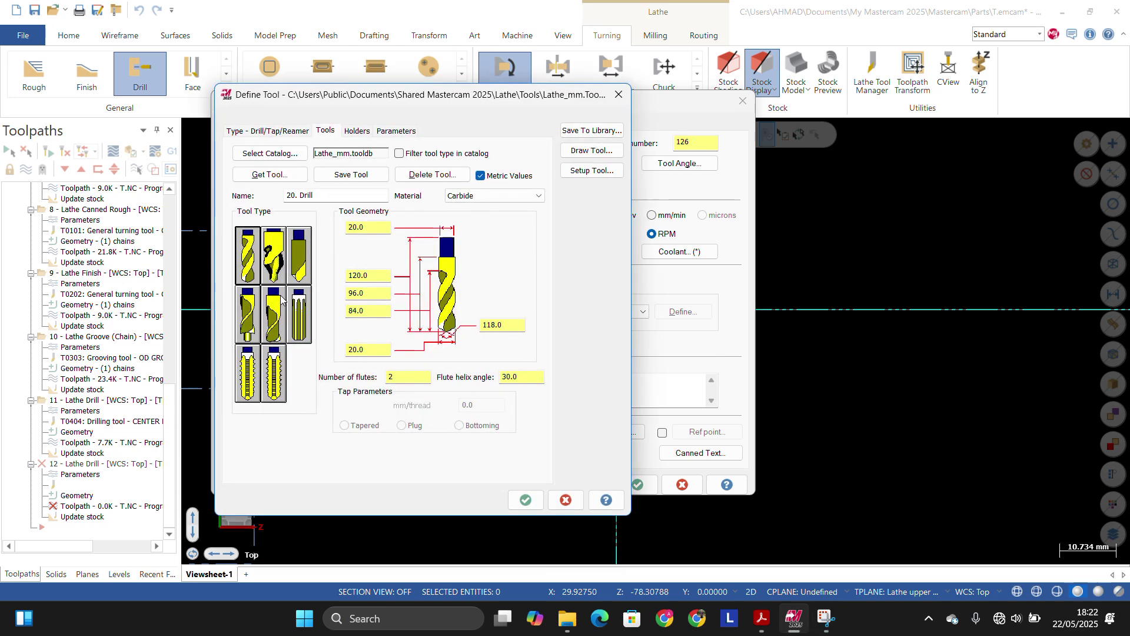
{"action": "left_click", "coordinate": [370, 349]}
{"action": "double_click", "coordinate": [369, 350]}
{"action": "left_click", "coordinate": [524, 499]}
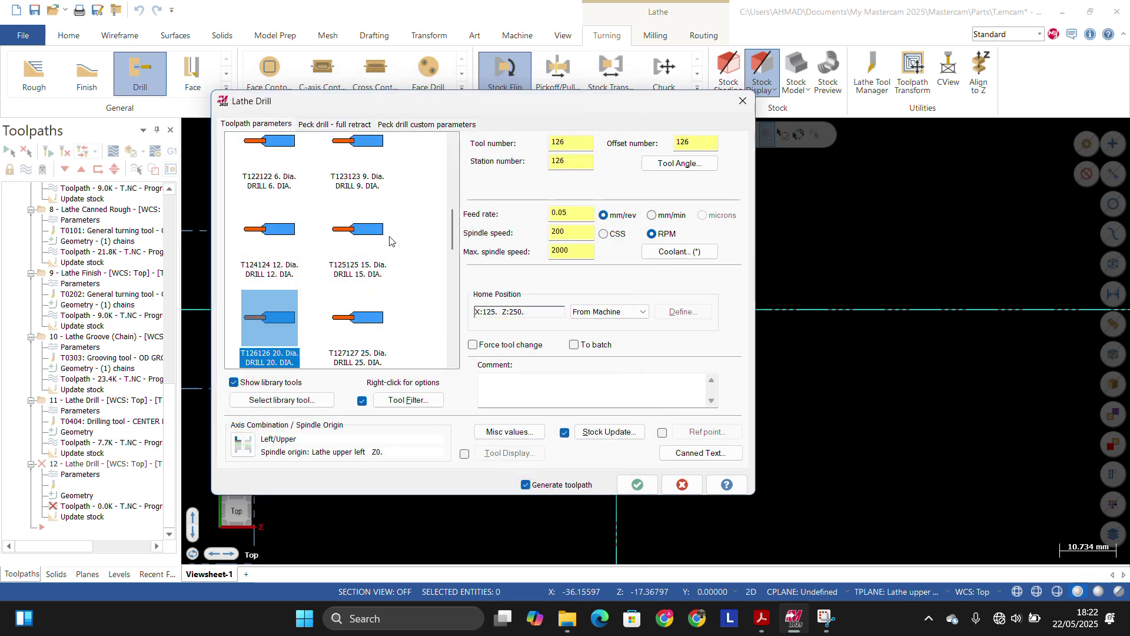
Step: Set the 20 mm drill's tool, offset and station numbers to 5
{"action": "double_click", "coordinate": [574, 141]}
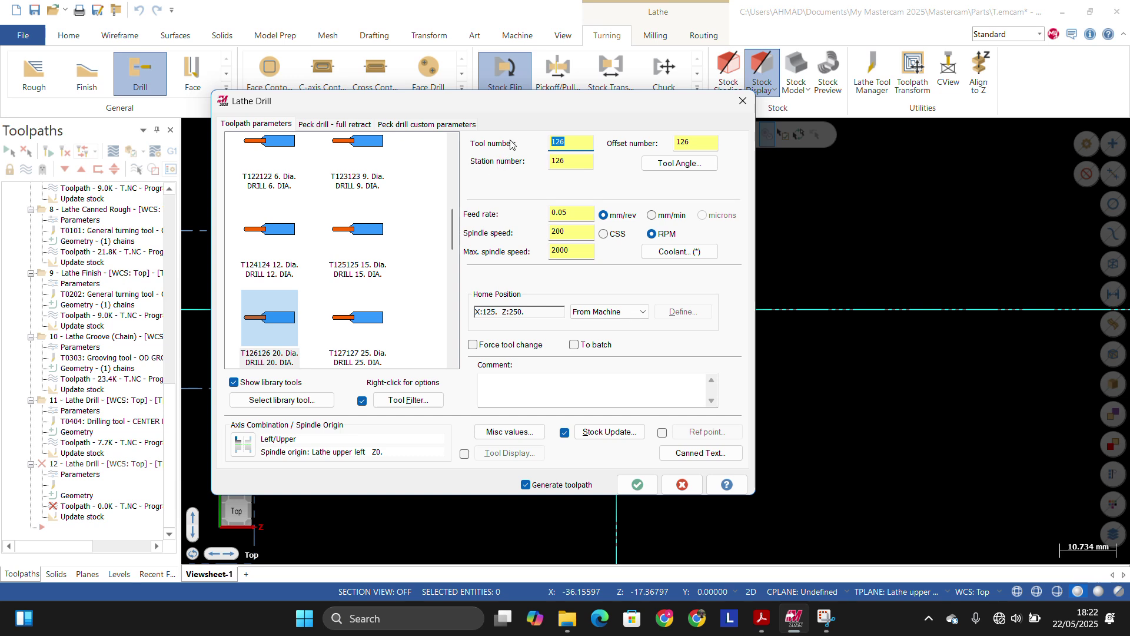
{"action": "type", "text": "5"}
{"action": "key", "text": "Tab"}
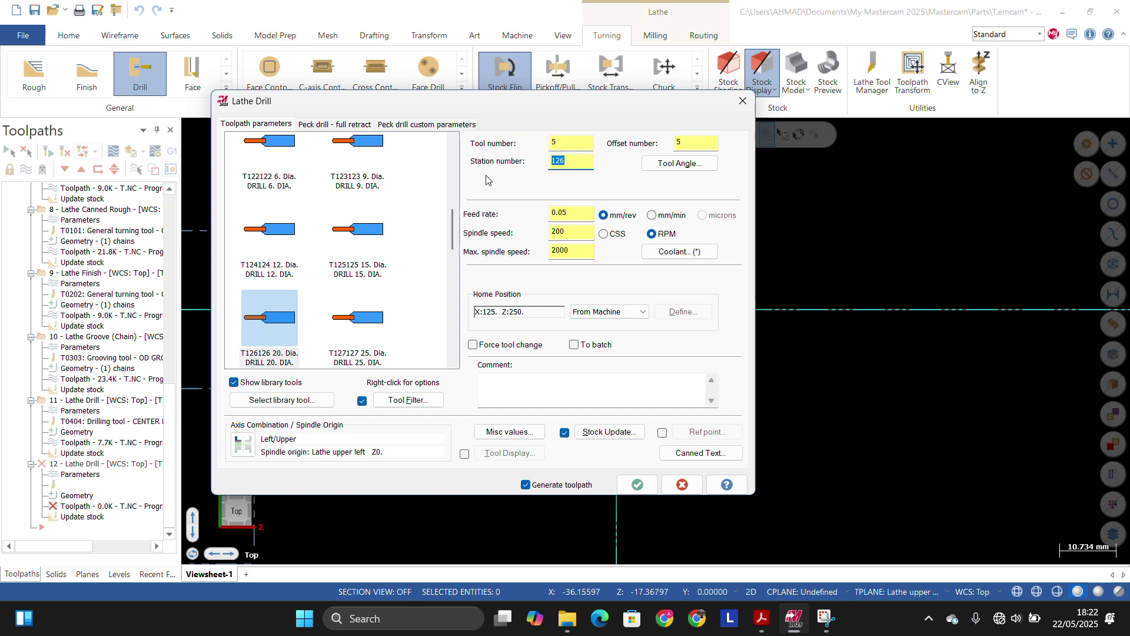
{"action": "type", "text": "5"}
Step: Set the 20 mm drill's feed rate to 0.1 mm/rev and spindle speed to 500 RPM, and check its coolant settings
{"action": "left_click", "coordinate": [577, 217]}
{"action": "key", "text": "Tab"}
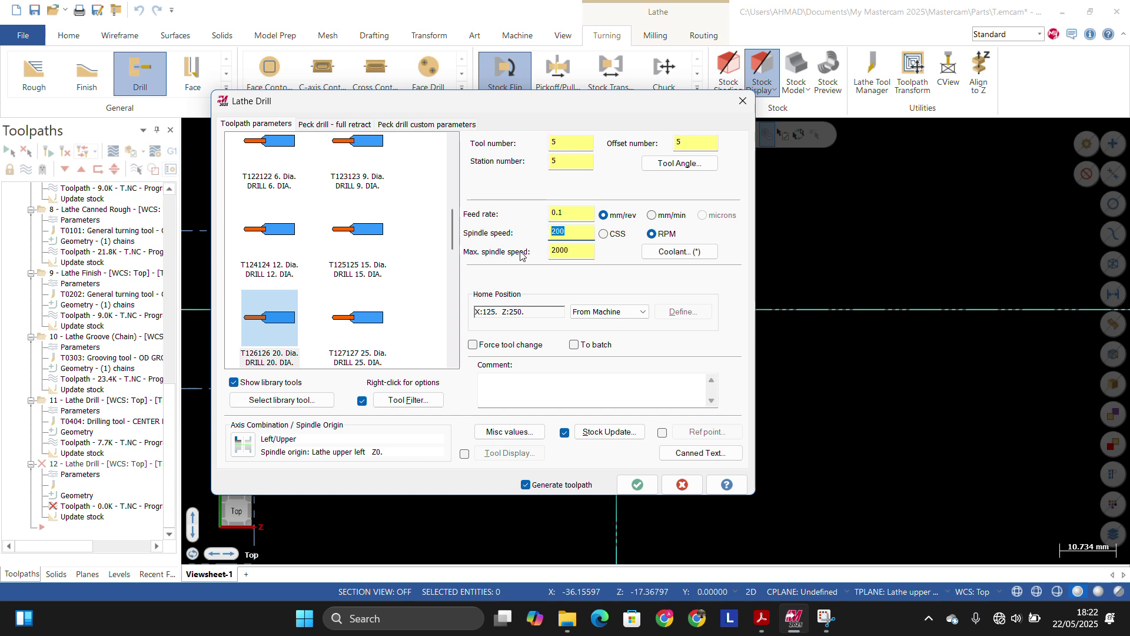
{"action": "type", "text": "50"}
{"action": "left_click", "coordinate": [572, 252]}
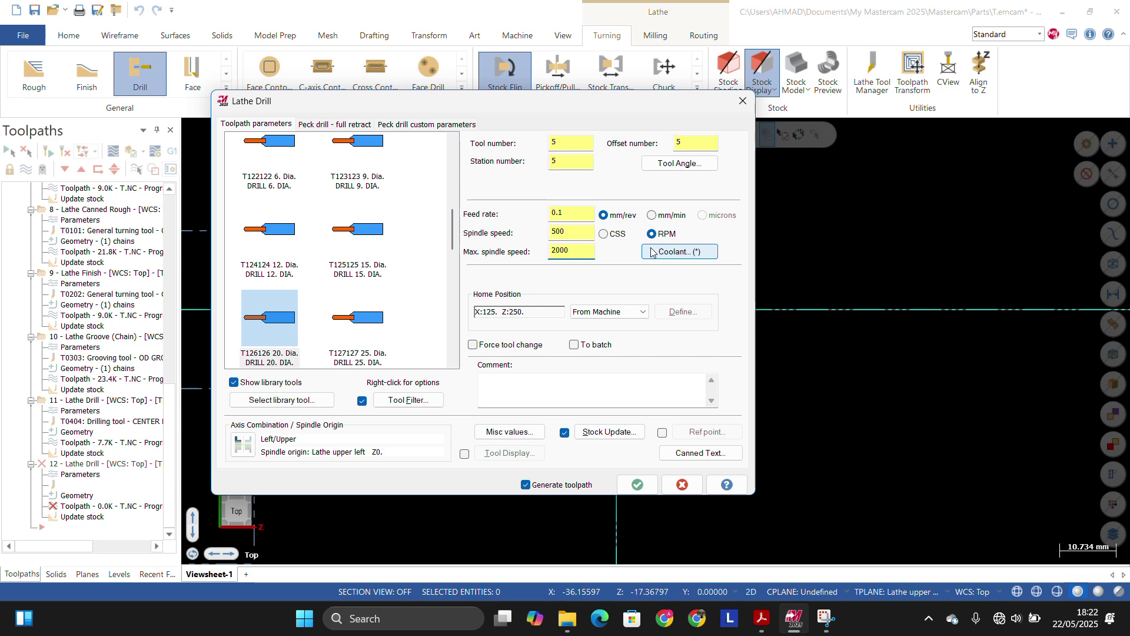
{"action": "left_click", "coordinate": [652, 252]}
{"action": "left_click", "coordinate": [185, 398]}
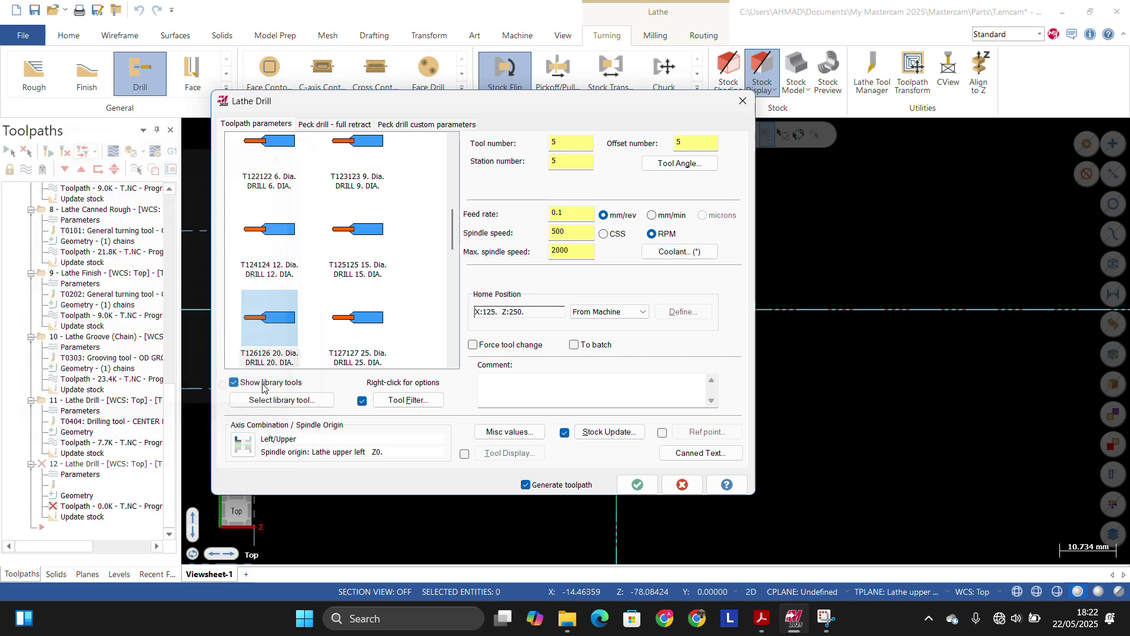
Step: Check the bore in drawing 2.pdf and set the absolute drill depth by picking the bore bottom's point on the centerline
{"action": "left_click", "coordinate": [347, 125]}
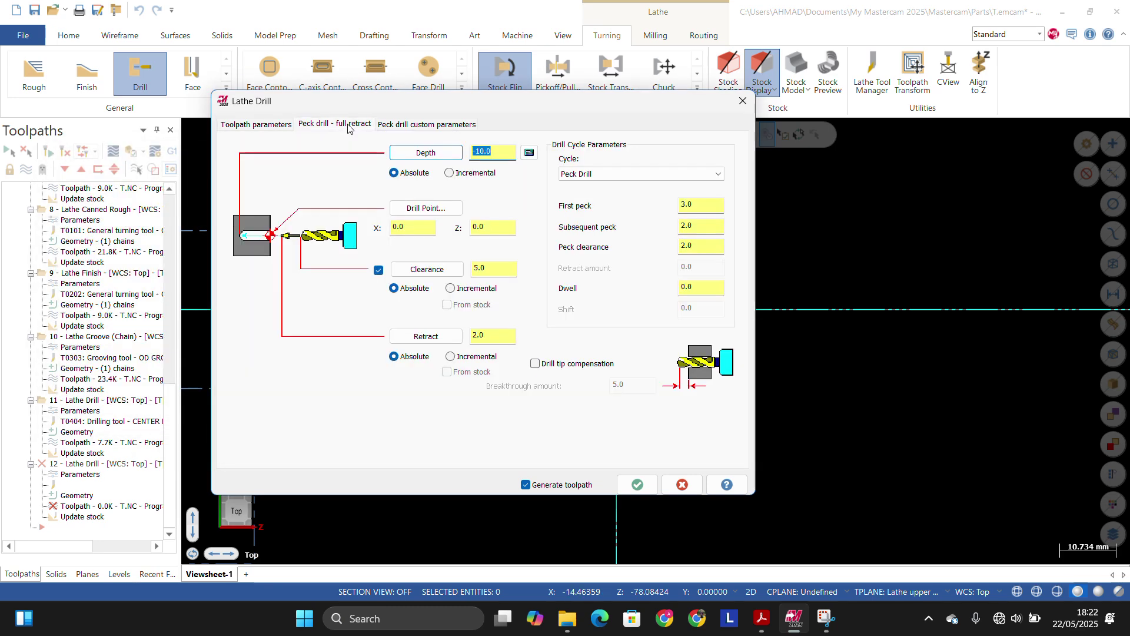
{"action": "left_click", "coordinate": [425, 153]}
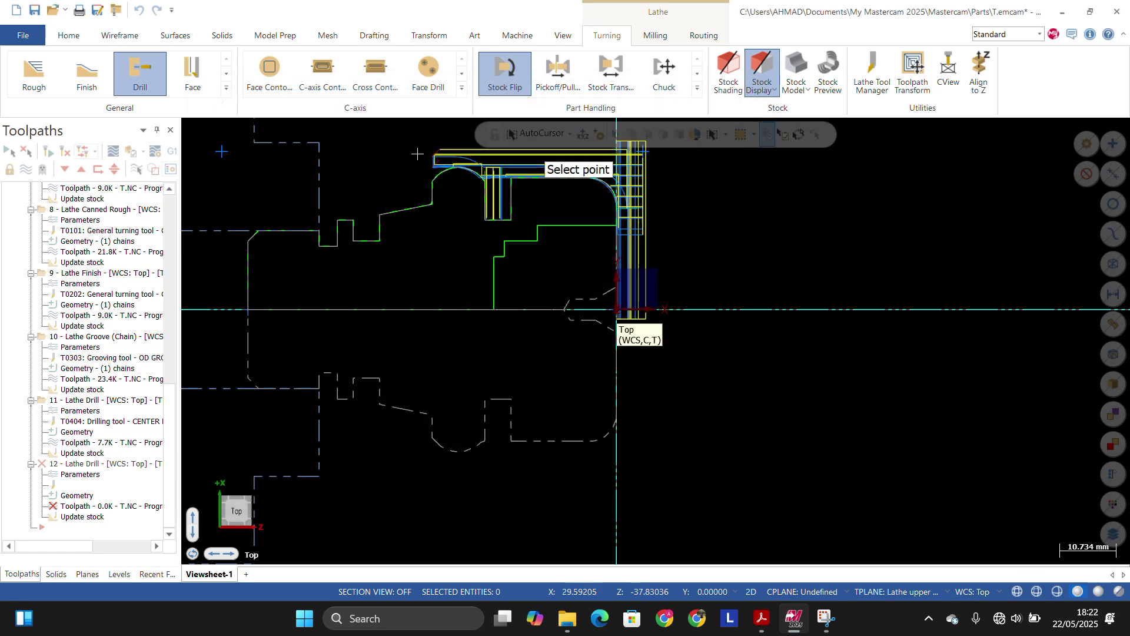
{"action": "scroll", "coordinate": [497, 316], "scroll_direction": "up", "scroll_amount": 3}
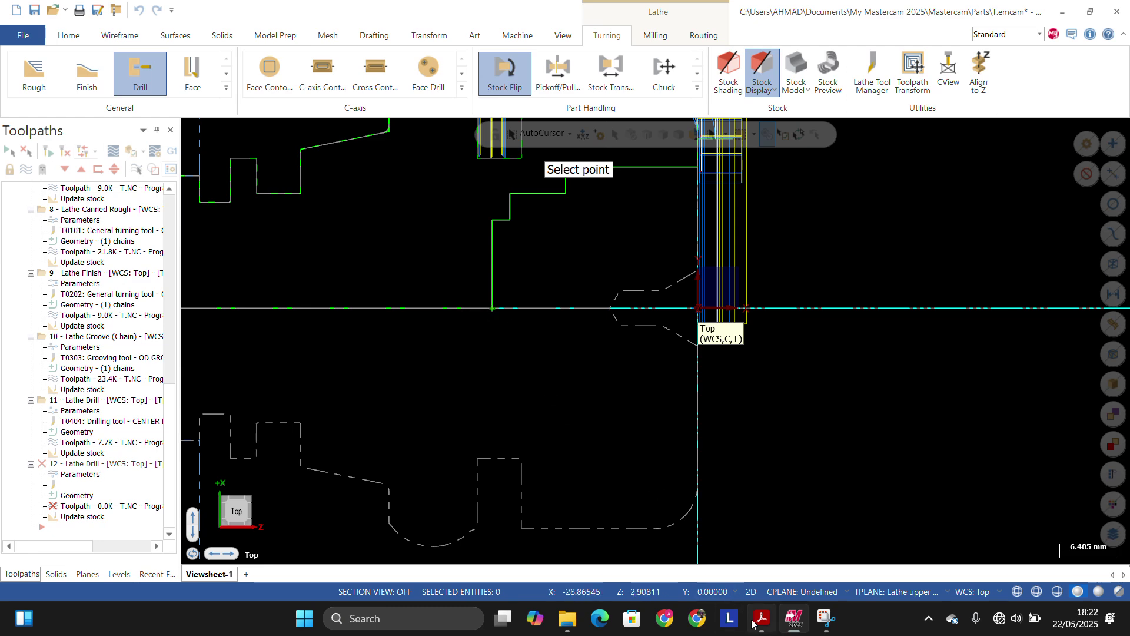
{"action": "mouse_move", "coordinate": [763, 623]}
{"action": "left_click", "coordinate": [759, 547]}
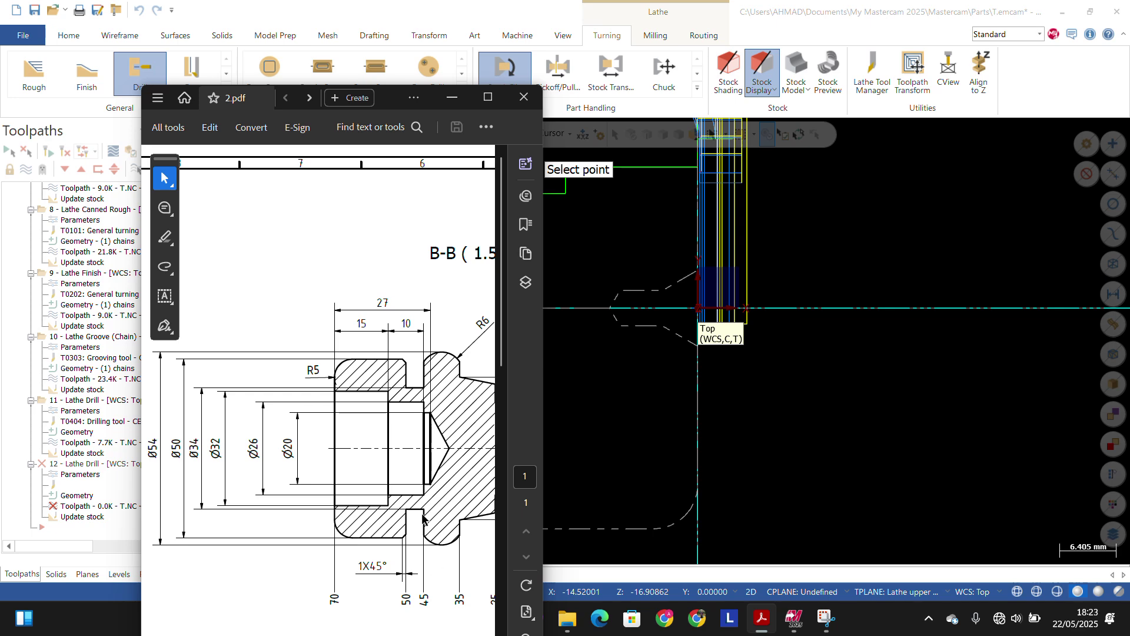
{"action": "left_click", "coordinate": [453, 97]}
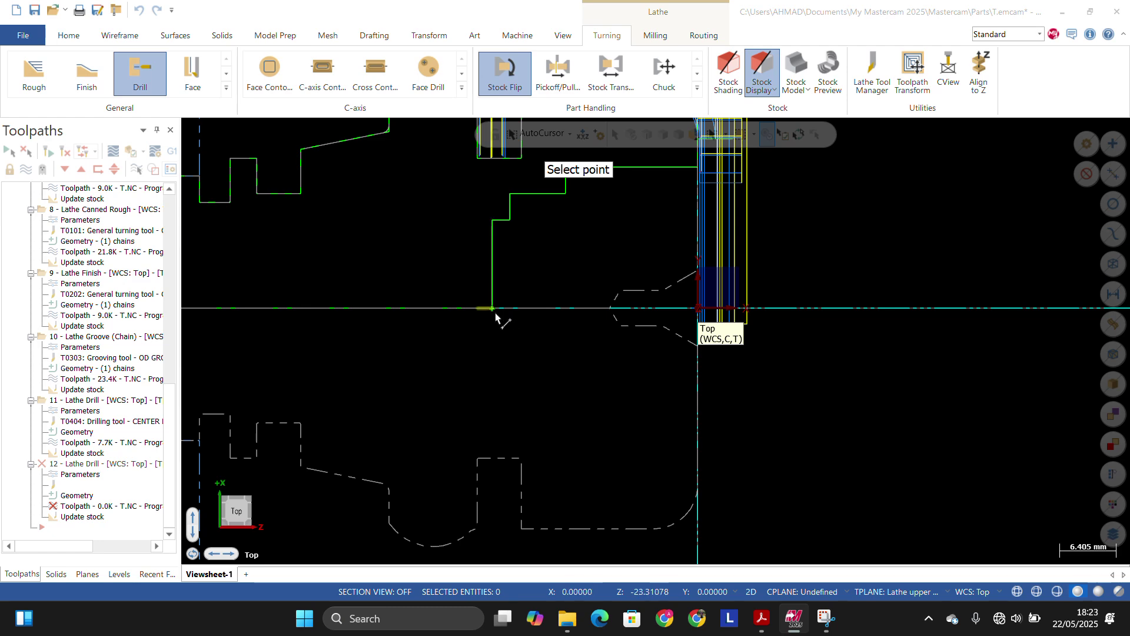
{"action": "left_click", "coordinate": [495, 312]}
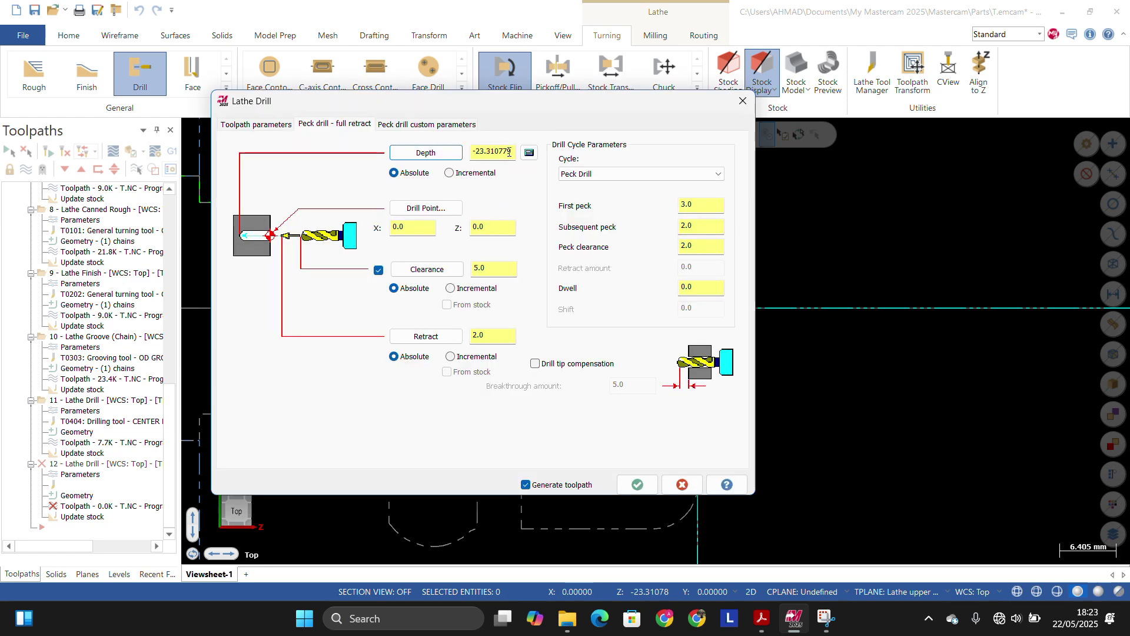
Step: Add the drill tip length for the 20 mm finish diameter to the hole depth using the Depth Calculator
{"action": "left_click_drag", "start_coordinate": [614, 103], "coordinate": [530, 126]}
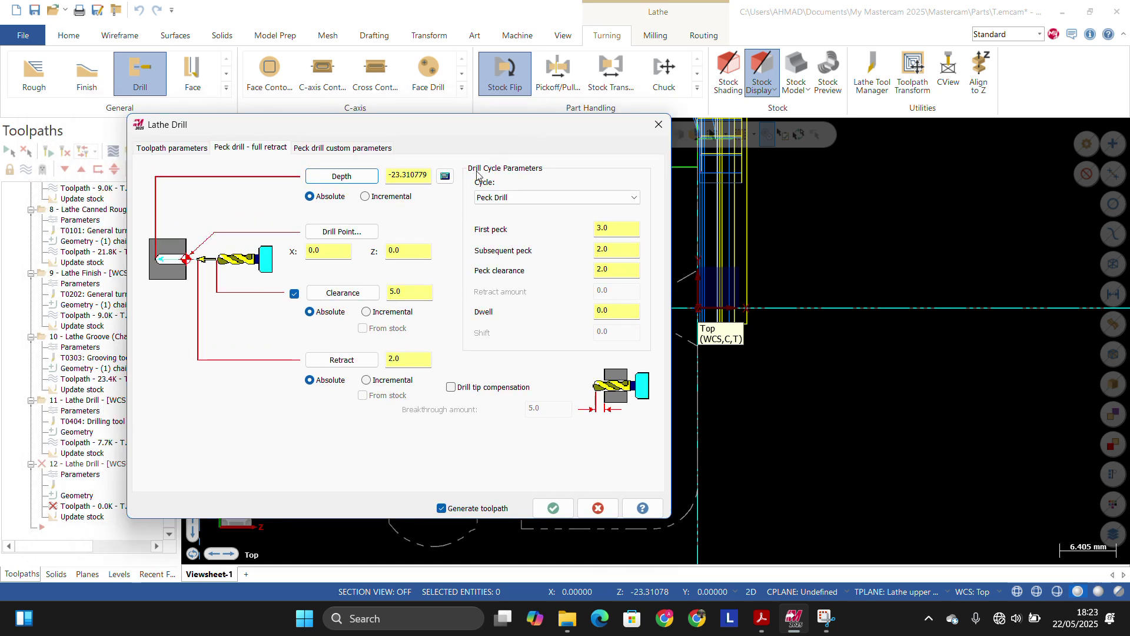
{"action": "left_click", "coordinate": [445, 177]}
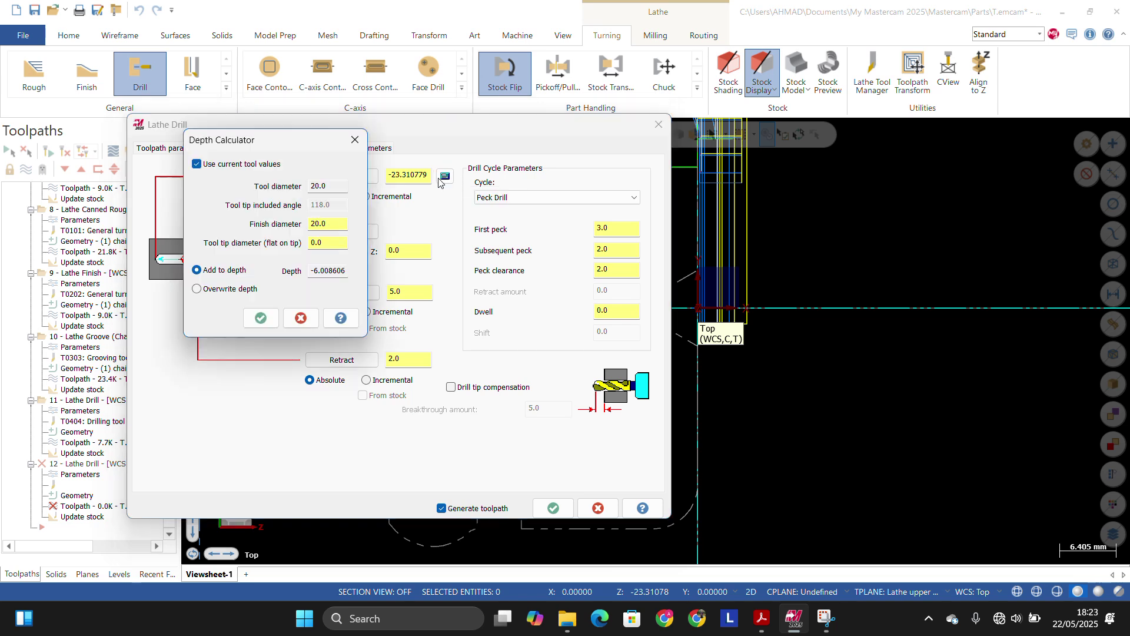
{"action": "left_click", "coordinate": [257, 315]}
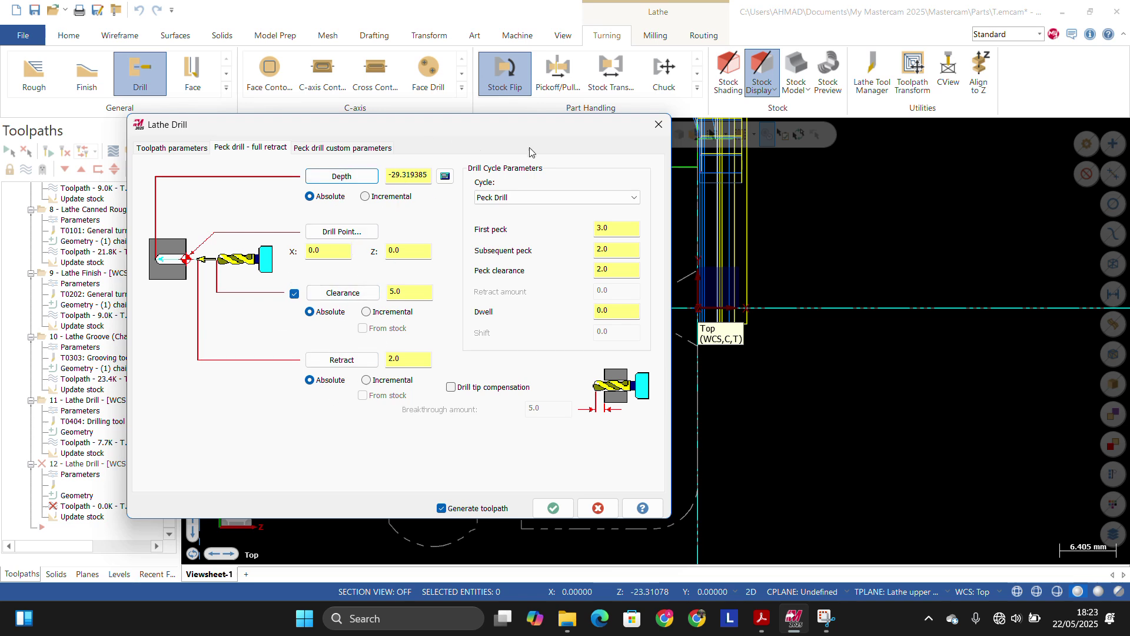
Step: Keep the Peck Drill cycle, set first peck 5, subsequent peck 4 and peck clearance 2, and generate the drilling toolpath
{"action": "left_click", "coordinate": [492, 197]}
{"action": "left_click", "coordinate": [492, 197]}
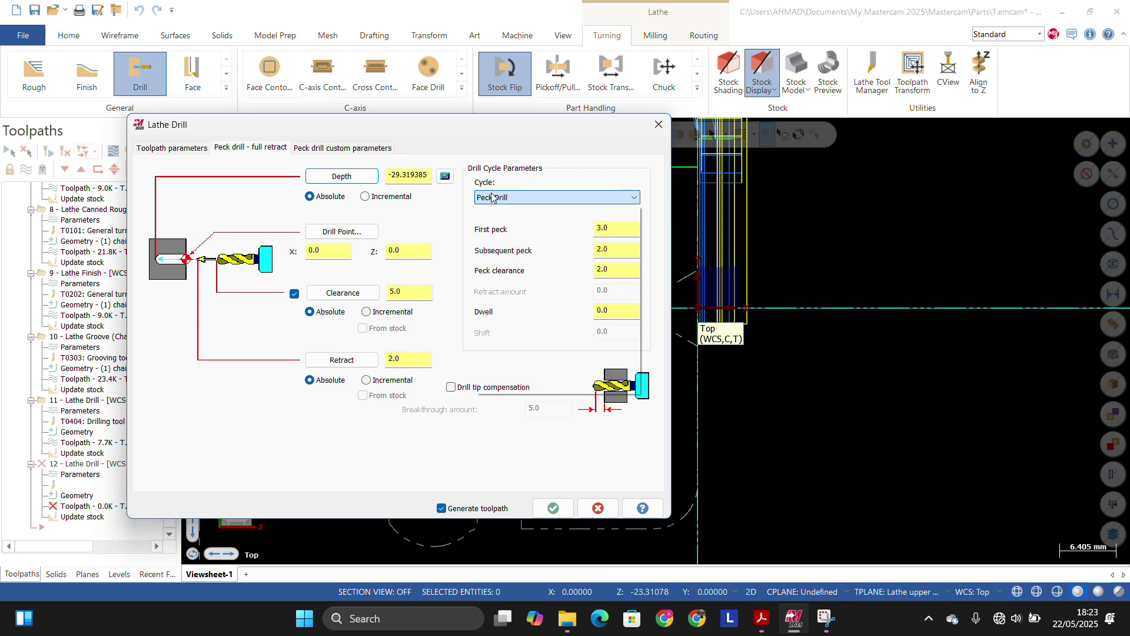
{"action": "key", "text": "Tab"}
{"action": "type", "text": "5"}
{"action": "key", "text": "Tab"}
{"action": "type", "text": "4"}
{"action": "key", "text": "Tab"}
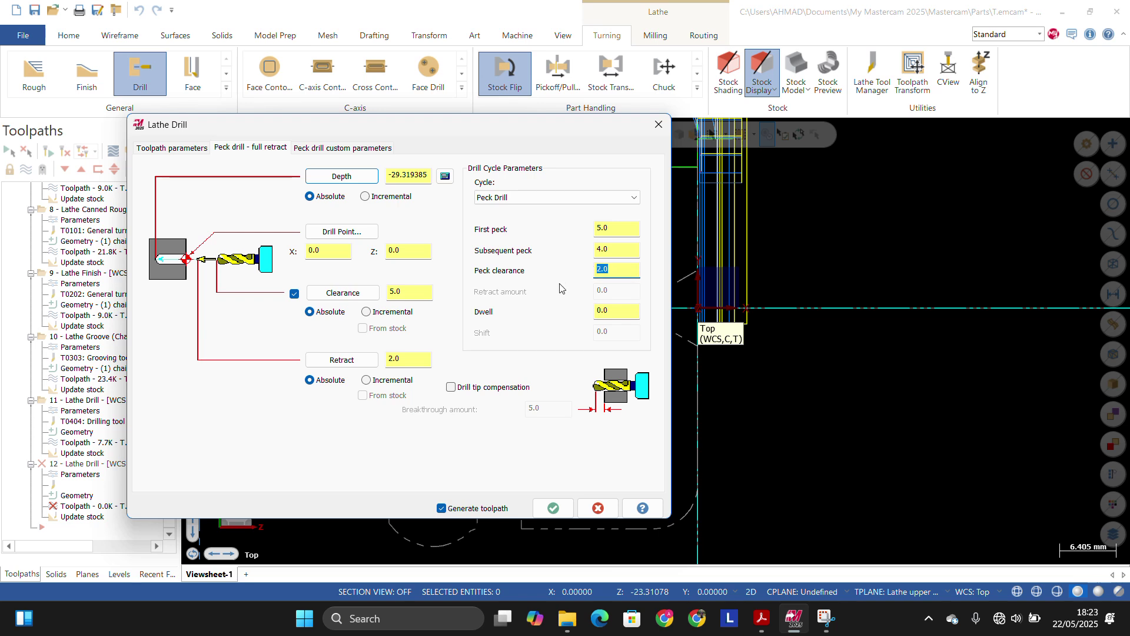
{"action": "type", "text": "2"}
{"action": "left_click", "coordinate": [338, 148]}
{"action": "left_click", "coordinate": [272, 152]}
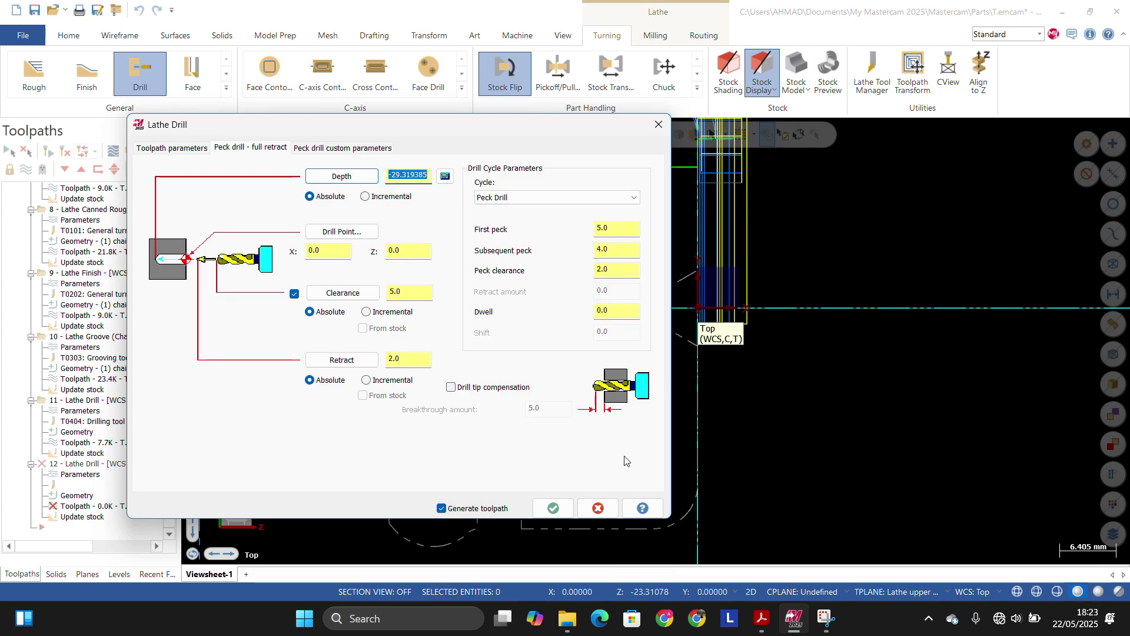
{"action": "left_click", "coordinate": [554, 509]}
Step: Start a Lathe Rough operation and chain the stepped bore profile from the front face's inner edge to the last step wall
{"action": "scroll", "coordinate": [521, 303], "scroll_direction": "down", "scroll_amount": 3}
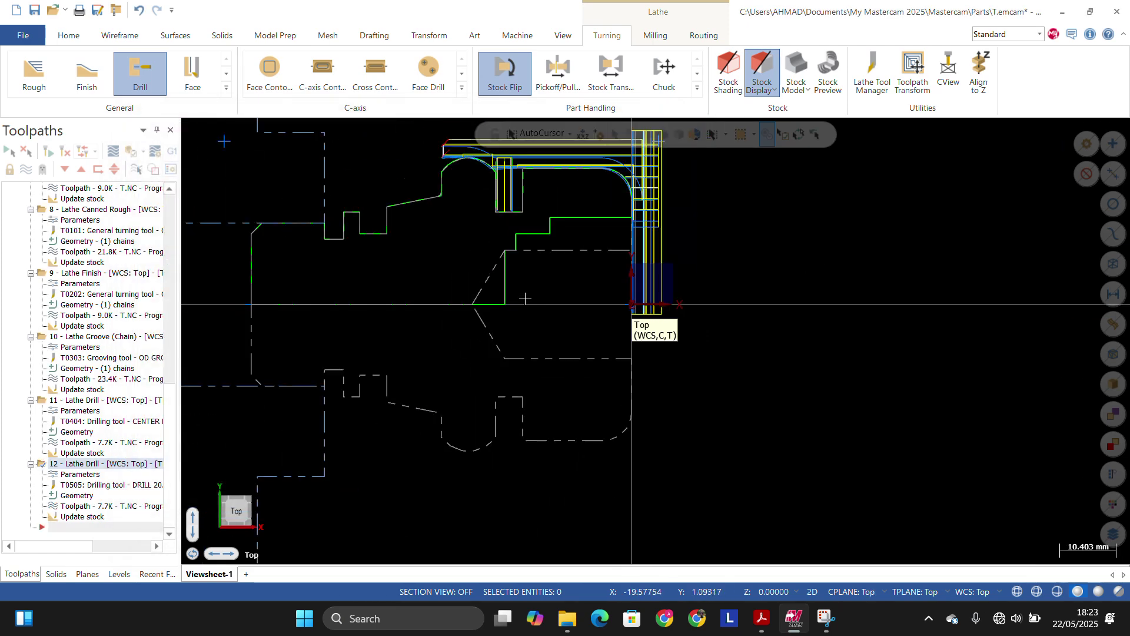
{"action": "scroll", "coordinate": [515, 305], "scroll_direction": "up", "scroll_amount": 1}
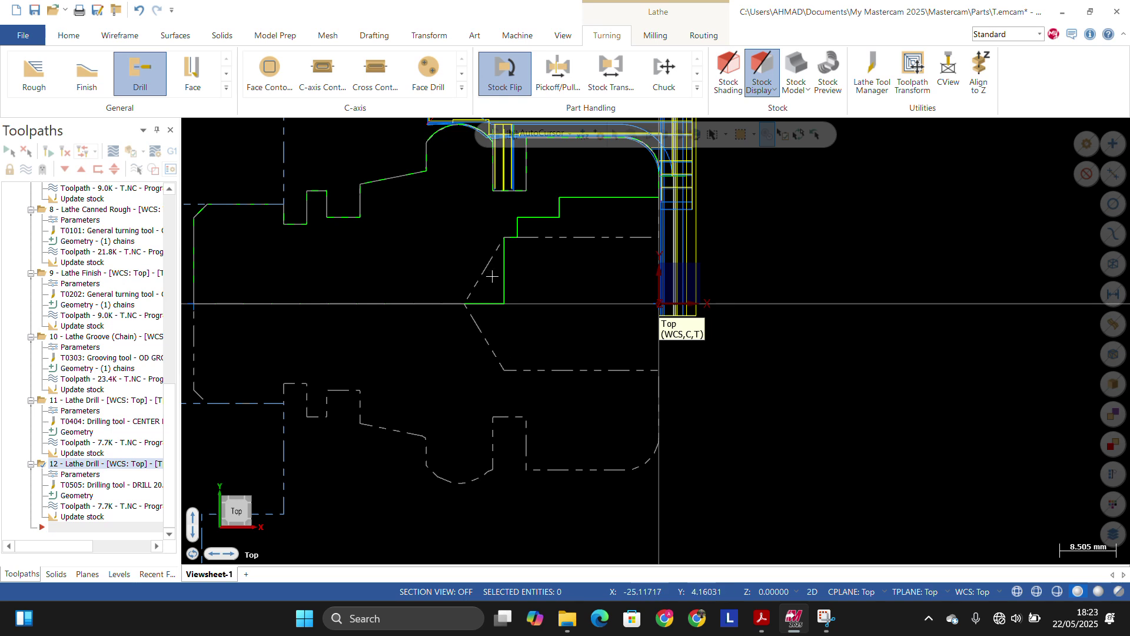
{"action": "scroll", "coordinate": [542, 291], "scroll_direction": "down", "scroll_amount": 2}
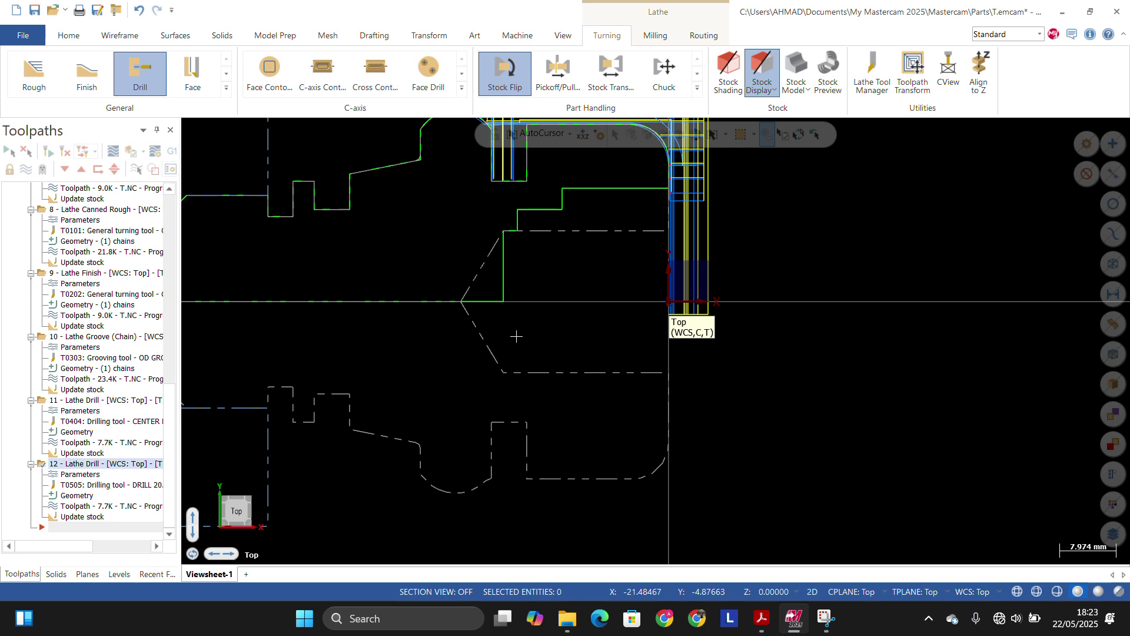
{"action": "scroll", "coordinate": [622, 172], "scroll_direction": "up", "scroll_amount": 1}
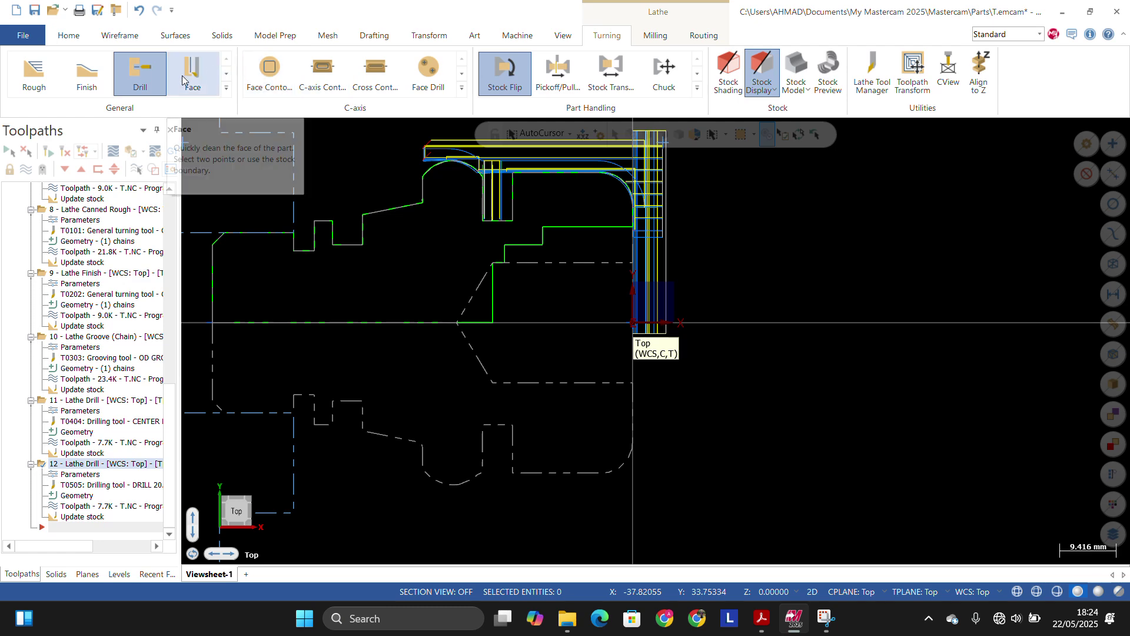
{"action": "left_click", "coordinate": [50, 81]}
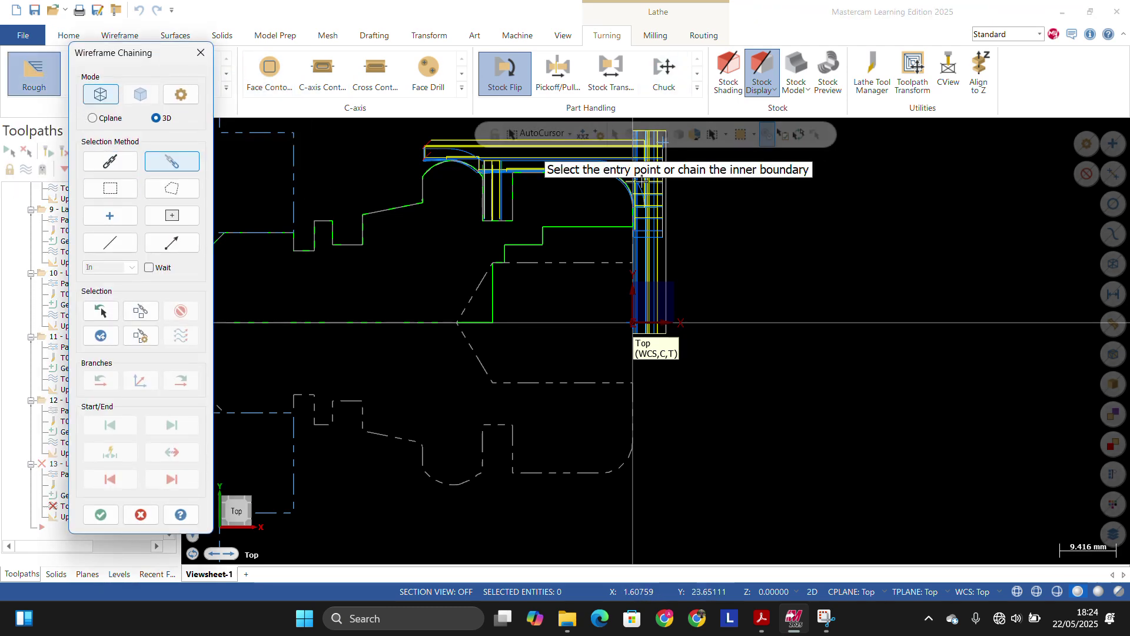
{"action": "left_click", "coordinate": [627, 227]}
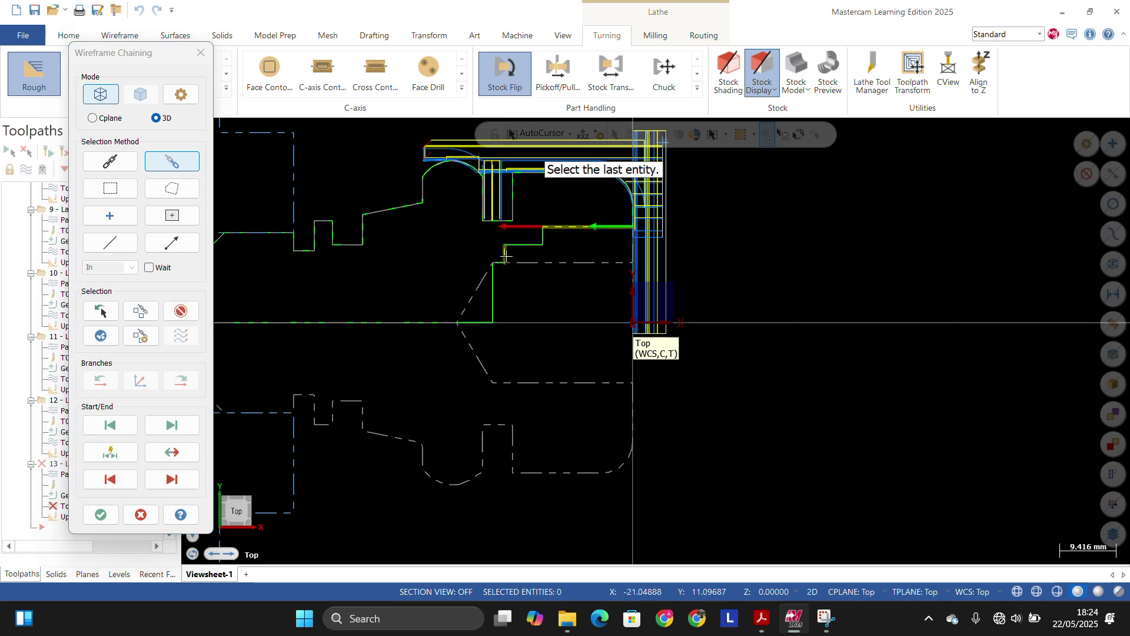
{"action": "left_click", "coordinate": [506, 254]}
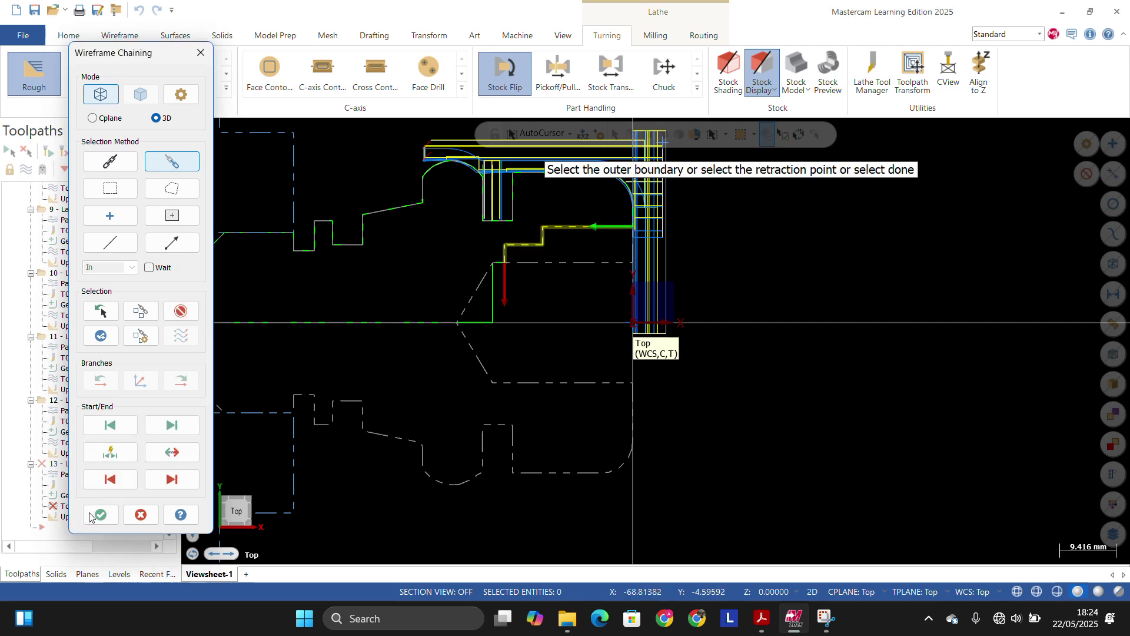
{"action": "left_click", "coordinate": [100, 514]}
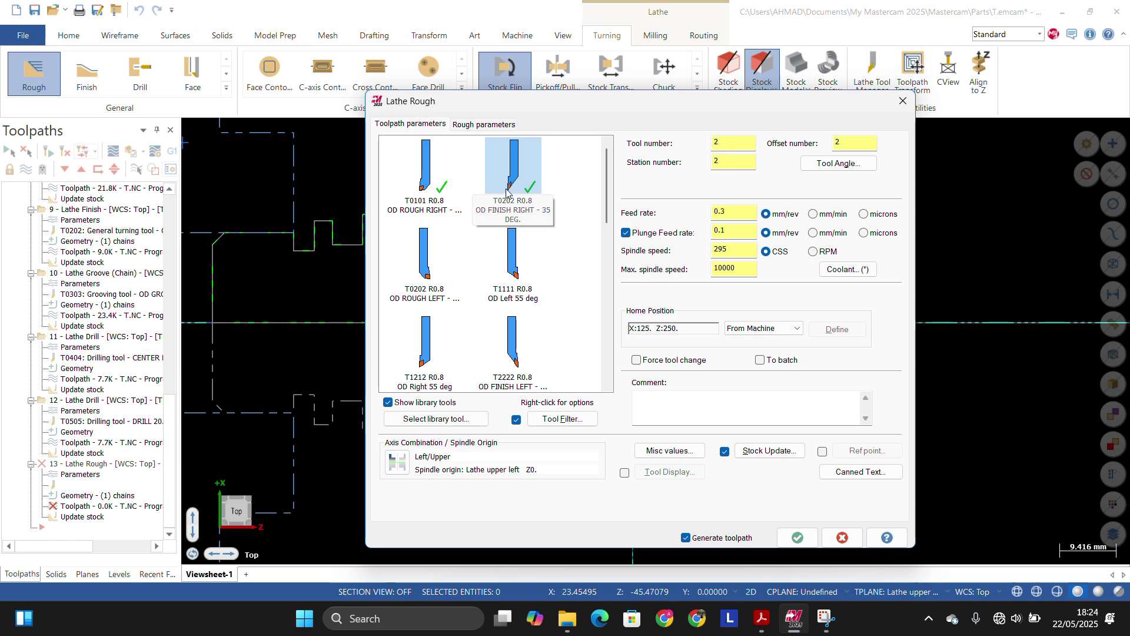
Step: Choose boring bar T7171 and define its insert as a D (55 deg. diamond) with IC Dia. / Length 07
{"action": "scroll", "coordinate": [511, 191], "scroll_direction": "down", "scroll_amount": 5}
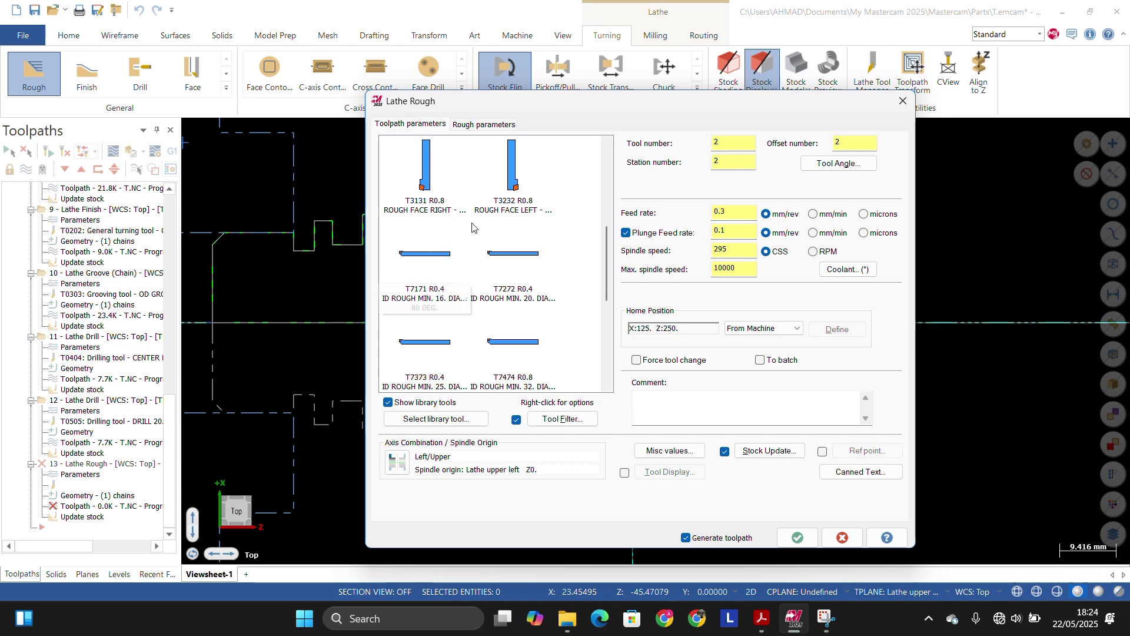
{"action": "double_click", "coordinate": [423, 258]}
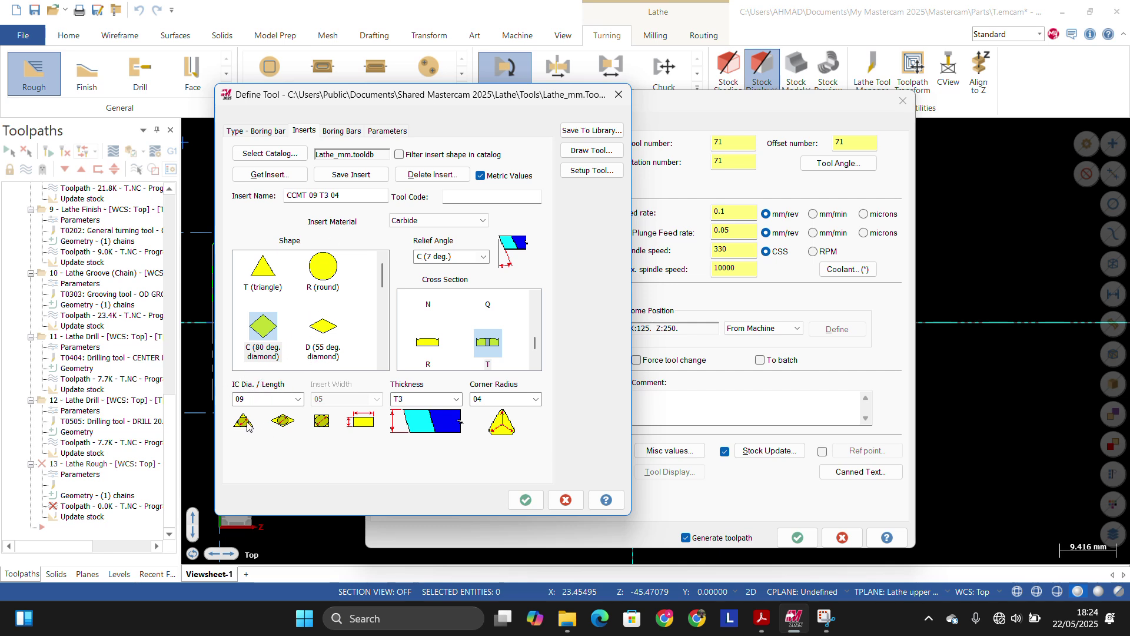
{"action": "left_click", "coordinate": [299, 399]}
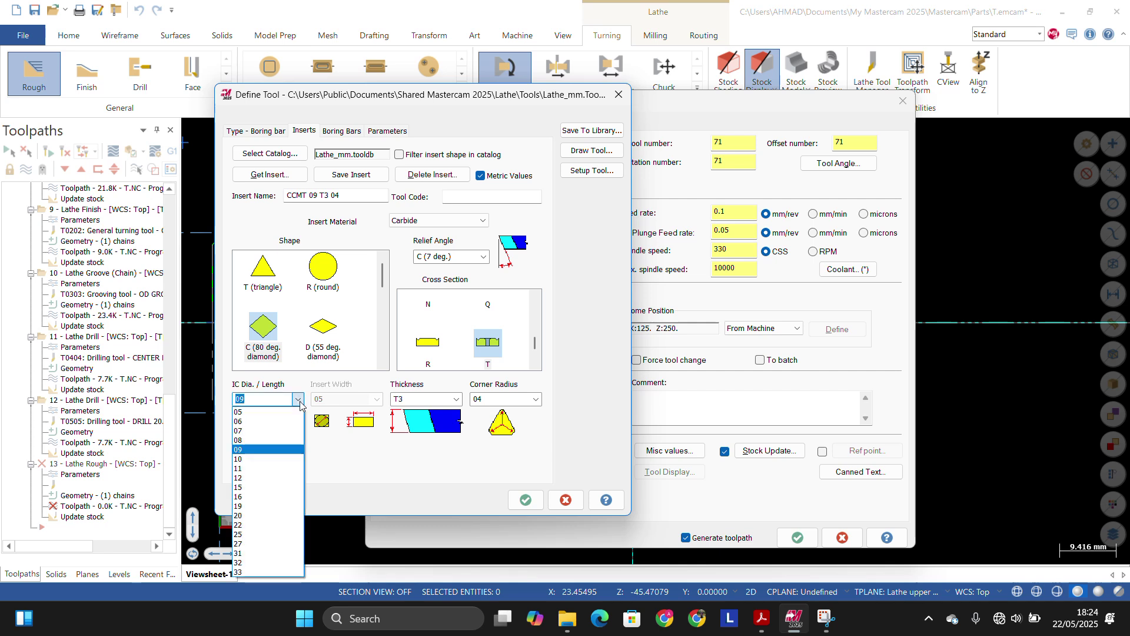
{"action": "left_click", "coordinate": [252, 431]}
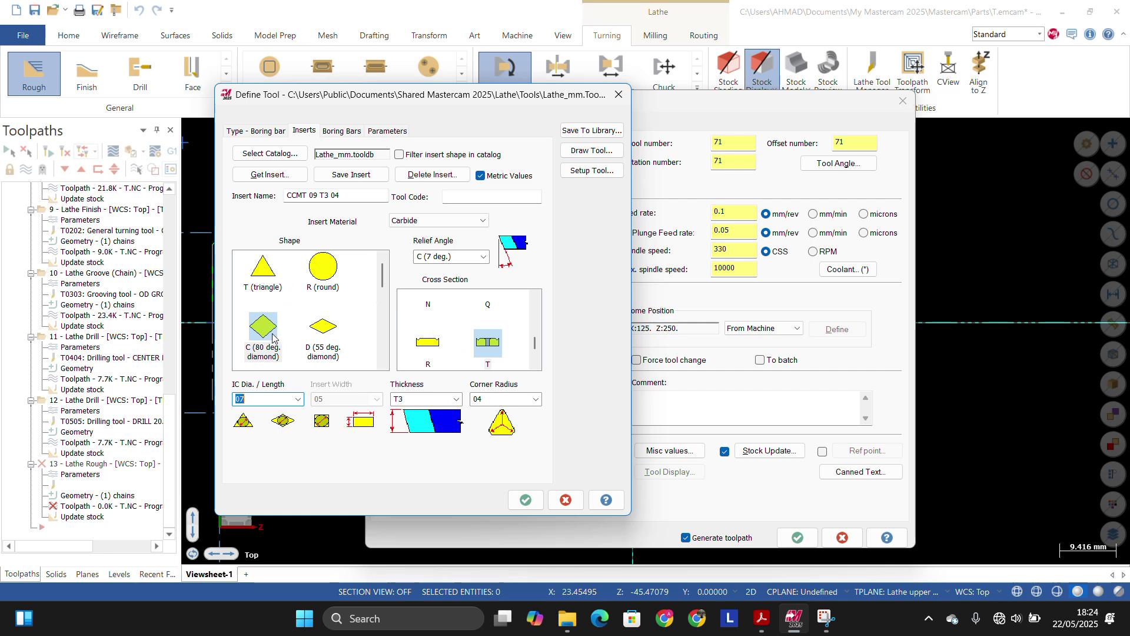
{"action": "left_click", "coordinate": [333, 326]}
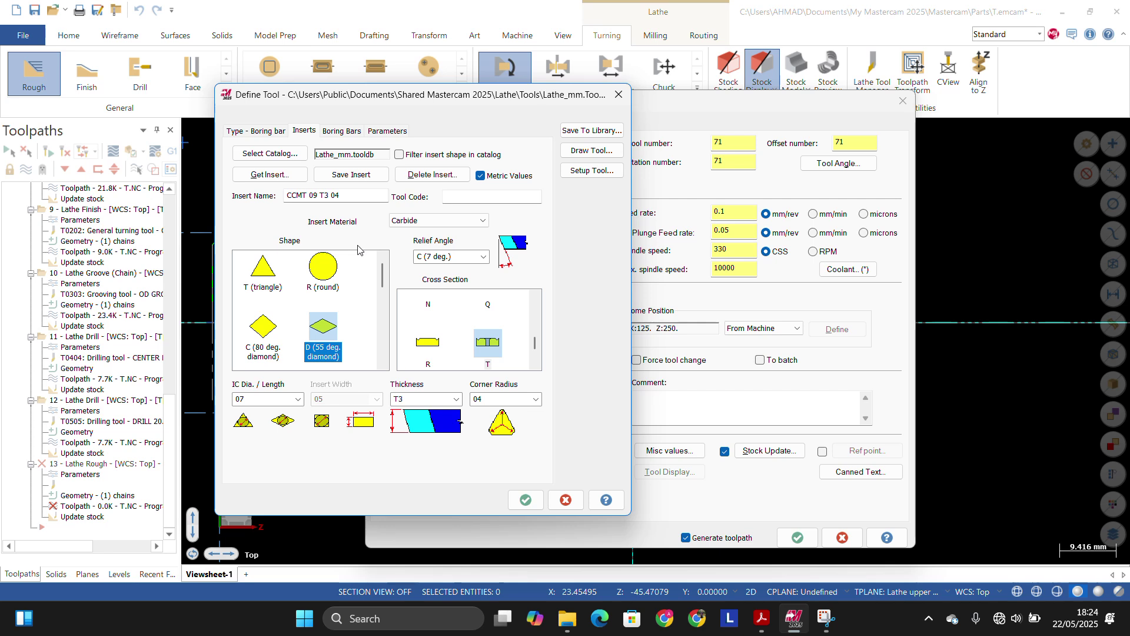
Step: Set the boring bar's holder dimensions to A 14 and C 9, and generate the bore roughing toolpath with unchanged rough parameters
{"action": "left_click", "coordinate": [350, 133]}
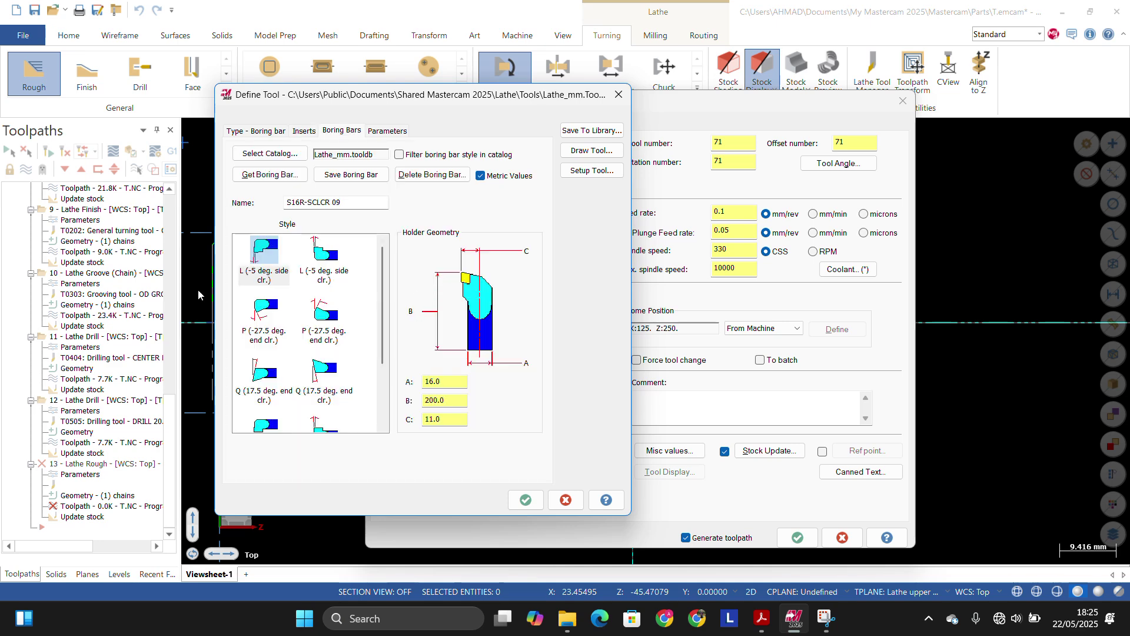
{"action": "scroll", "coordinate": [272, 264], "scroll_direction": "down", "scroll_amount": 3}
{"action": "scroll", "coordinate": [276, 277], "scroll_direction": "up", "scroll_amount": 3}
{"action": "double_click", "coordinate": [453, 404]}
{"action": "left_click", "coordinate": [445, 424]}
{"action": "double_click", "coordinate": [455, 381]}
{"action": "type", "text": "14"}
{"action": "double_click", "coordinate": [450, 419]}
{"action": "type", "text": "9"}
{"action": "left_click", "coordinate": [526, 500]}
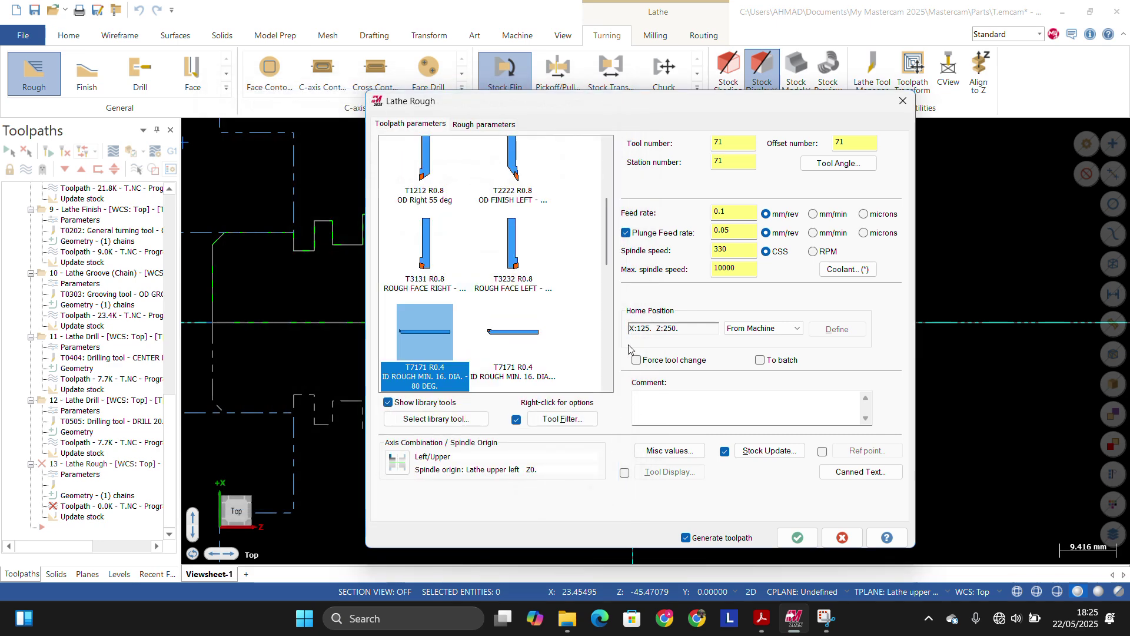
{"action": "left_click", "coordinate": [485, 124]}
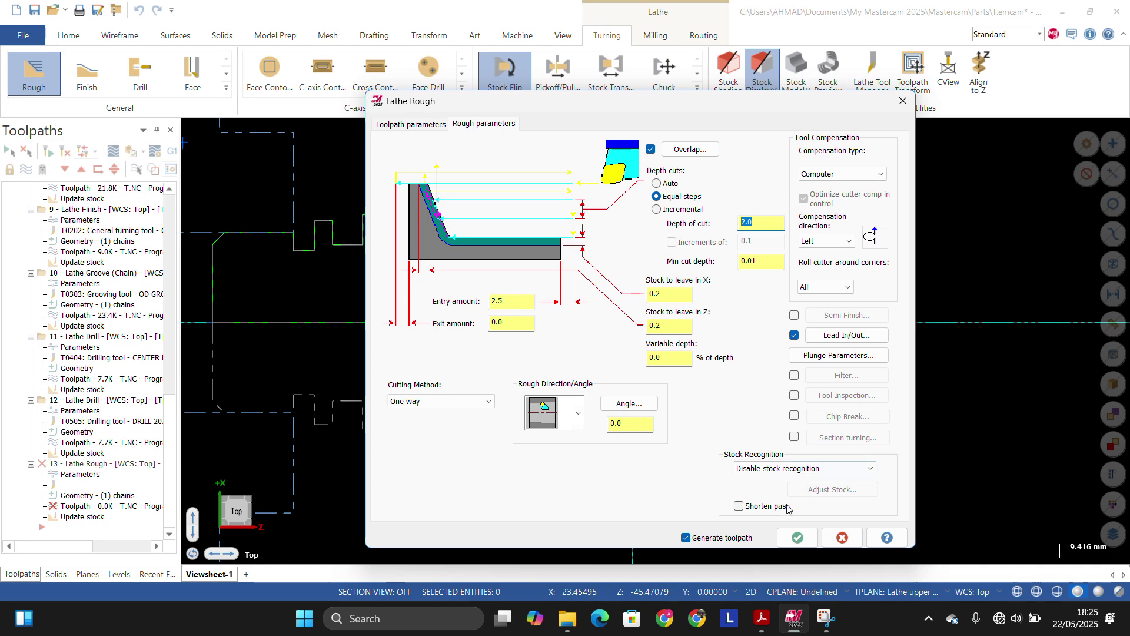
{"action": "left_click", "coordinate": [793, 538]}
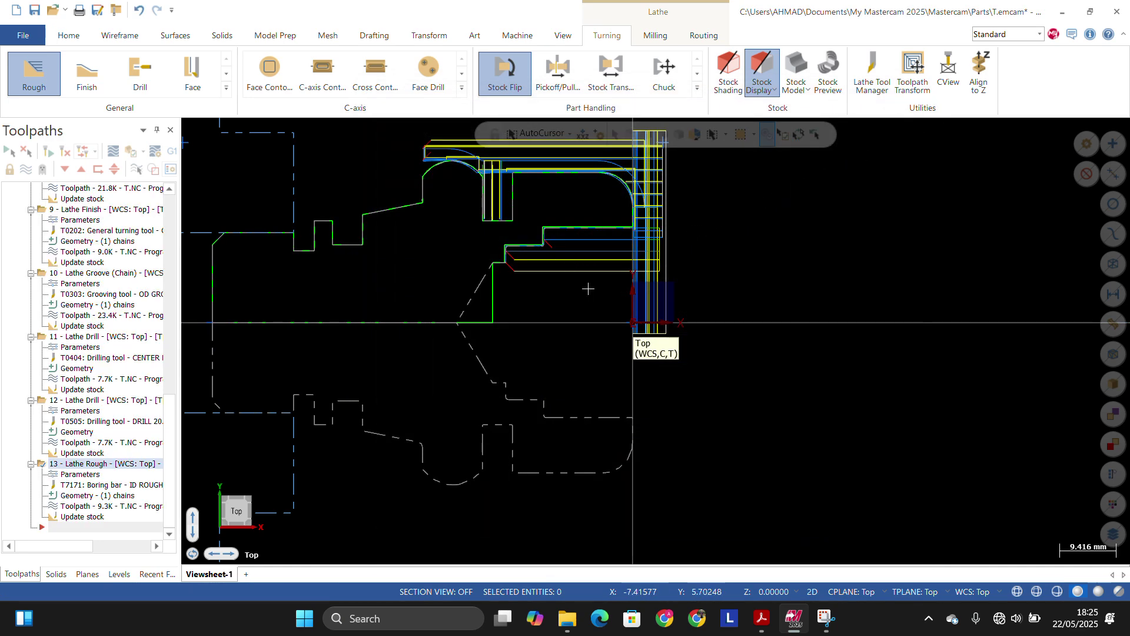
Step: Review the bore roughing operation's depth of cut, stock allowance, entry amount and rough direction, keeping the internal direction, and accept them
{"action": "left_click", "coordinate": [93, 478]}
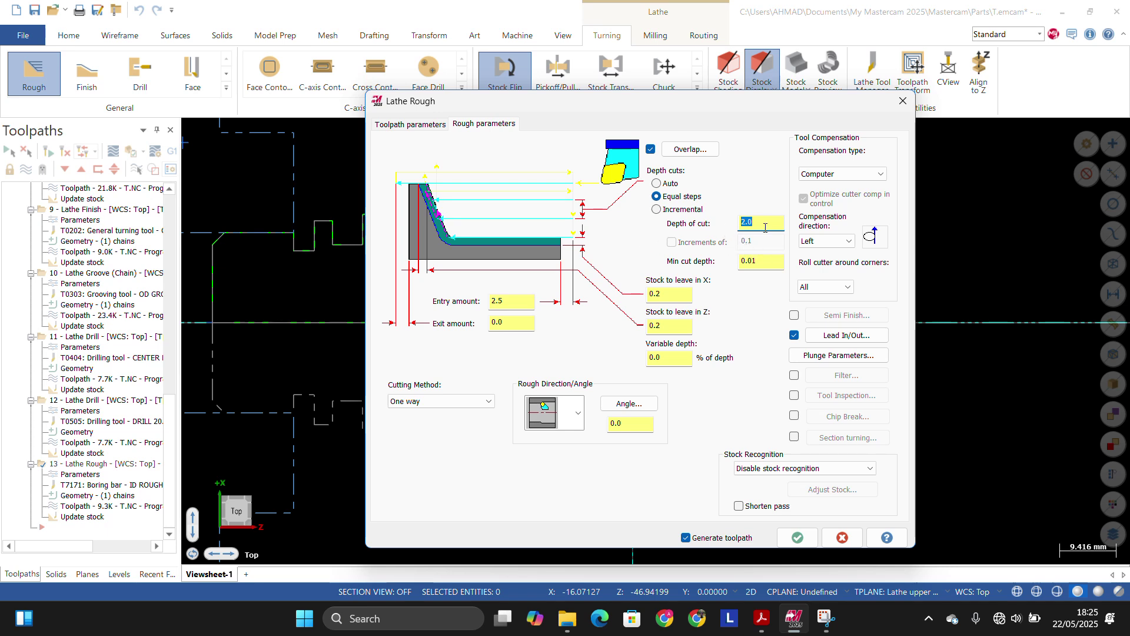
{"action": "left_click", "coordinate": [683, 291]}
{"action": "left_click", "coordinate": [496, 301]}
{"action": "left_click", "coordinate": [578, 414]}
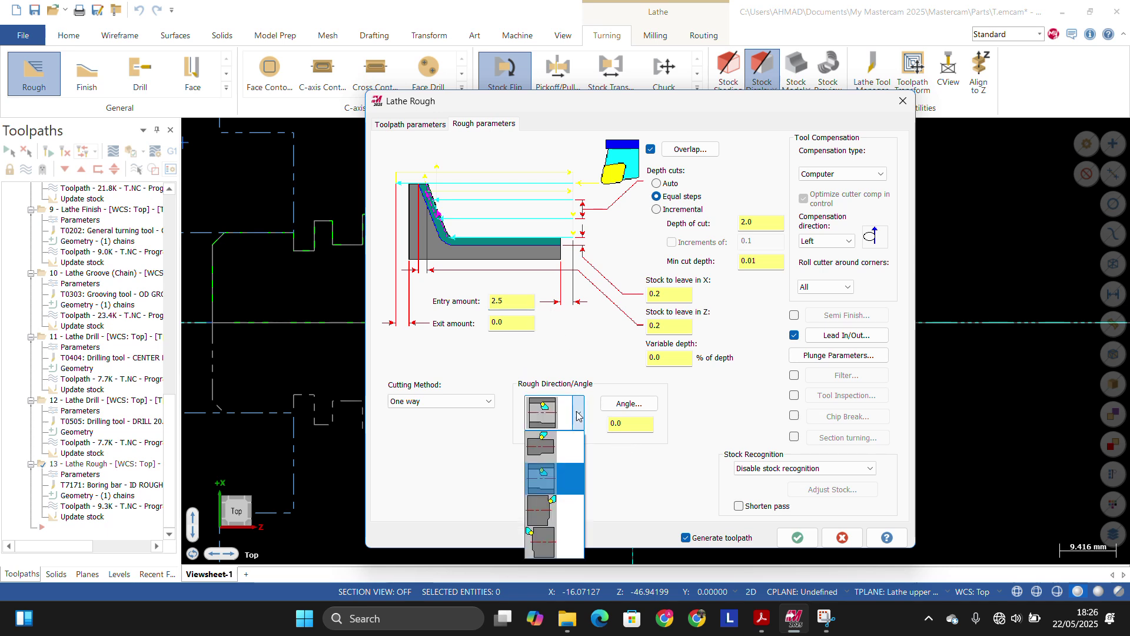
{"action": "left_click", "coordinate": [554, 476]}
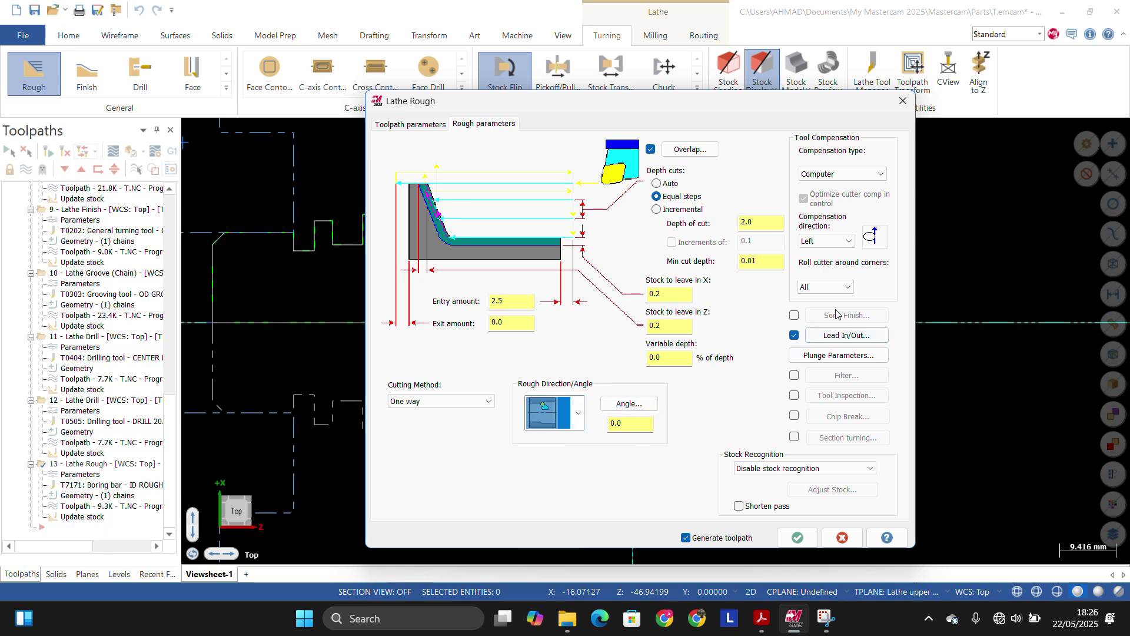
{"action": "left_click", "coordinate": [798, 539]}
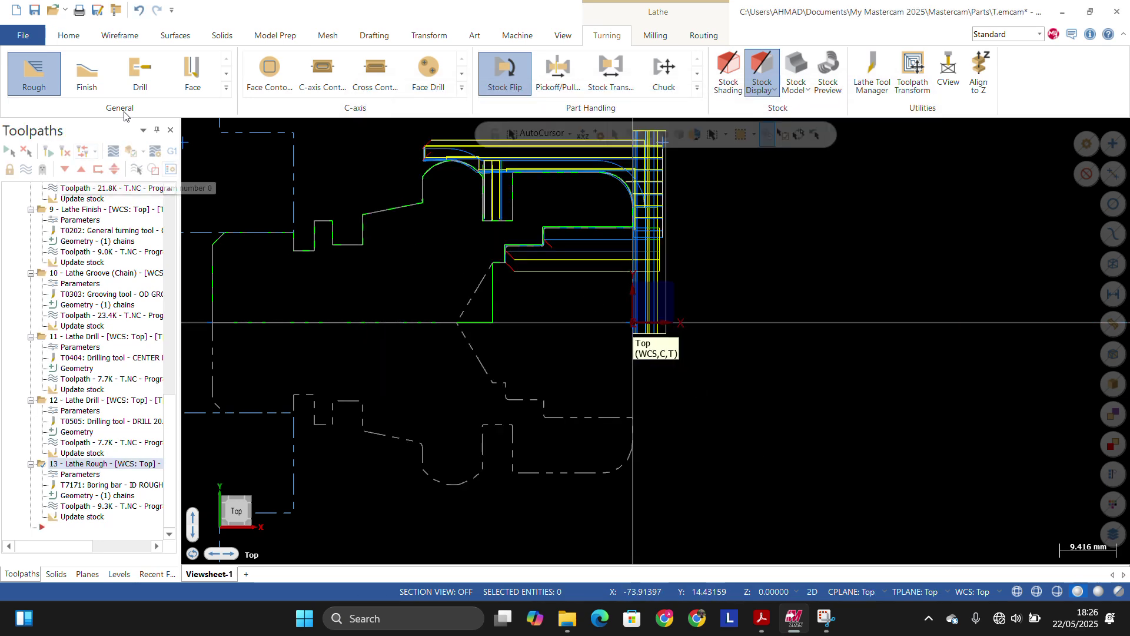
Step: Start a Lathe Finish operation and partially chain the stepped bore profile from the front face's inner edge to the last step wall
{"action": "left_click", "coordinate": [88, 73]}
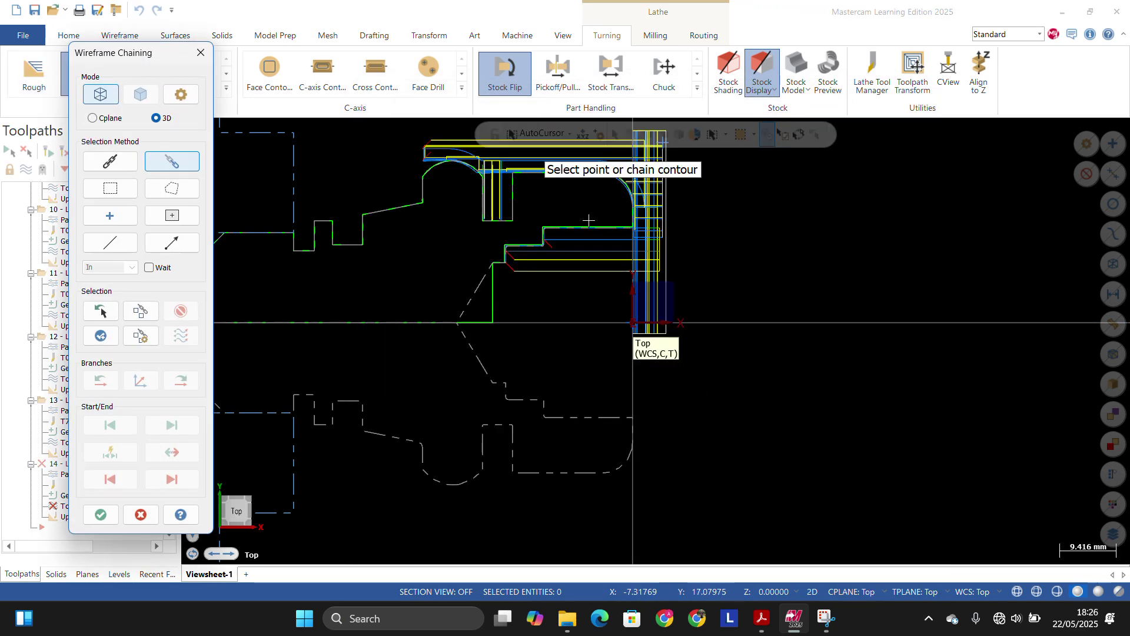
{"action": "left_click", "coordinate": [589, 224]}
{"action": "left_click", "coordinate": [505, 254]}
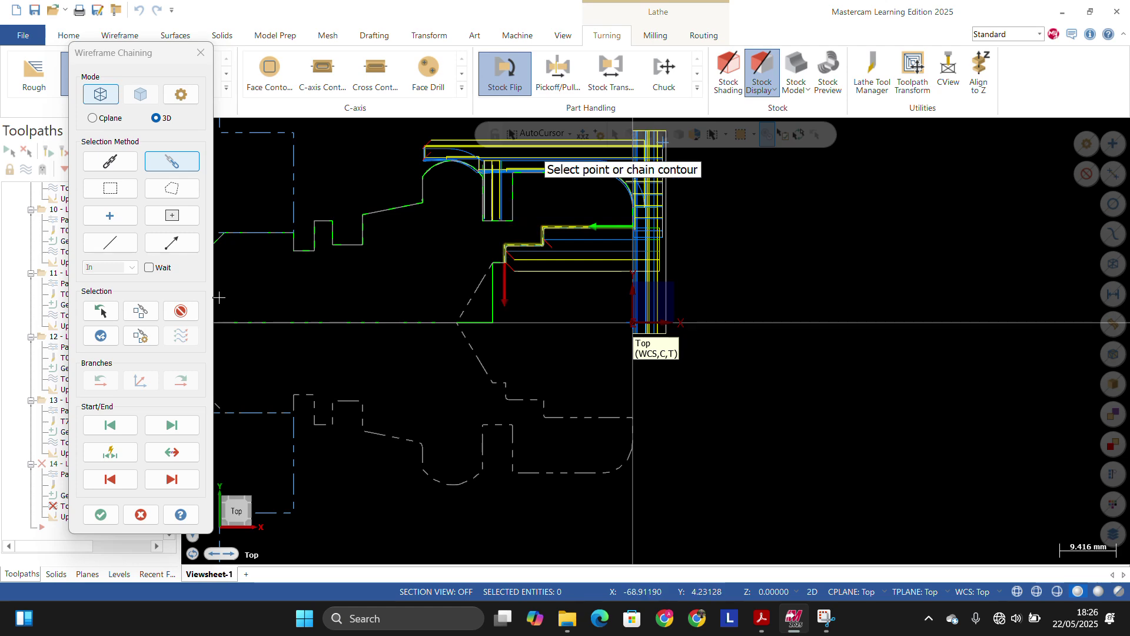
{"action": "left_click", "coordinate": [101, 514]}
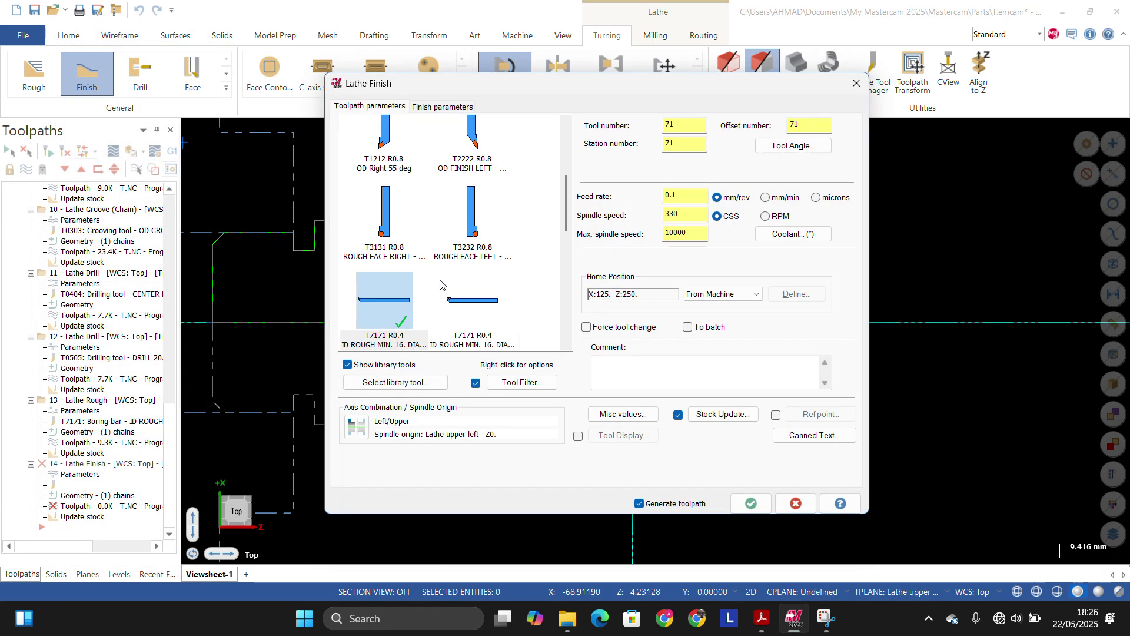
Step: Choose boring bar T7171, set the finish stepover to 1 with 4 finish passes, and generate the bore finishing toolpath
{"action": "left_click", "coordinate": [395, 311]}
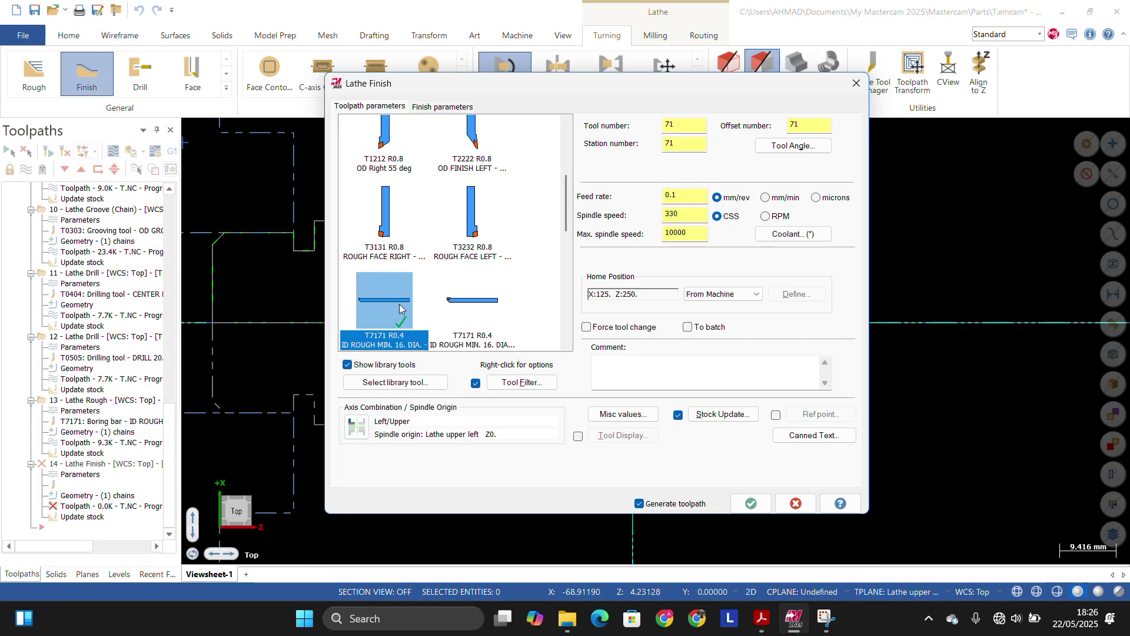
{"action": "left_click", "coordinate": [444, 107]}
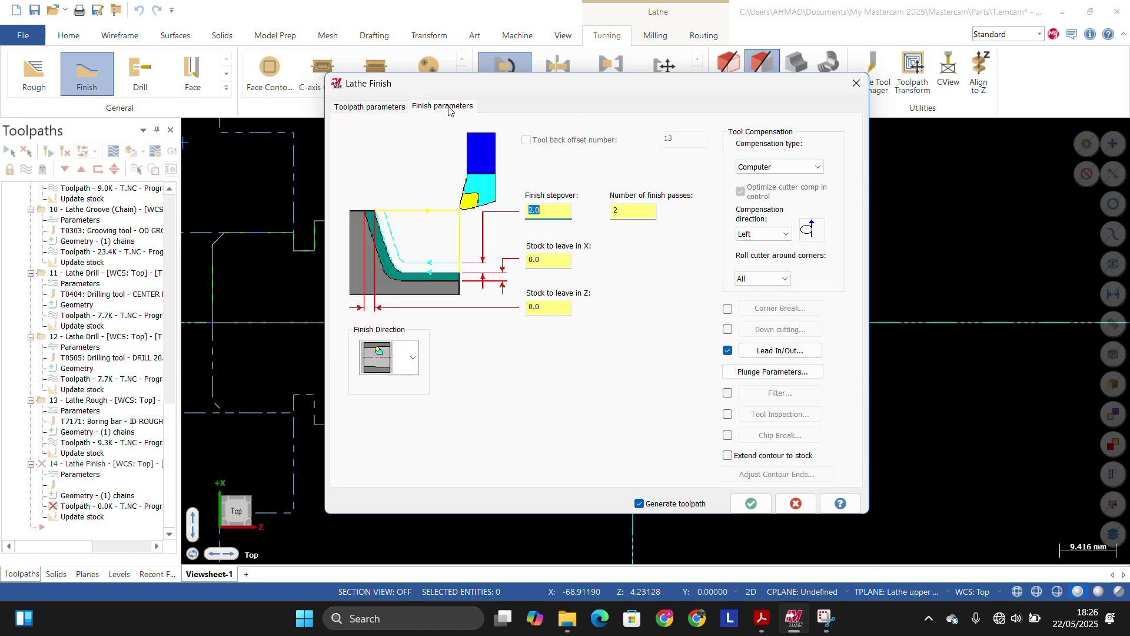
{"action": "key", "text": "Tab"}
{"action": "key", "text": "Tab"}
{"action": "double_click", "coordinate": [557, 211]}
{"action": "type", "text": "1"}
{"action": "double_click", "coordinate": [623, 212]}
{"action": "type", "text": "4"}
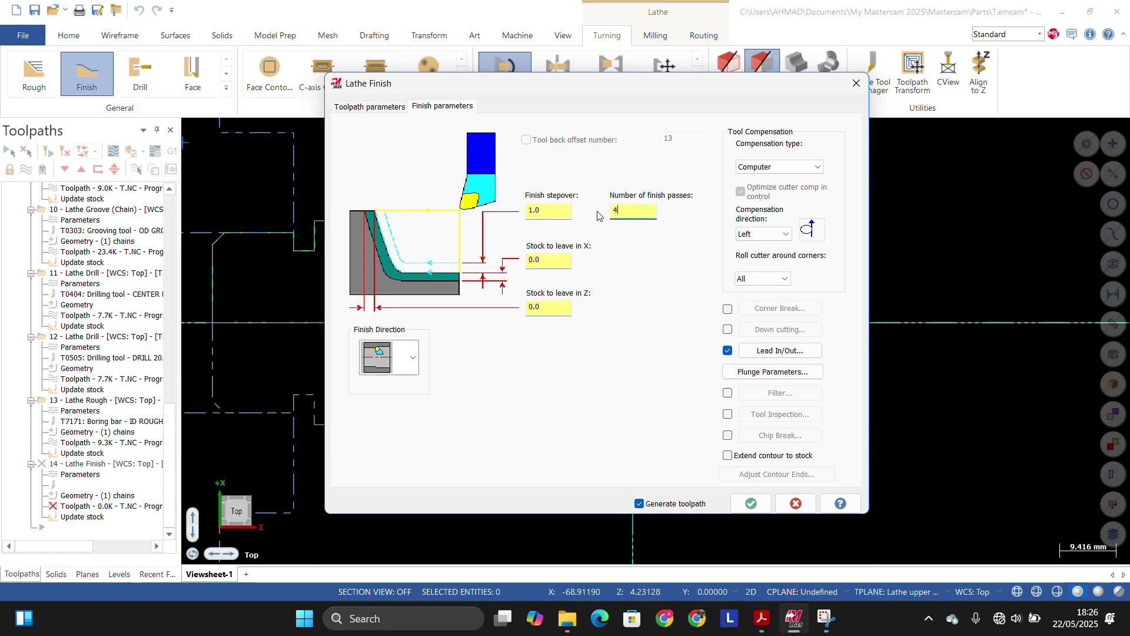
{"action": "left_click", "coordinate": [756, 501]}
Step: Inspect the bore finishing passes and play their Verify simulation looking into the bore, then close the simulator
{"action": "scroll", "coordinate": [514, 241], "scroll_direction": "up", "scroll_amount": 4}
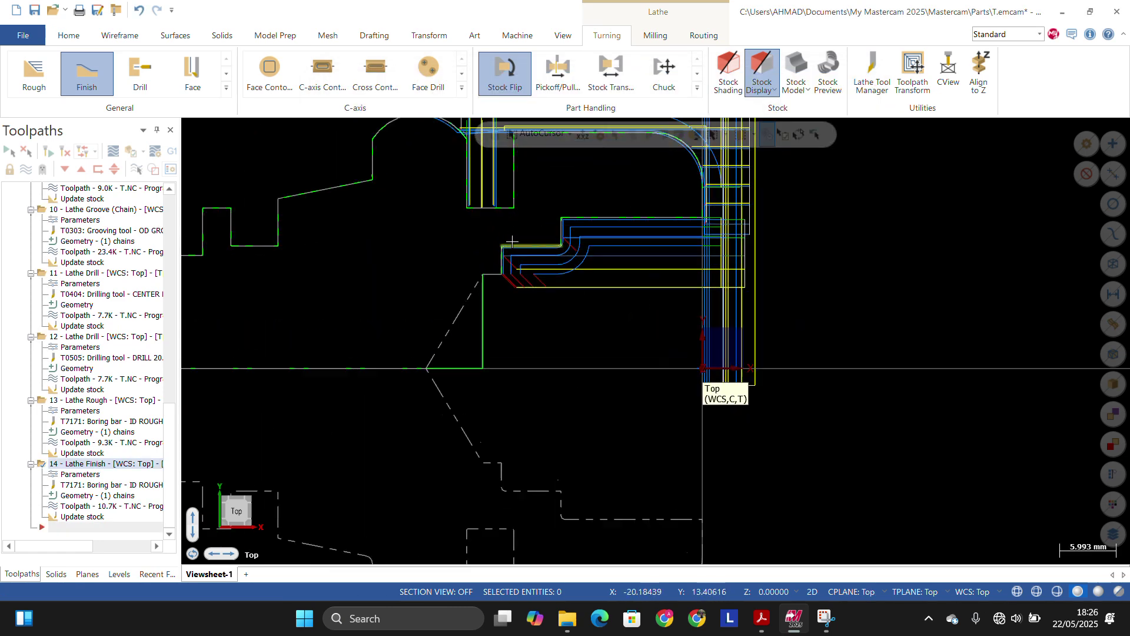
{"action": "scroll", "coordinate": [514, 241], "scroll_direction": "up", "scroll_amount": 2}
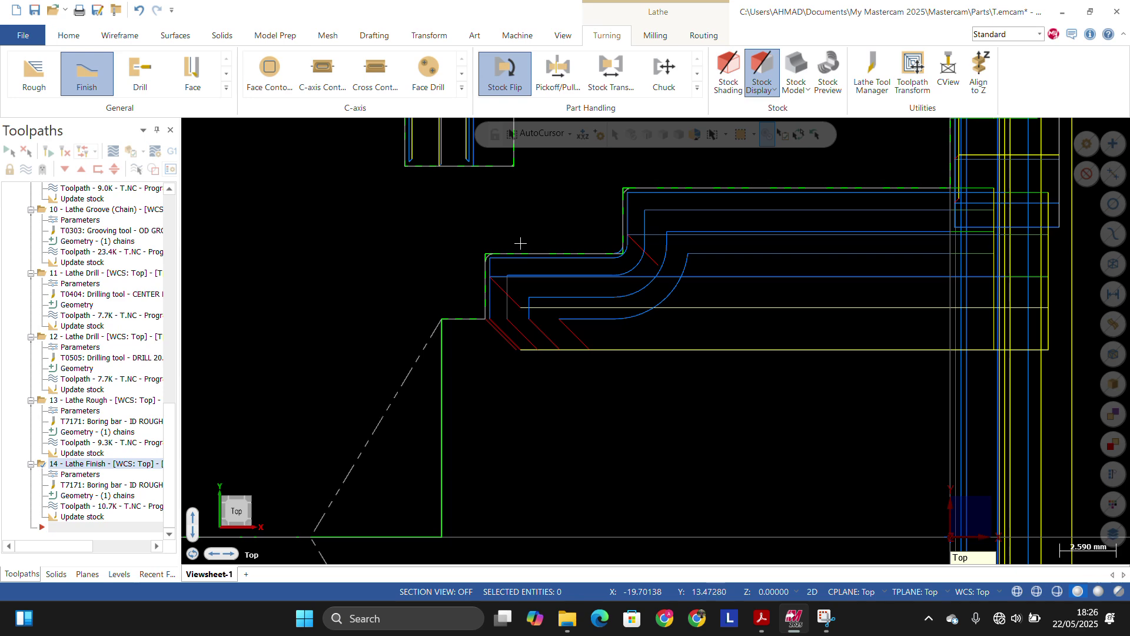
{"action": "scroll", "coordinate": [520, 243], "scroll_direction": "down", "scroll_amount": 1}
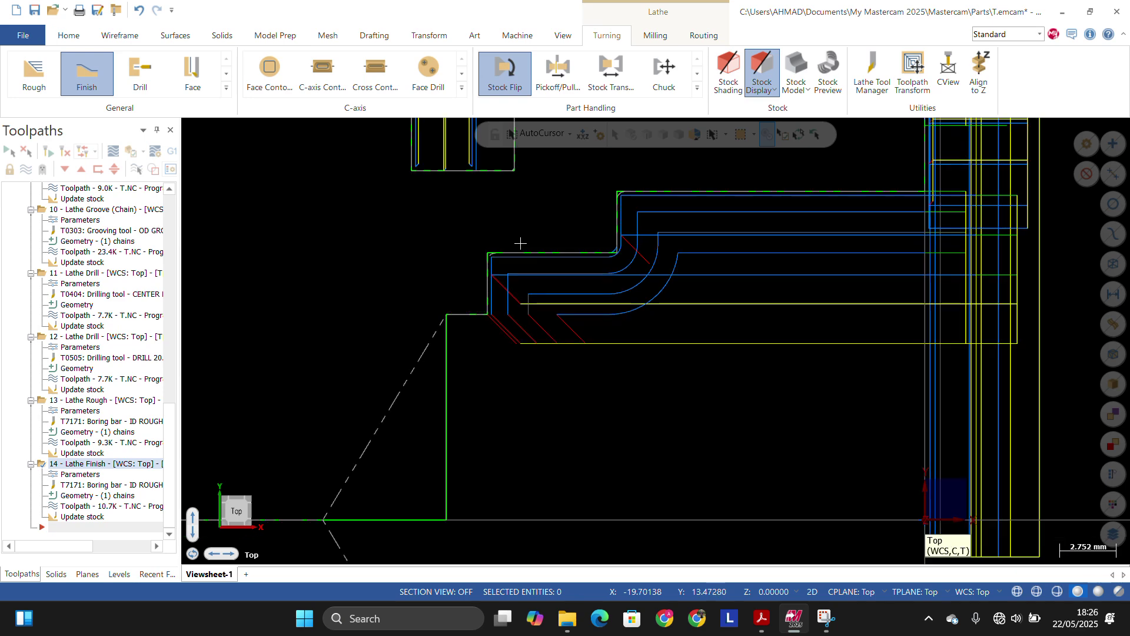
{"action": "scroll", "coordinate": [520, 243], "scroll_direction": "down", "scroll_amount": 7}
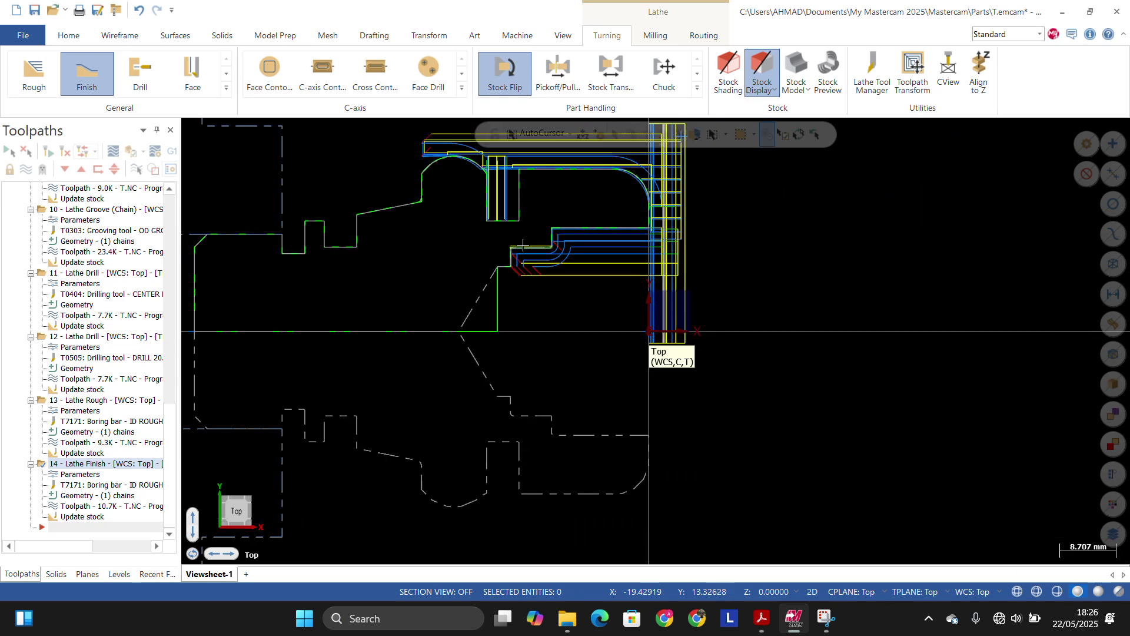
{"action": "left_click", "coordinate": [130, 151]}
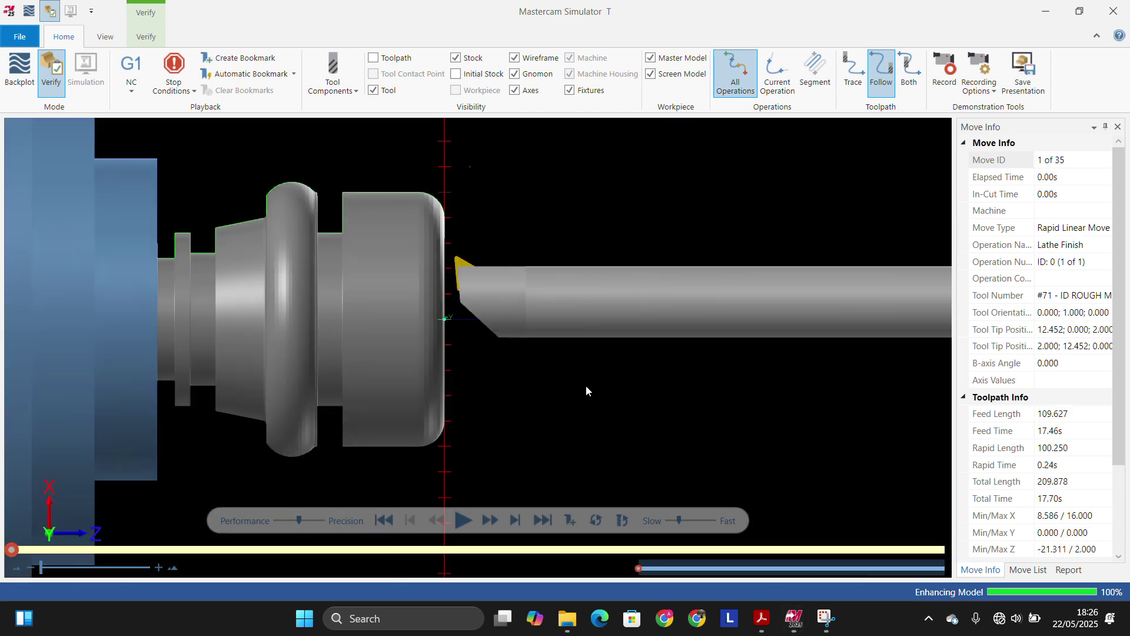
{"action": "scroll", "coordinate": [585, 385], "scroll_direction": "up", "scroll_amount": 3}
{"action": "middle_click_drag", "start_coordinate": [586, 385], "coordinate": [522, 365]}
{"action": "left_click", "coordinate": [462, 516]}
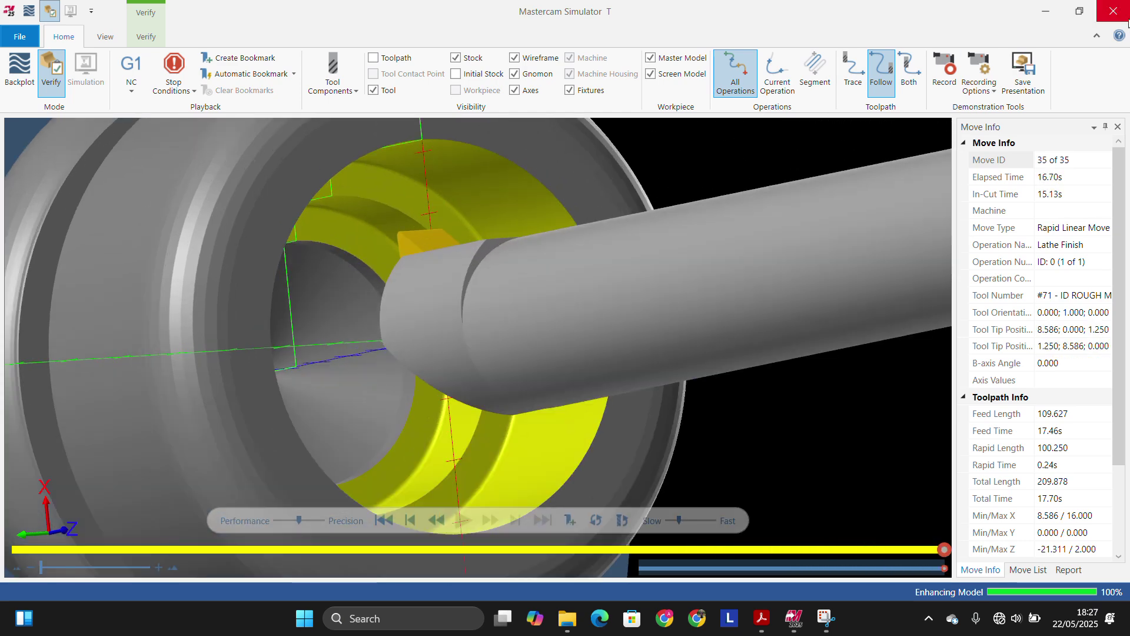
{"action": "left_click", "coordinate": [1114, 10]}
Step: Restore the Top view and check the threaded end's dimensions in the part drawing 2.pdf
{"action": "scroll", "coordinate": [656, 300], "scroll_direction": "down", "scroll_amount": 4}
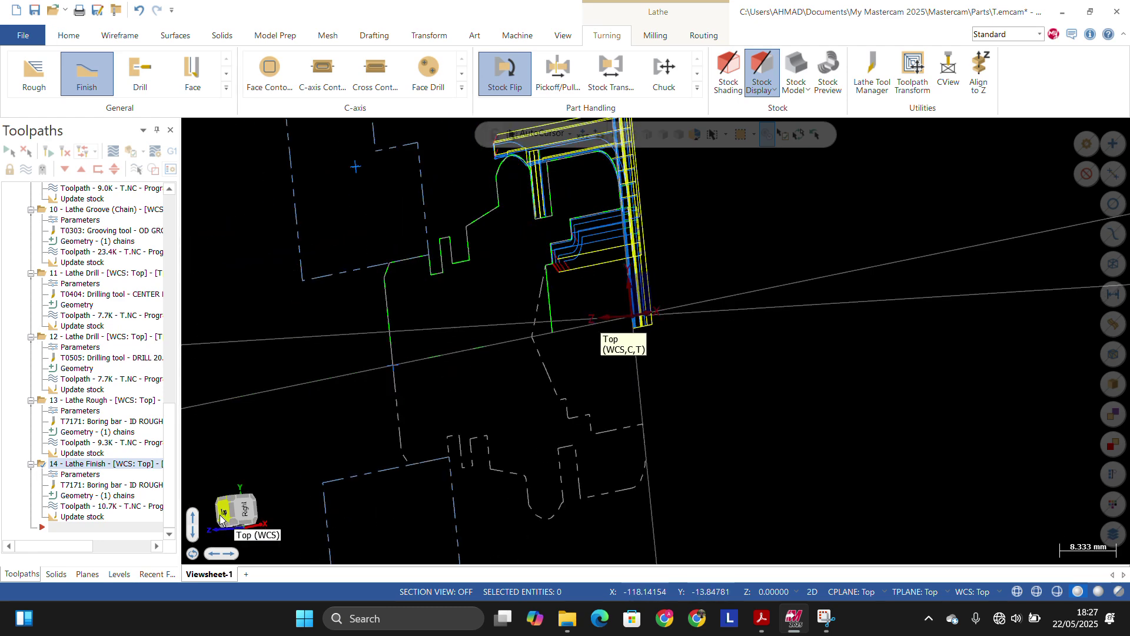
{"action": "left_click", "coordinate": [221, 516]}
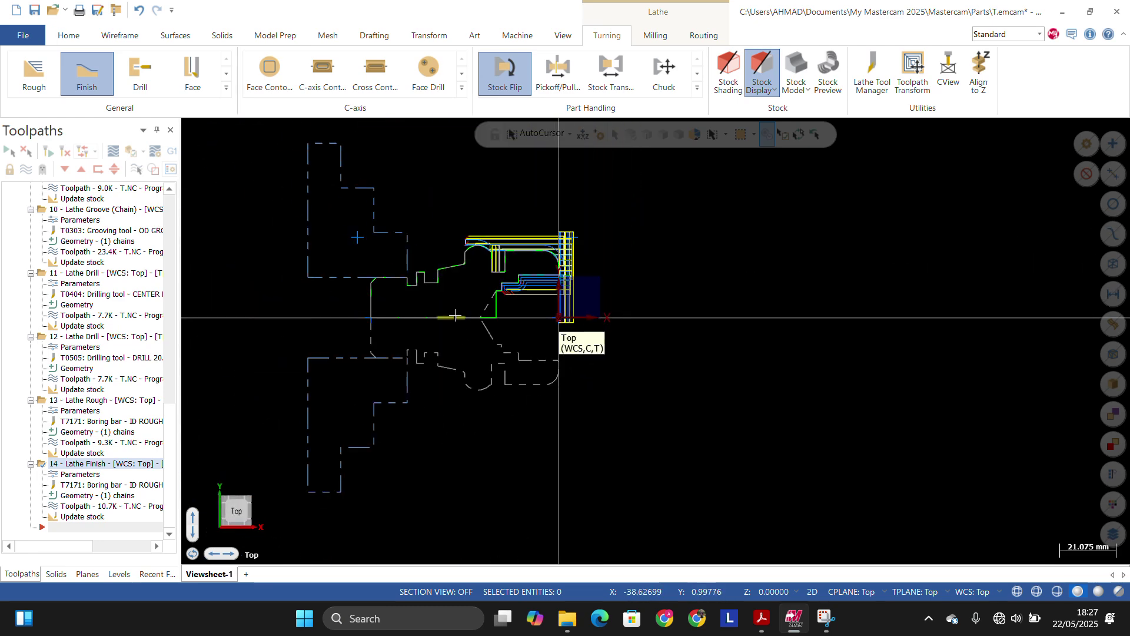
{"action": "scroll", "coordinate": [456, 319], "scroll_direction": "up", "scroll_amount": 1}
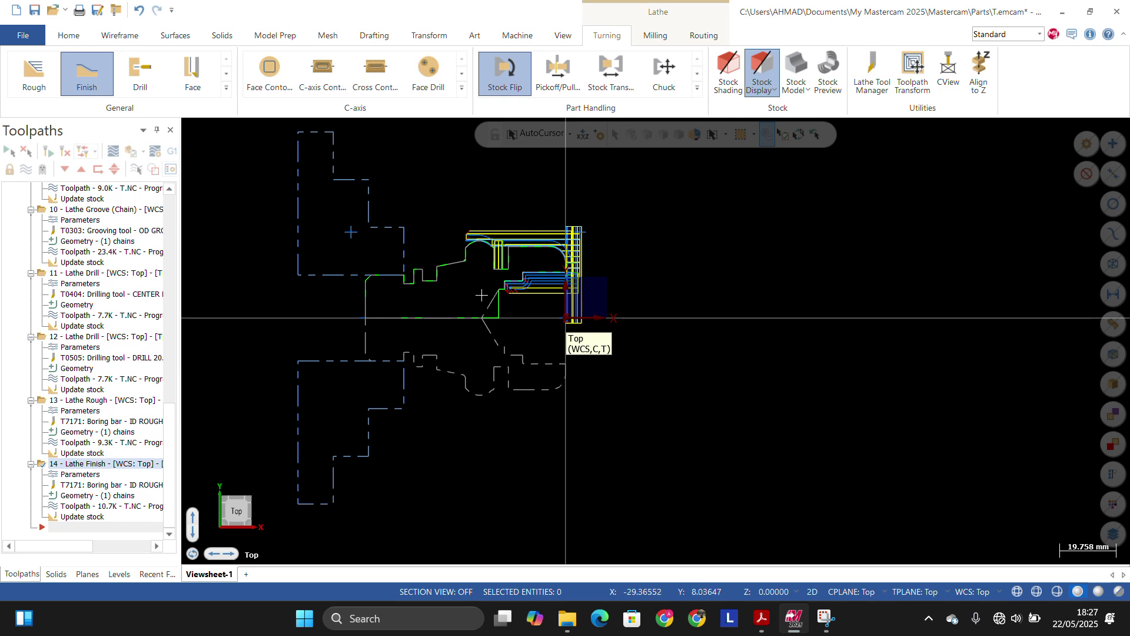
{"action": "scroll", "coordinate": [482, 295], "scroll_direction": "up", "scroll_amount": 3}
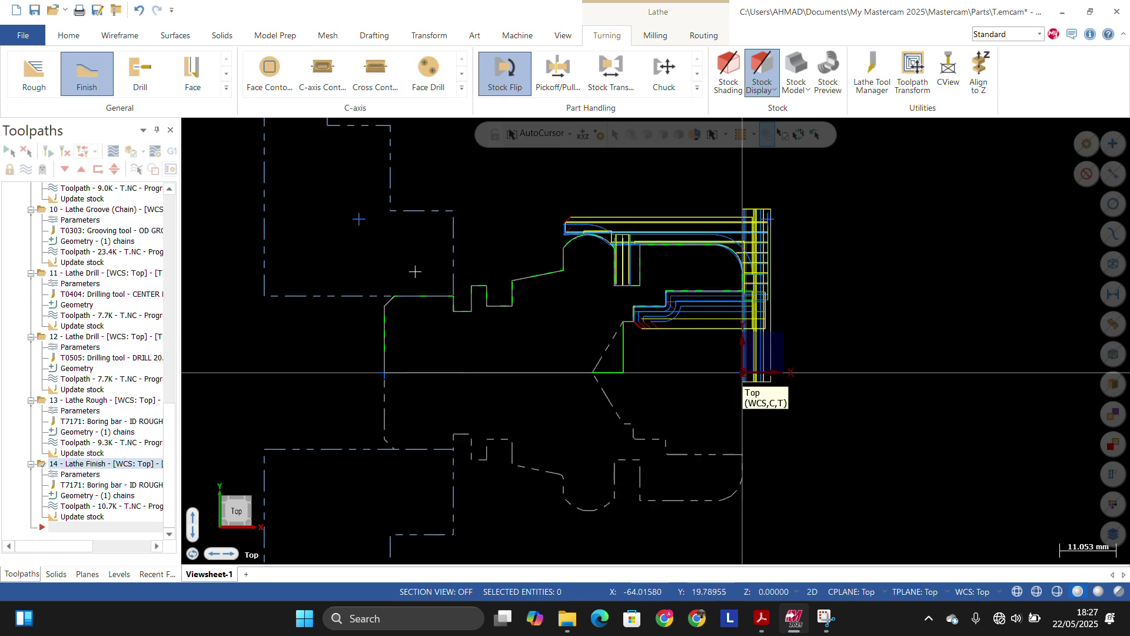
{"action": "scroll", "coordinate": [425, 276], "scroll_direction": "up", "scroll_amount": 2}
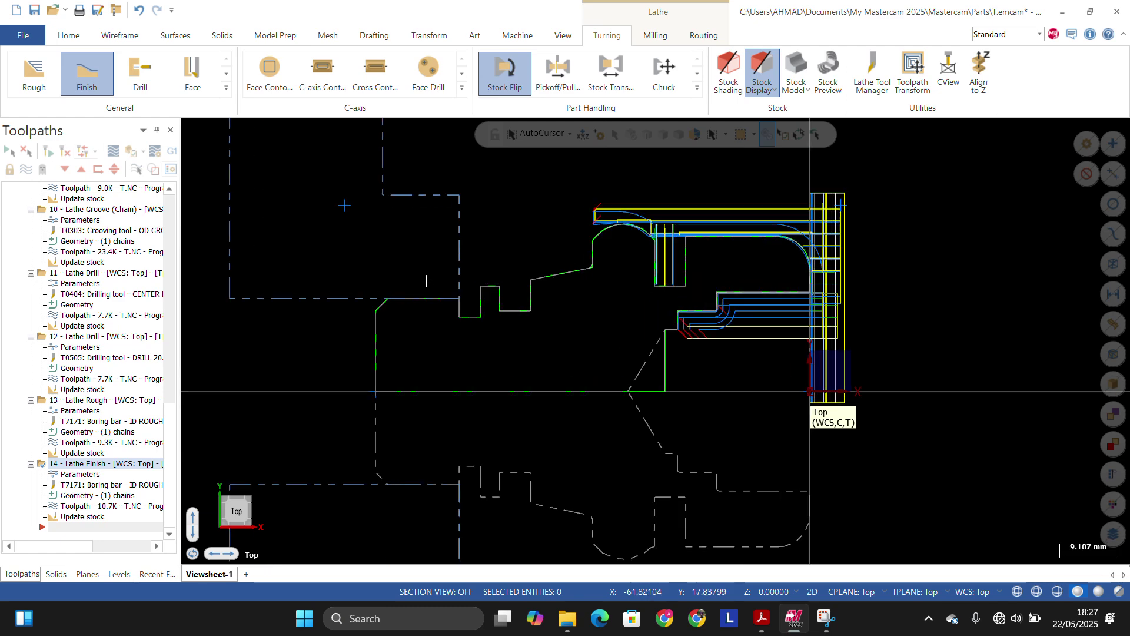
{"action": "left_click", "coordinate": [761, 619]}
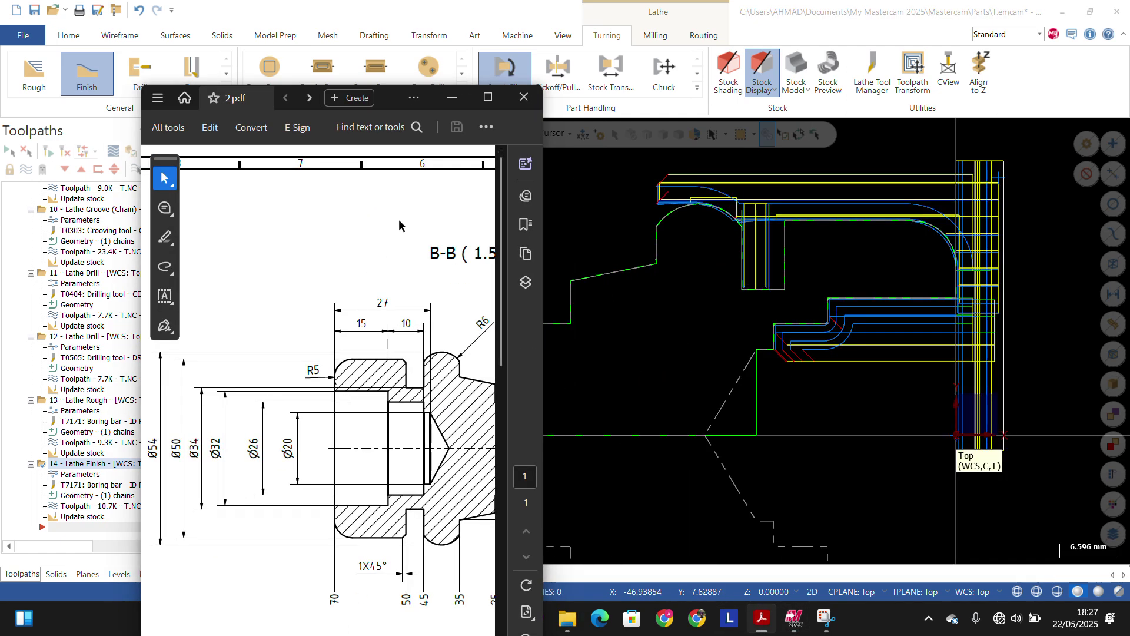
{"action": "left_click", "coordinate": [489, 97]}
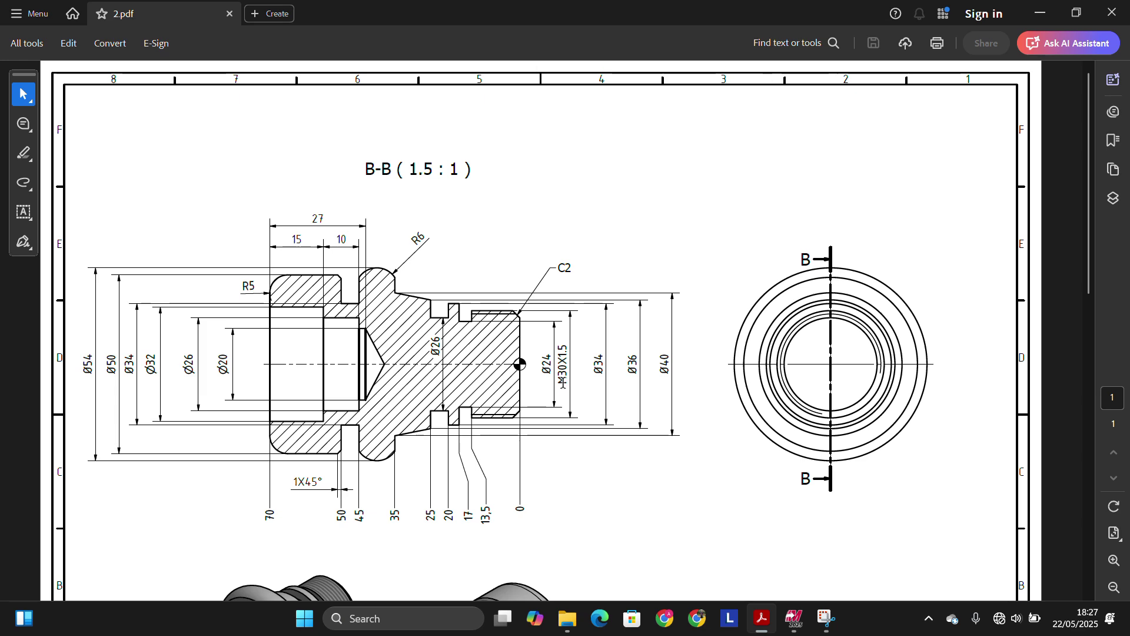
{"action": "left_click", "coordinate": [1113, 13]}
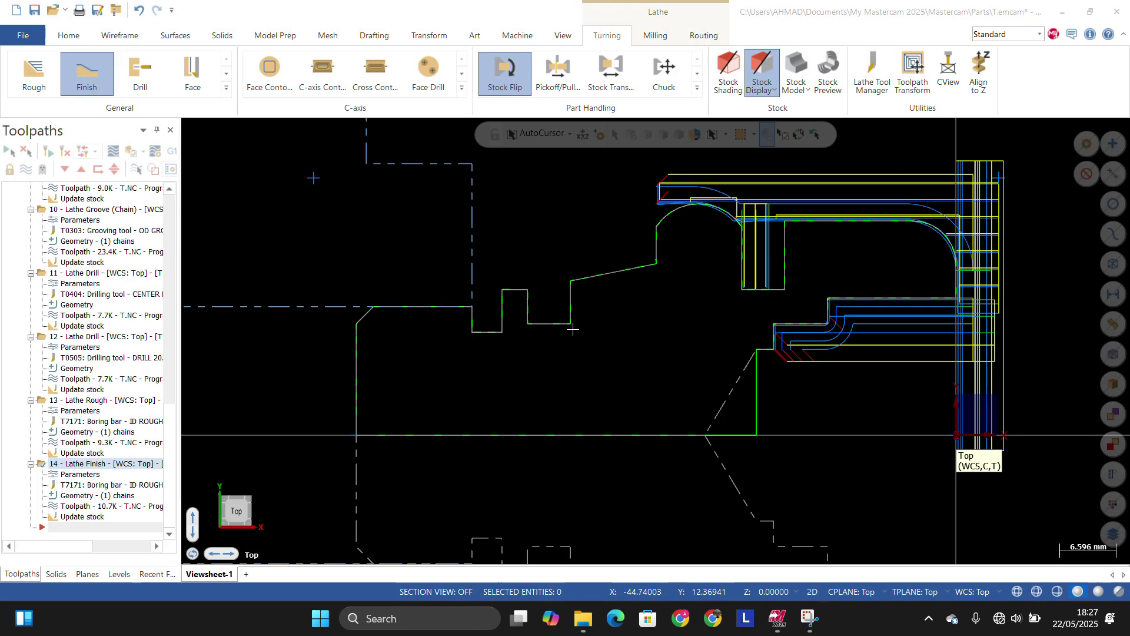
Step: Start a Lathe Stock Flip operation and select the whole part profile as the geometry to transfer
{"action": "scroll", "coordinate": [572, 324], "scroll_direction": "down", "scroll_amount": 3}
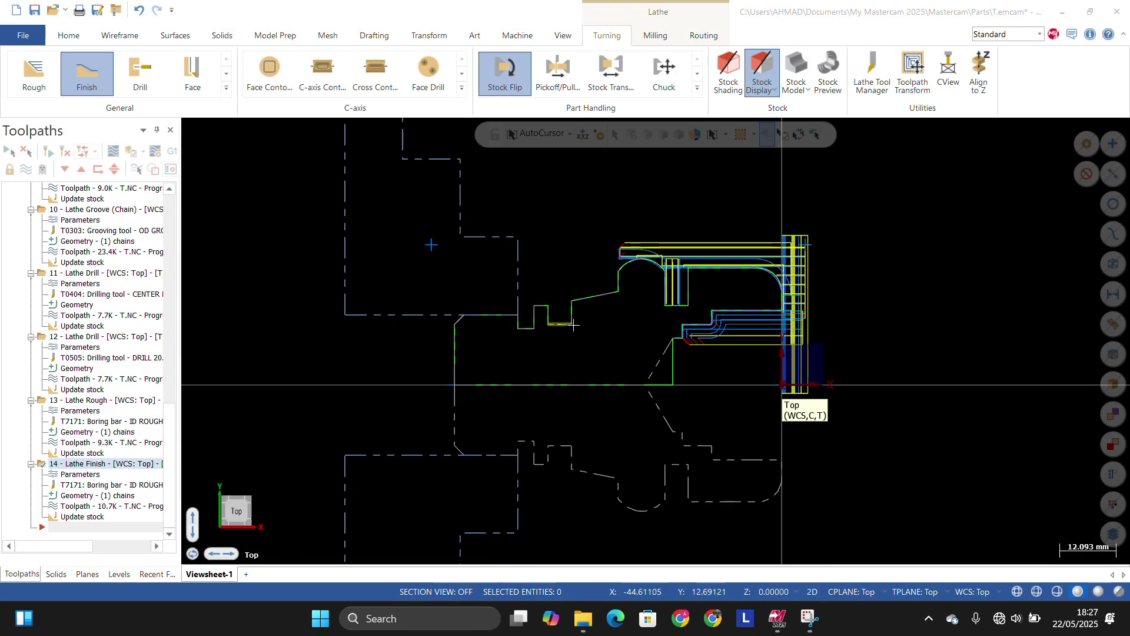
{"action": "left_click", "coordinate": [500, 87]}
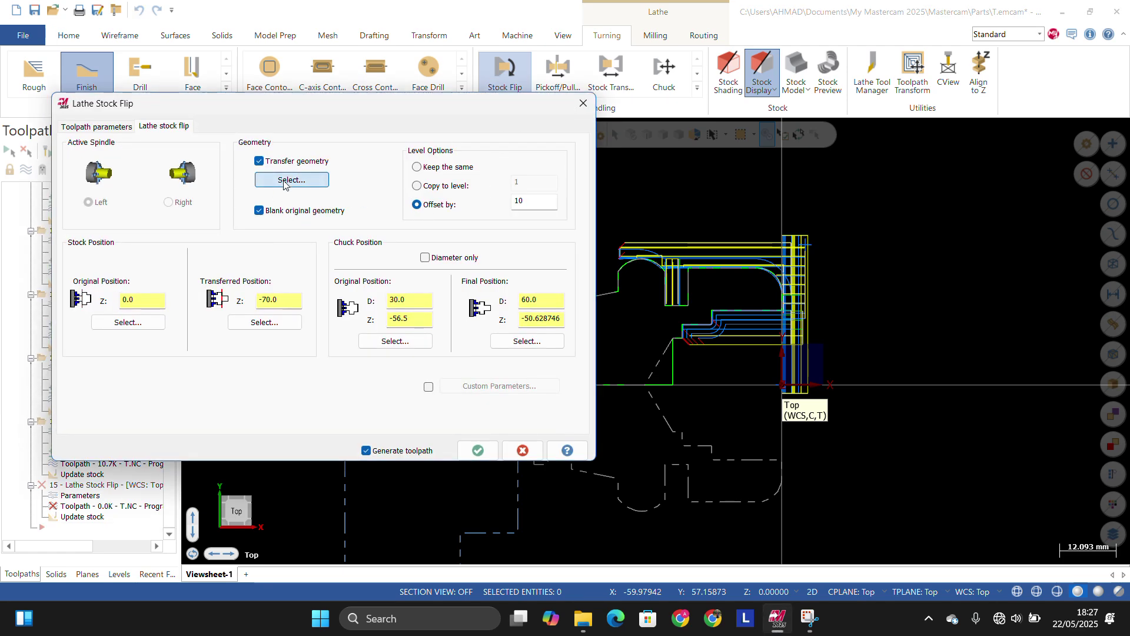
{"action": "left_click", "coordinate": [291, 180]}
{"action": "left_click_drag", "start_coordinate": [418, 203], "coordinate": [867, 424]}
{"action": "key", "text": "Return"}
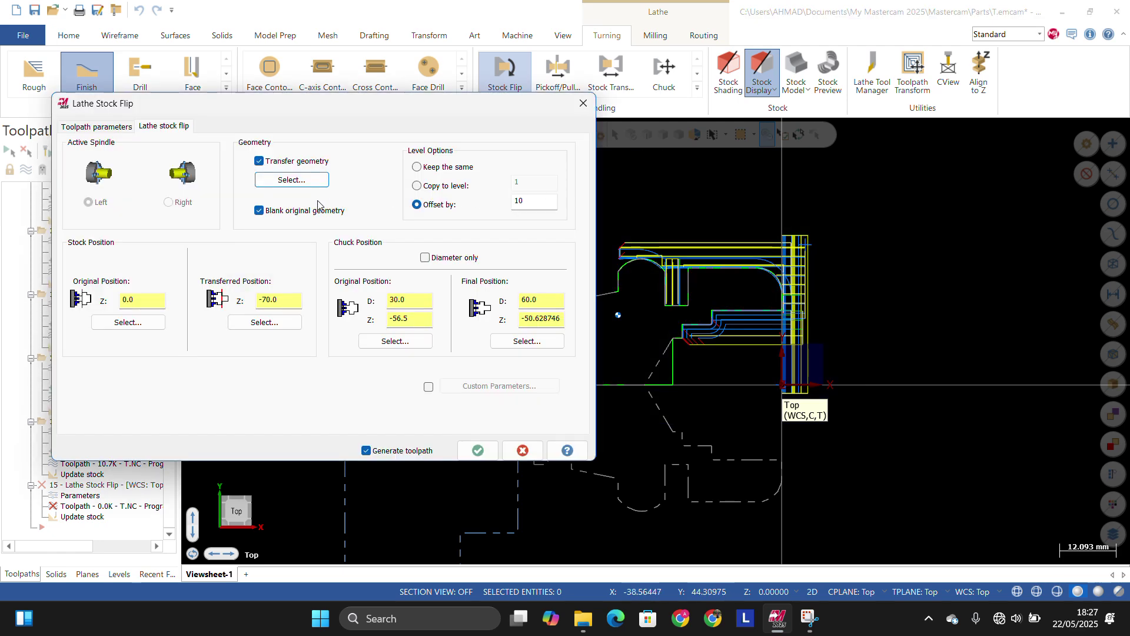
Step: Pick the part's chuck-side end face as the transferred position and the outer groove corner as the chuck's final position, and generate the flip
{"action": "left_click", "coordinate": [265, 322]}
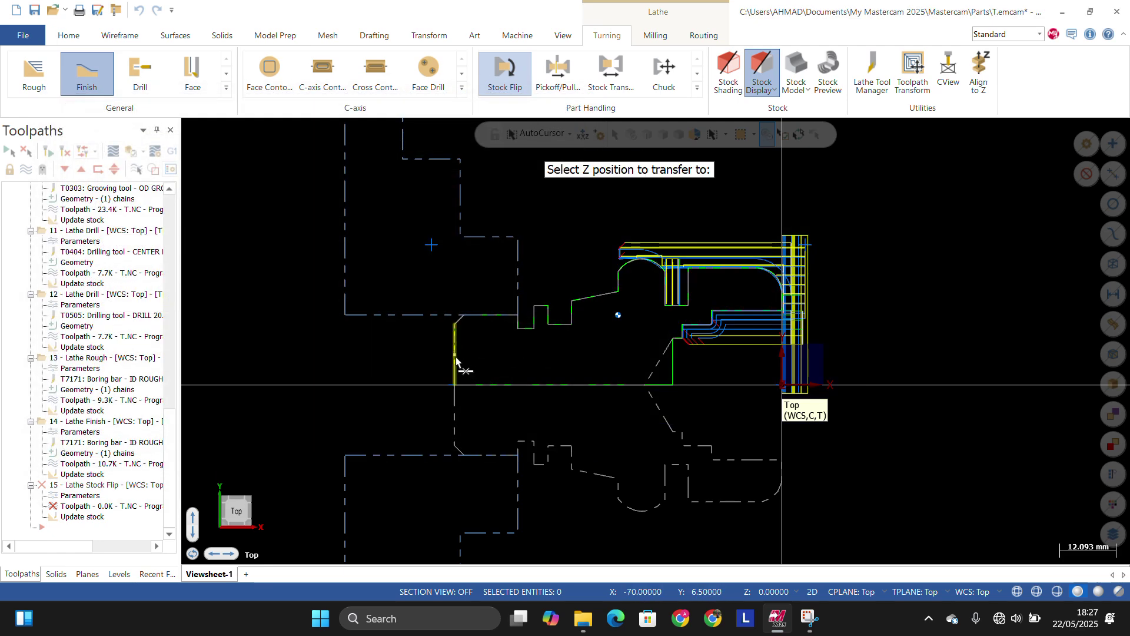
{"action": "left_click", "coordinate": [457, 359]}
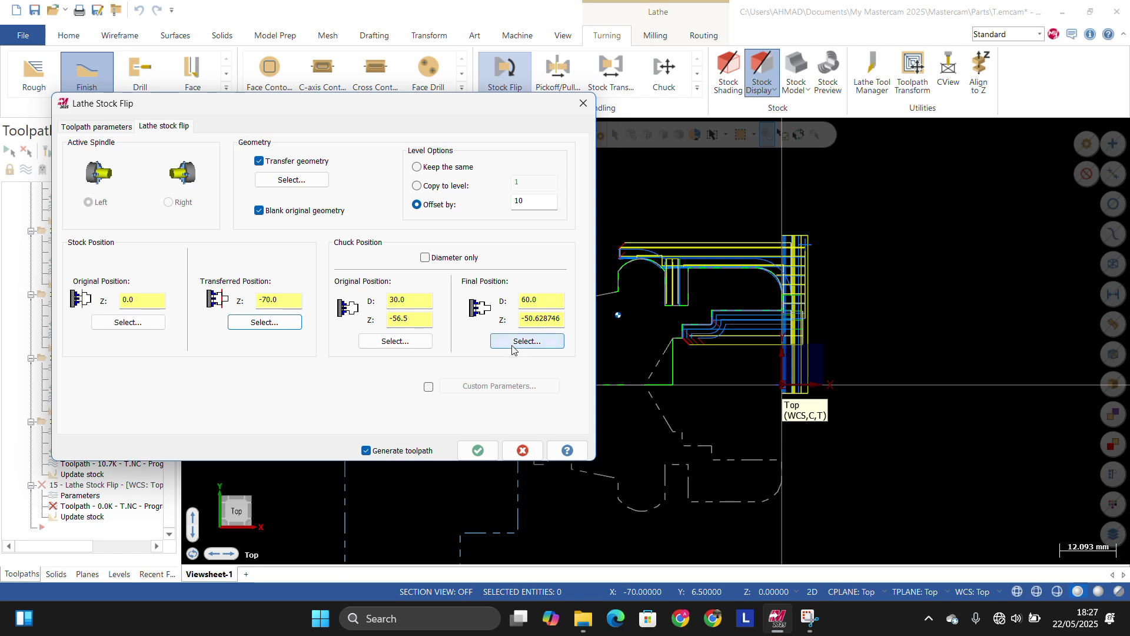
{"action": "left_click", "coordinate": [517, 343]}
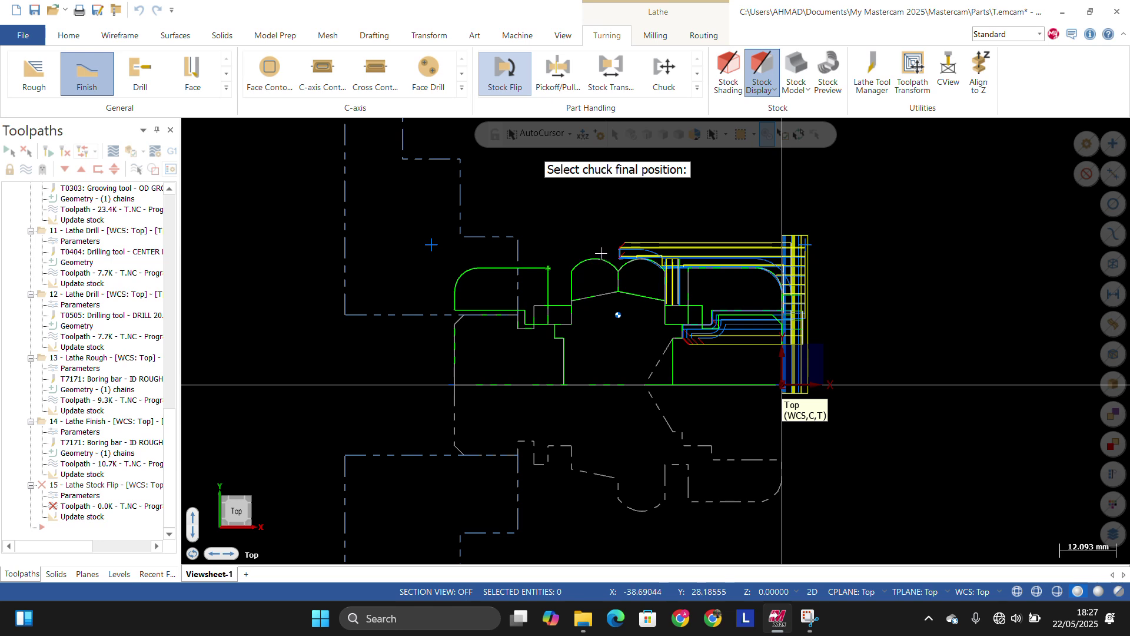
{"action": "left_click", "coordinate": [549, 270]}
{"action": "key", "text": "Return"}
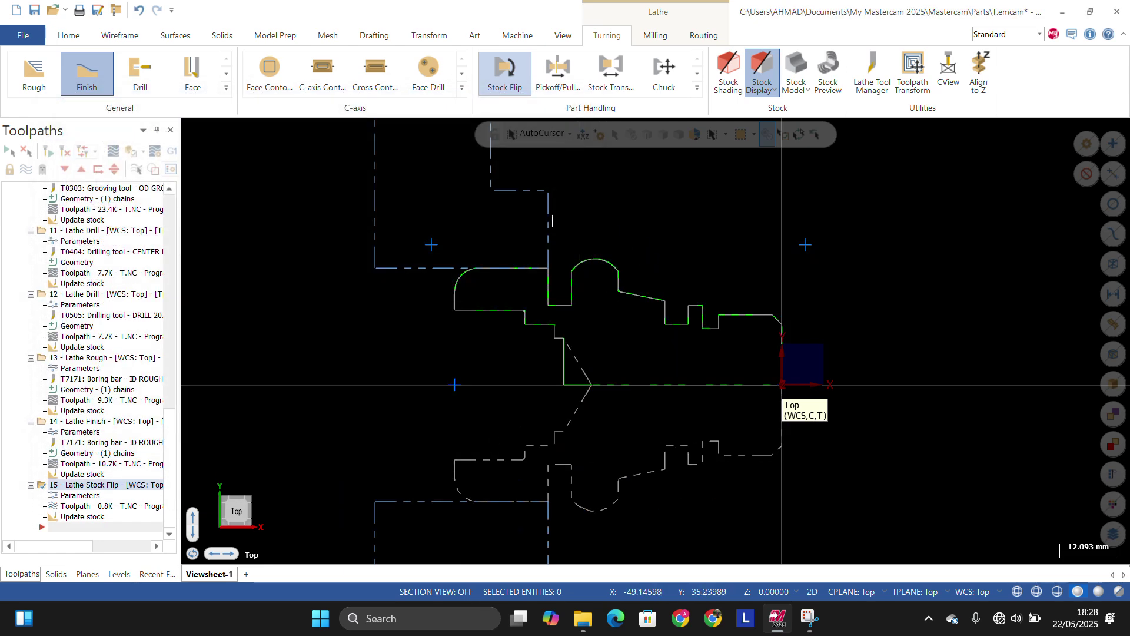
Step: Start a Lathe Thread operation and select the T9595 OD THREAD RIGHT - MEDIUM tool
{"action": "scroll", "coordinate": [547, 330], "scroll_direction": "up", "scroll_amount": 6}
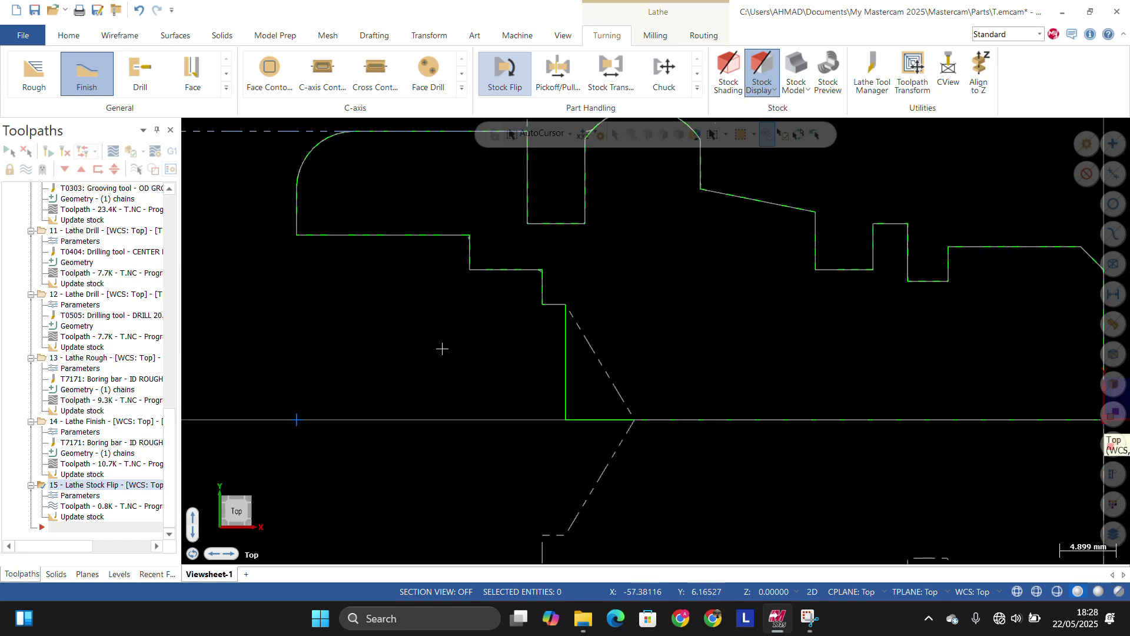
{"action": "scroll", "coordinate": [543, 347], "scroll_direction": "down", "scroll_amount": 7}
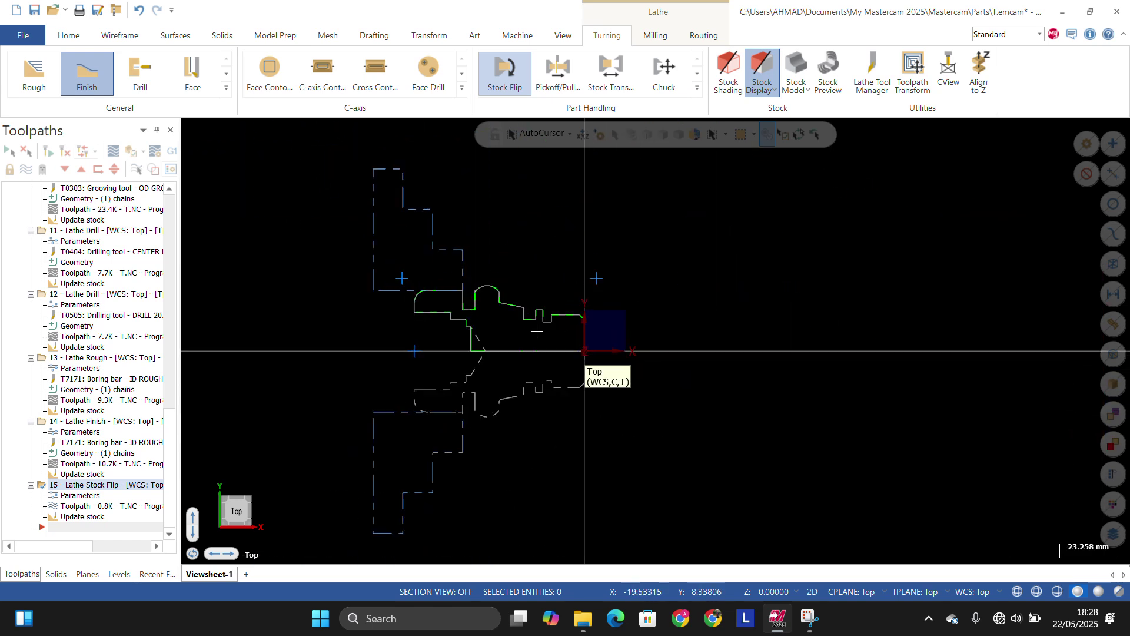
{"action": "scroll", "coordinate": [600, 313], "scroll_direction": "up", "scroll_amount": 5}
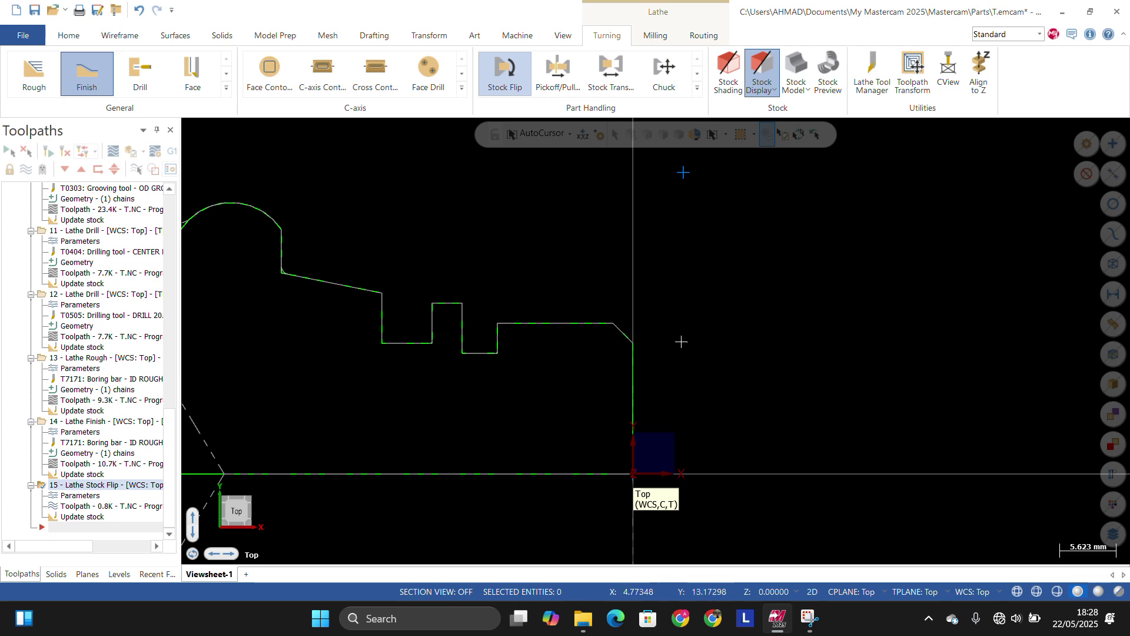
{"action": "left_click", "coordinate": [226, 88]}
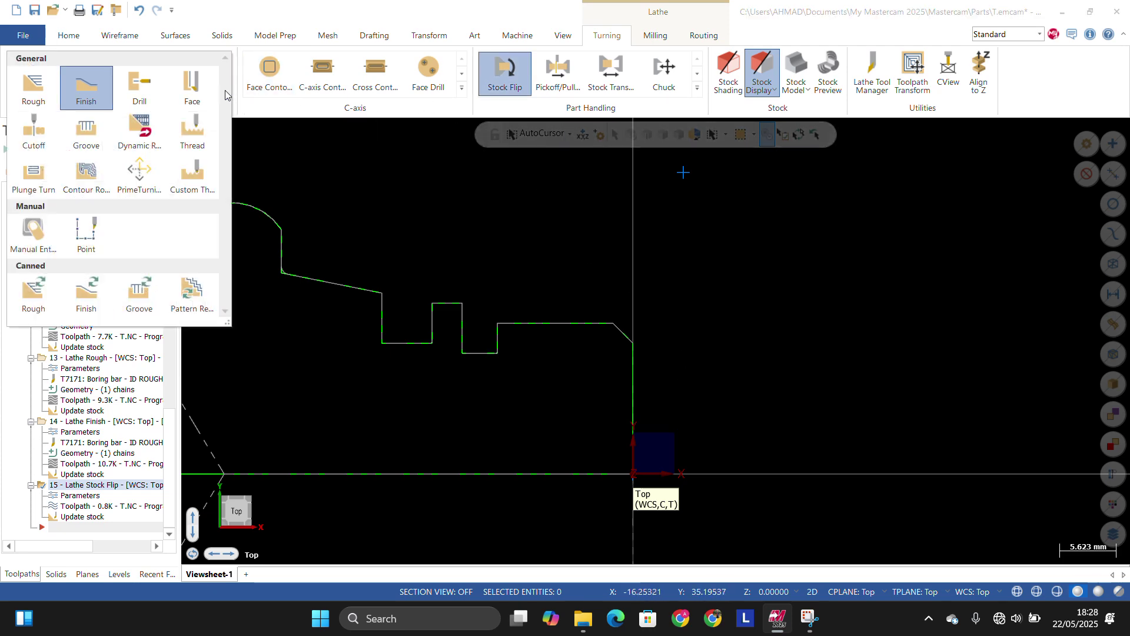
{"action": "left_click", "coordinate": [192, 133]}
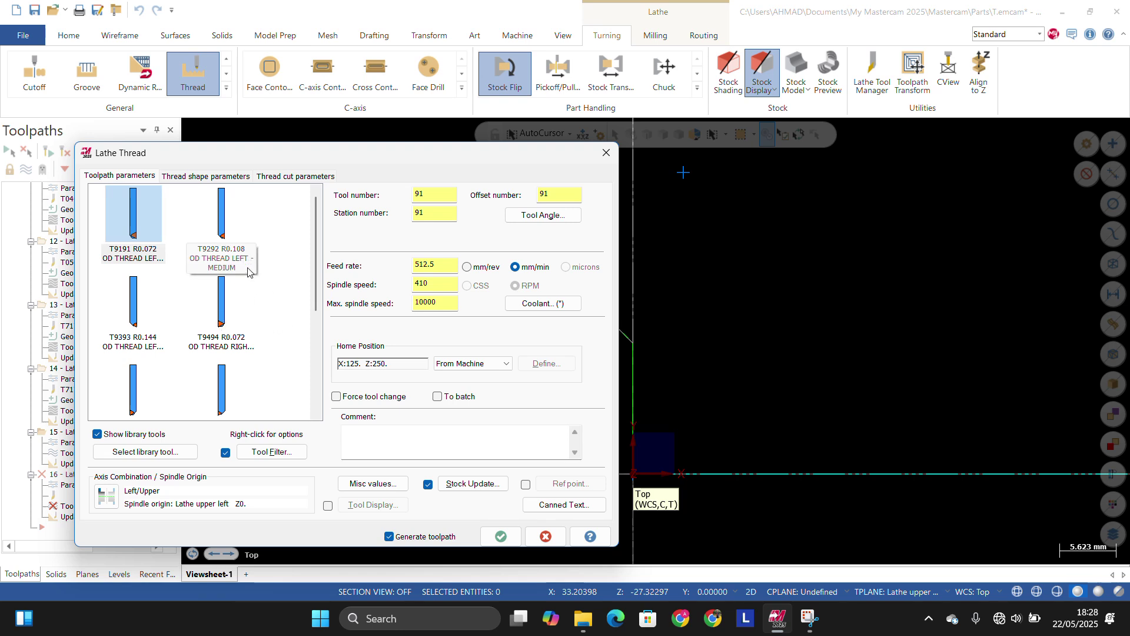
{"action": "scroll", "coordinate": [247, 271], "scroll_direction": "down", "scroll_amount": 2}
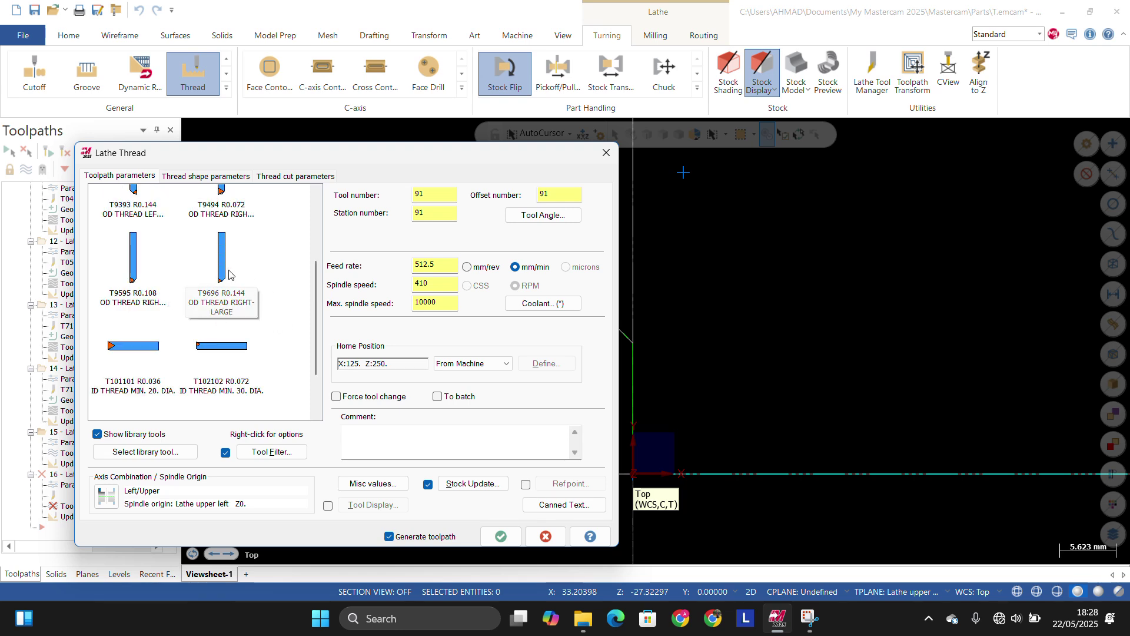
{"action": "scroll", "coordinate": [229, 274], "scroll_direction": "up", "scroll_amount": 2}
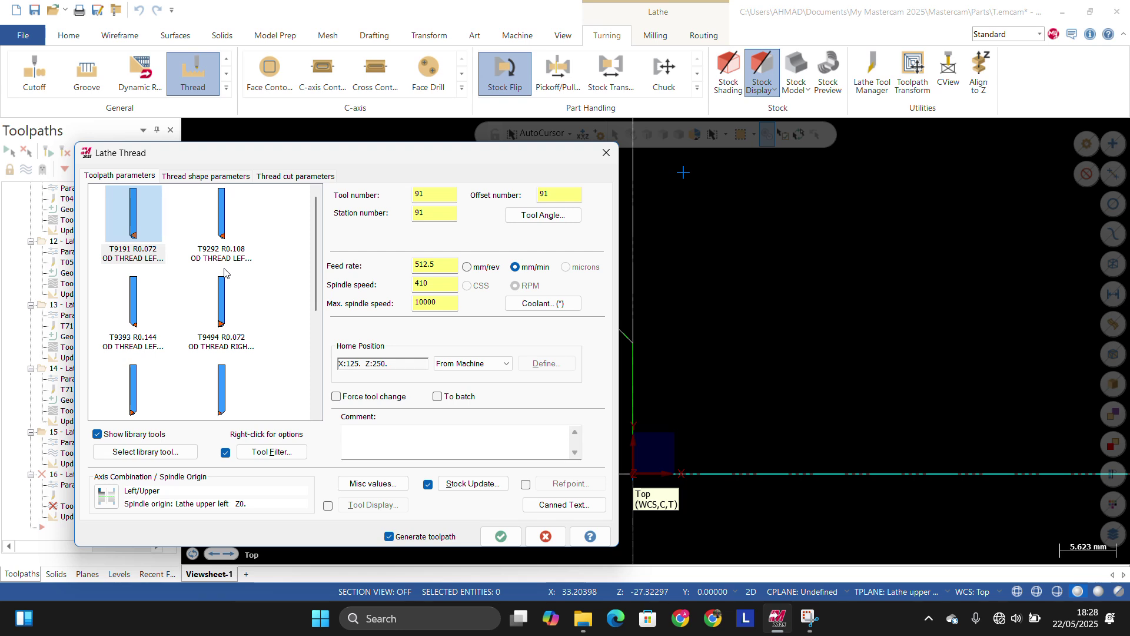
{"action": "mouse_move", "coordinate": [221, 305]}
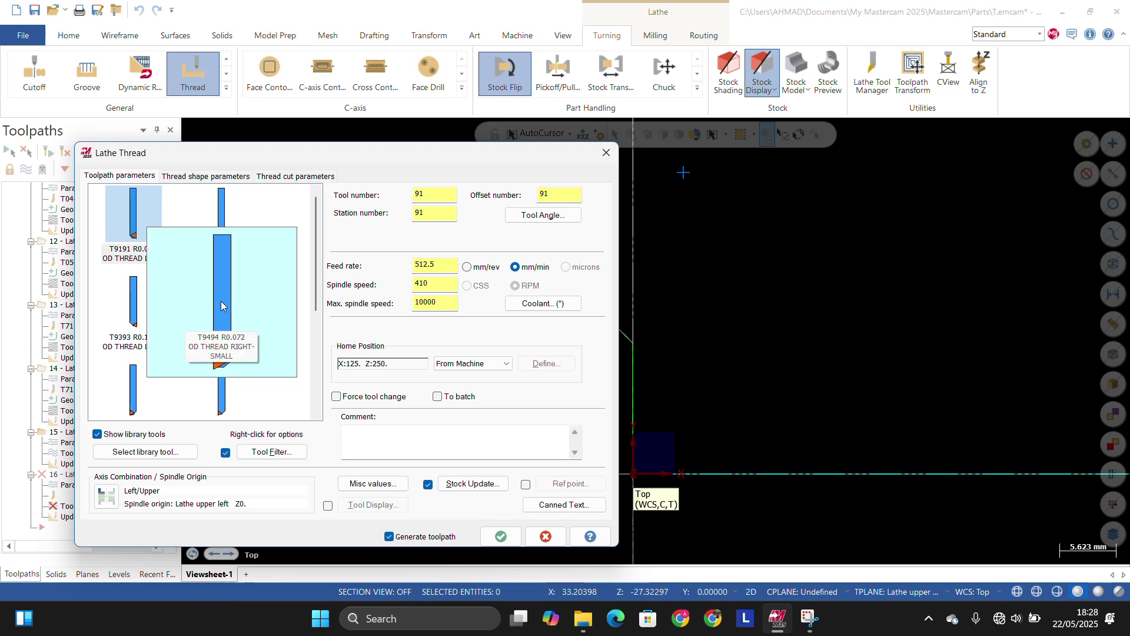
{"action": "scroll", "coordinate": [242, 296], "scroll_direction": "down", "scroll_amount": 2}
{"action": "scroll", "coordinate": [239, 294], "scroll_direction": "up", "scroll_amount": 2}
{"action": "scroll", "coordinate": [173, 286], "scroll_direction": "down", "scroll_amount": 2}
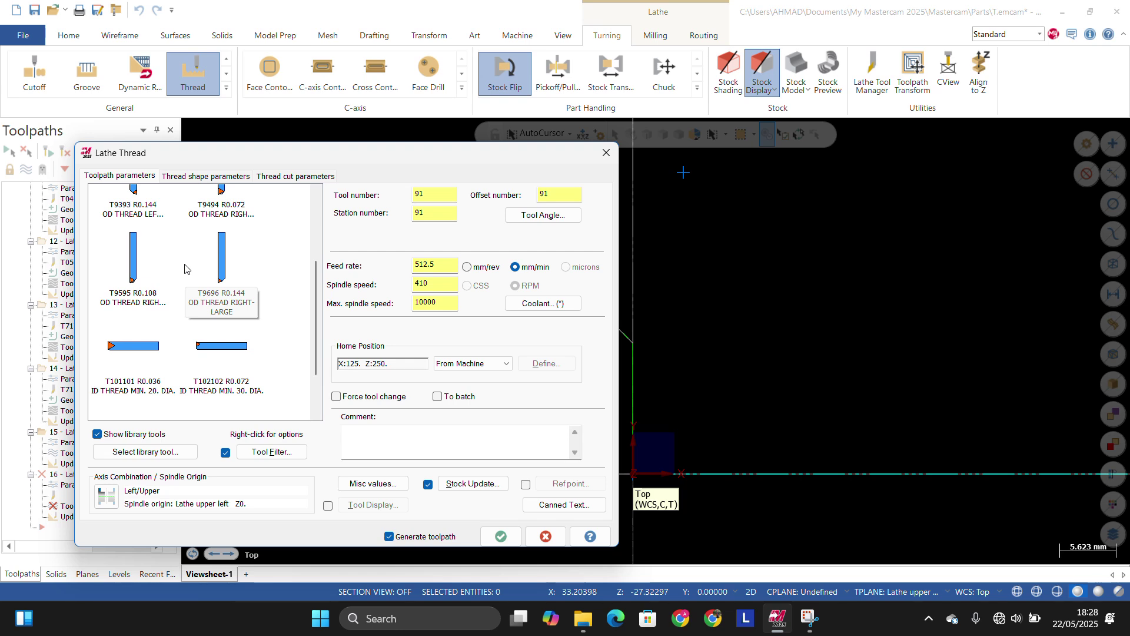
{"action": "mouse_move", "coordinate": [184, 264]}
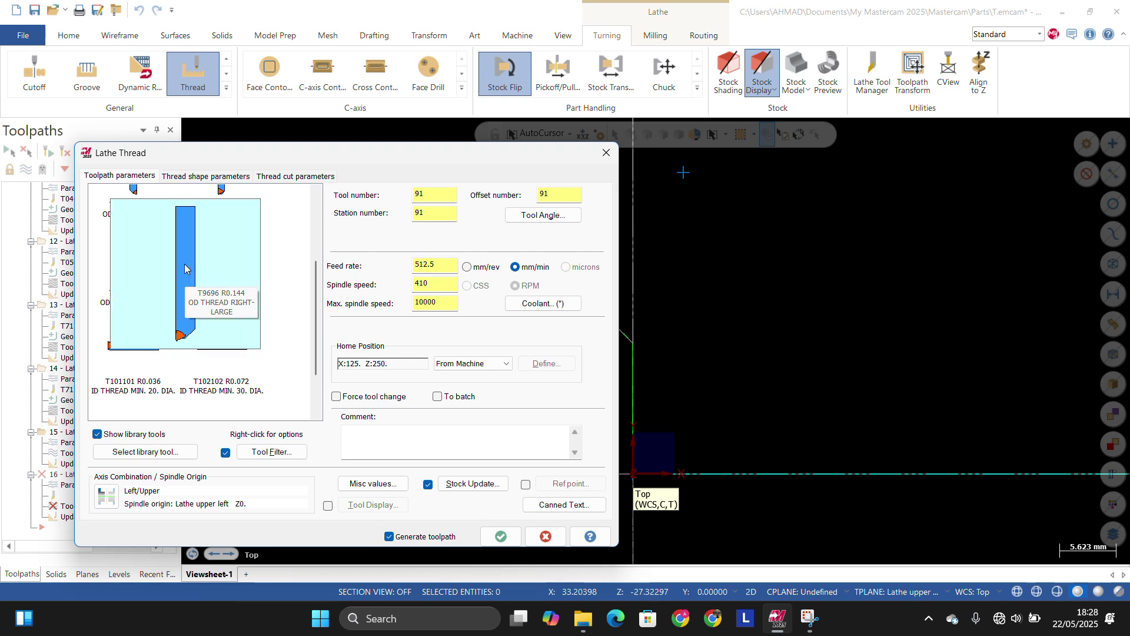
{"action": "left_click", "coordinate": [150, 253]}
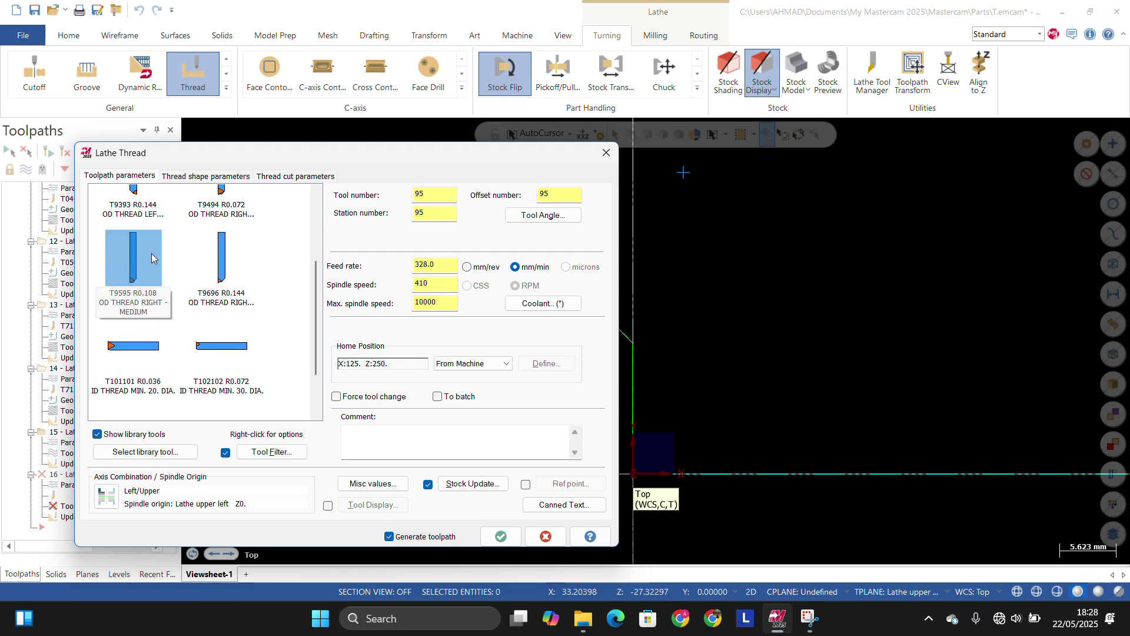
Step: Set the thread operation's spindle speed to 500 and its maximum spindle speed to 2000
{"action": "left_click", "coordinate": [448, 264]}
{"action": "double_click", "coordinate": [448, 265]}
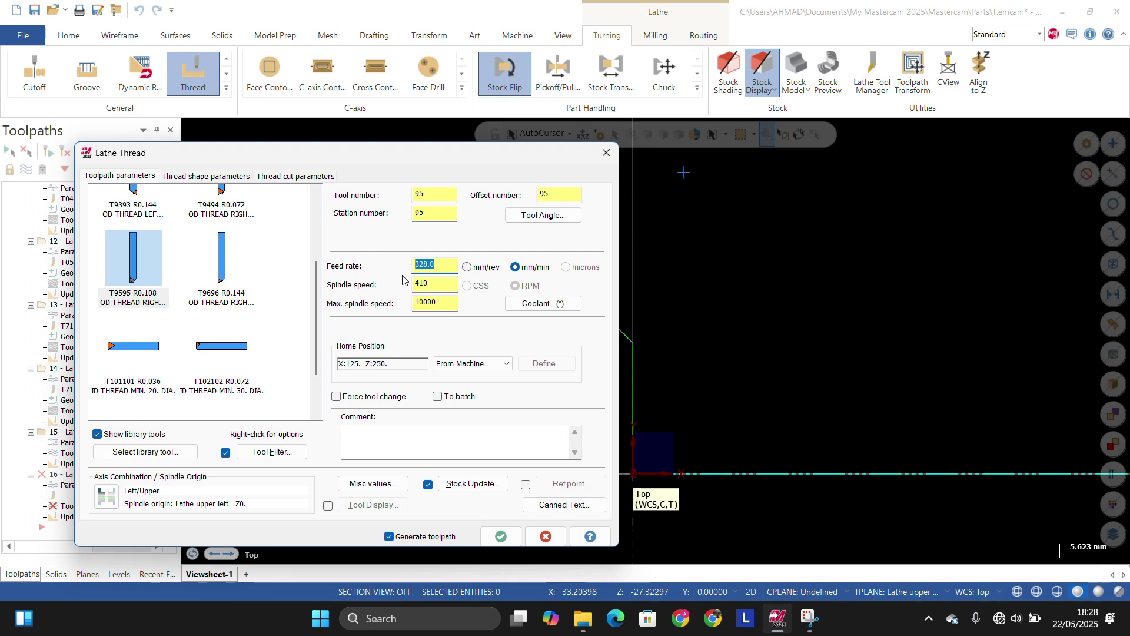
{"action": "type", "text": "1"}
{"action": "key", "text": "BackSpace"}
{"action": "type", "text": "0.8"}
{"action": "key", "text": "Tab"}
{"action": "left_click_drag", "start_coordinate": [436, 303], "coordinate": [397, 310]}
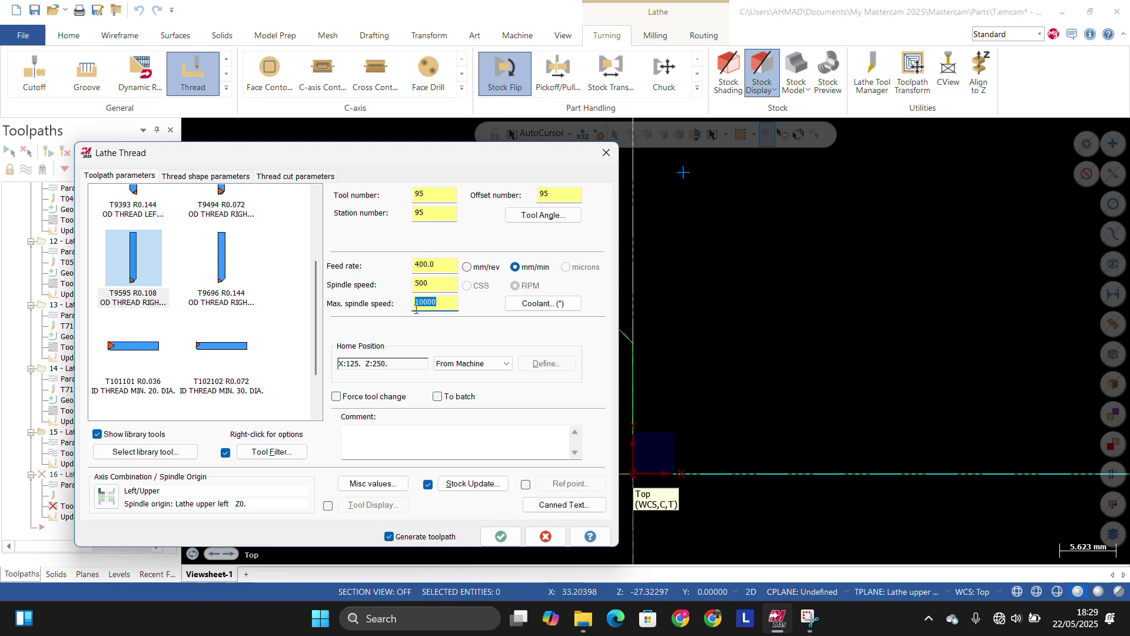
{"action": "type", "text": "20"}
Step: Switch the threading feed rate to mm/rev, check the coolant settings and close them
{"action": "left_click", "coordinate": [442, 287]}
{"action": "left_click", "coordinate": [434, 304]}
{"action": "left_click", "coordinate": [449, 263]}
{"action": "key", "text": "BackSpace"}
{"action": "left_click", "coordinate": [435, 302]}
{"action": "left_click", "coordinate": [441, 269]}
{"action": "left_click", "coordinate": [444, 284]}
{"action": "type", "text": "5"}
{"action": "left_click", "coordinate": [467, 266]}
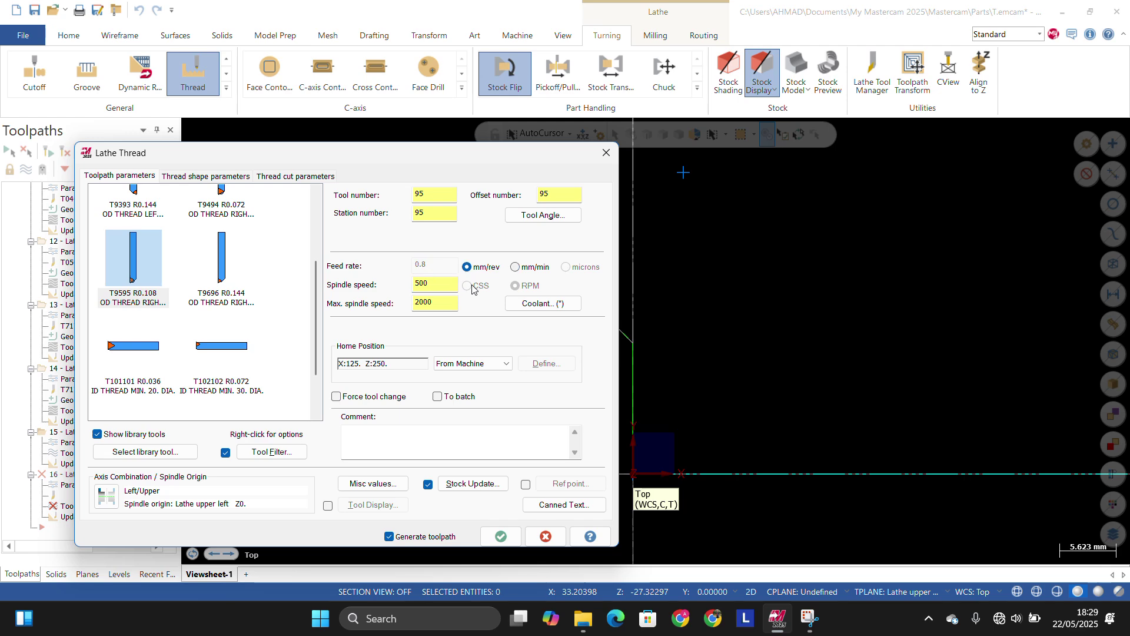
{"action": "left_click", "coordinate": [537, 303]}
{"action": "left_click", "coordinate": [187, 392]}
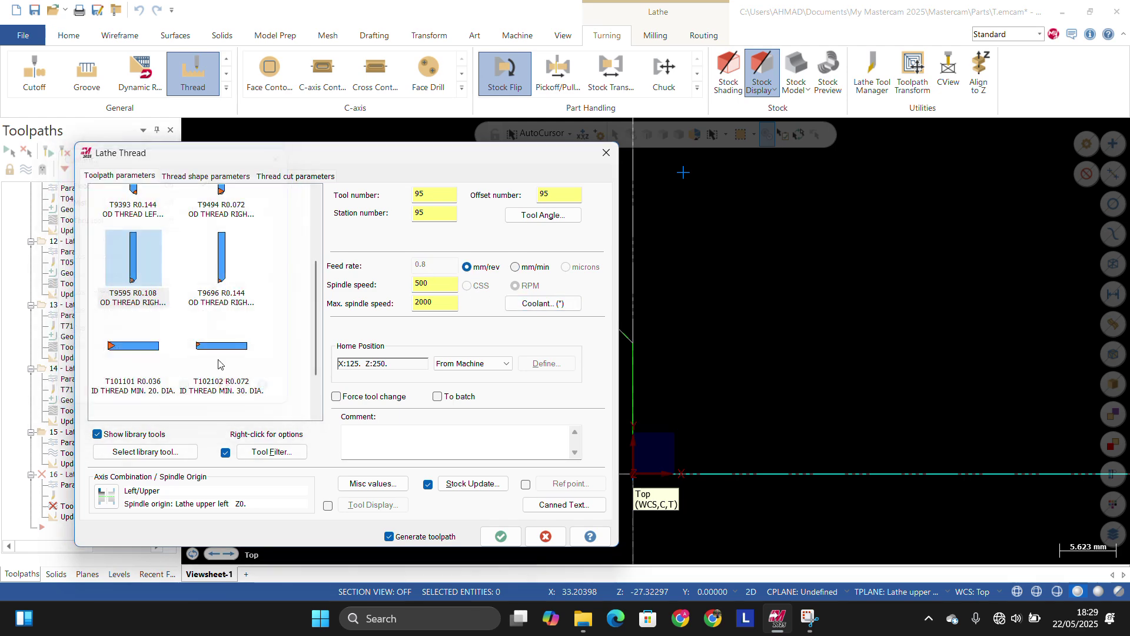
Step: Try a lead of 1.5 threads/mm in the thread shape parameters
{"action": "left_click", "coordinate": [208, 181]}
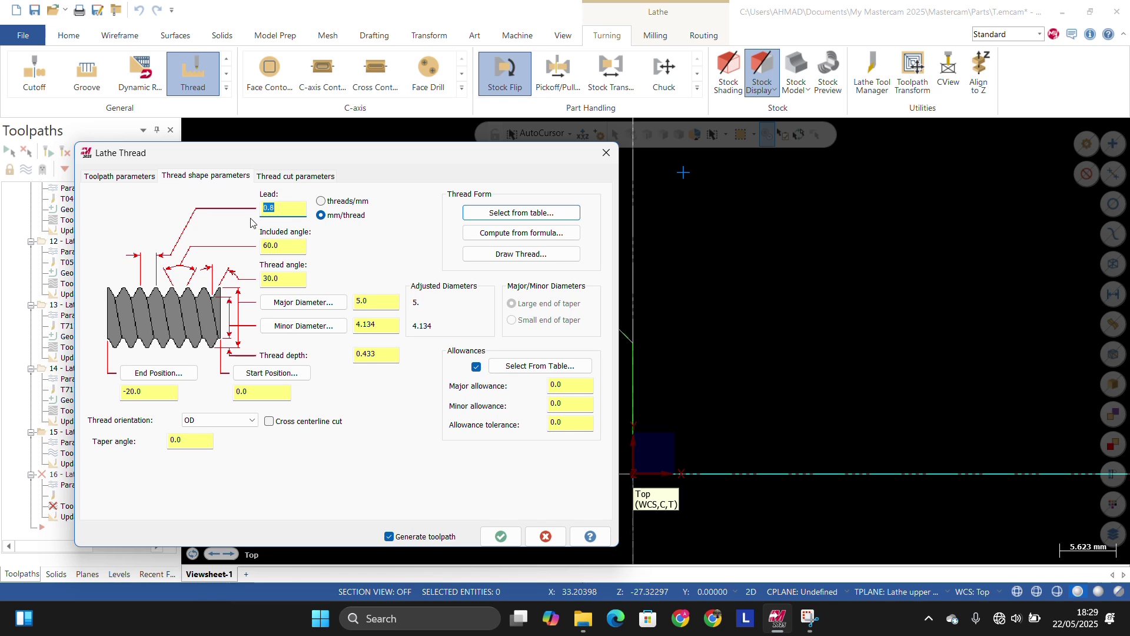
{"action": "type", "text": "1.5"}
{"action": "left_click", "coordinate": [322, 201]}
{"action": "left_click", "coordinate": [301, 207]}
{"action": "key", "text": "ctrl+a"}
{"action": "type", "text": "1.5"}
{"action": "left_click", "coordinate": [298, 248]}
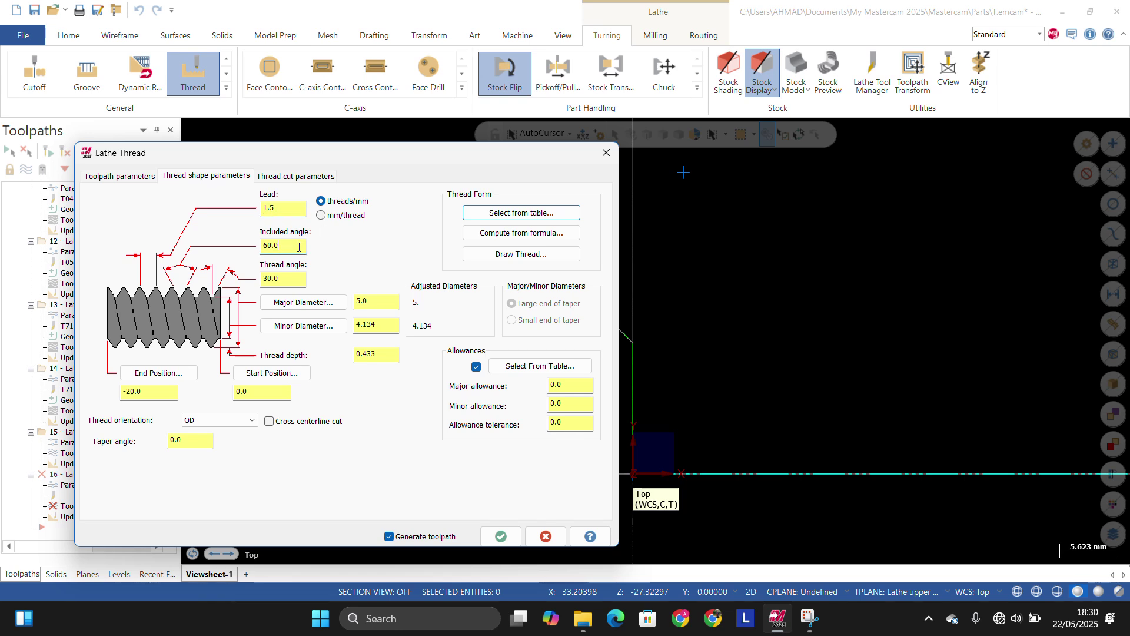
Step: Set the thread lead to 1.5 mm/thread, keeping the 60° included angle and 30° thread angle
{"action": "left_click", "coordinate": [321, 215]}
{"action": "double_click", "coordinate": [293, 208]}
{"action": "type", "text": "1"}
{"action": "double_click", "coordinate": [280, 248]}
{"action": "left_click", "coordinate": [291, 247]}
{"action": "double_click", "coordinate": [294, 281]}
{"action": "left_click", "coordinate": [289, 277]}
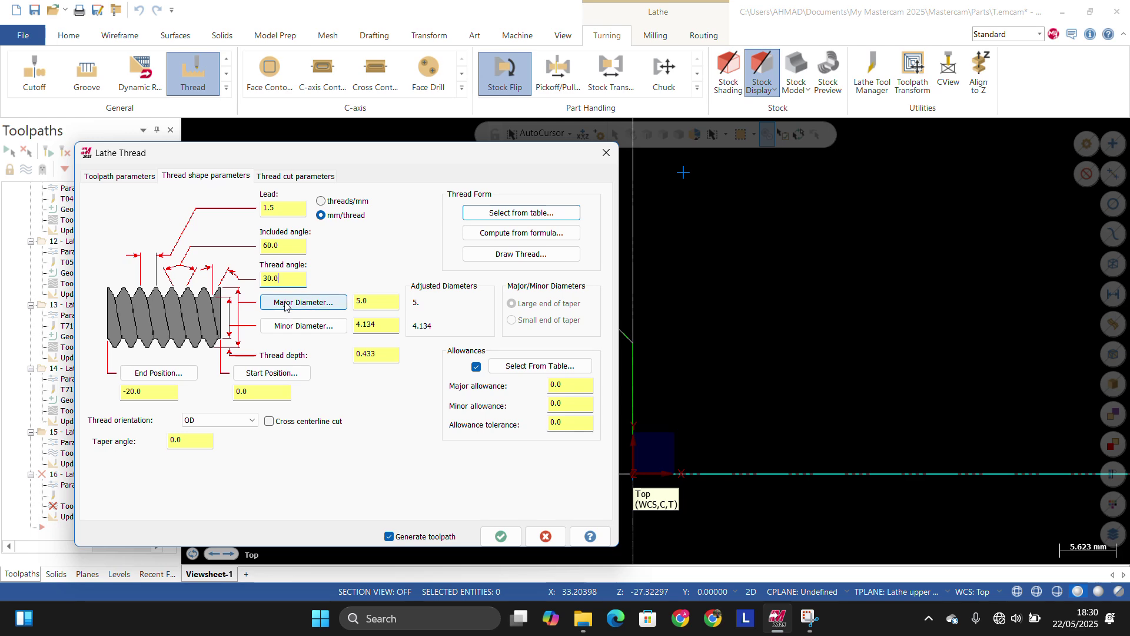
Step: Pick the major diameter on the threaded section's outer edge and apply the Metric M Profile 30 x 1.5 Fine thread from the table
{"action": "left_click", "coordinate": [284, 303]}
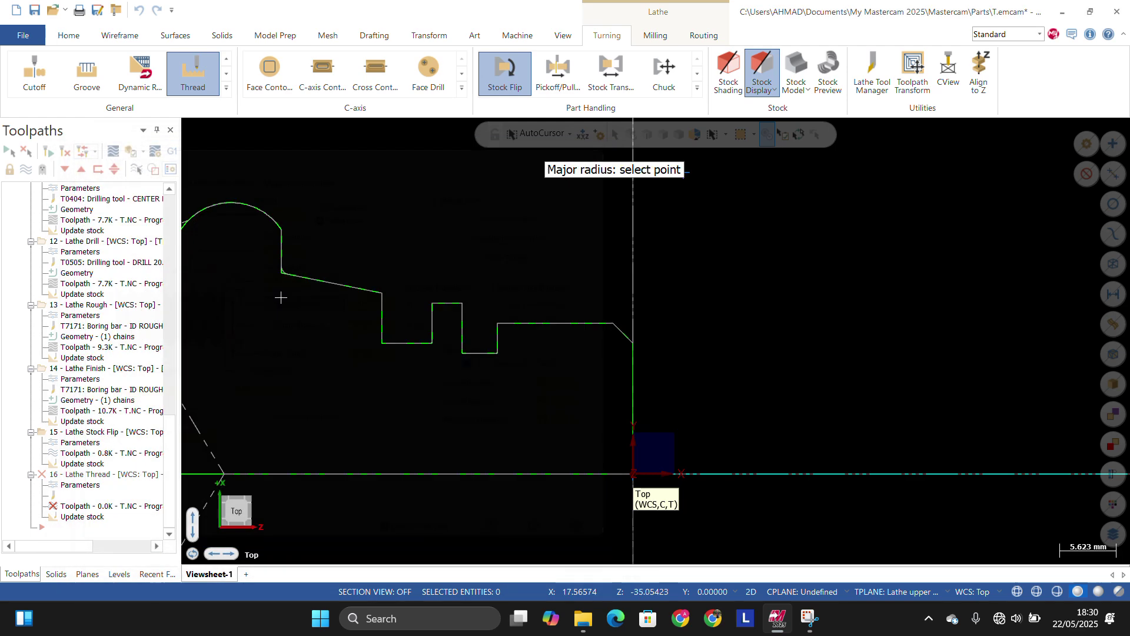
{"action": "left_click", "coordinate": [524, 323]}
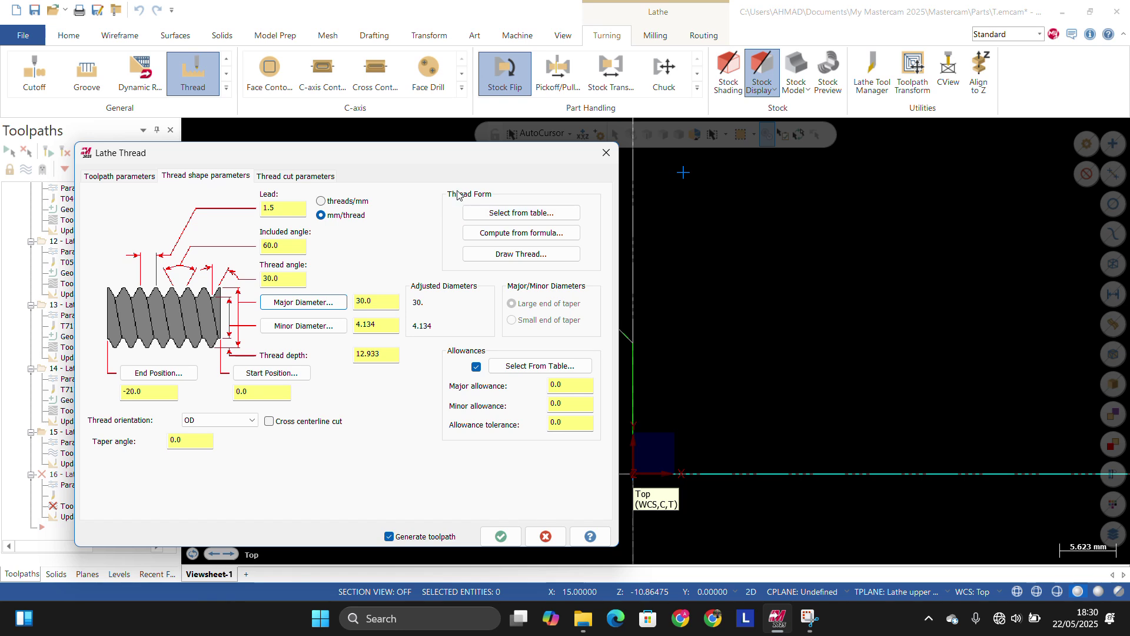
{"action": "left_click", "coordinate": [536, 213]}
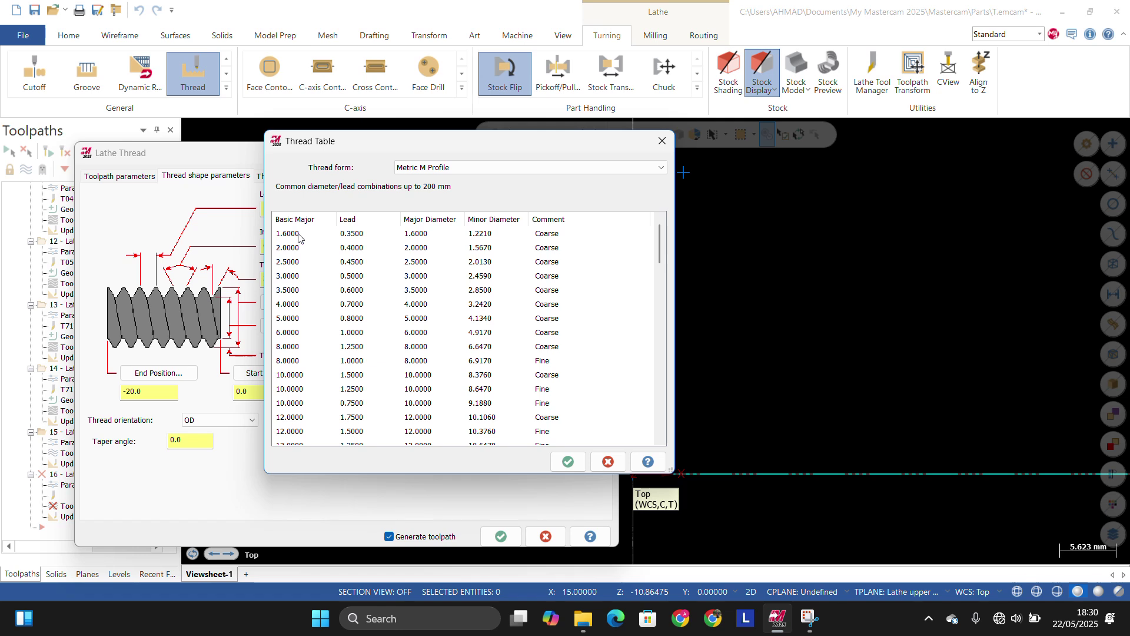
{"action": "scroll", "coordinate": [296, 276], "scroll_direction": "down", "scroll_amount": 6}
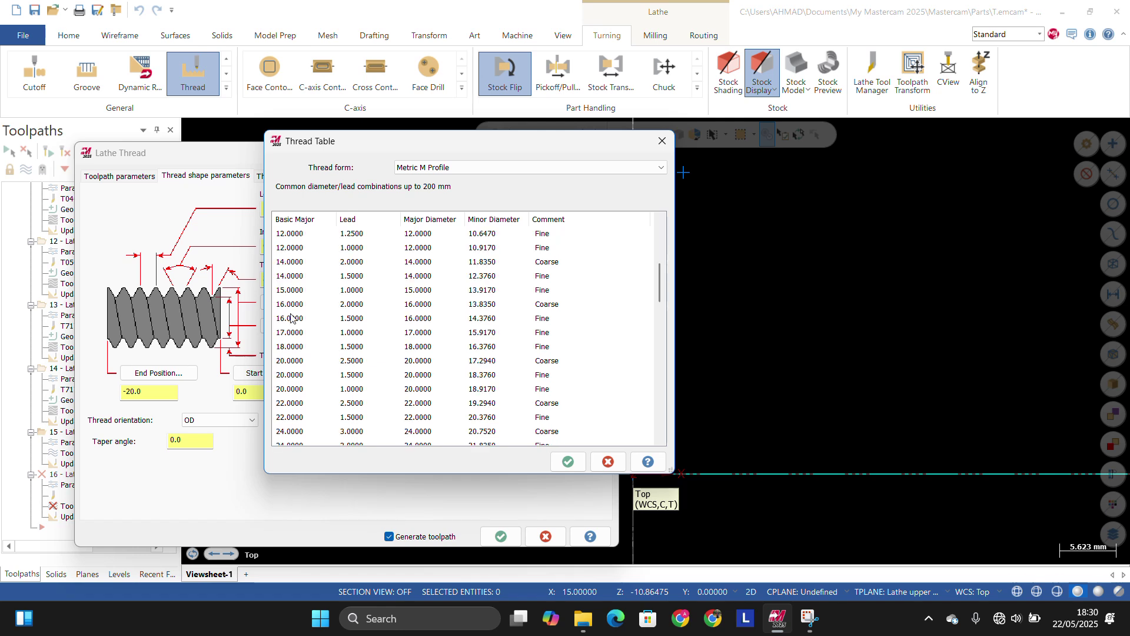
{"action": "scroll", "coordinate": [292, 321], "scroll_direction": "down", "scroll_amount": 2}
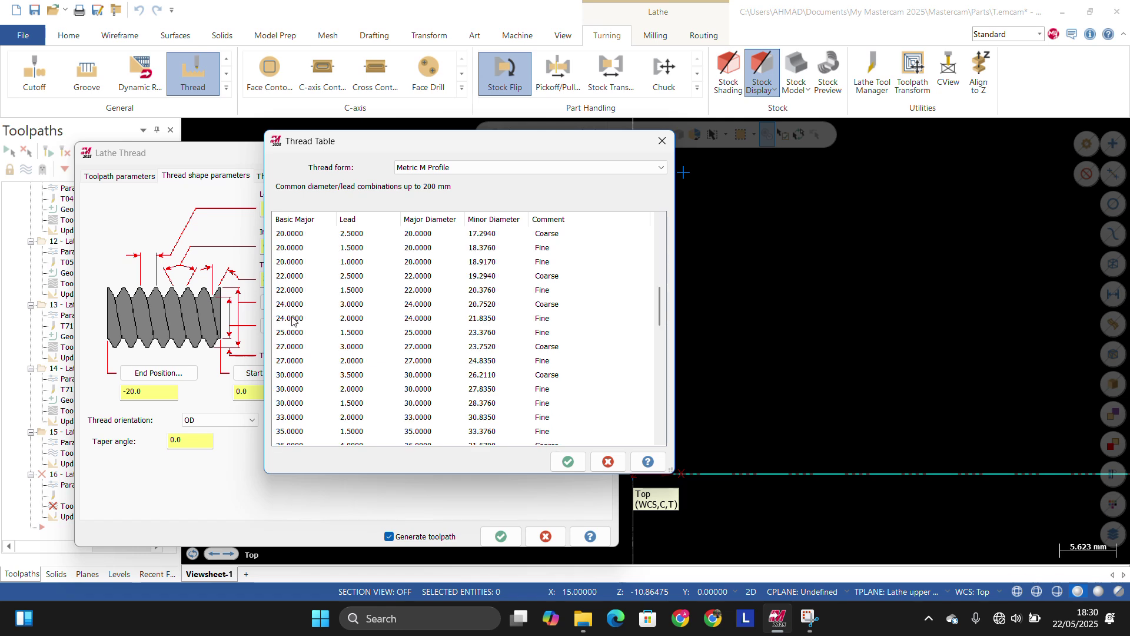
{"action": "left_click", "coordinate": [291, 376]}
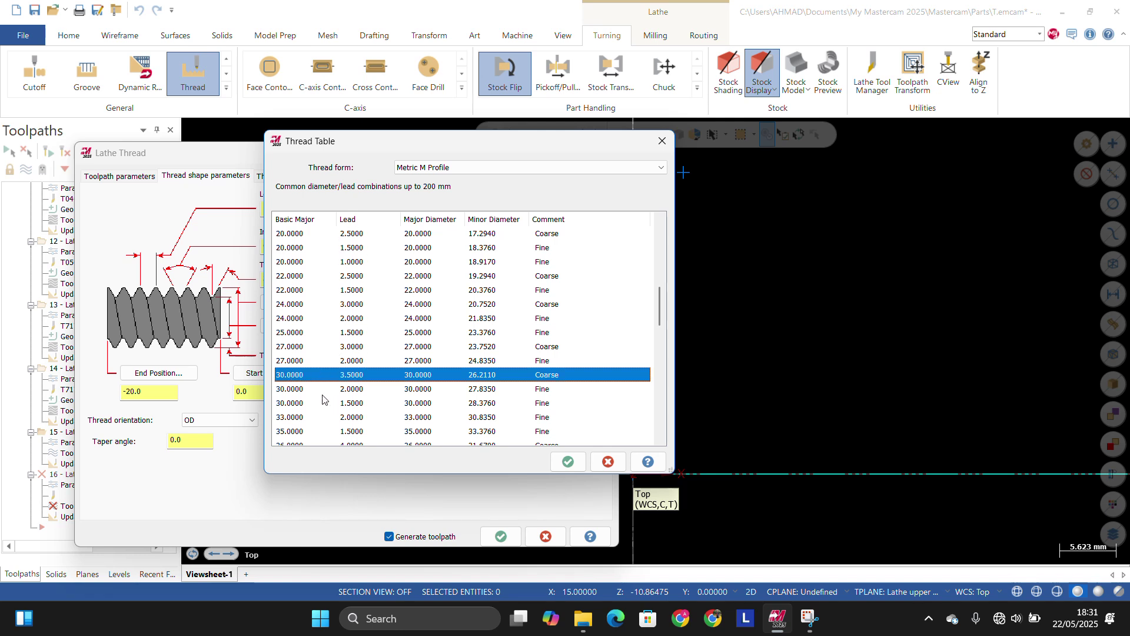
{"action": "left_click", "coordinate": [290, 405]}
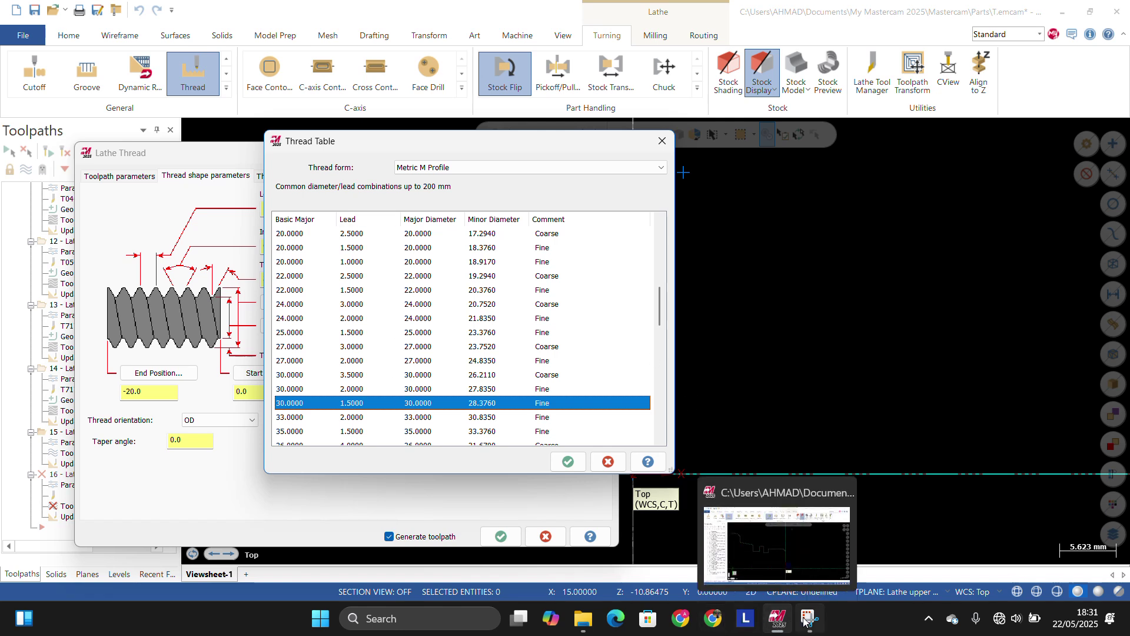
{"action": "mouse_move", "coordinate": [774, 616]}
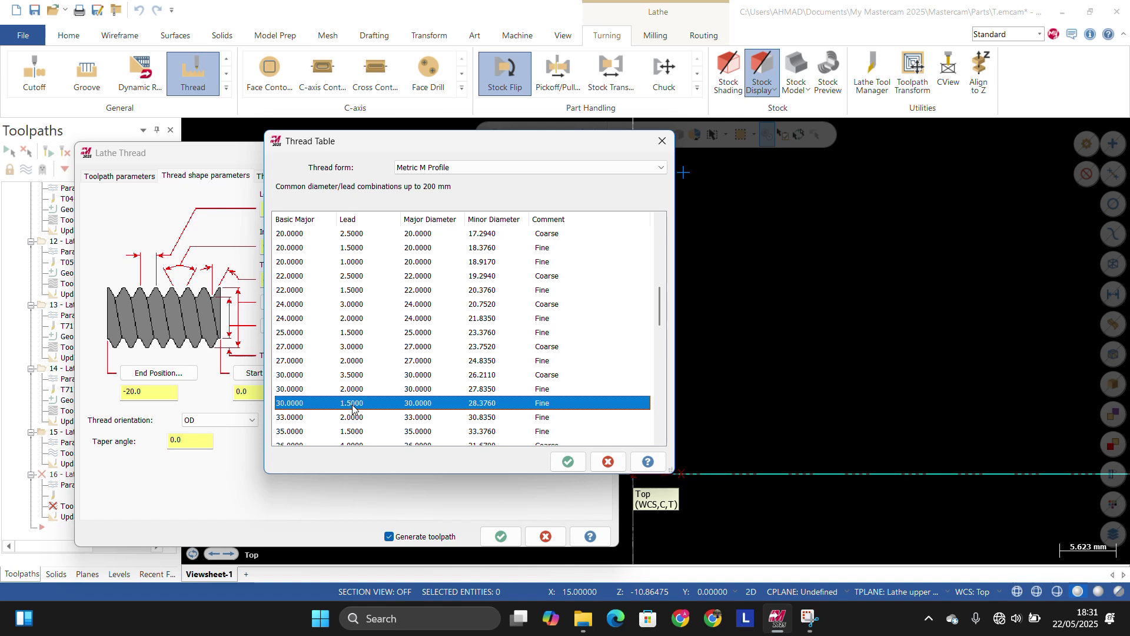
{"action": "left_click", "coordinate": [568, 462]}
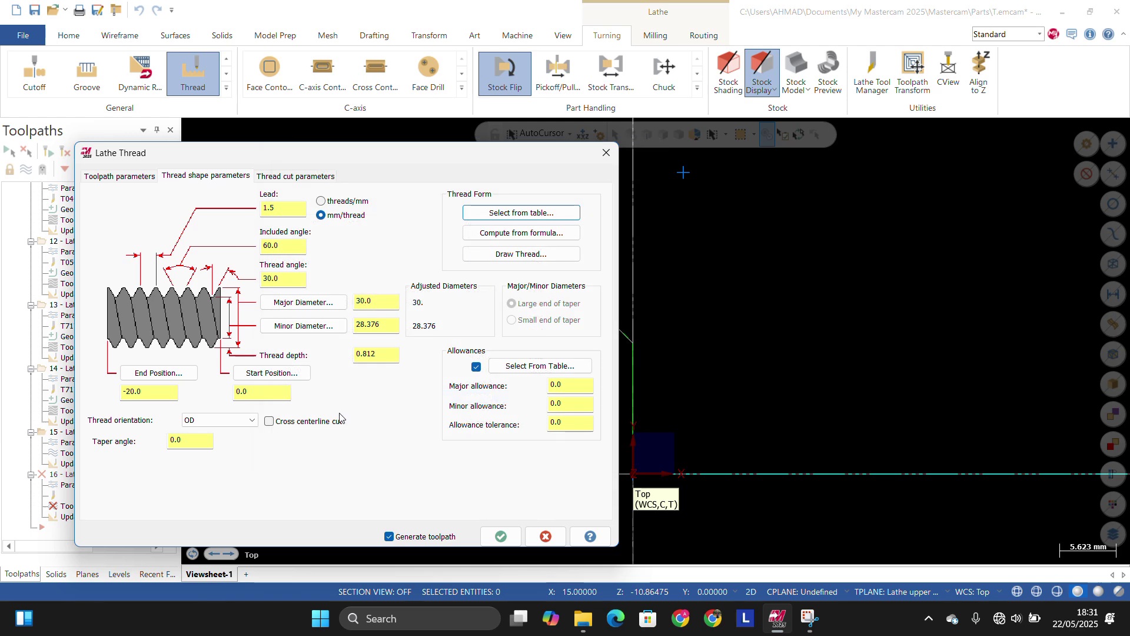
Step: Review the thread cut parameters and generate the thread toolpath
{"action": "left_click", "coordinate": [287, 176]}
{"action": "left_click", "coordinate": [206, 176]}
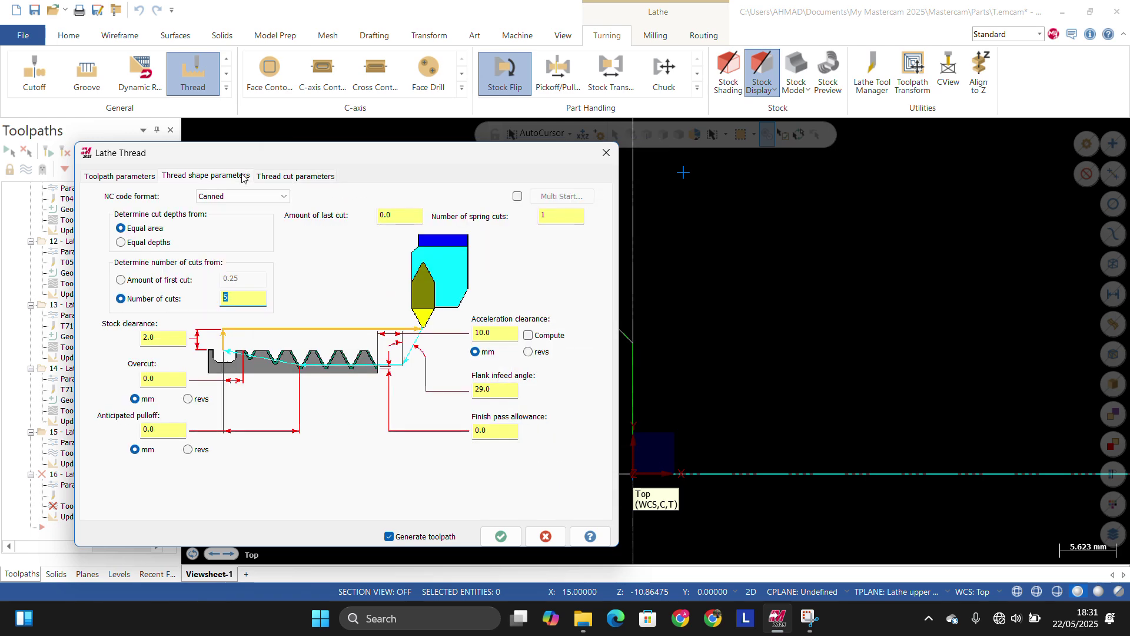
{"action": "left_click", "coordinate": [496, 537]}
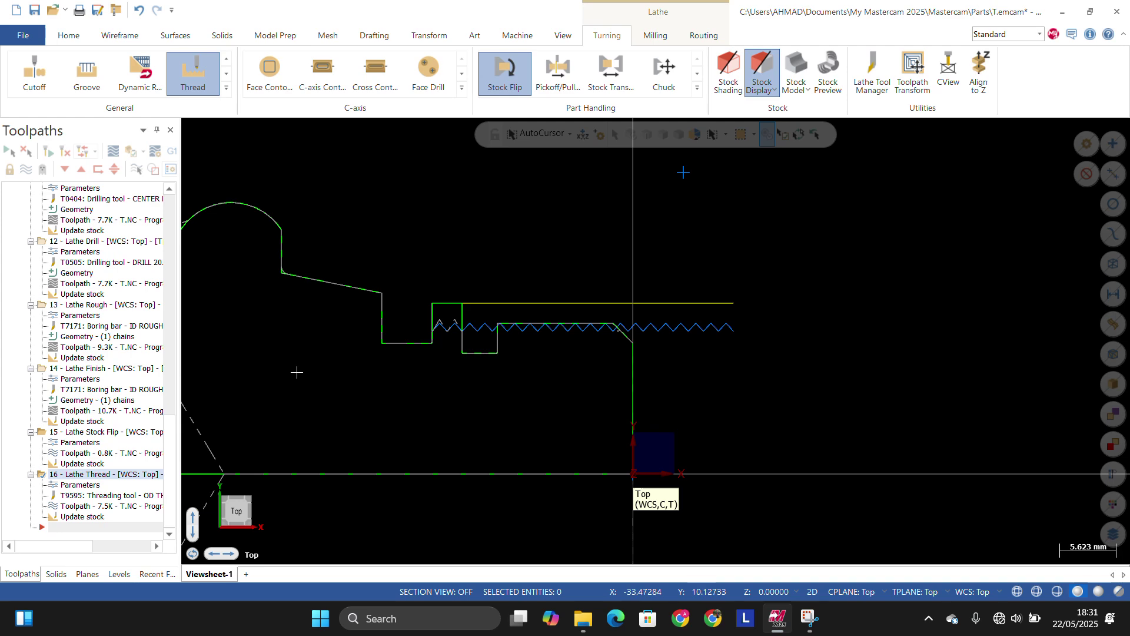
Step: Edit the thread operation to end at the relief groove's near wall and start at the part's front face, and regenerate the toolpath
{"action": "left_click", "coordinate": [89, 526]}
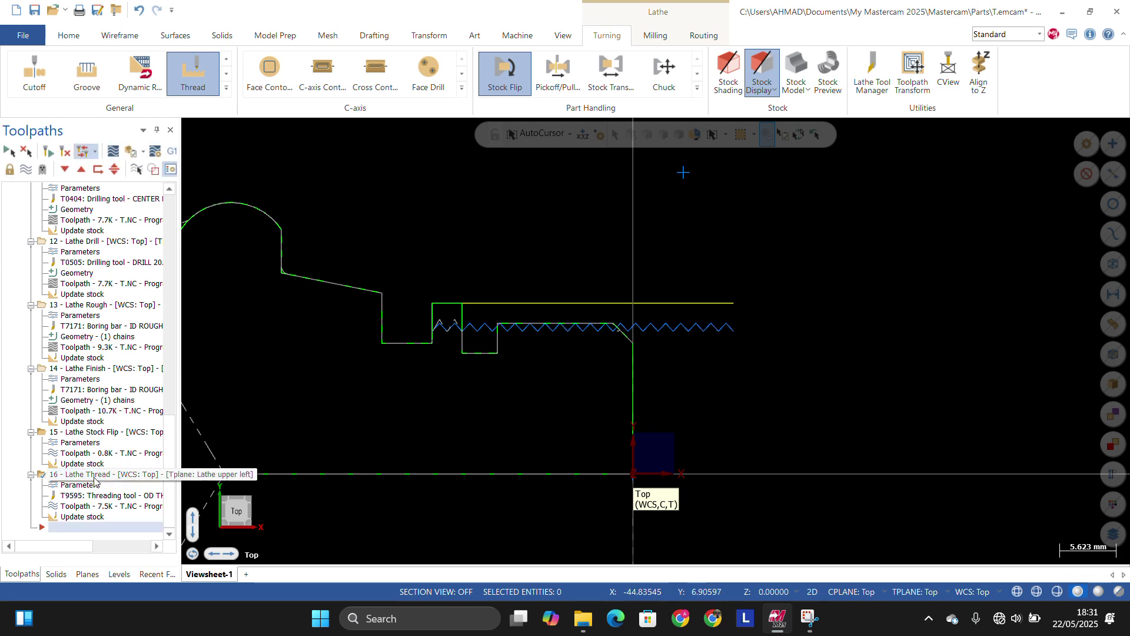
{"action": "left_click", "coordinate": [85, 486]}
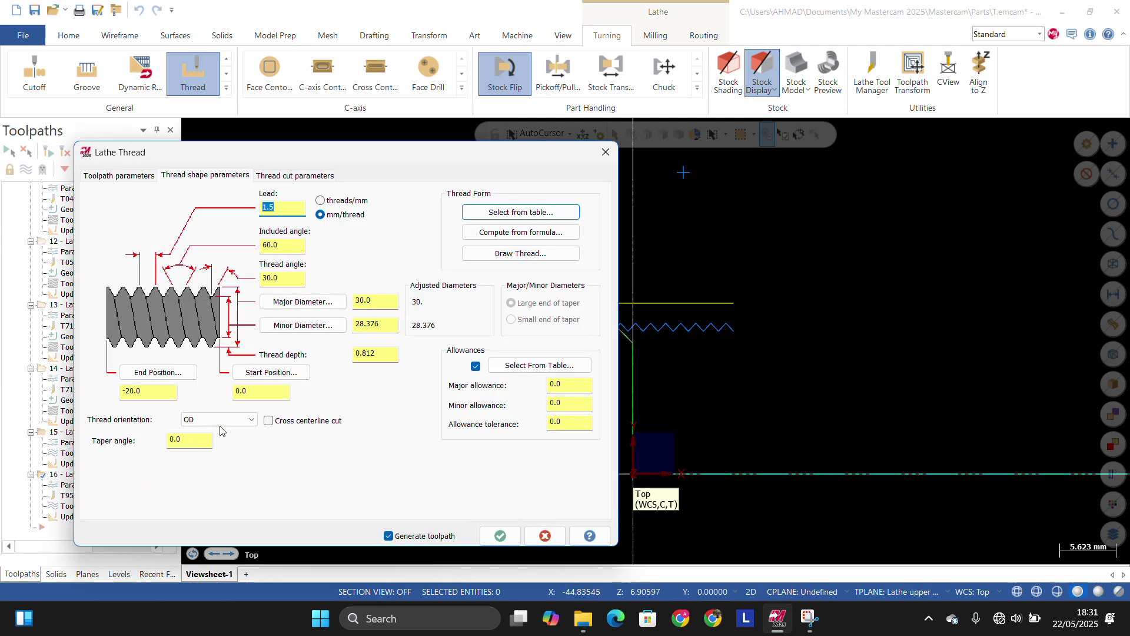
{"action": "left_click", "coordinate": [167, 374]}
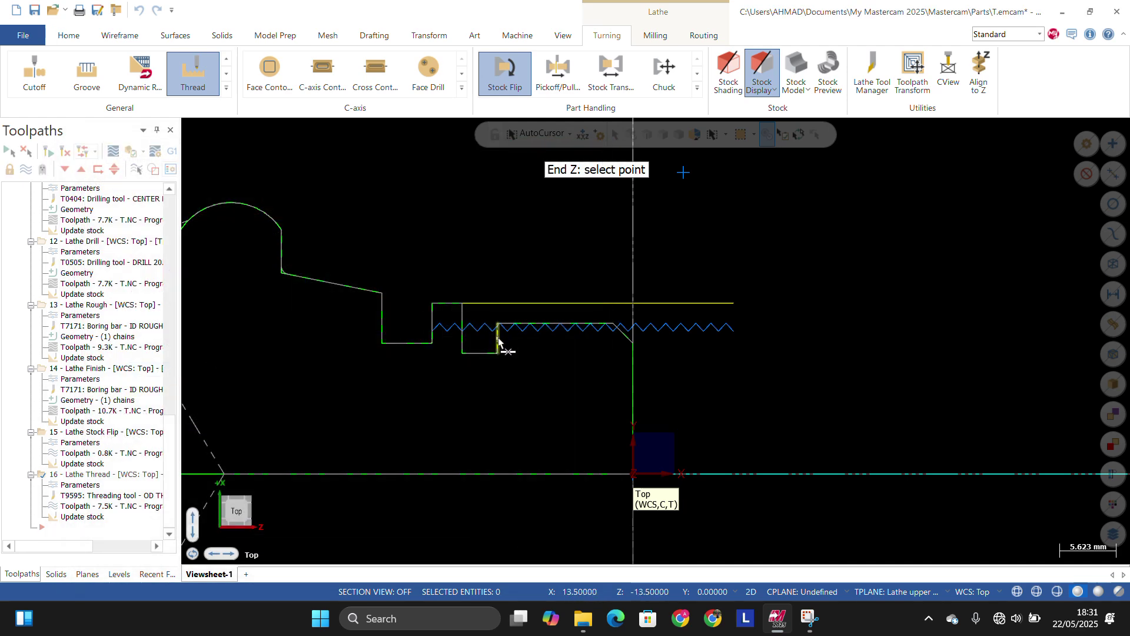
{"action": "left_click", "coordinate": [498, 340]}
{"action": "left_click", "coordinate": [268, 377]}
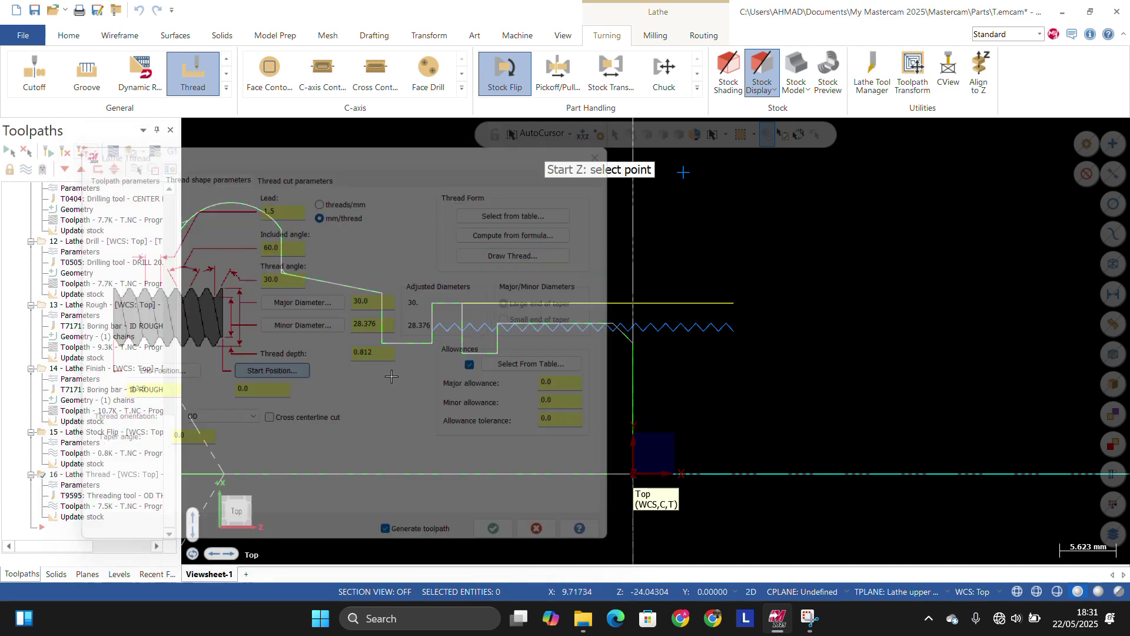
{"action": "left_click", "coordinate": [635, 359]}
{"action": "left_click", "coordinate": [499, 533]}
{"action": "scroll", "coordinate": [518, 292], "scroll_direction": "up", "scroll_amount": 3}
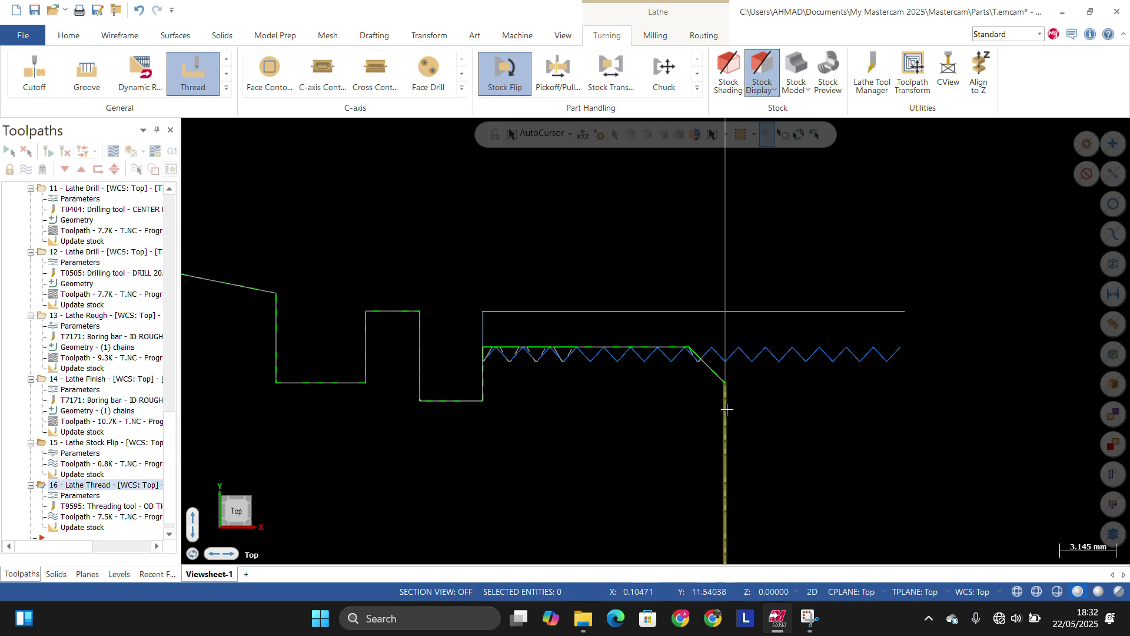
{"action": "scroll", "coordinate": [589, 347], "scroll_direction": "down", "scroll_amount": 8}
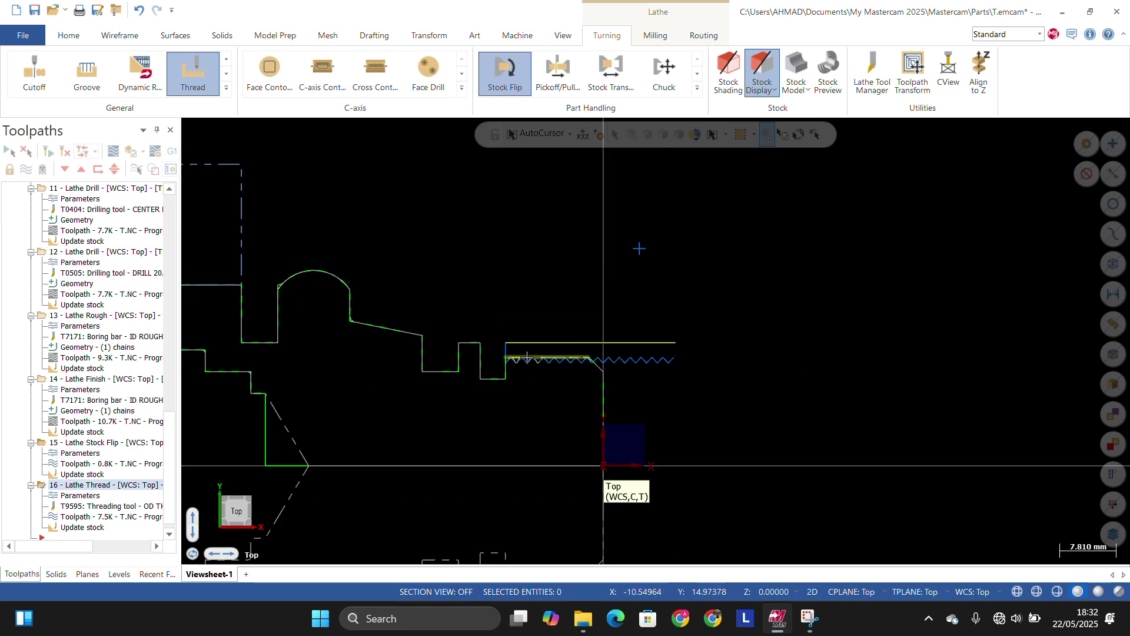
Step: Verify all the lathe operations through the final thread cut, playing the simulation at a slightly reduced speed
{"action": "scroll", "coordinate": [544, 370], "scroll_direction": "up", "scroll_amount": 1}
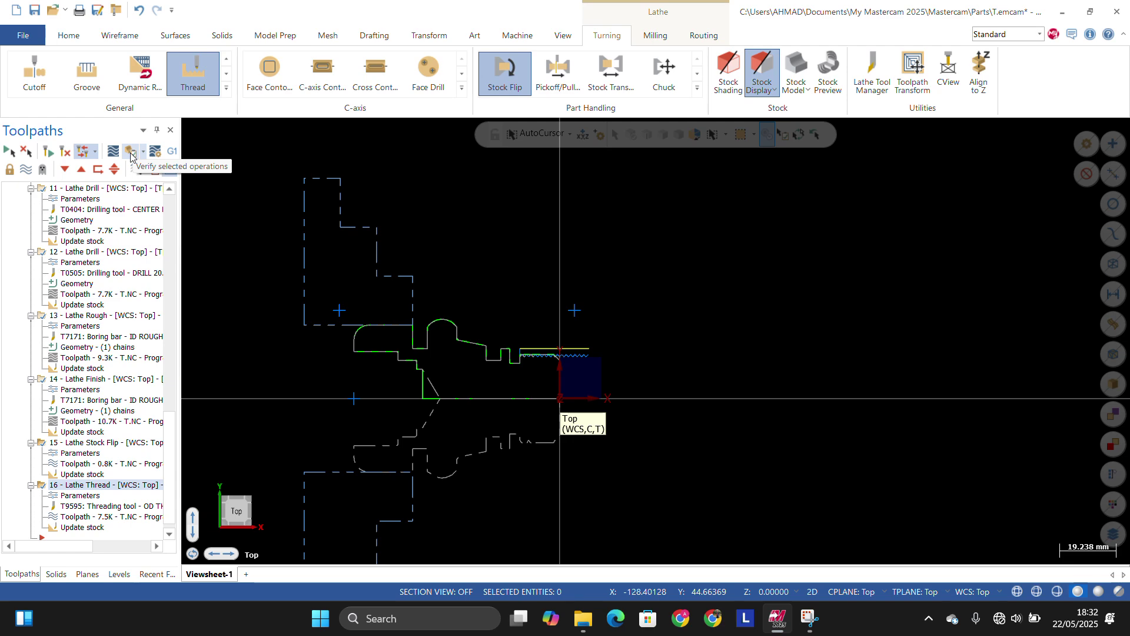
{"action": "left_click", "coordinate": [131, 153]}
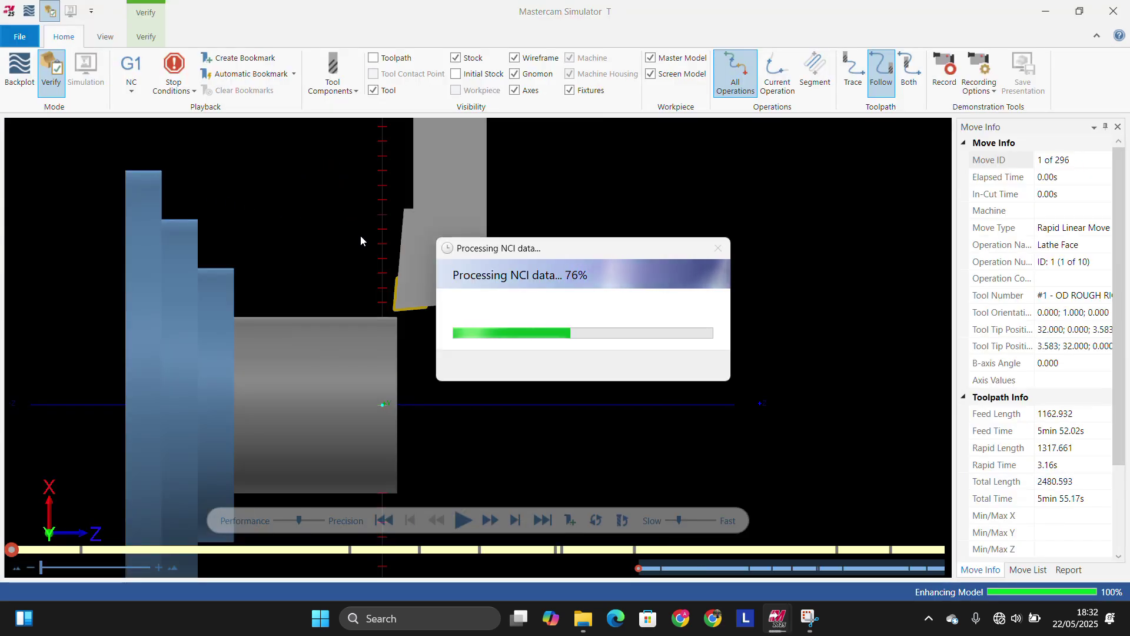
{"action": "scroll", "coordinate": [362, 308], "scroll_direction": "down", "scroll_amount": 2}
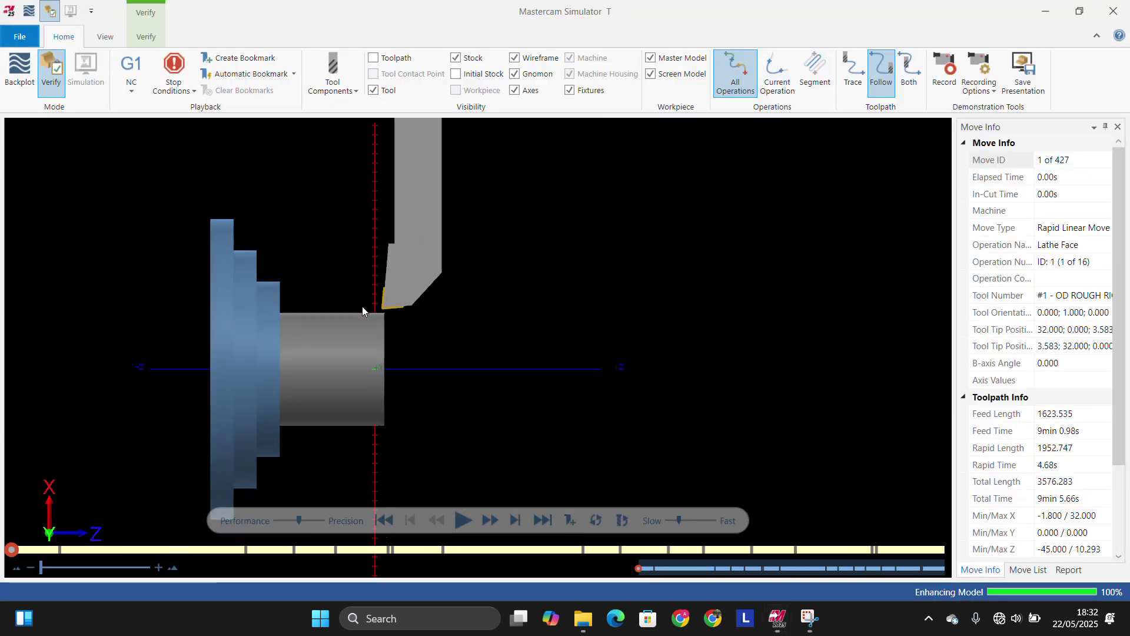
{"action": "left_click", "coordinate": [673, 520]}
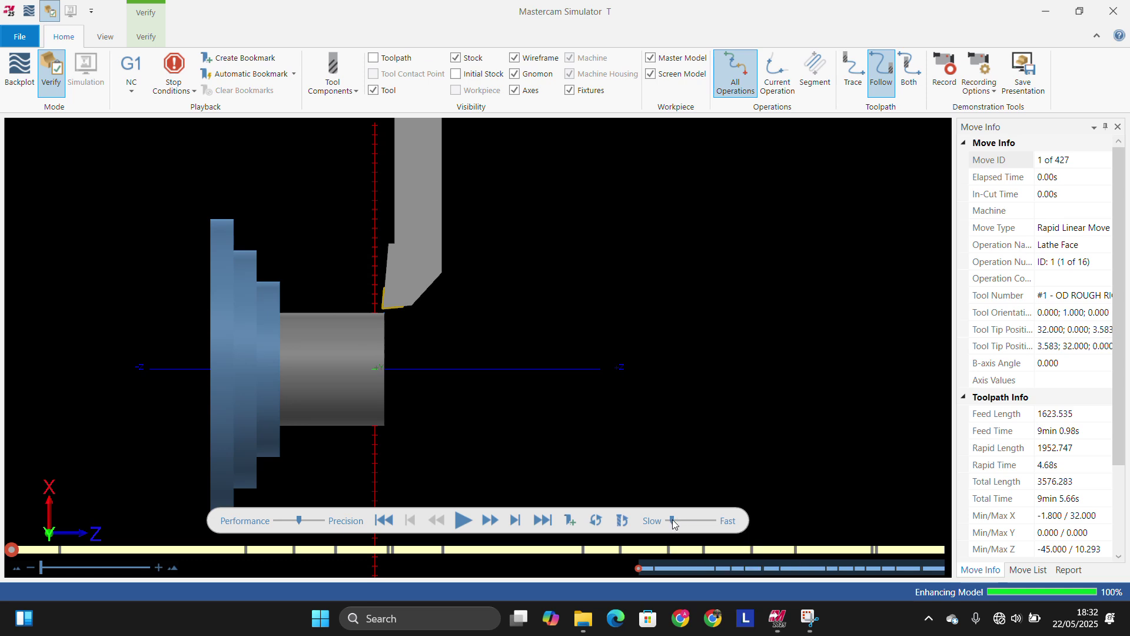
{"action": "middle_click_drag", "start_coordinate": [446, 348], "coordinate": [417, 361]}
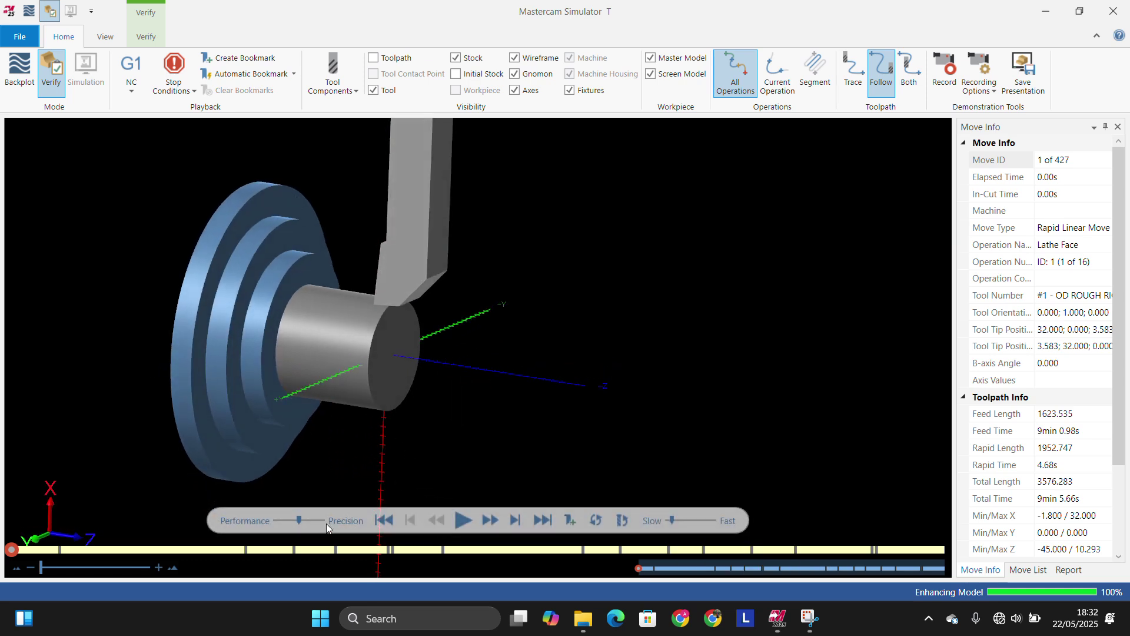
{"action": "left_click", "coordinate": [462, 521]}
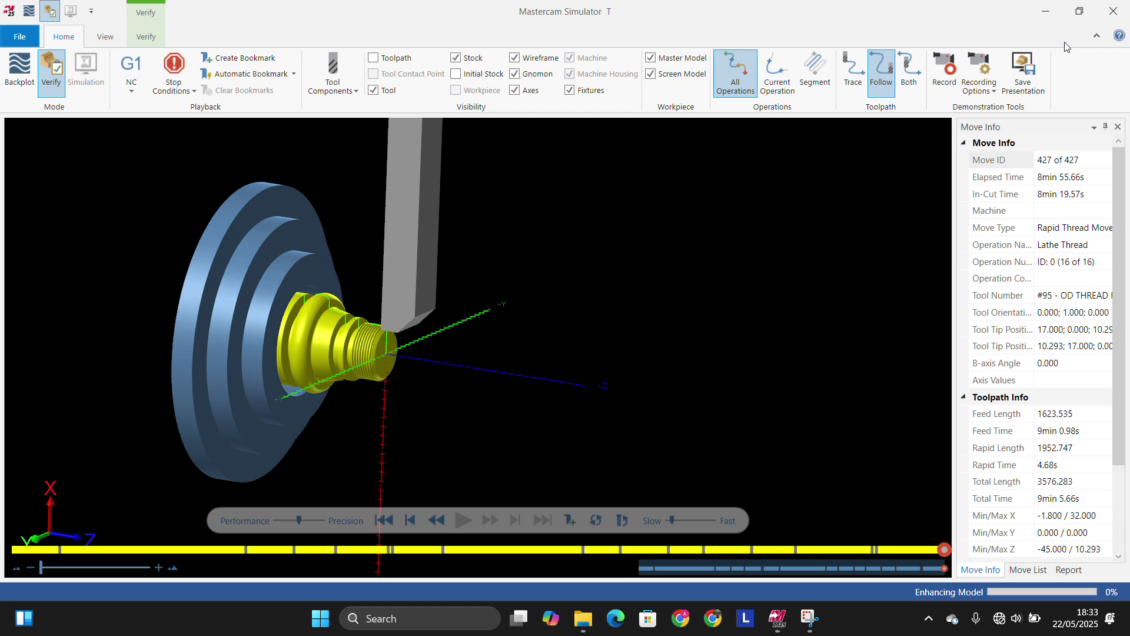
Step: Inspect the simulated part from several angles, checking the external thread, the grooves and the rounded collar beside the chuck
{"action": "middle_click_drag", "start_coordinate": [348, 257], "coordinate": [498, 300]}
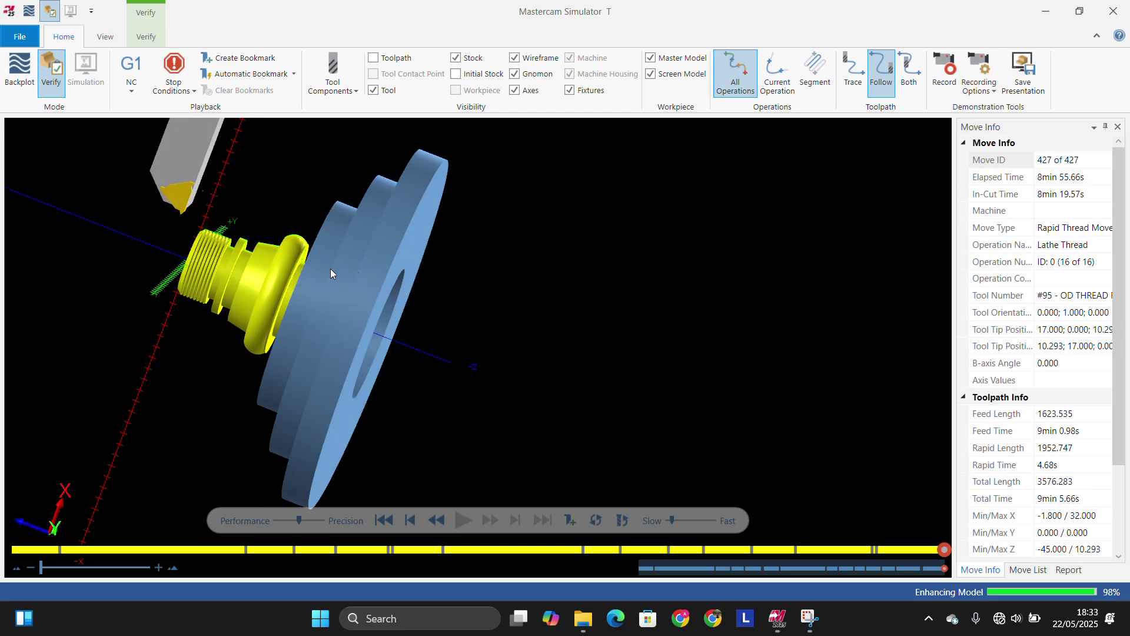
{"action": "scroll", "coordinate": [301, 256], "scroll_direction": "up", "scroll_amount": 8}
{"action": "scroll", "coordinate": [302, 256], "scroll_direction": "down", "scroll_amount": 10}
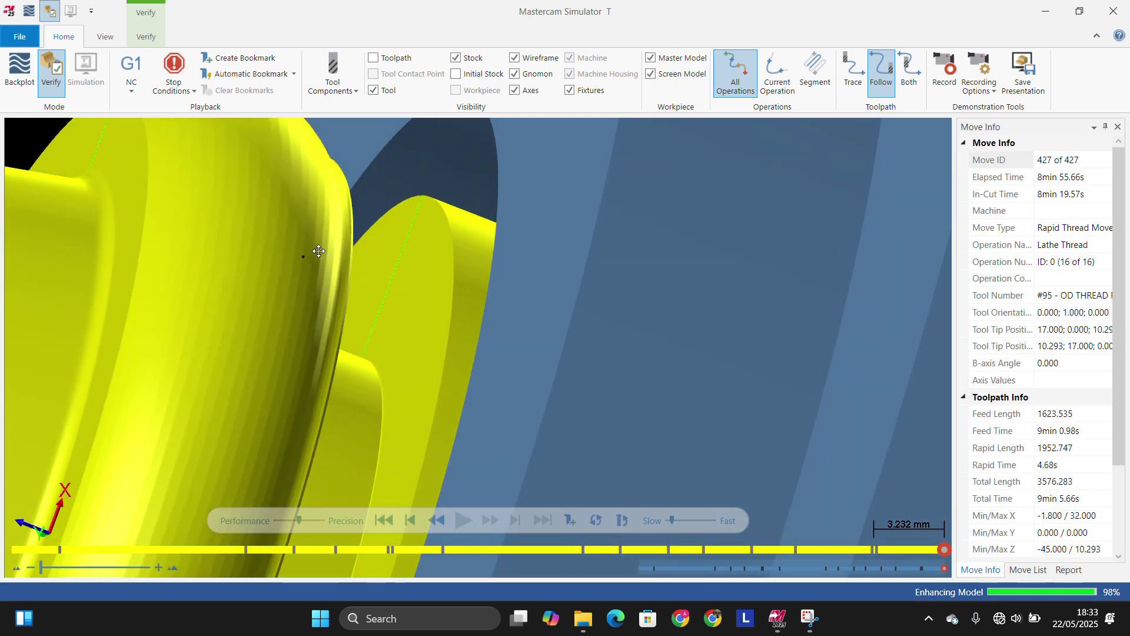
{"action": "scroll", "coordinate": [342, 283], "scroll_direction": "up", "scroll_amount": 6}
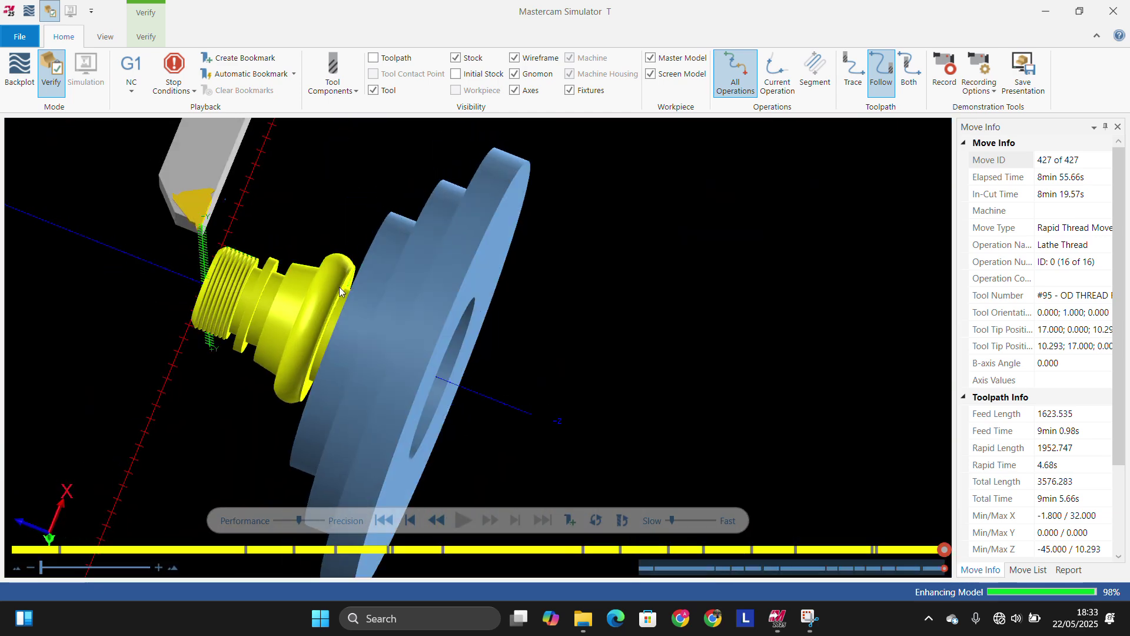
{"action": "scroll", "coordinate": [339, 286], "scroll_direction": "down", "scroll_amount": 4}
{"action": "scroll", "coordinate": [341, 282], "scroll_direction": "down", "scroll_amount": 4}
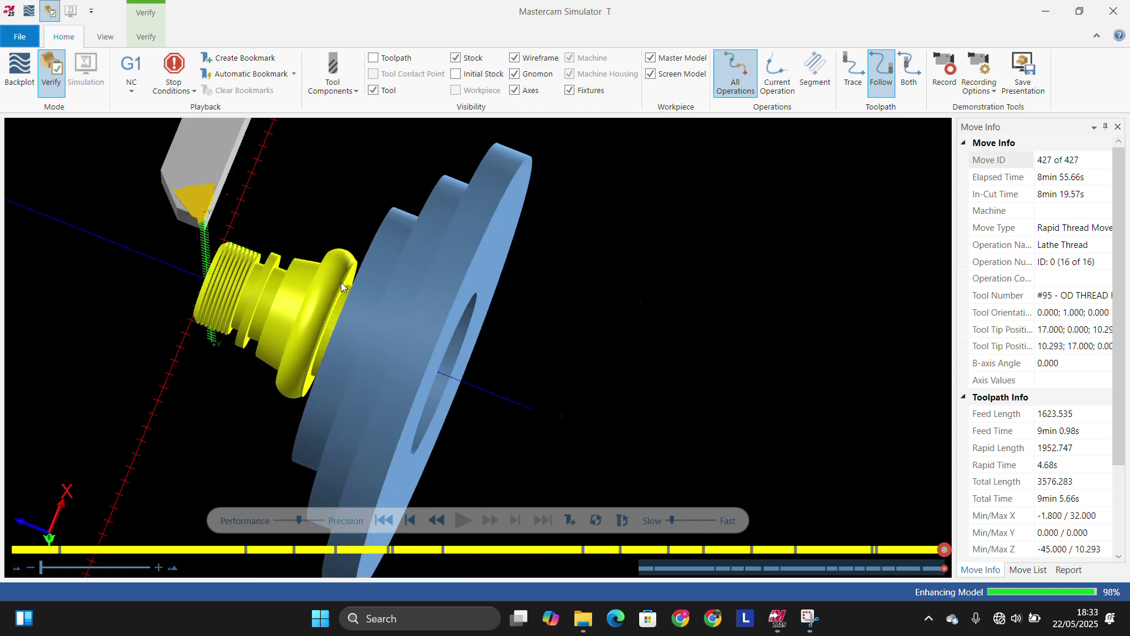
{"action": "middle_click_drag", "start_coordinate": [428, 292], "coordinate": [342, 278]}
{"action": "scroll", "coordinate": [394, 271], "scroll_direction": "down", "scroll_amount": 5}
{"action": "middle_click_drag", "start_coordinate": [479, 328], "coordinate": [457, 314]}
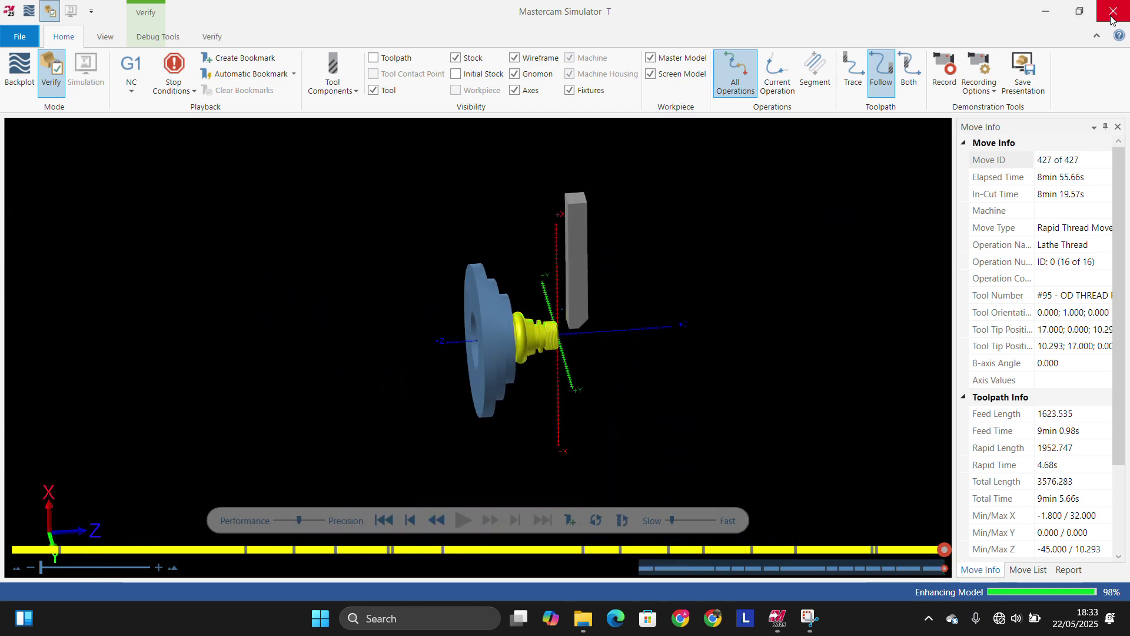
Step: Close the simulation and restore the Top view of the part profile and thread toolpath
{"action": "left_click", "coordinate": [1112, 14]}
{"action": "scroll", "coordinate": [779, 318], "scroll_direction": "up", "scroll_amount": 4}
{"action": "scroll", "coordinate": [777, 318], "scroll_direction": "up", "scroll_amount": 4}
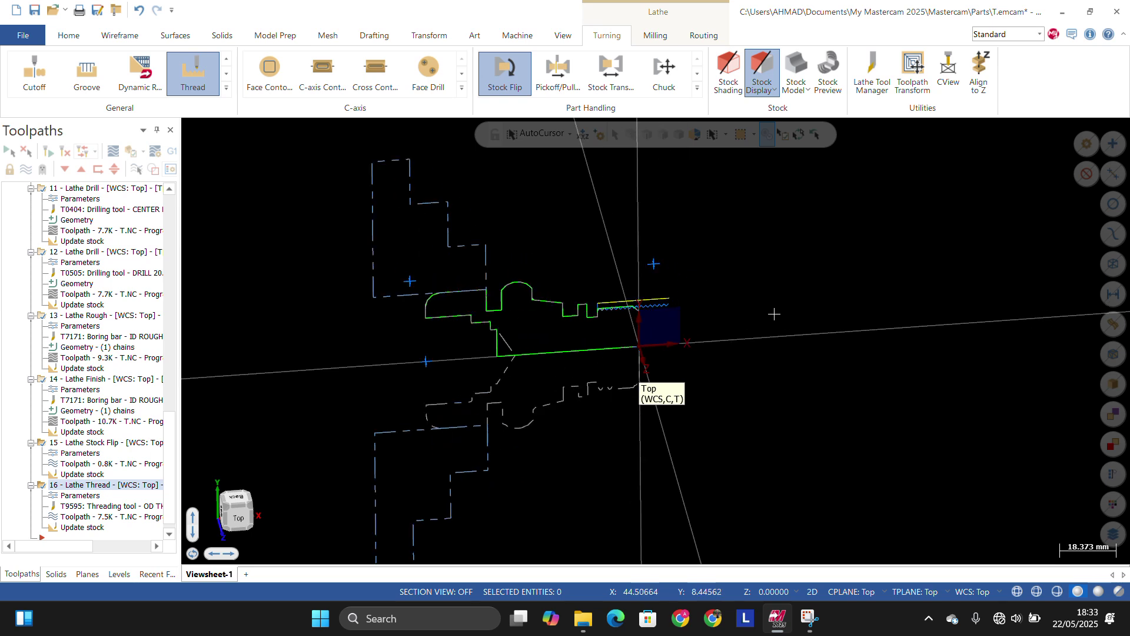
{"action": "left_click", "coordinate": [238, 521]}
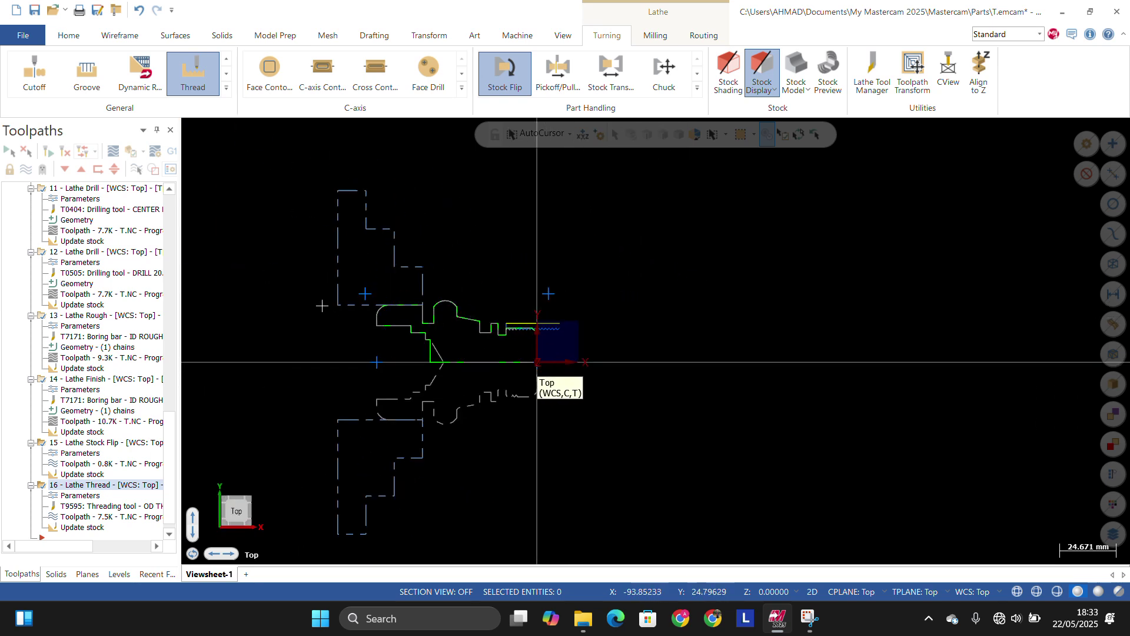
{"action": "scroll", "coordinate": [322, 306], "scroll_direction": "down", "scroll_amount": 1}
{"action": "scroll", "coordinate": [245, 326], "scroll_direction": "down", "scroll_amount": 1}
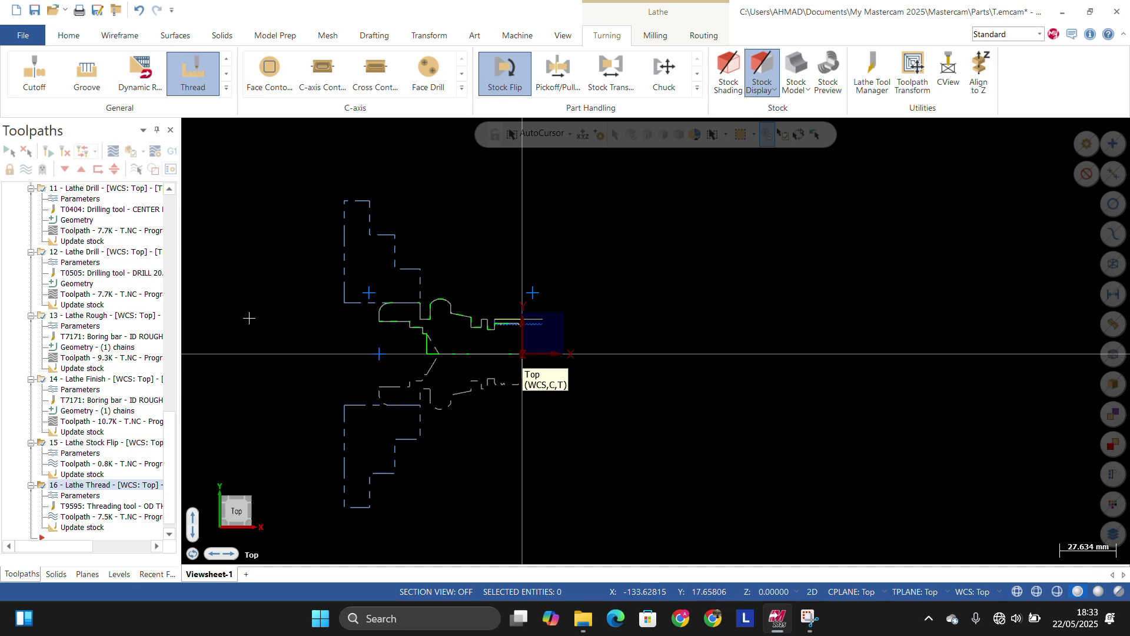
{"action": "scroll", "coordinate": [259, 313], "scroll_direction": "up", "scroll_amount": 1}
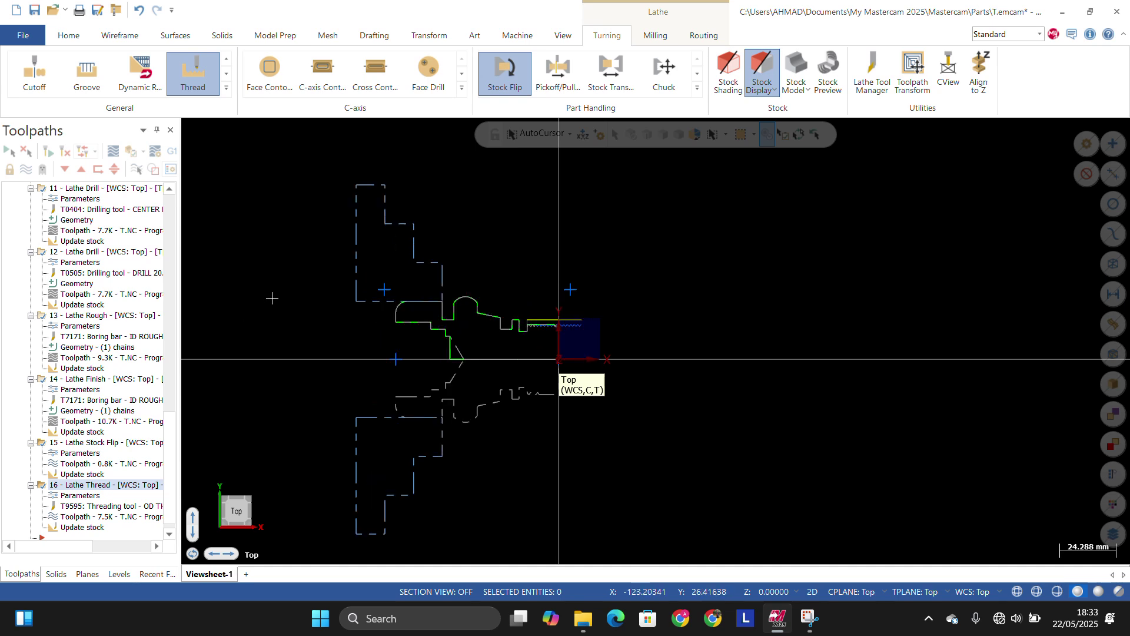